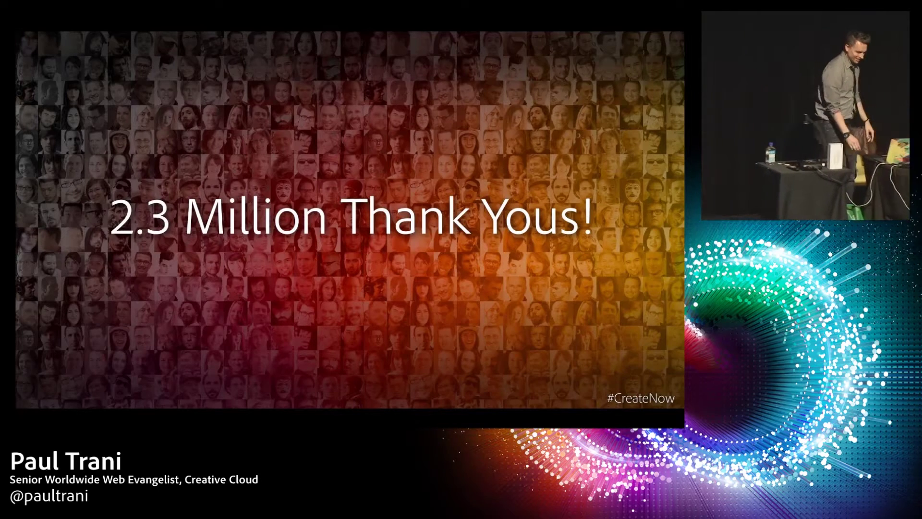
Step: Advance two slides past the 2.3 Million Thank Yous slide to the Design-led Innovation logo grid
key("Right")
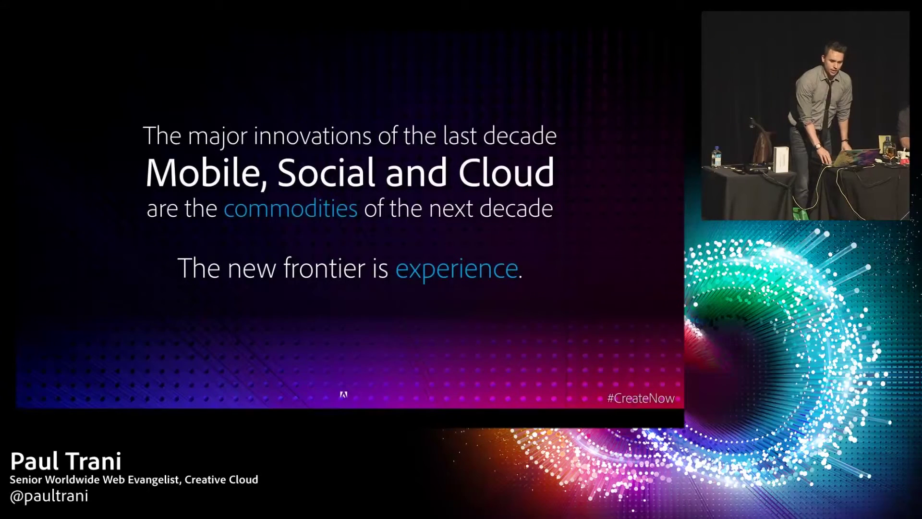
key("Right")
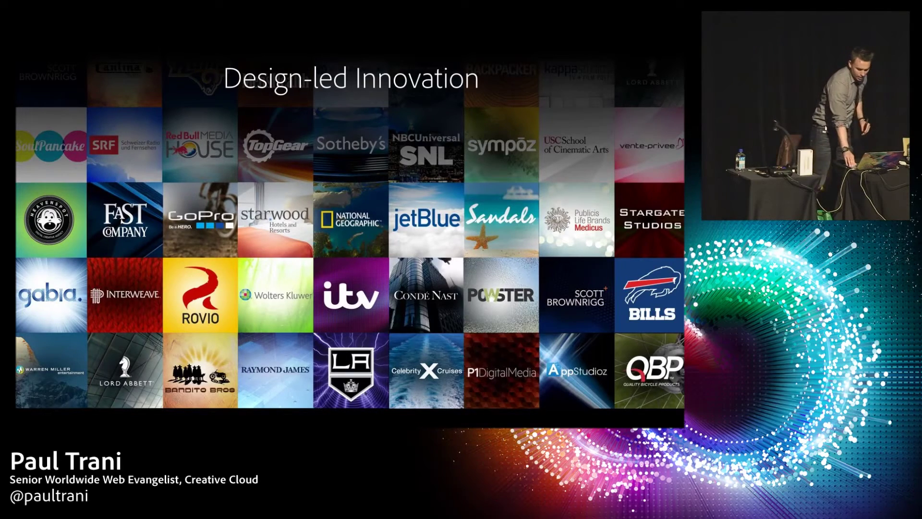
Step: Advance to the slide with Super Connected World, Rapid Pace of Change and Explosion of Mobile
key("Right")
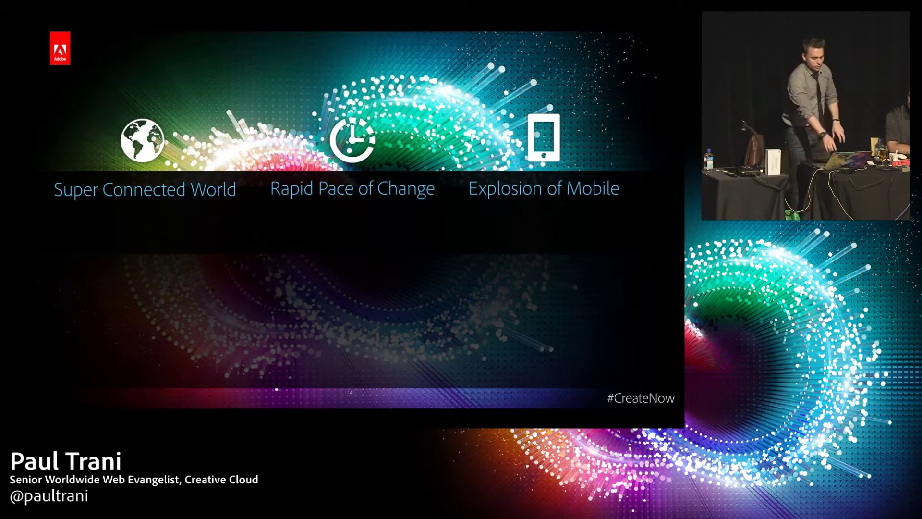
Step: Play the product icon, app grid and tablet builds, then go to Correcting Common Misconceptions
key("Right")
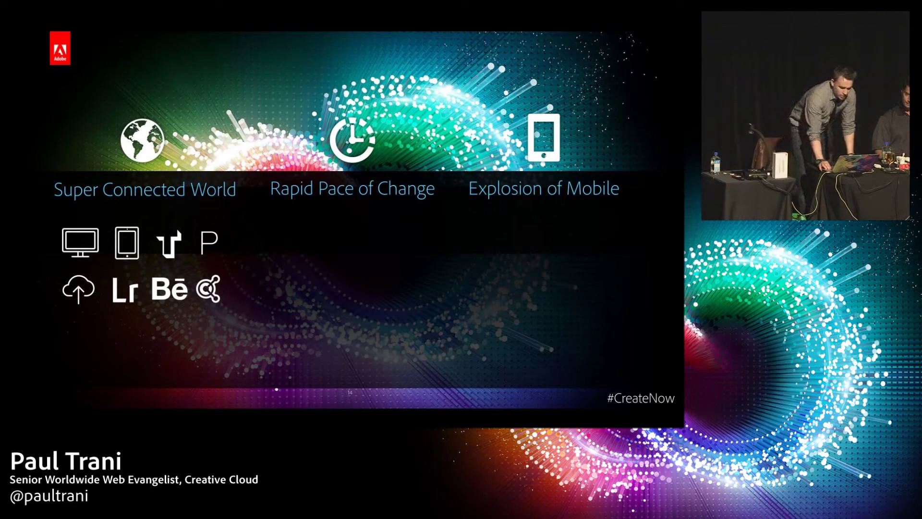
key("Right")
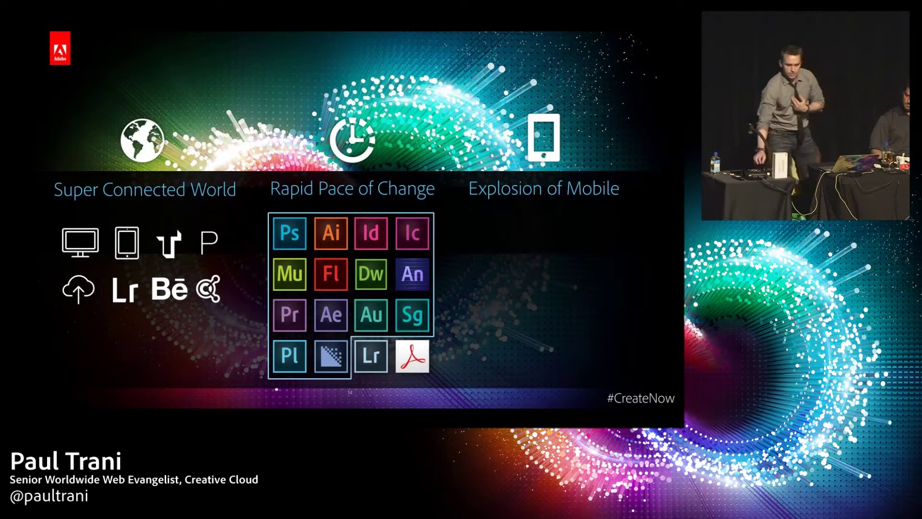
key("Right")
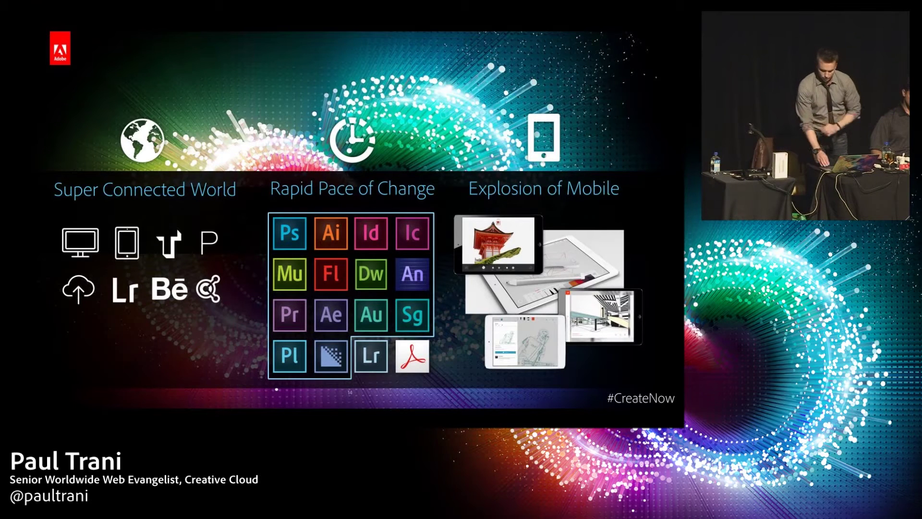
key("Right")
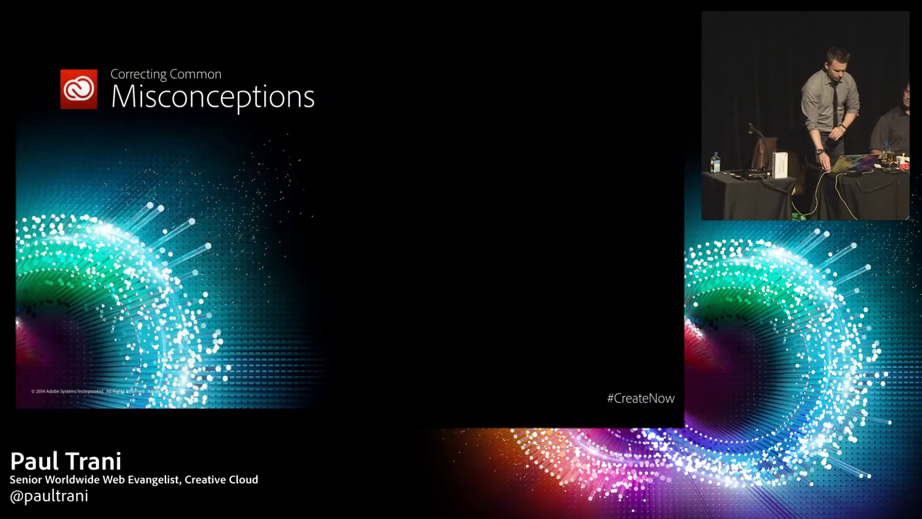
Step: Reveal all six misconception bullets, then advance to the Connected, Design, Mobile and Video slide
key("Right")
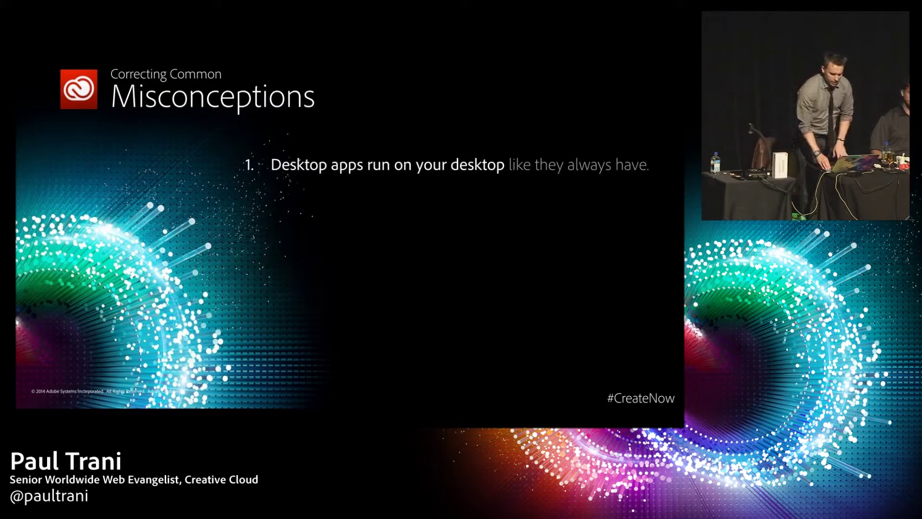
key("Right")
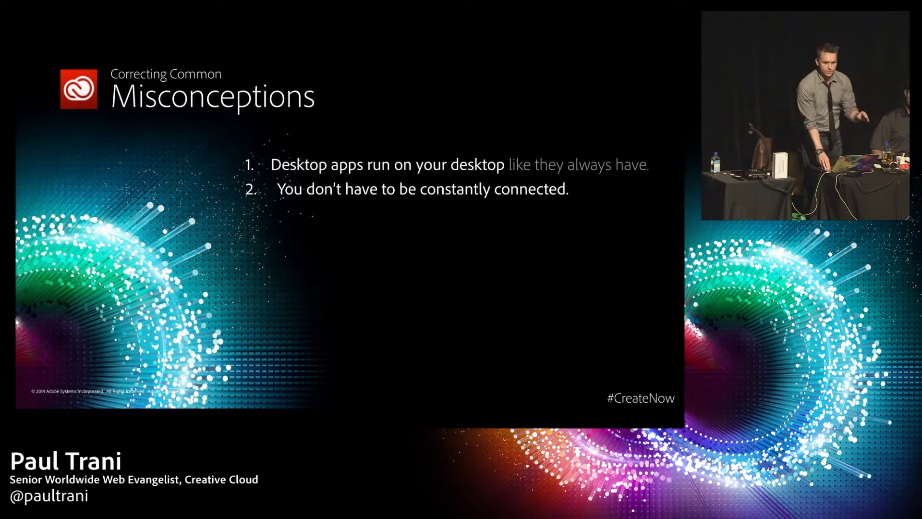
key("Right")
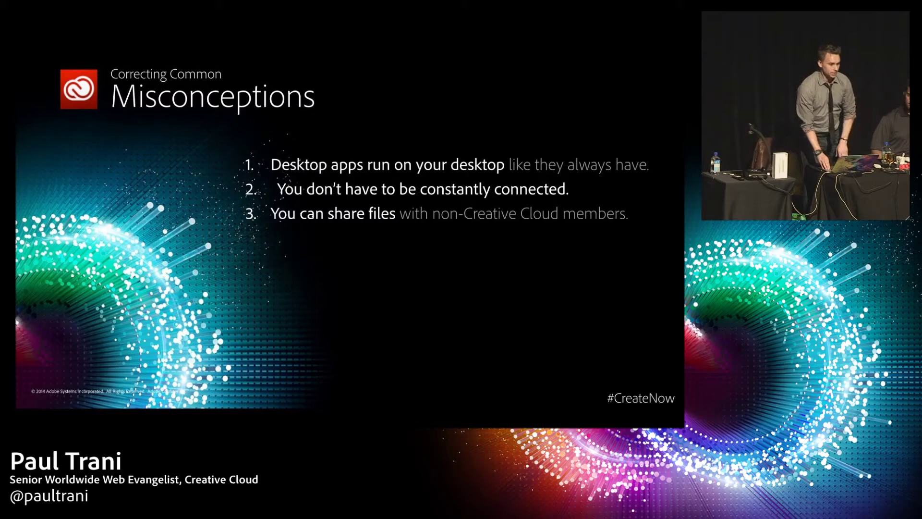
key("Right")
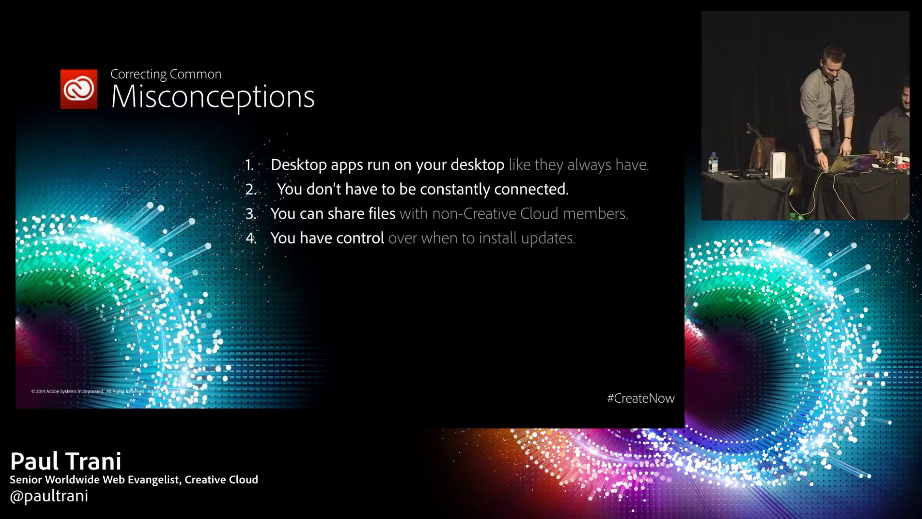
key("Right")
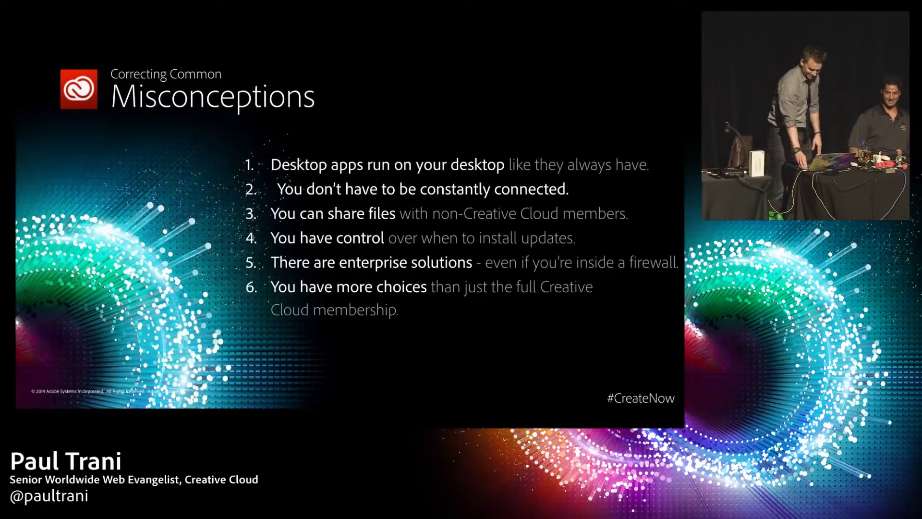
key("Right")
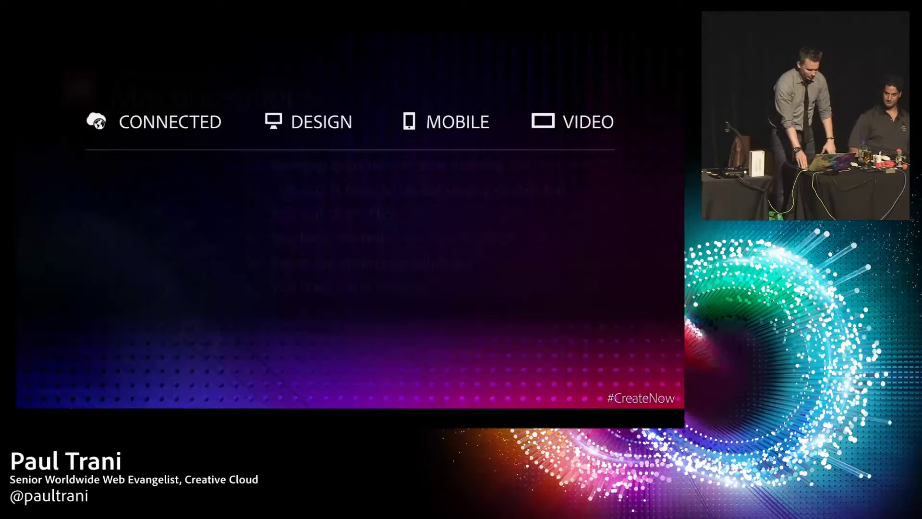
Step: Play the CONNECTED and DESIGN builds, reach the slide 20 app grid, and exit the slideshow
key("Right")
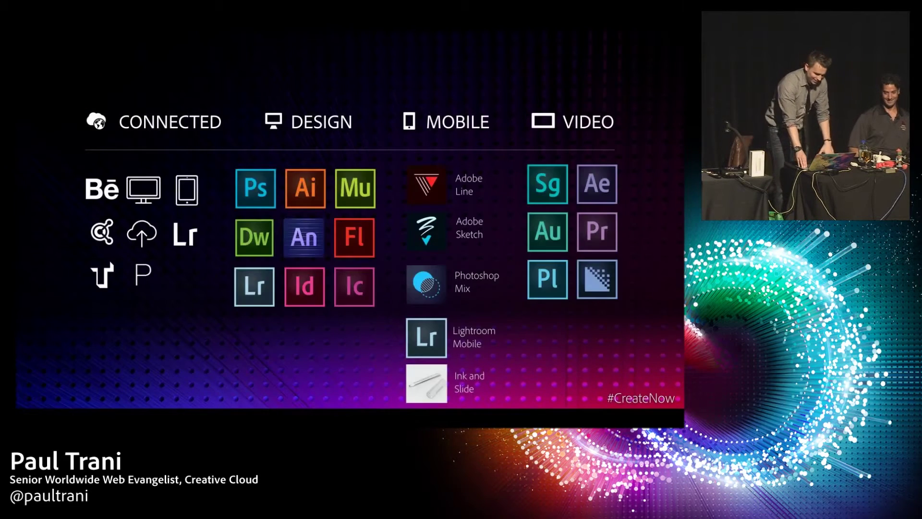
key("Right")
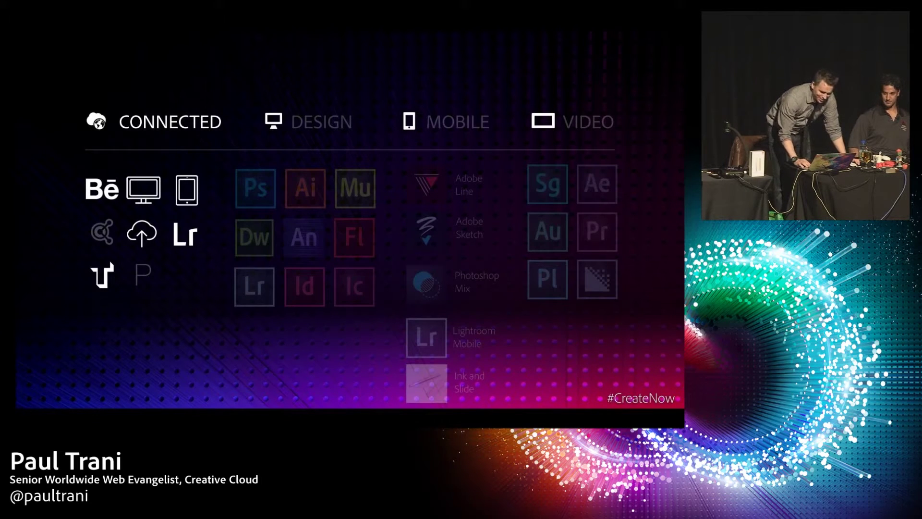
key("Right")
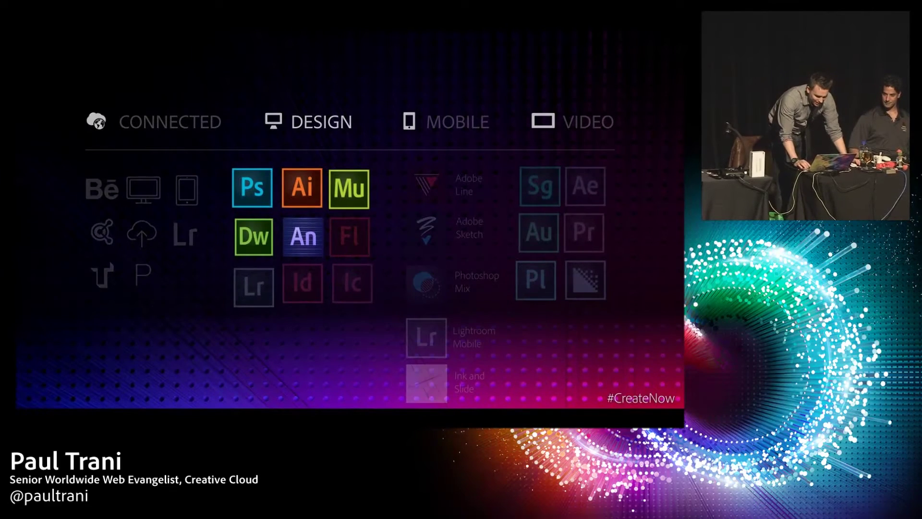
key("Right")
key("Left")
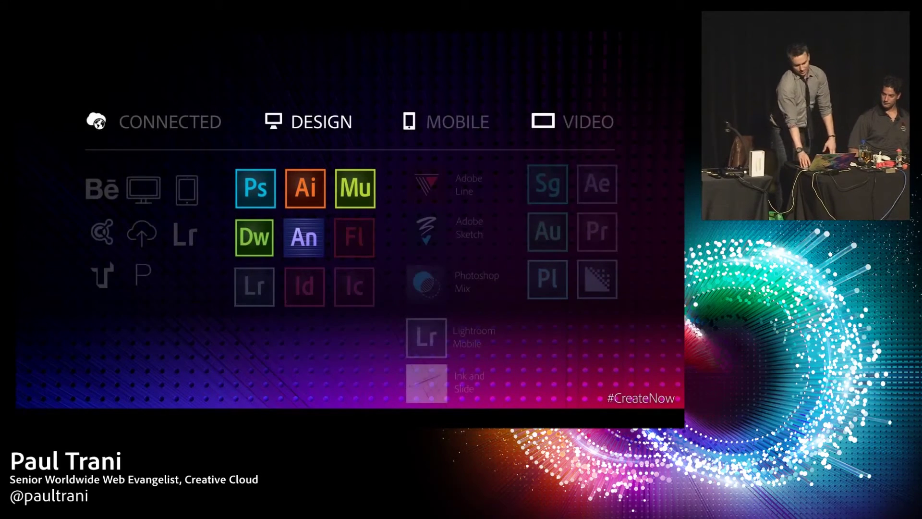
key("Right")
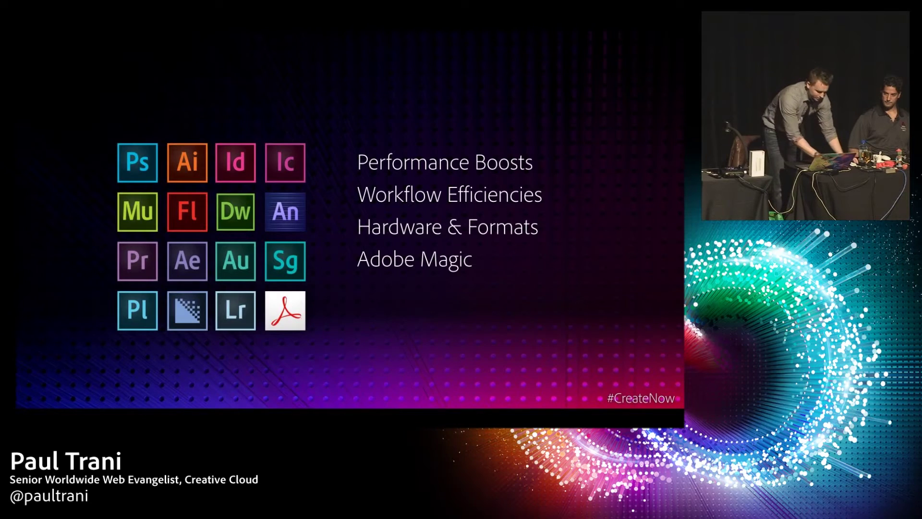
key("Escape")
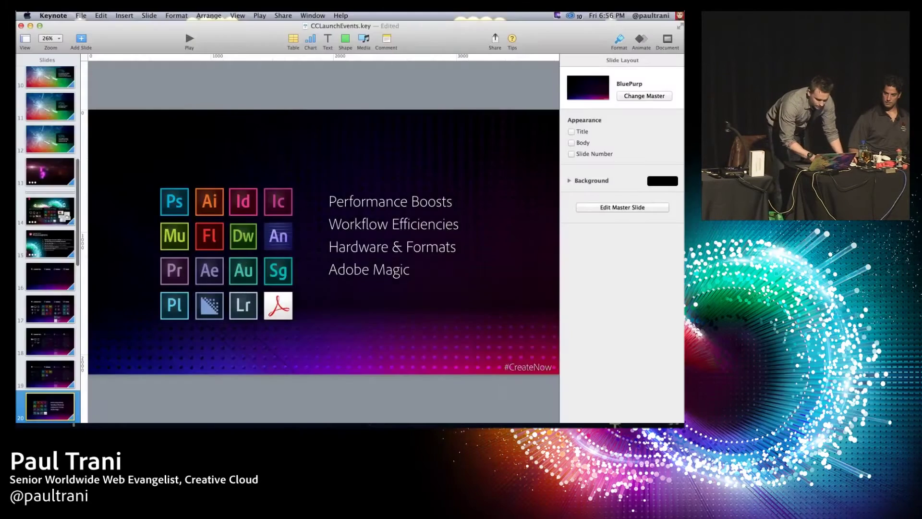
Step: Hide Keynote, close the PLAY Campaign folder window and bring Chrome to the front
key("super+h")
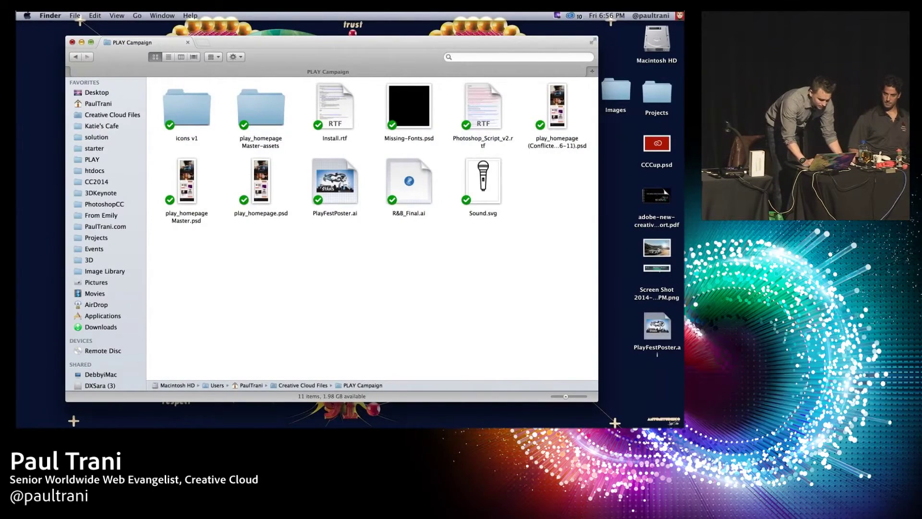
left_click(72, 42)
left_click(447, 418)
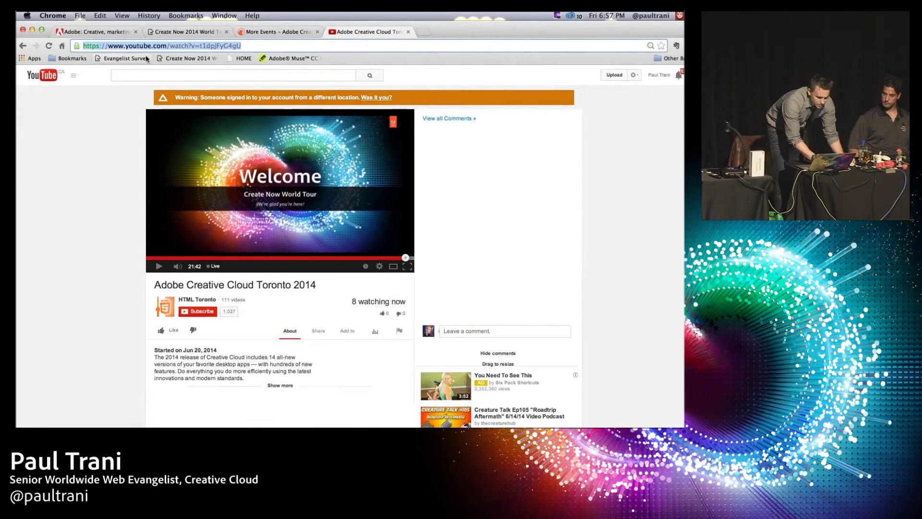
Step: Close the YouTube tab and show the Creative Cloud Desktop Apps catalog on adobe.com
key("super+w")
key("super+w")
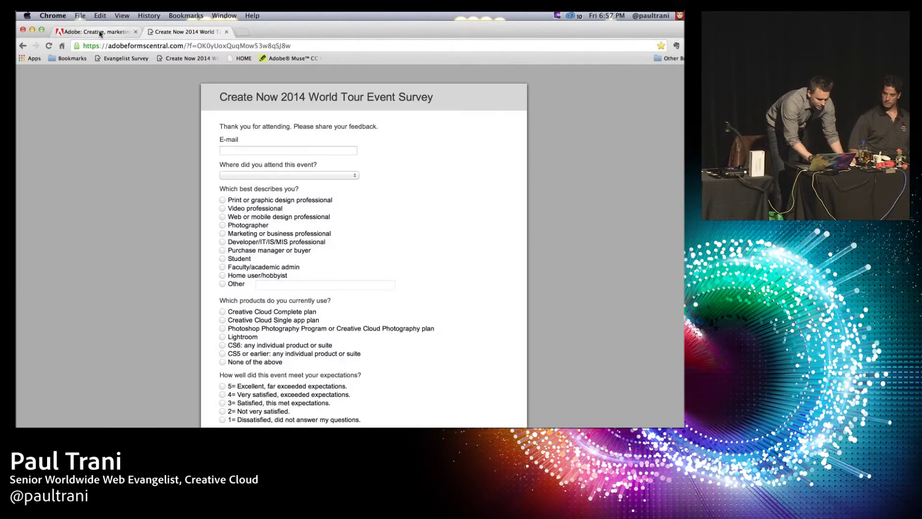
left_click(100, 32)
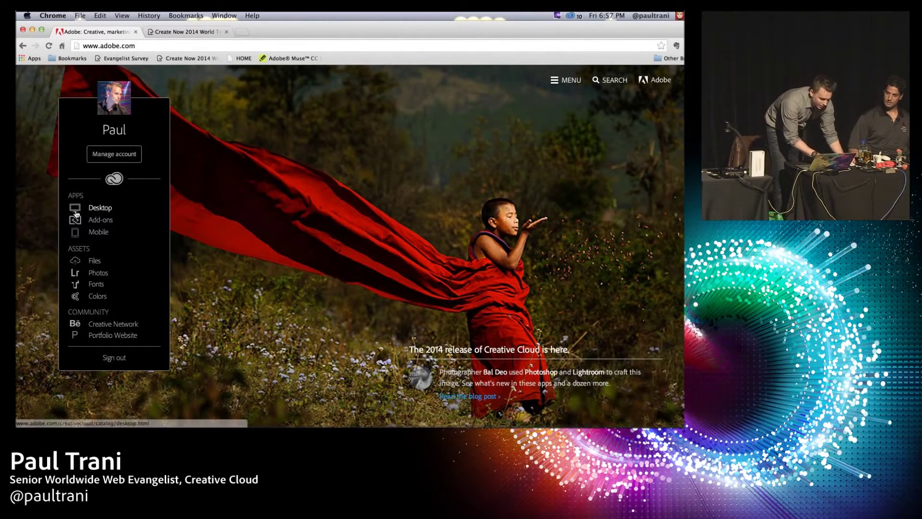
left_click(95, 208)
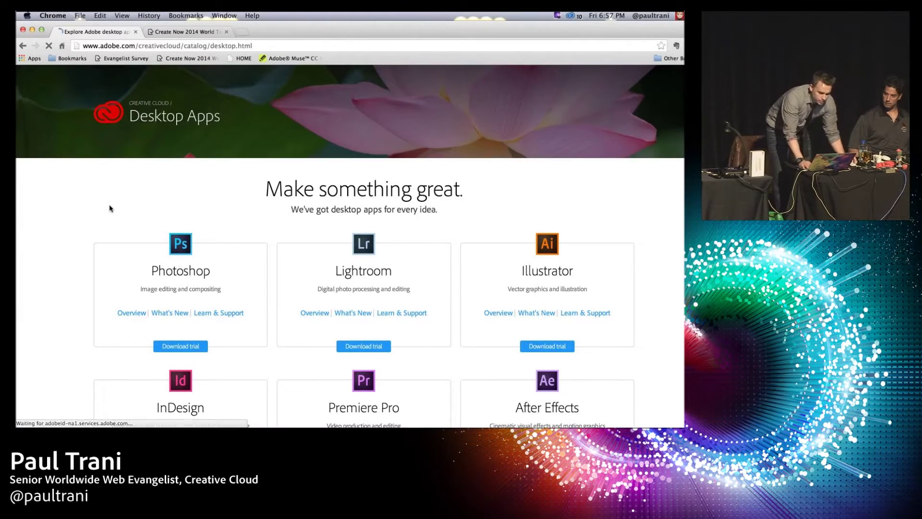
Step: Open the Photoshop CC product page and its list of new features
scroll(128, 265, "down", 3)
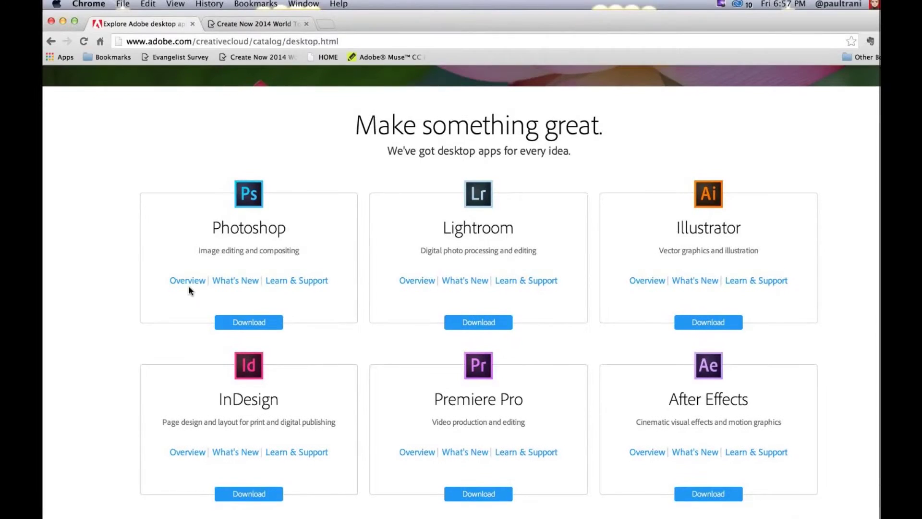
left_click(188, 284)
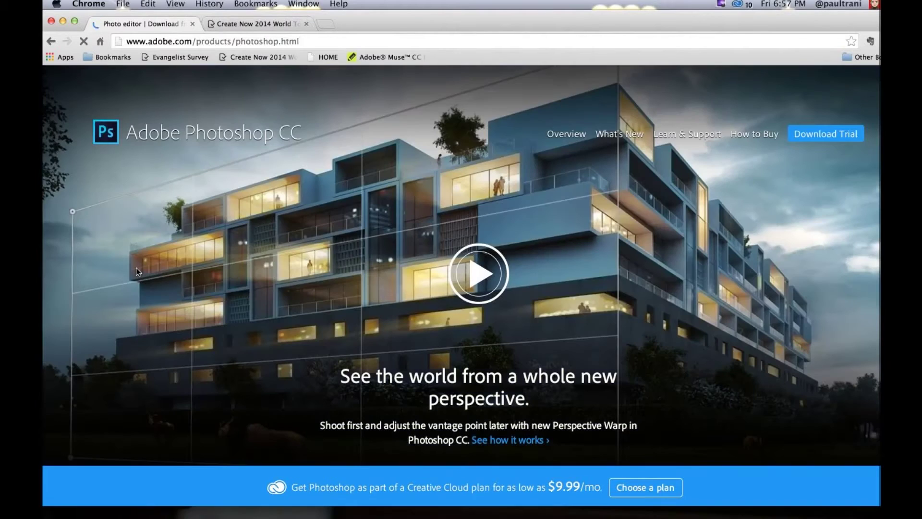
scroll(489, 371, "down", 2)
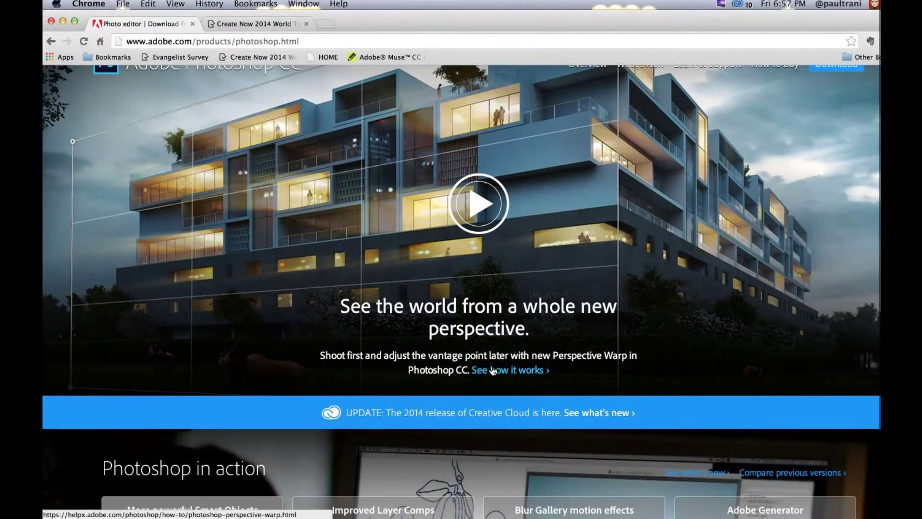
scroll(405, 344, "down", 1)
scroll(163, 286, "down", 6)
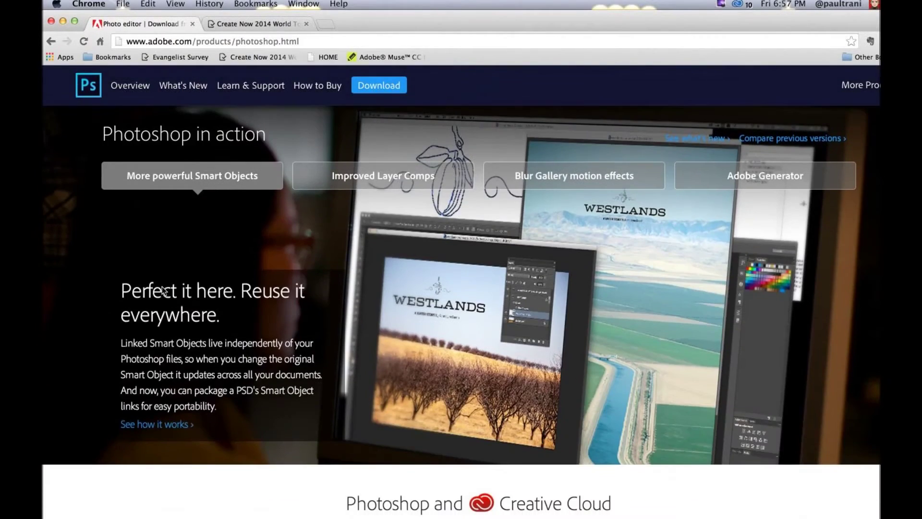
scroll(163, 286, "up", 2)
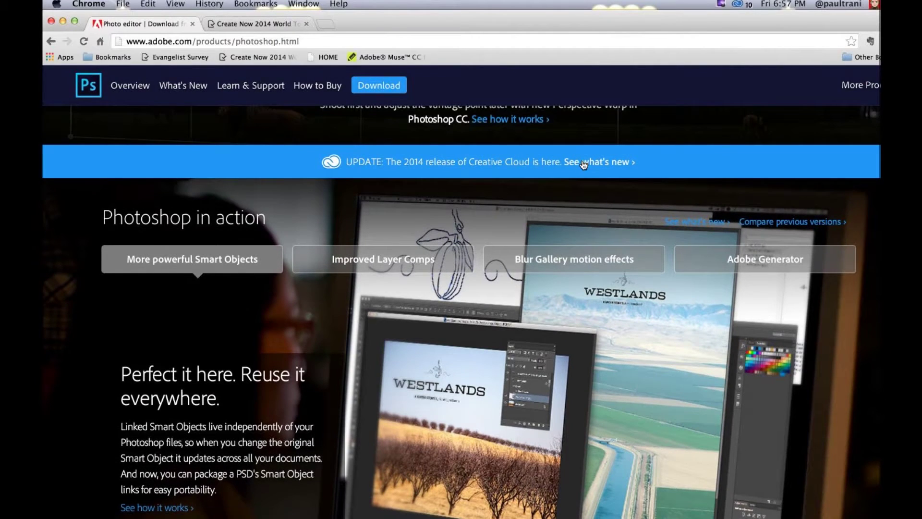
left_click(584, 165)
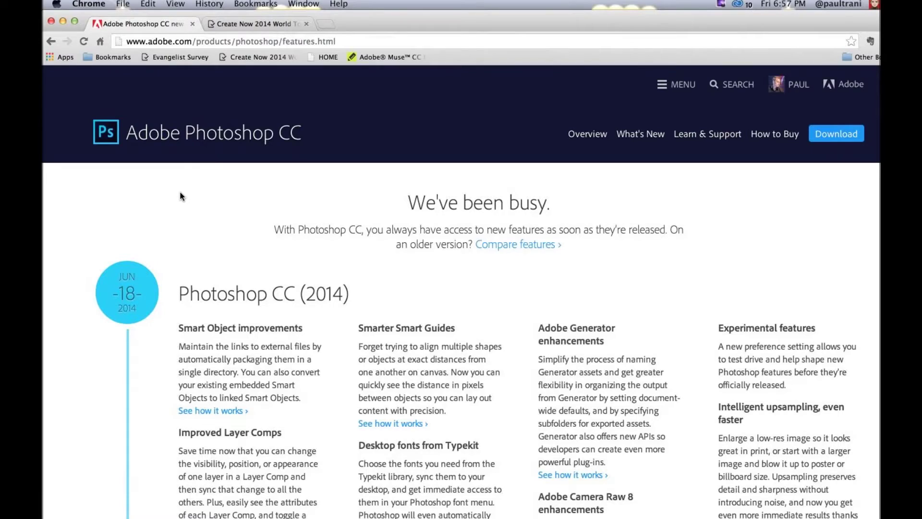
Step: Scroll through the Photoshop CC (2014) feature additions on the features page
scroll(181, 193, "down", 5)
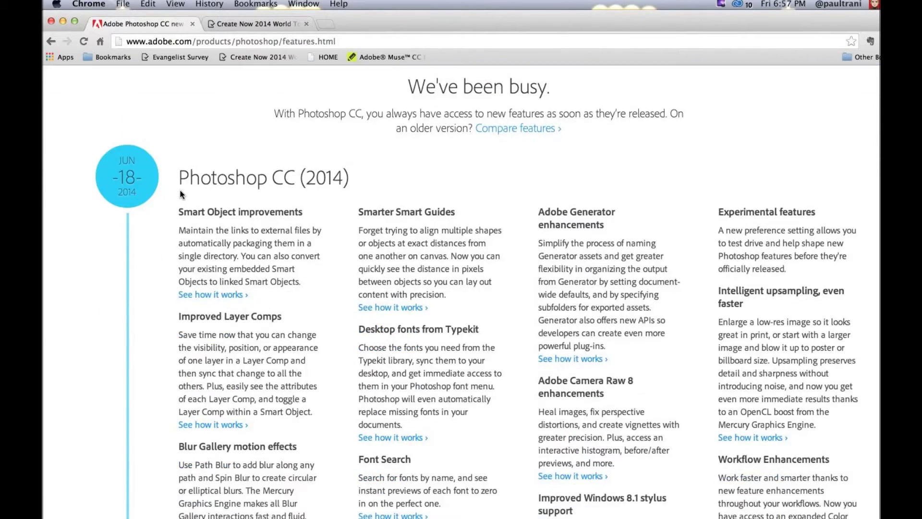
scroll(154, 216, "up", 4)
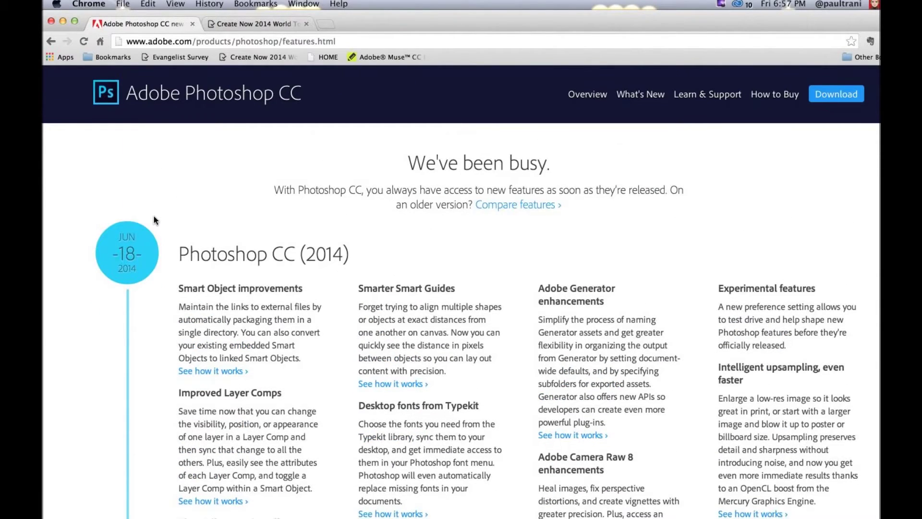
scroll(154, 220, "down", 1)
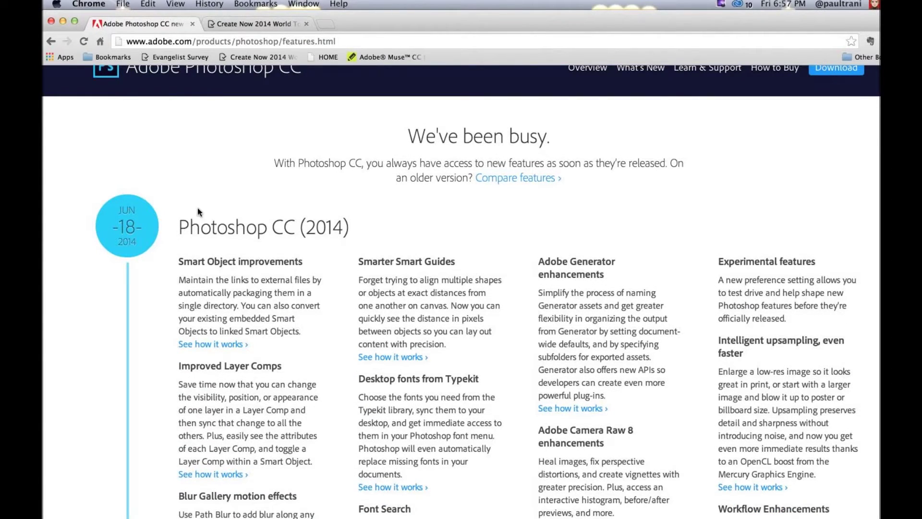
scroll(191, 231, "down", 3)
scroll(187, 230, "down", 1)
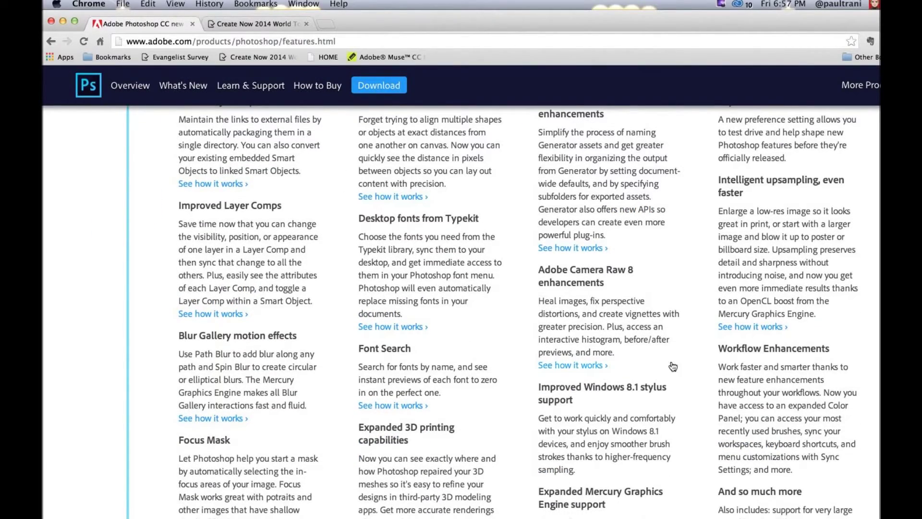
scroll(671, 360, "down", 3)
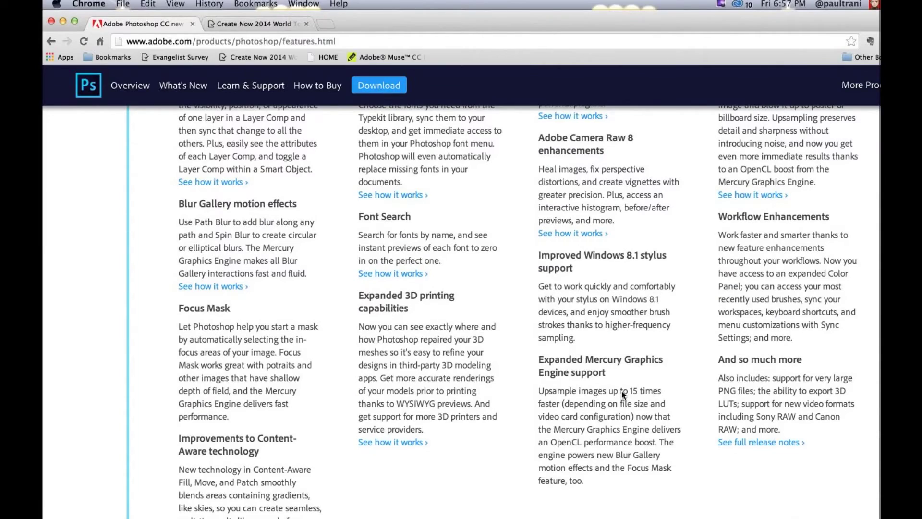
scroll(621, 390, "down", 5)
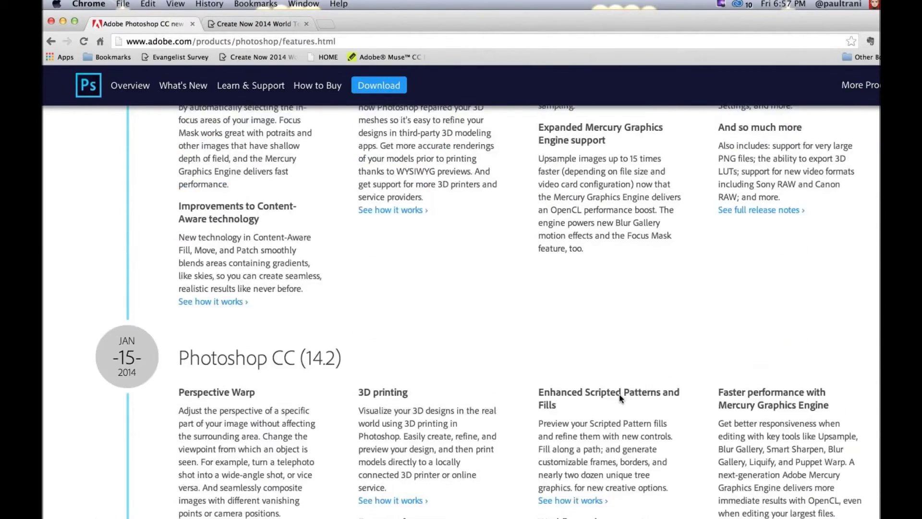
scroll(620, 394, "down", 4)
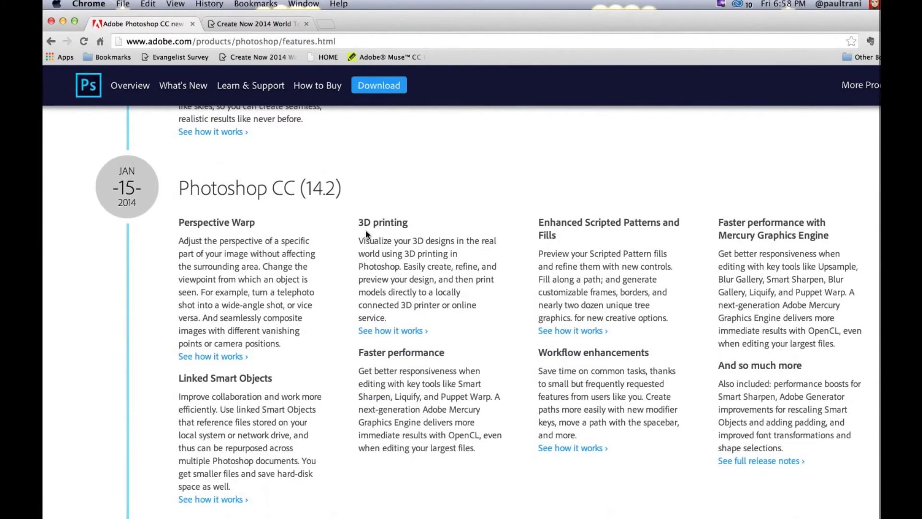
scroll(165, 206, "down", 1)
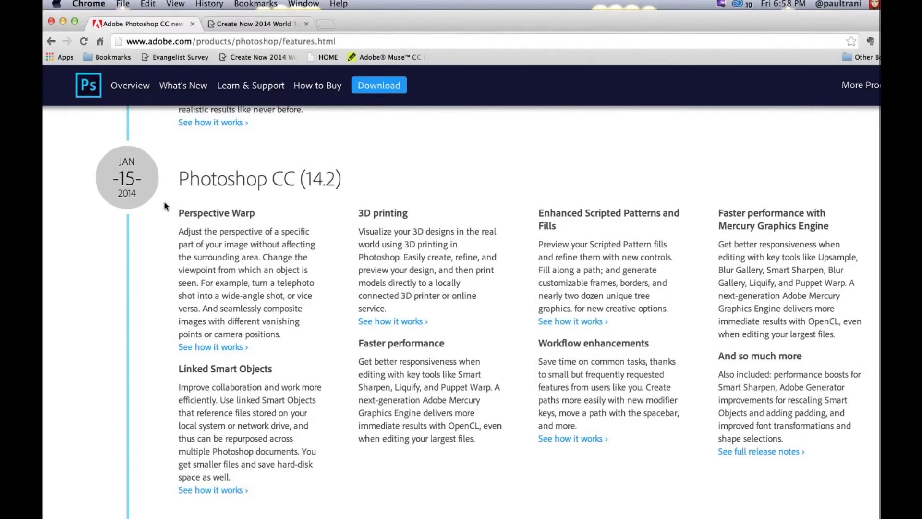
scroll(164, 205, "down", 5)
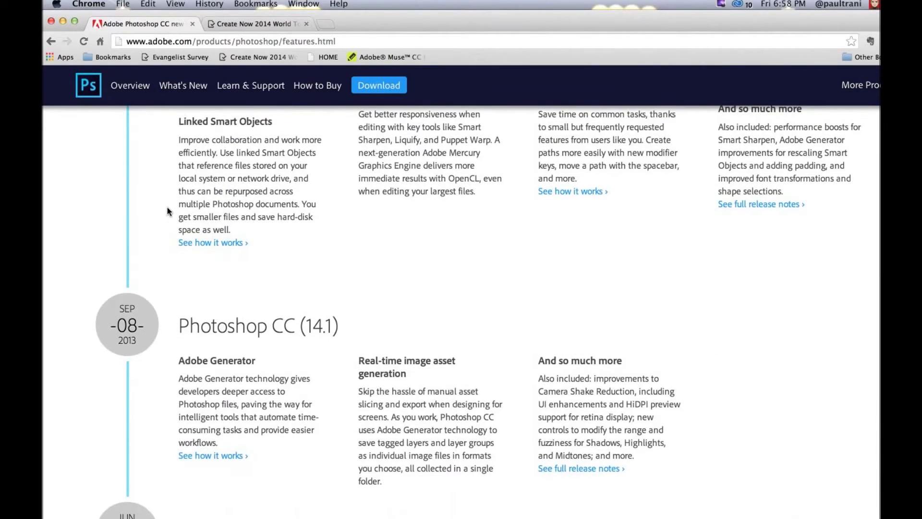
scroll(167, 210, "down", 3)
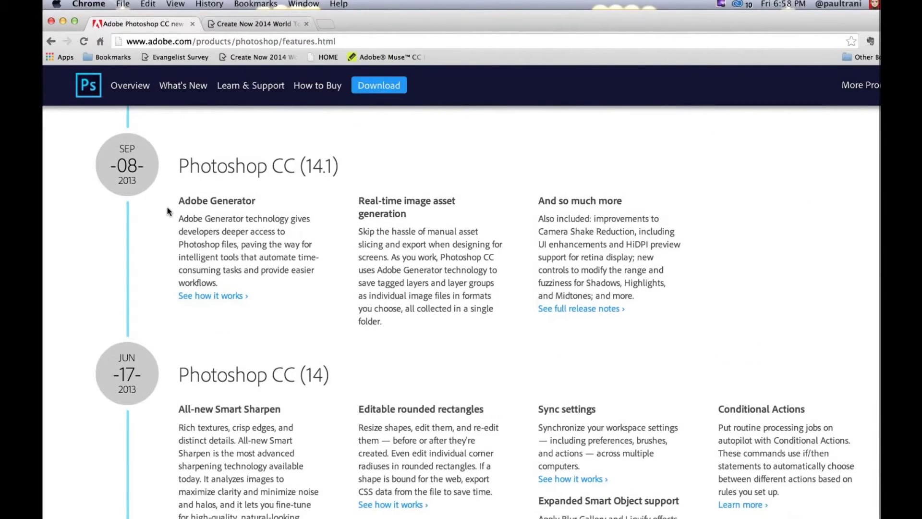
scroll(167, 207, "down", 3)
Step: Return to the top of the page and bring up the Creative Cloud panel on Home
scroll(167, 207, "up", 10)
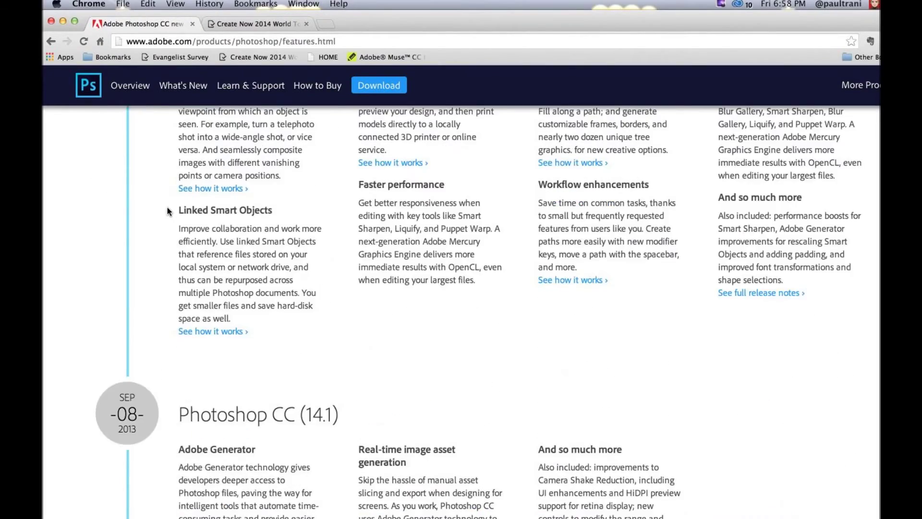
scroll(167, 206, "up", 15)
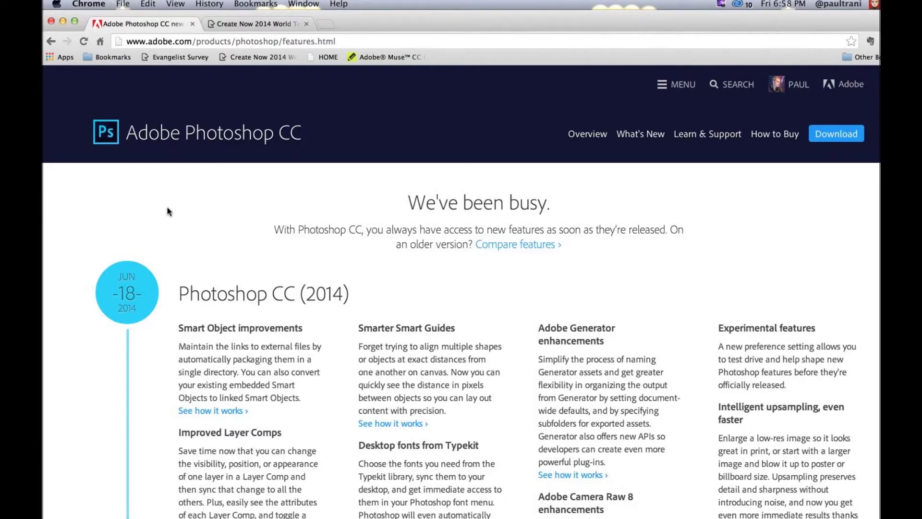
scroll(168, 211, "down", 2)
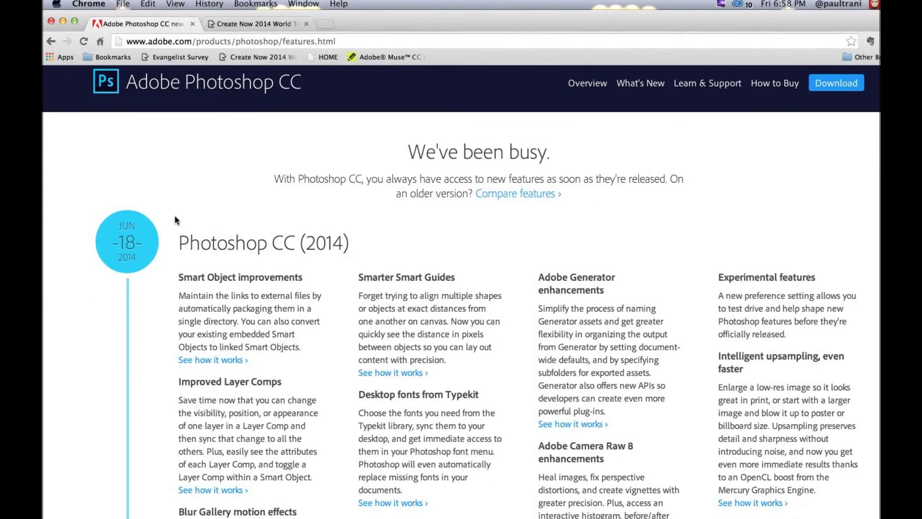
scroll(175, 219, "up", 2)
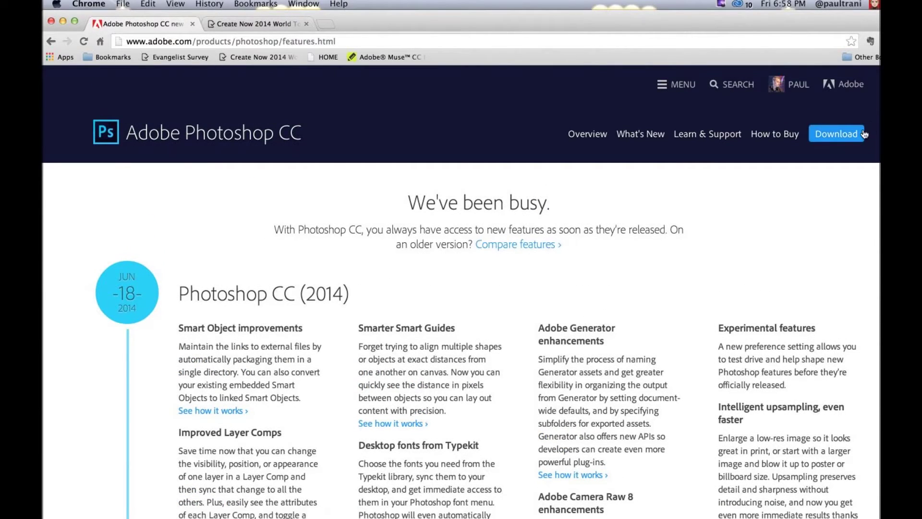
left_click(739, 4)
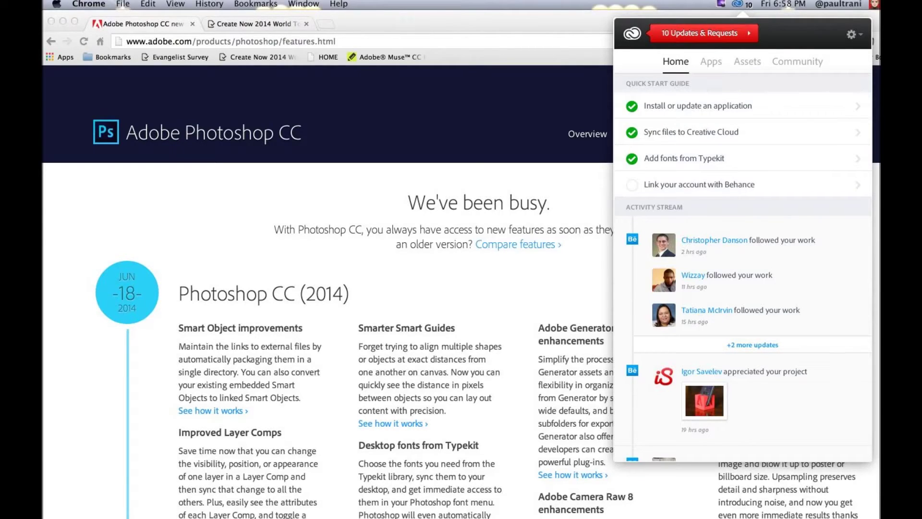
Step: View the installed apps, then the Updates & Requests list with nine app updates and one invitation
left_click(711, 62)
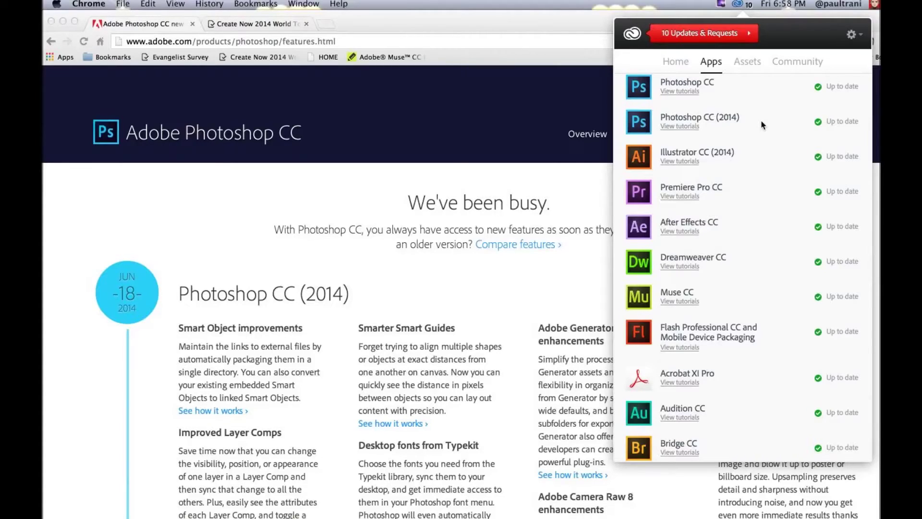
scroll(763, 125, "up", 7)
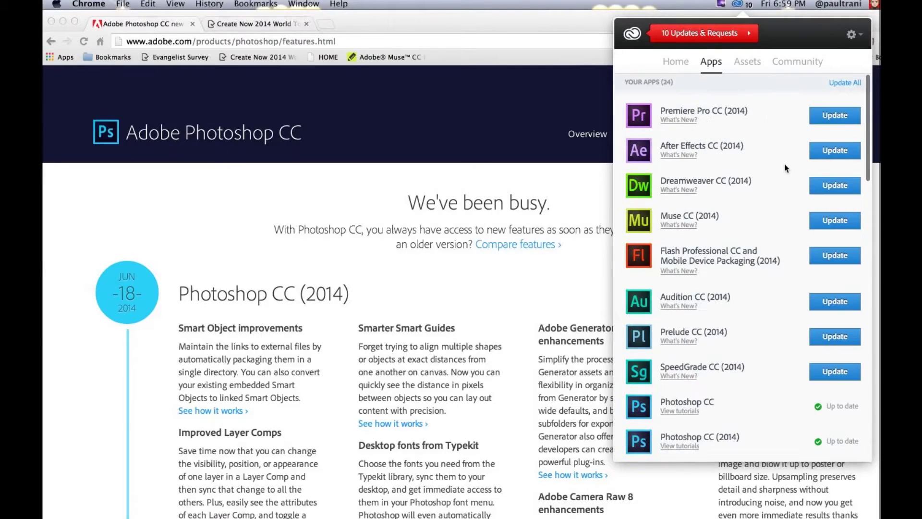
left_click(756, 33)
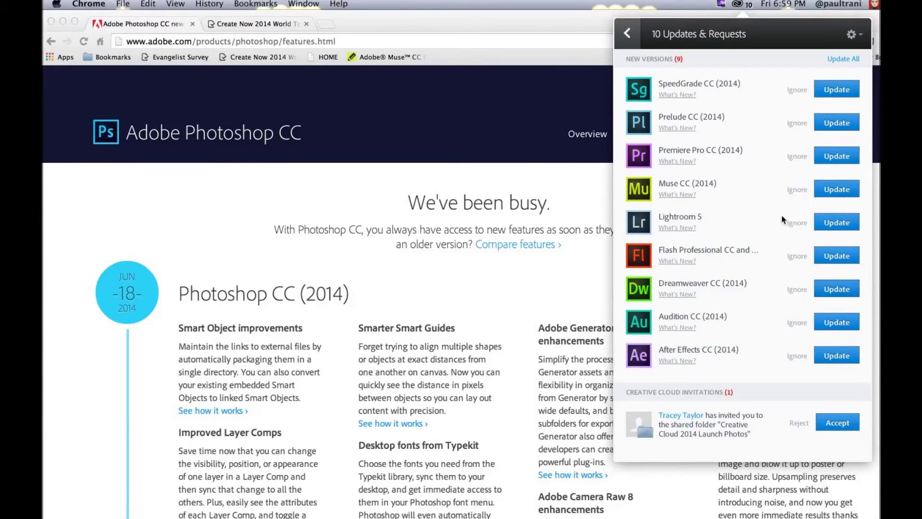
Step: Open Creative Cloud Files in Chrome, showing 9.4GB of 20.0GB used, and move the window left
left_click(630, 38)
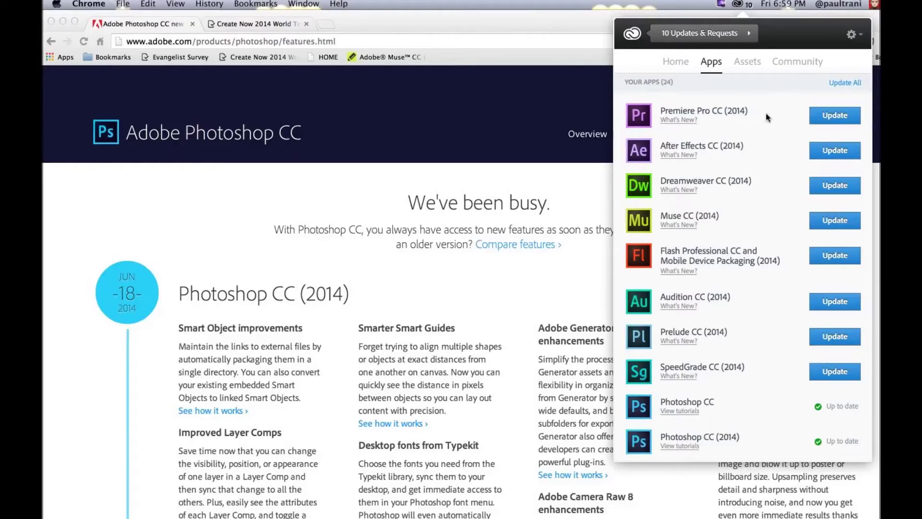
left_click(746, 67)
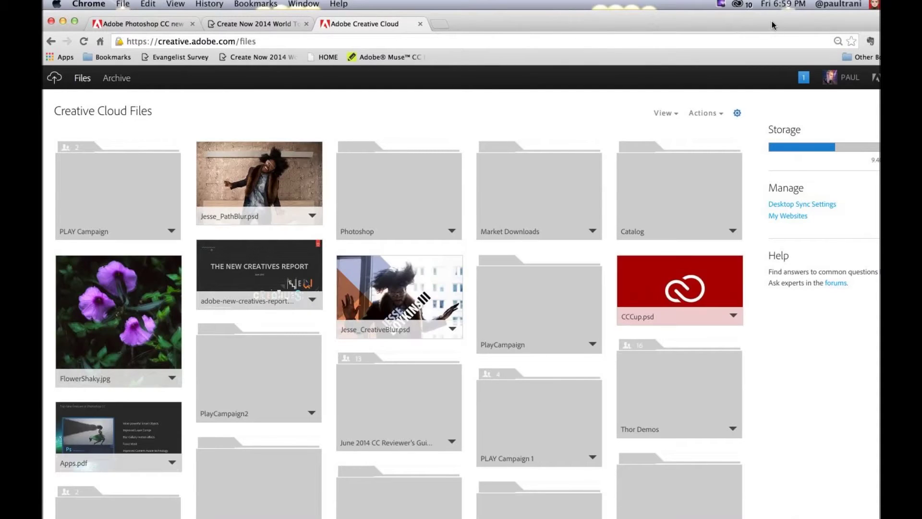
left_click_drag(770, 19, 718, 19)
Step: Narrow the browser window and slide it left to reveal the desktop icons
left_click_drag(866, 107, 755, 106)
left_click_drag(428, 21, 514, 19)
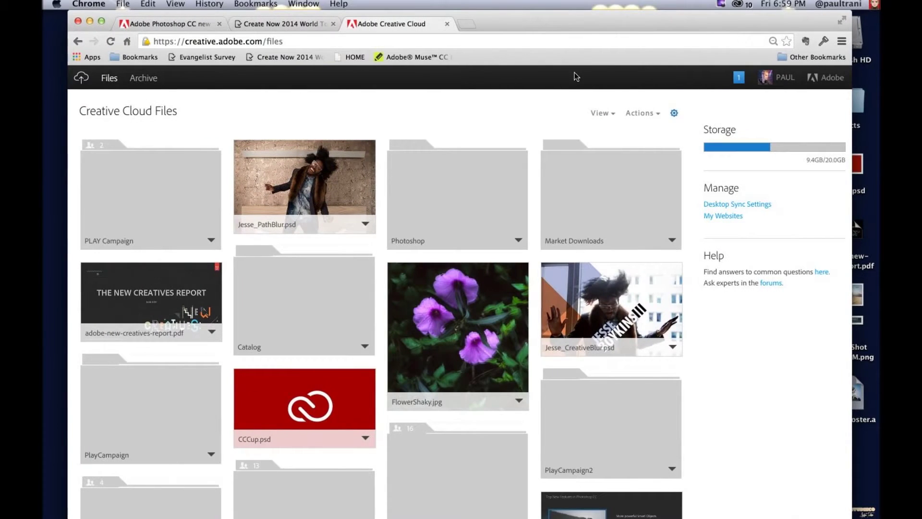
left_click_drag(626, 25, 535, 22)
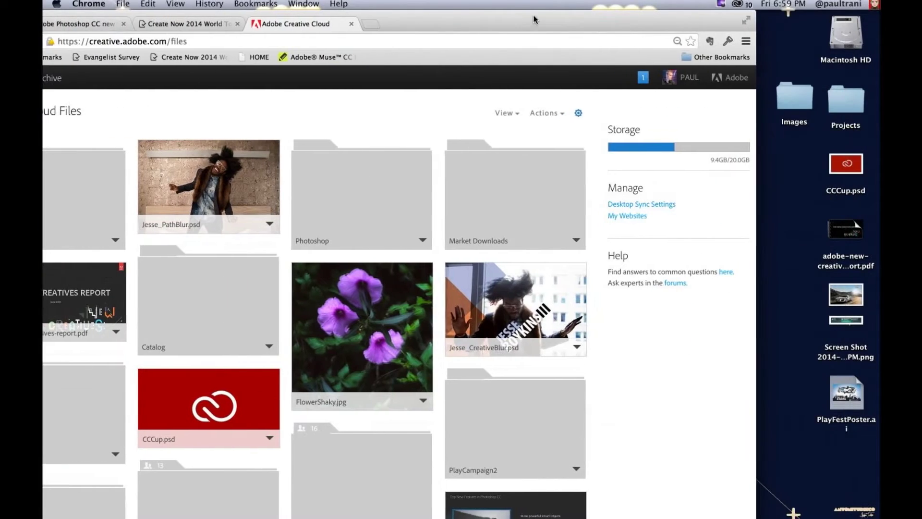
Step: Dismiss the Creative Cloud update, event reminder and disk-ejection notifications covering the files page
left_click(851, 27)
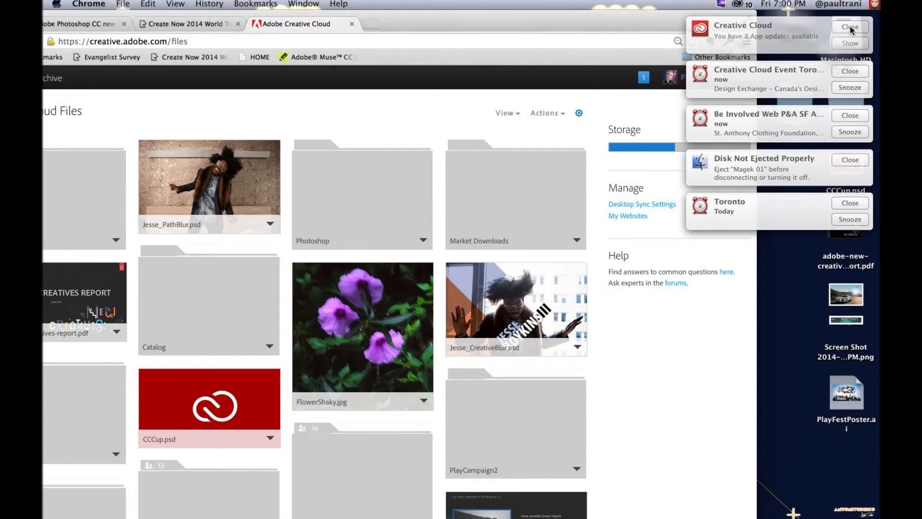
left_click(849, 28)
left_click(849, 29)
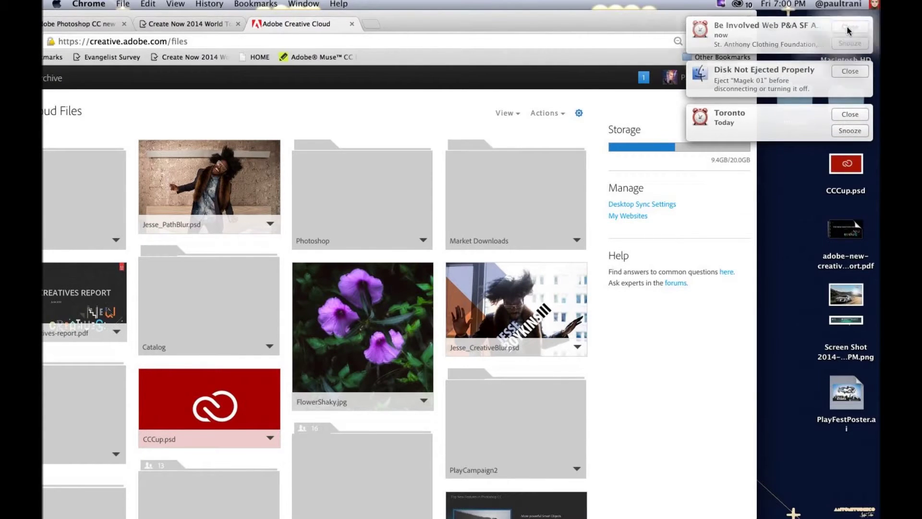
left_click(850, 26)
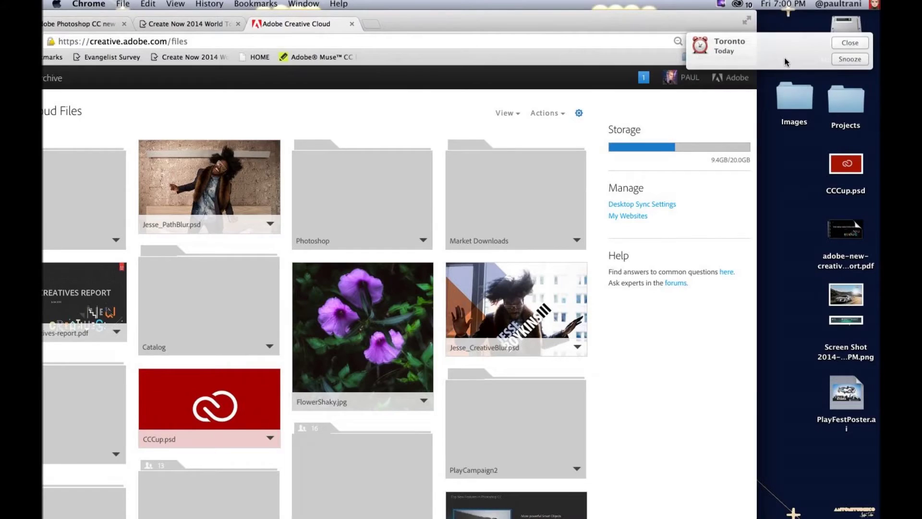
left_click(848, 28)
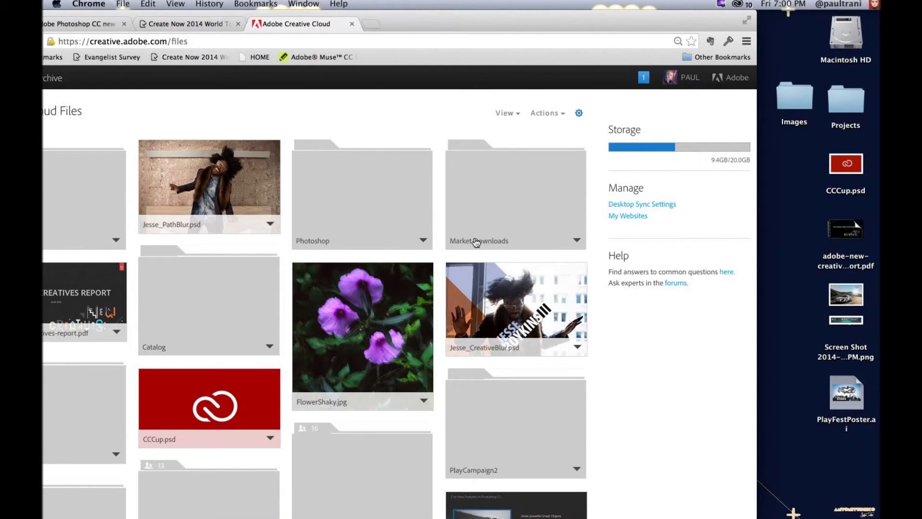
scroll(476, 241, "down", 10)
left_click(802, 301)
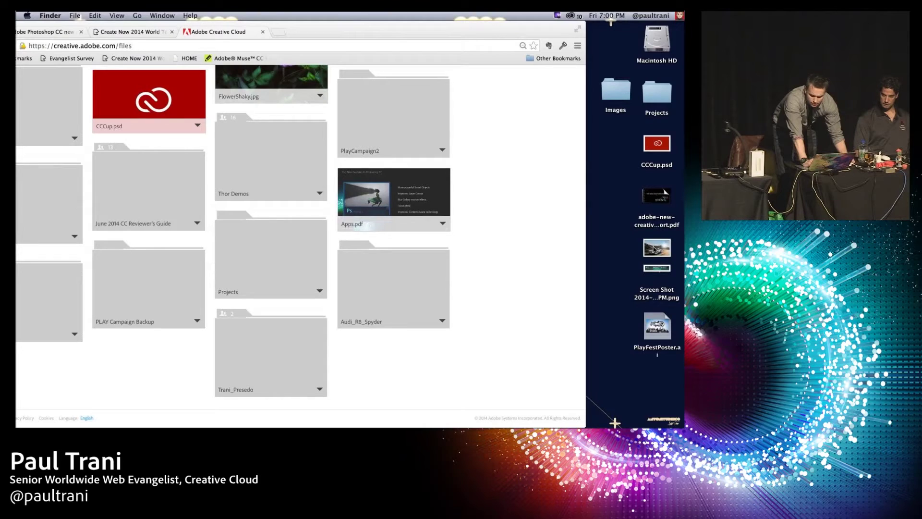
Step: Drag PlayFestPoster.ai from the desktop into the local Creative Cloud Files Finder folder
left_click_drag(657, 247, 404, 178)
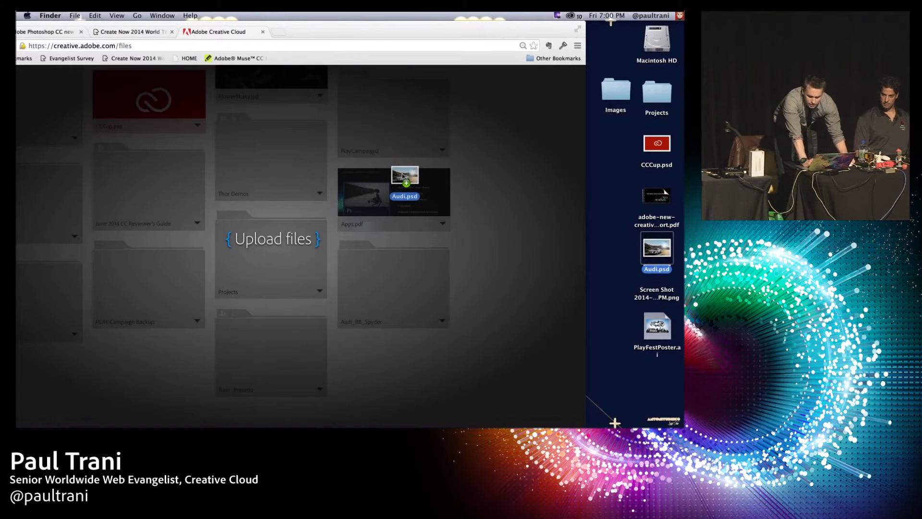
left_click_drag(404, 178, 403, 177)
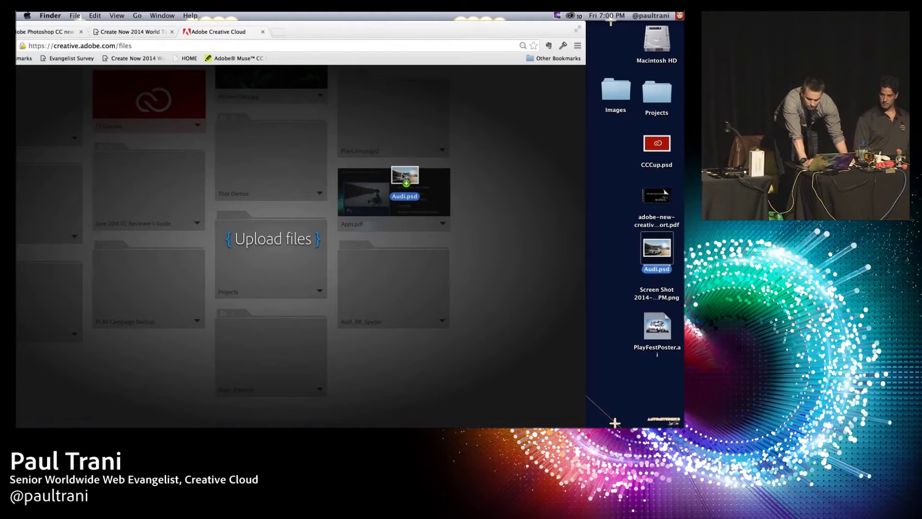
left_click_drag(404, 178, 403, 178)
key("super+h")
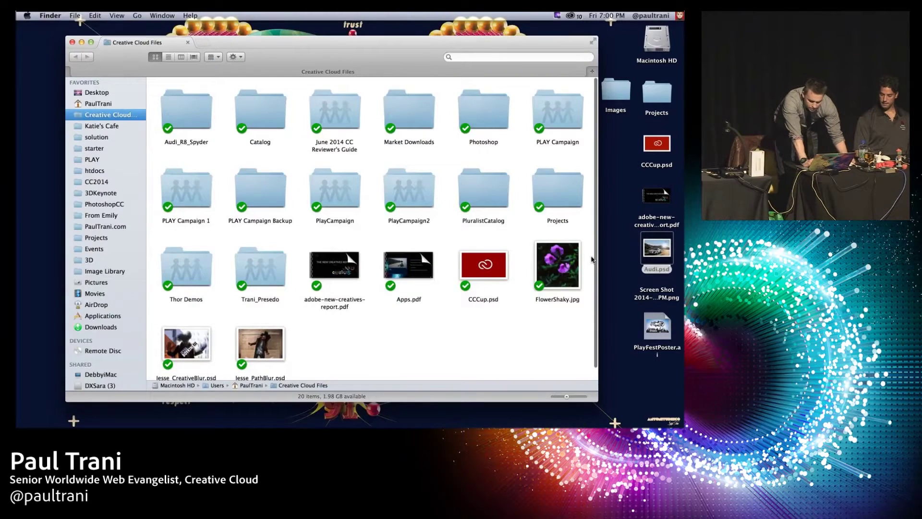
left_click_drag(657, 327, 328, 335)
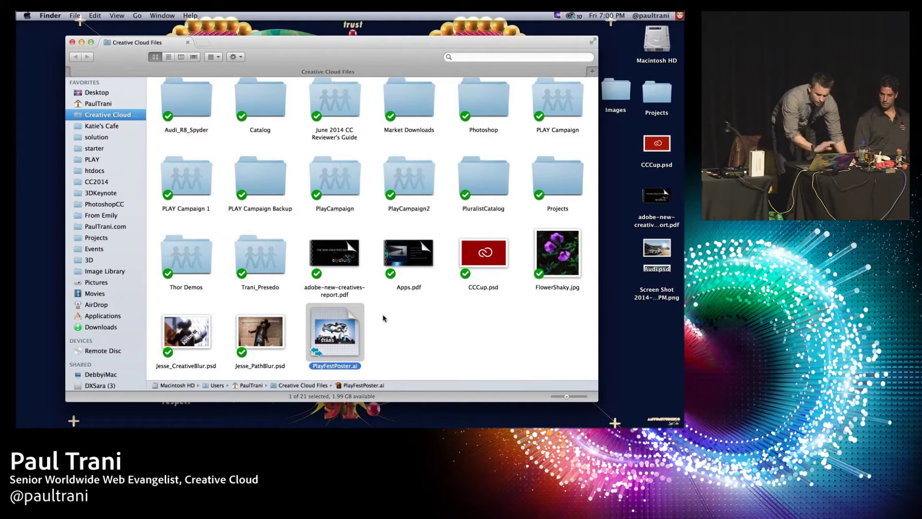
left_click(437, 305)
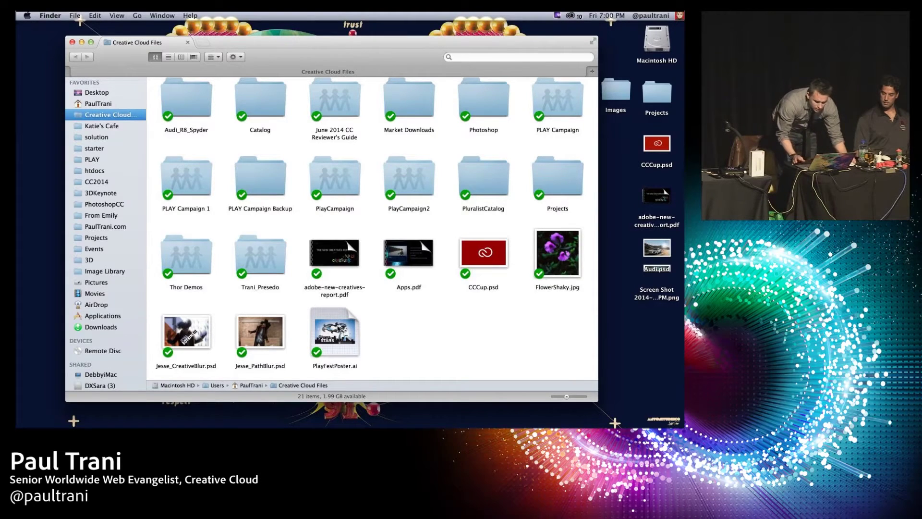
right_click(339, 328)
Step: Choose Creative Cloud > View on Website from PlayFestPoster.ai's context menu
mouse_move(432, 216)
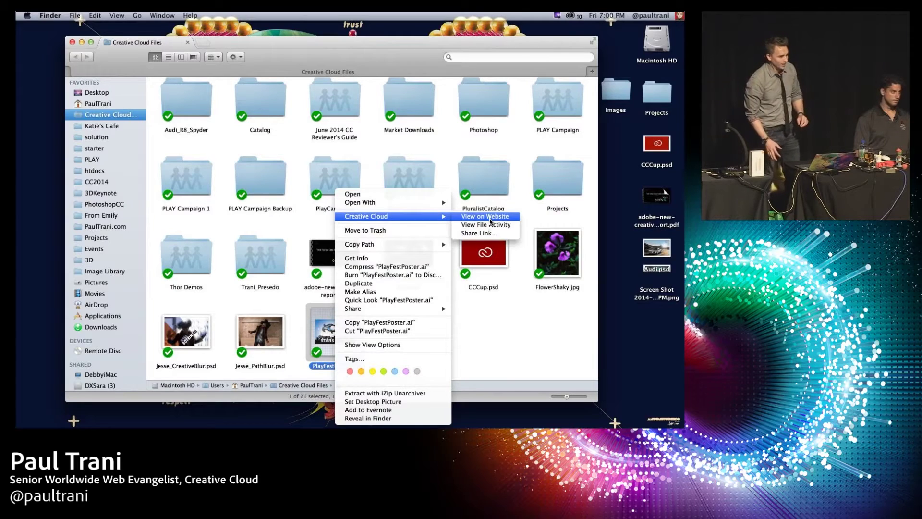
left_click(489, 217)
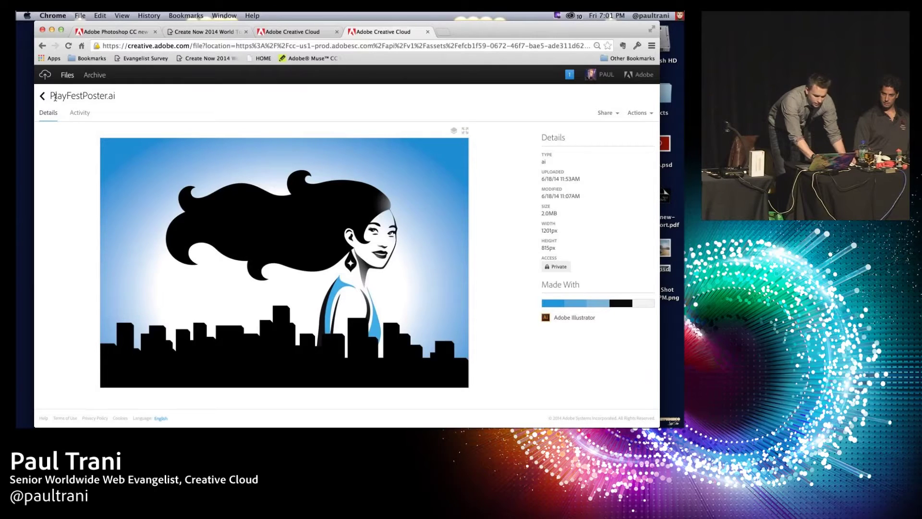
Step: Show the poster's layer list, toggle the city layer off and on, then return to Details
left_click(454, 131)
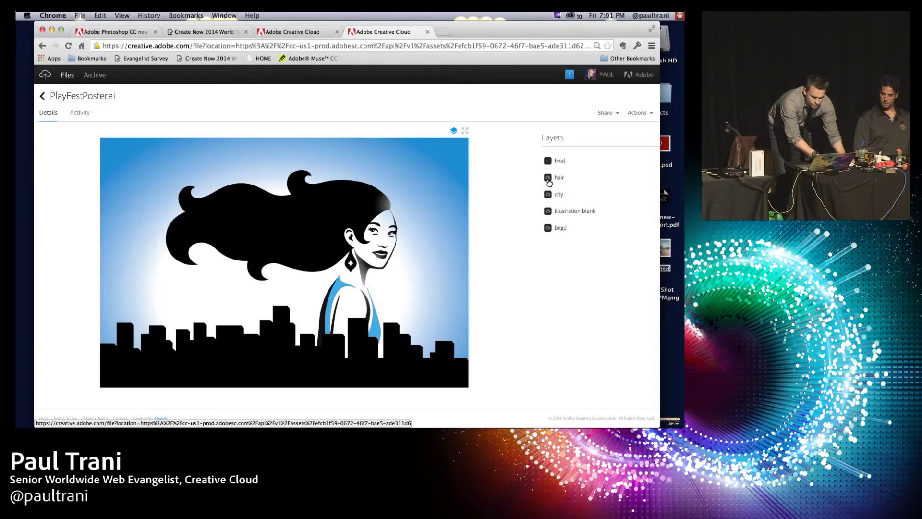
left_click(548, 195)
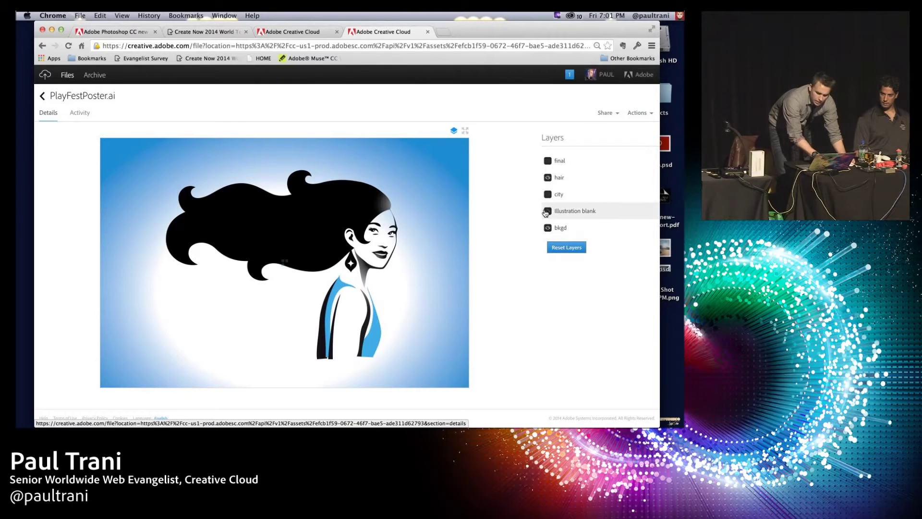
left_click(548, 194)
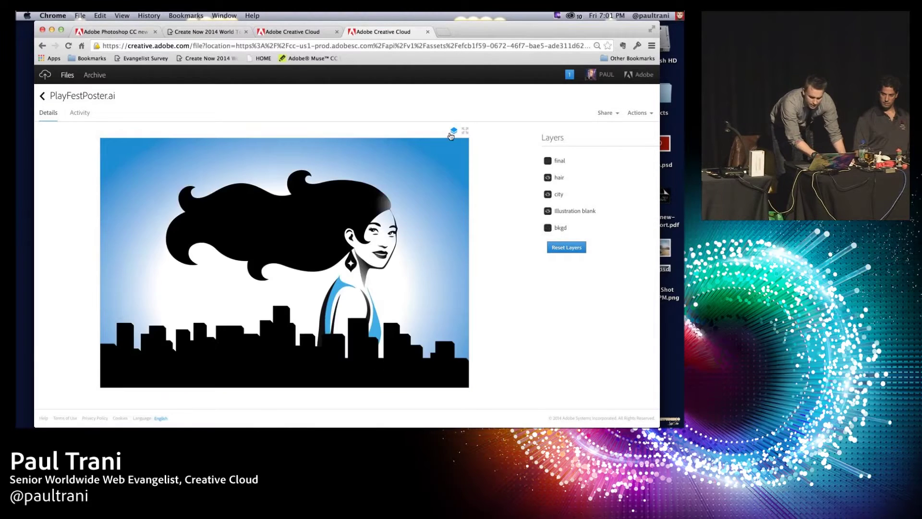
left_click(449, 131)
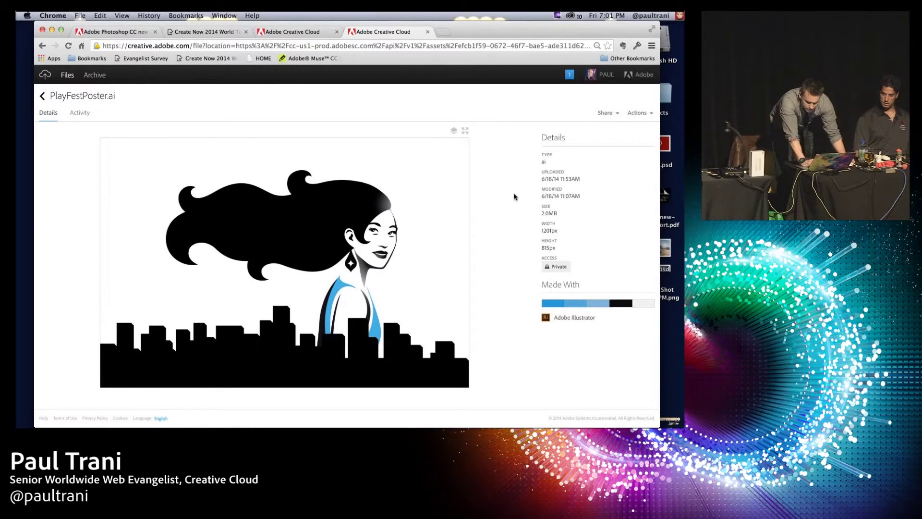
Step: Create a public link for PlayFestPoster.ai and email it to the recipient's address
left_click(618, 114)
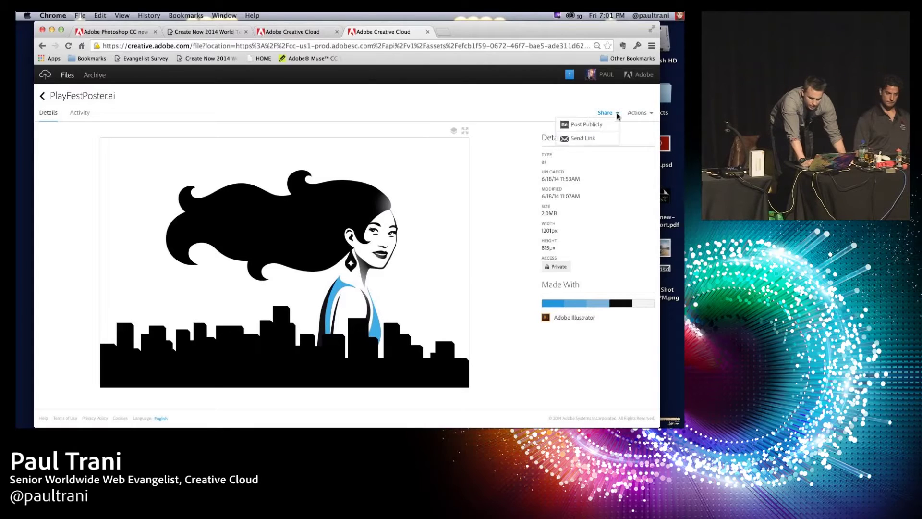
left_click(586, 139)
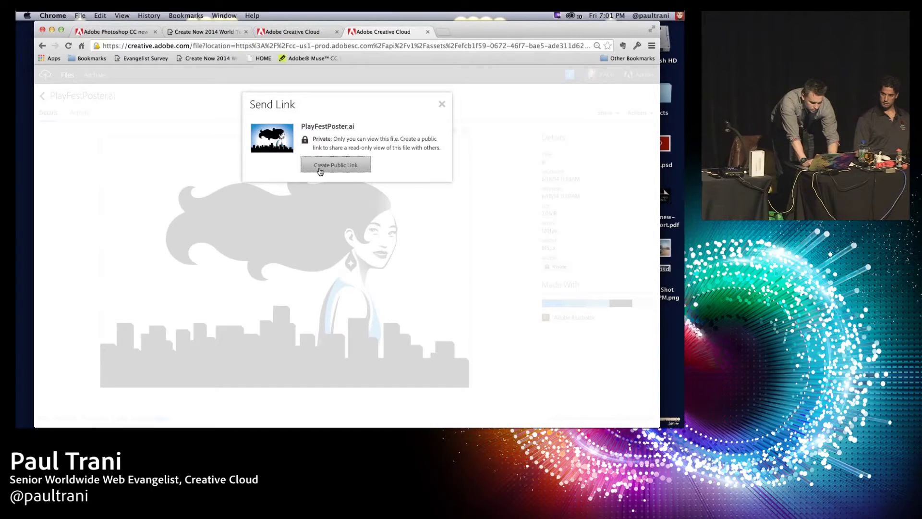
left_click(320, 172)
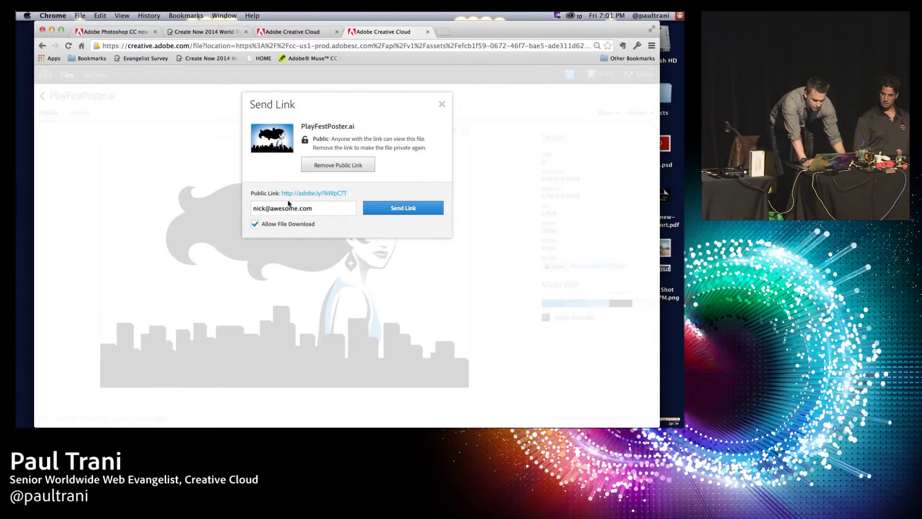
left_click(397, 209)
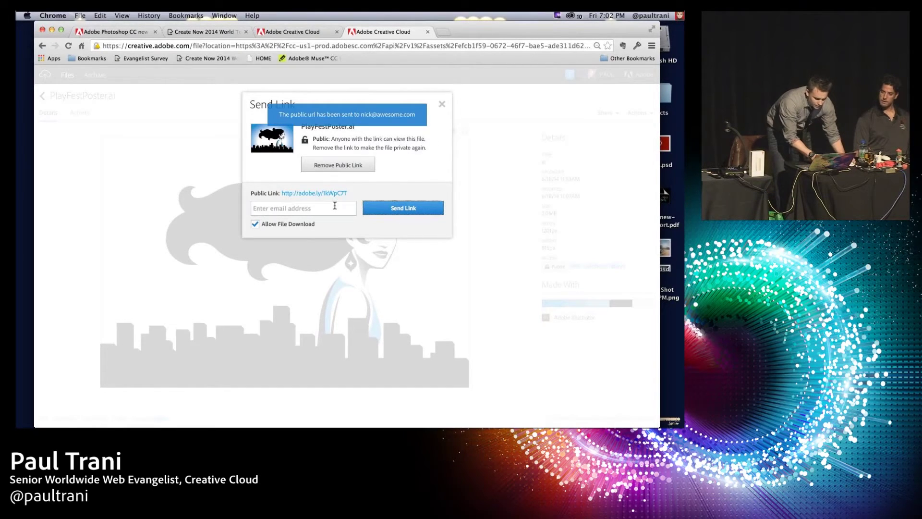
Step: Copy the public link and load it in a new browser tab
left_click_drag(360, 193, 281, 194)
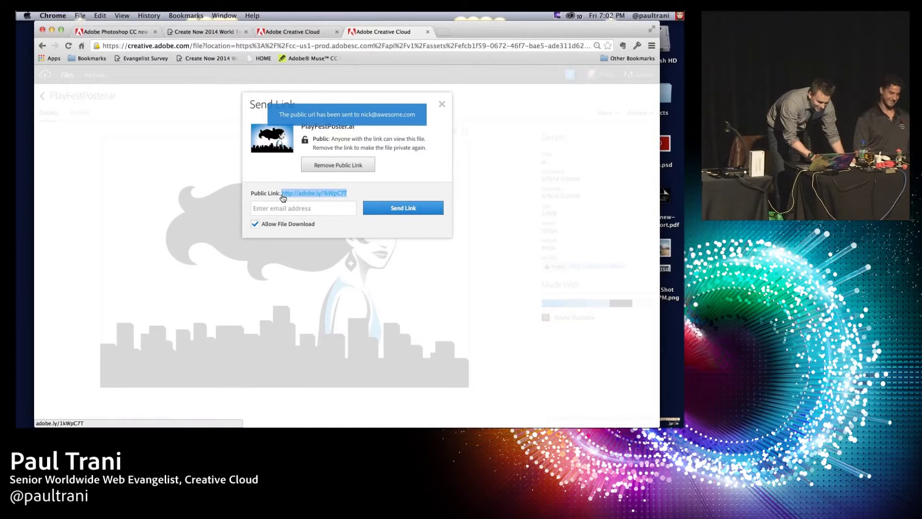
key("super+c")
key("super+t")
key("super+v")
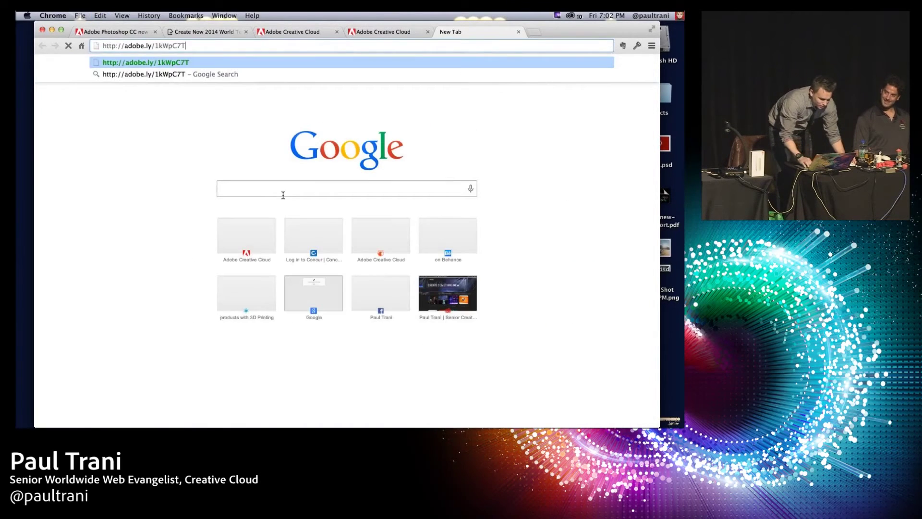
key("Return")
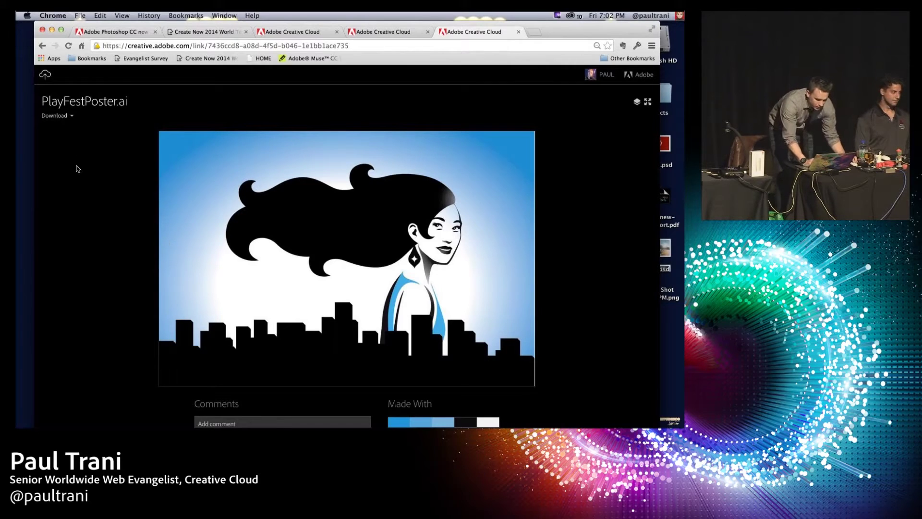
Step: Post a praise comment addressed to the poster's author below the shared PlayFestPoster.ai artwork
scroll(89, 144, "down", 3)
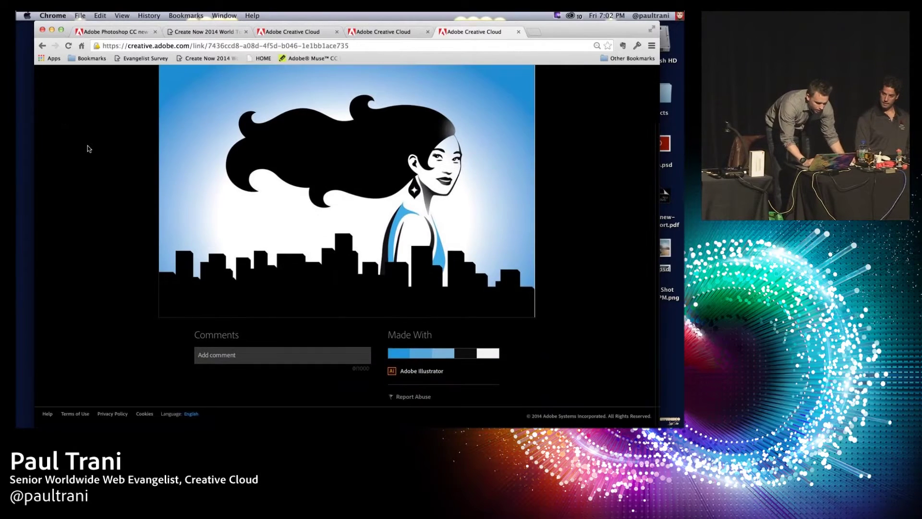
left_click(246, 358)
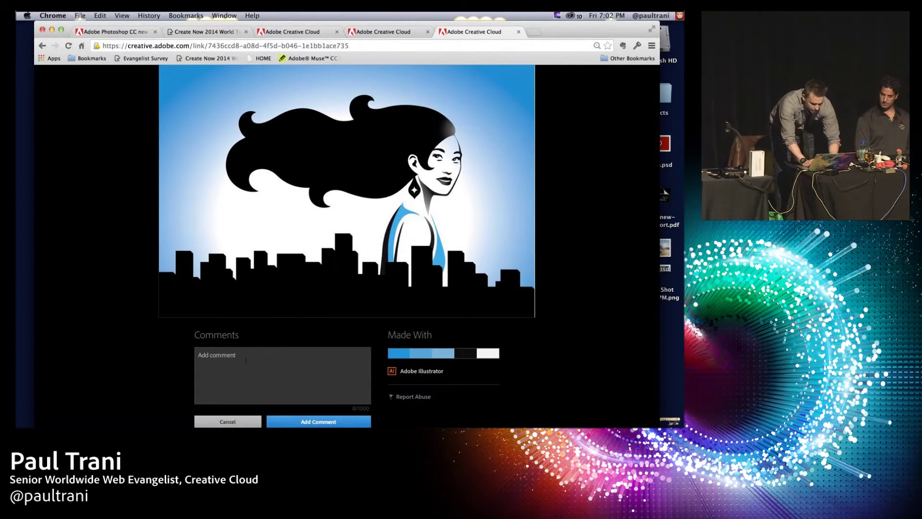
type("Paul that's awesome! You")
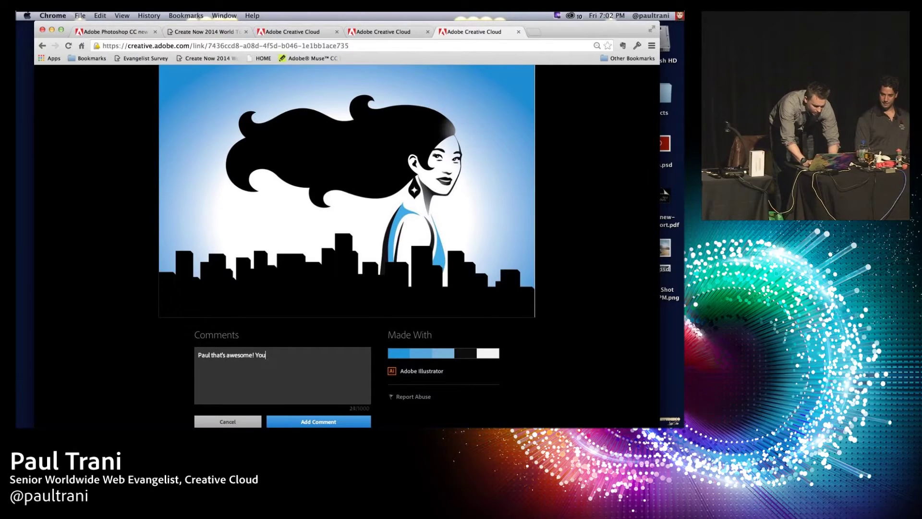
type(" so good at stuff! ;)")
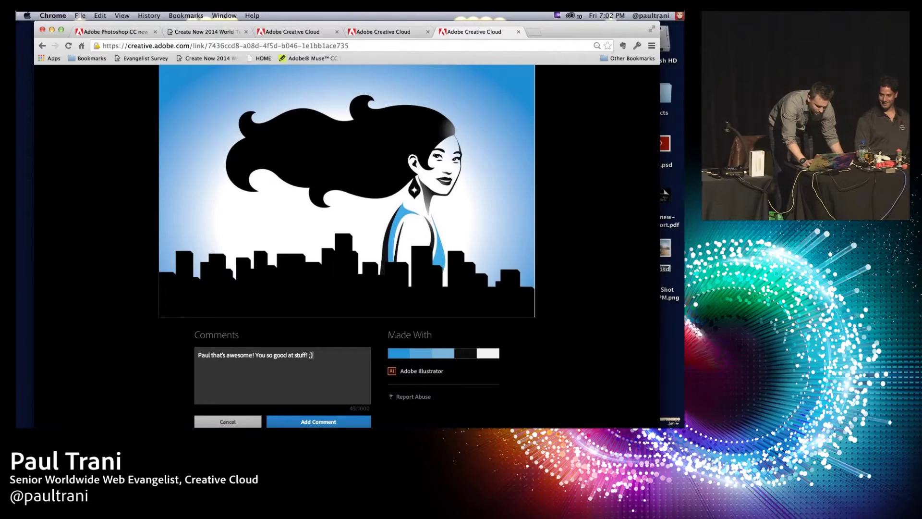
left_click(308, 418)
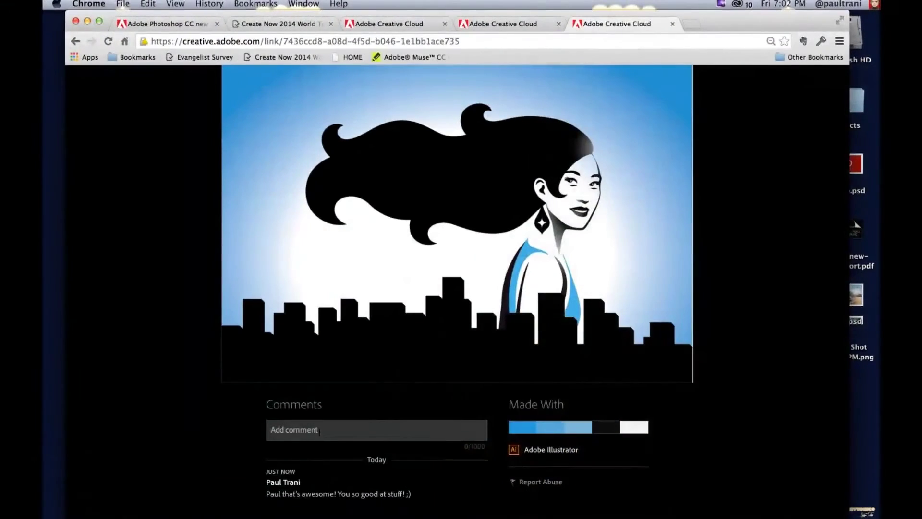
left_click(319, 430)
Step: Enter 'Thanks I'll do better next time.' in the comment box and submit it with Return
type("Thanks I'll do better next time.")
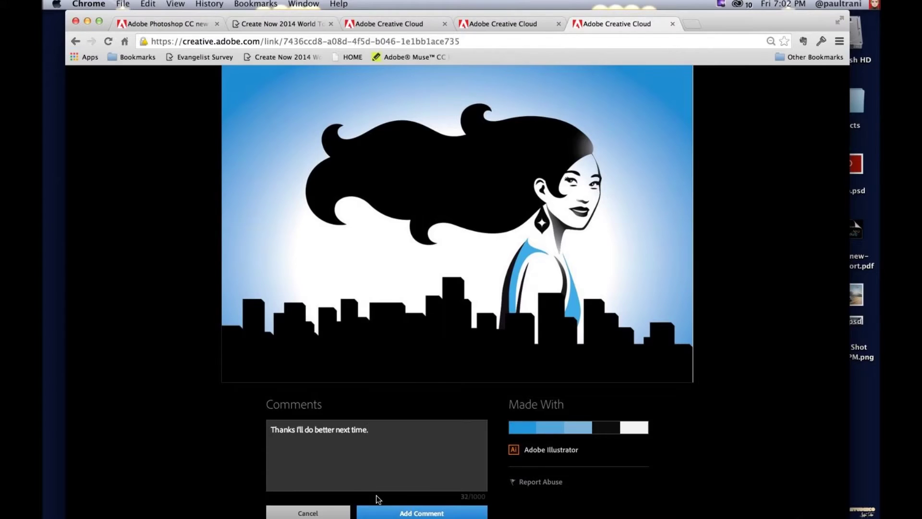
left_click(401, 511)
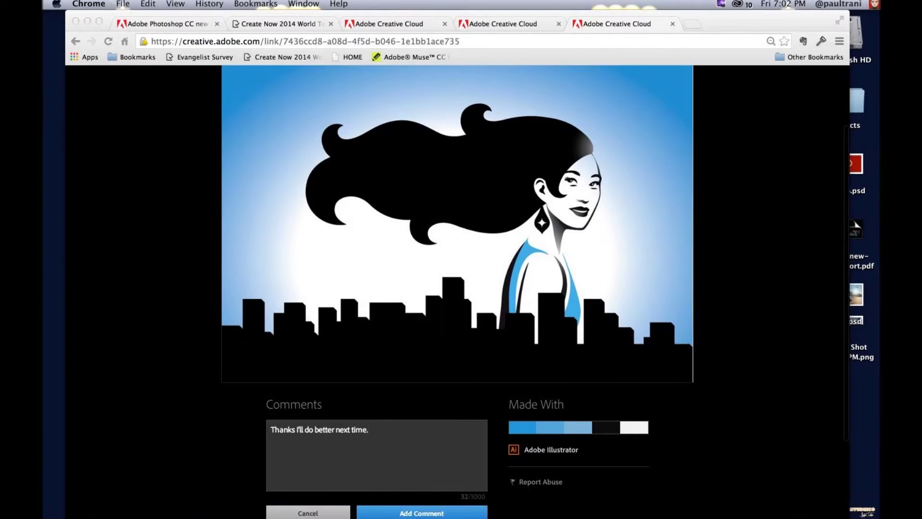
left_click(387, 459)
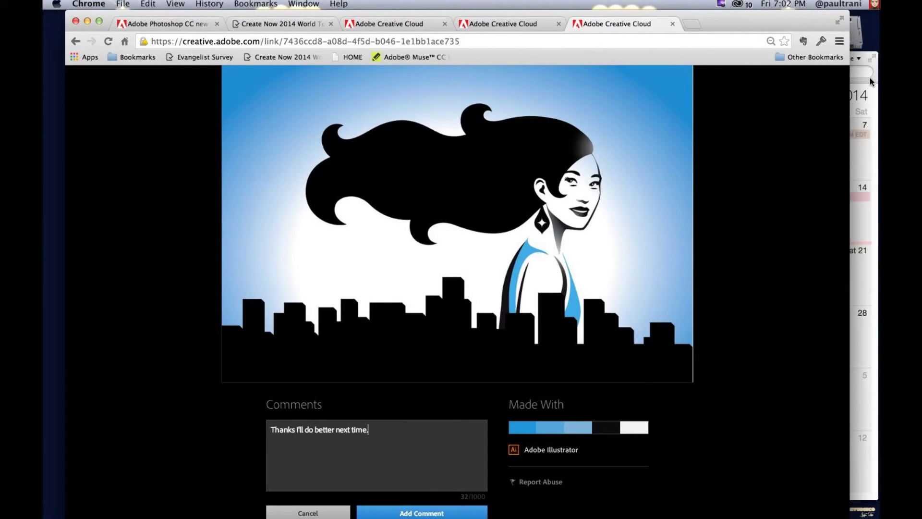
left_click(871, 82)
key("super+q")
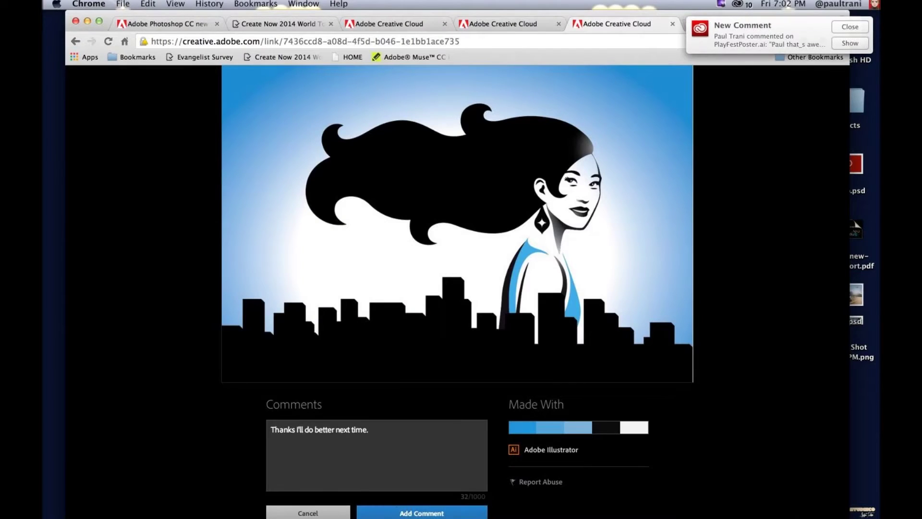
key("Return")
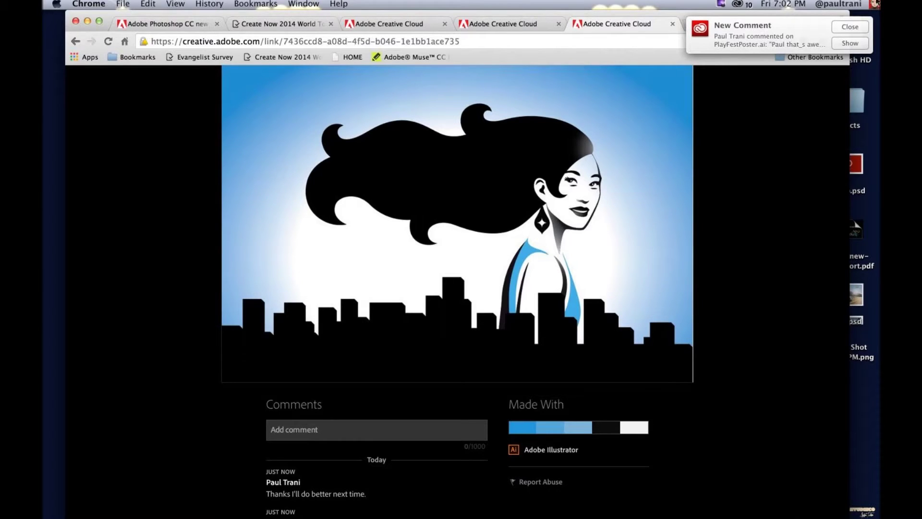
Step: Check the Home activity in the Creative Cloud menu-bar panel, then open PlayFestPoster.ai in Illustrator
left_click(737, 5)
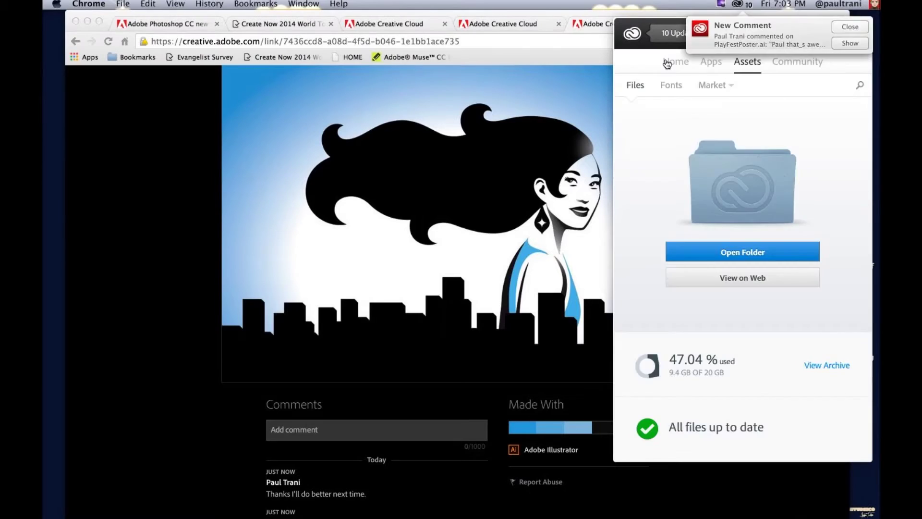
left_click(667, 64)
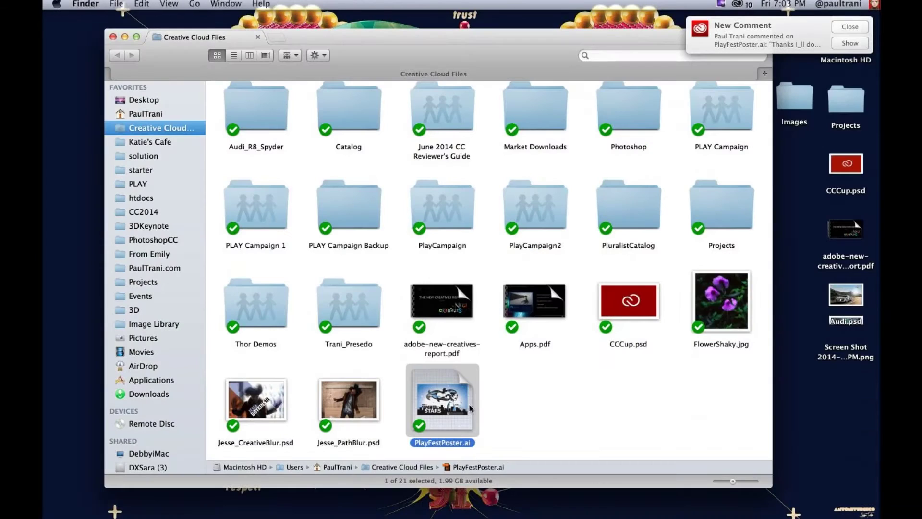
double_click(432, 408)
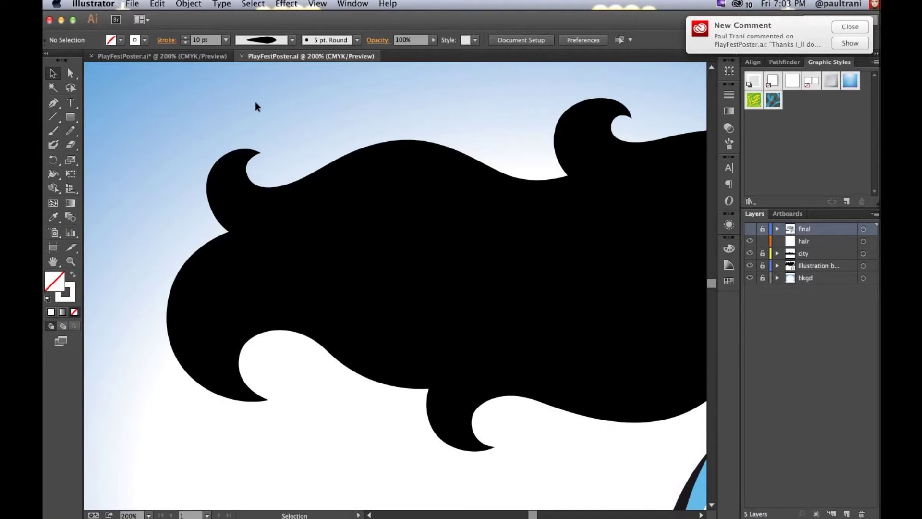
Step: Pan to the face, select the hair layer, dismiss the comment notification and collapse the panels
left_click_drag(453, 116, 329, 107)
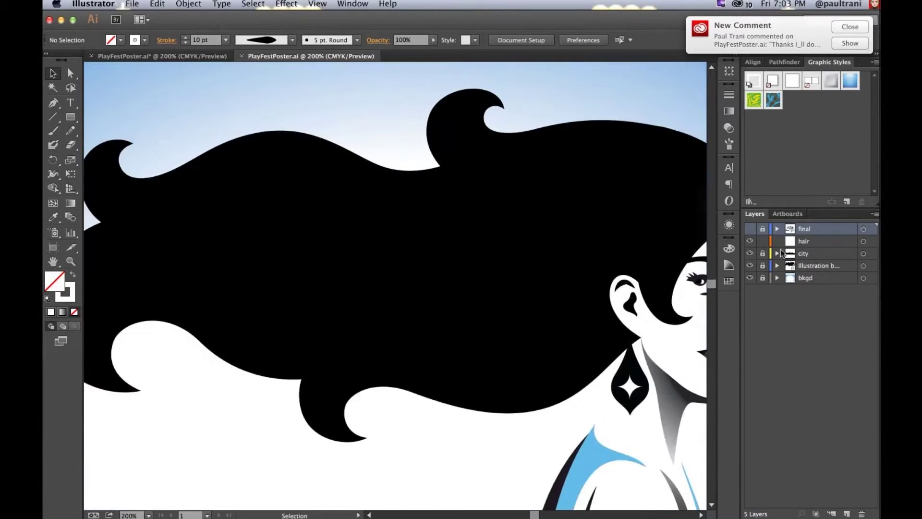
left_click(804, 241)
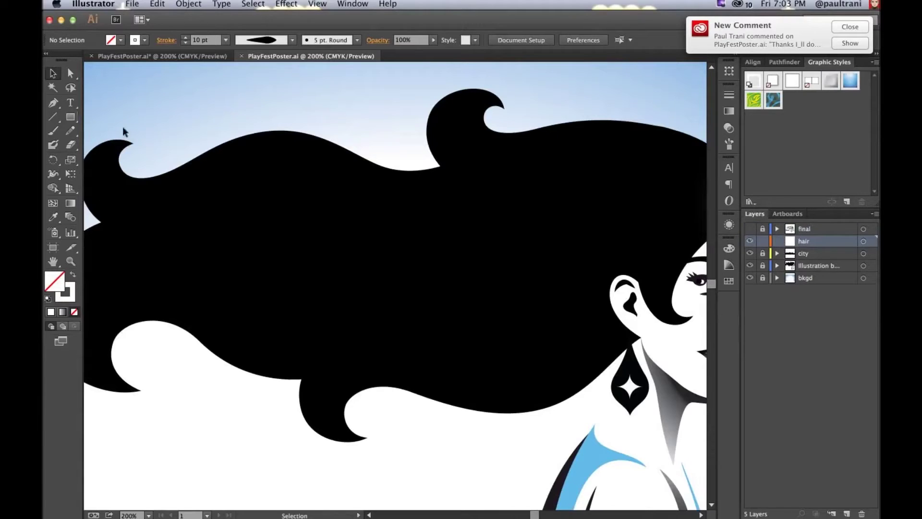
left_click(850, 26)
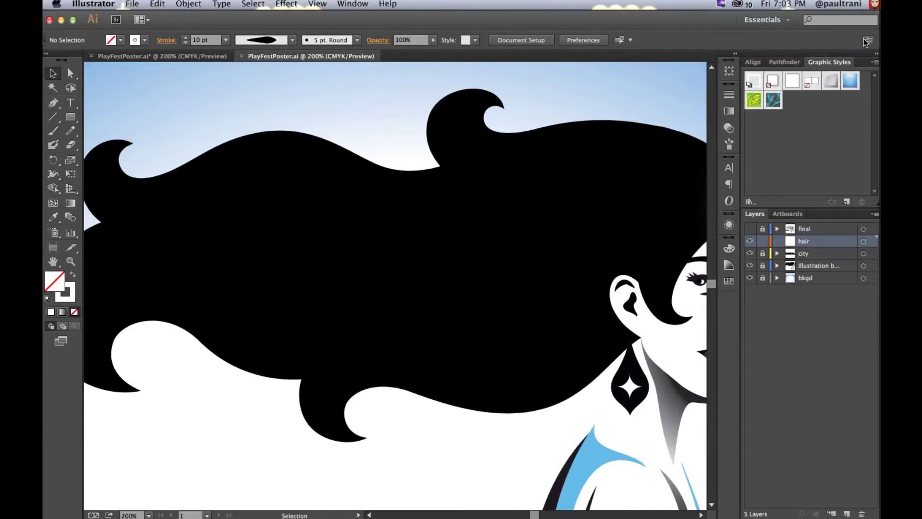
left_click(373, 124)
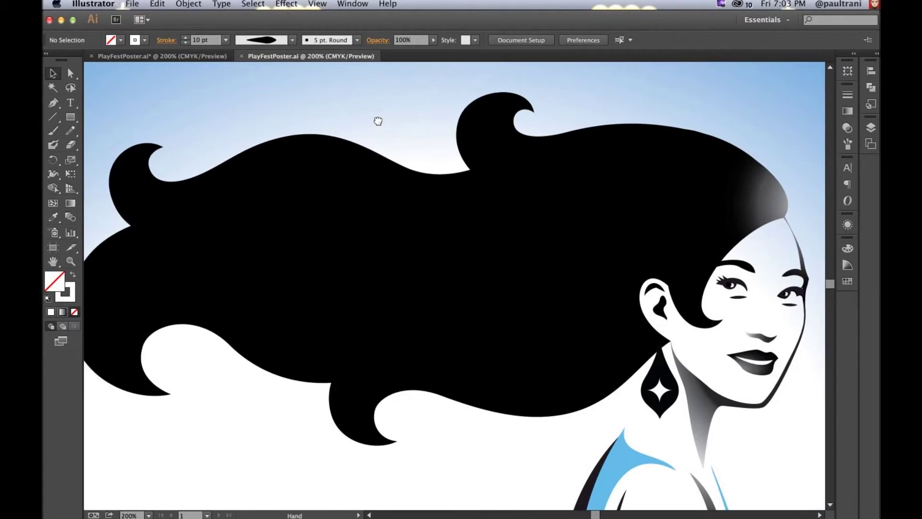
Step: Set the Pencil tool's Fidelity to Accurate
double_click(70, 130)
left_click_drag(546, 171, 377, 171)
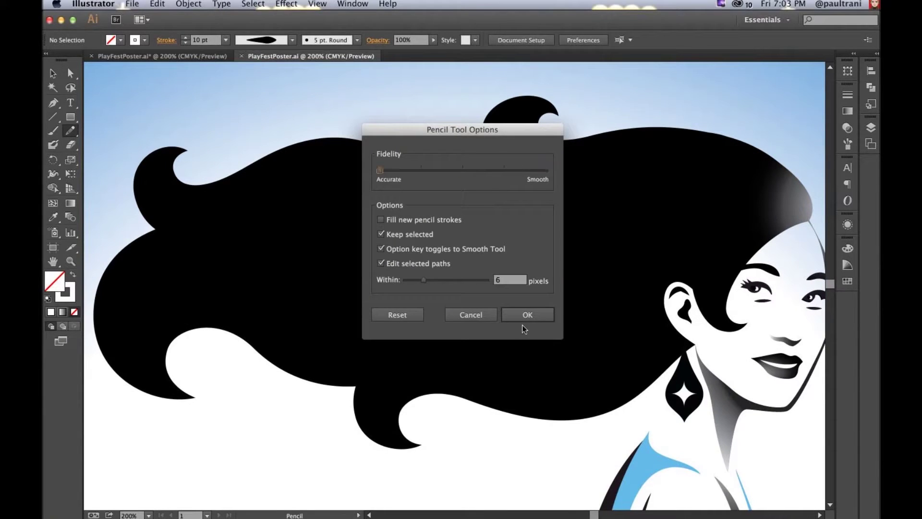
left_click(527, 315)
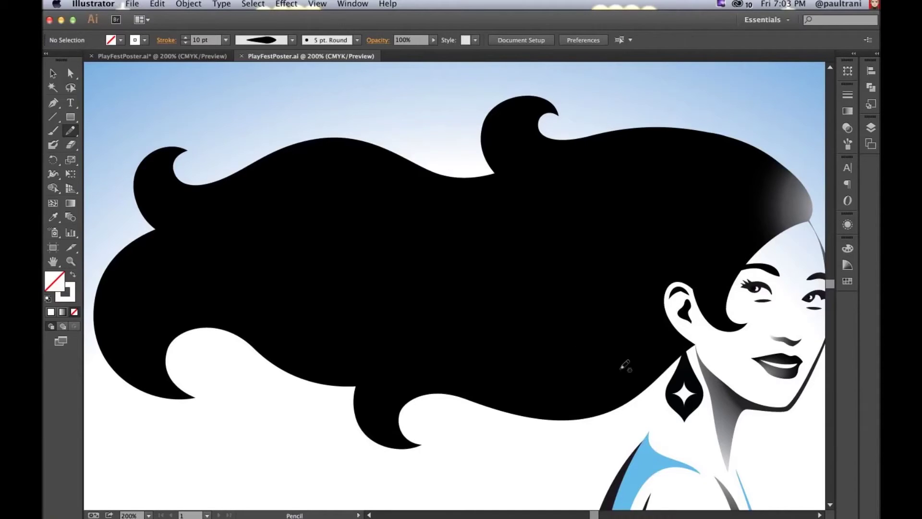
Step: Draw a freehand pencil stroke across the lower part of the hair
mouse_move(643, 338)
left_mouse_down()
mouse_move(546, 355)
mouse_move(433, 351)
mouse_move(222, 286)
mouse_move(179, 283)
mouse_move(146, 305)
mouse_move(134, 337)
left_mouse_up()
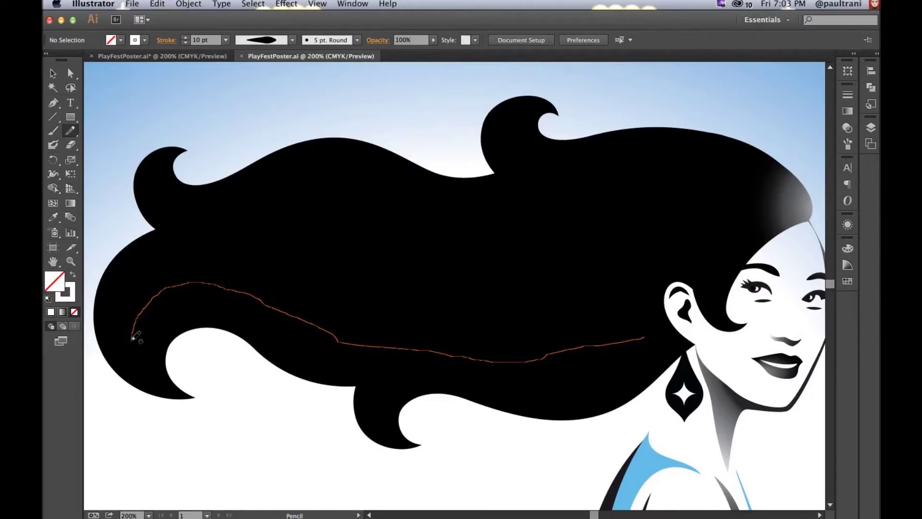
left_click_drag(133, 337, 133, 339)
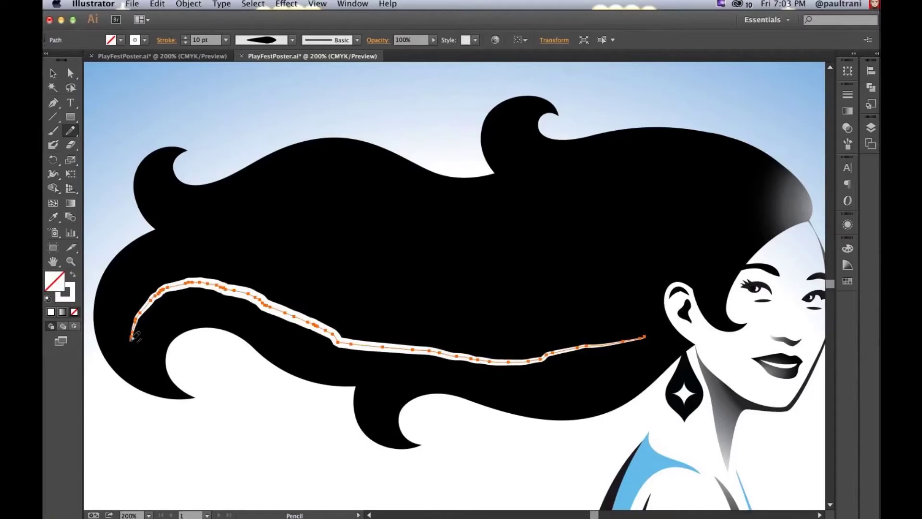
mouse_move(132, 338)
left_mouse_down()
mouse_move(162, 291)
mouse_move(213, 284)
mouse_move(384, 349)
left_mouse_up()
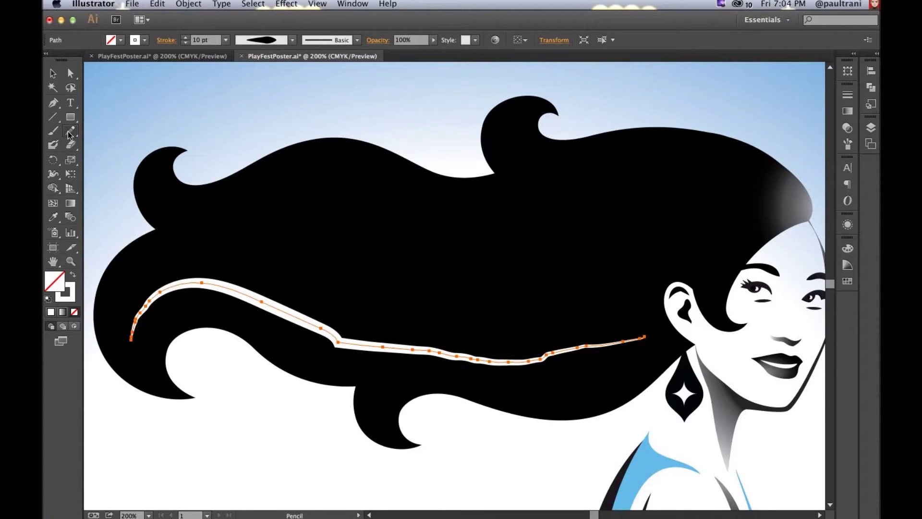
double_click(70, 133)
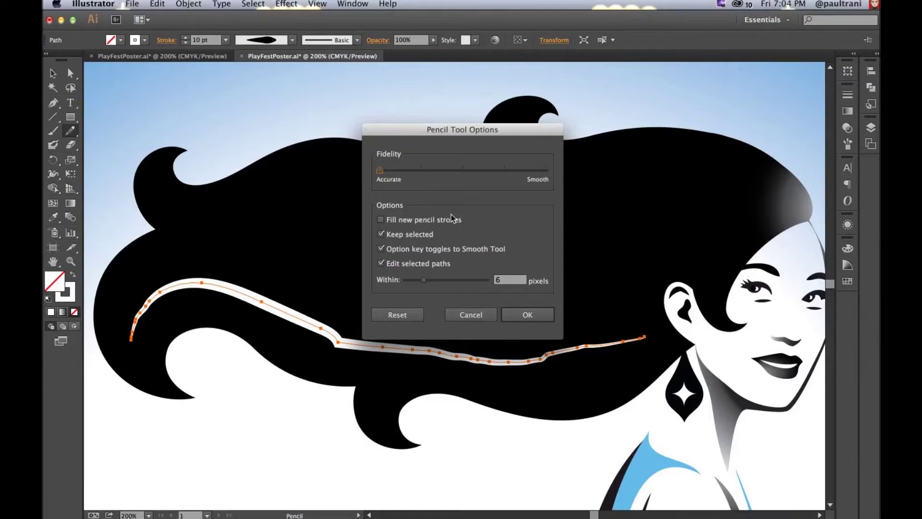
Step: Set Pencil Fidelity to Smooth and redraw the lower hair strand more smoothly
left_click_drag(380, 170, 552, 179)
left_click(523, 313)
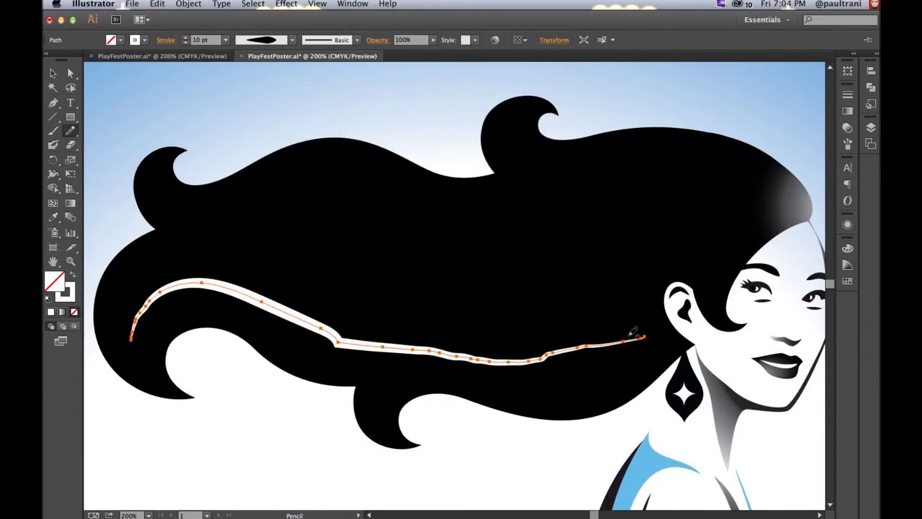
mouse_move(637, 335)
left_mouse_down()
mouse_move(565, 331)
mouse_move(452, 370)
mouse_move(381, 341)
mouse_move(354, 298)
mouse_move(280, 274)
mouse_move(234, 293)
mouse_move(118, 296)
mouse_move(109, 323)
mouse_move(125, 347)
left_mouse_up()
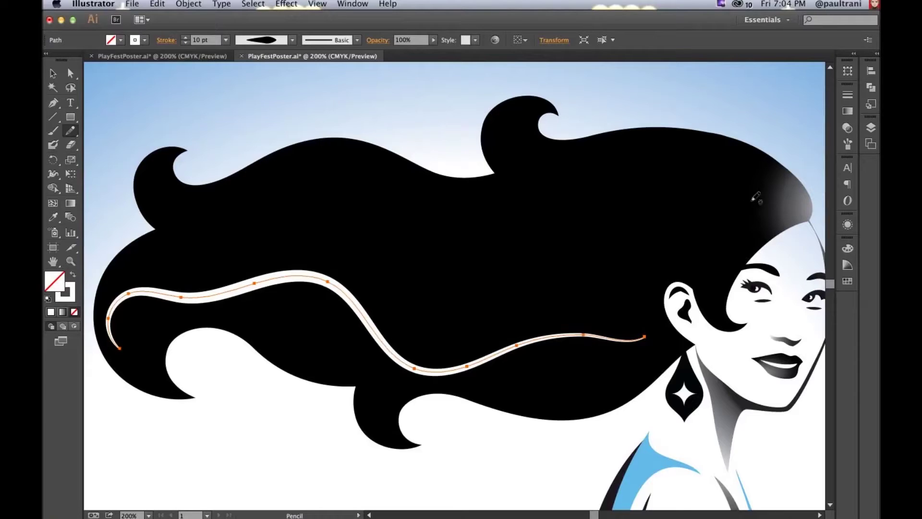
Step: Draw new flowing white strands across the upper hair
mouse_move(751, 200)
left_mouse_down()
mouse_move(639, 159)
mouse_move(603, 177)
mouse_move(520, 141)
left_mouse_up()
mouse_move(683, 222)
left_mouse_down()
mouse_move(409, 222)
mouse_move(311, 183)
mouse_move(194, 206)
left_mouse_up()
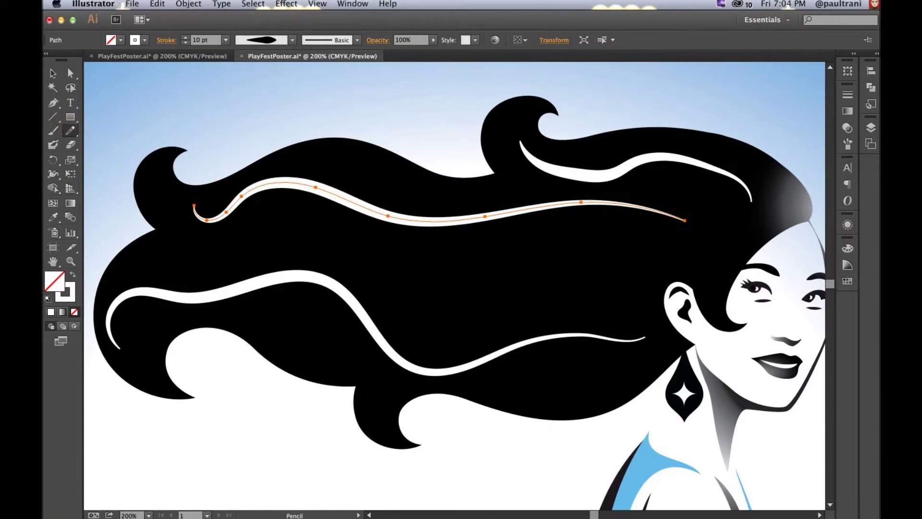
left_click(54, 104)
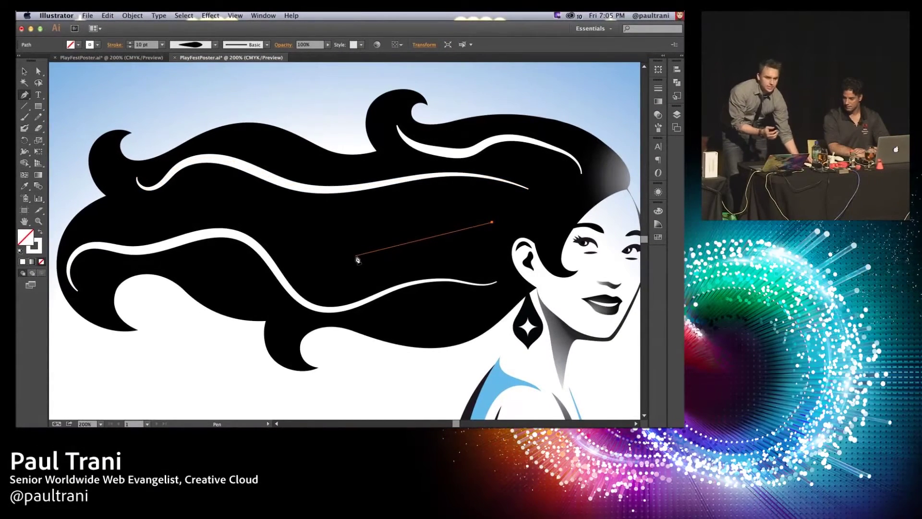
Step: Draw a new curved white strand across the middle of the hair and bend its curve into shape
left_click(435, 229)
left_click(401, 237)
left_click(368, 247)
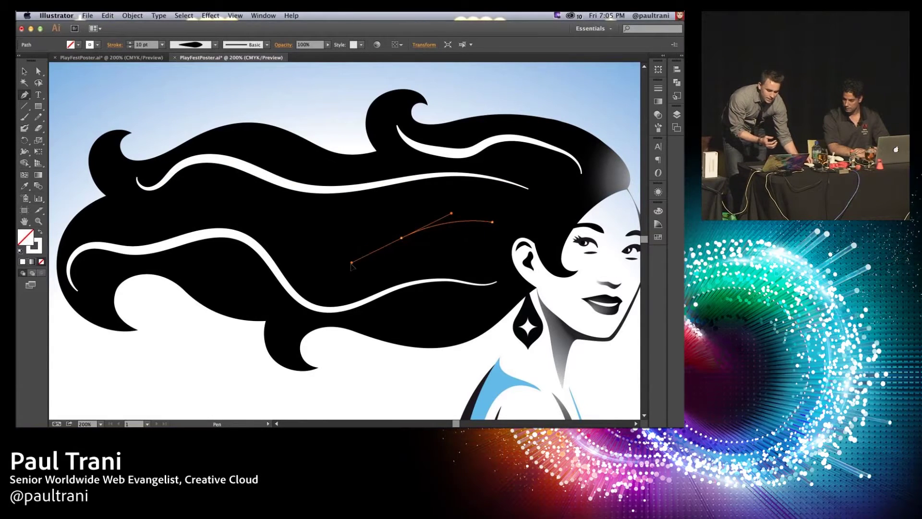
key("ctrl+z")
key("ctrl+z")
key("ctrl+z")
left_click_drag(401, 238, 346, 274)
left_click_drag(278, 213, 260, 200)
left_click_drag(185, 201, 102, 215)
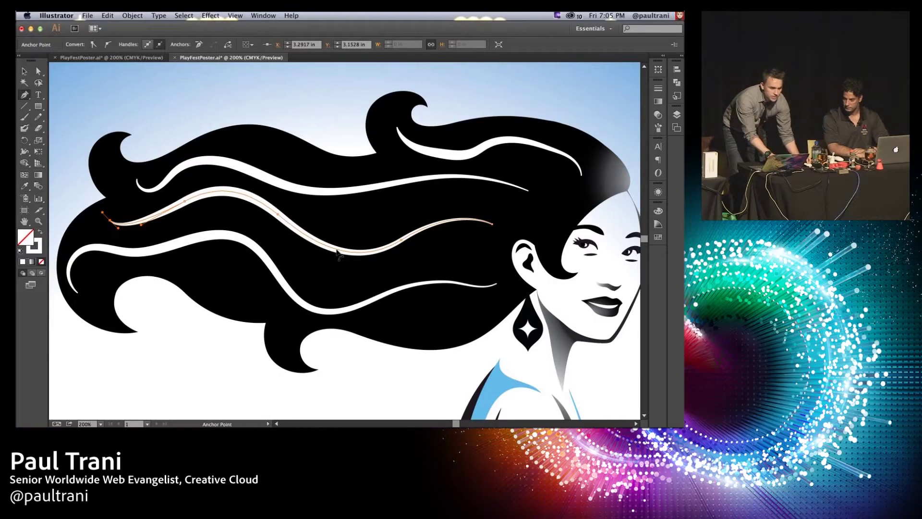
left_click_drag(338, 253, 351, 208)
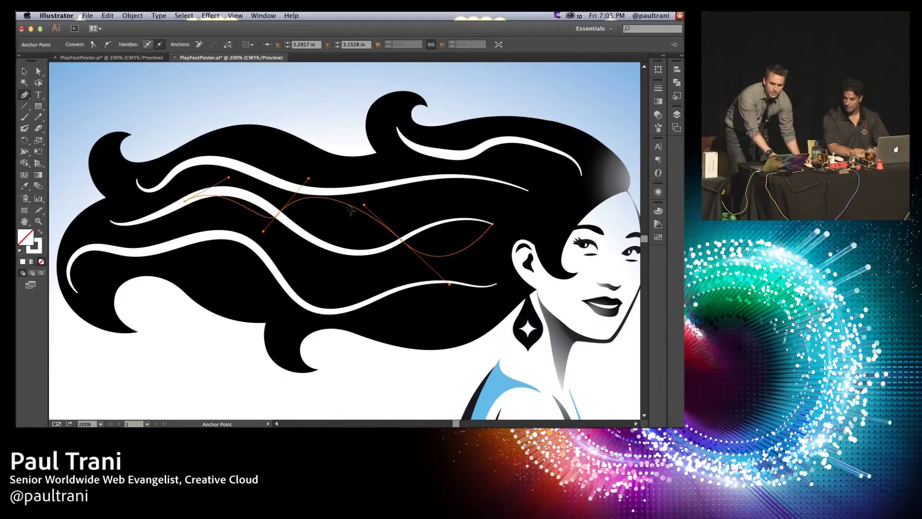
left_click_drag(351, 207, 354, 219)
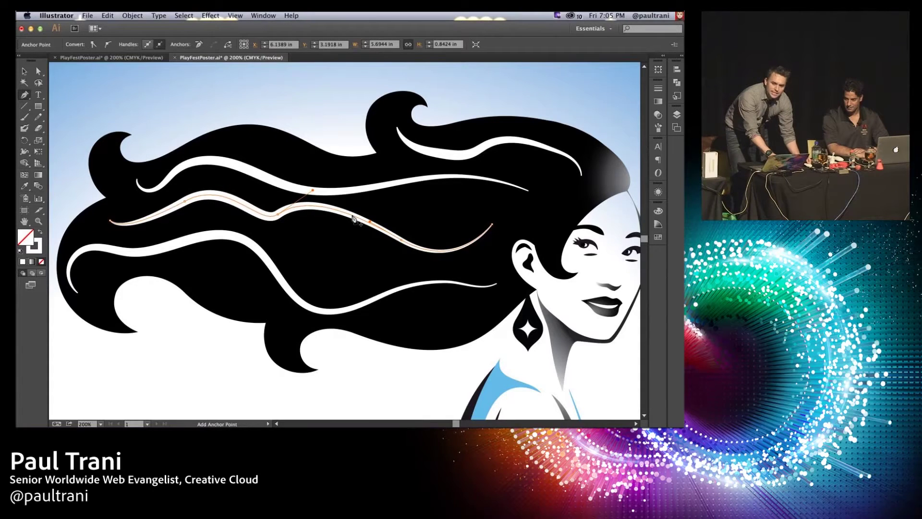
left_click_drag(354, 219, 338, 255)
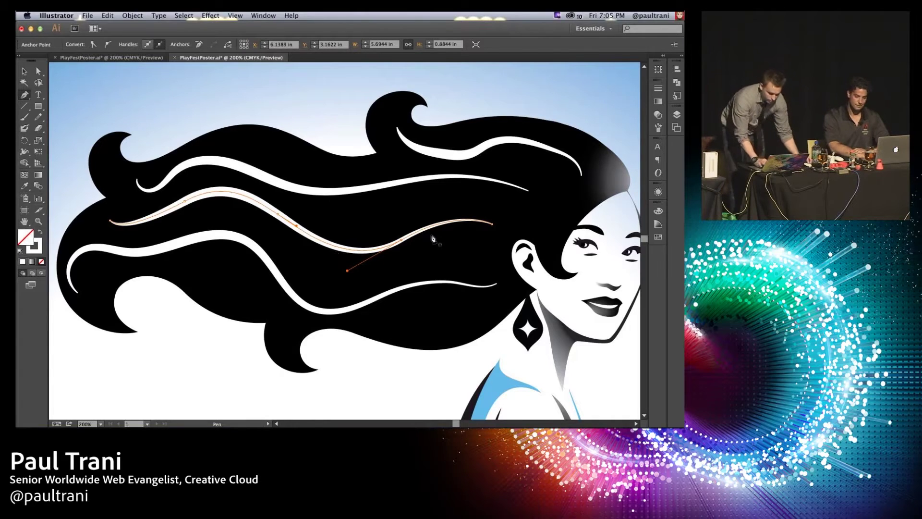
Step: Expand the Layers panel, unlock the illustration layer, and deselect everything with the Selection tool
left_click_drag(465, 277, 306, 169)
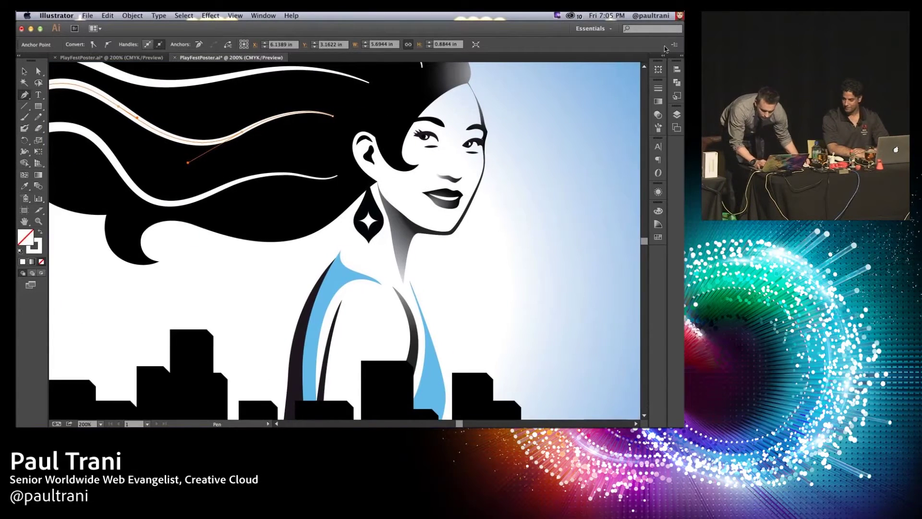
left_click(682, 56)
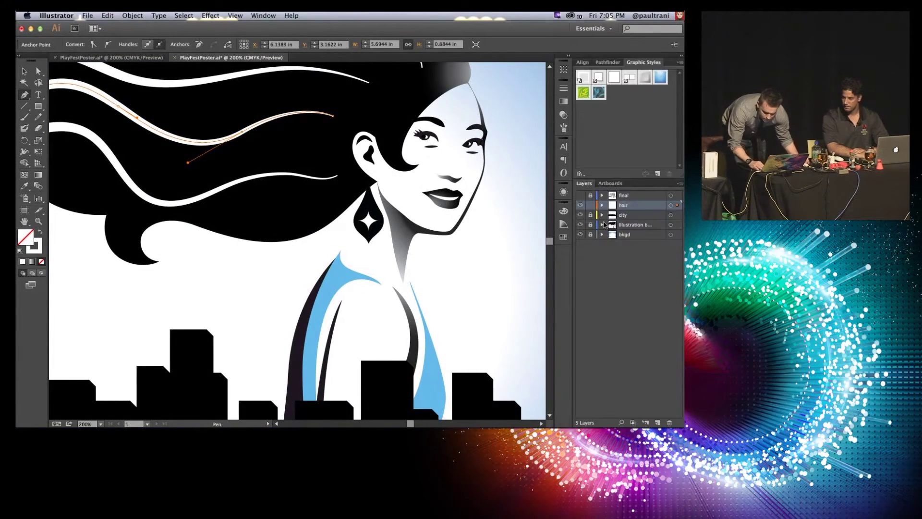
left_click(590, 225)
key("v")
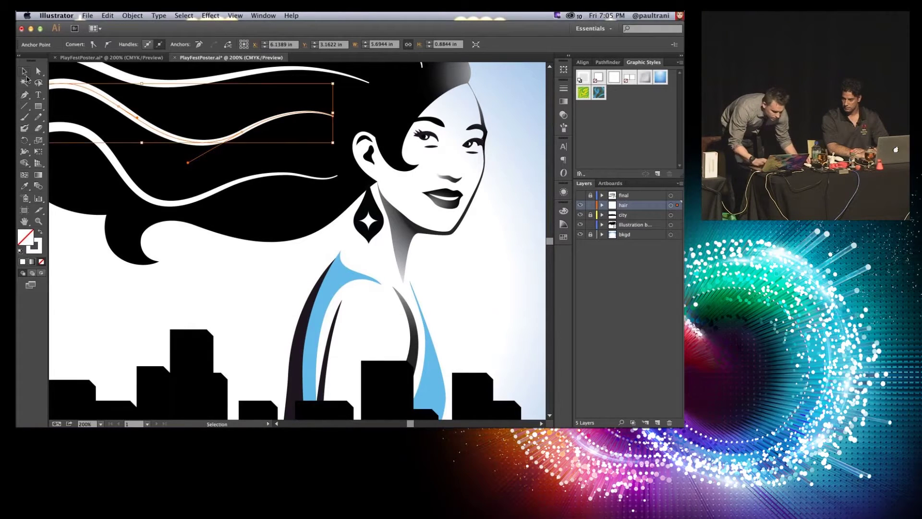
left_click_drag(192, 100, 277, 265)
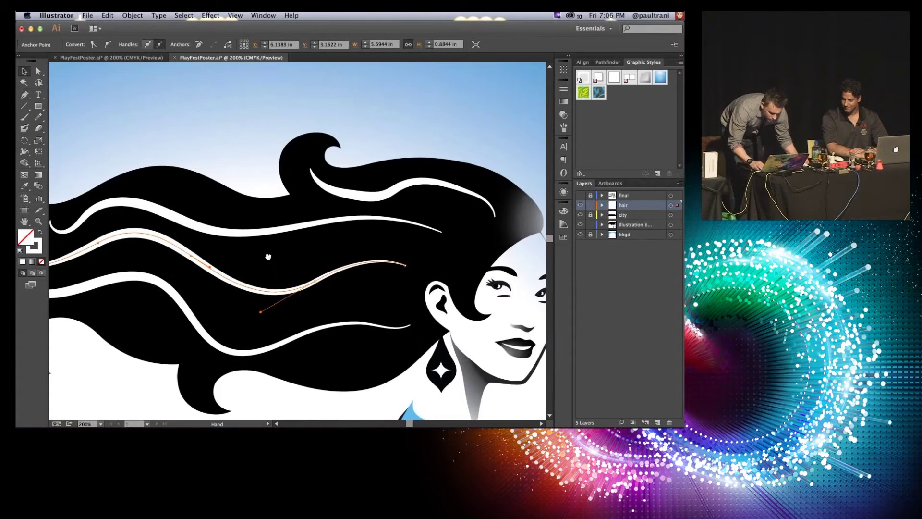
key("super+shift+a")
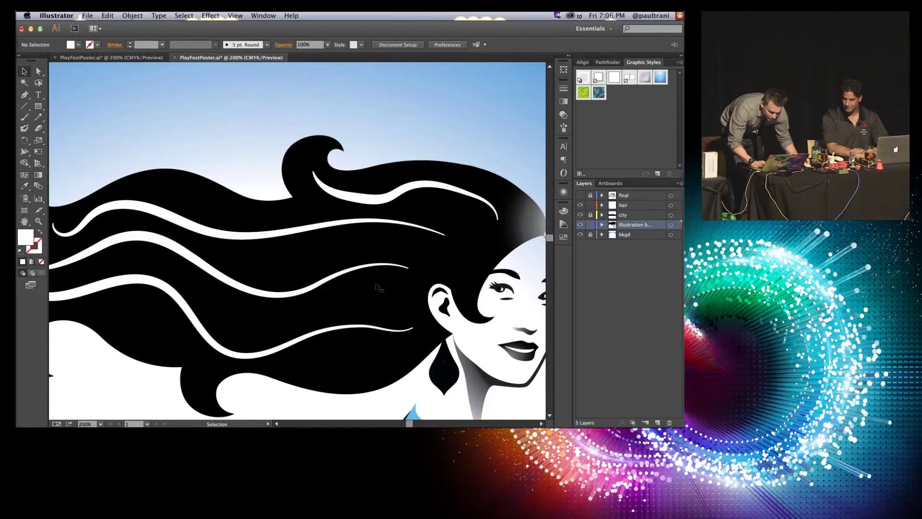
Step: Draw a 0.215 × 0.205 in white rectangle on the hair layer inside the earring, with 0.07 in rounded corners
scroll(298, 241, "down", 5)
scroll(298, 241, "right", 4)
left_click(38, 221)
left_click_drag(267, 189, 395, 291)
left_click_drag(39, 106, 67, 106)
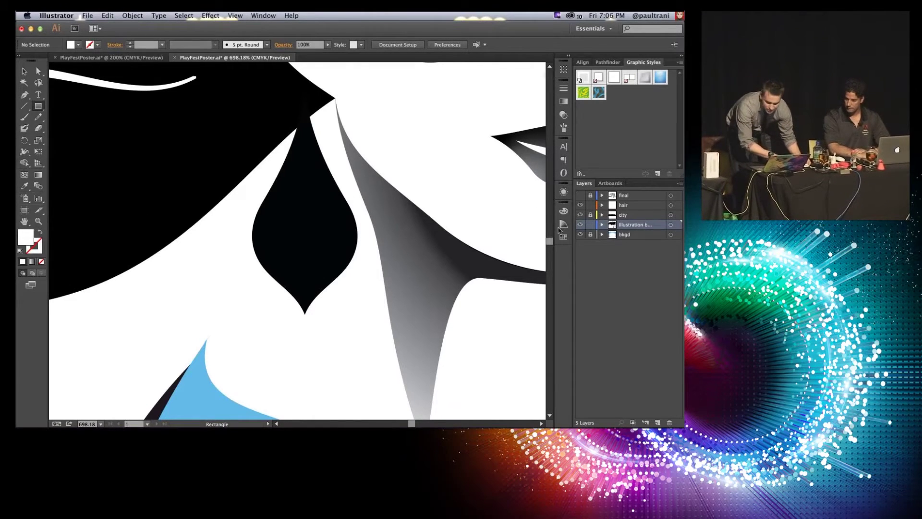
left_click(623, 205)
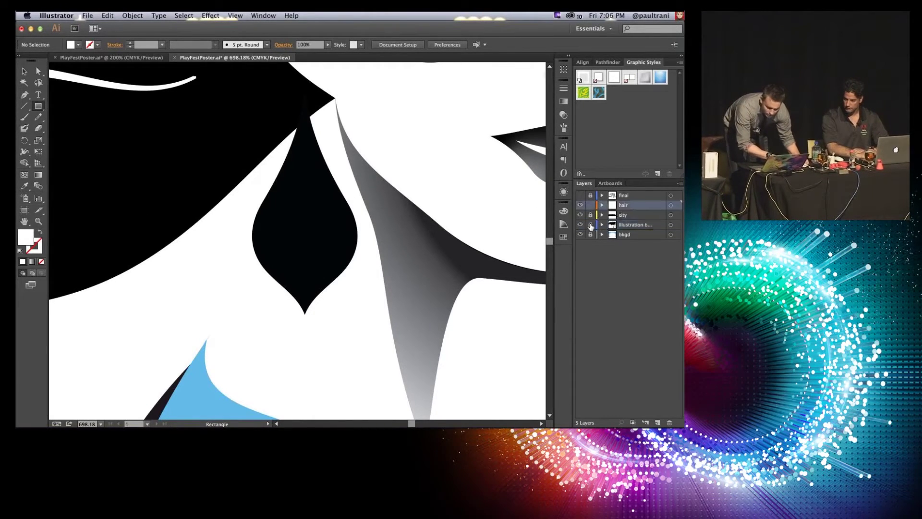
left_click_drag(280, 209, 326, 253)
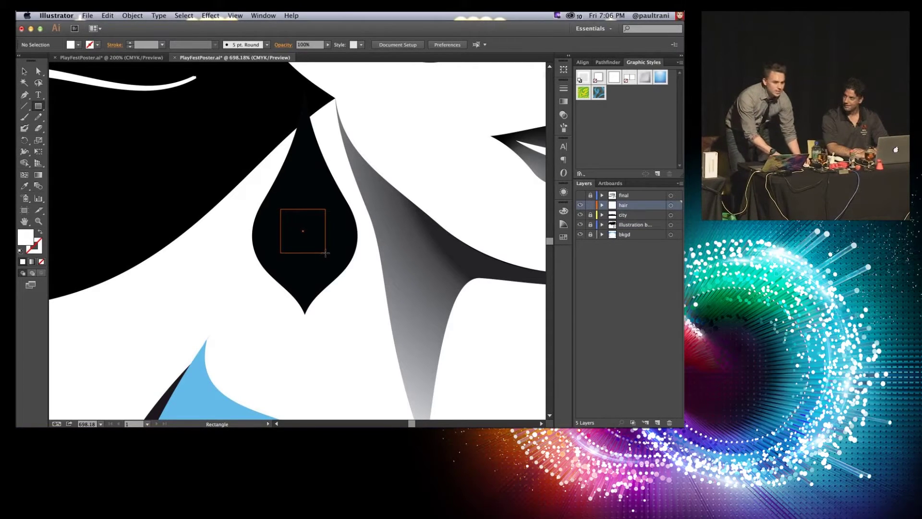
left_click_drag(325, 253, 332, 257)
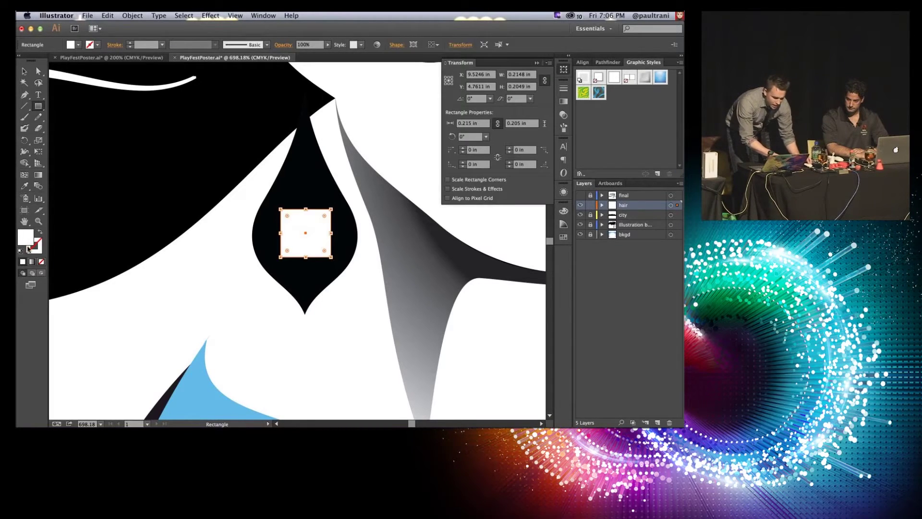
key("super+equal")
key("super+equal")
key("super+equal")
key("super+equal")
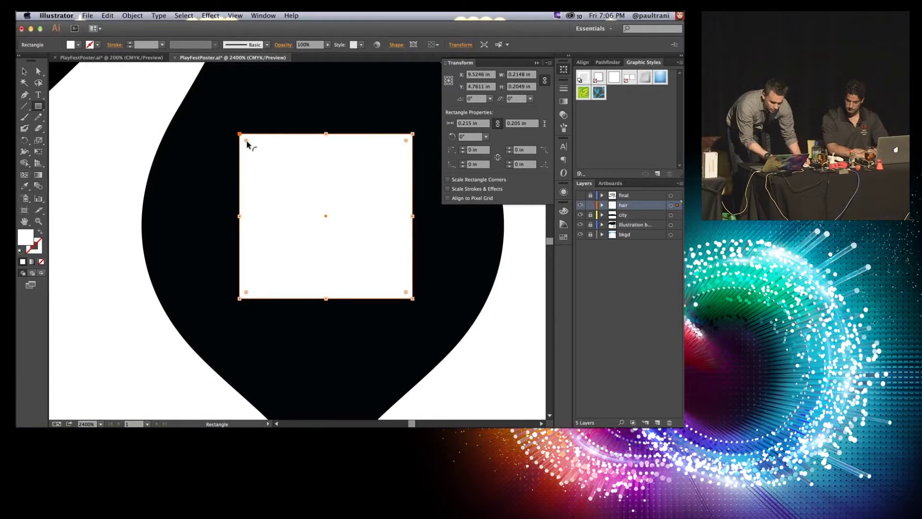
left_click_drag(246, 141, 300, 183)
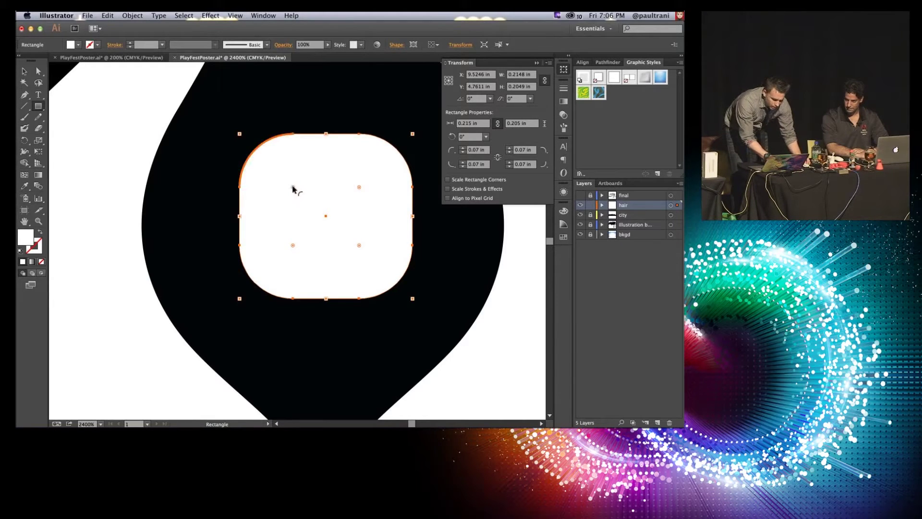
Step: Cycle the rectangle's corner type through Inverted Round and Chamfer, ending on 0.07 in chamfered corners
left_click(292, 188, "alt")
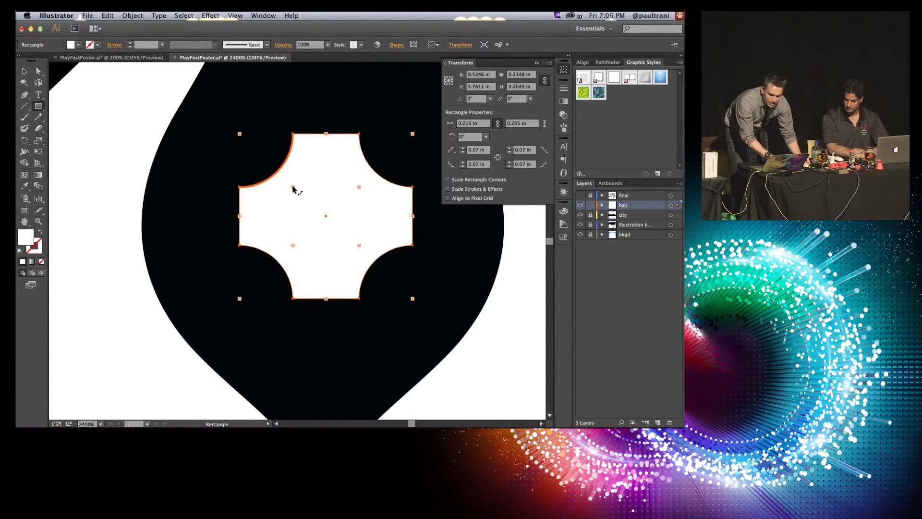
left_click(292, 187, "alt")
left_click(292, 188, "alt")
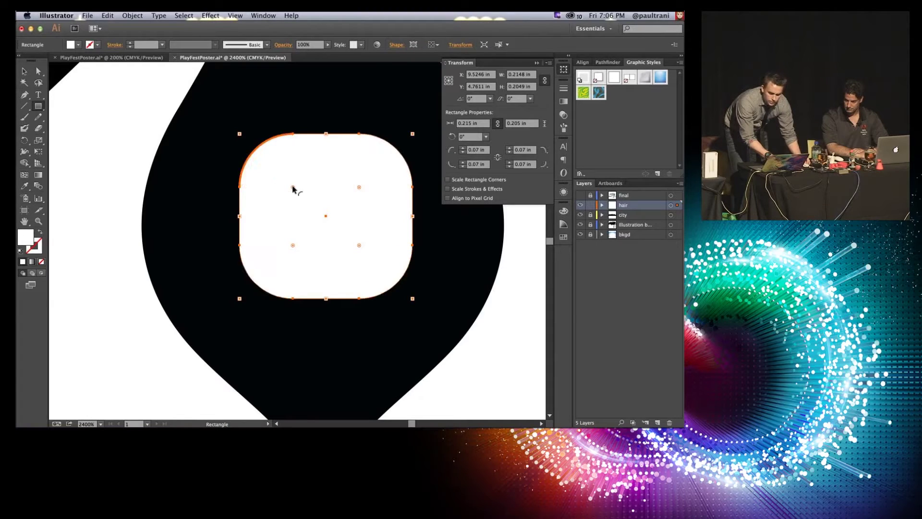
left_click(292, 188, "alt")
left_click(293, 188, "alt")
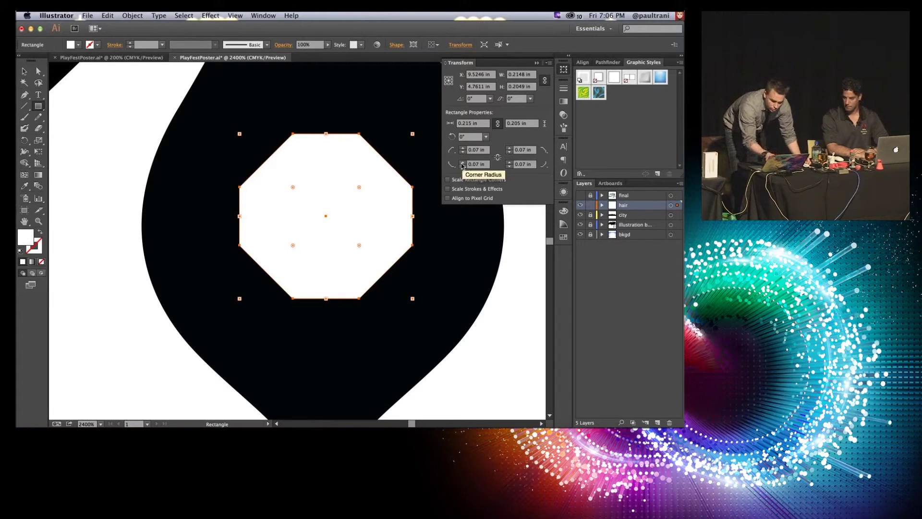
double_click(475, 151)
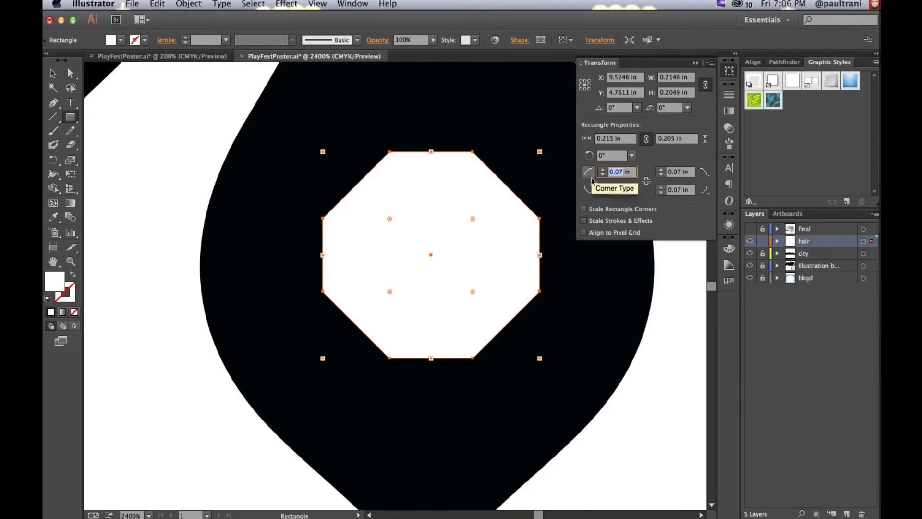
Step: Zero the top-left and bottom-right radii, make bottom-left and top-right inverted round, and set bottom-right to 0.07 in
type("0")
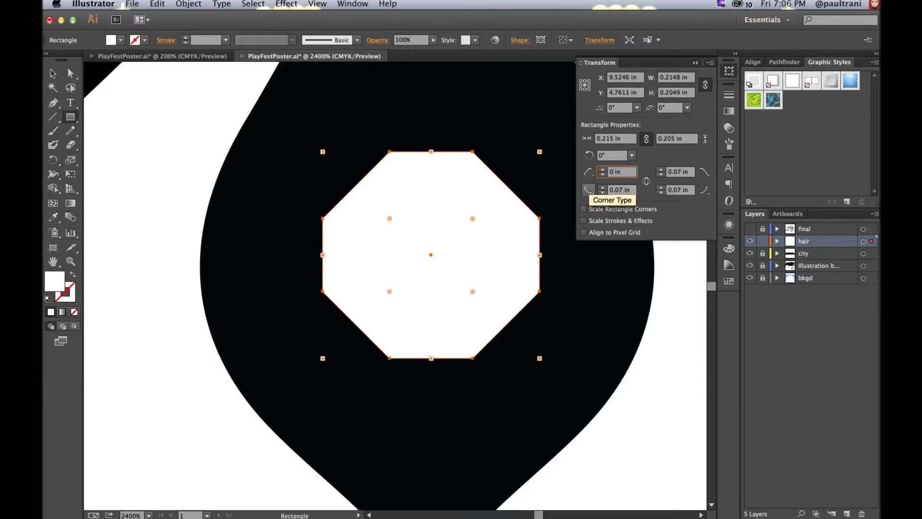
key("Return")
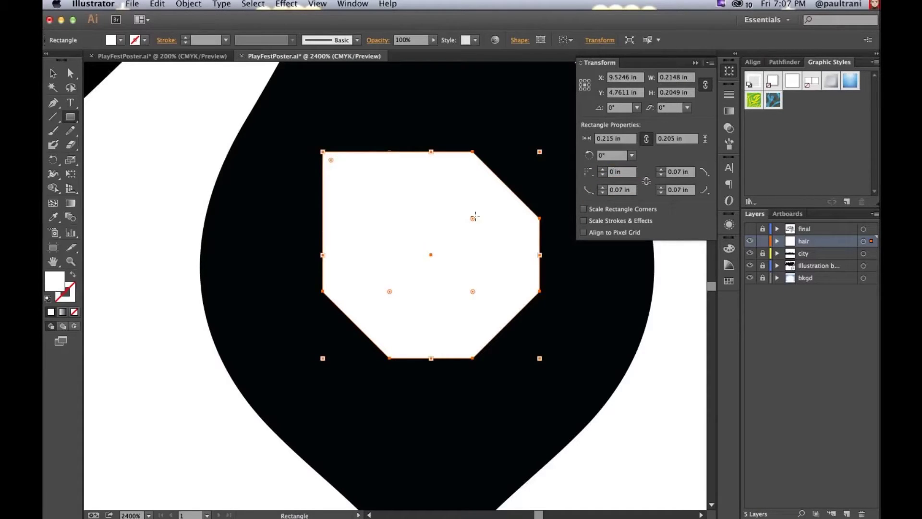
left_click(682, 191)
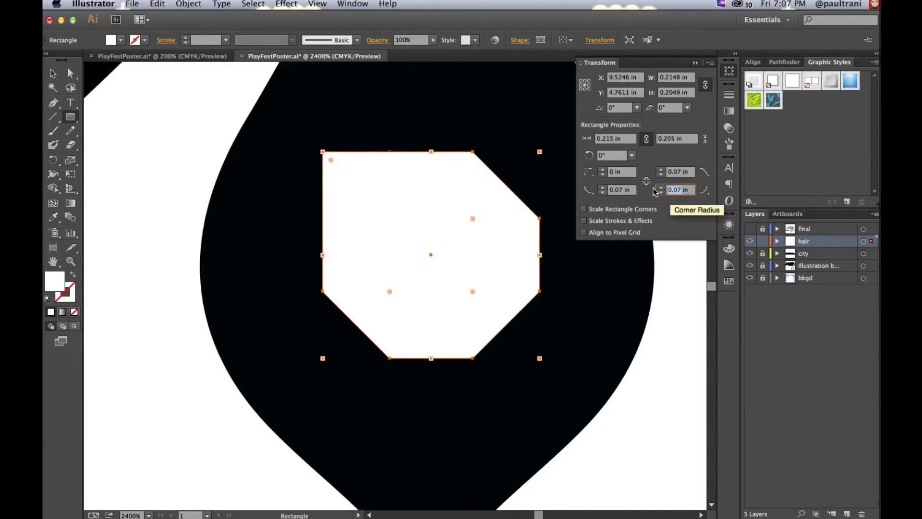
type("0")
key("Return")
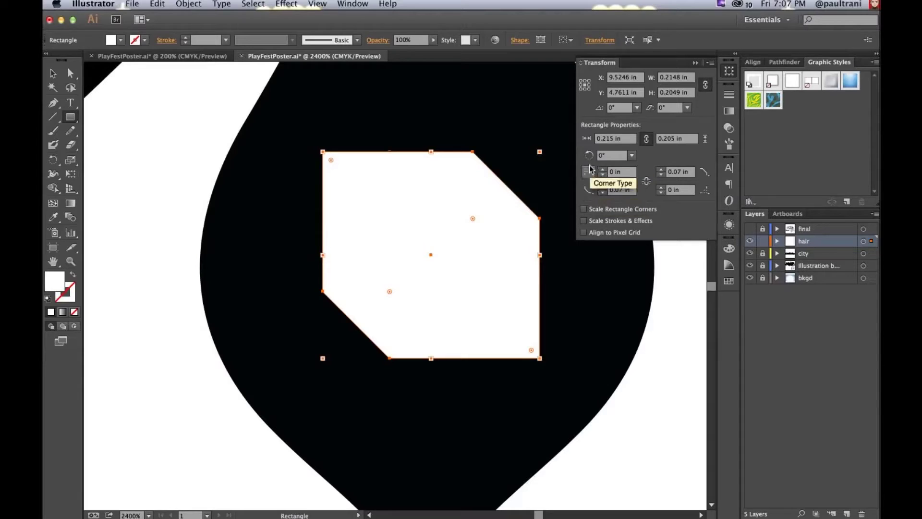
left_click(587, 192)
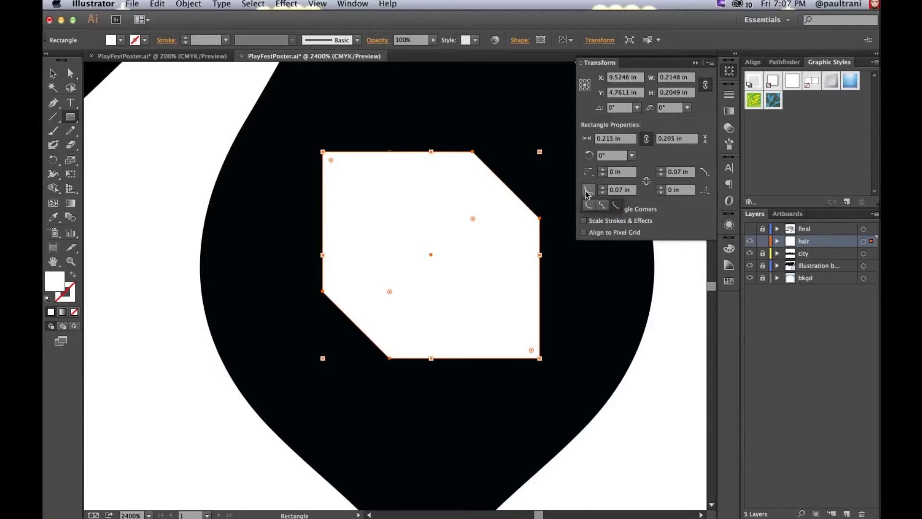
left_click(603, 205)
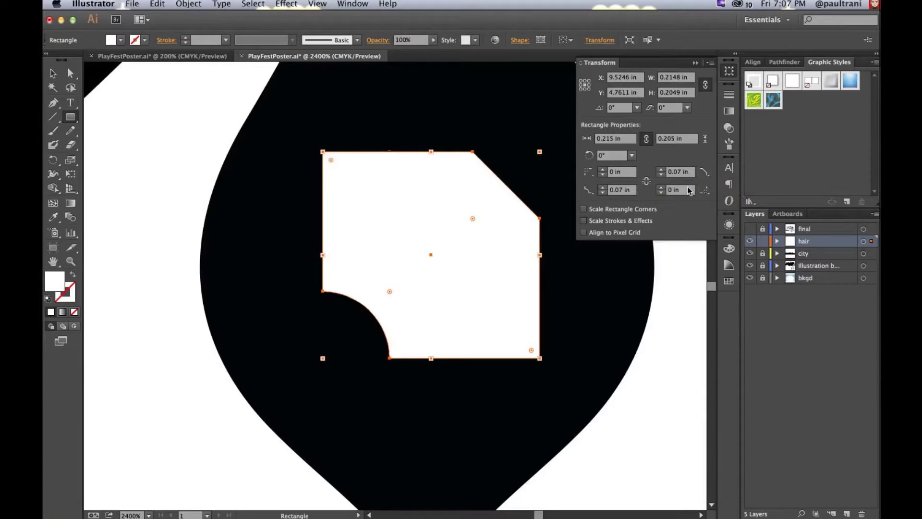
left_click(705, 171)
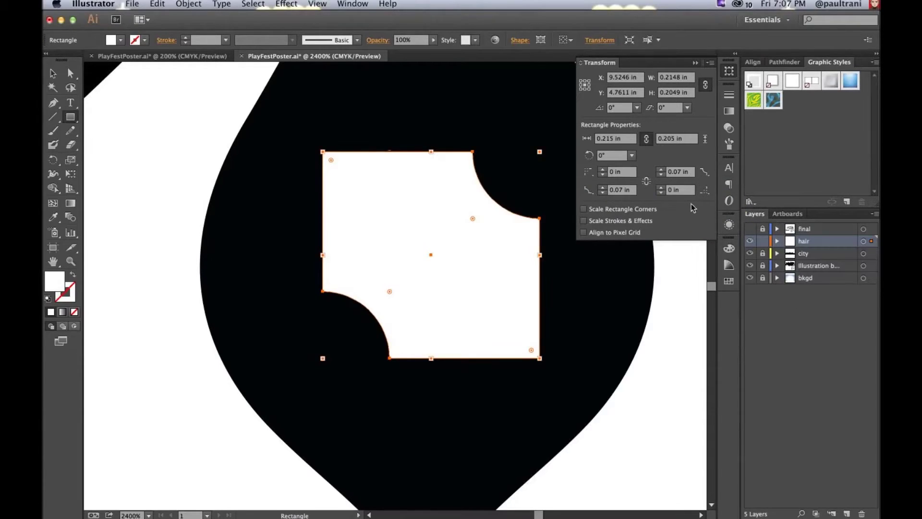
left_click(625, 190)
left_click(622, 172)
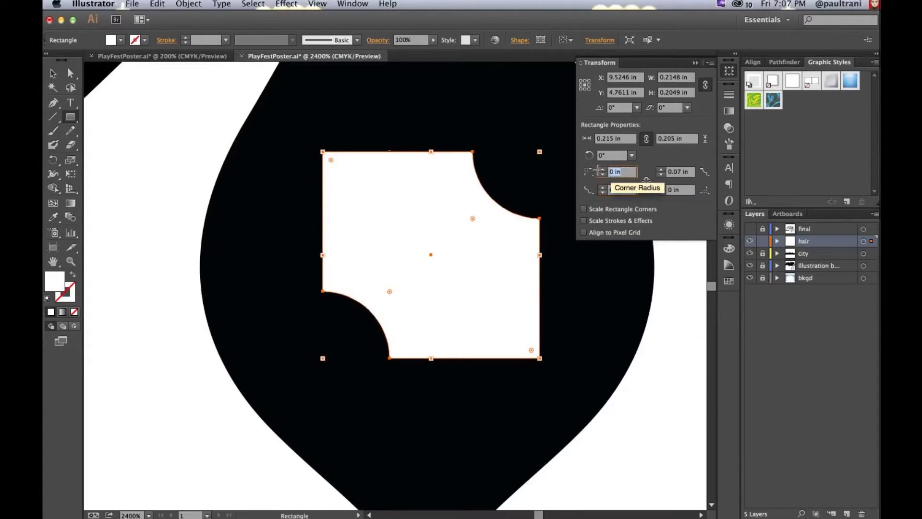
left_click(683, 190)
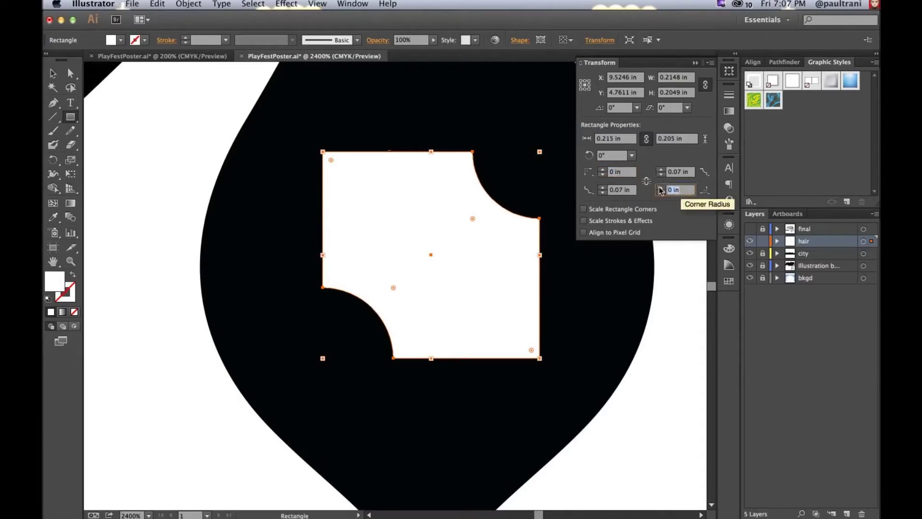
type("0.07")
key("Return")
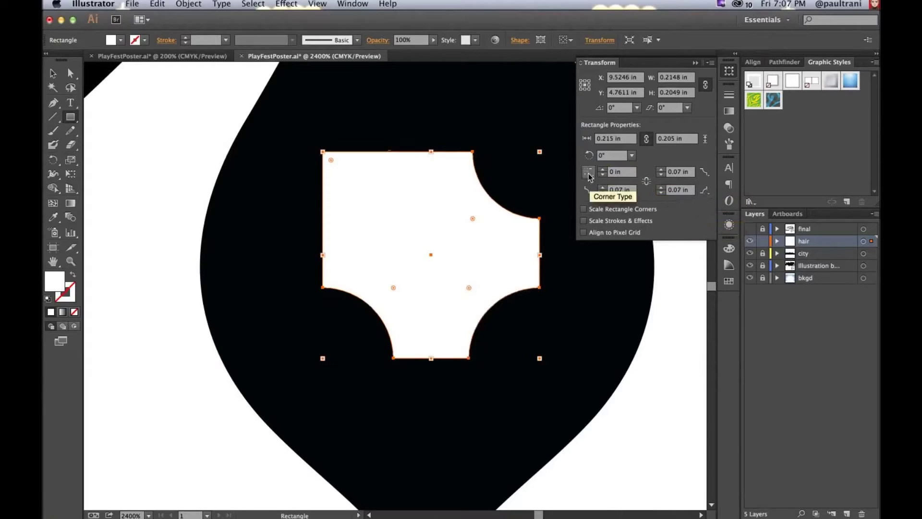
Step: Make the top-left corner inverted round, then link all four corner radii at 0.1 in
left_click(615, 172)
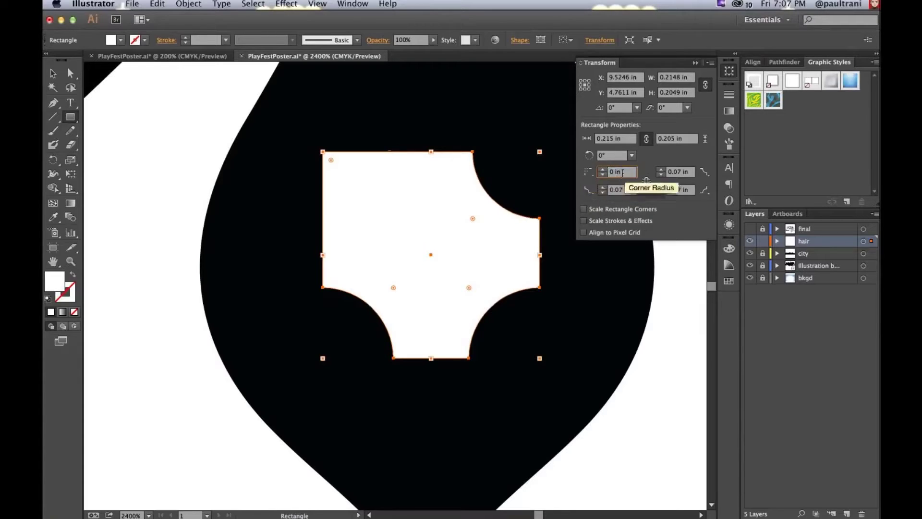
left_click(602, 170)
left_click(602, 174)
left_click(589, 190)
left_click(605, 187)
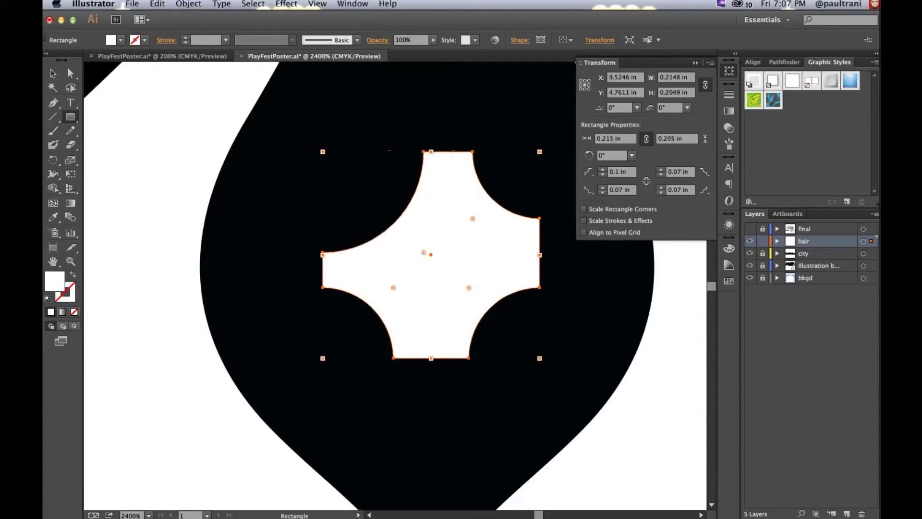
left_click(620, 176)
key("BackSpace")
type("07")
key("Return")
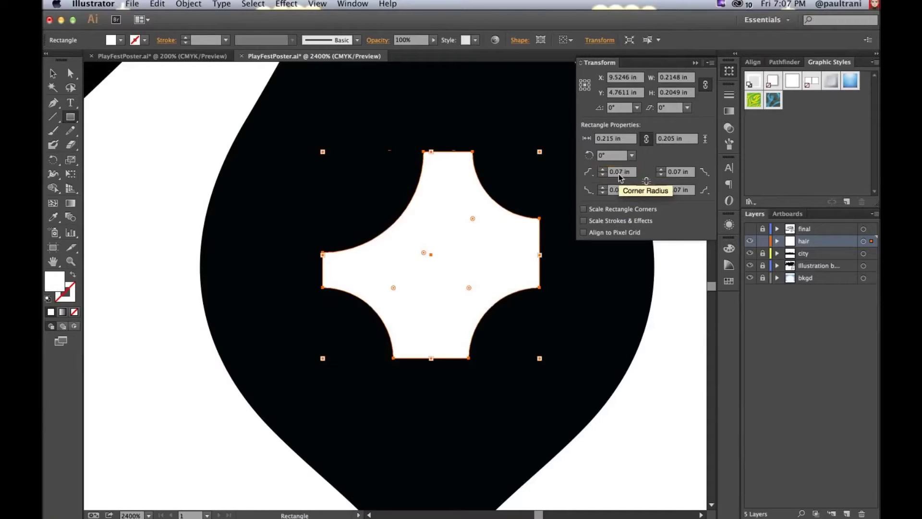
left_click(647, 181)
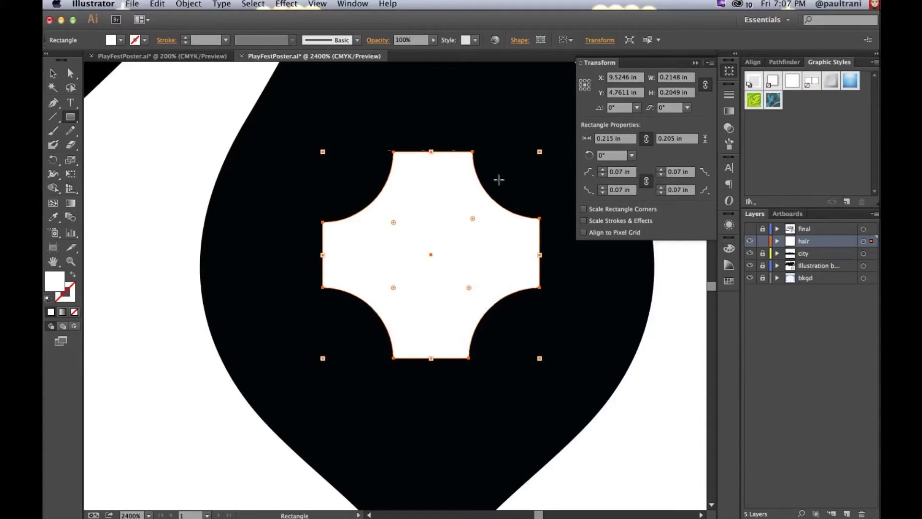
left_click(603, 170)
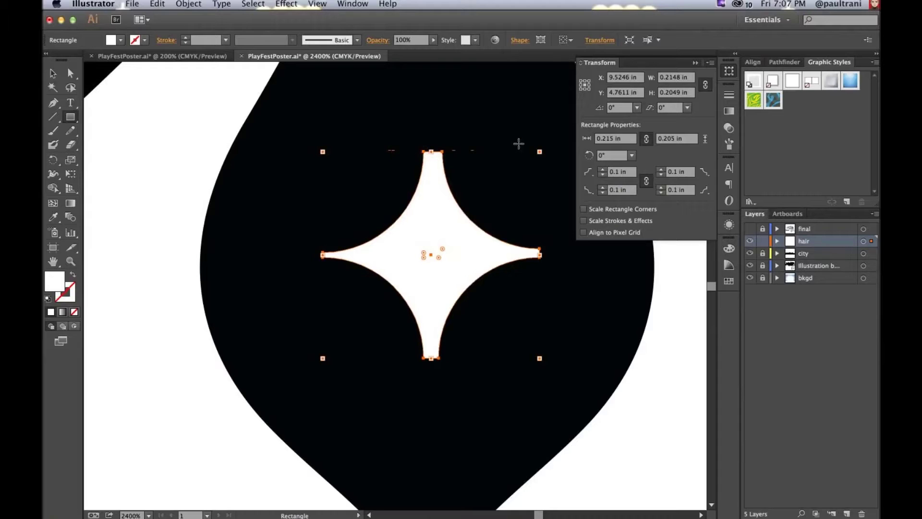
Step: Reset the star's rectangle angle from 315° back to 0°
left_click_drag(541, 148, 558, 280)
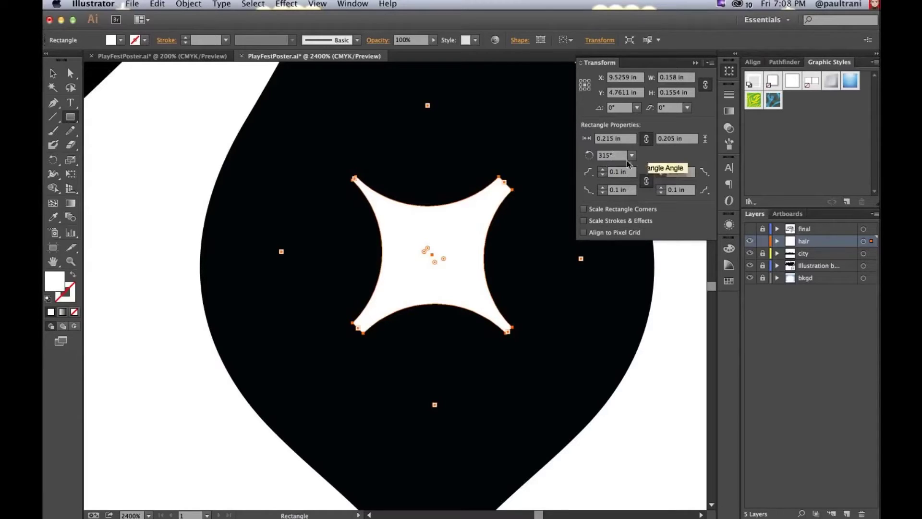
left_click_drag(617, 156, 577, 158)
type("0")
key("Return")
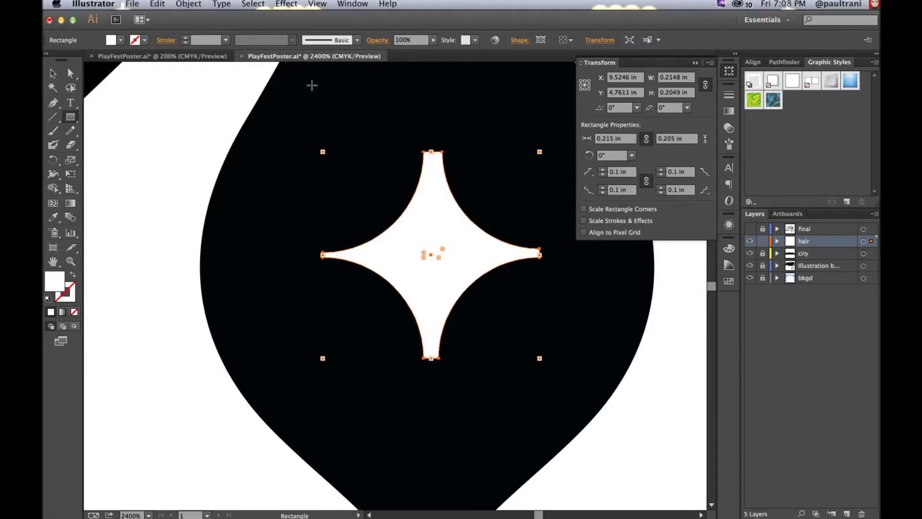
Step: Zoom out, close the Transform panel, deselect the star, and return to Finder with the poster file
key("super+minus")
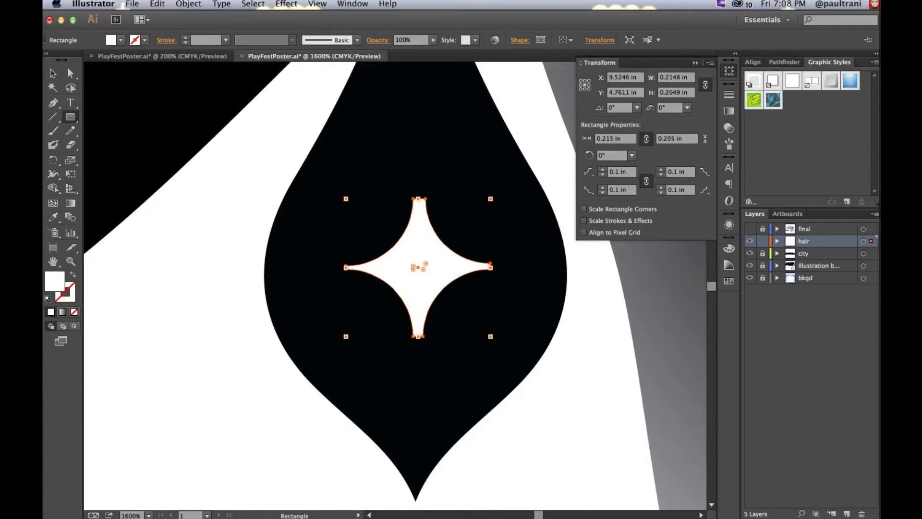
key("v")
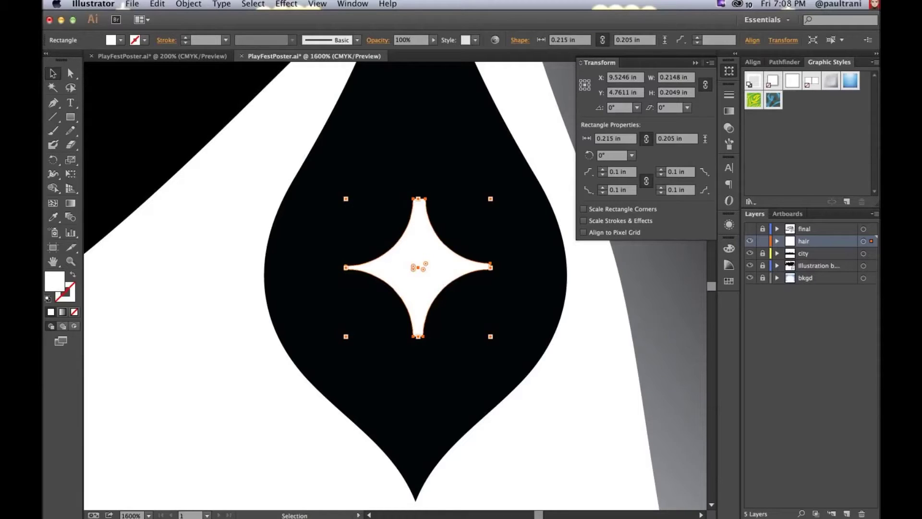
left_click(695, 62)
key("super+shift+a")
key("super+w")
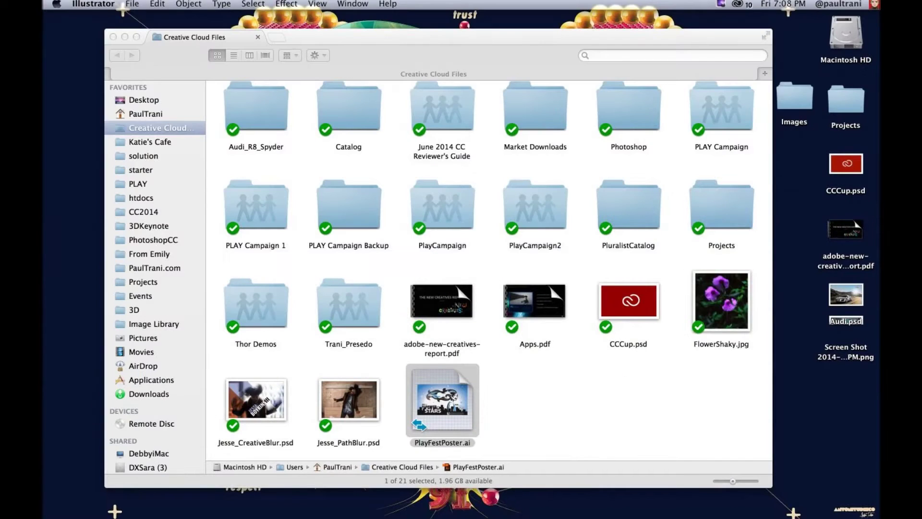
left_click(572, 403)
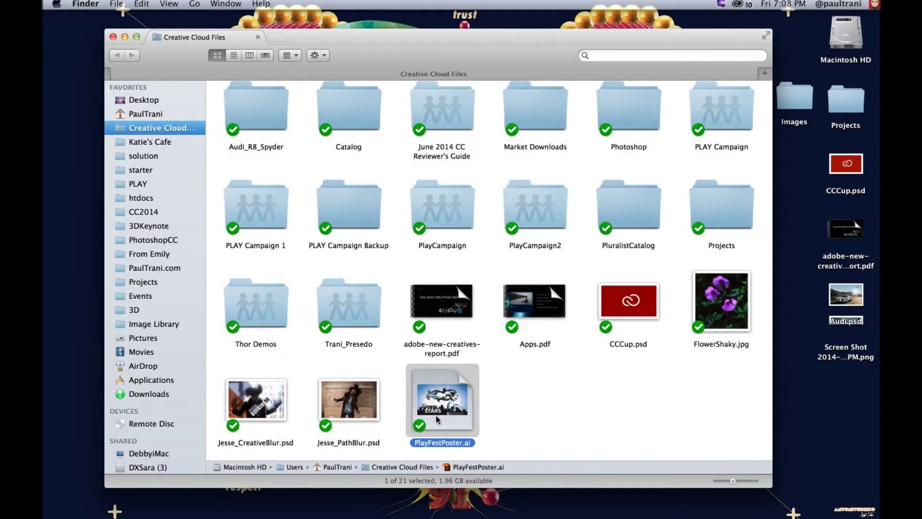
Step: Open PlayFestPoster.ai on the Creative Cloud website via Creative Cloud > View on Website
right_click(436, 415)
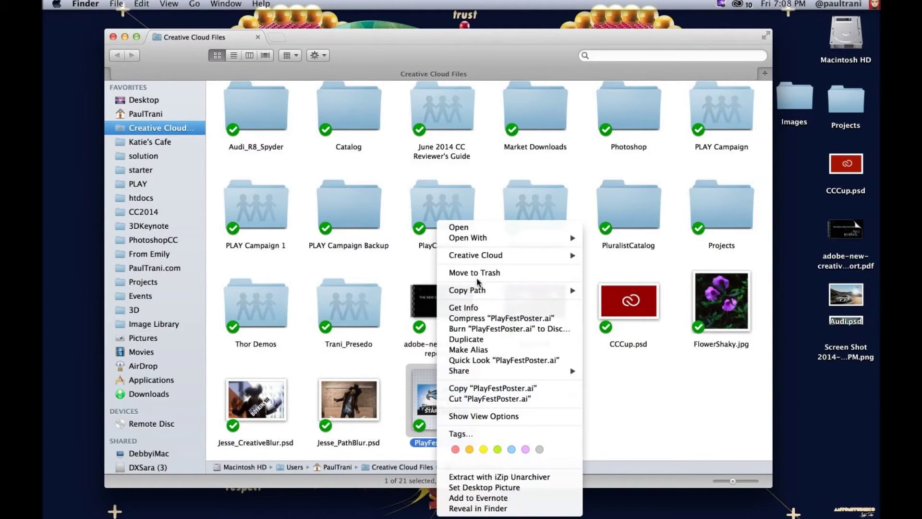
mouse_move(528, 255)
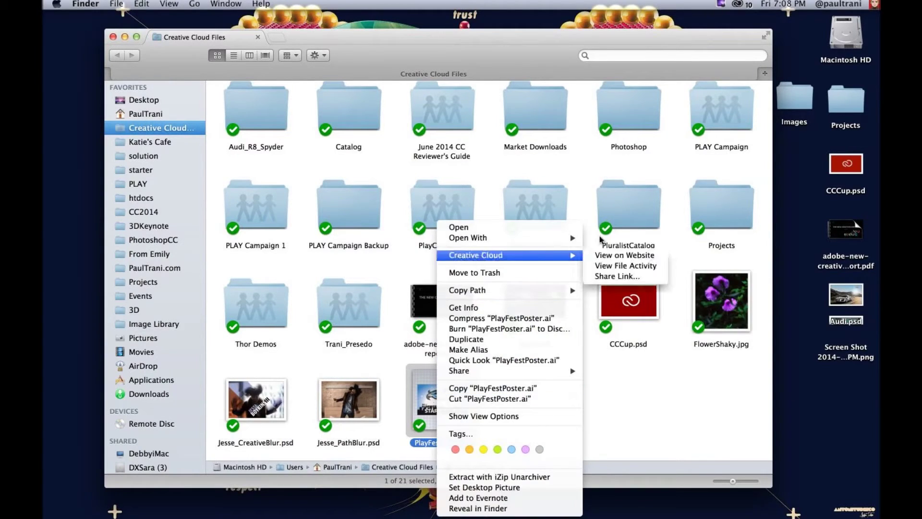
left_click(633, 260)
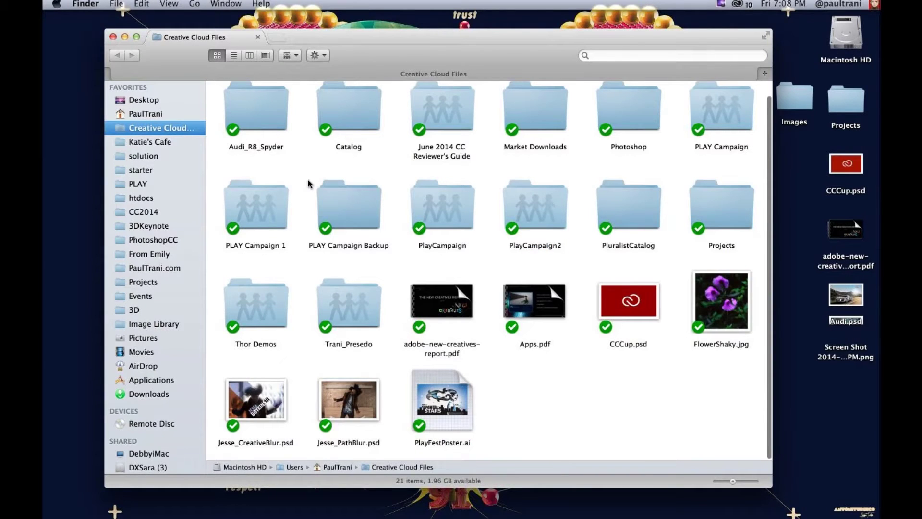
scroll(310, 184, "up", 1)
left_click(715, 139)
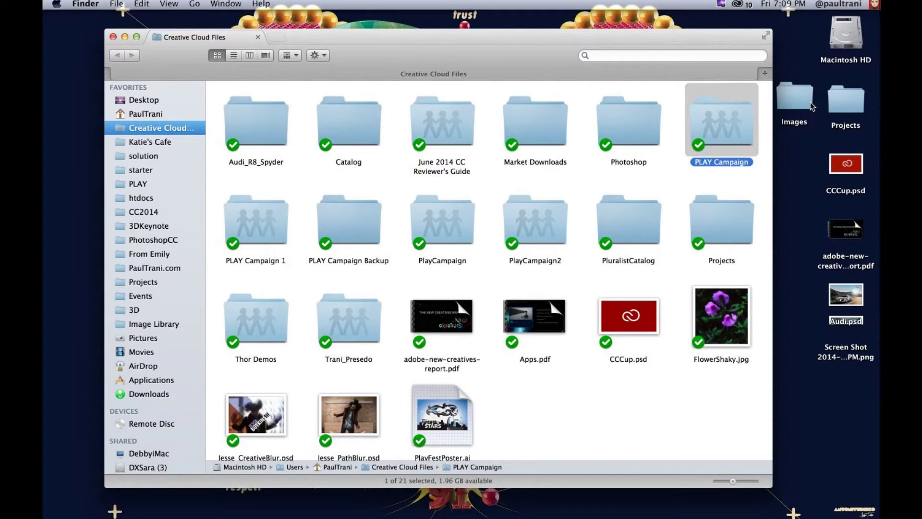
Step: Move PlayFestPoster.ai into the PLAY Campaign folder with Keep Both, check the folder, then go back
right_click(704, 120)
mouse_move(723, 144)
left_click(571, 432)
left_click_drag(433, 419, 724, 121)
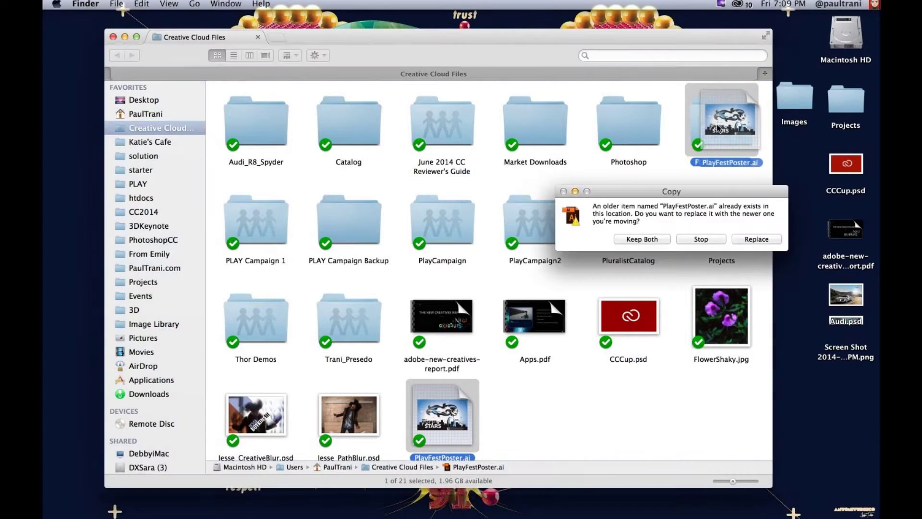
left_click(643, 239)
double_click(719, 128)
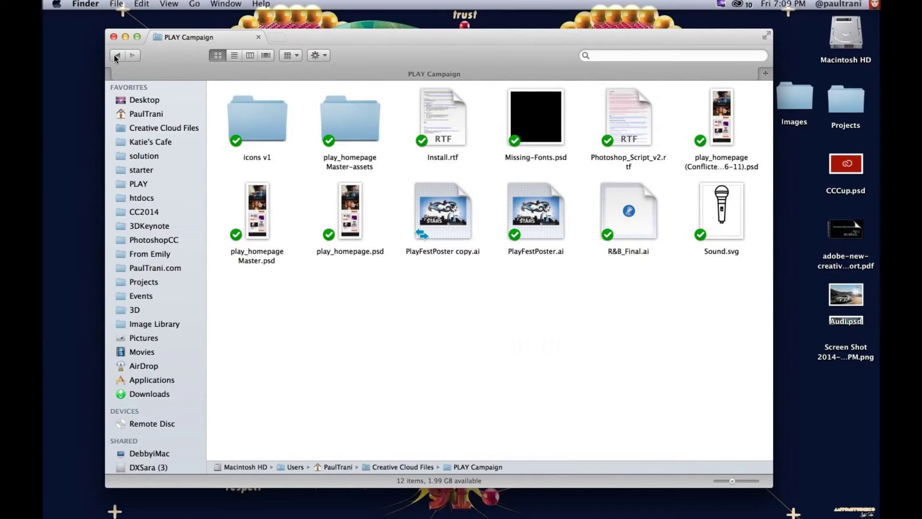
left_click(117, 55)
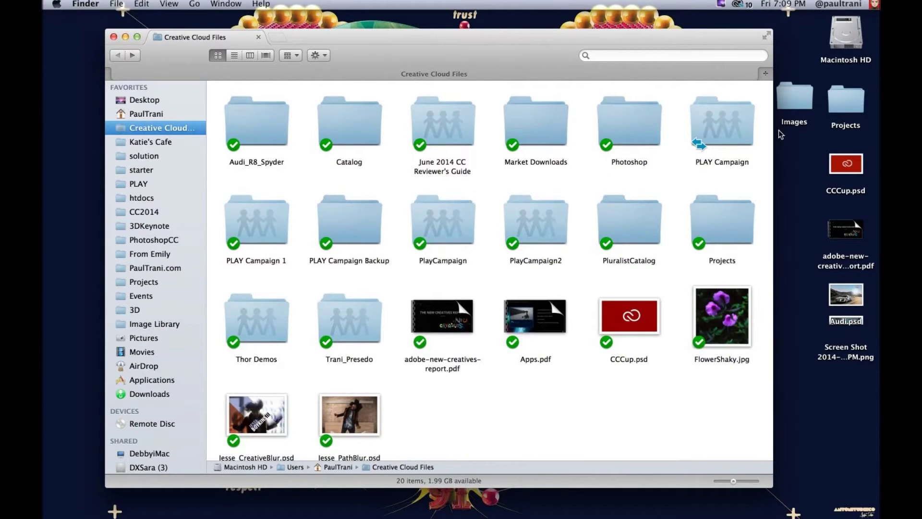
left_click(745, 121)
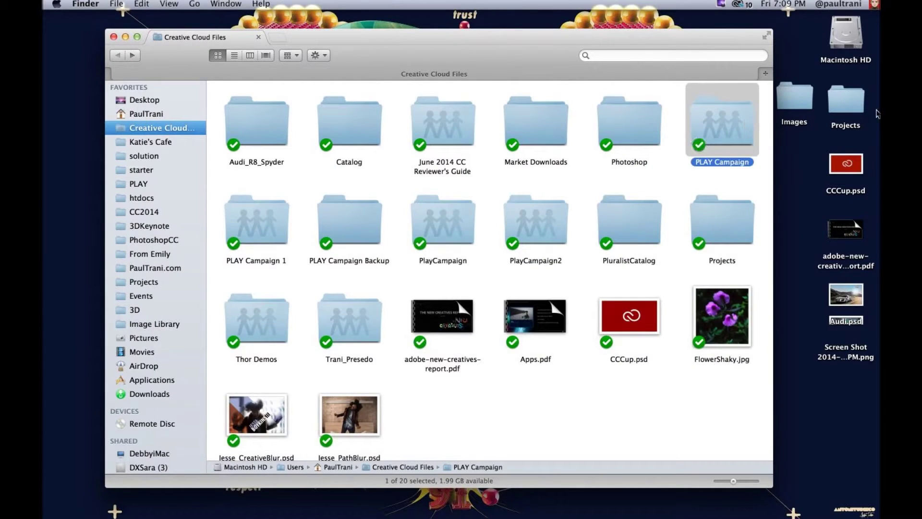
Step: Invite a collaborator's e-mail address to PLAY Campaign through Creative Cloud > Collaborate
right_click(723, 121)
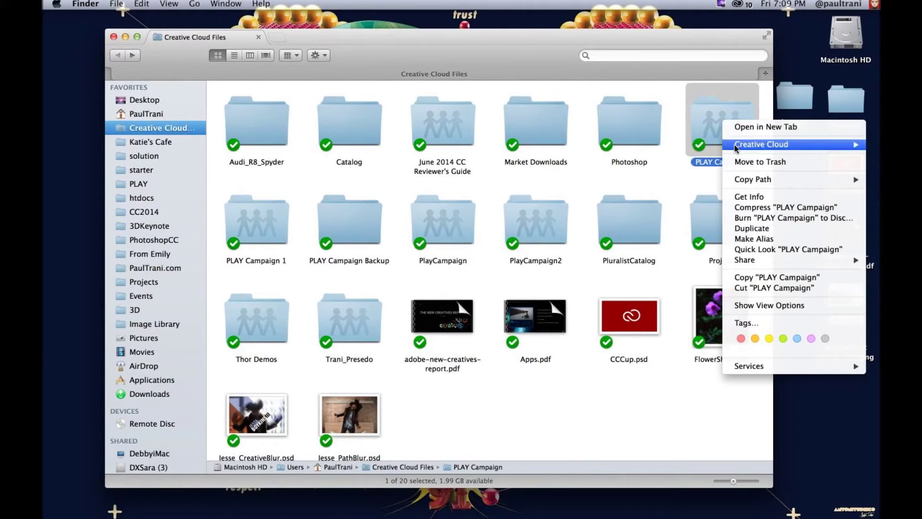
mouse_move(738, 144)
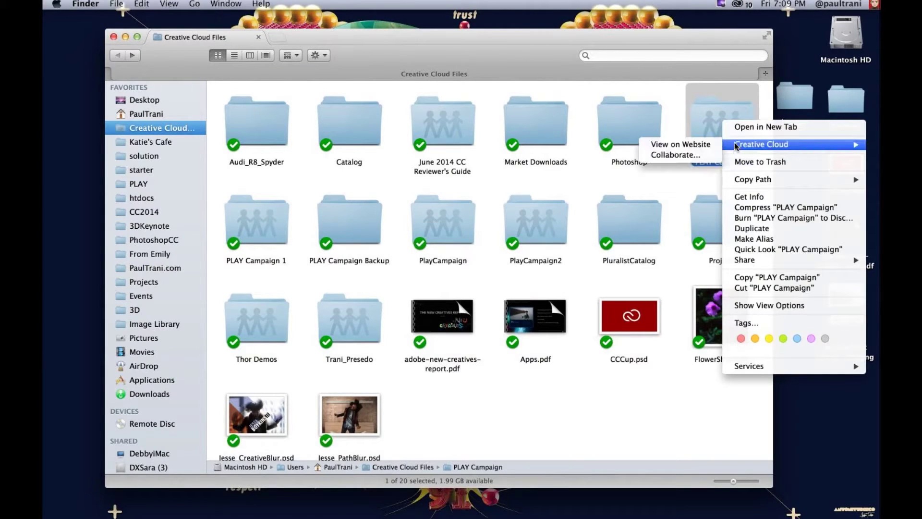
left_click(680, 155)
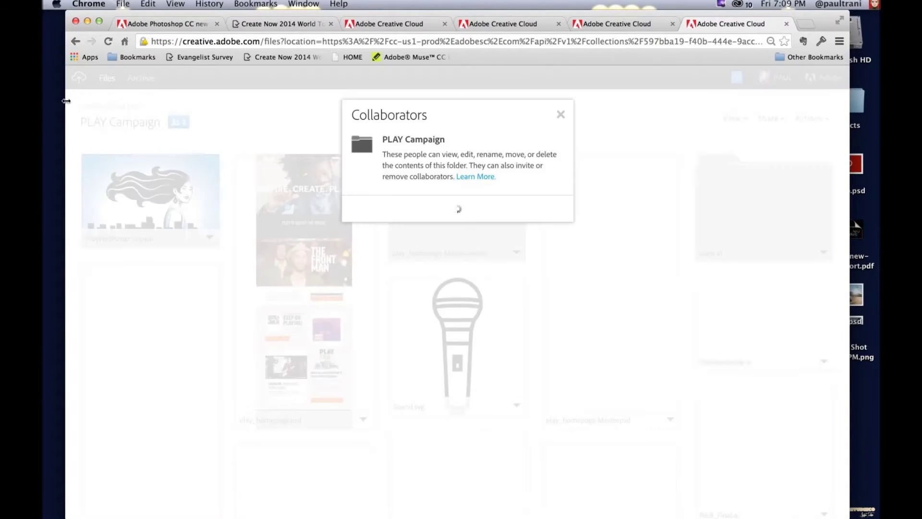
left_click(415, 263)
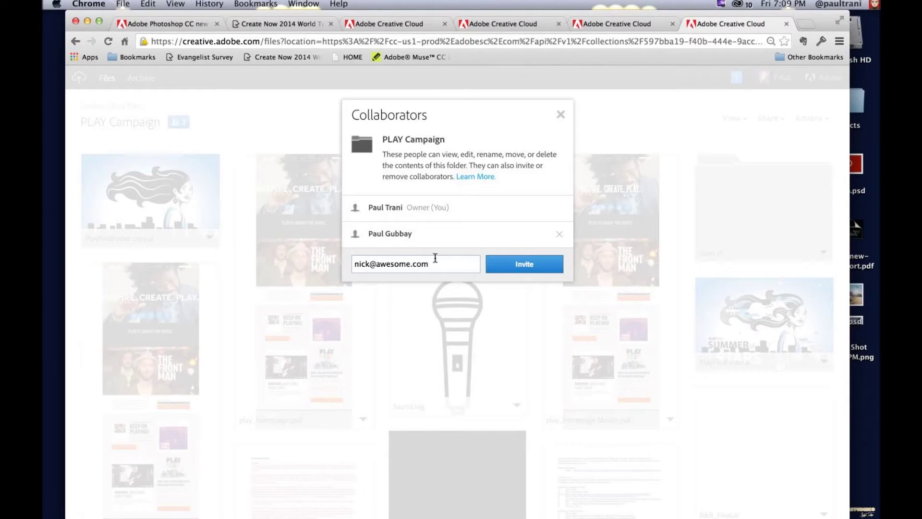
left_click(516, 261)
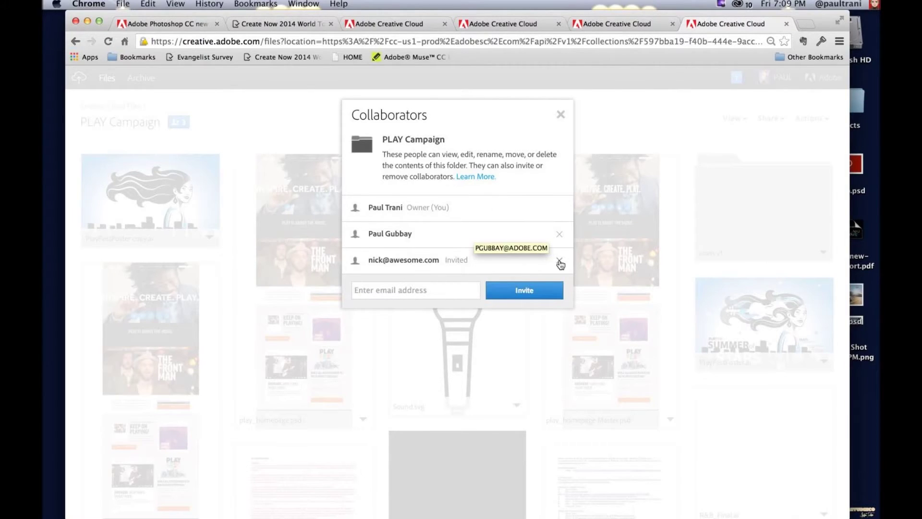
Step: Remove the pending PLAY Campaign invitation, clear the e-mail field, and close the Collaborators window
left_click(560, 262)
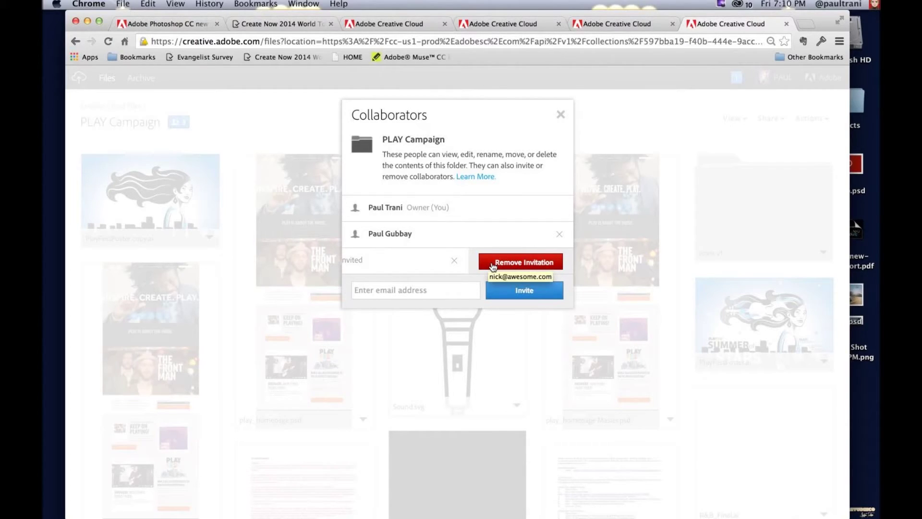
left_click(493, 265)
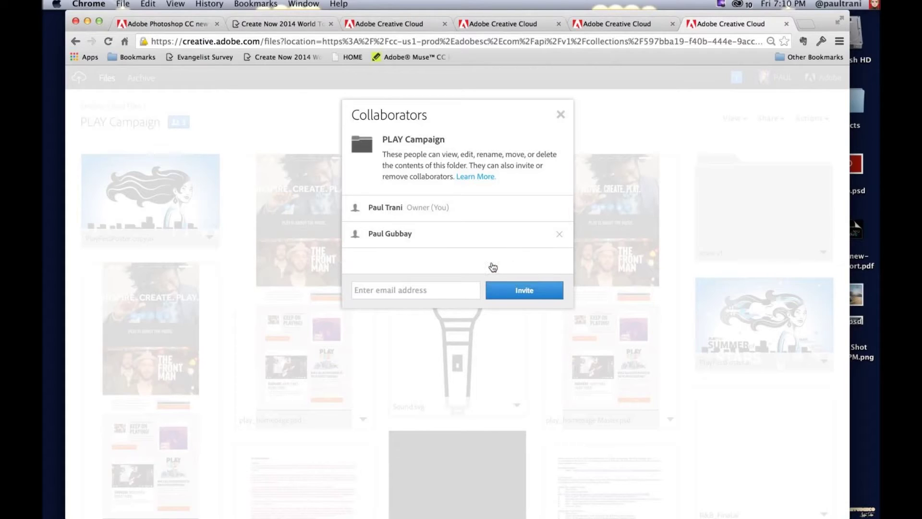
scroll(486, 264, "down", 3)
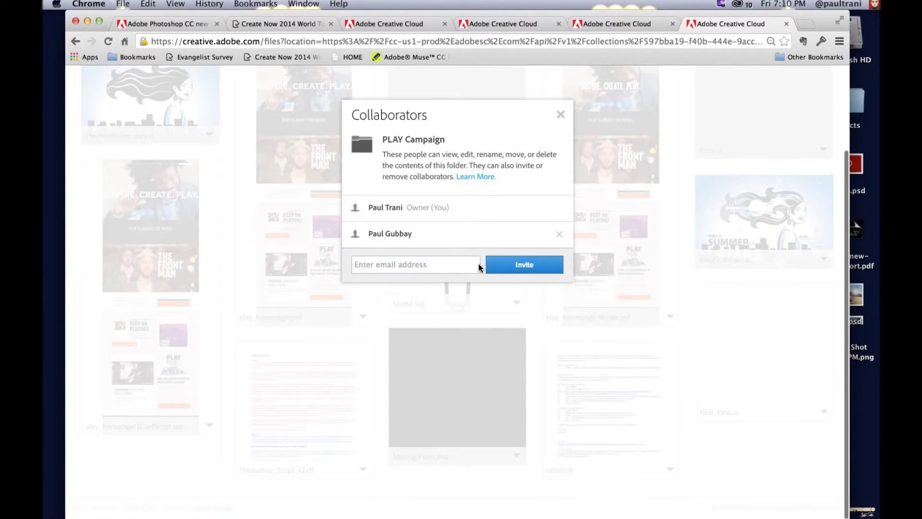
left_click(415, 263)
type("n")
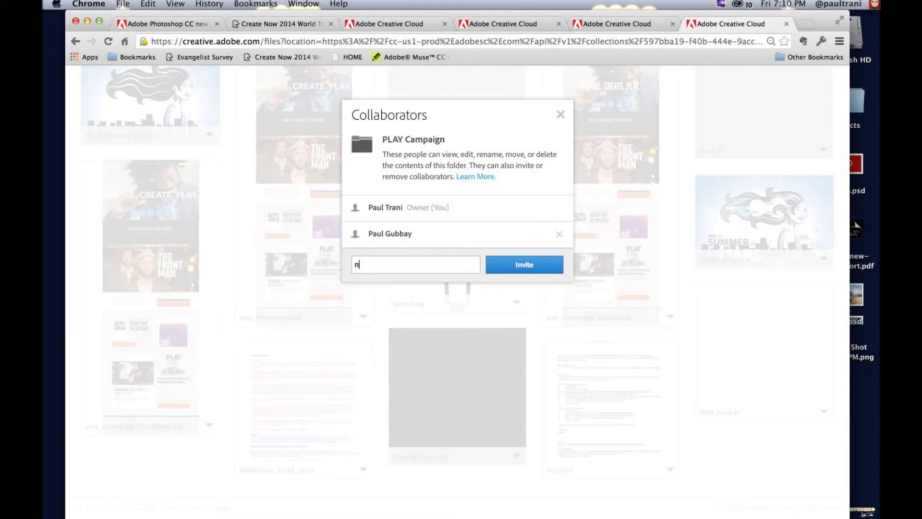
type("i")
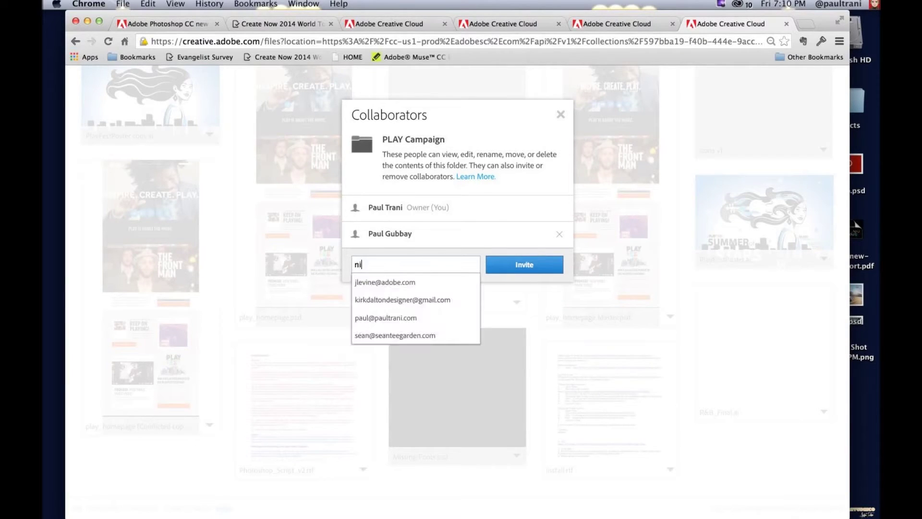
key("BackSpace")
key("BackSpace")
type("nick")
key("BackSpace")
key("BackSpace")
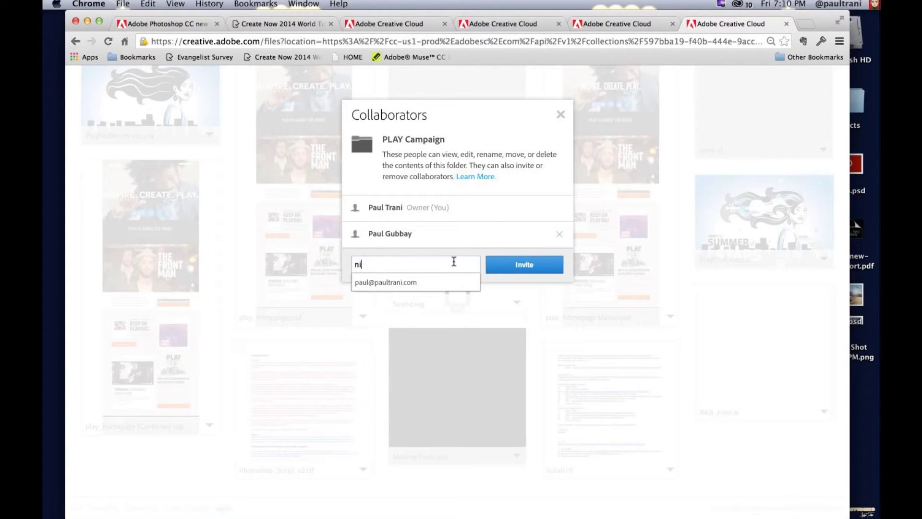
left_click(562, 116)
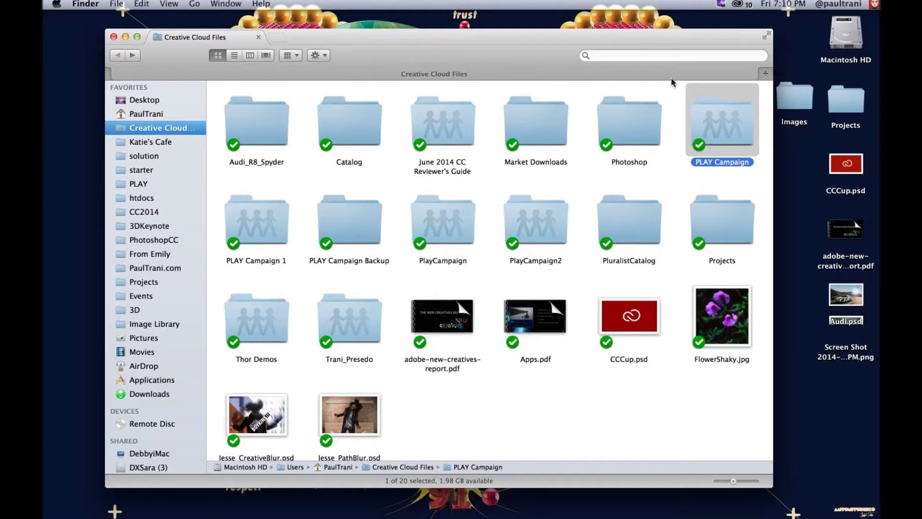
Step: Open the PLAY Campaign folder and compare play_homepage Master.psd with its conflicted copy
key("super+Down")
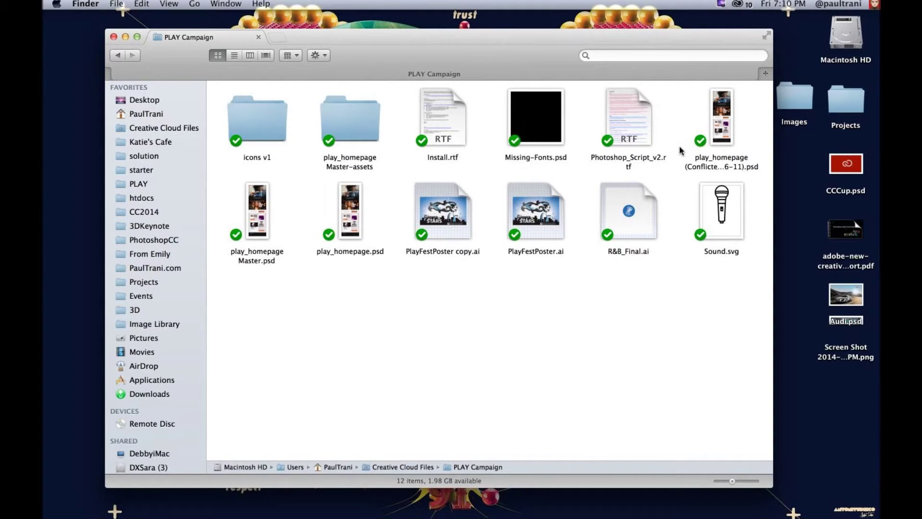
left_click(711, 144)
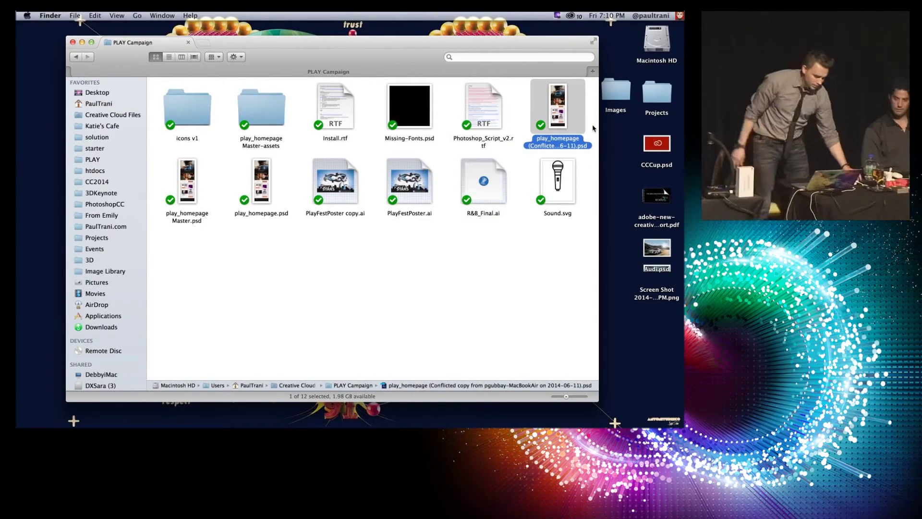
left_click(194, 180)
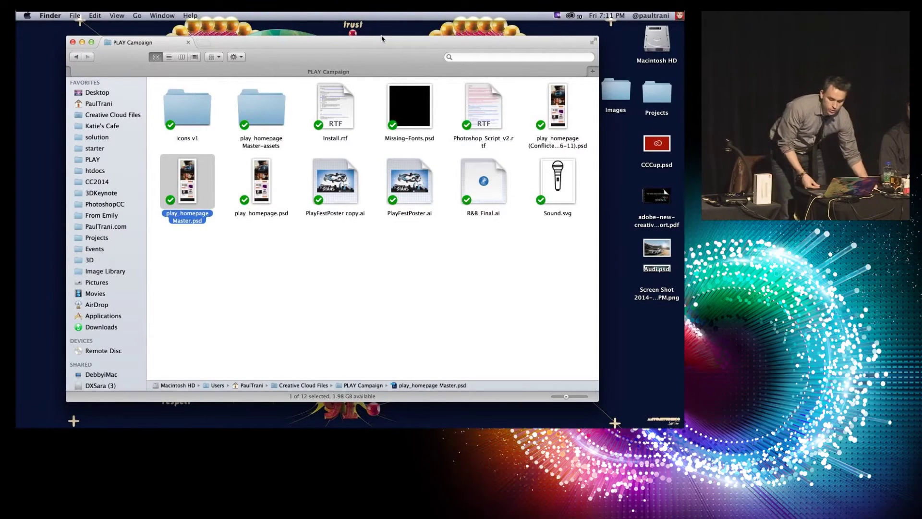
left_click(542, 138)
left_click(183, 186)
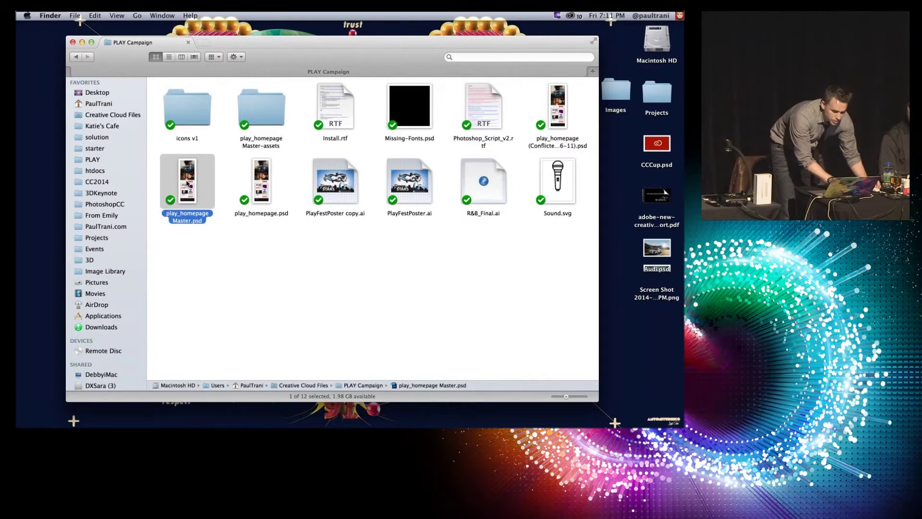
left_click(409, 193)
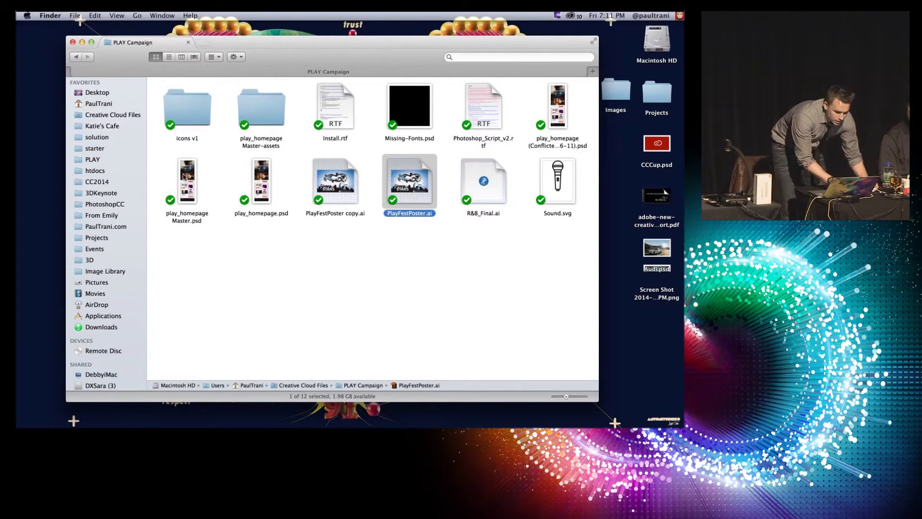
Step: Open play_homepage Master.psd on the Creative Cloud website via View on Website
right_click(184, 177)
mouse_move(317, 195)
left_click(356, 196)
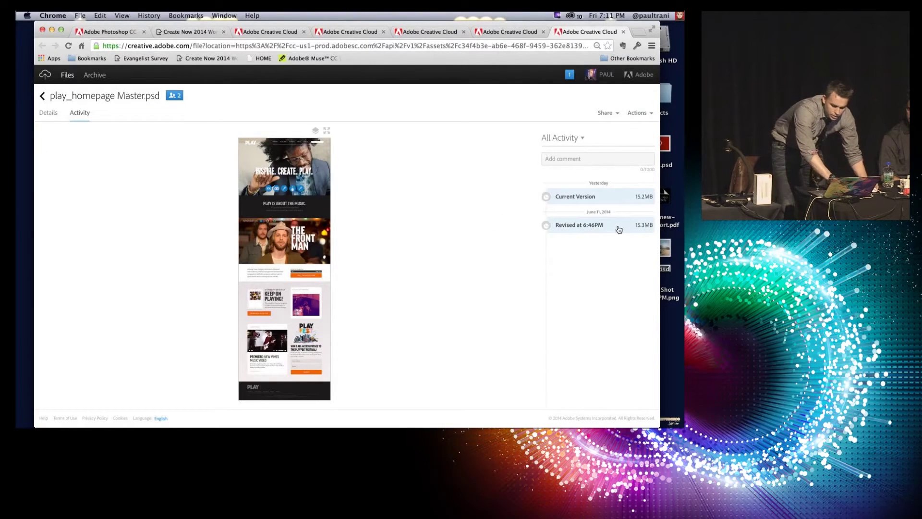
Step: Preview the 6:46PM revision of play_homepage Master.psd, return to Current Version, then hide the browser
left_click(591, 228)
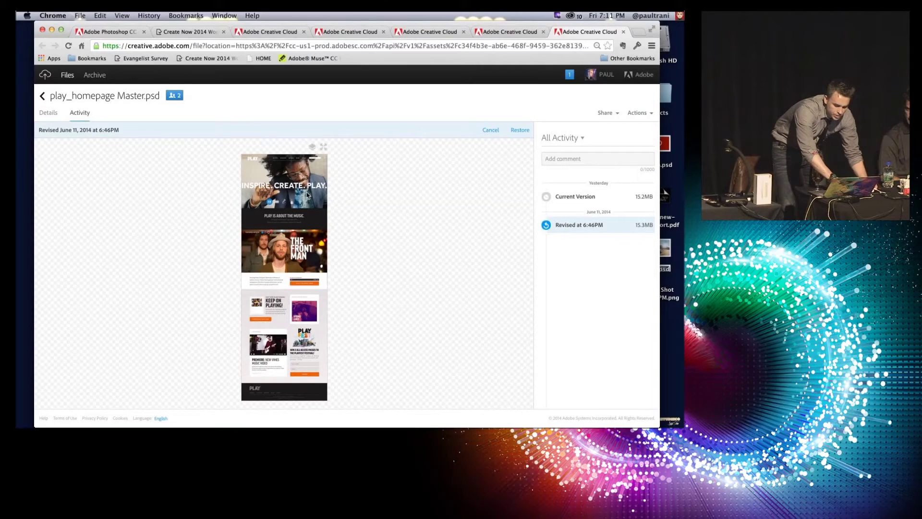
left_click(546, 197)
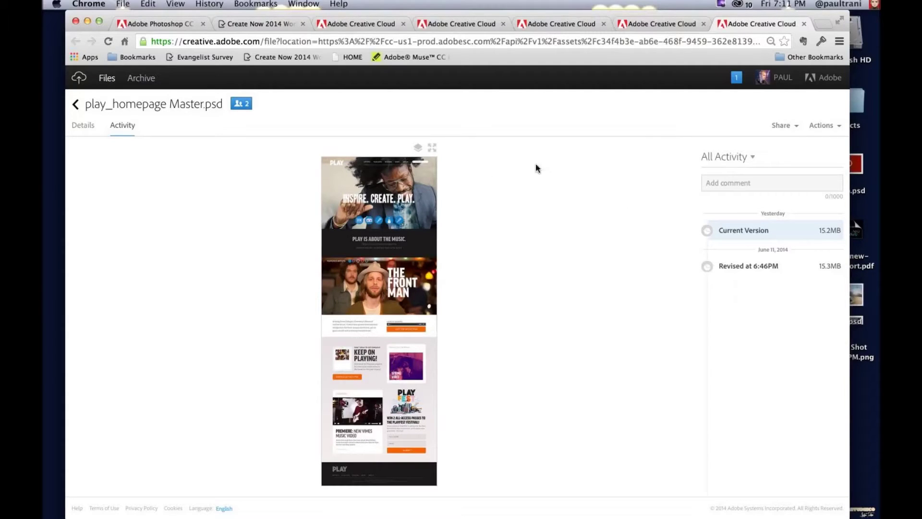
key("super+h")
Step: Open play_homepage Master.psd from Finder in Photoshop and answer the text-layer update prompt
left_click(260, 214)
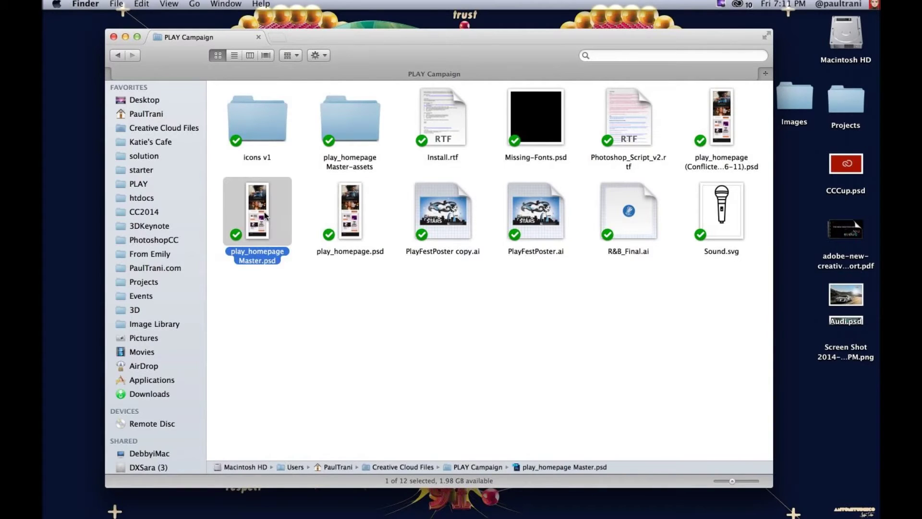
double_click(258, 196)
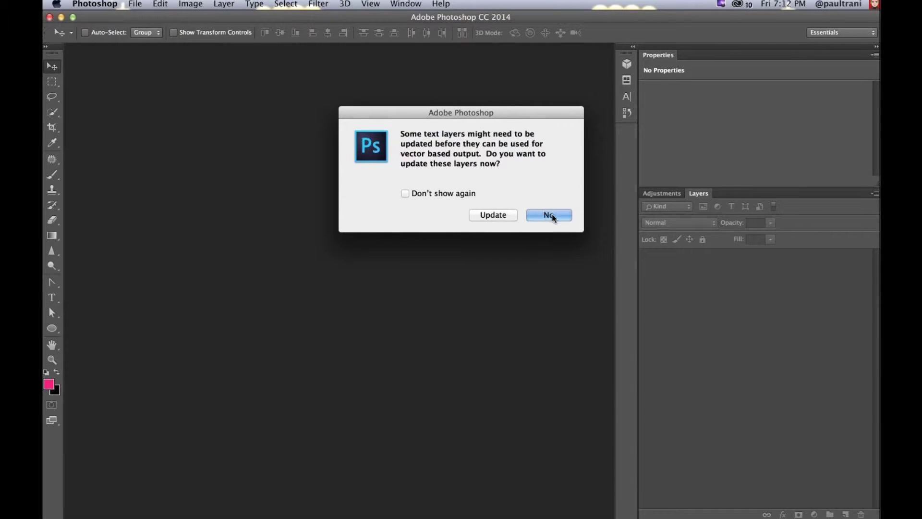
left_click(491, 215)
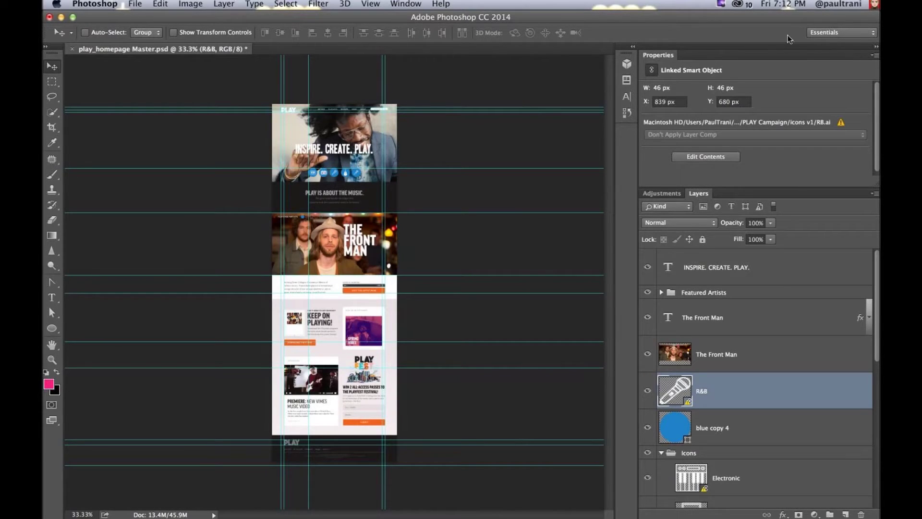
Step: Hide the guides and zoom in on the INSPIRE. CREATE. PLAY. header and icons
key("super+semicolon")
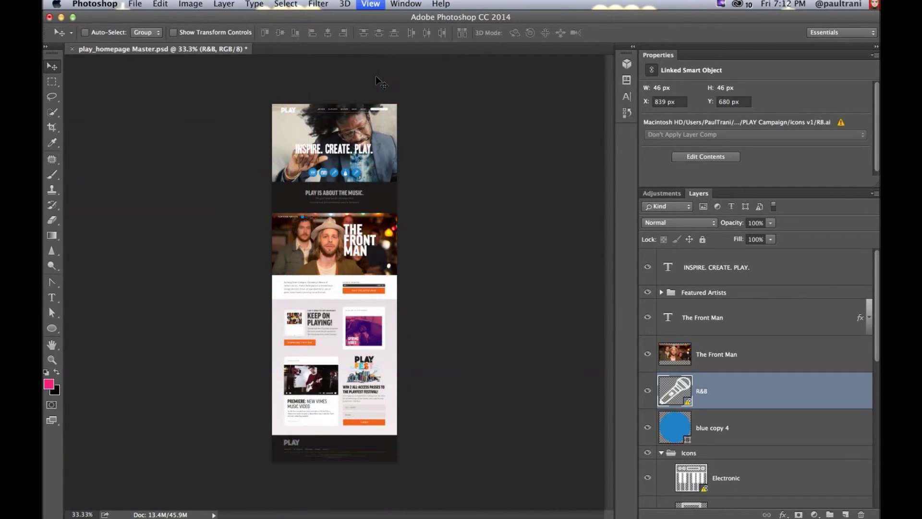
key("super+equal")
key("super+equal")
left_click_drag(366, 77, 370, 332)
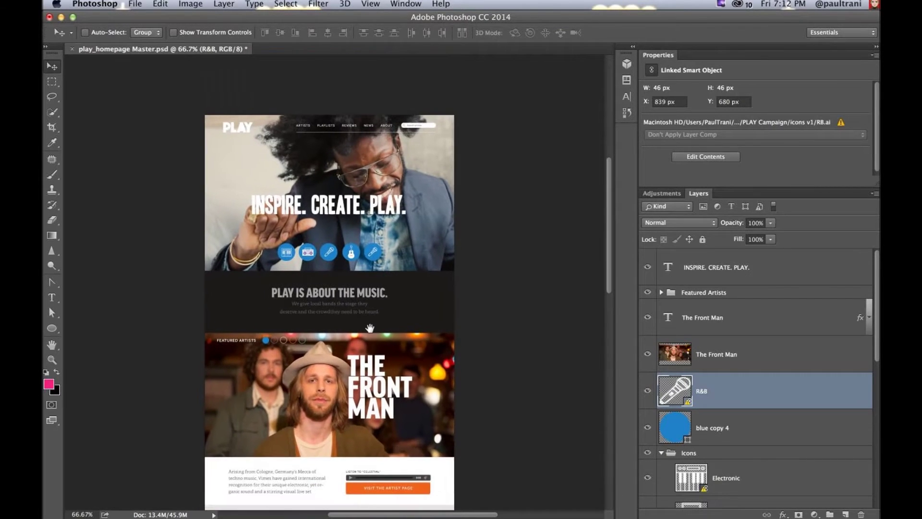
key("super+equal")
key("super+equal")
left_click_drag(402, 227, 413, 343)
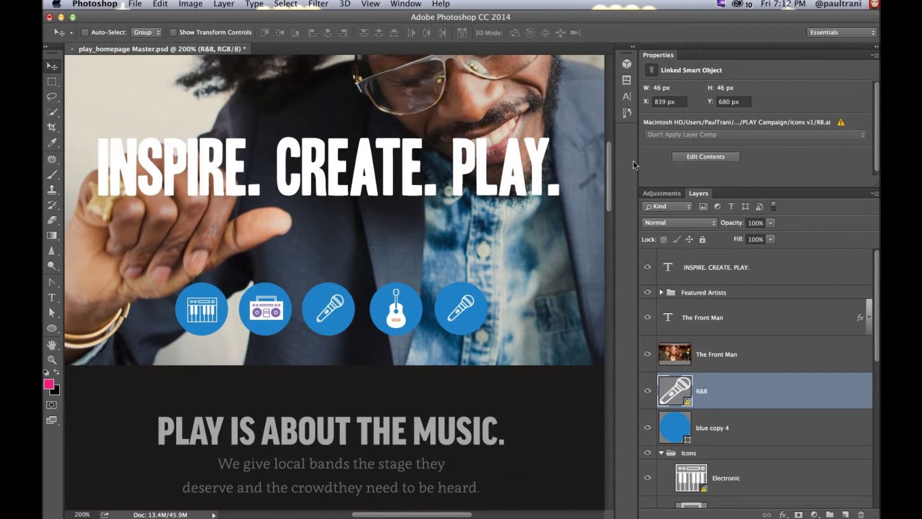
left_click_drag(635, 165, 715, 165)
left_click_drag(253, 139, 306, 164)
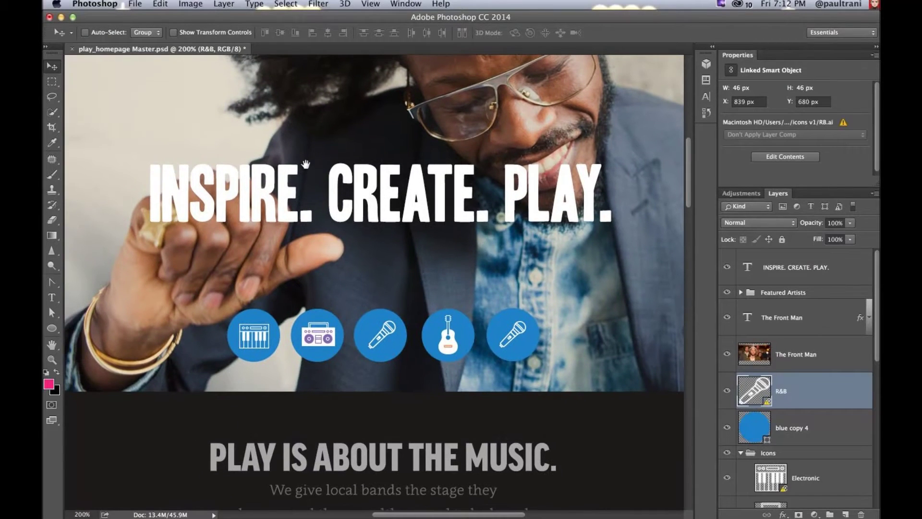
Step: Glance at the Creative Cloud activity stream, then select the INSPIRE. CREATE. PLAY. text layer
left_click(740, 4)
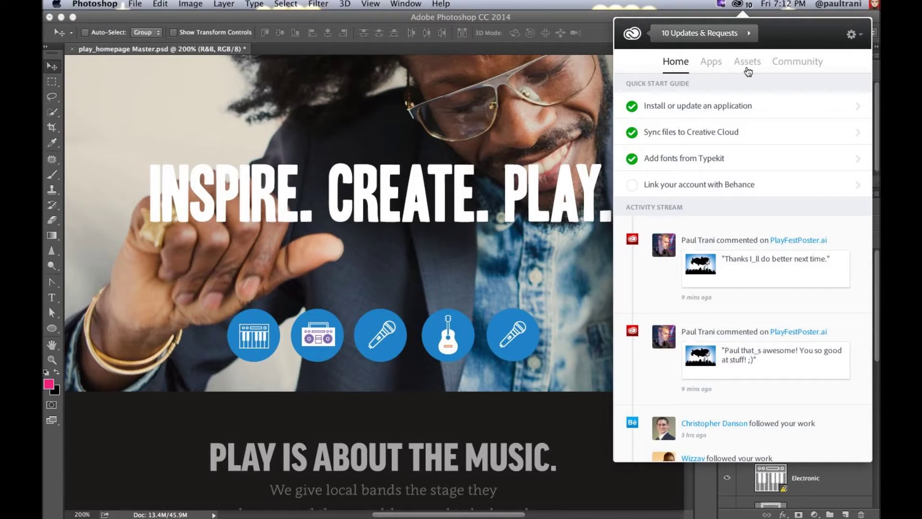
key("Escape")
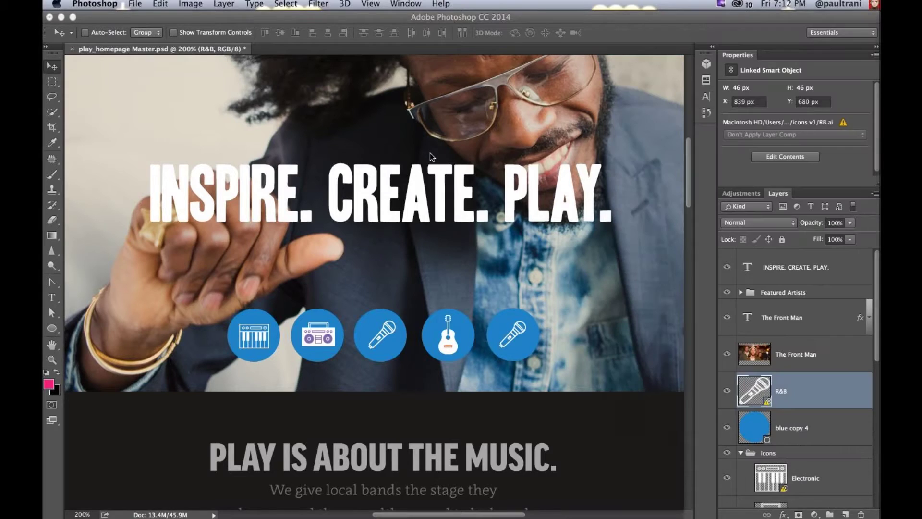
left_click(770, 269)
key("t")
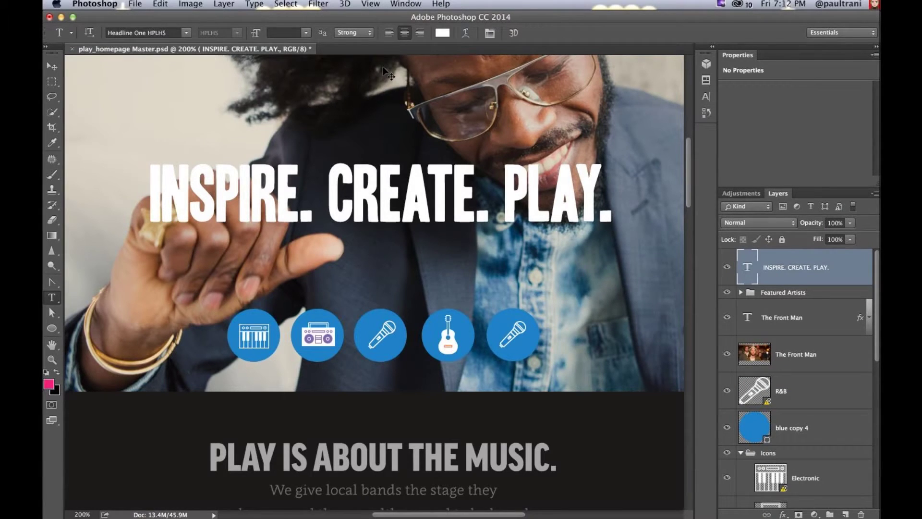
Step: Close play_homepage Master.psd, saving its changes, and minimize Photoshop
key("super+w")
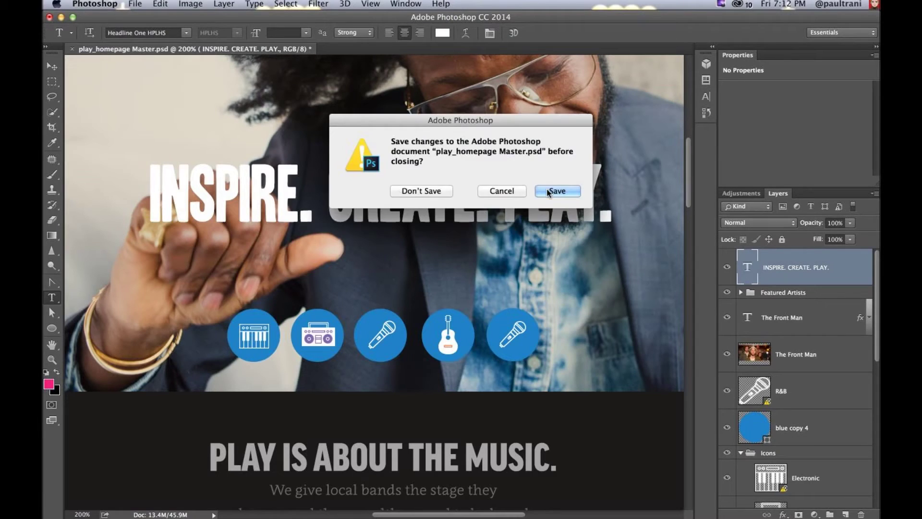
left_click(398, 190)
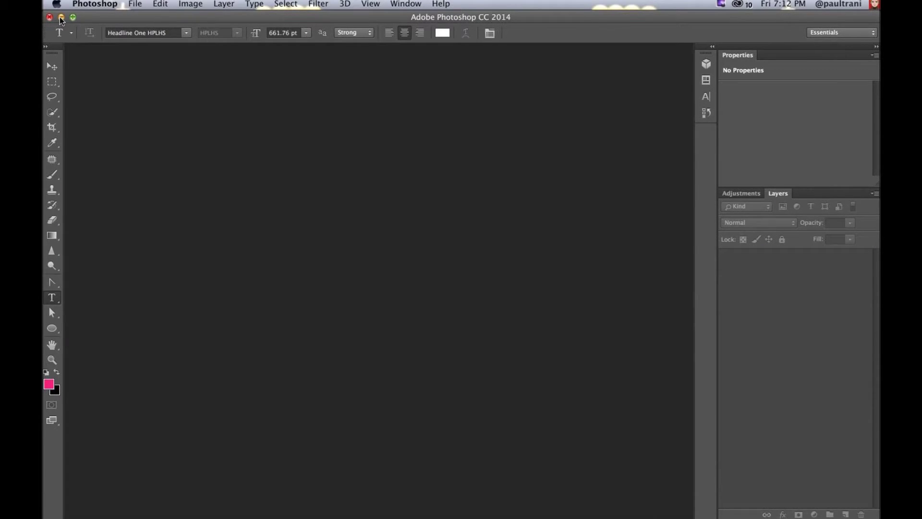
key("super+m")
left_click(740, 4)
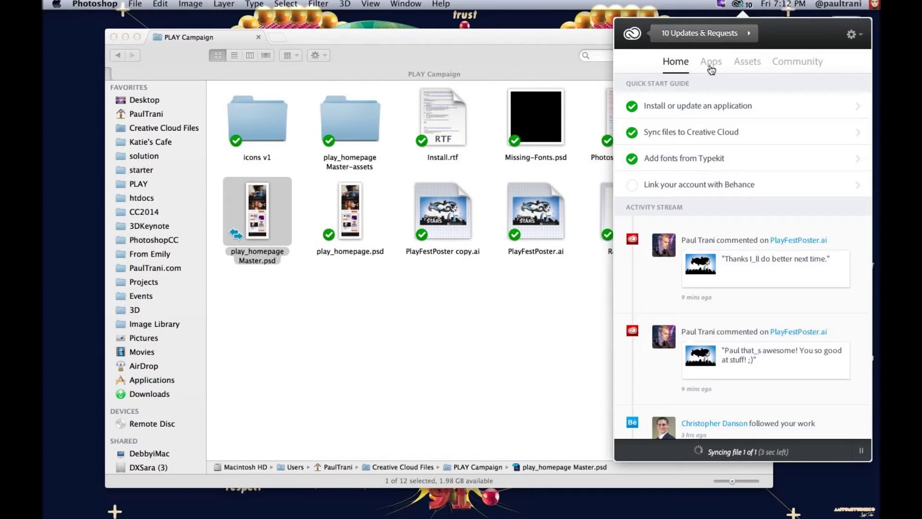
Step: Go from the Creative Cloud app's Assets > Fonts list to Typekit's synced-fonts management page
left_click(746, 63)
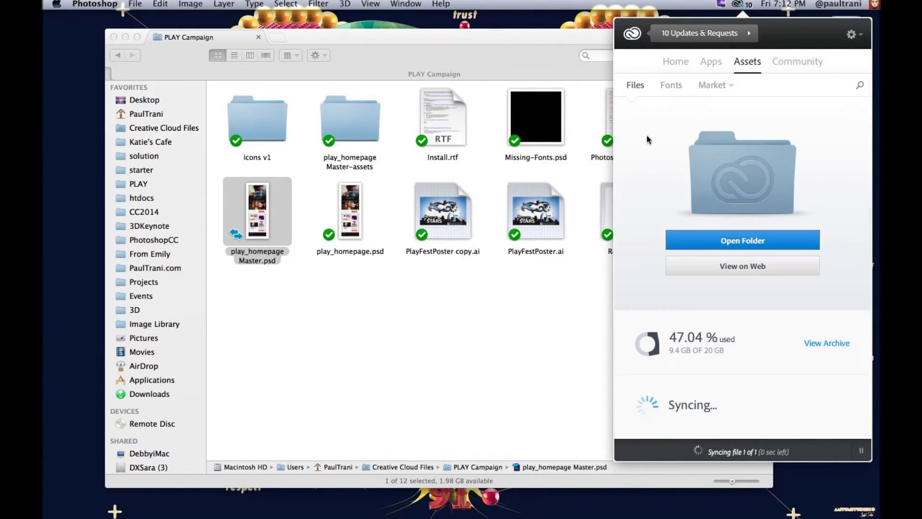
left_click(670, 87)
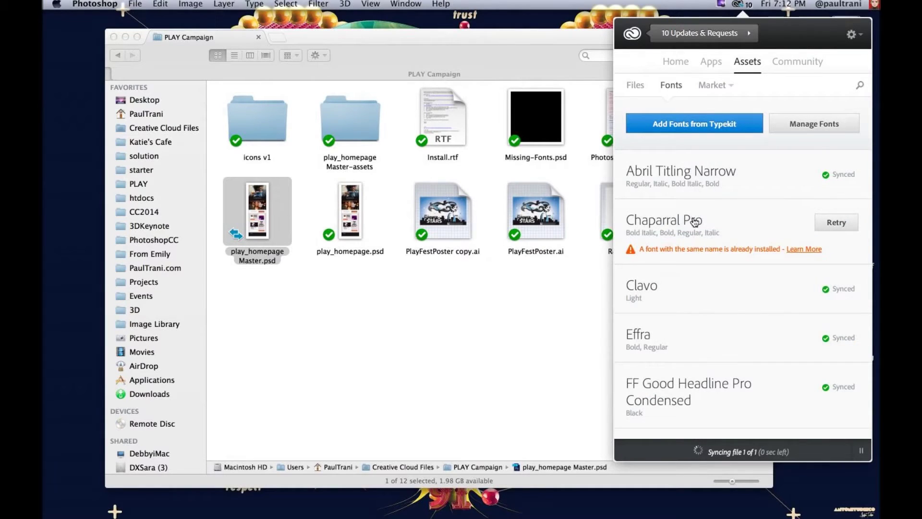
scroll(695, 216, "down", 2)
scroll(694, 214, "down", 1)
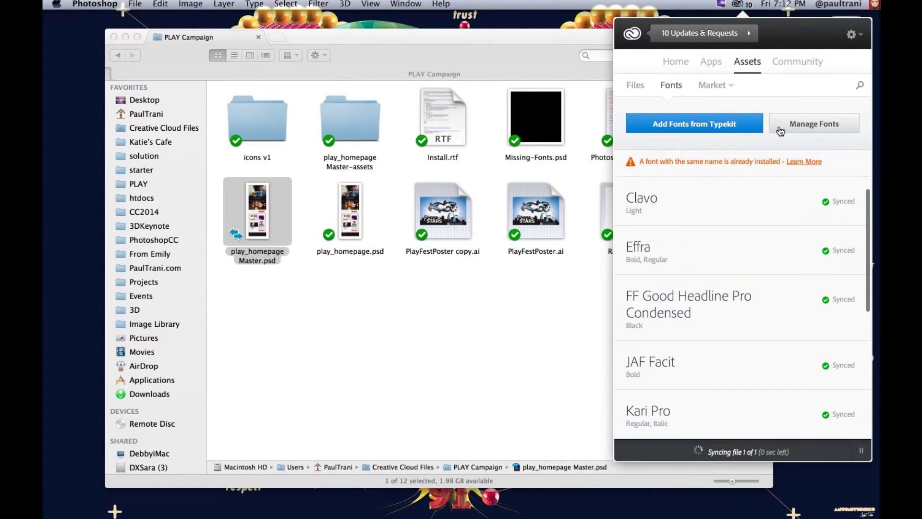
left_click(780, 131)
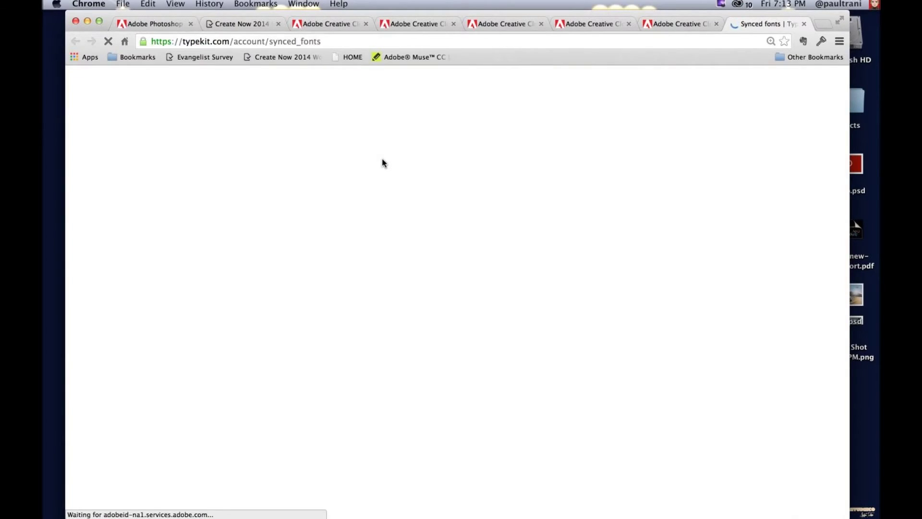
Step: Remove FF Good Headline Pro Condensed, Abril Titling Narrow and Chaparral Pro from the synced fonts
scroll(447, 266, "down", 5)
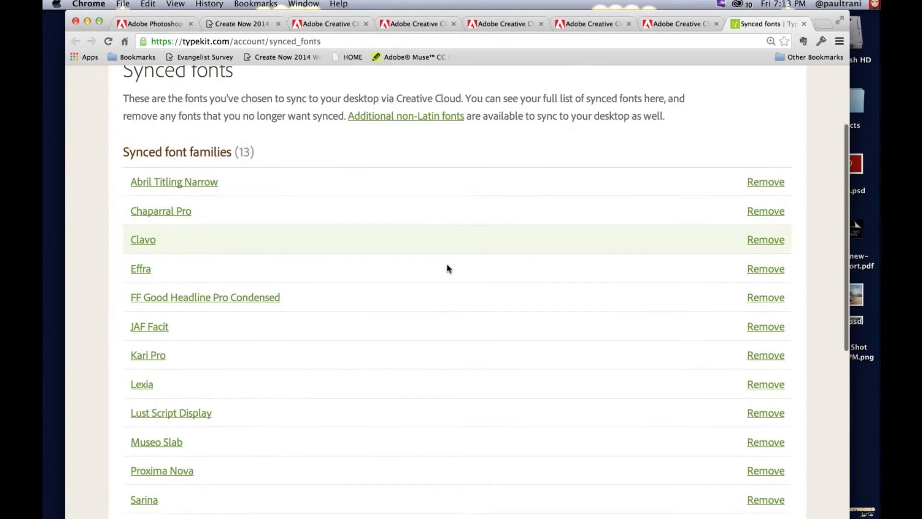
left_click(754, 266)
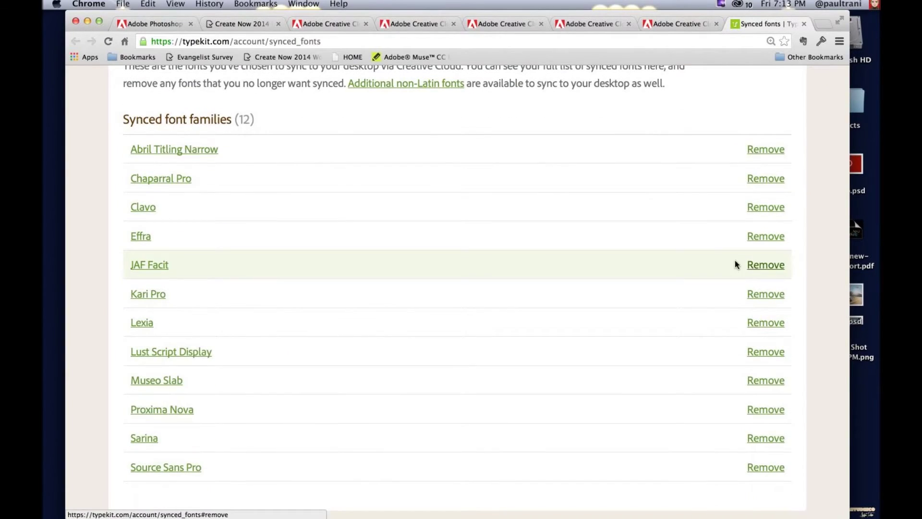
left_click(775, 151)
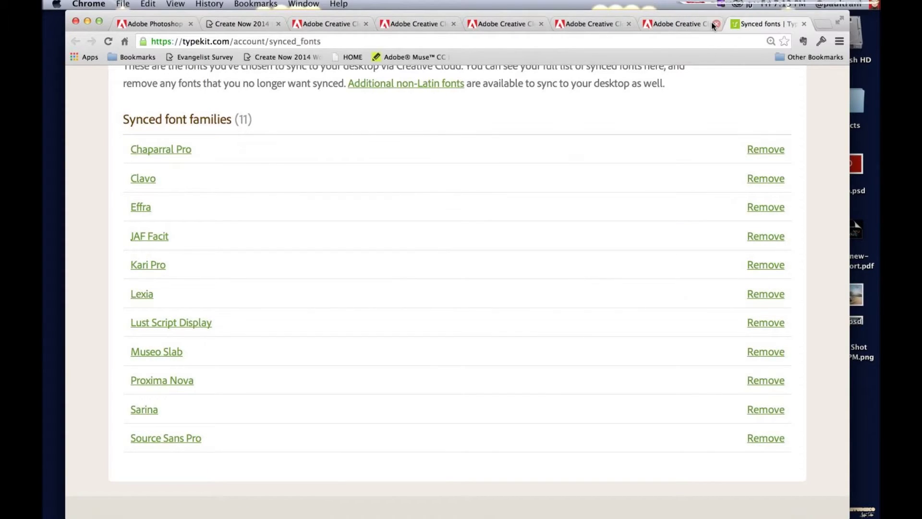
left_click(739, 5)
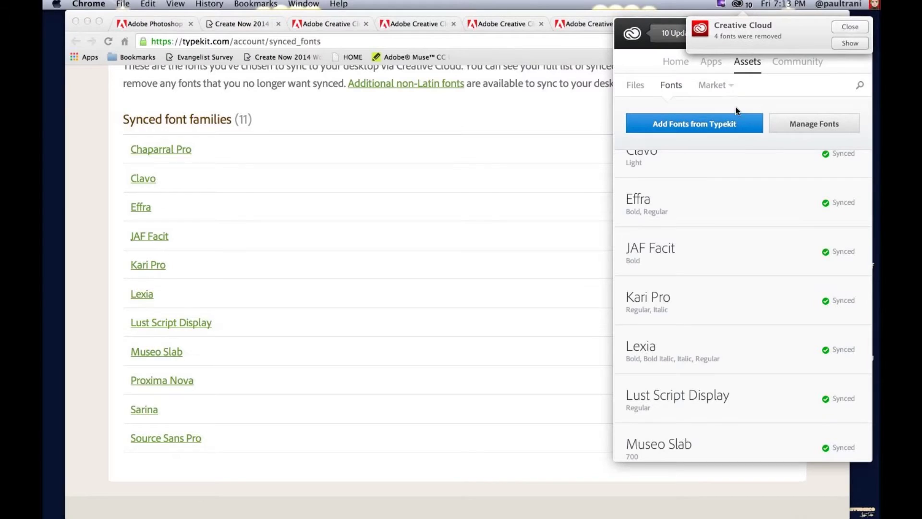
scroll(730, 203, "up", 3)
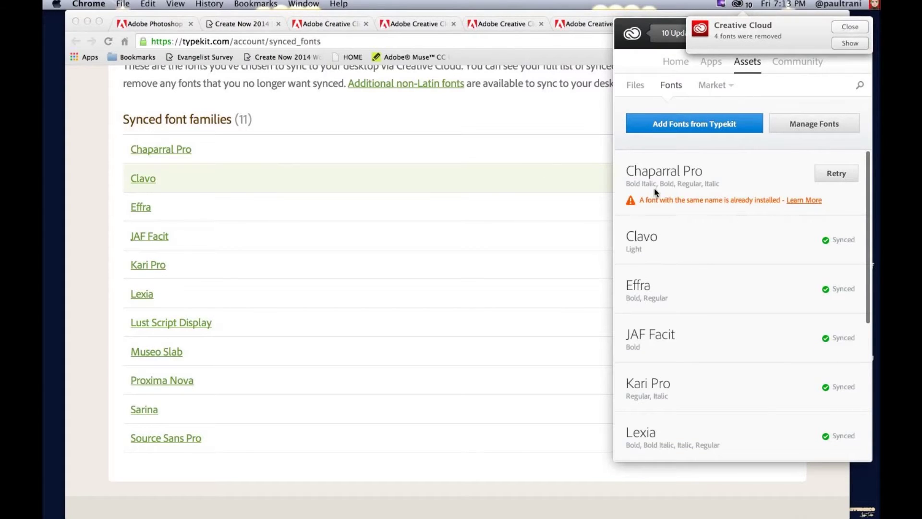
left_click(457, 155)
left_click(749, 153)
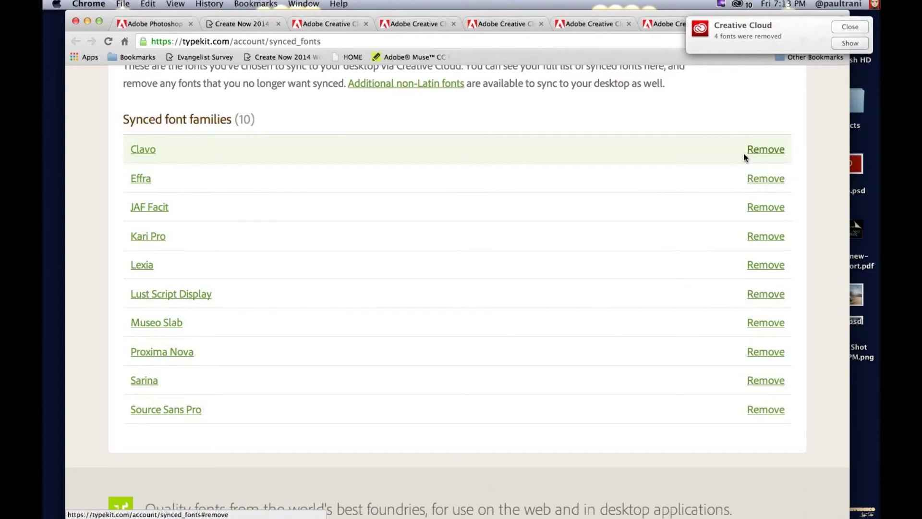
Step: Confirm the removals in the Creative Cloud desktop fonts list and return to Typekit
left_click(738, 4)
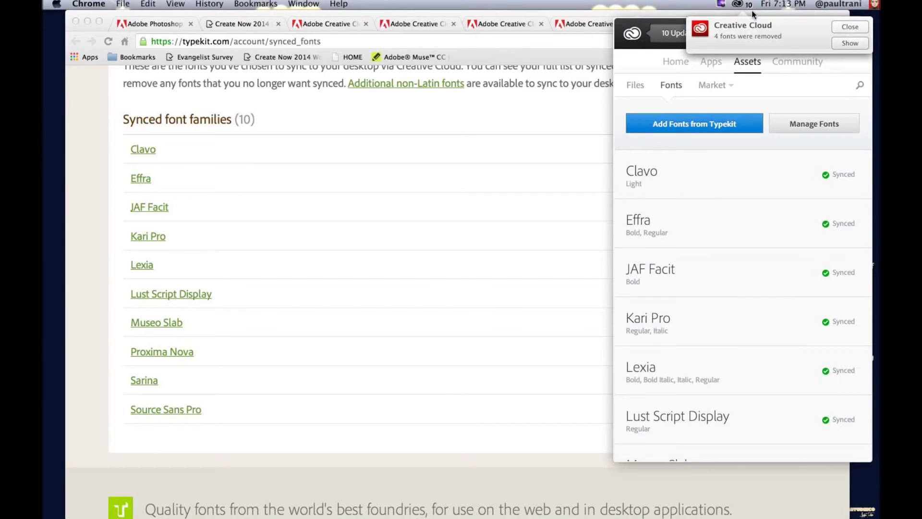
left_click(851, 28)
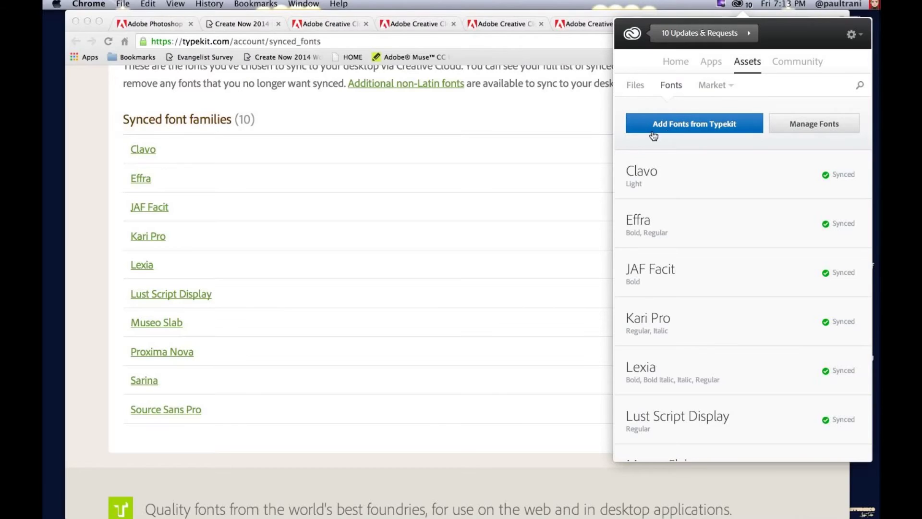
left_click(799, 128)
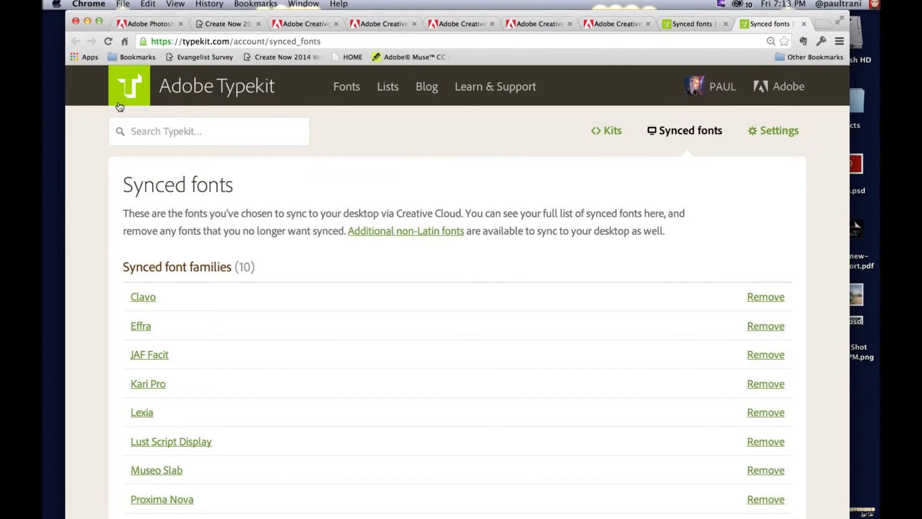
Step: Open the Typekit library in a wider window, filtered to desktop-use slab serif fonts
left_click(137, 100)
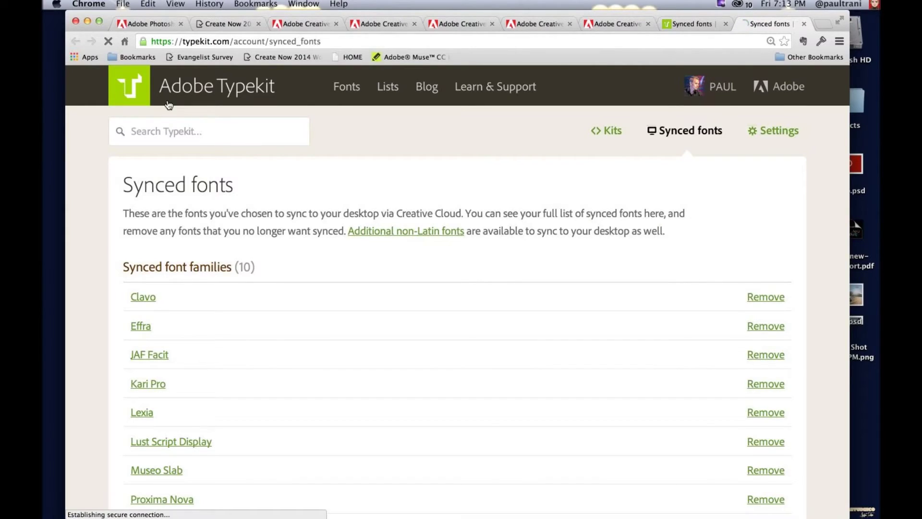
left_click(725, 24)
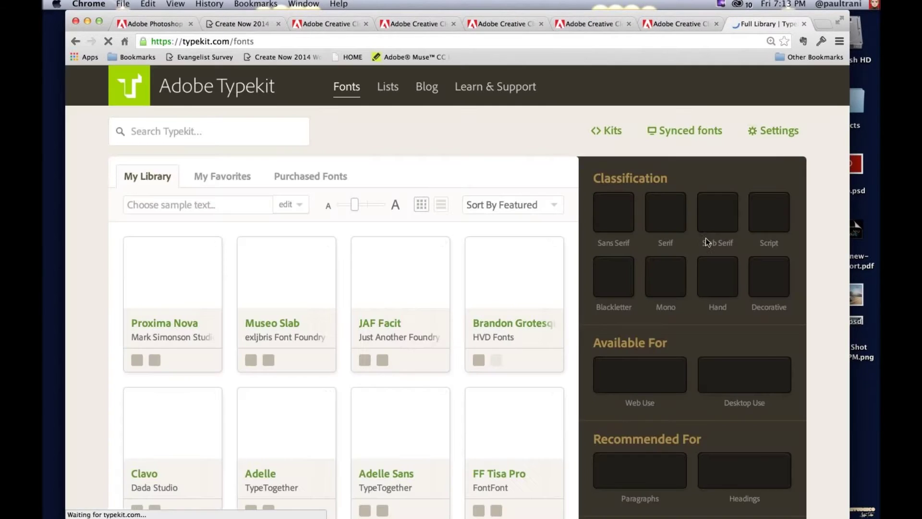
scroll(749, 226, "down", 2)
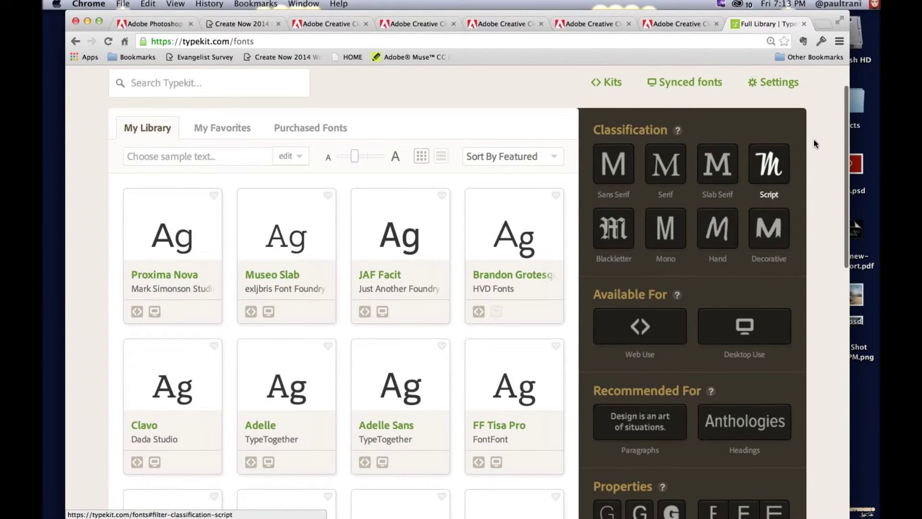
left_click_drag(849, 216, 880, 217)
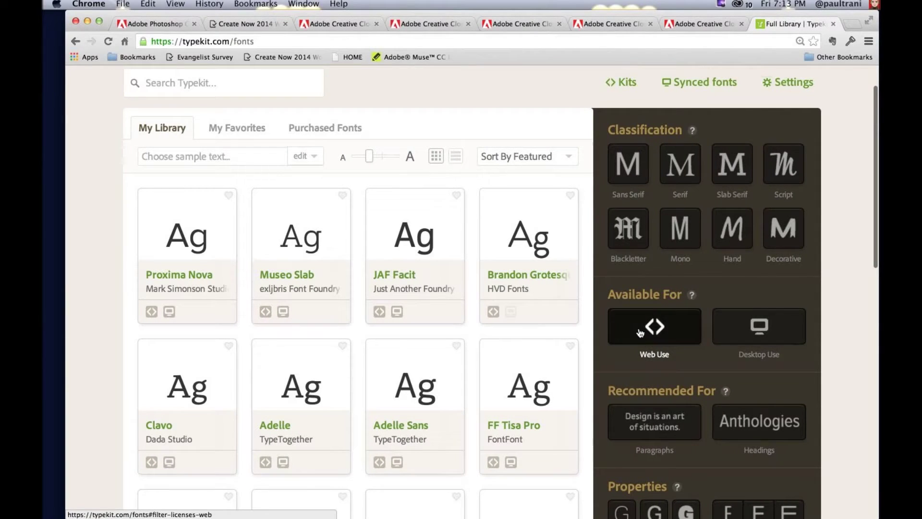
left_click(752, 328)
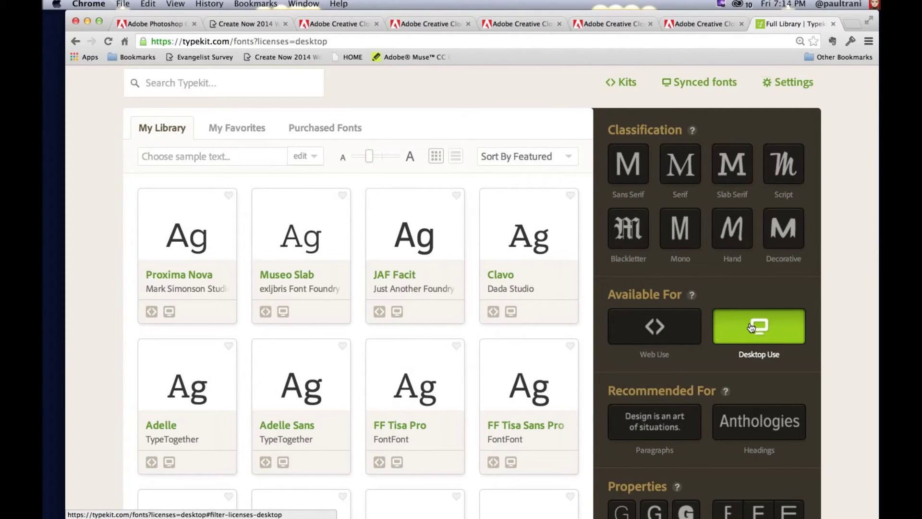
left_click(730, 177)
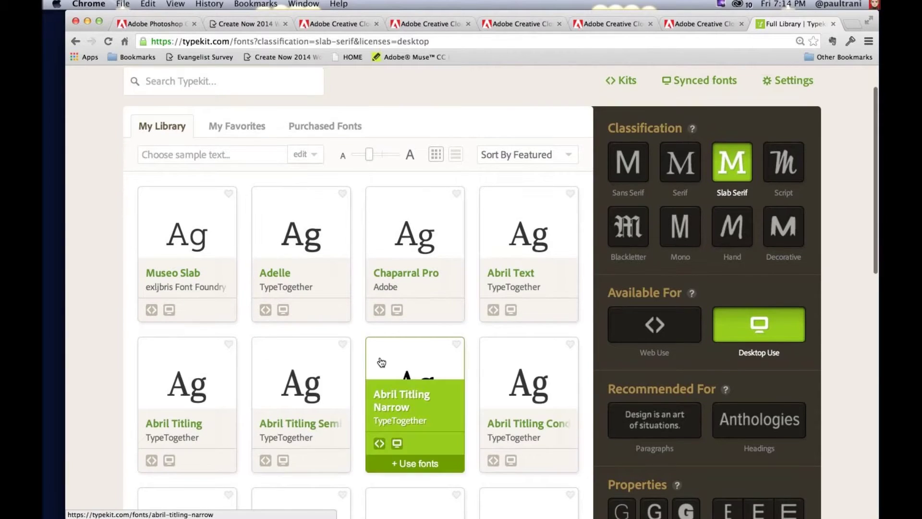
Step: Try syncing the Blackoak Std slab serif font, then close its sync window
scroll(382, 362, "down", 5)
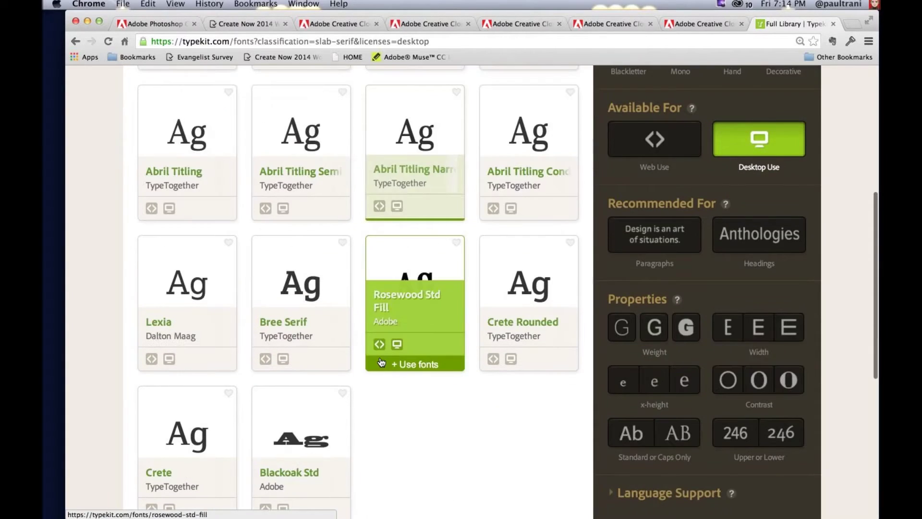
scroll(382, 362, "down", 2)
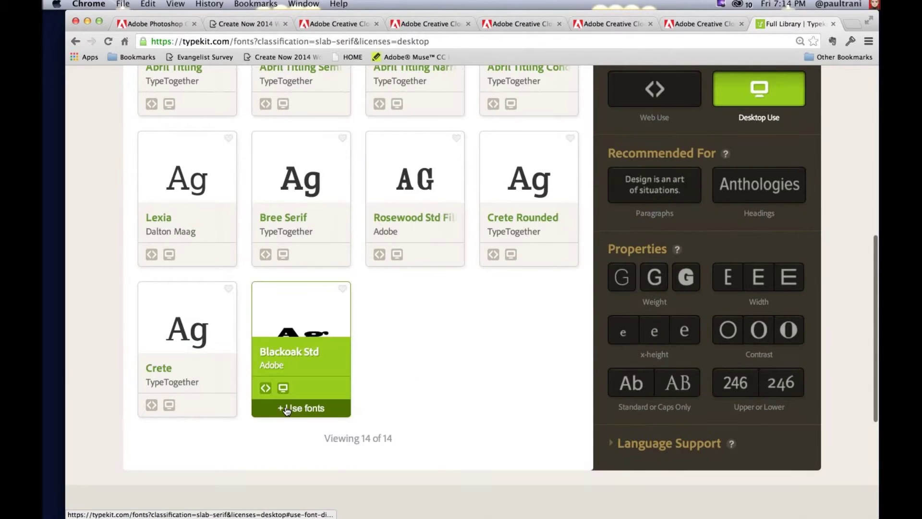
left_click(287, 409)
left_click(411, 403)
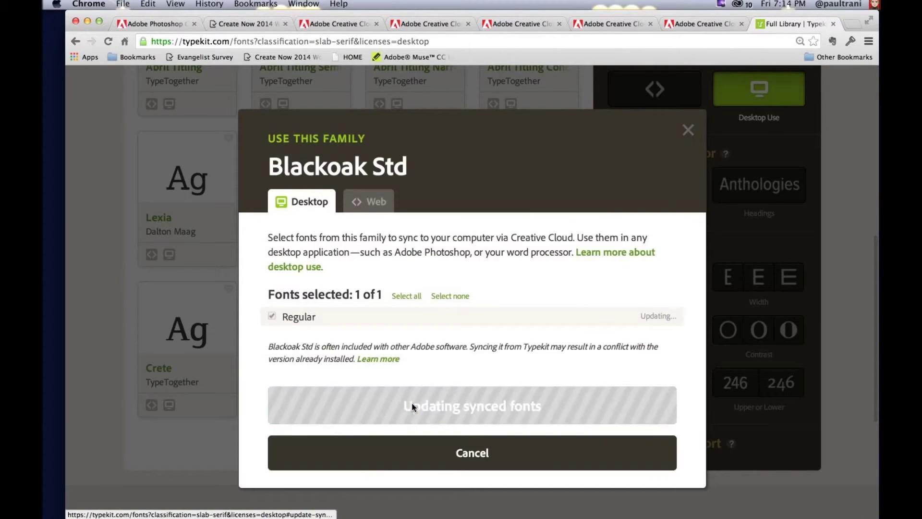
left_click(688, 128)
Step: Switch the library filter from Slab Serif to Decorative fonts
scroll(810, 140, "up", 1)
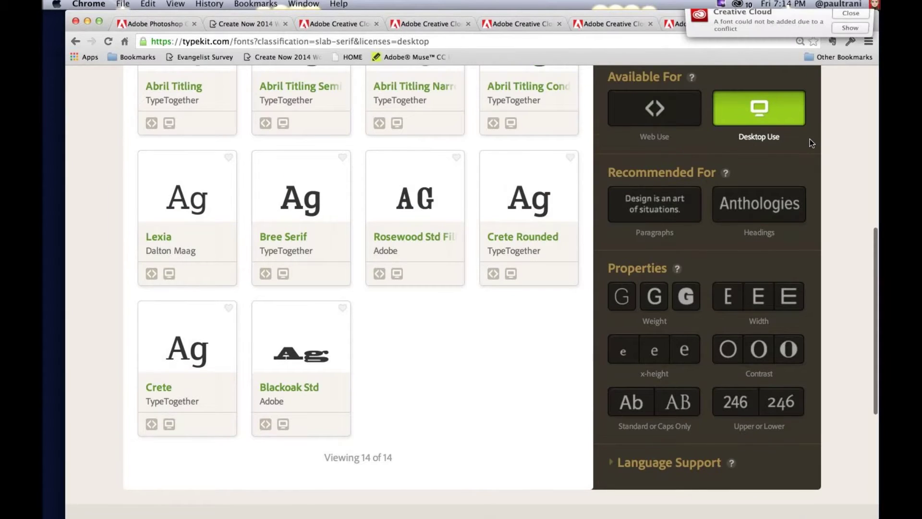
scroll(810, 140, "up", 10)
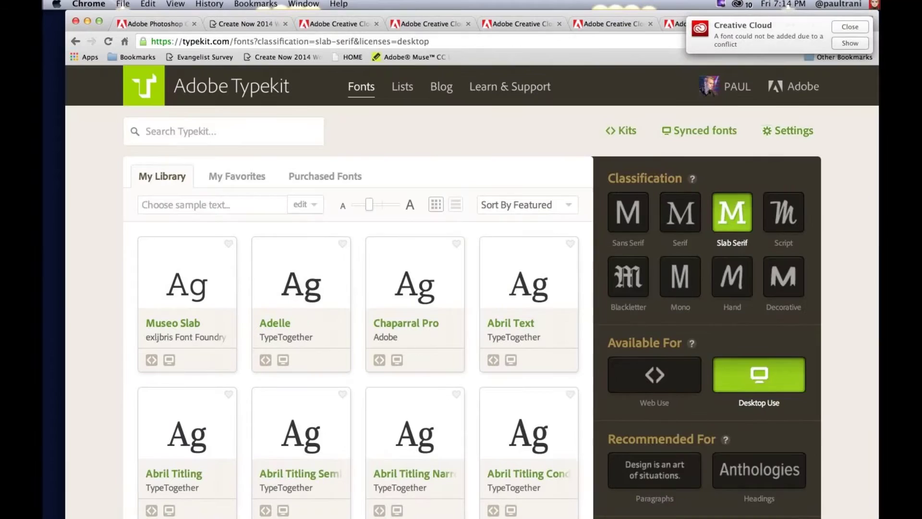
left_click(732, 212)
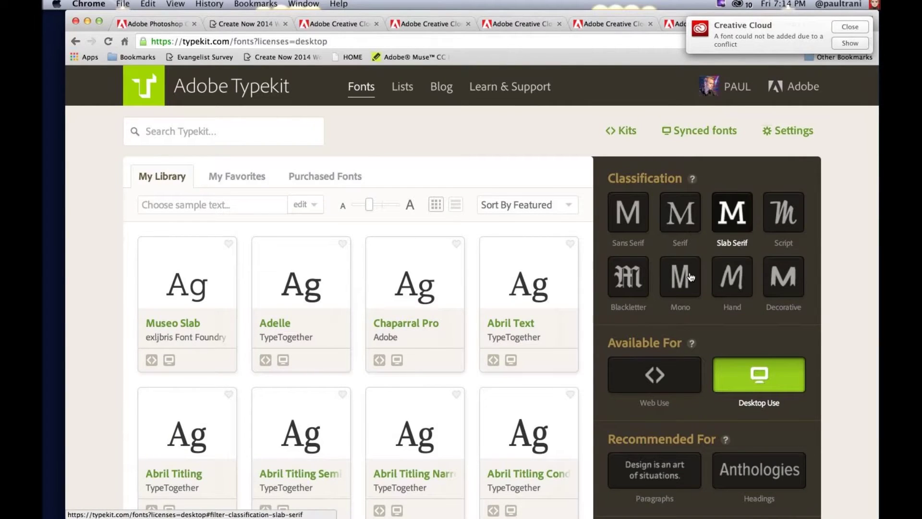
left_click(768, 278)
scroll(468, 267, "down", 1)
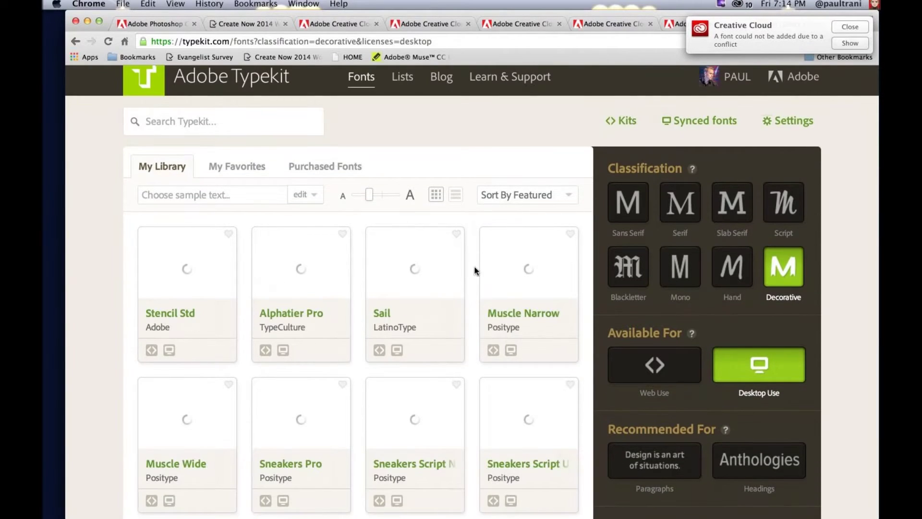
scroll(475, 271, "down", 5)
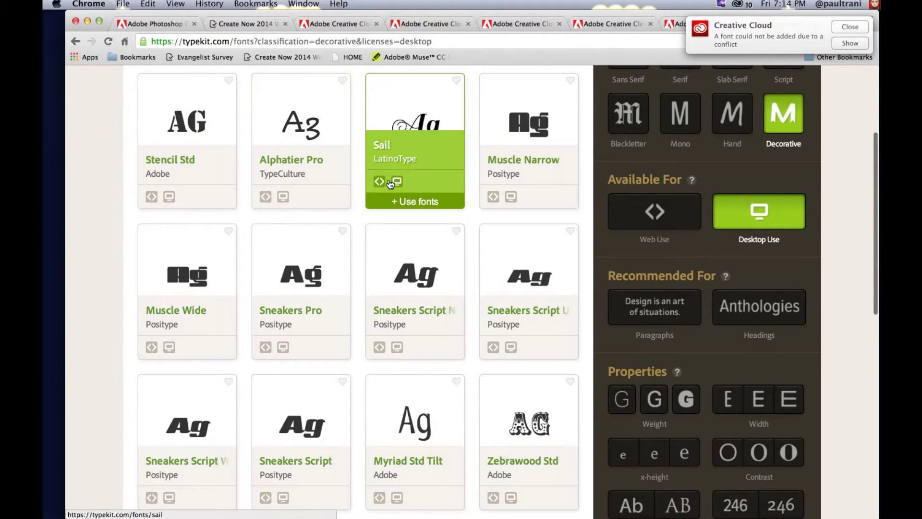
Step: Sync the Sail font to the desktop and confirm it appears in Creative Cloud's synced list
left_click(404, 201)
left_click(461, 366)
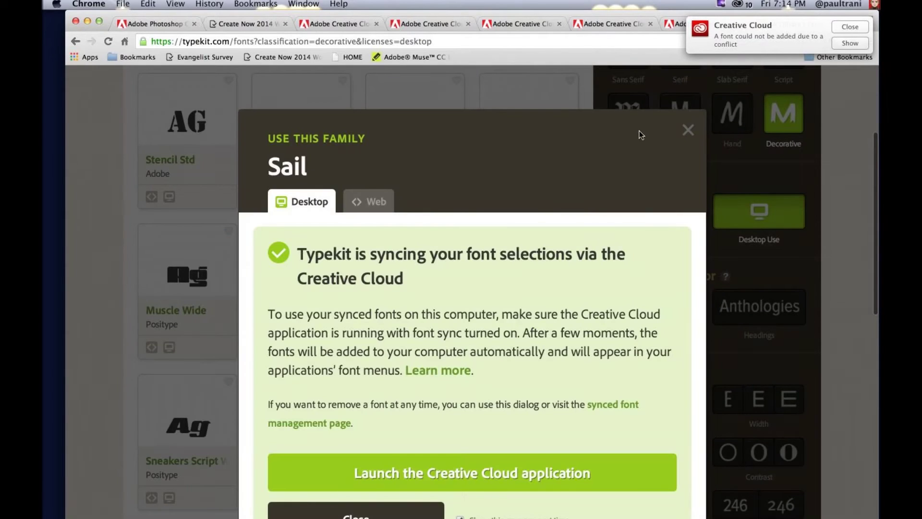
left_click(862, 31)
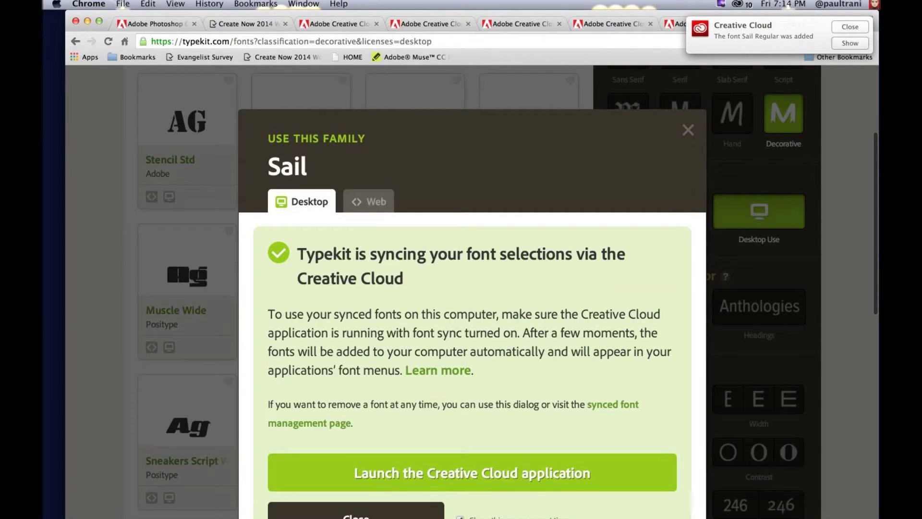
left_click(737, 5)
scroll(797, 396, "down", 5)
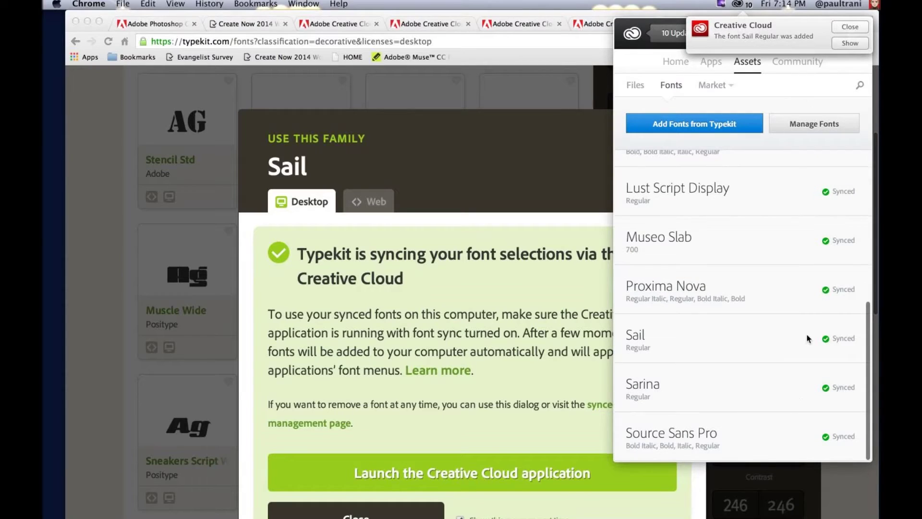
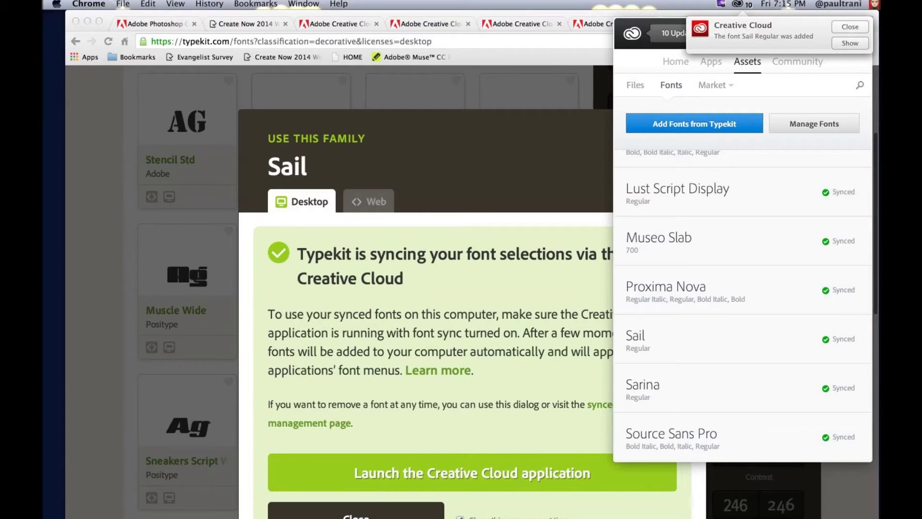
Step: Put the Chrome Typekit page away to get back to Photoshop's Missing Fonts warning
key("super+m")
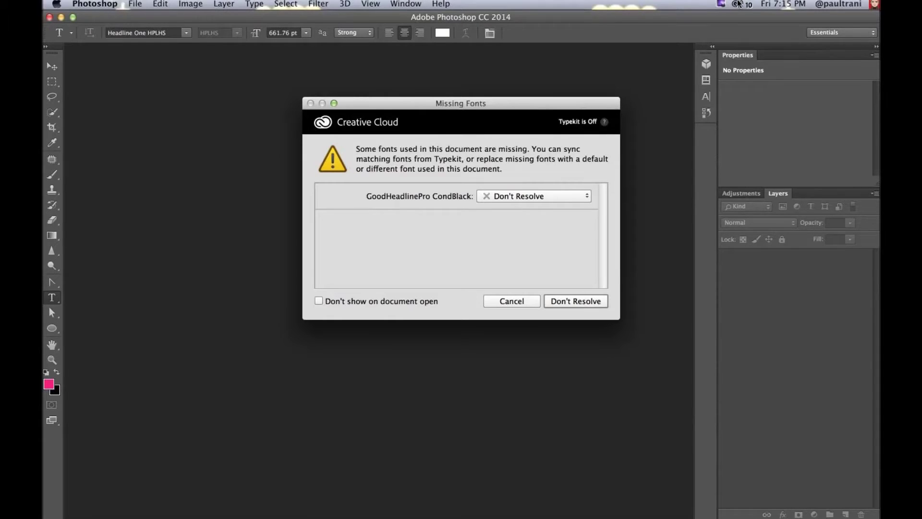
Step: Sync GoodHeadlinePro CondBlack through Creative Cloud and resolve the missing font in Photoshop
left_click(739, 3)
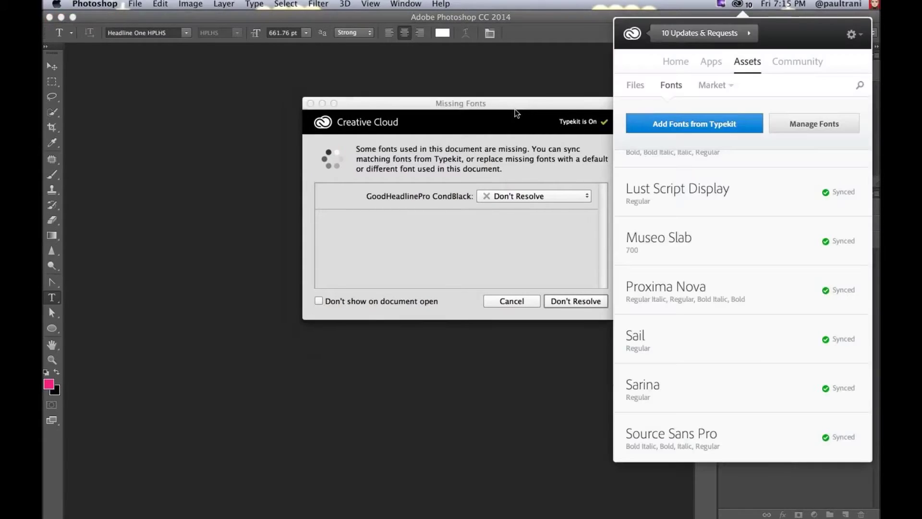
left_click(516, 111)
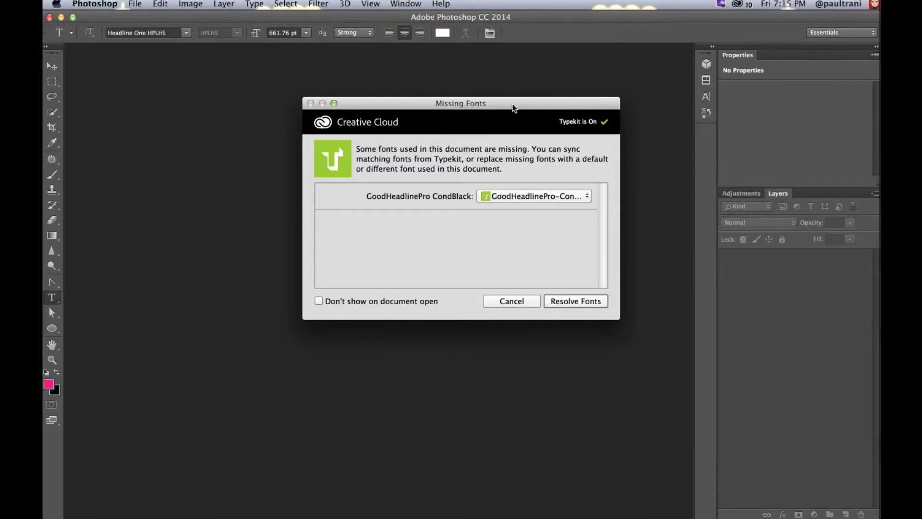
left_click(574, 304)
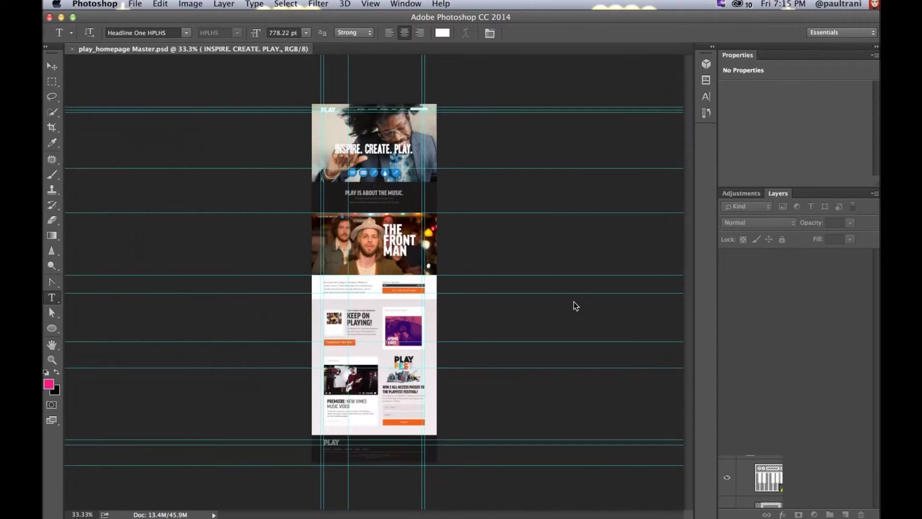
Step: Zoom play_homepage Master to 100% and pan to the hero section
key("super+equal")
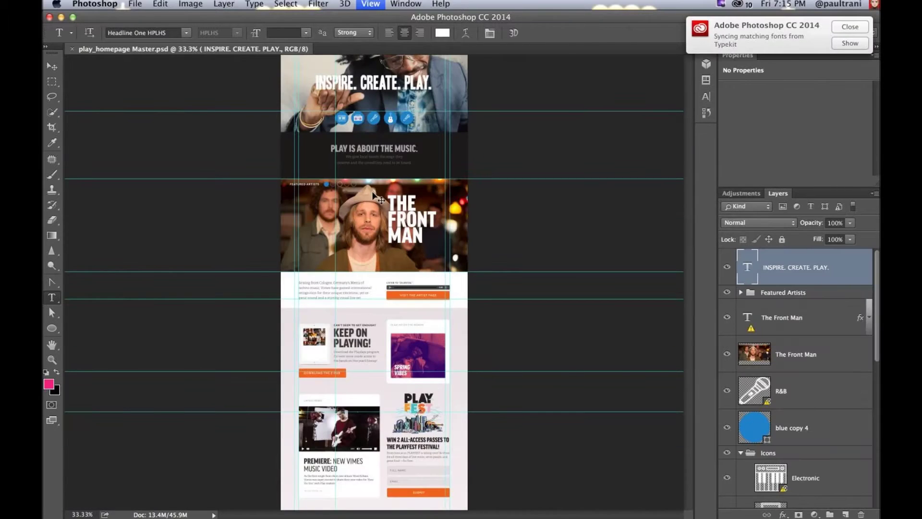
key("super+equal")
key("super+equal")
left_click_drag(299, 102, 382, 246)
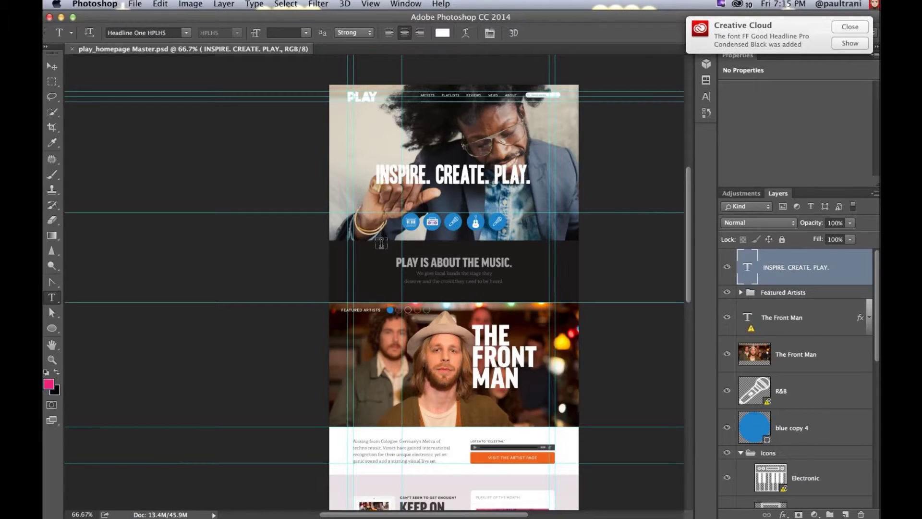
key("super+plus")
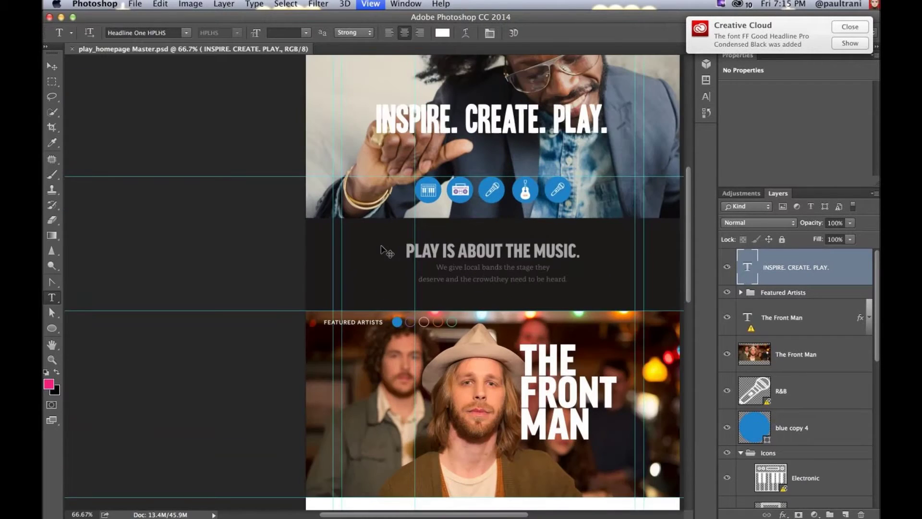
key("super+plus")
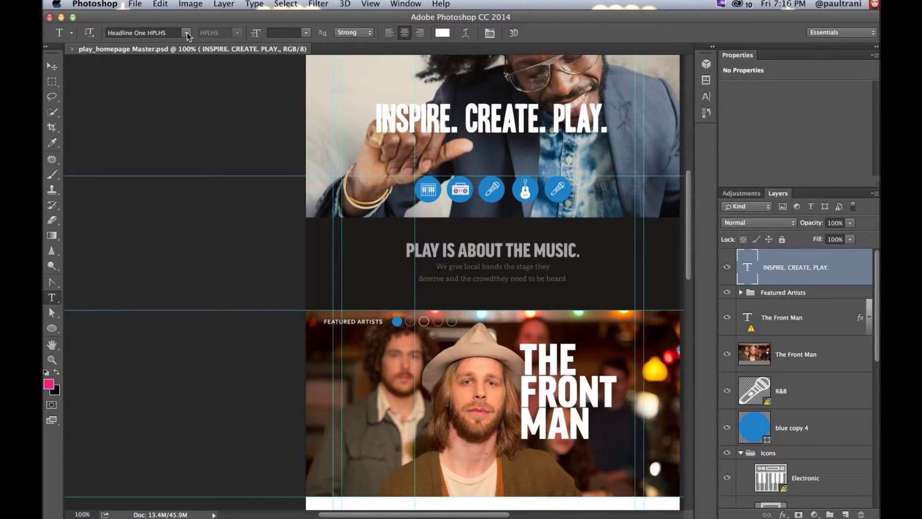
Step: Search the font list for 'helvetica neue' and apply Helvetica Neue UltraLight to the headline
left_click(186, 33)
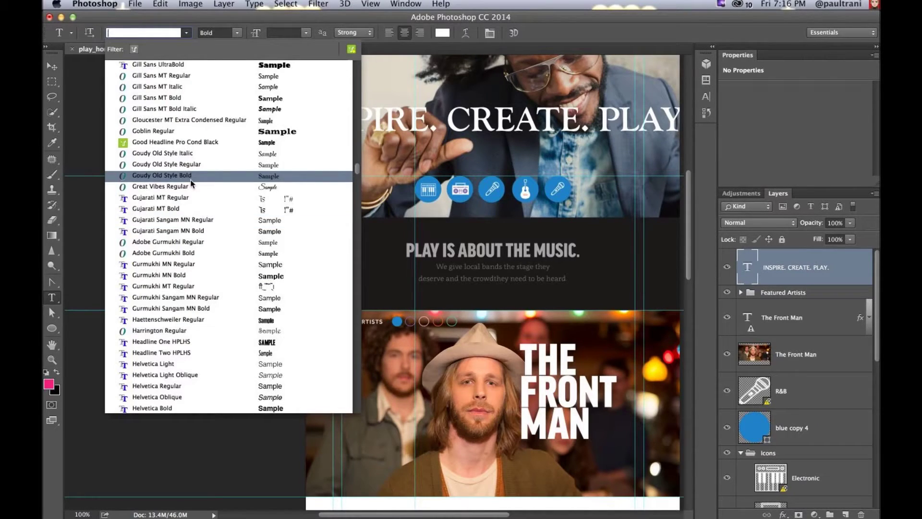
key("Up")
key("Up")
key("Up")
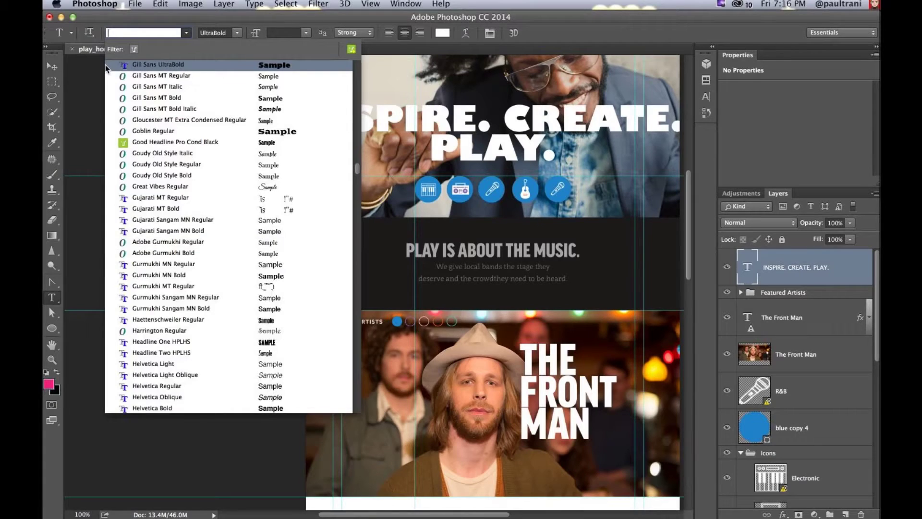
left_click(134, 49)
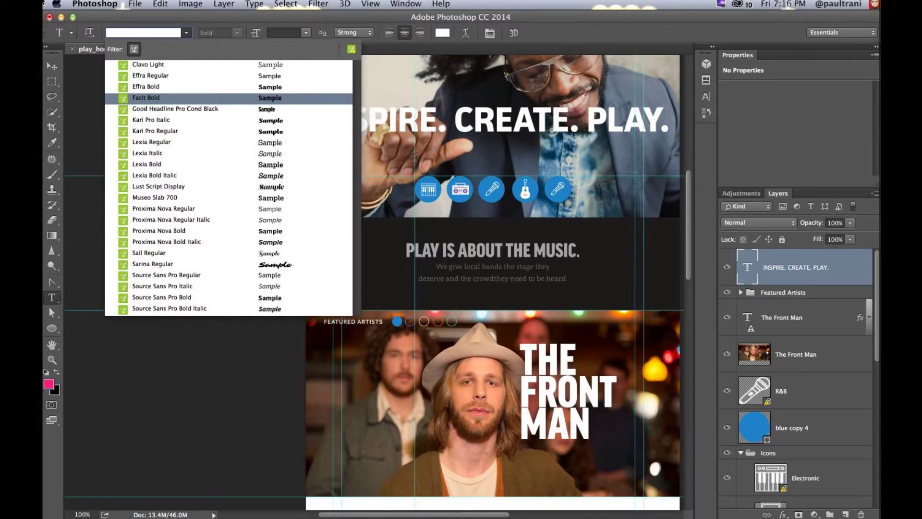
type("bold")
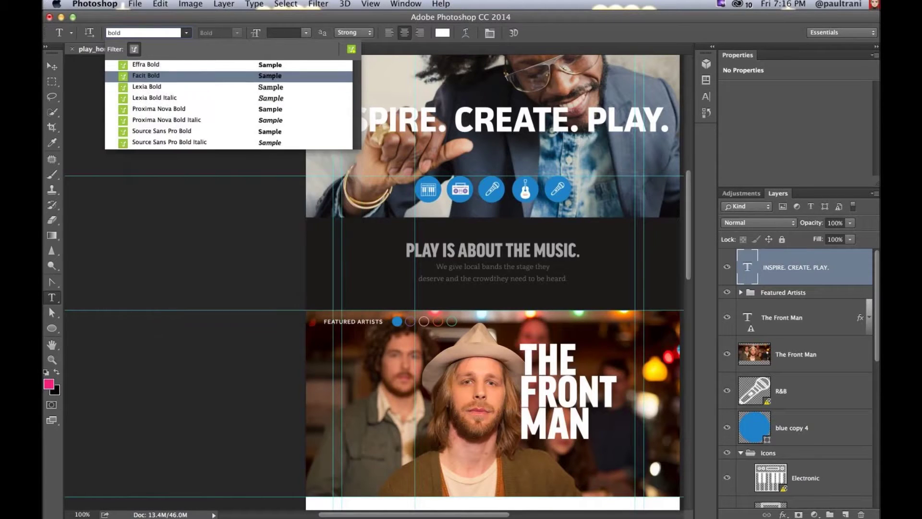
left_click(135, 50)
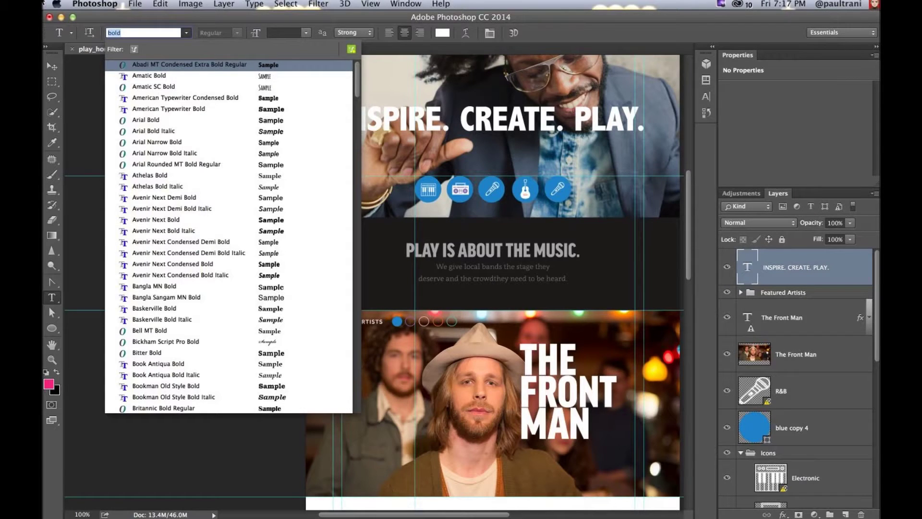
type("helv")
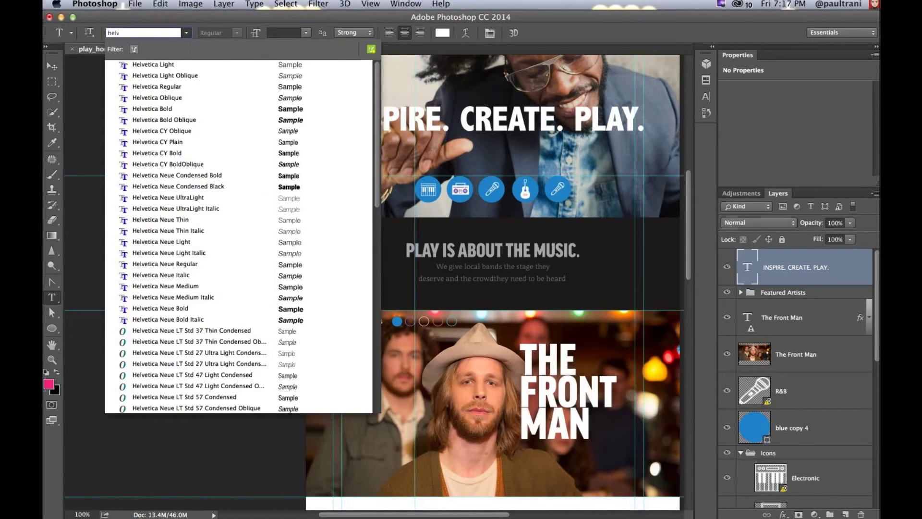
type("etica neue")
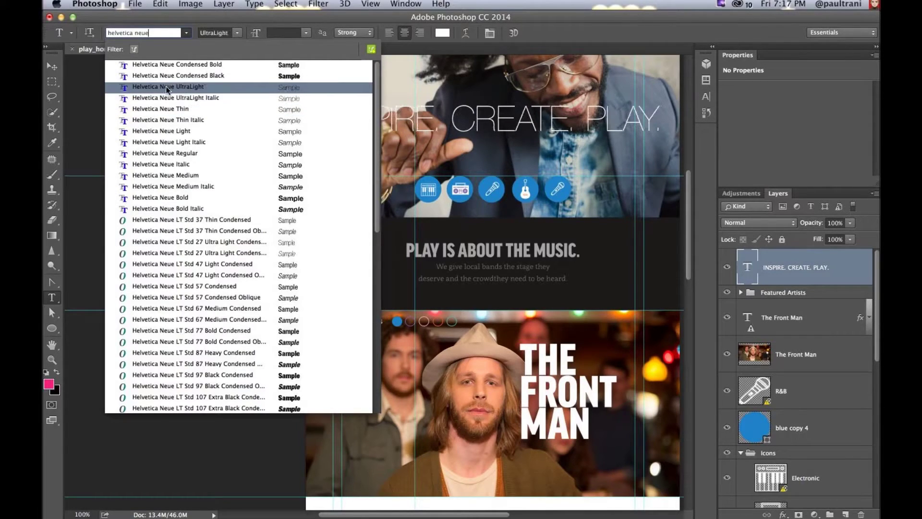
left_click(167, 88)
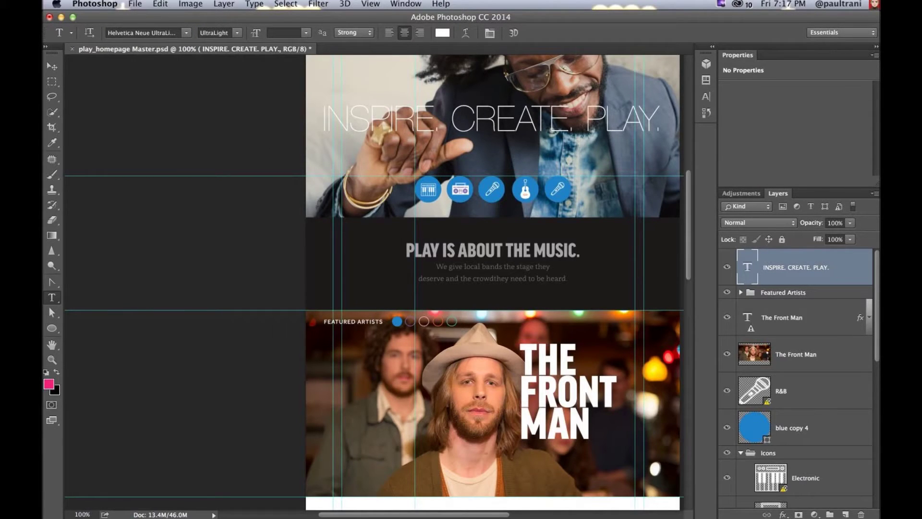
key("v")
key("super+equal")
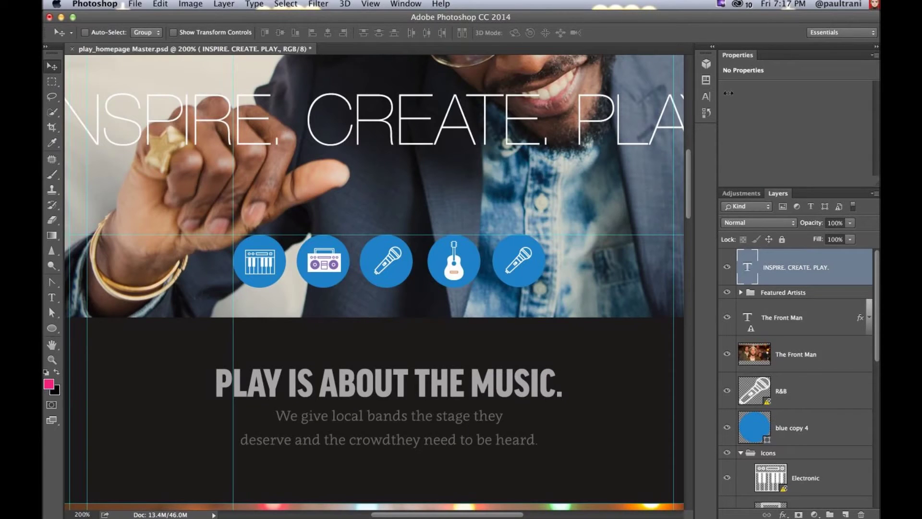
Step: Move the Icons group above blue copy 4 and shift that circle 12 px right behind the keyboard icon
left_click_drag(729, 93, 772, 96)
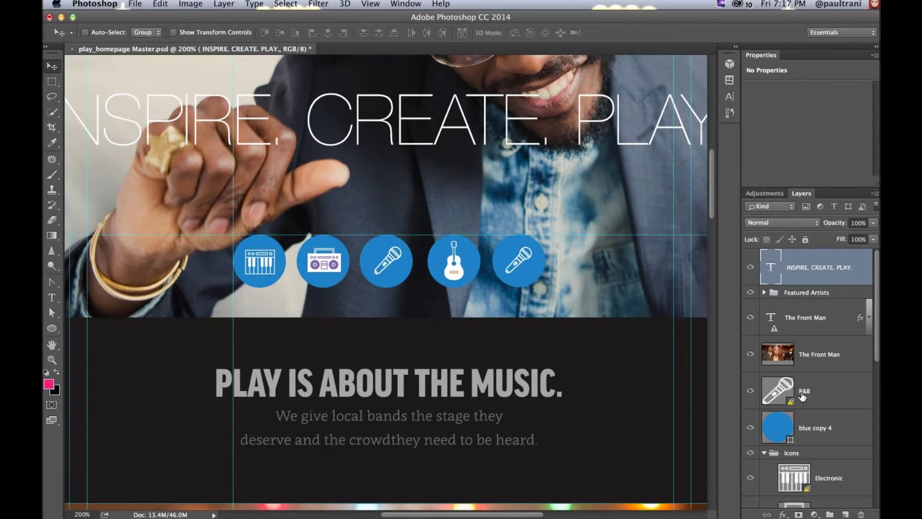
scroll(804, 395, "down", 6)
scroll(803, 395, "down", 2)
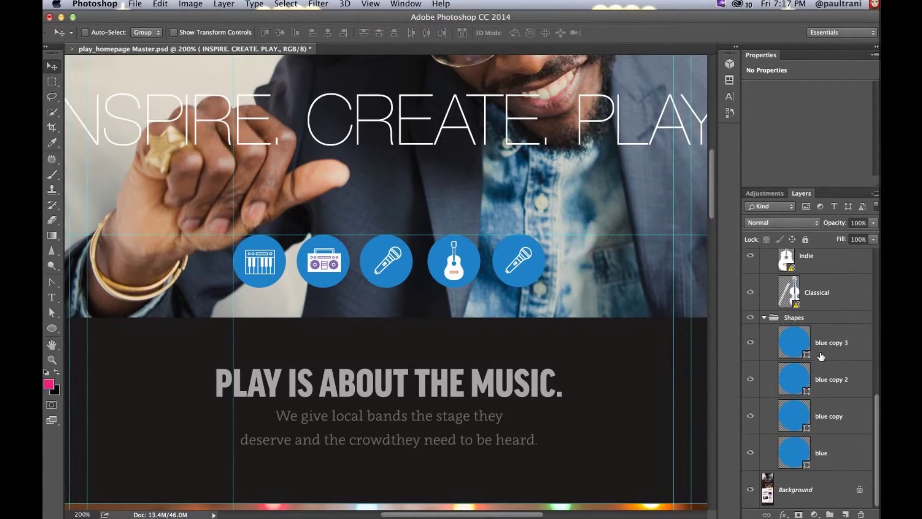
left_click(820, 347)
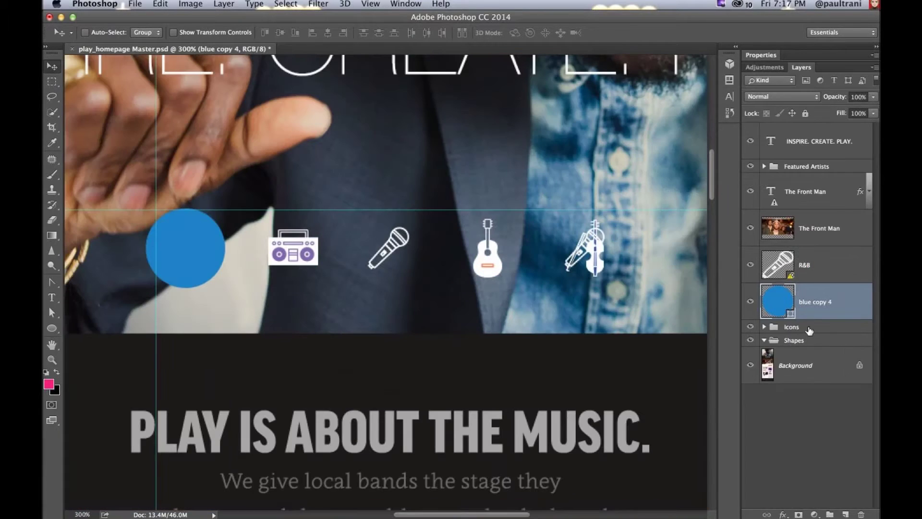
left_click_drag(810, 332, 806, 279)
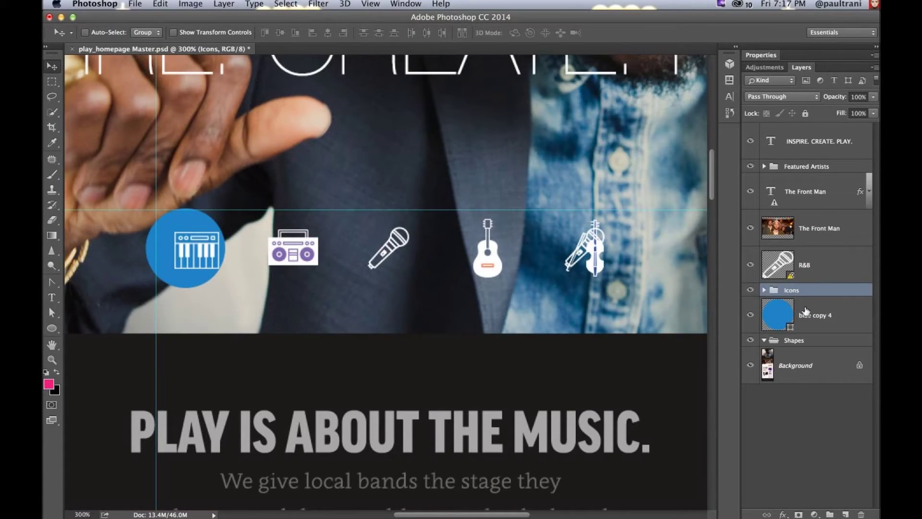
left_click(817, 315)
left_click_drag(173, 283, 181, 285)
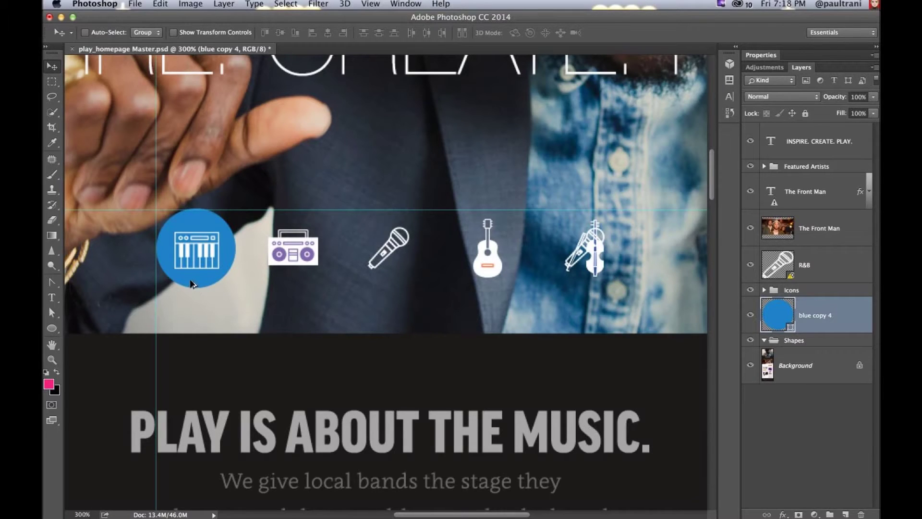
Step: Duplicate blue circles behind the icons, delete extra copies 5–7, and place a new copy rightward
left_click_drag(191, 283, 487, 289)
left_click_drag(419, 282, 393, 283)
left_click(812, 352)
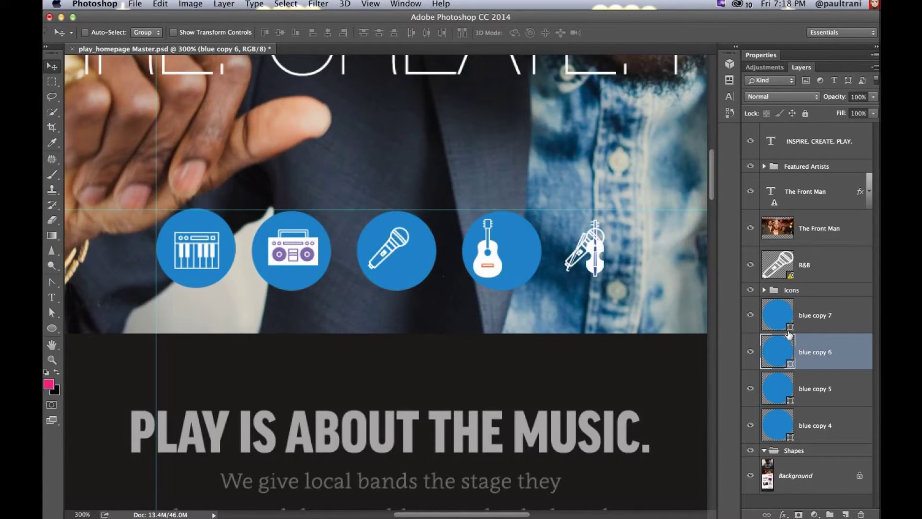
left_click(751, 290)
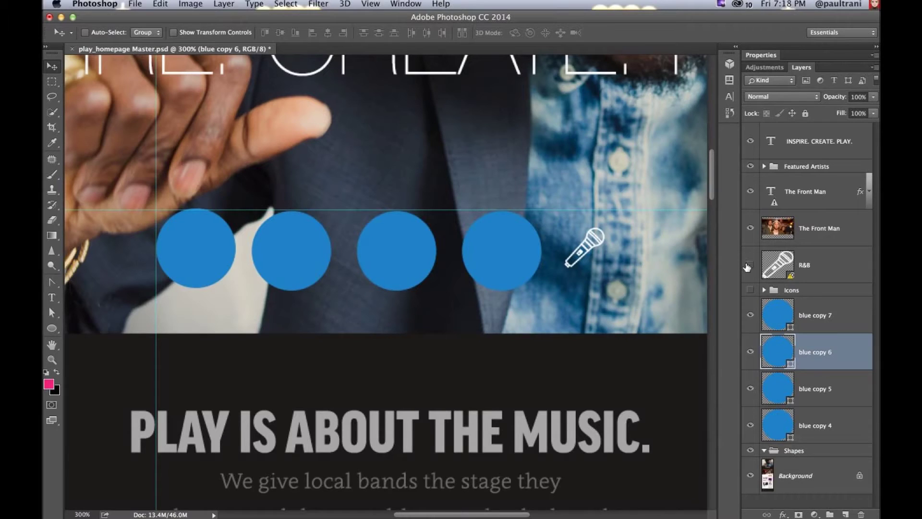
left_click(750, 265)
left_click(854, 268)
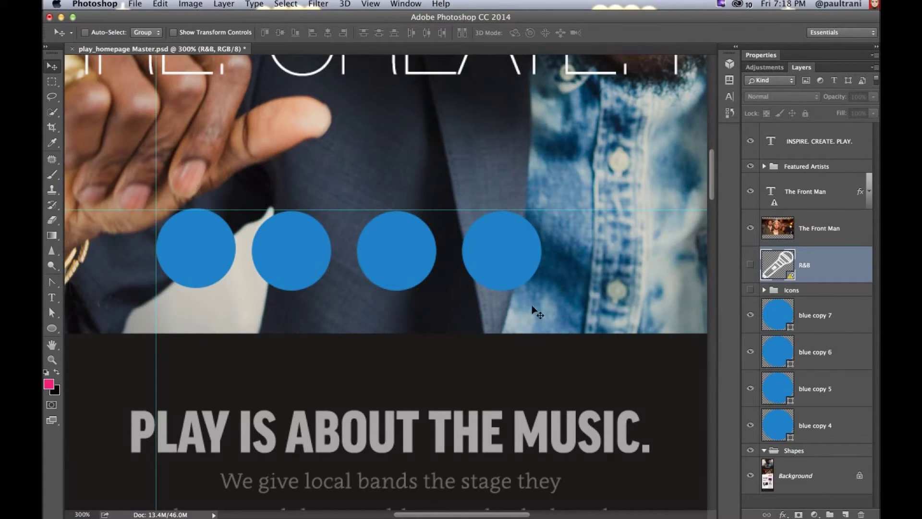
left_click(811, 325)
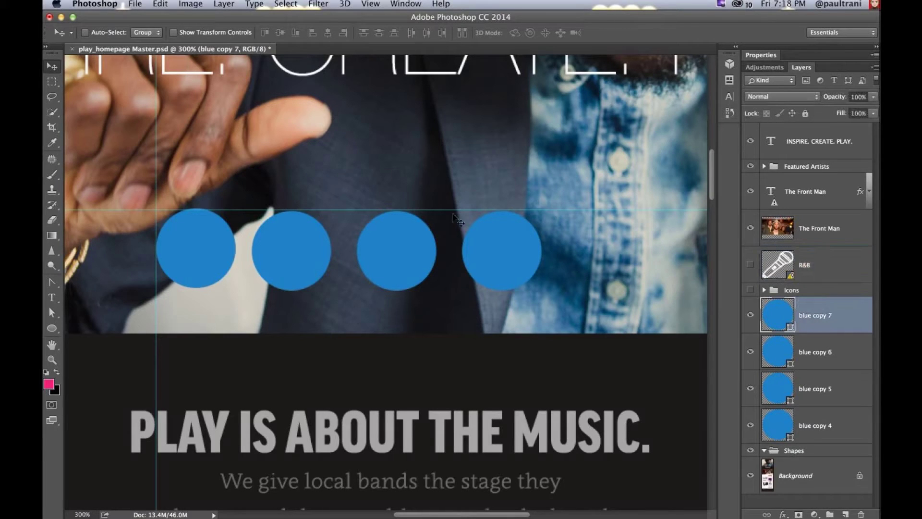
left_click(847, 398, "shift")
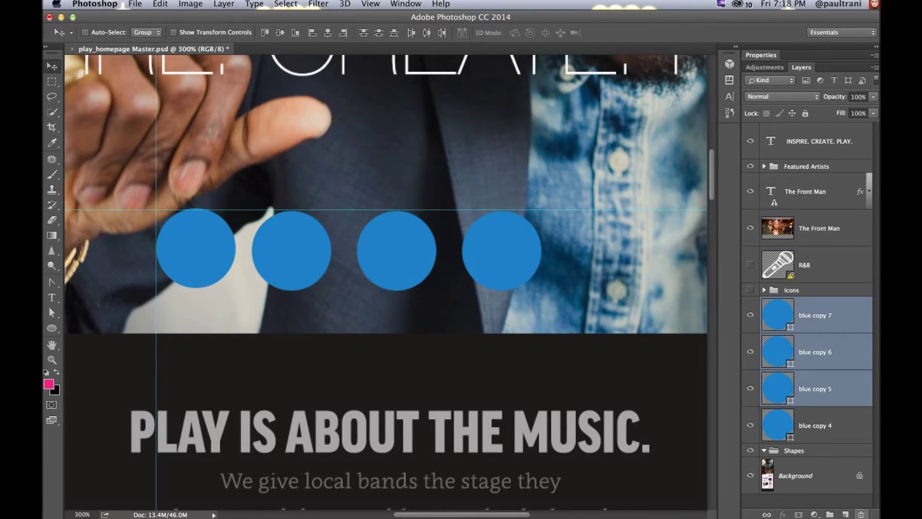
left_click(862, 514)
left_click_drag(806, 327, 846, 510)
left_click_drag(199, 257, 556, 259)
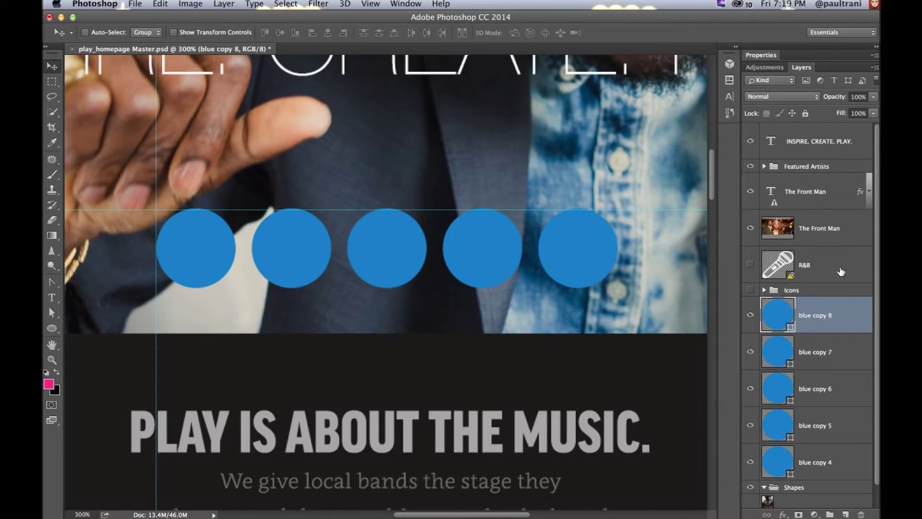
Step: Move the linked R&B microphone icon onto the third circle, then delete the R&B layer
left_click(750, 265)
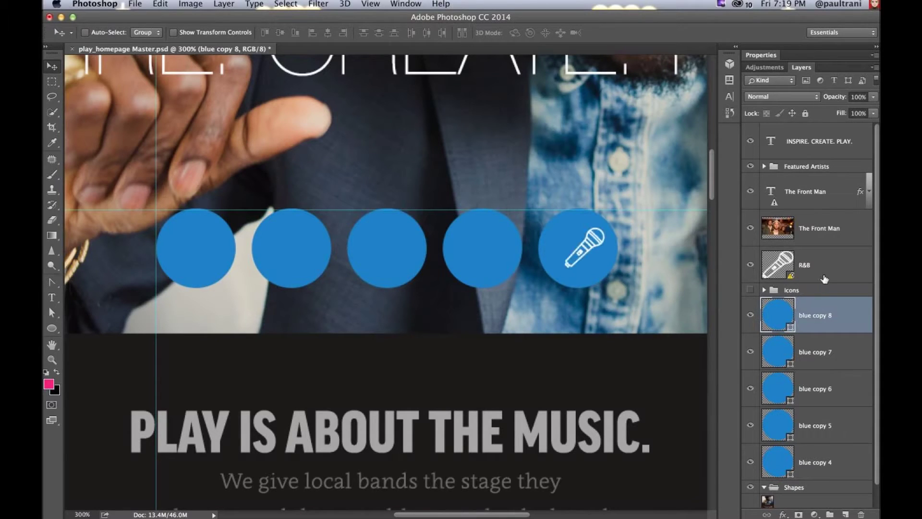
left_click(821, 276)
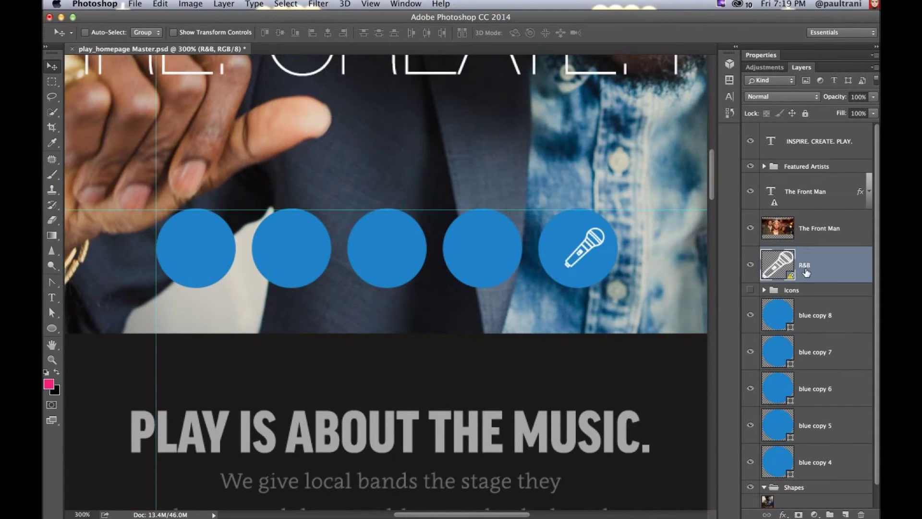
double_click(797, 56)
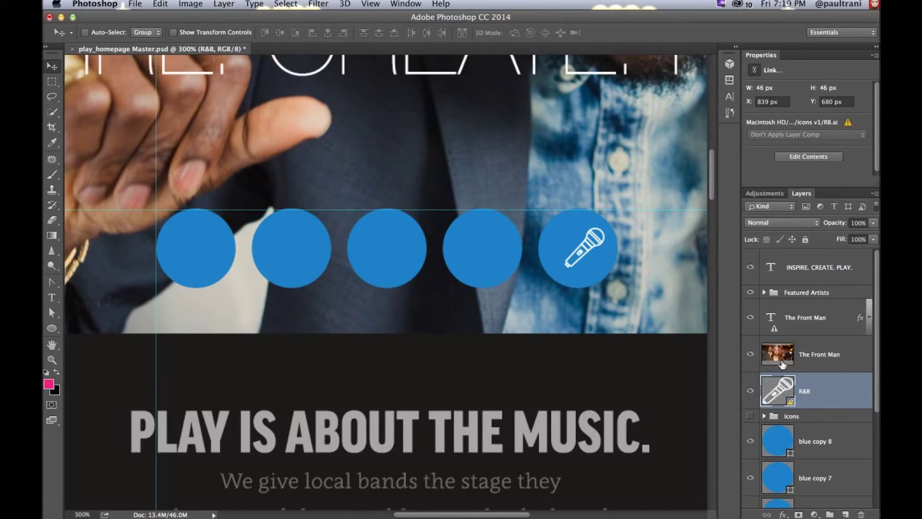
scroll(782, 364, "down", 4)
scroll(782, 364, "up", 4)
scroll(655, 304, "up", 1)
left_click_drag(569, 281, 366, 281)
left_click(858, 511)
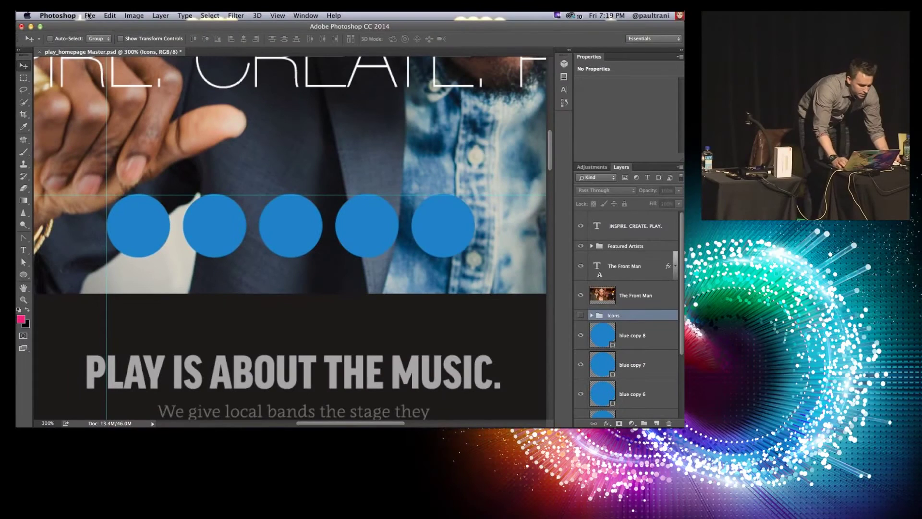
Step: Place Indie.ai as a linked smart object, shrink it, and centre it on the middle circle
left_click(90, 15)
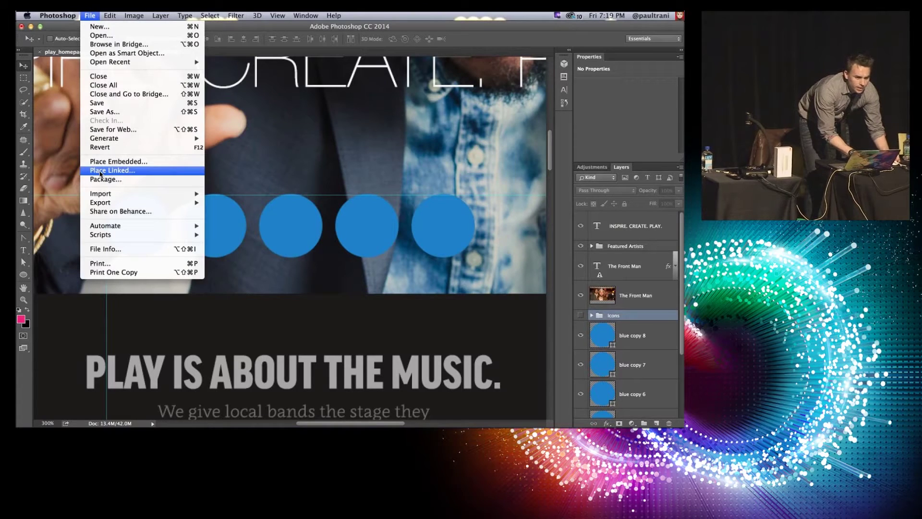
left_click(100, 171)
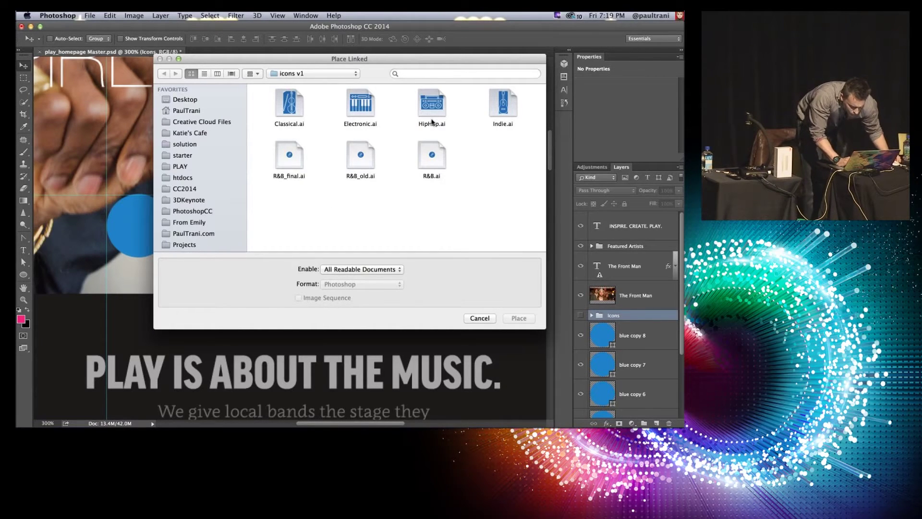
left_click(508, 110)
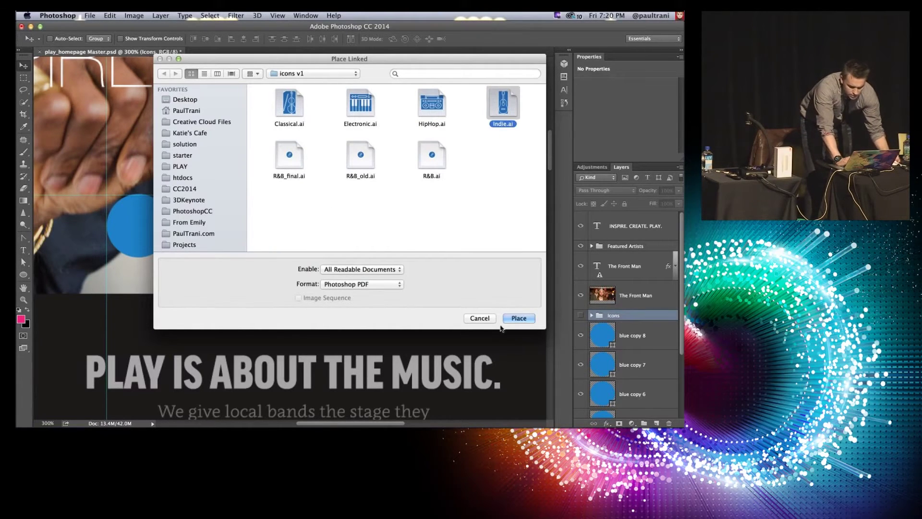
left_click(524, 321)
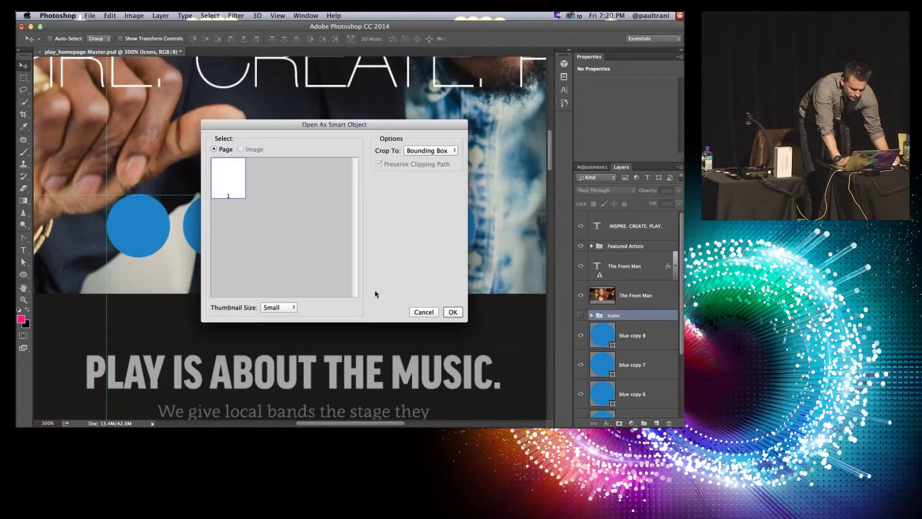
left_click(452, 312)
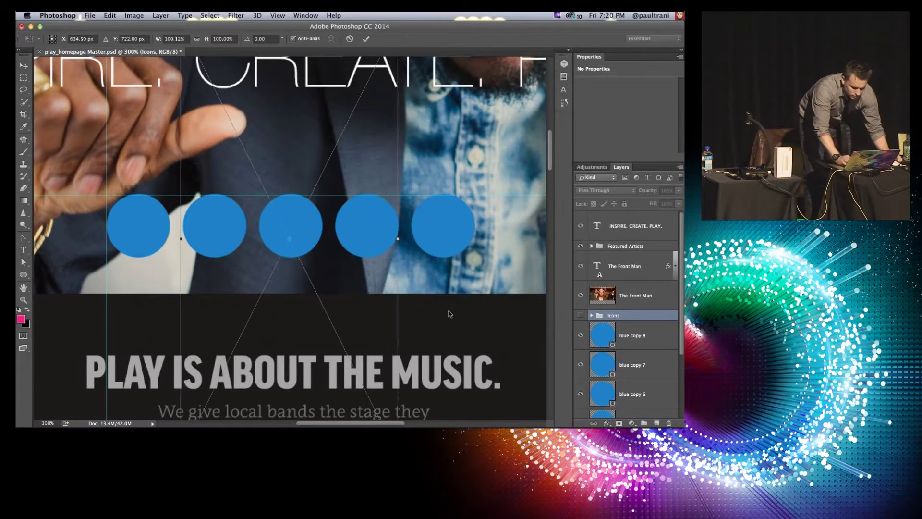
key("super+minus")
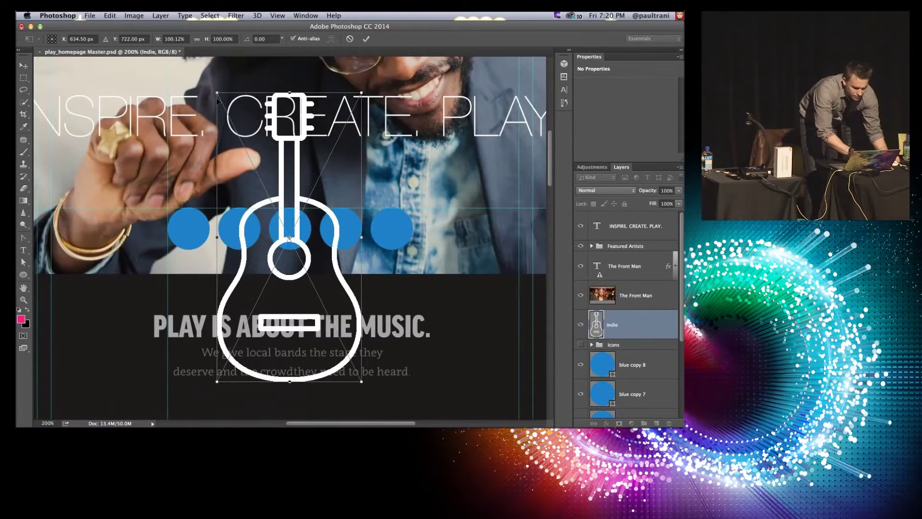
left_click_drag(229, 128, 230, 130)
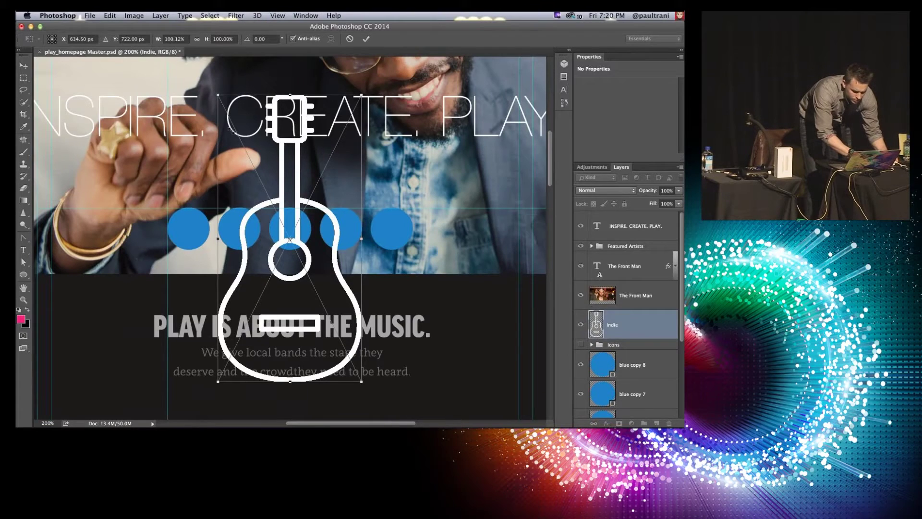
left_click_drag(218, 95, 298, 225)
key("Return")
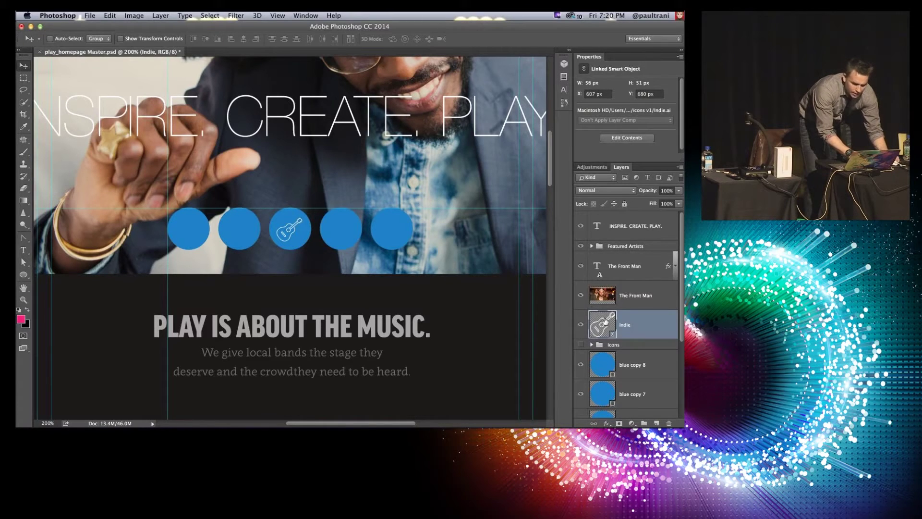
Step: In Illustrator, unlock Layer 1, show the circle, and swap the guitar to a 2 pt stroke
double_click(603, 323)
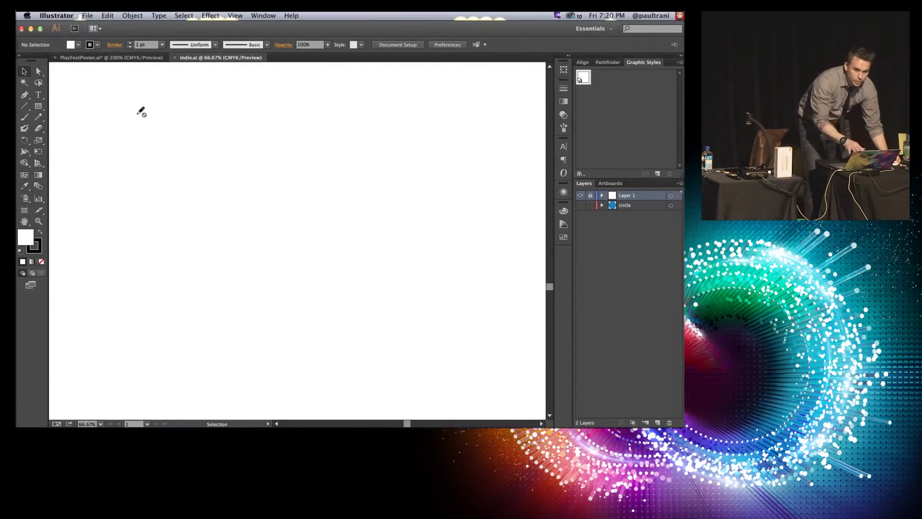
left_click(590, 195)
left_click(581, 206)
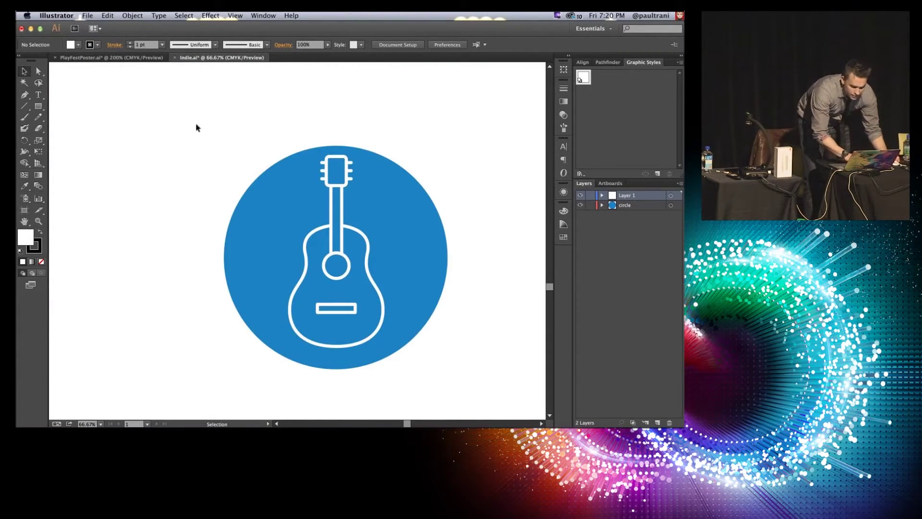
left_click(370, 329)
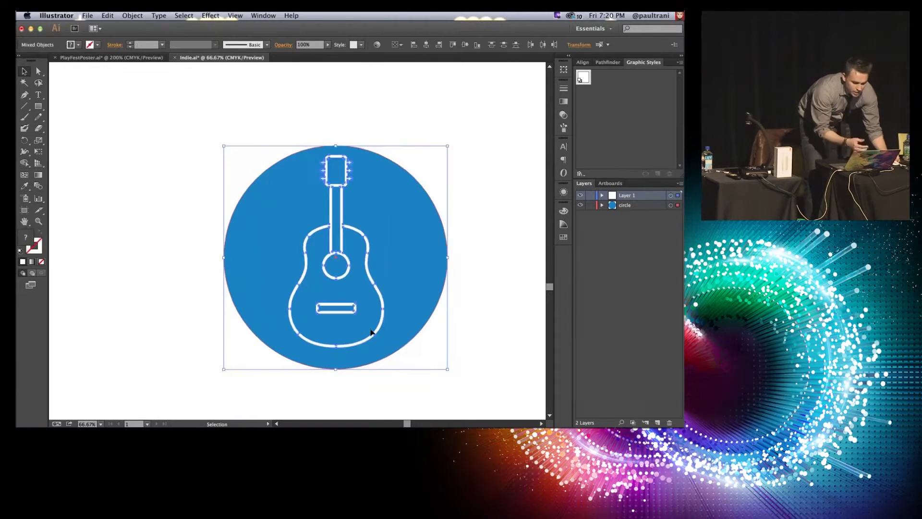
left_click(184, 227)
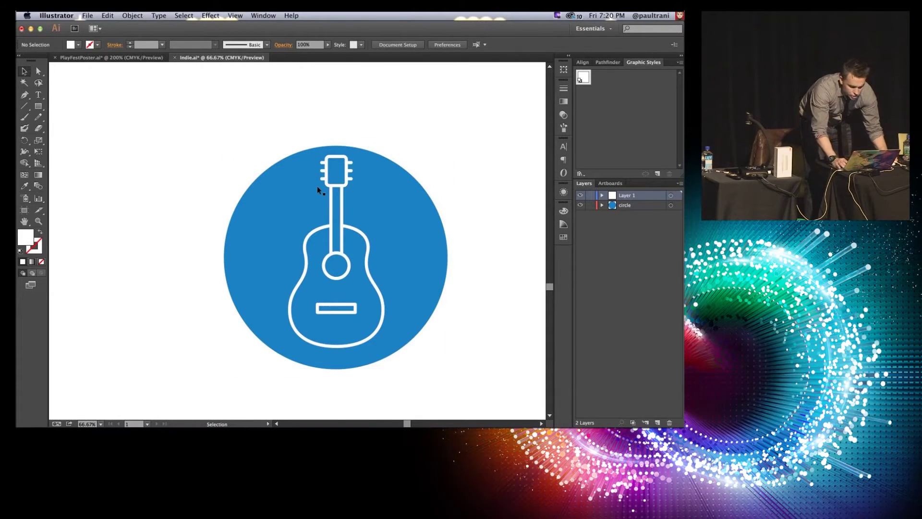
left_click(331, 197)
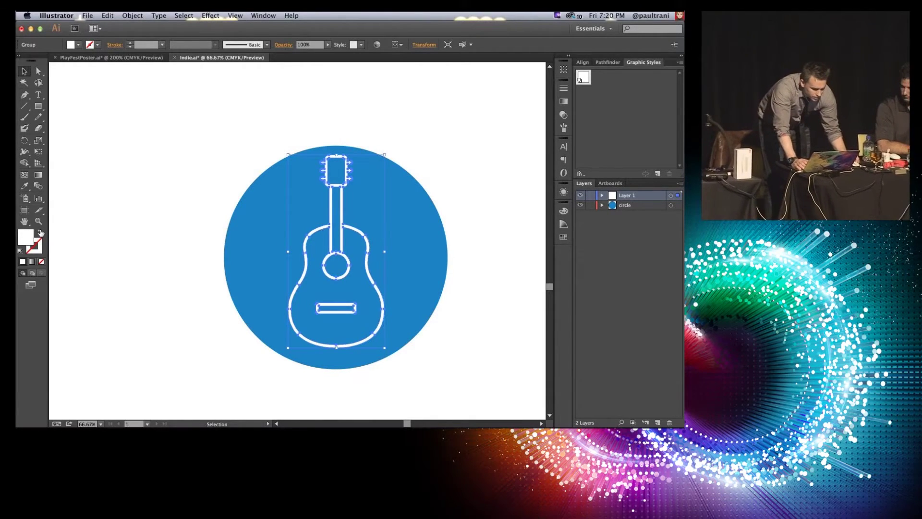
left_click(41, 233)
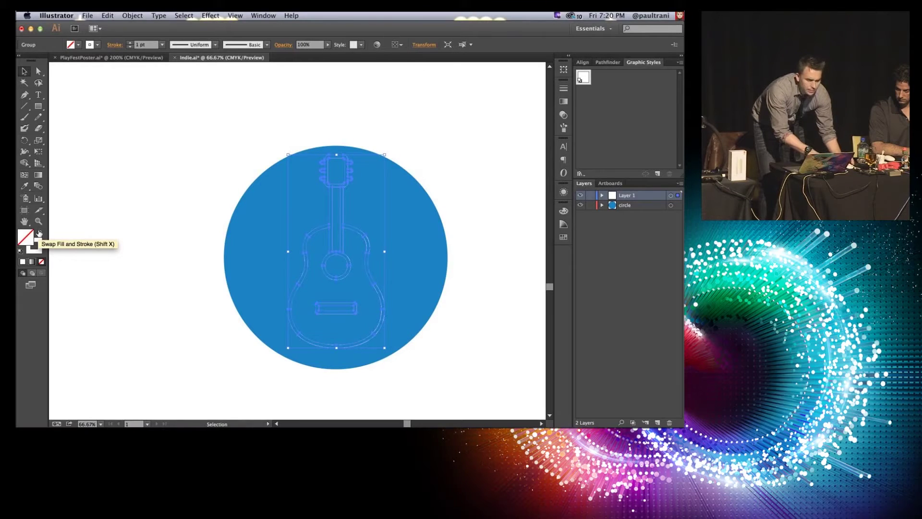
left_click(132, 43)
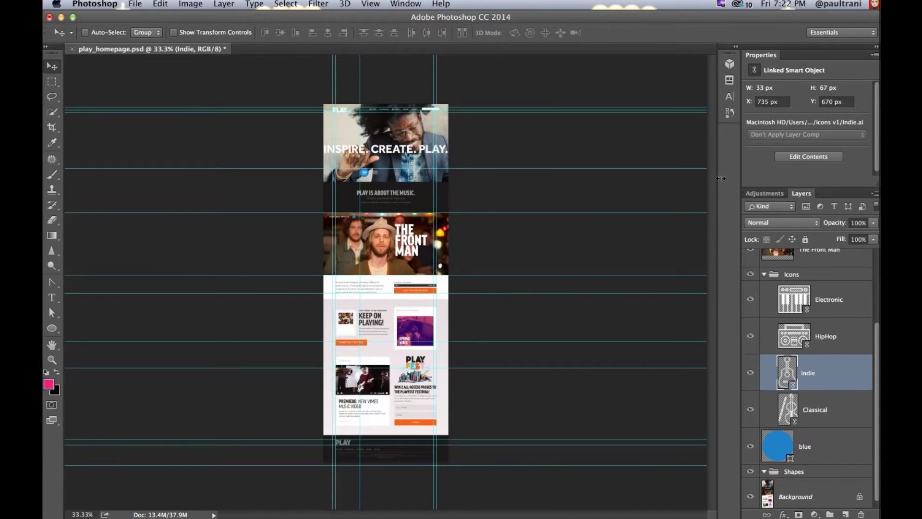
Step: Zoom in on the play_homepage hero genre icons, then scroll back to the page top
key("super+plus")
key("super+plus")
key("super+plus")
key("super+plus")
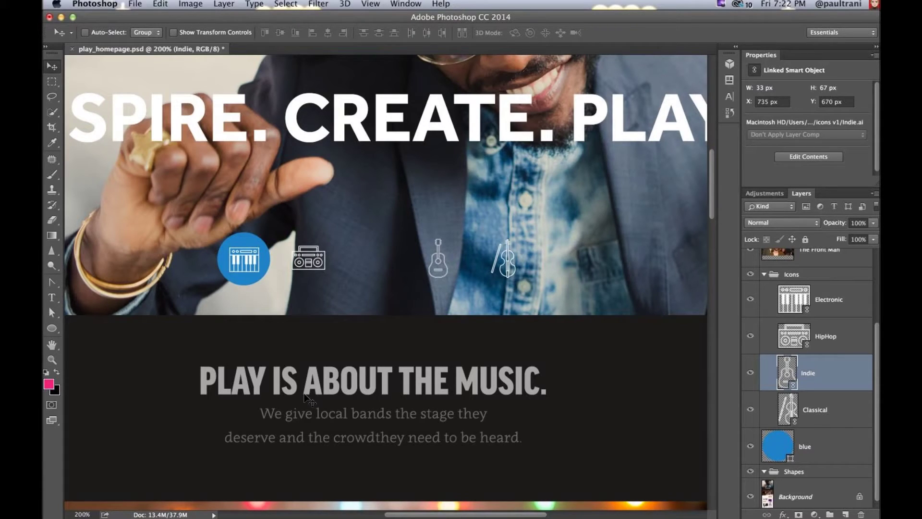
scroll(307, 399, "up", 10)
mouse_move(262, 508)
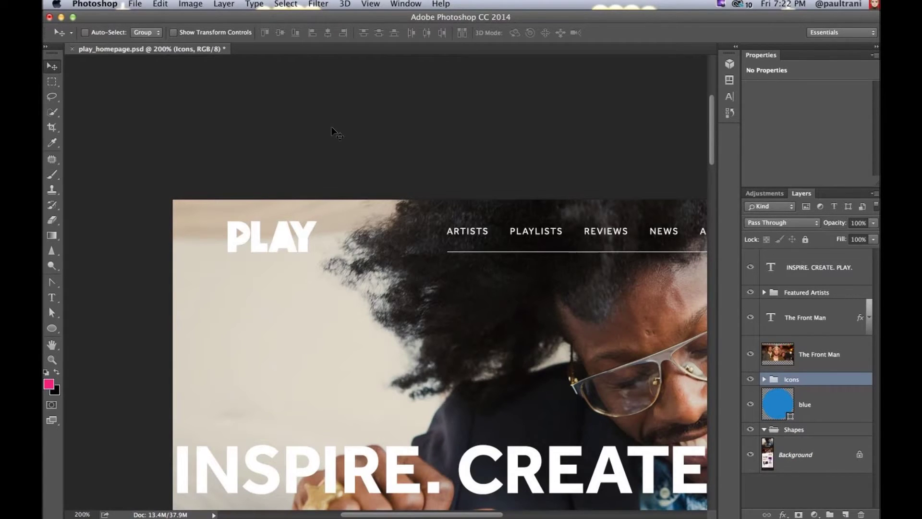
Step: Close play_homepage.psd without saving, reopen it from Finder, and hide the guides
key("super+w")
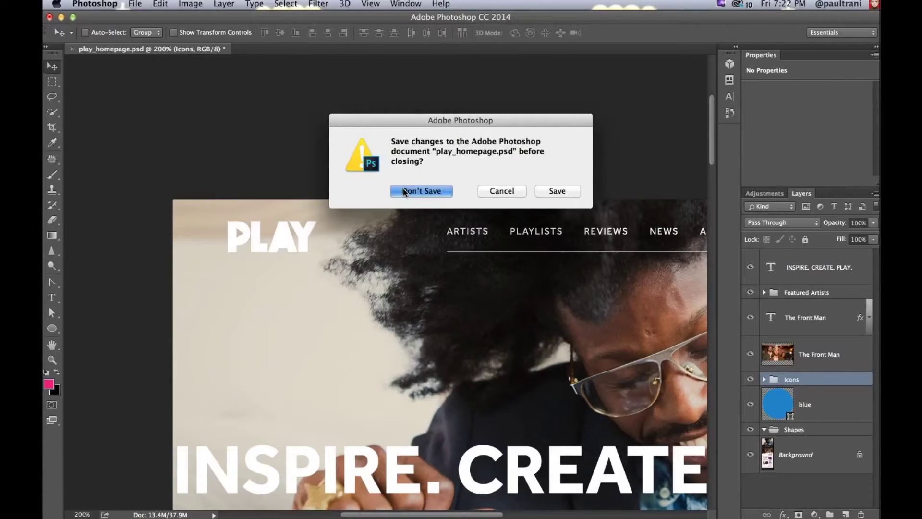
left_click(405, 191)
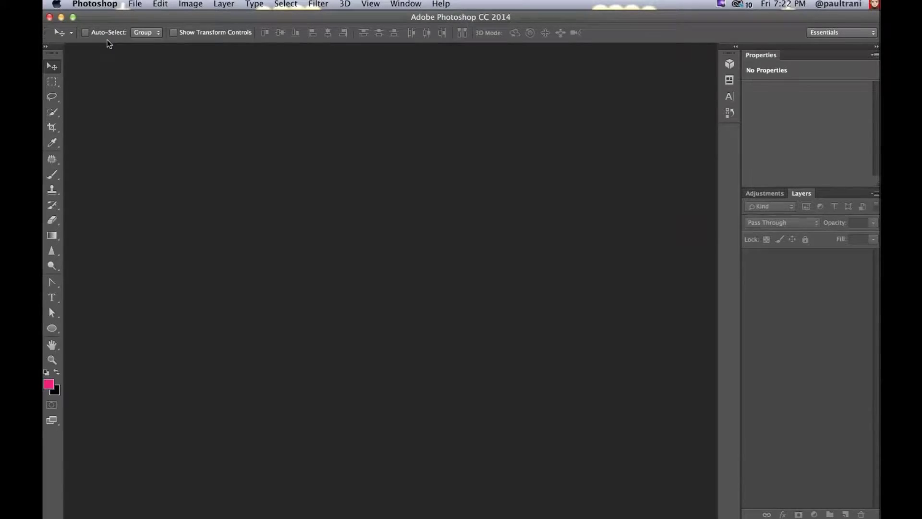
key("super+Tab")
double_click(219, 161)
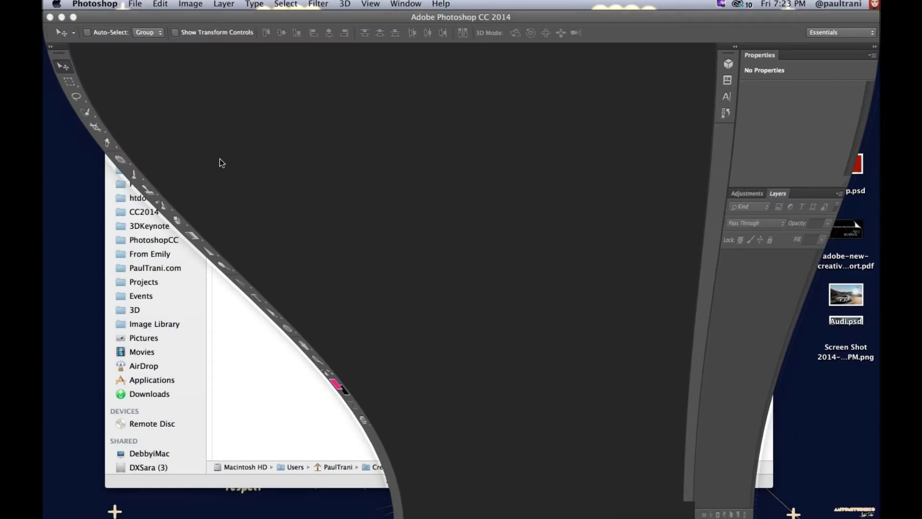
key("super+semicolon")
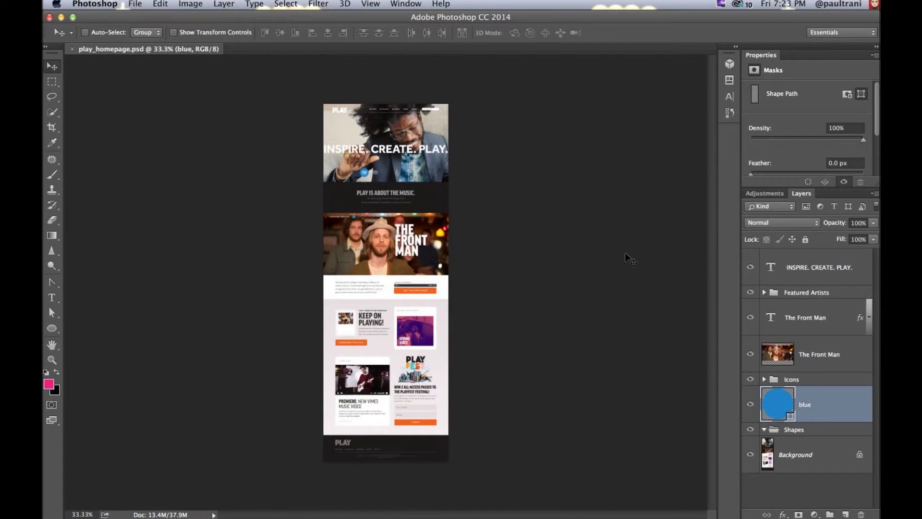
Step: Zoom to The Front Man photo, hide the Background layer, and duplicate The Front Man layer
key("super+equal")
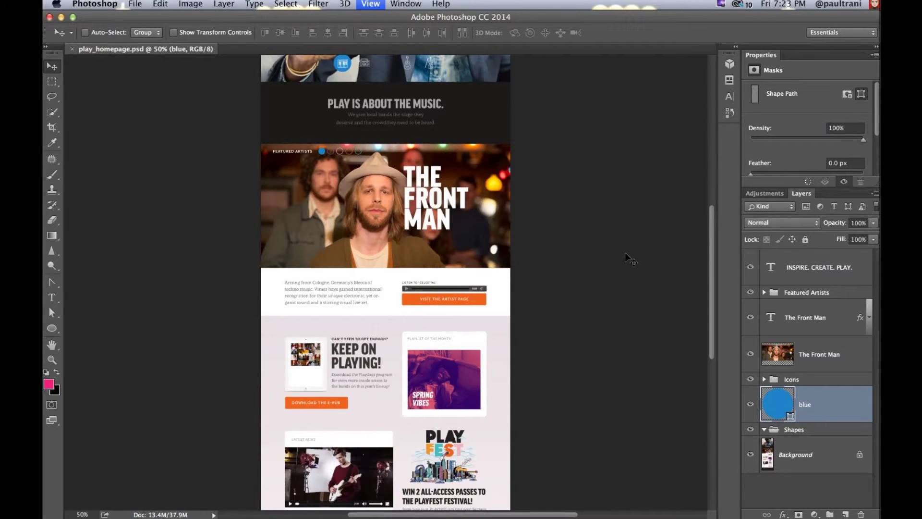
key("super+equal")
key("super+equal")
key("super+equal")
scroll(634, 310, "up", 3)
left_click(634, 309, "super")
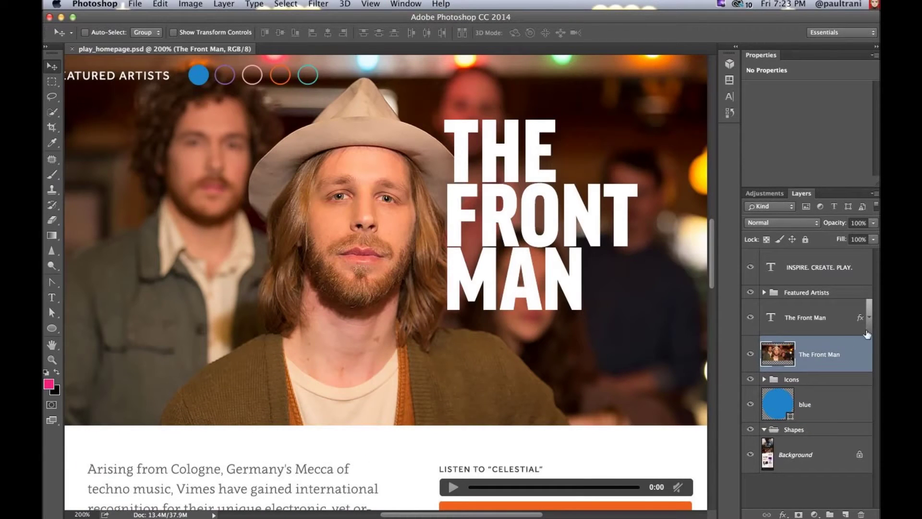
left_click(750, 353)
left_click(751, 354)
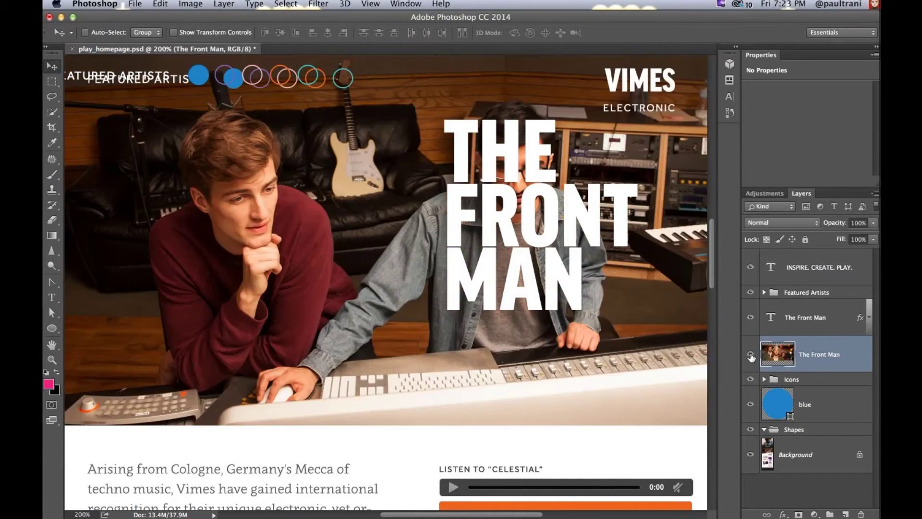
left_click(750, 454)
left_click(749, 354)
left_click(750, 354)
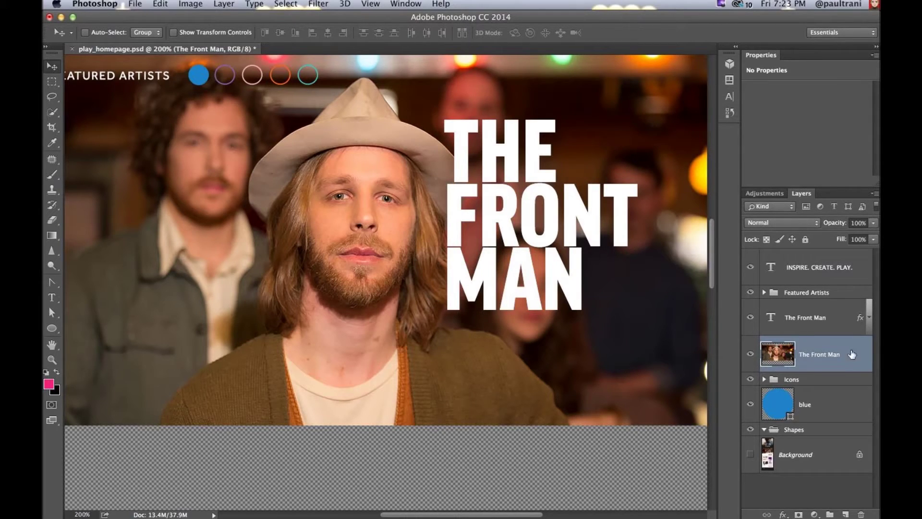
key("super+j")
Step: Move The Front Man copy above the headline text layer and toggle its visibility to compare
left_click_drag(791, 355, 791, 312)
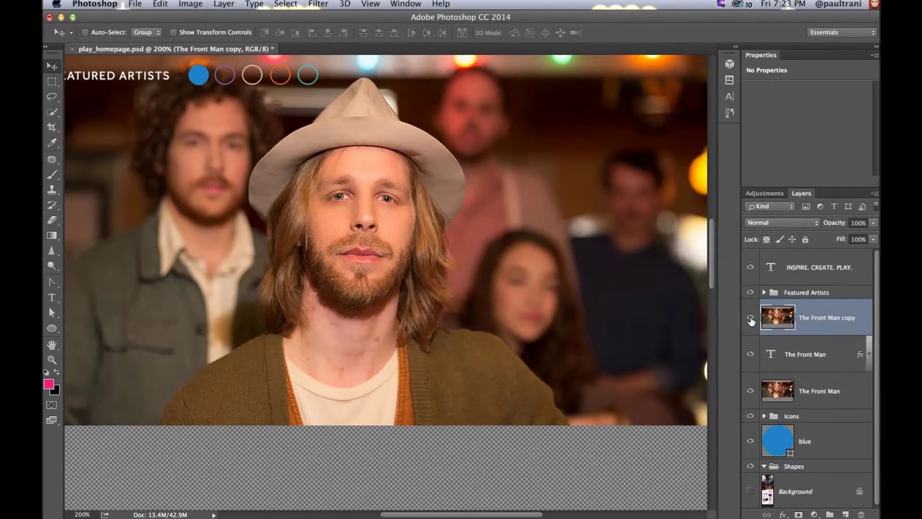
left_click(751, 320)
left_click(751, 320)
Step: Quick-select the man's hat and face and mask the copy, then undo the mask and deselect
left_click(51, 113)
mouse_move(375, 134)
left_mouse_down()
mouse_move(410, 216)
mouse_move(426, 180)
mouse_move(430, 257)
mouse_move(387, 310)
left_mouse_up()
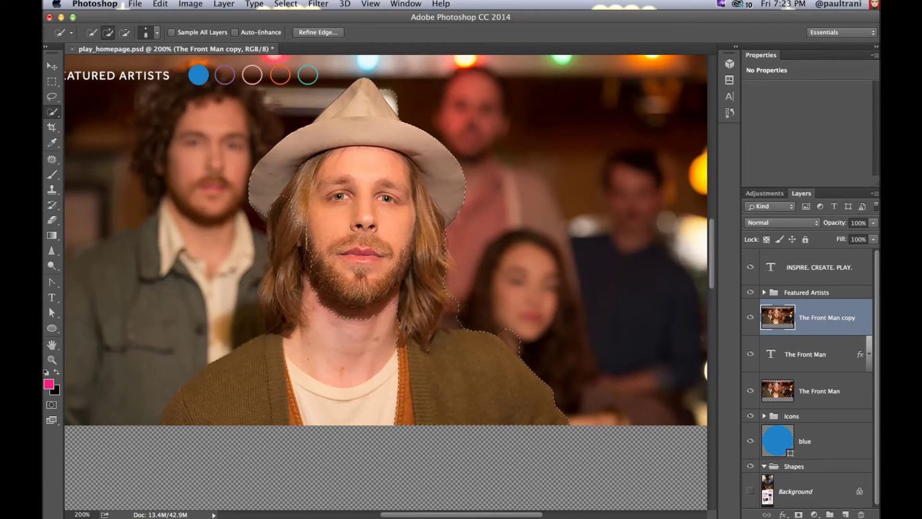
left_click(799, 514)
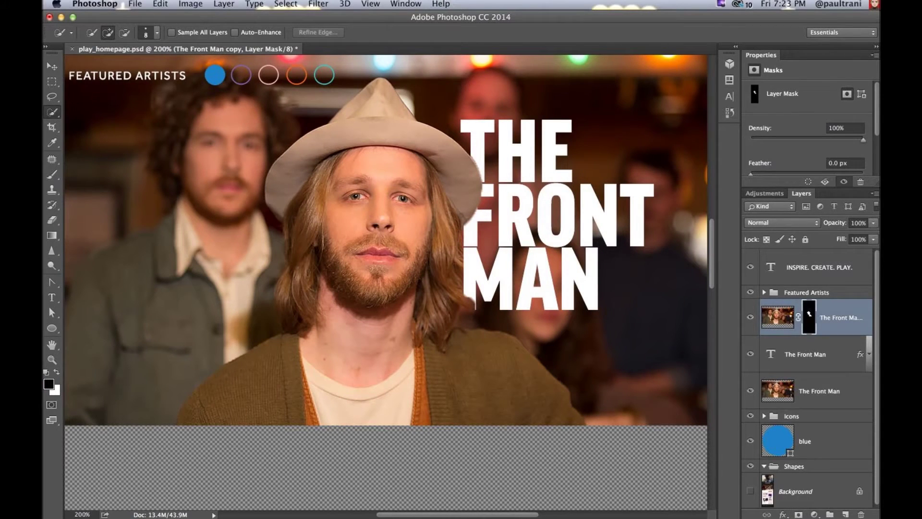
key("super+z")
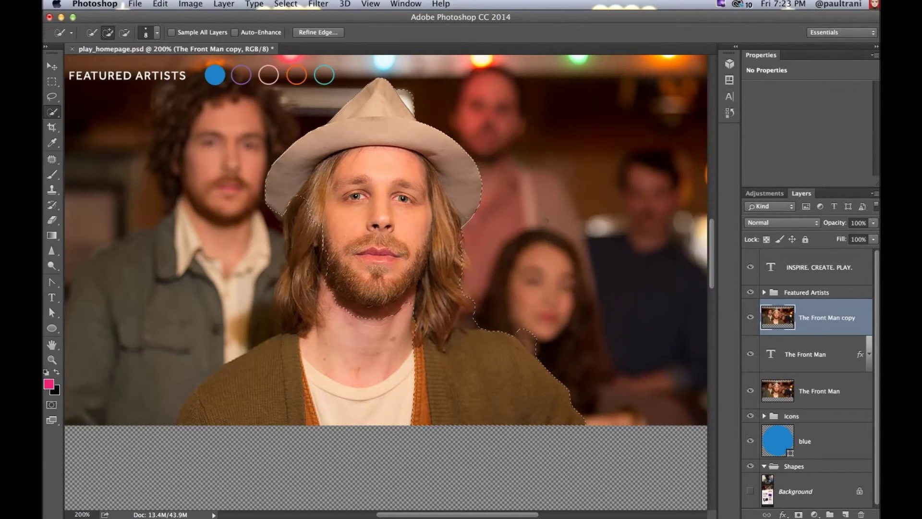
key("super+d")
Step: Try a new Quick Selection from the man's hat down his hair, then deselect it
left_click_drag(377, 112, 361, 127)
mouse_move(326, 173)
left_mouse_down()
mouse_move(312, 186)
mouse_move(302, 264)
mouse_move(269, 297)
mouse_move(278, 336)
left_mouse_up()
key("super+d")
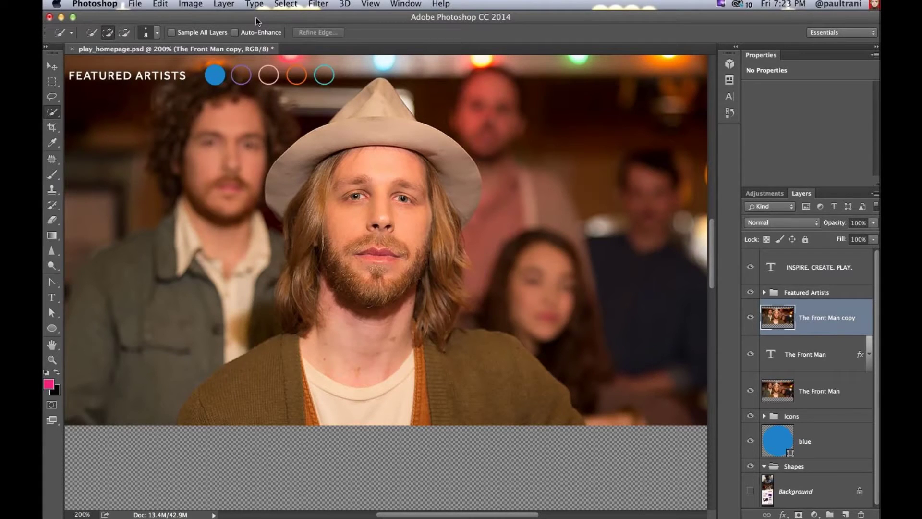
left_click(286, 4)
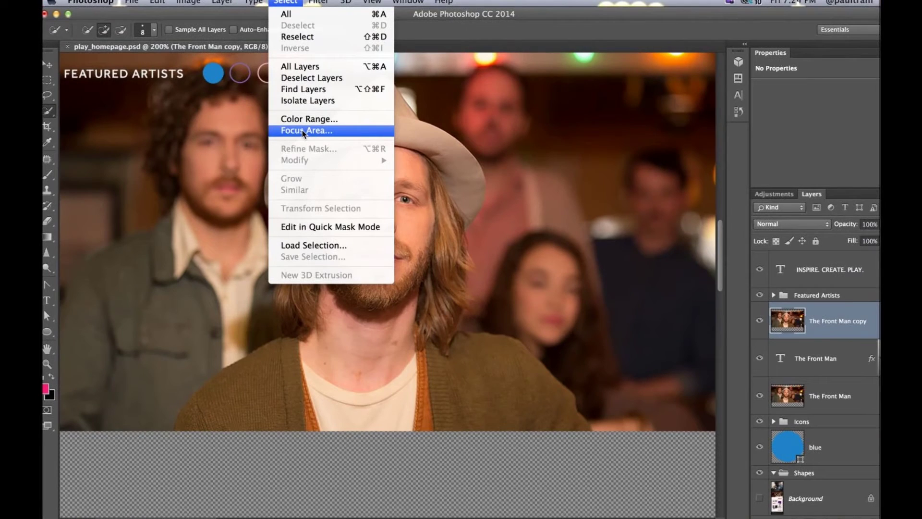
Step: Choose Select > Focus Area to preview the in-focus man isolated on black
left_click(303, 131)
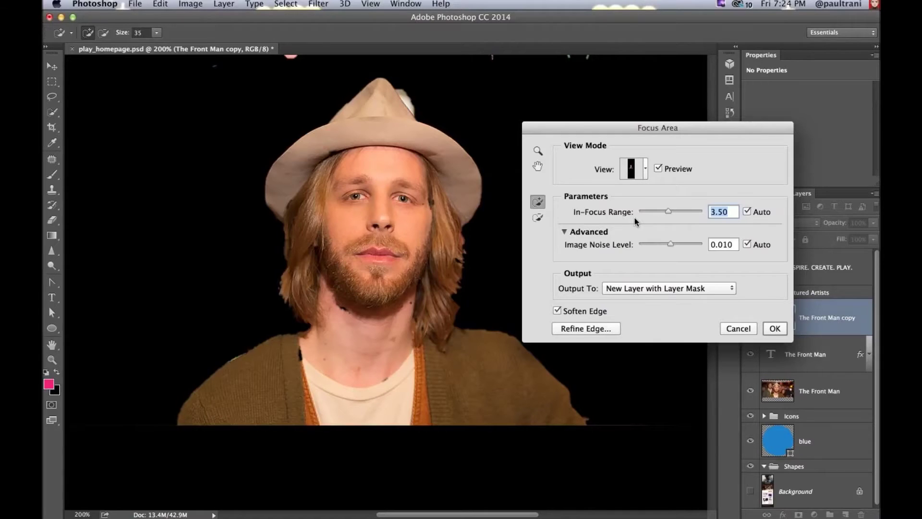
Step: Raise In-Focus Range to 6.14, refine the right hair edge, and output a new masked layer
left_click_drag(668, 212, 691, 212)
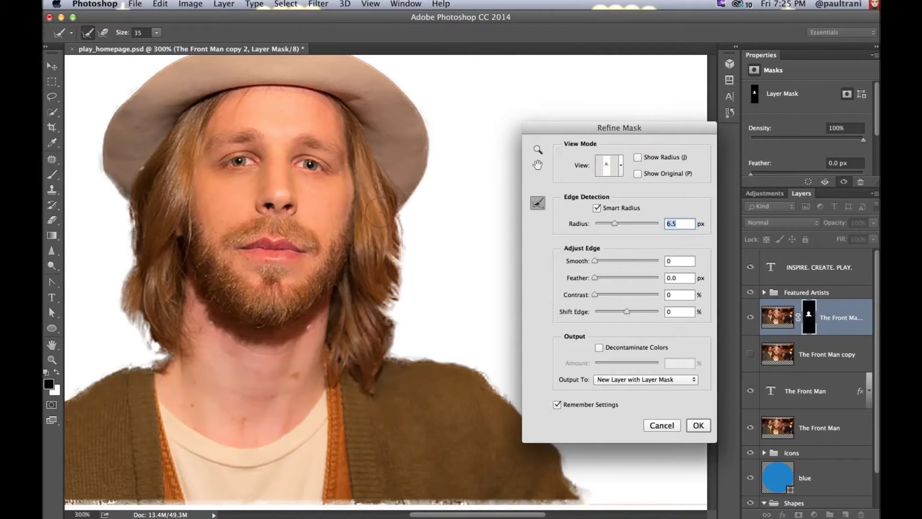
left_click_drag(403, 209, 393, 358)
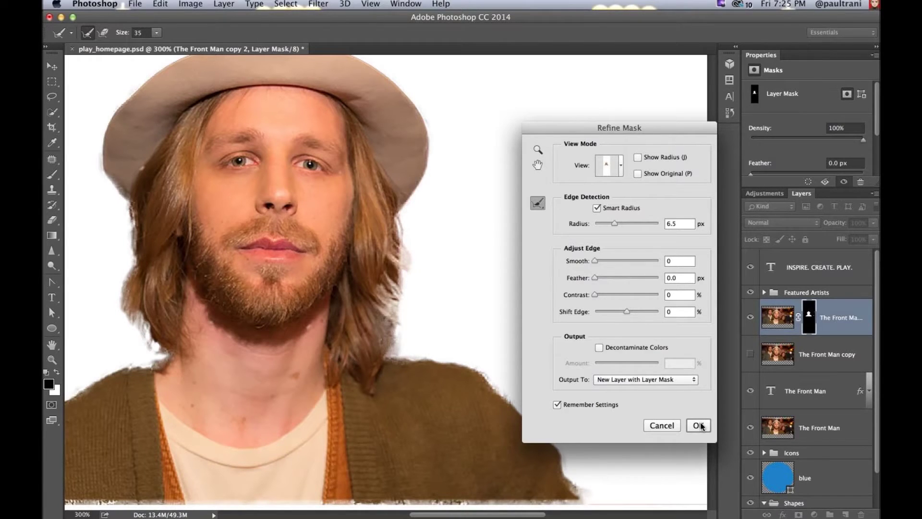
left_click(699, 425)
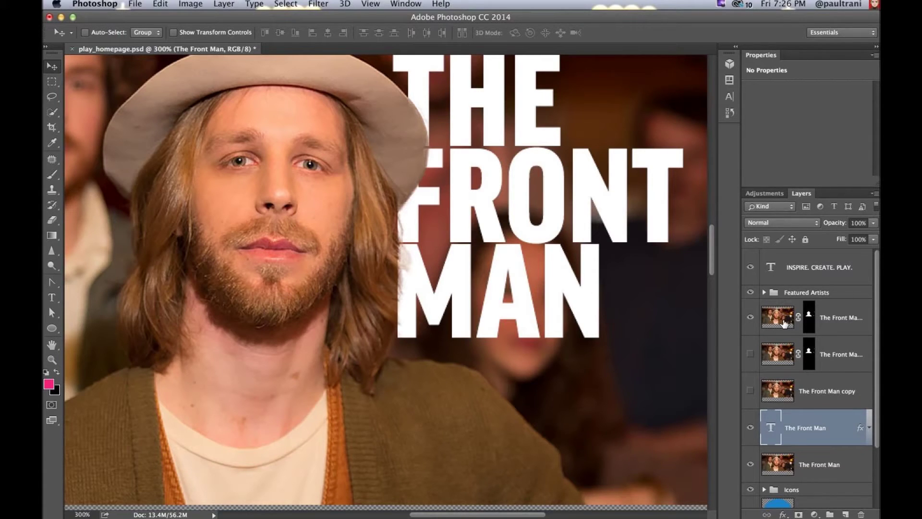
Step: Select the new masked The Front Man copy 3 layer and pick the Rectangular Marquee tool
left_click(822, 322)
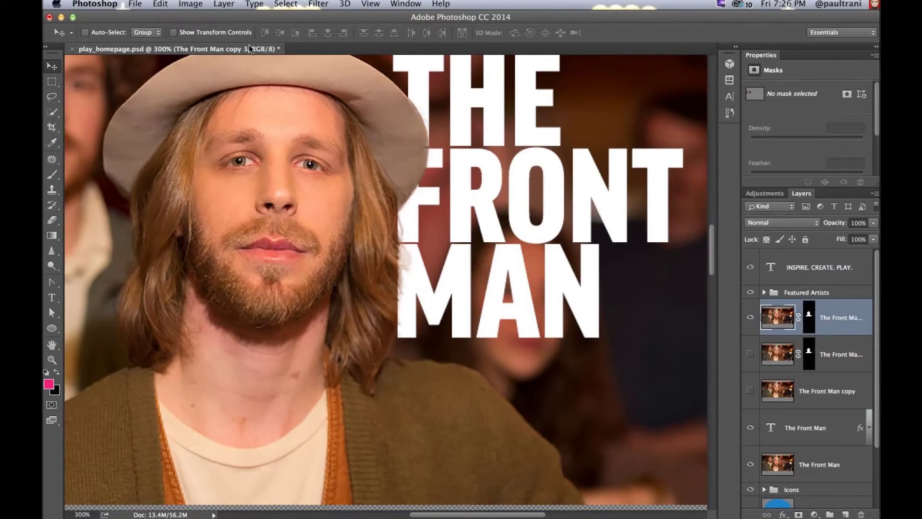
left_click(53, 82)
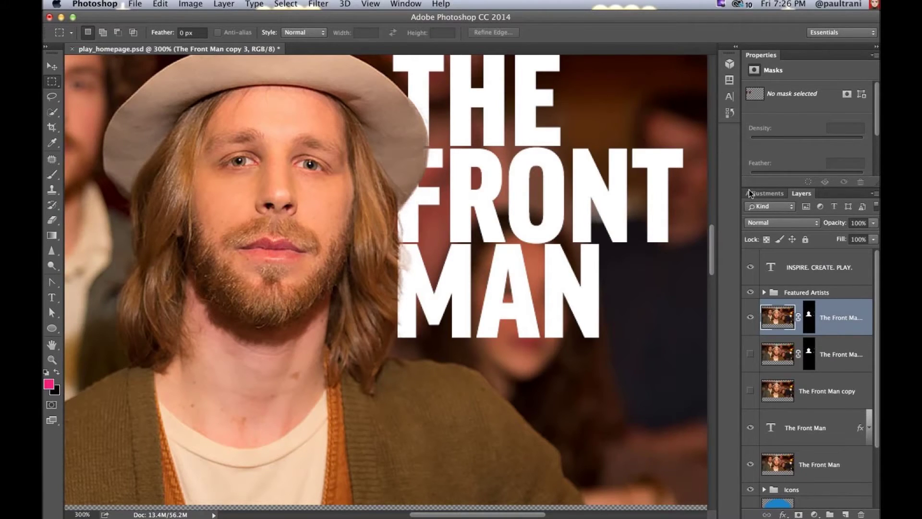
Step: Drag the right panel dock wider to read The Front Man copy 2 and copy 3 names
left_click_drag(742, 164, 706, 163)
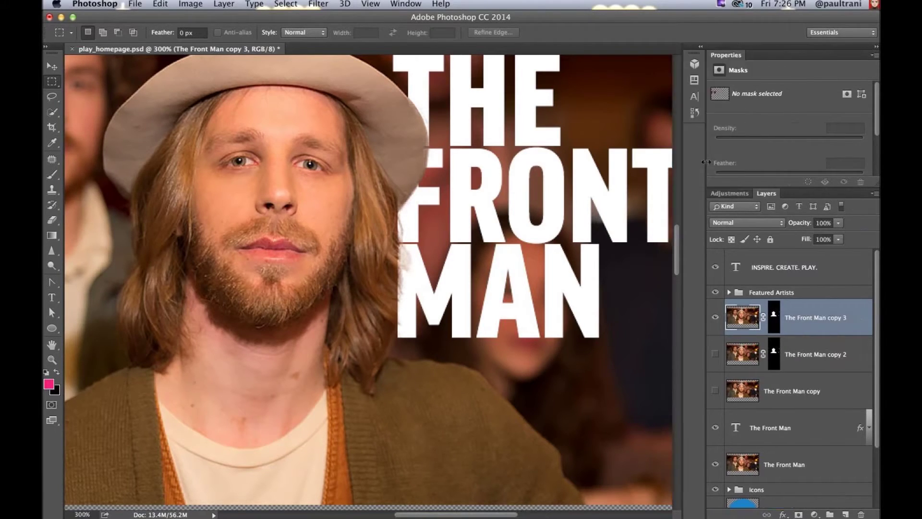
scroll(733, 371, "down", 3)
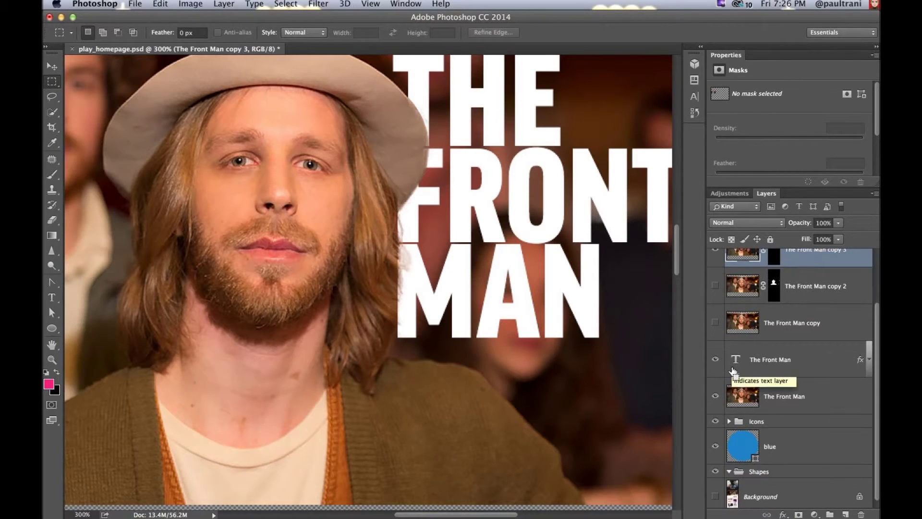
key("super+semicolon")
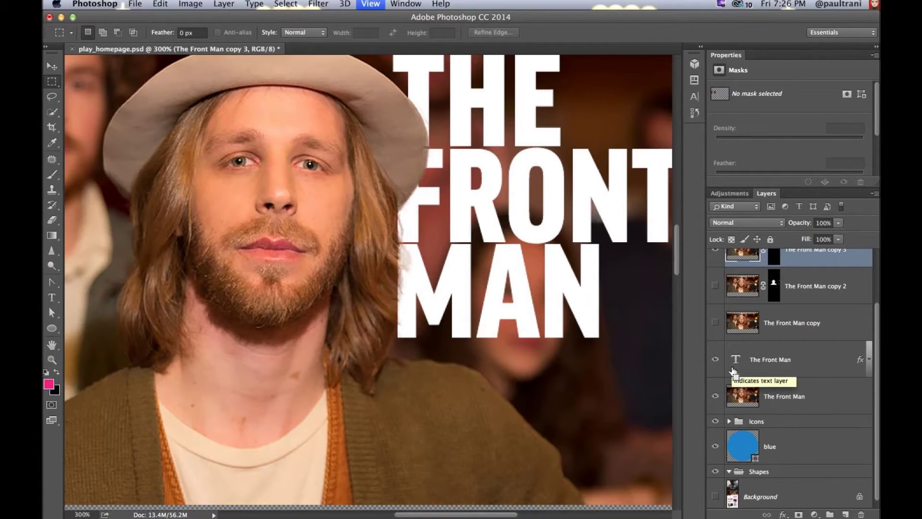
Step: Fit the document on screen, make the Background layer visible, and zoom back in to 200%
key("super+0")
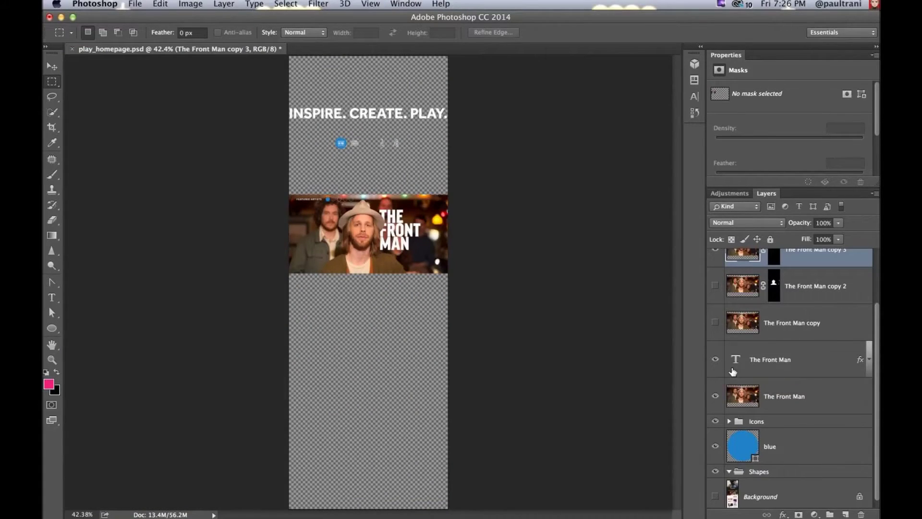
left_click(715, 496)
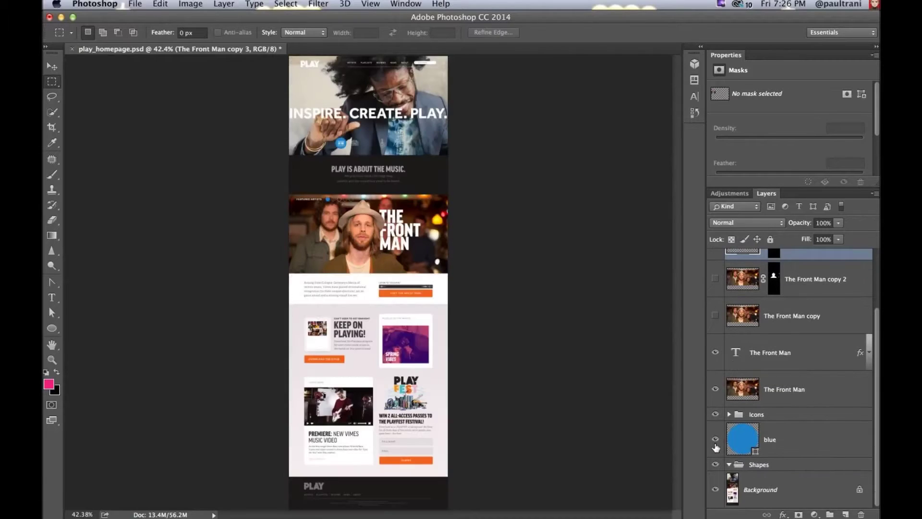
scroll(716, 448, "up", 3)
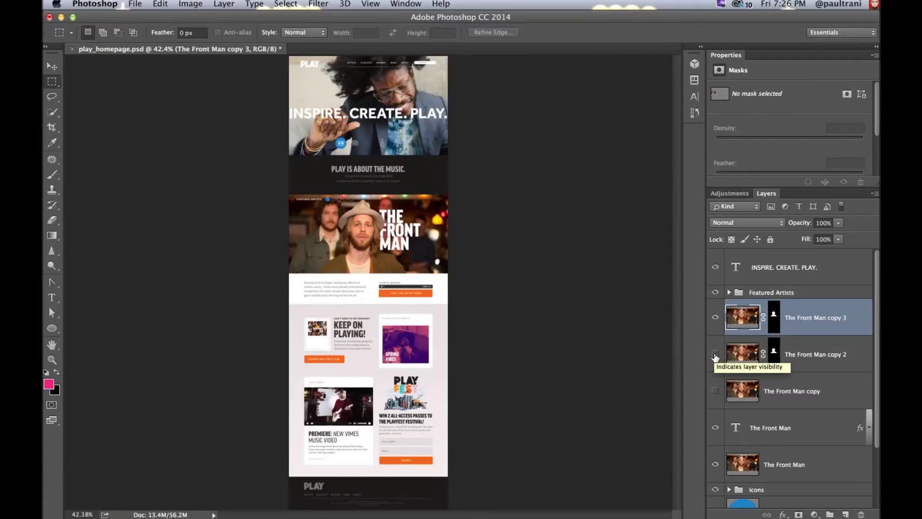
key("super+plus")
key("super+plus")
key("super+plus")
key("super+plus")
scroll(730, 380, "down", 2)
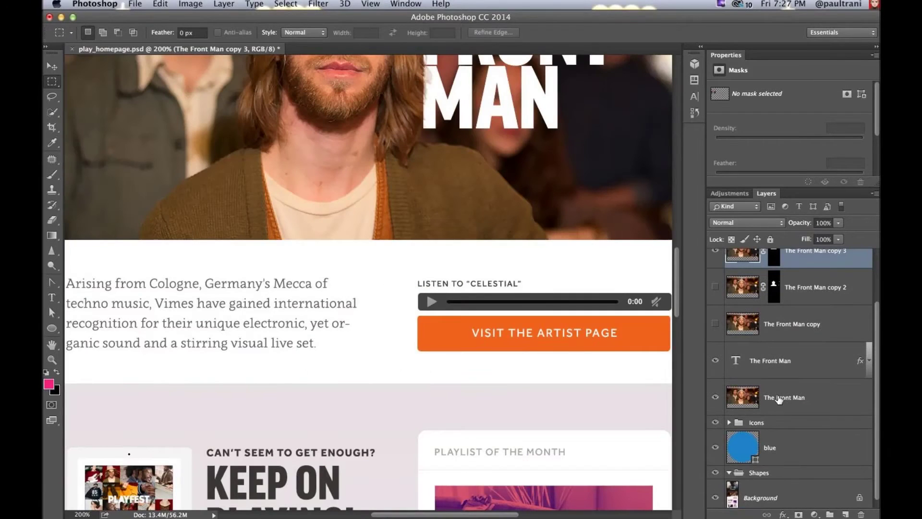
Step: Expand the Icons group and select the Electronic icon layer
left_click(729, 423)
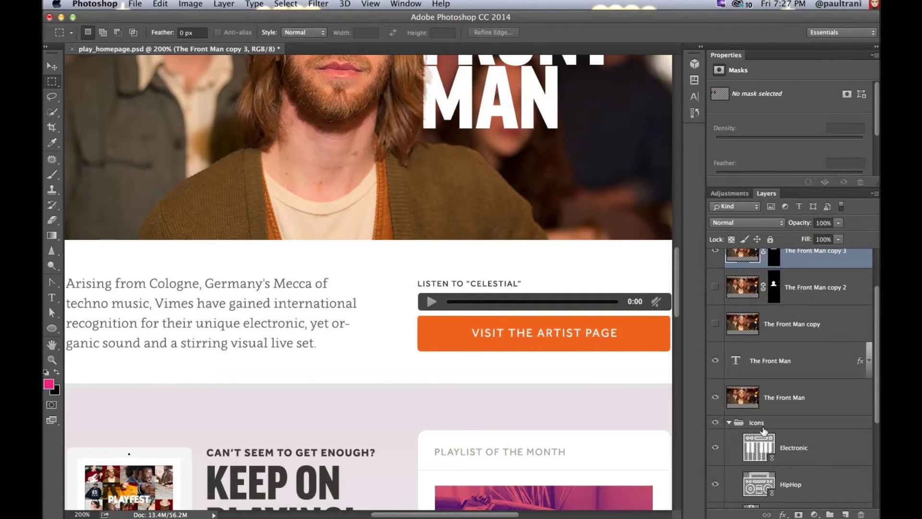
scroll(813, 441, "down", 3)
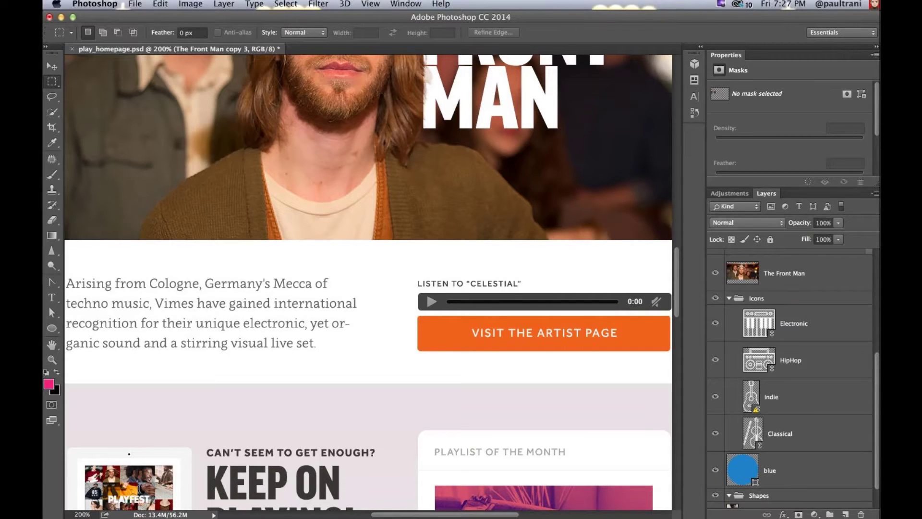
left_click(801, 327)
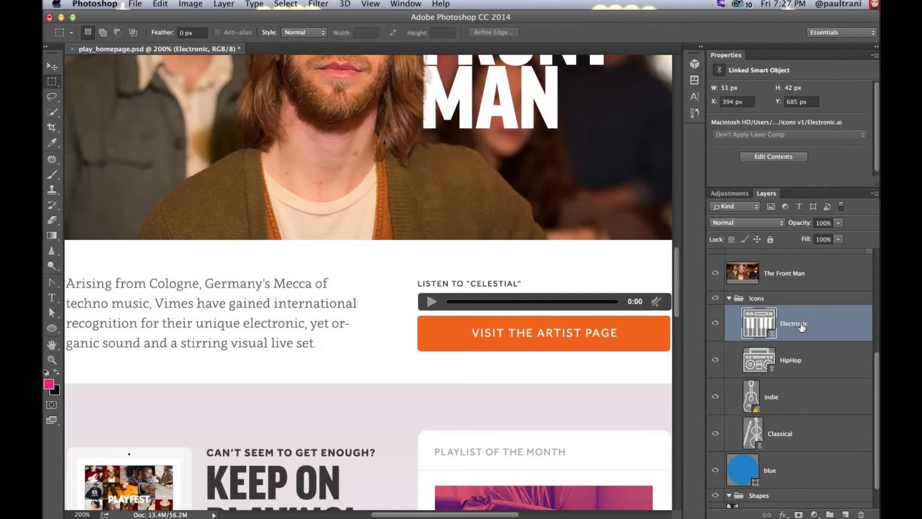
Step: Append .png to the icon layer names, starting with Electronic.png, and select Classical.png
double_click(801, 326)
type("png")
key("Return")
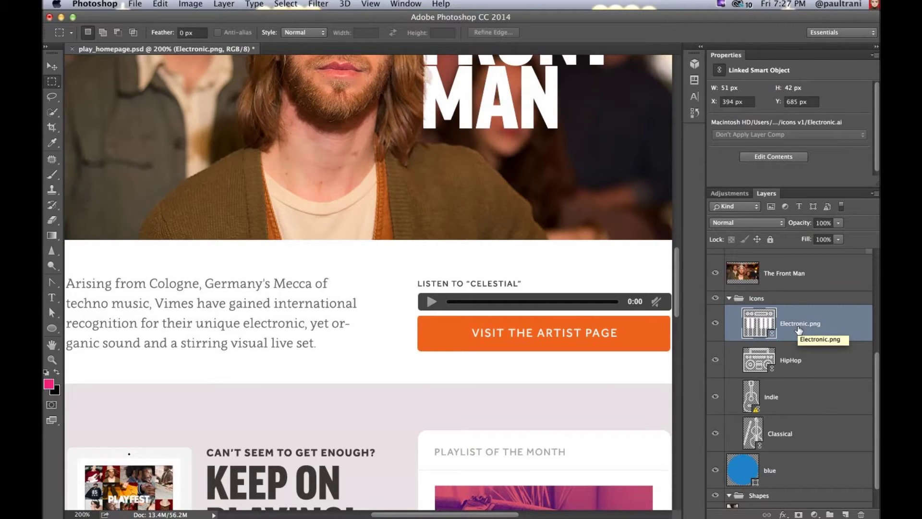
left_click(775, 435)
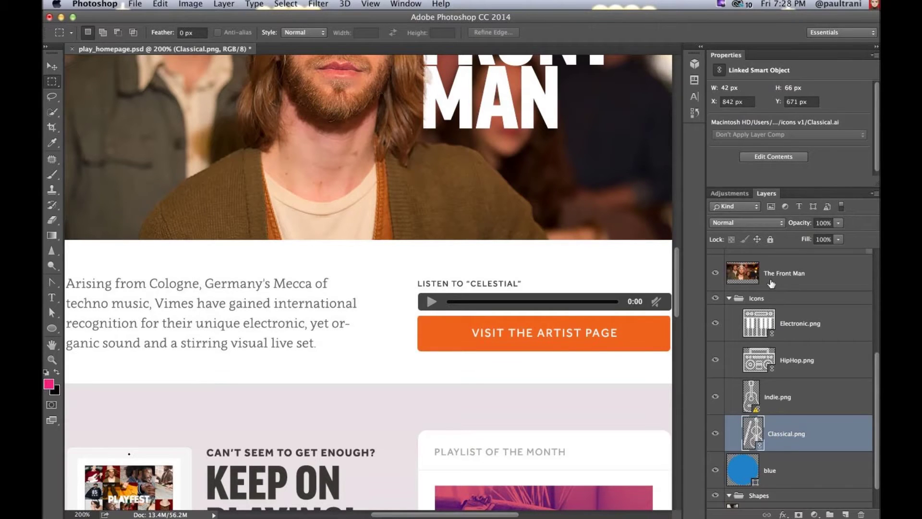
scroll(788, 288, "up", 3)
scroll(807, 293, "up", 2)
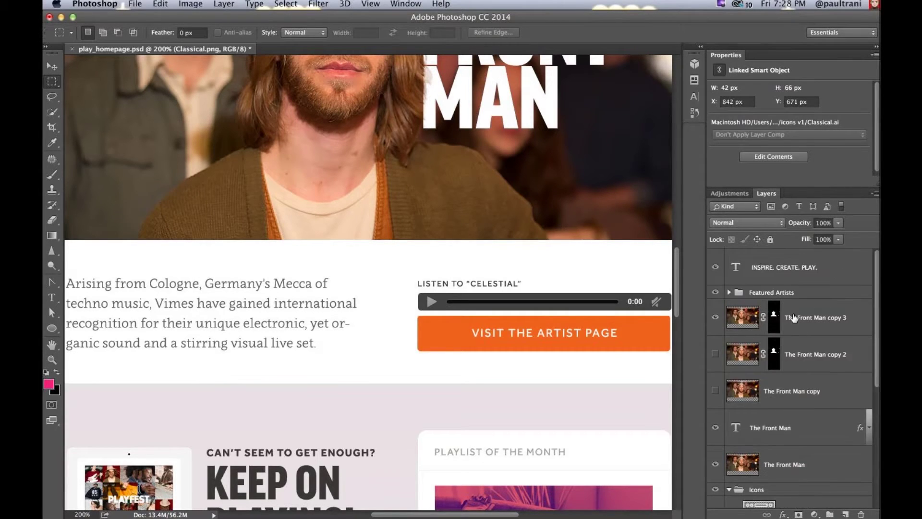
Step: Group the selected Front Man layers into a new group named frontman.jpg
left_click(794, 318, "shift")
right_click(821, 300)
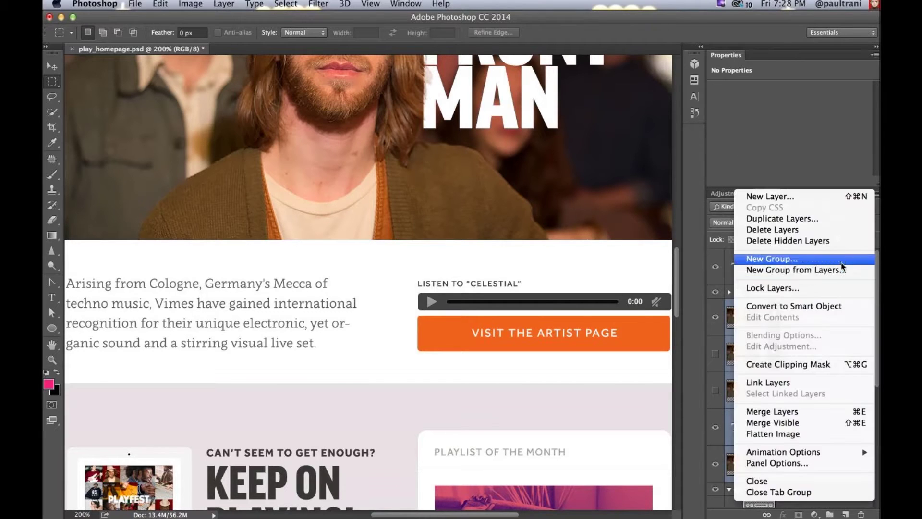
left_click(842, 270)
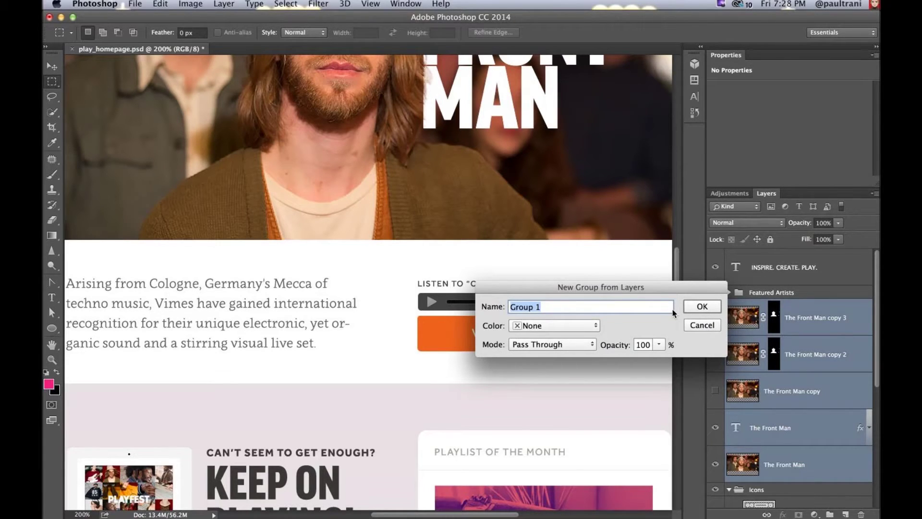
key("super+v")
left_click(714, 309)
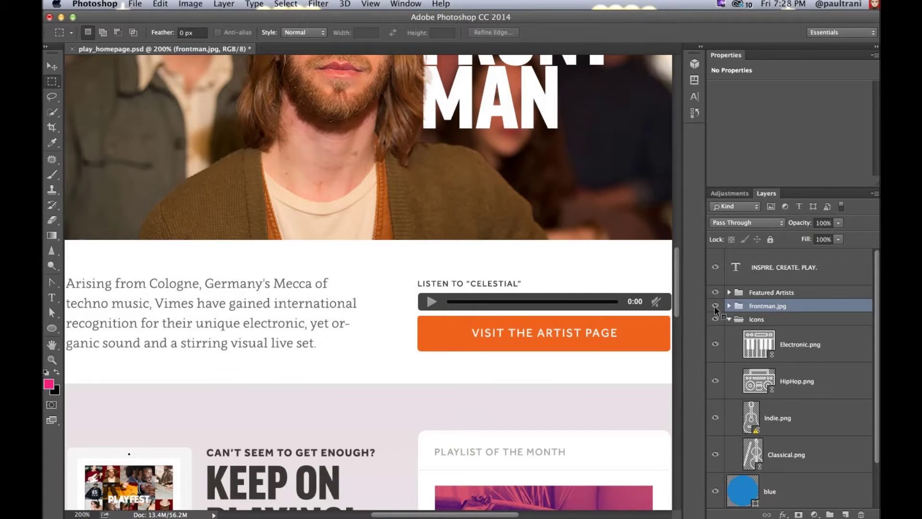
left_click(135, 4)
mouse_move(216, 157)
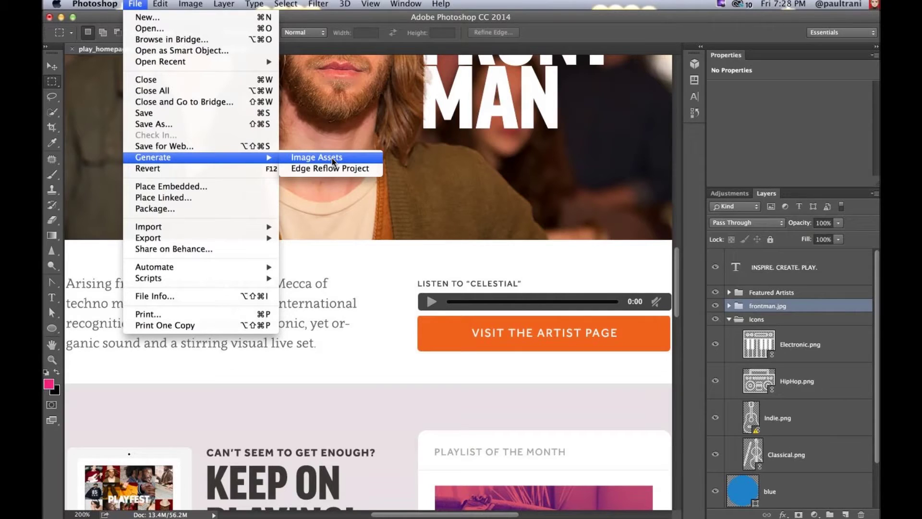
Step: Generate image assets and open play_homepage-assets in Finder to inspect Classical.png
left_click(332, 157)
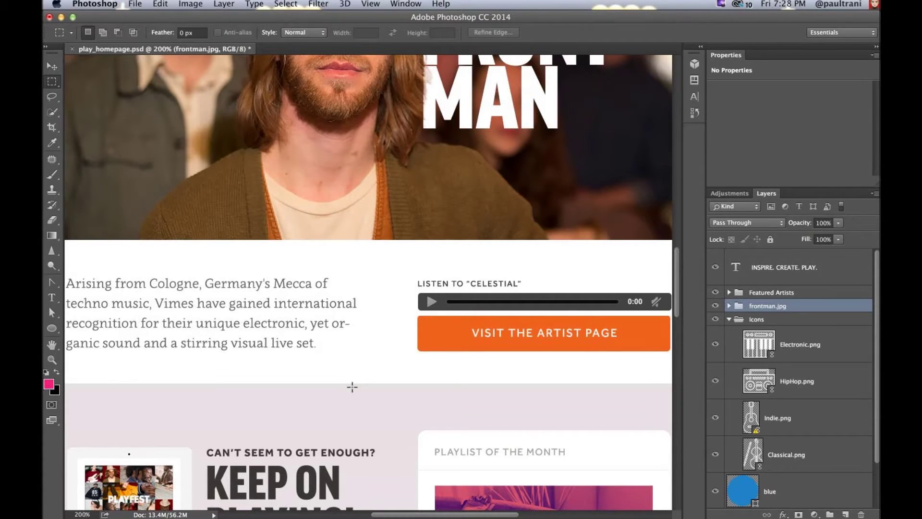
left_click(293, 508)
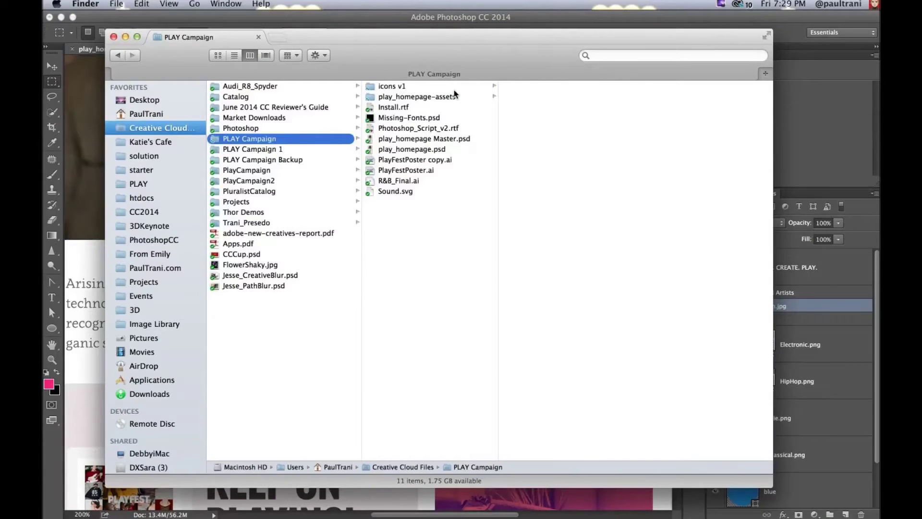
left_click(454, 95)
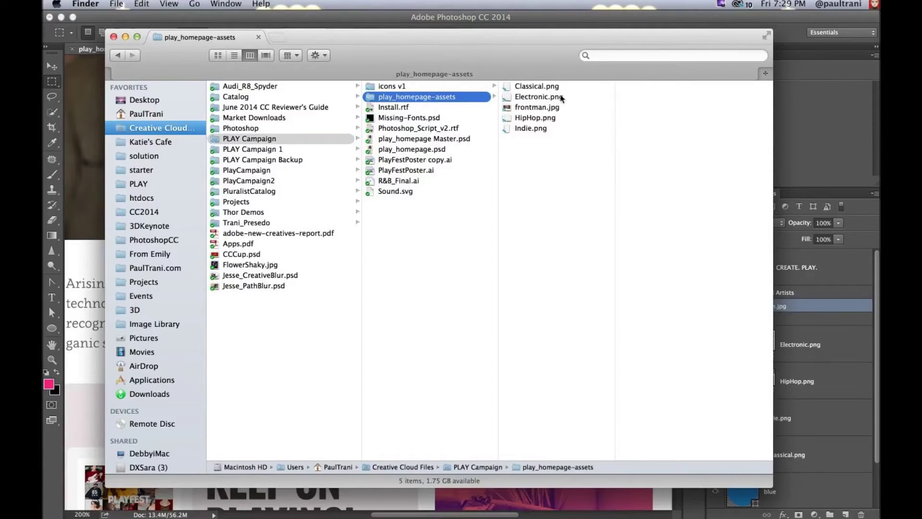
left_click(557, 88)
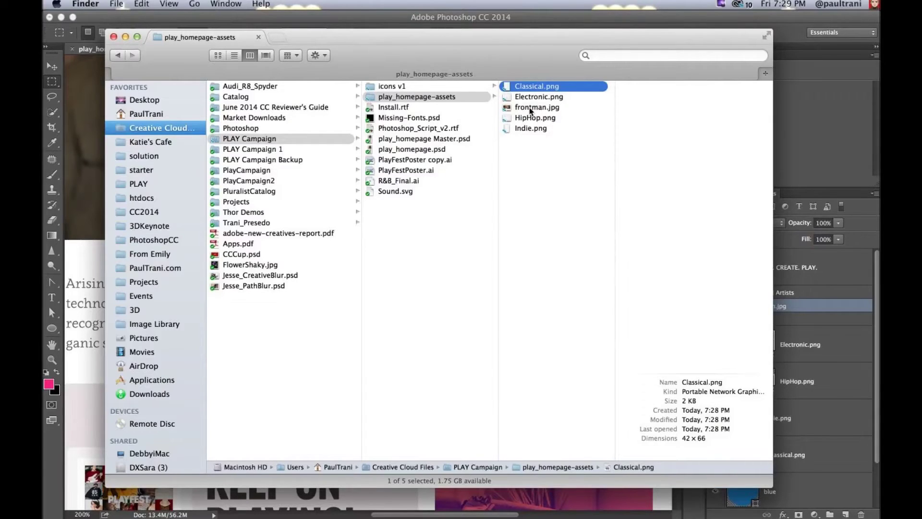
Step: Preview frontman.jpg, then return to Photoshop and expand the frontman.jpg layer group
left_click(529, 108)
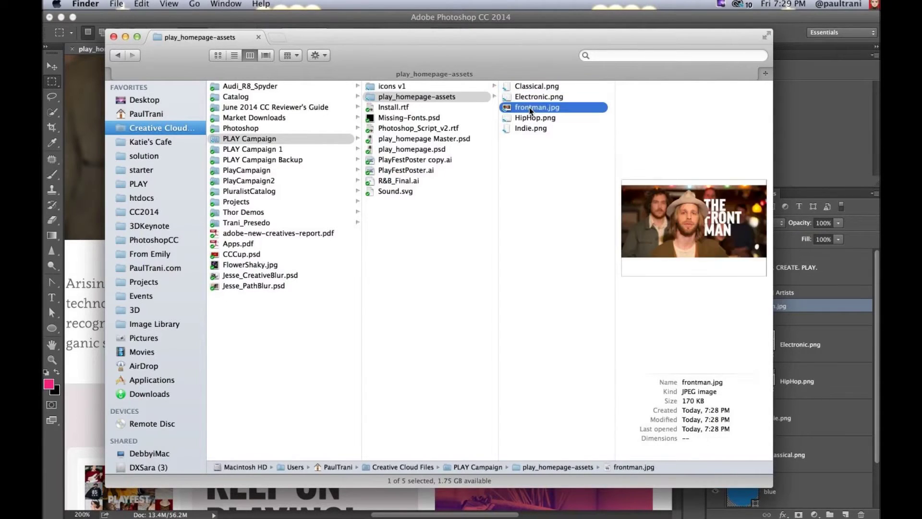
left_click(726, 312)
left_click(728, 306)
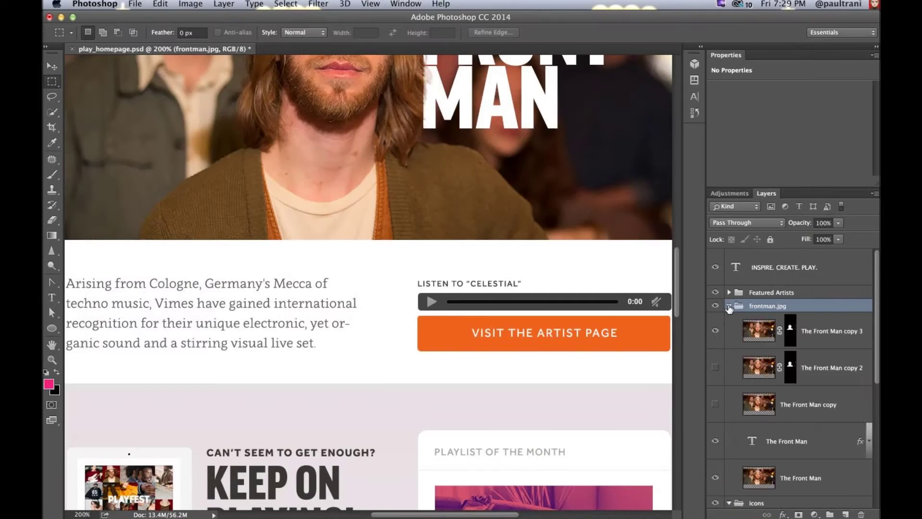
Step: Select THE FRONT MAN text layer and switch its headline to a serif font
left_click(782, 435)
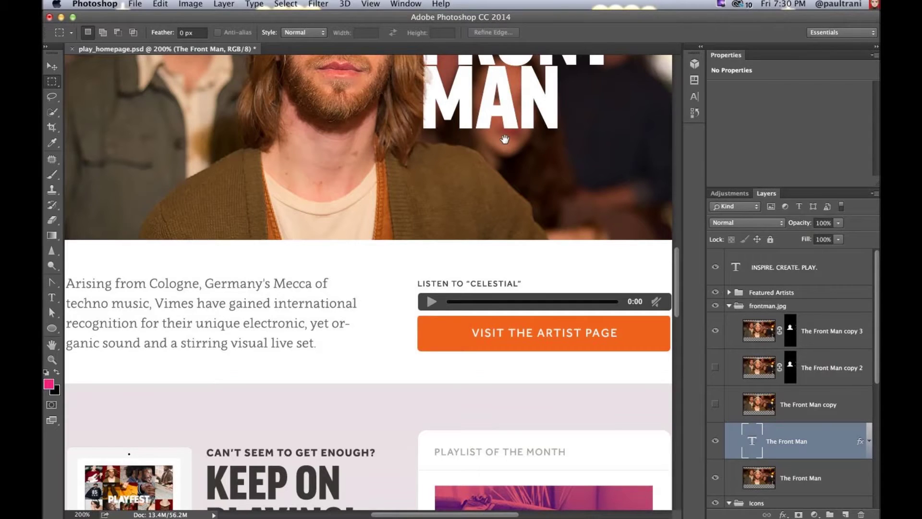
left_click_drag(505, 140, 461, 309)
key("t")
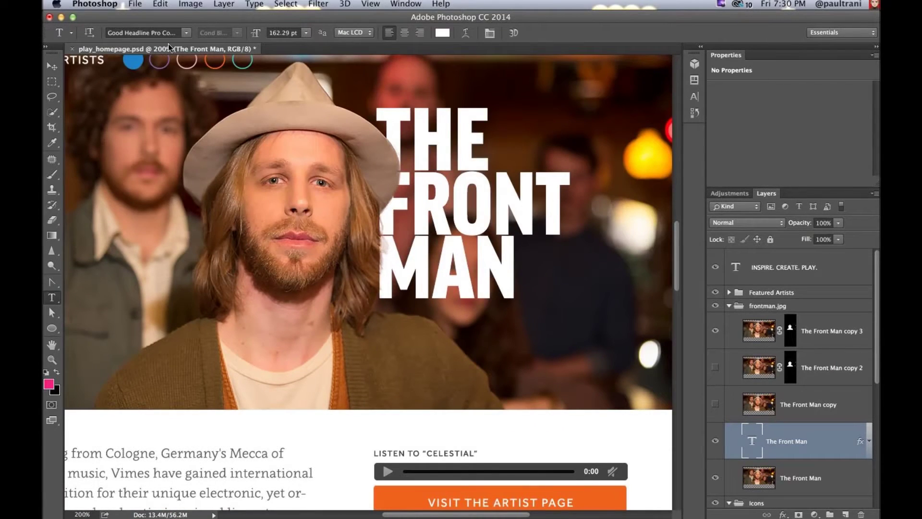
left_click(186, 32)
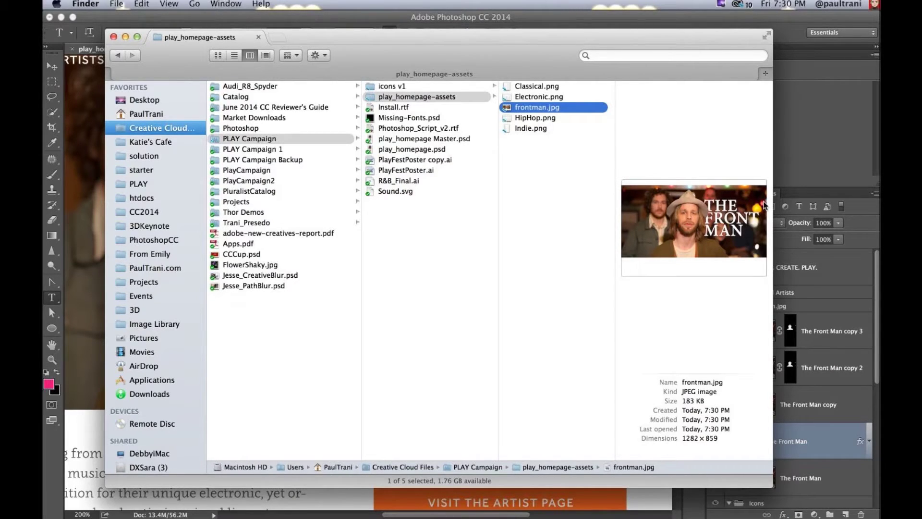
Step: Return to the Photoshop document, then go up to the Creative Cloud Files folder in Finder
left_click(871, 158)
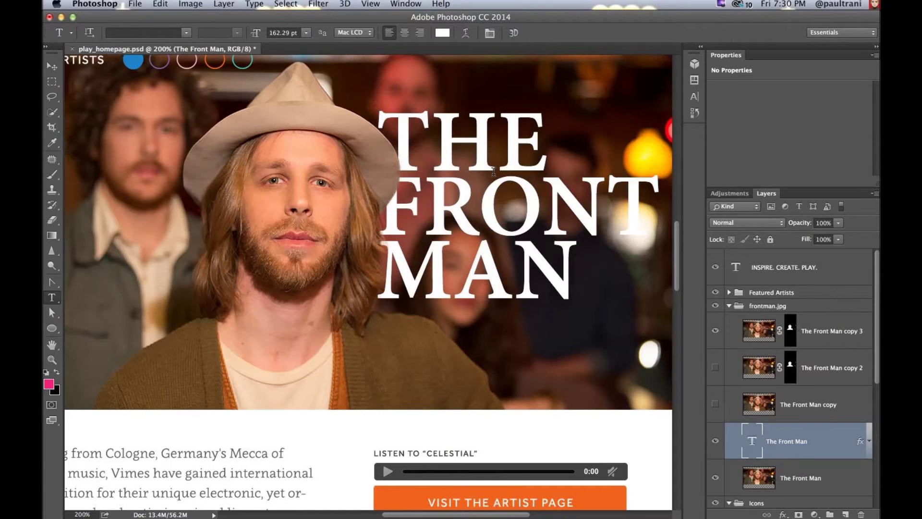
key("m")
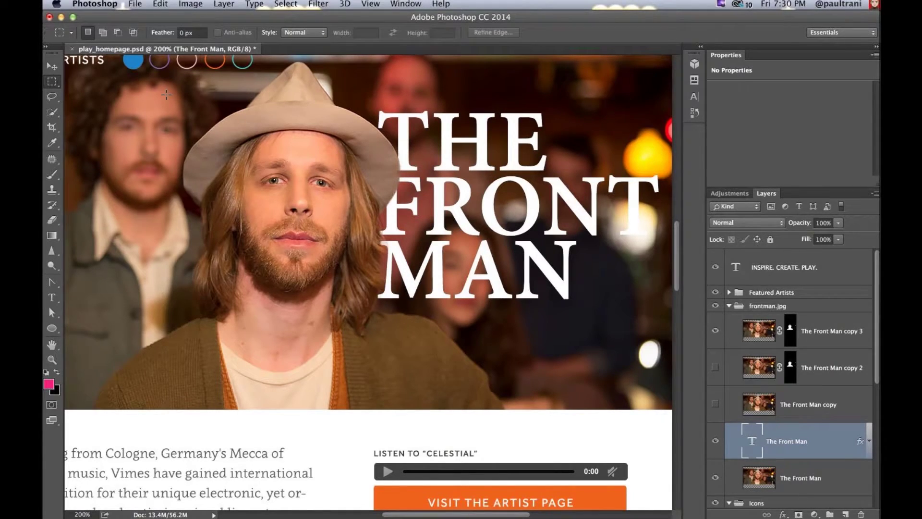
key("super+Tab")
key("super+Up")
key("super+Up")
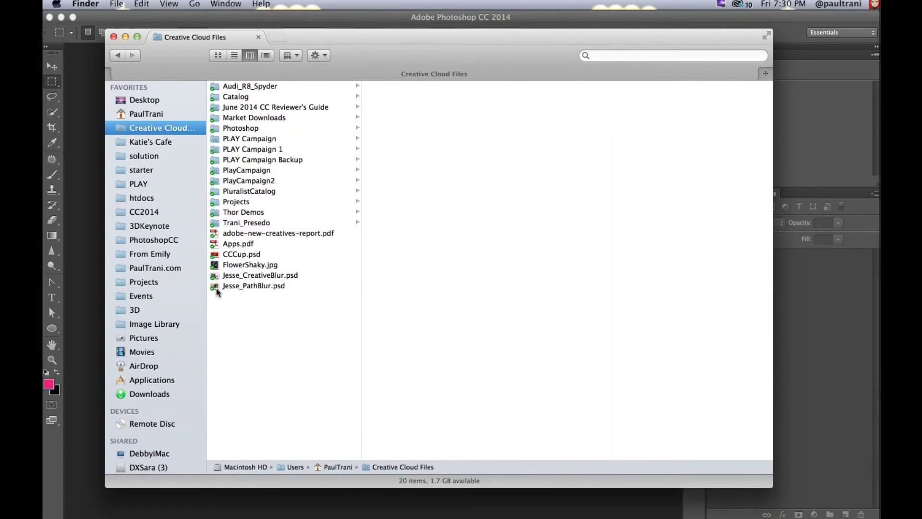
Step: Open Jesse_PathBlur.psd, zoom to 200%, and preview it full screen before restoring the panels
left_click(214, 287)
double_click(211, 284)
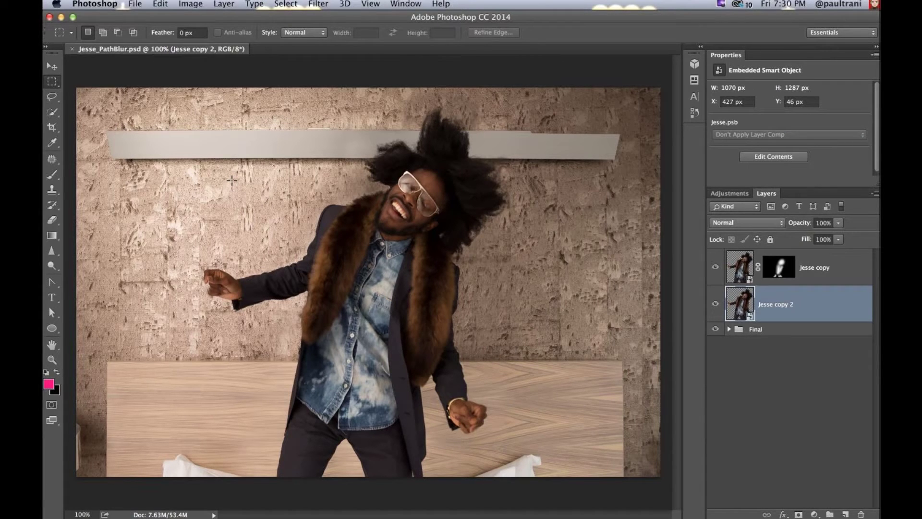
key("super+equal")
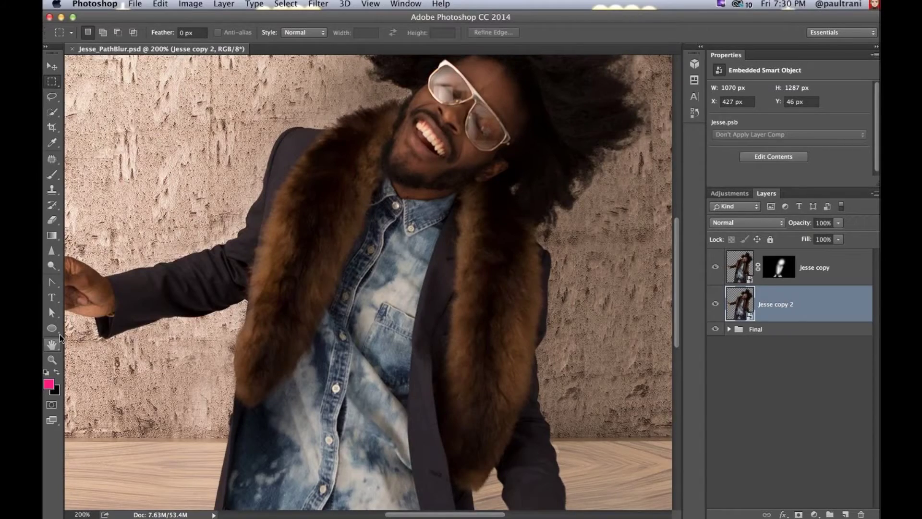
scroll(291, 307, "left", 5)
scroll(290, 308, "up", 2)
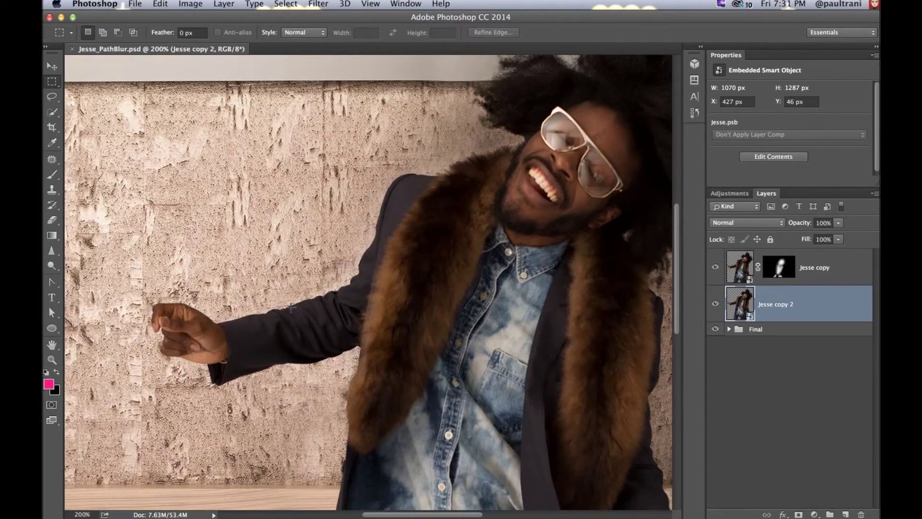
key("f")
key("f")
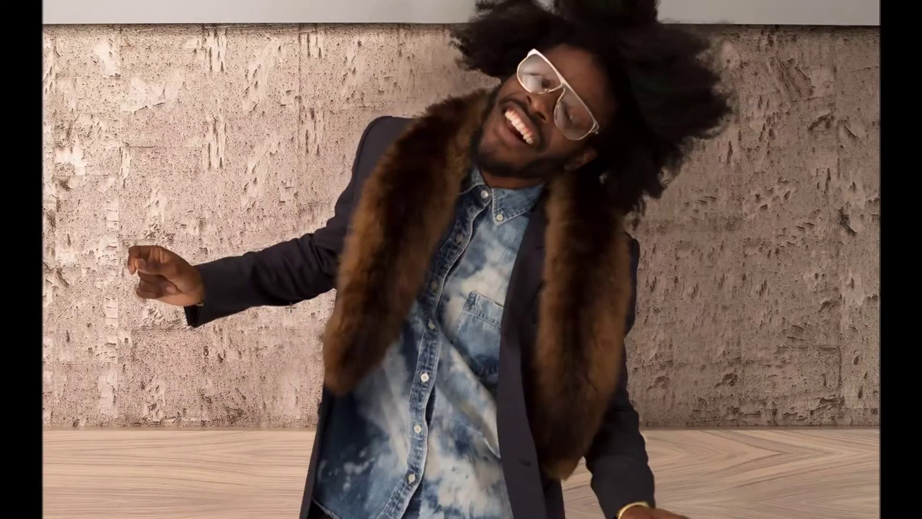
key("f")
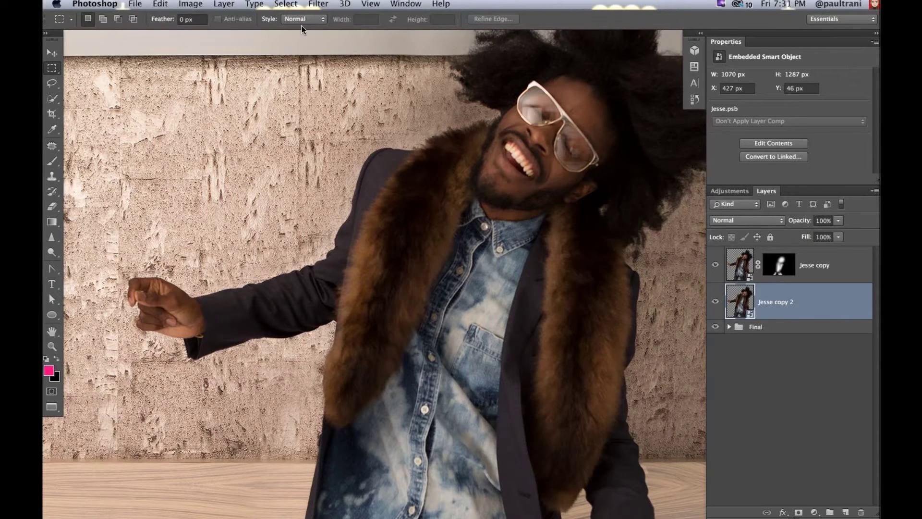
left_click(345, 4)
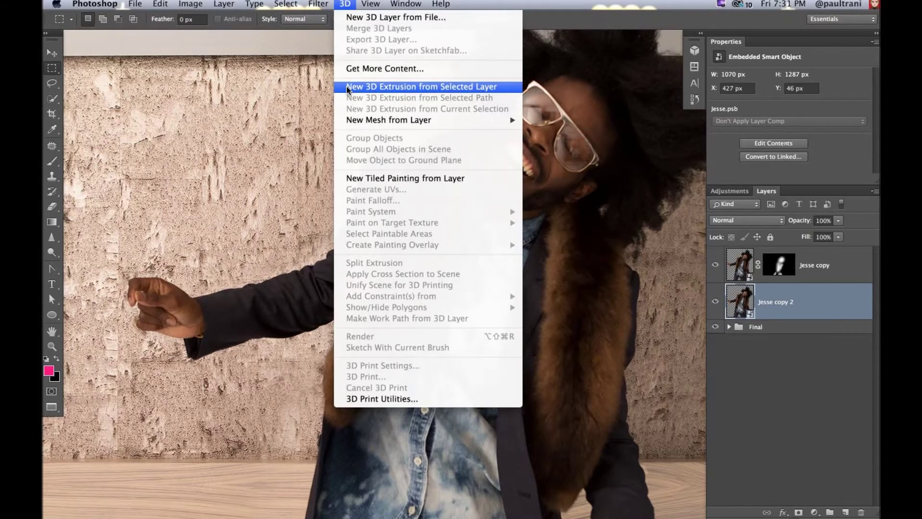
Step: Choose Filter > Blur Gallery > Path Blur on the Jesse copy 2 photo
mouse_move(318, 4)
mouse_move(354, 144)
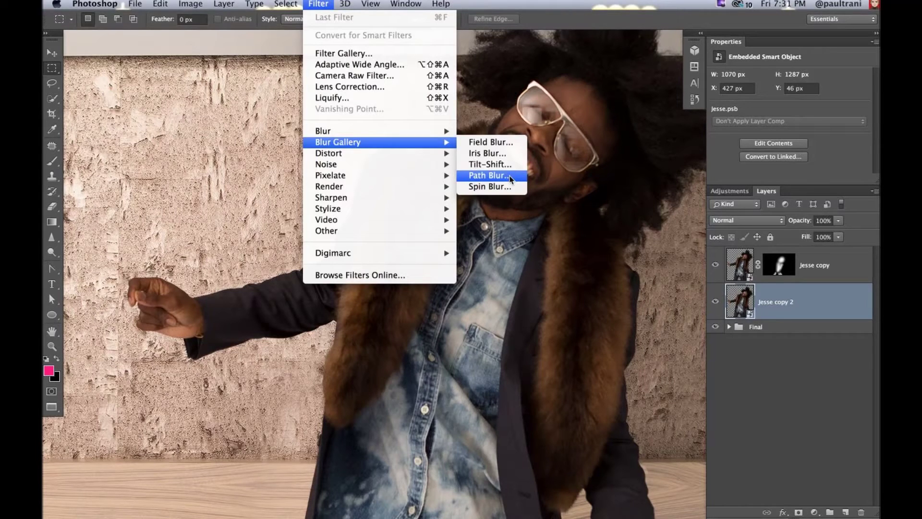
left_click(509, 178)
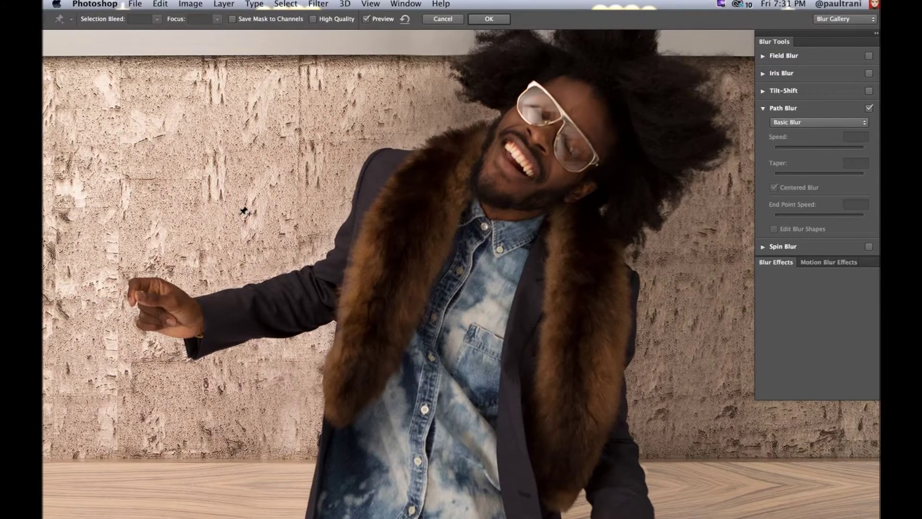
Step: Draw curved blur paths along the left sleeve, beside the hair, and across the lower arm
left_click(204, 319)
double_click(251, 159)
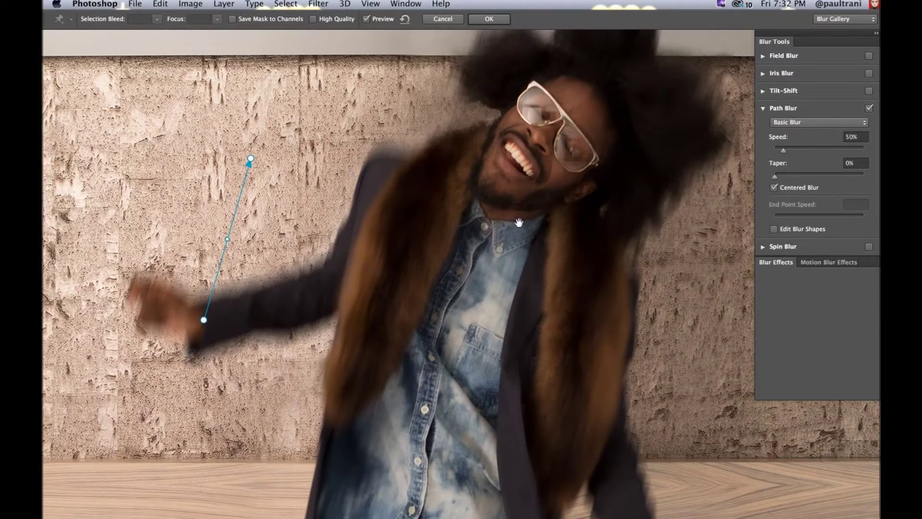
left_click_drag(518, 226, 403, 218)
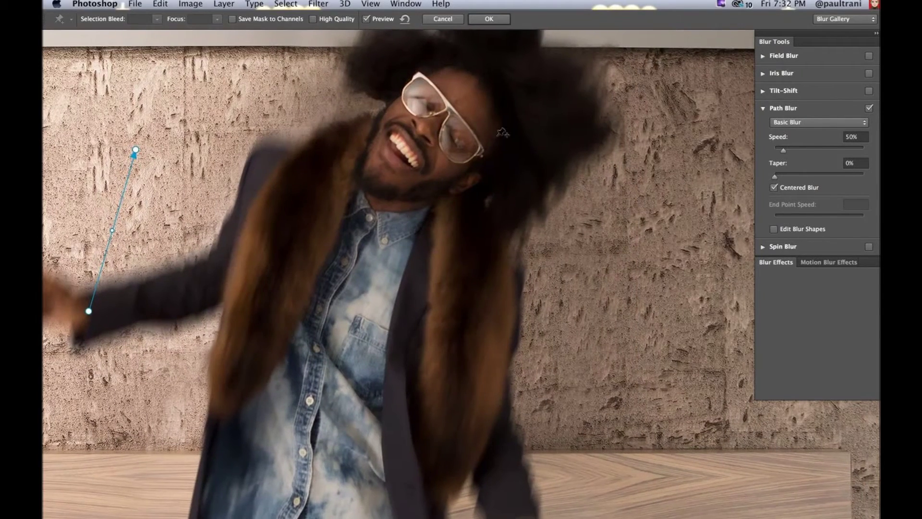
left_click(529, 108)
left_click(656, 310)
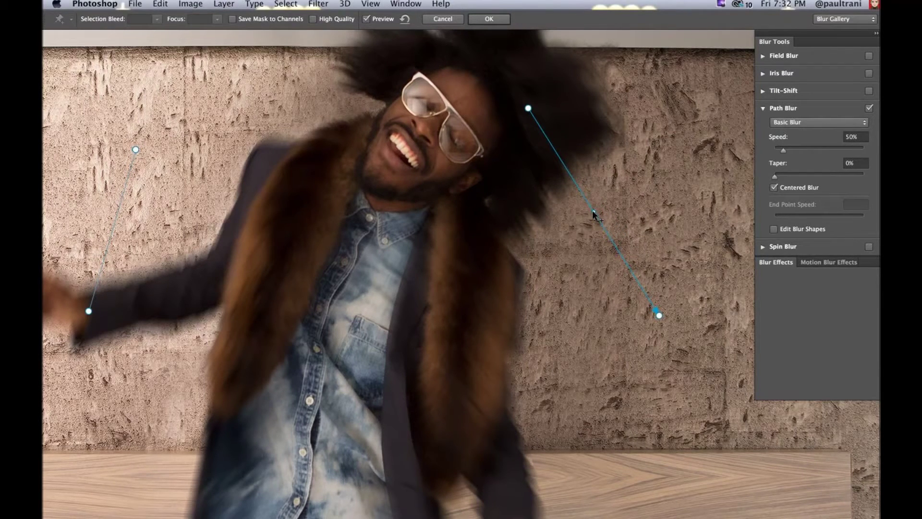
left_click_drag(594, 215, 647, 181)
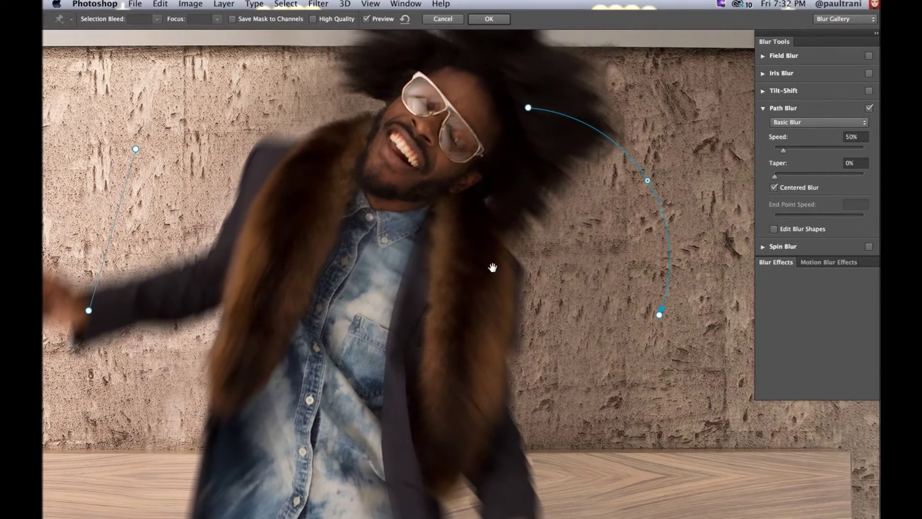
scroll(492, 268, "down", 6)
left_click(556, 375)
double_click(367, 480)
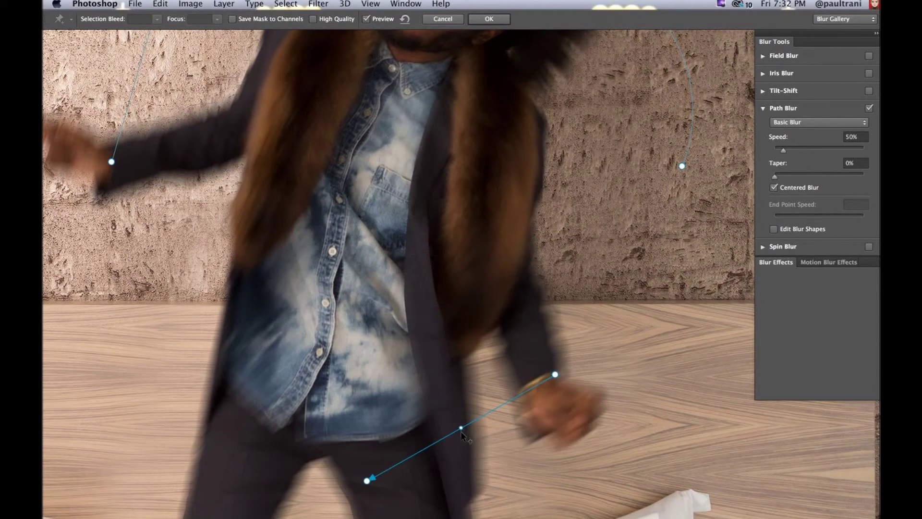
left_click_drag(461, 432, 473, 457)
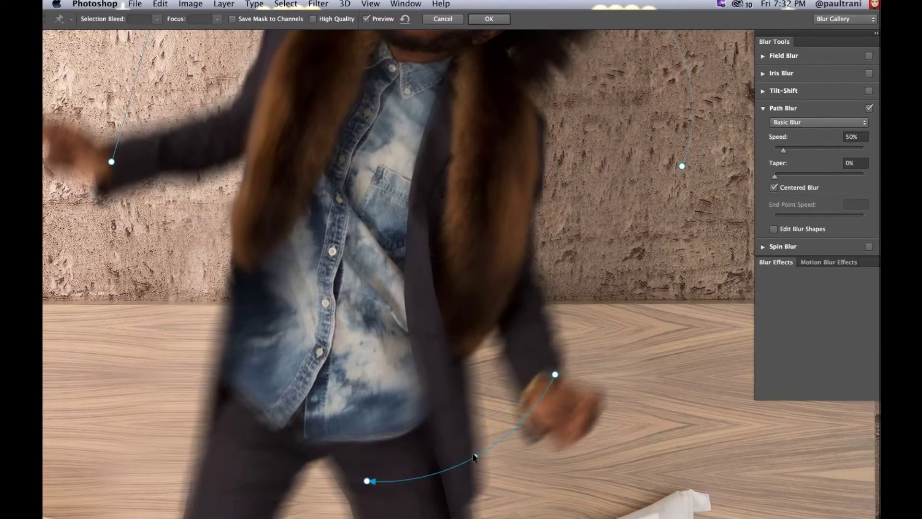
Step: Reshape the left-arm path, set Speed 100%, Taper 20%, Rear Sync Flash, and commit the blur
scroll(226, 237, "up", 8)
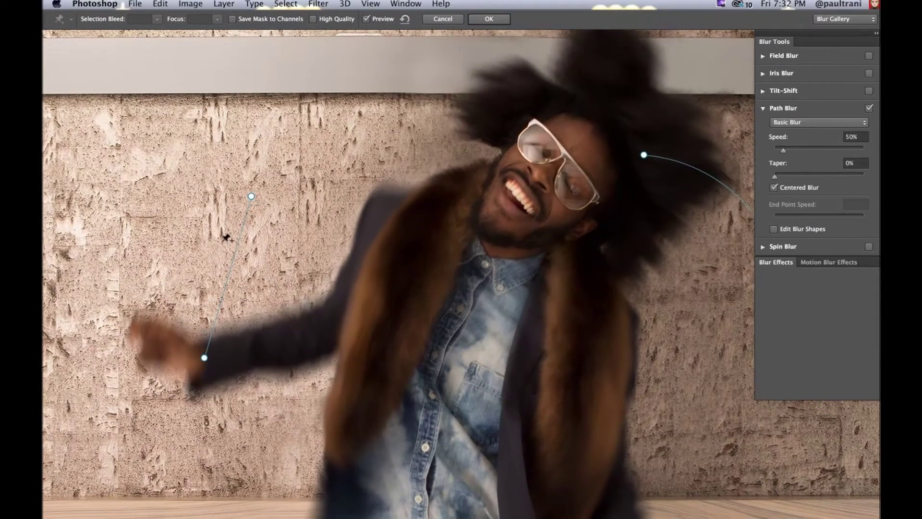
left_click_drag(252, 196, 294, 122)
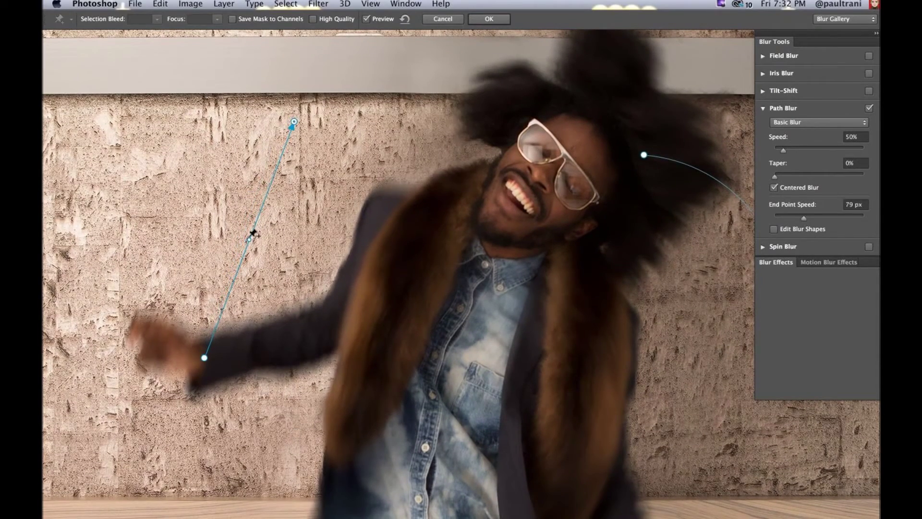
left_click_drag(249, 239, 185, 219)
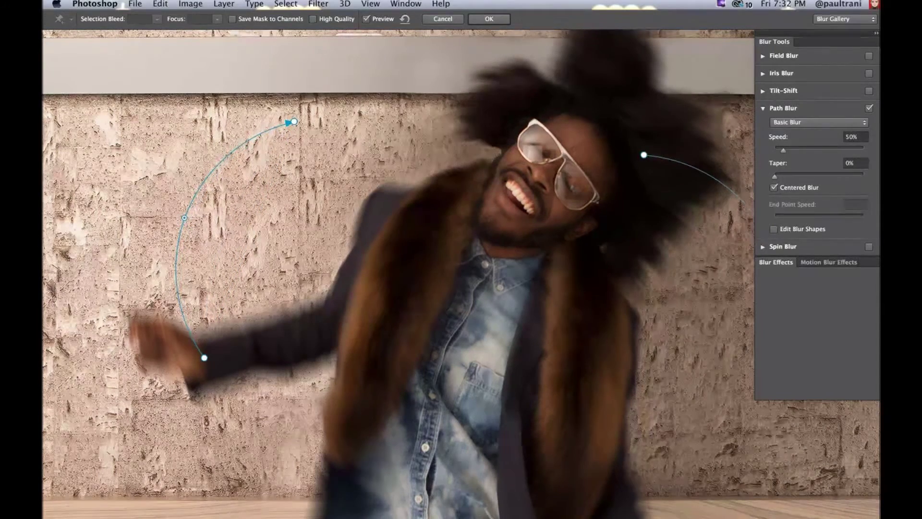
left_click(294, 123)
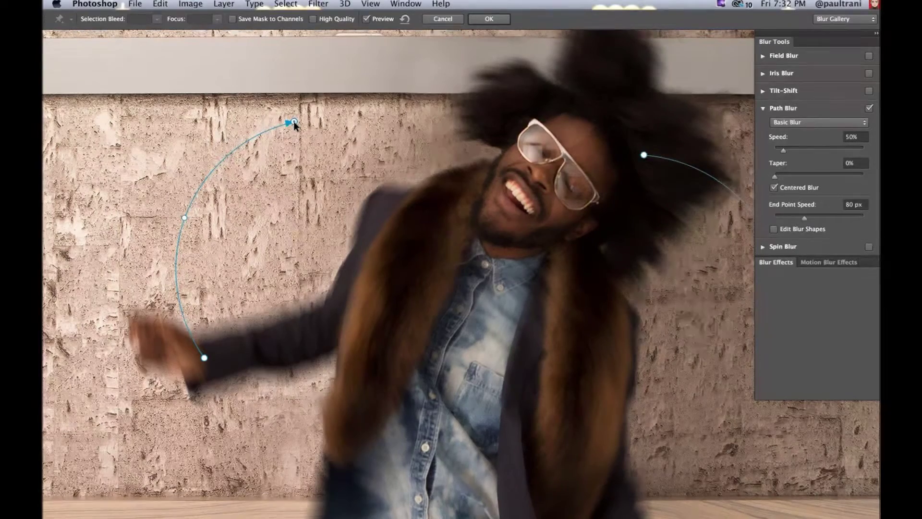
left_click(794, 147)
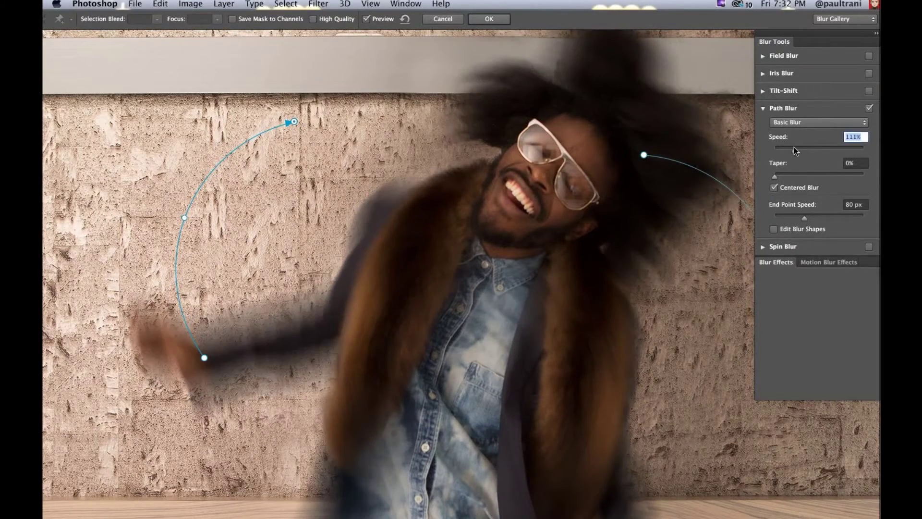
left_click(799, 122)
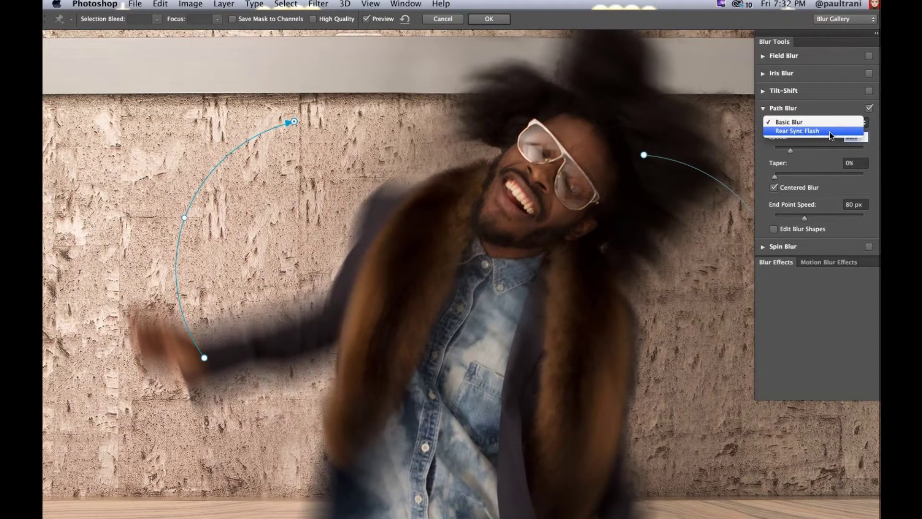
key("Escape")
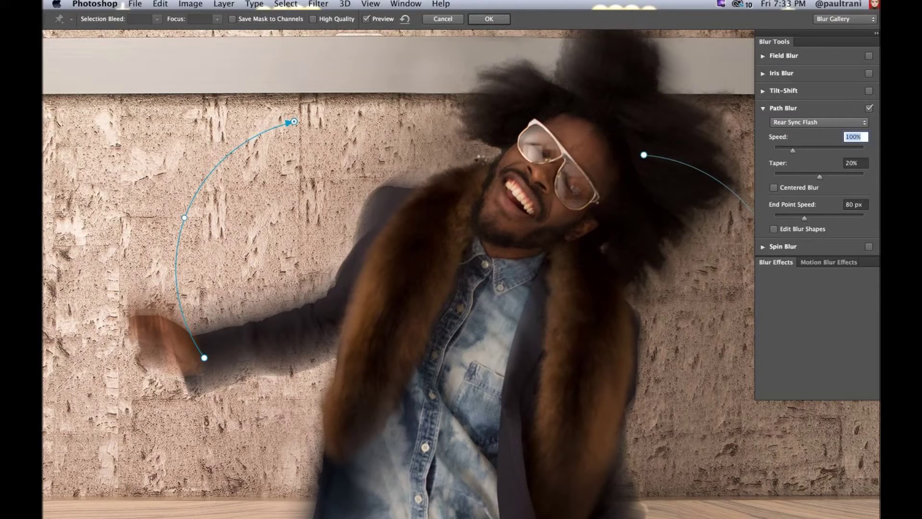
key("Return")
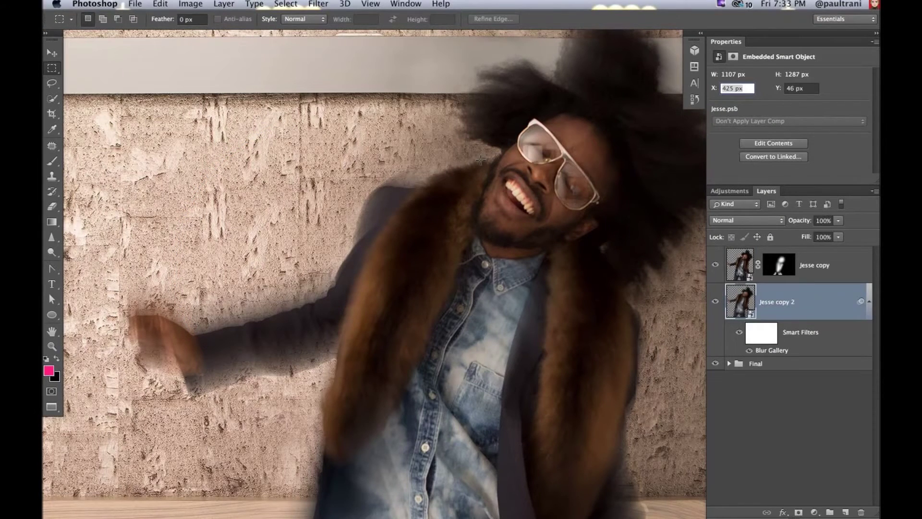
Step: Exit full screen at 100% and compare the blurred Jesse copy 2 against the original Jesse layer
key("shift+f")
key("super+1")
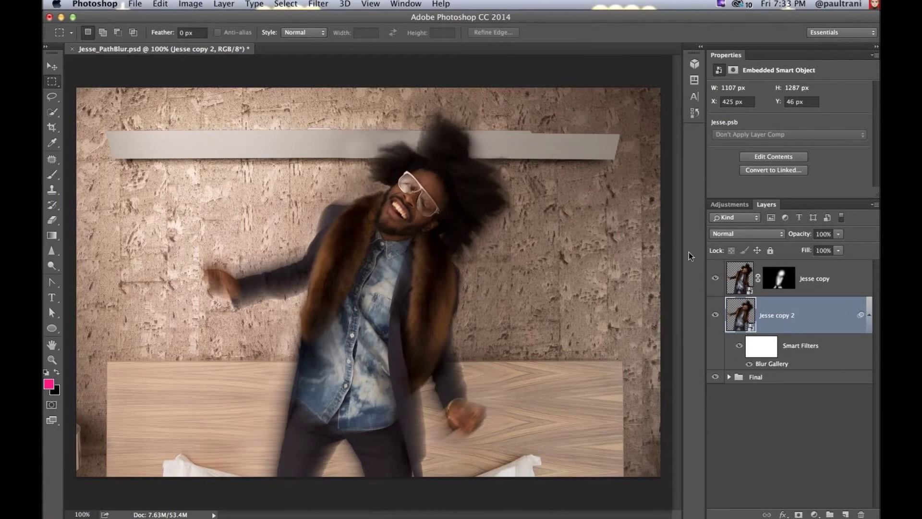
left_click(729, 377)
left_click(717, 402)
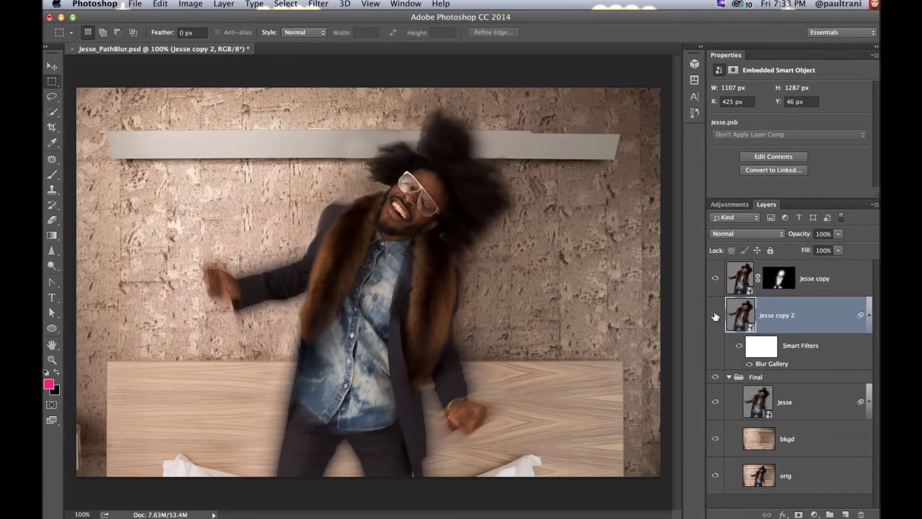
left_click(715, 315)
left_click(716, 314)
left_click(716, 403)
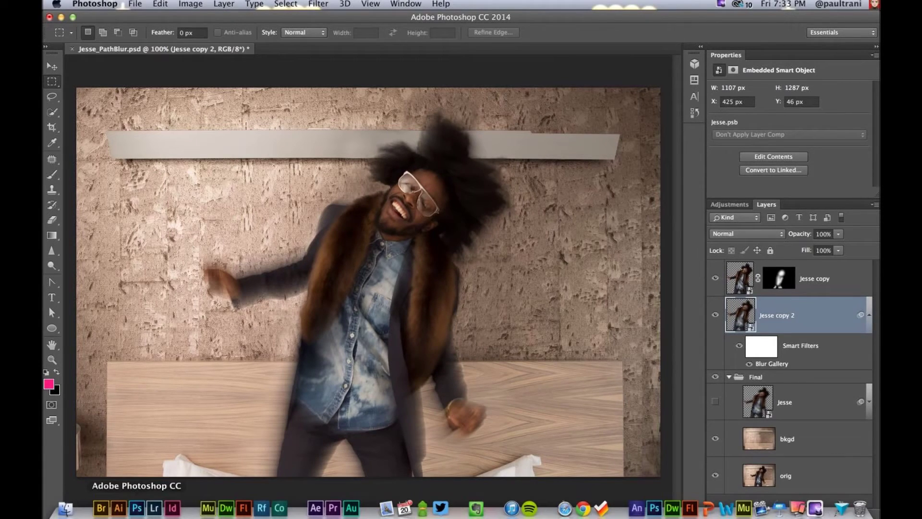
Step: Open Jesse_CreativeBlur.psd from Finder to preview it, then close it
left_click(65, 512)
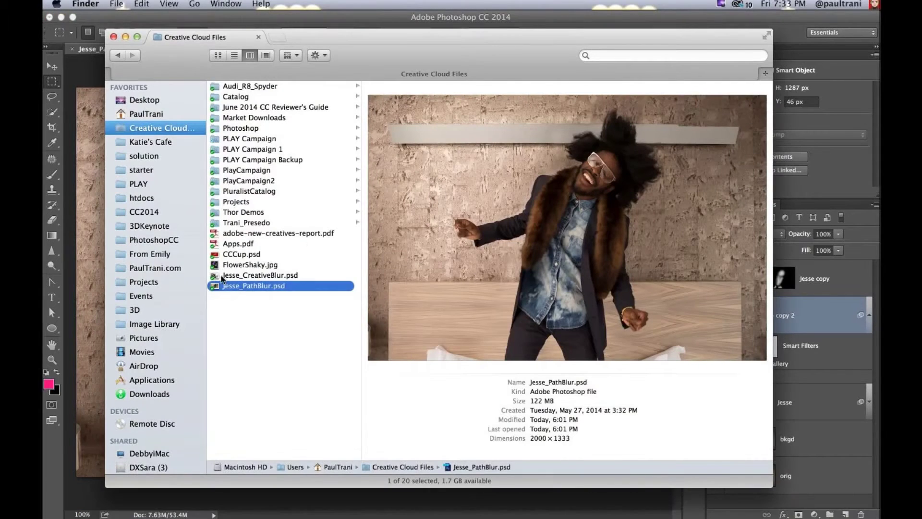
left_click(221, 275)
double_click(215, 276)
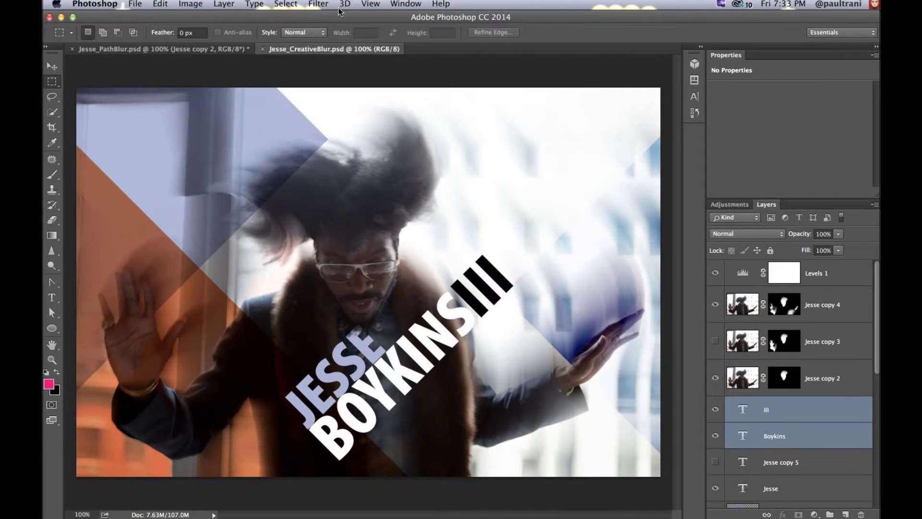
key("super+w")
Step: Move Audi.psd from the desktop into Creative Cloud Files and drop it onto Photoshop to open
left_click(62, 509)
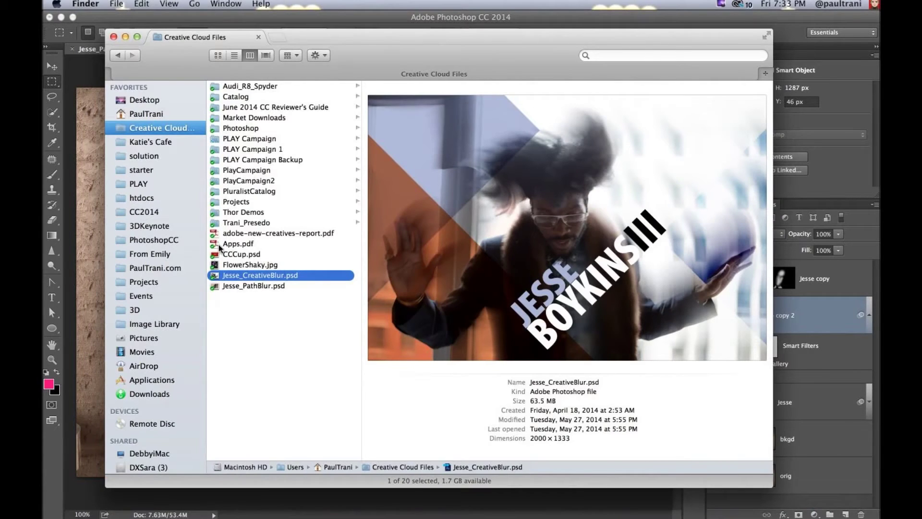
left_click(59, 17)
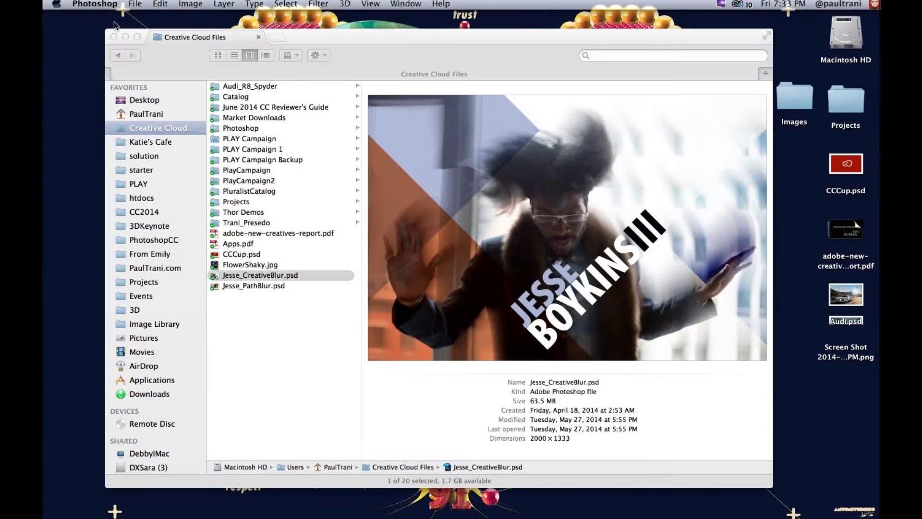
left_click(797, 293)
left_click_drag(845, 294, 255, 367)
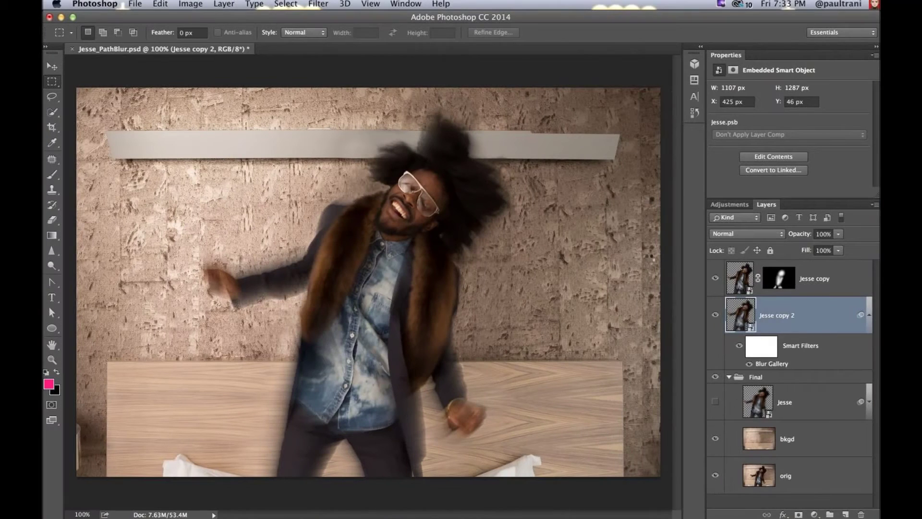
left_click_drag(708, 272, 715, 278)
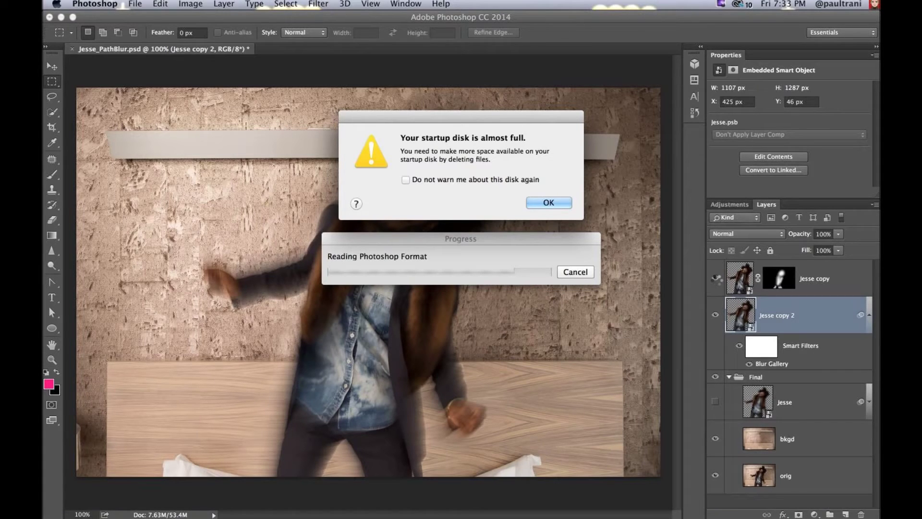
Step: Dismiss the disk-full alerts and close Jesse_PathBlur.psd without saving
key("Return")
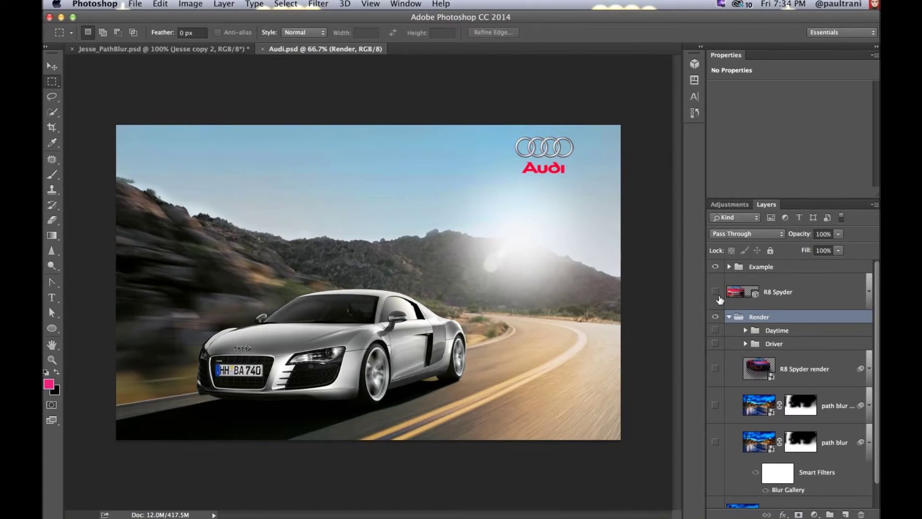
left_click(716, 292)
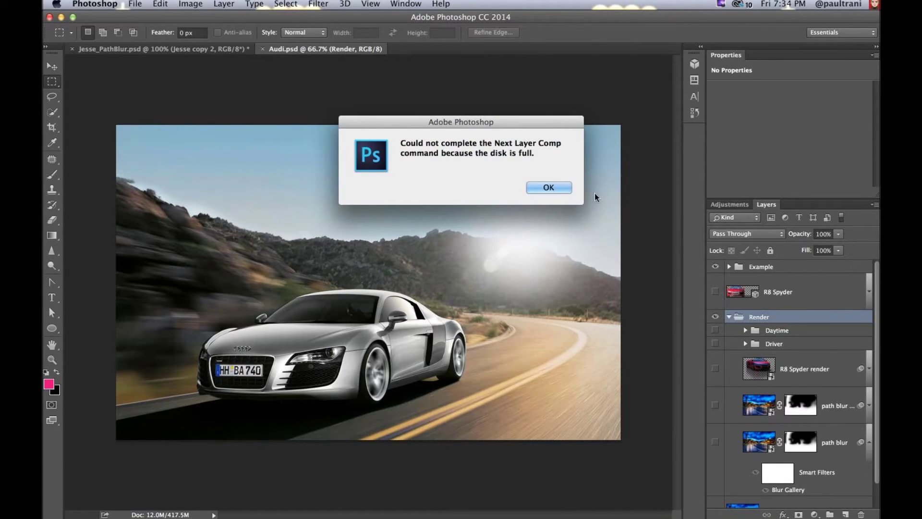
key("Return")
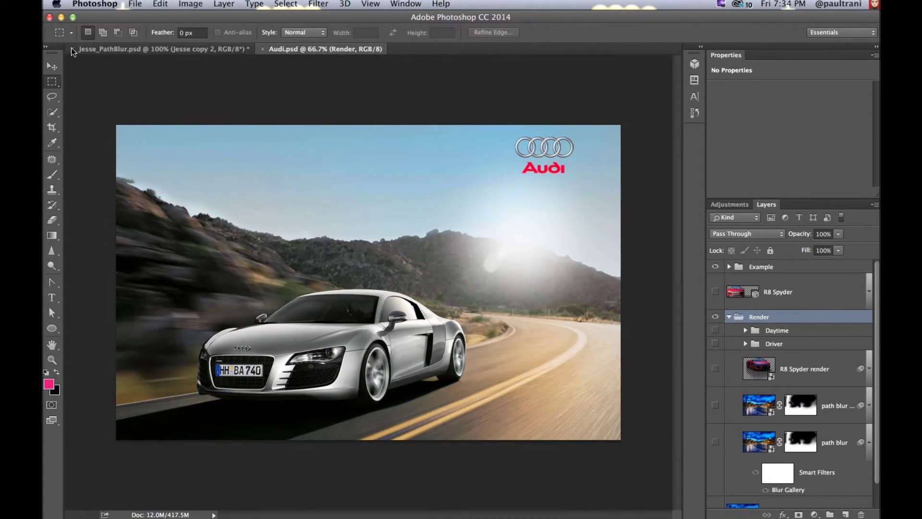
left_click(72, 49)
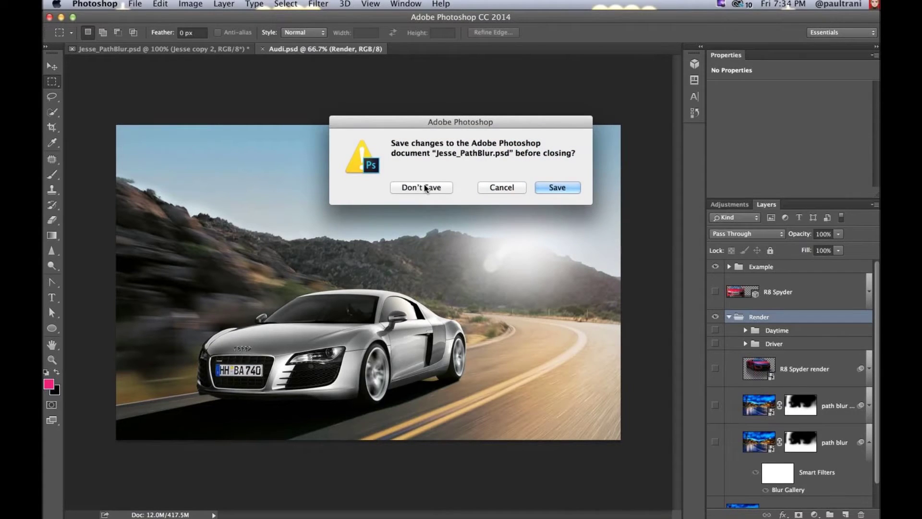
left_click(423, 187)
Step: Empty the Trash from the Dock and confirm the permanent erase
mouse_move(780, 511)
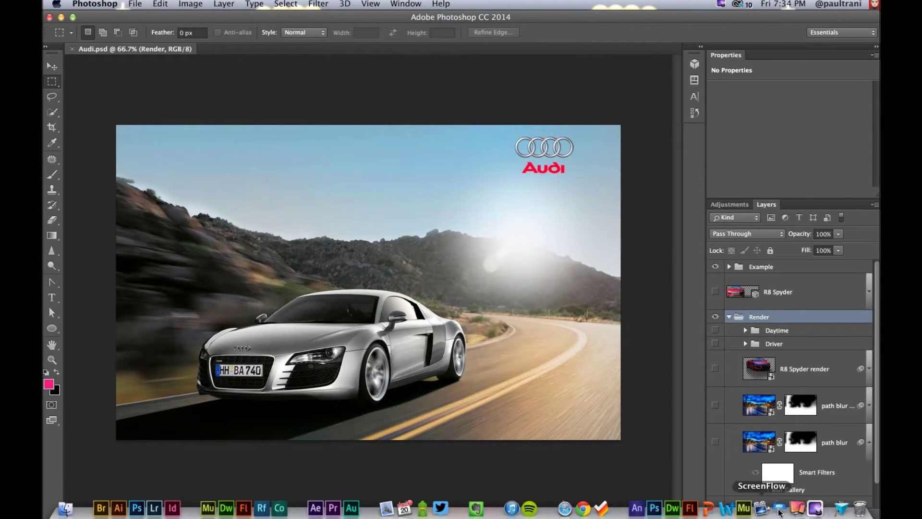
right_click(860, 509)
left_click(839, 480)
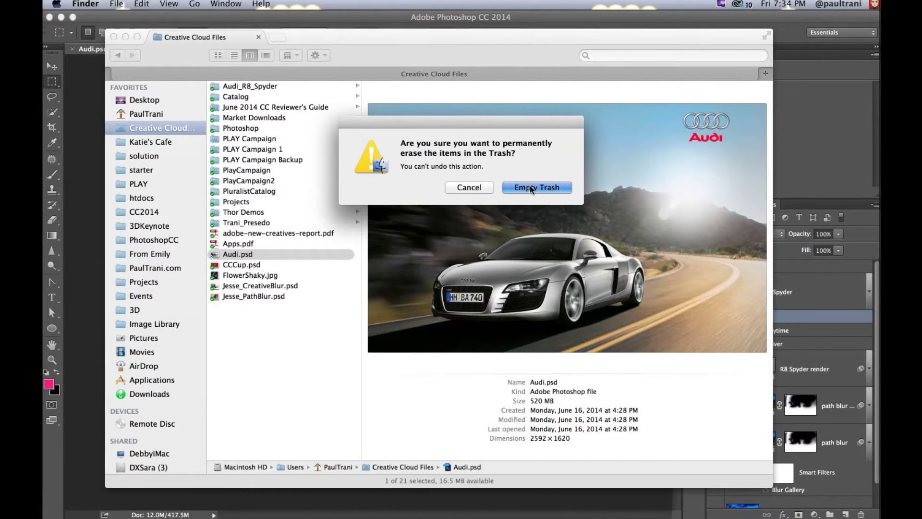
left_click(533, 190)
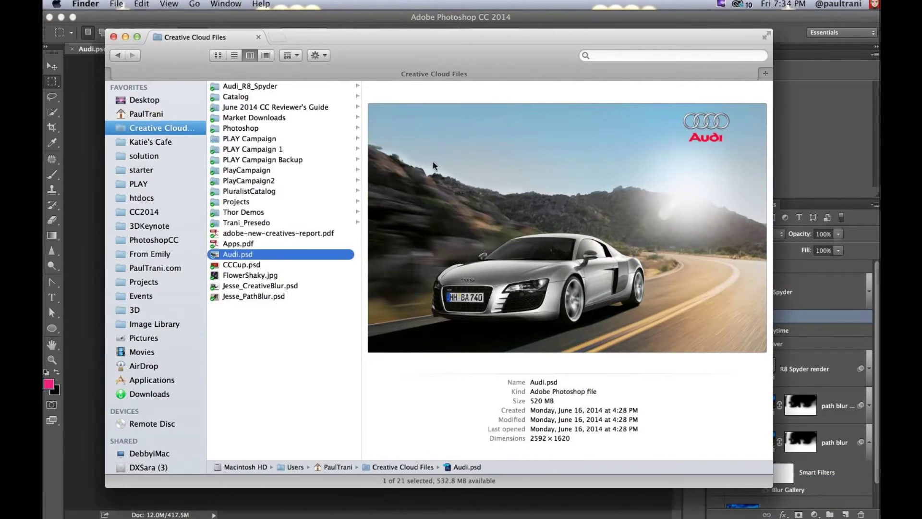
Step: Hide Daytime, Layer 28 and Driver, show the path blur layer, select R8 Spyder render, view full screen
left_click(320, 21)
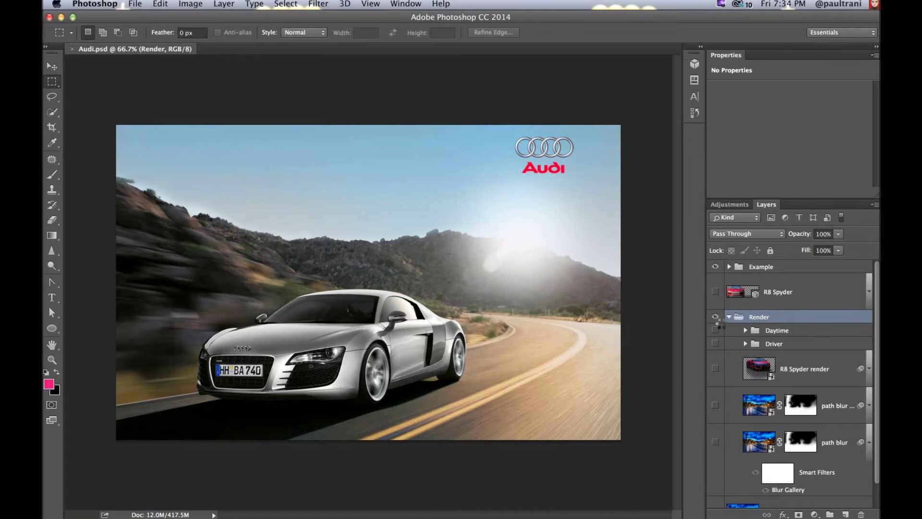
left_click(720, 328)
left_click(716, 343)
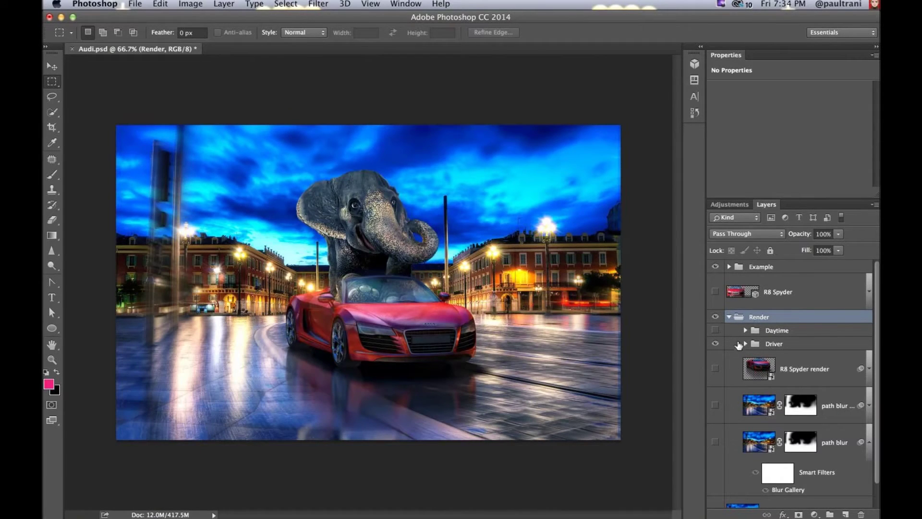
double_click(785, 61)
left_click(746, 207)
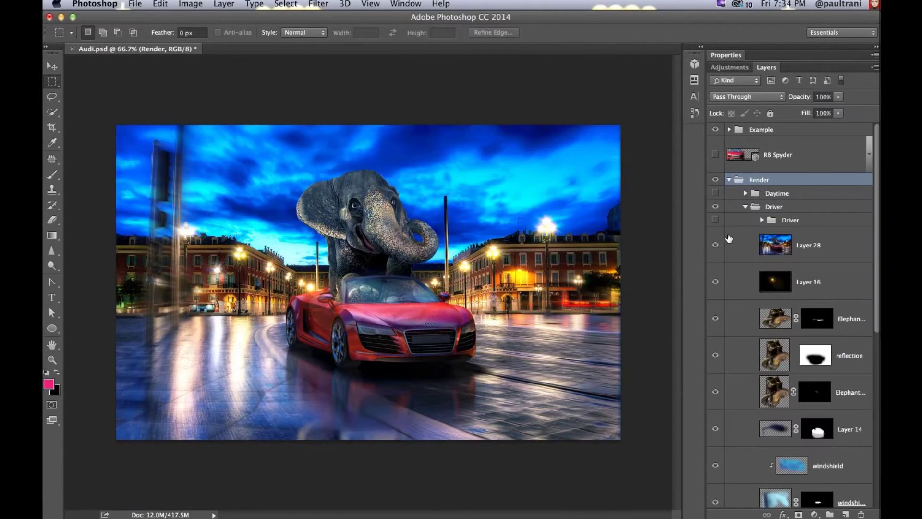
left_click(715, 246)
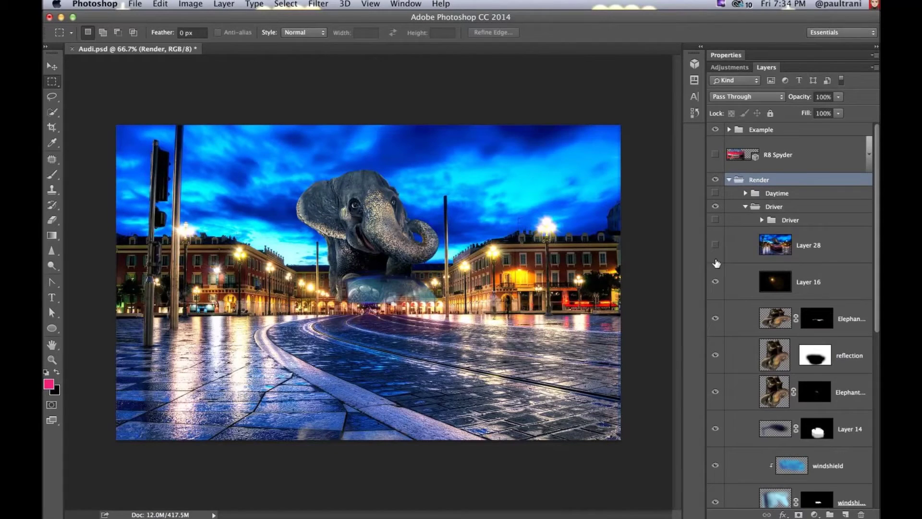
left_click(745, 207)
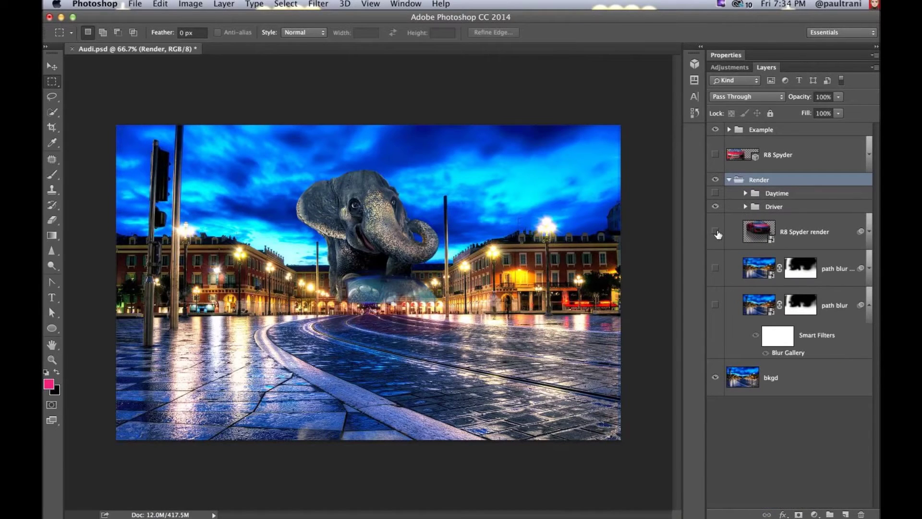
left_click(715, 268)
left_click(715, 206)
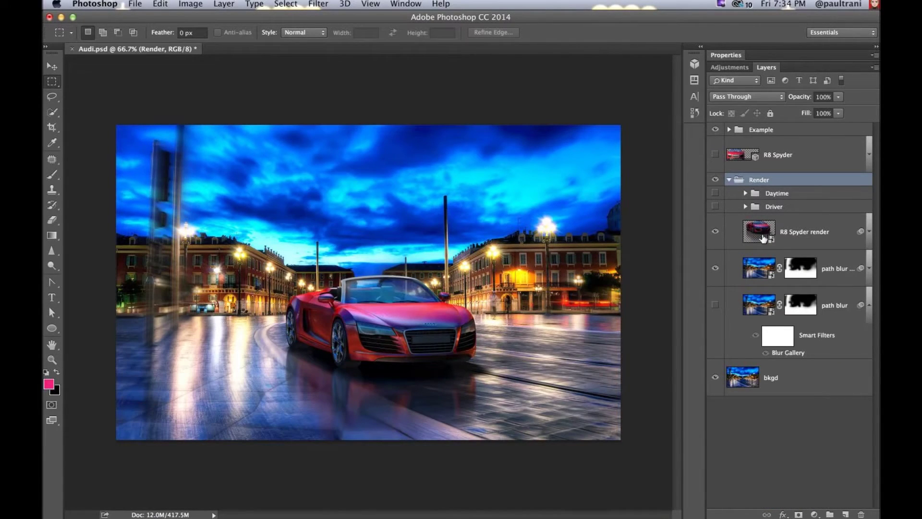
left_click(824, 241)
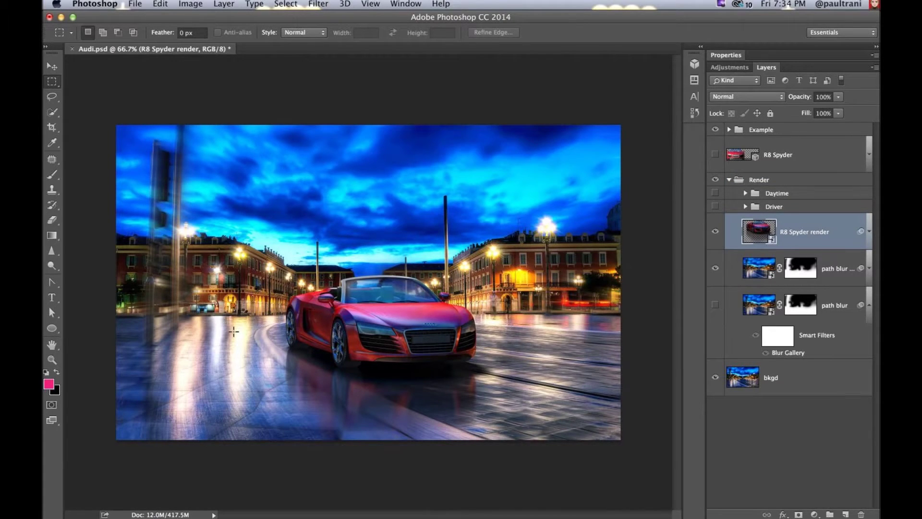
key("f")
key("f")
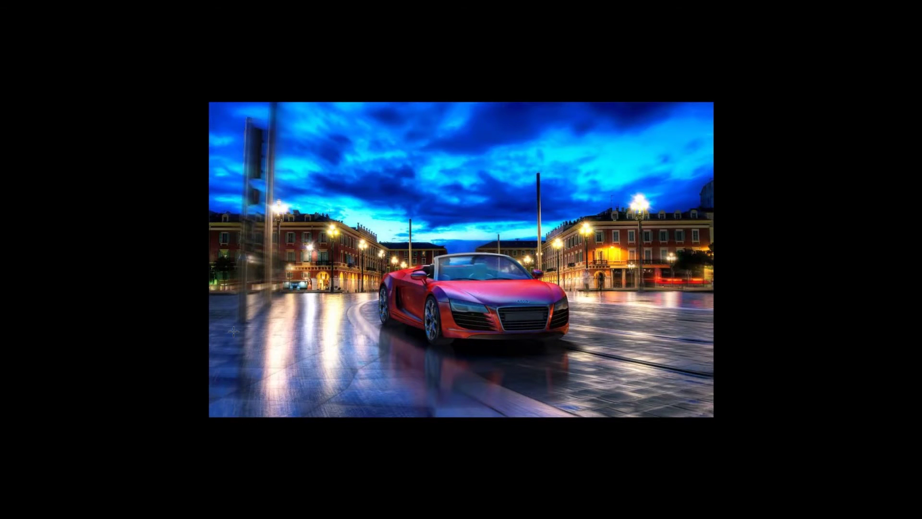
Step: Reapply the Blur Gallery filter to the R8 Spyder render layer, dismissing the scratch-disk error
key("f")
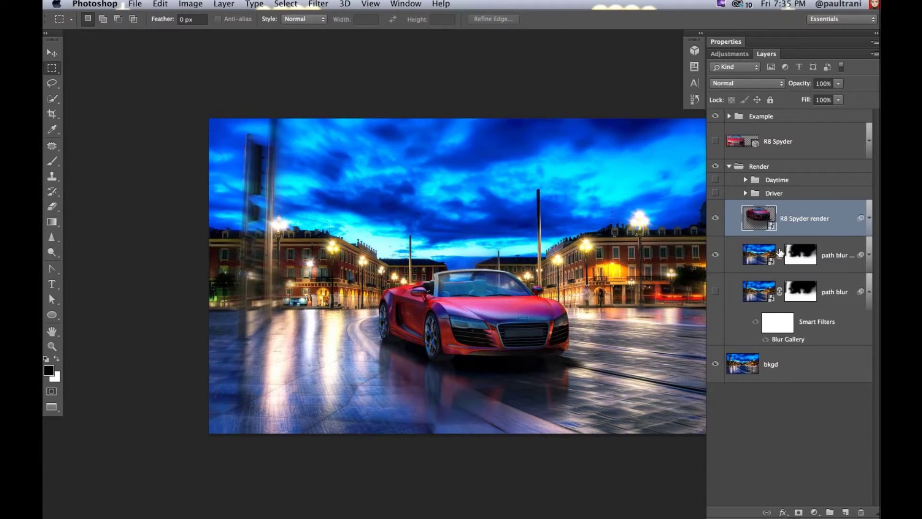
left_click(761, 256)
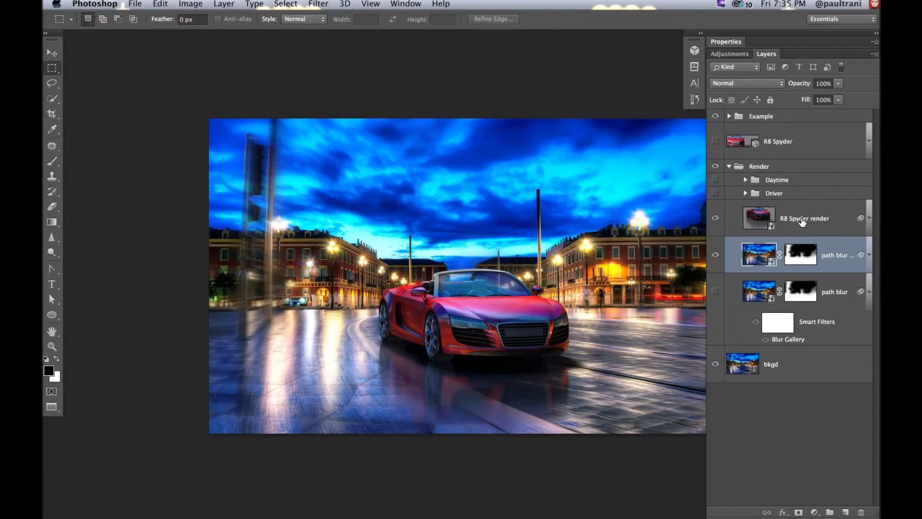
left_click(802, 221)
key("super+f")
double_click(786, 267)
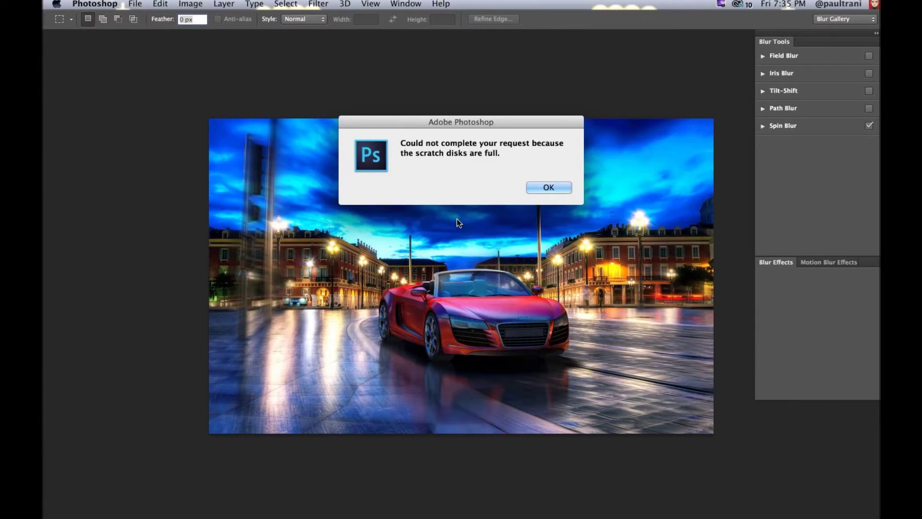
key("Return")
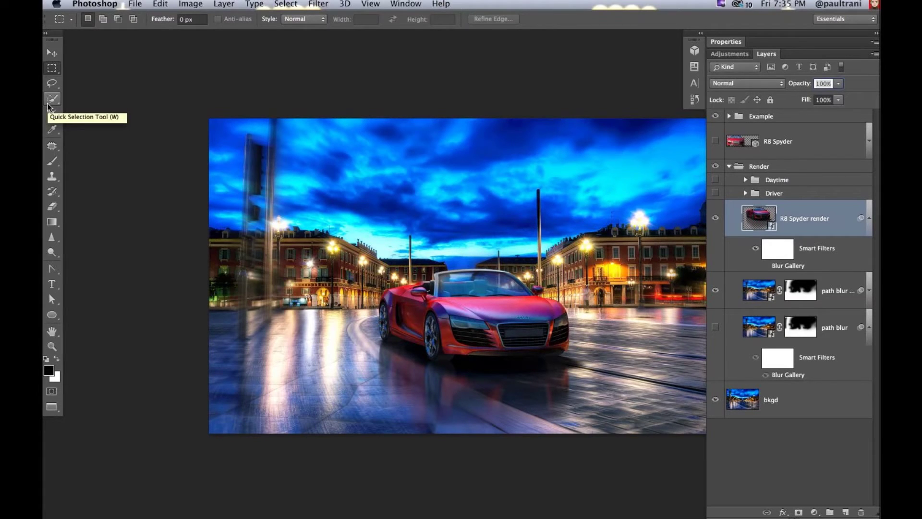
key("shift+f")
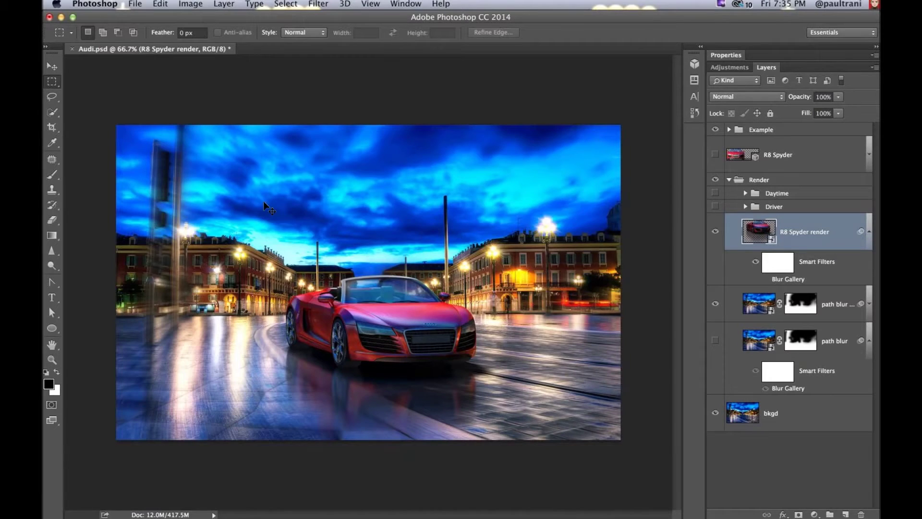
key("super+Tab")
key("super+Tab")
key("super+Tab")
key("super+Tab")
key("super+Tab")
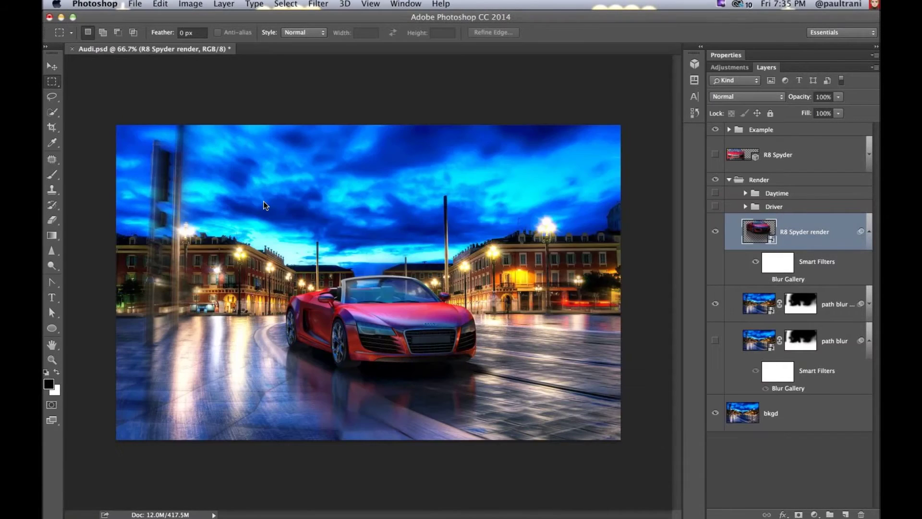
Step: Quit Illustrator, discarding the unsaved poster changes
key("super+Tab")
key("super+Tab")
key("super+Tab")
key("super+Tab")
key("super+Tab")
key("super+Tab")
key("super+Tab")
key("super+Tab")
key("super+Tab")
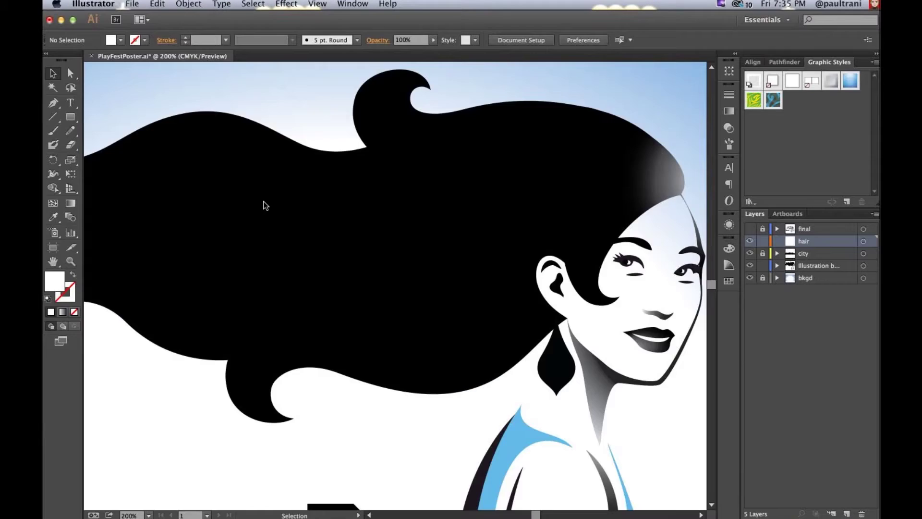
key("super+q")
left_click(453, 292)
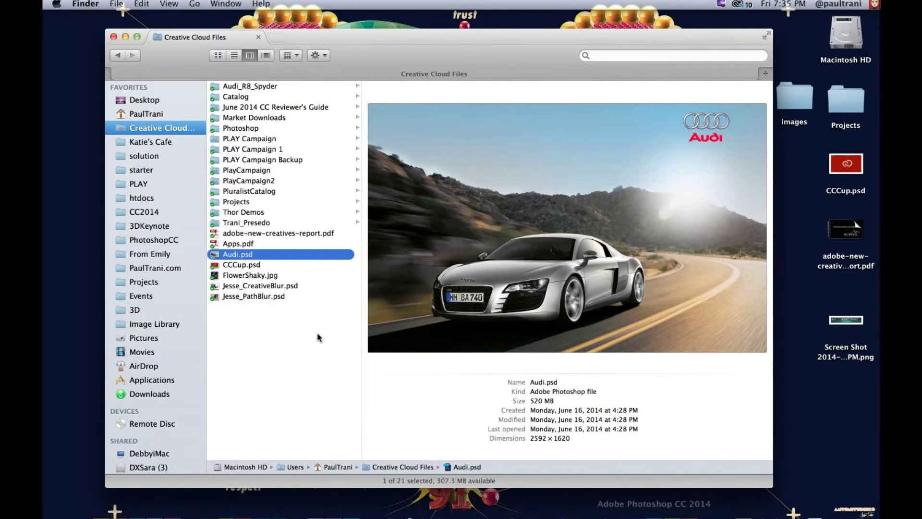
Step: Select Audi.psd in Creative Cloud Files and show its full-size Quick Look preview
left_click(283, 354)
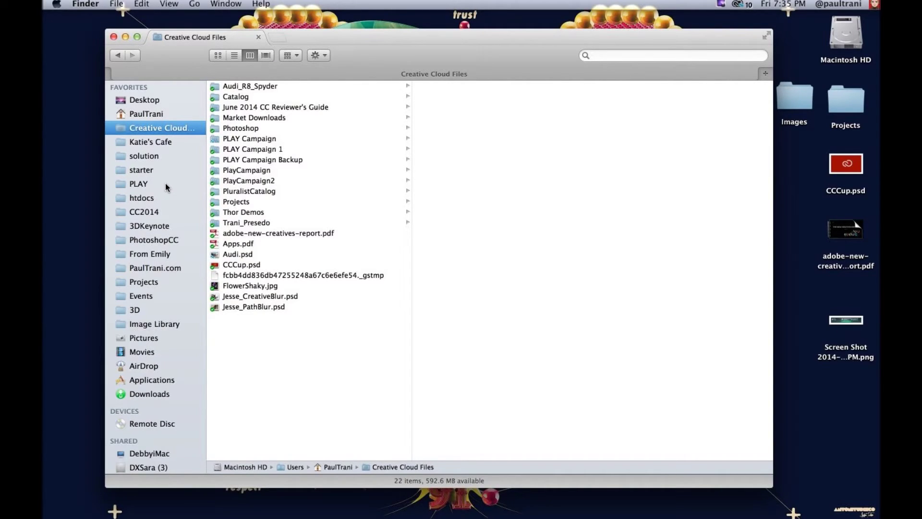
left_click(238, 254)
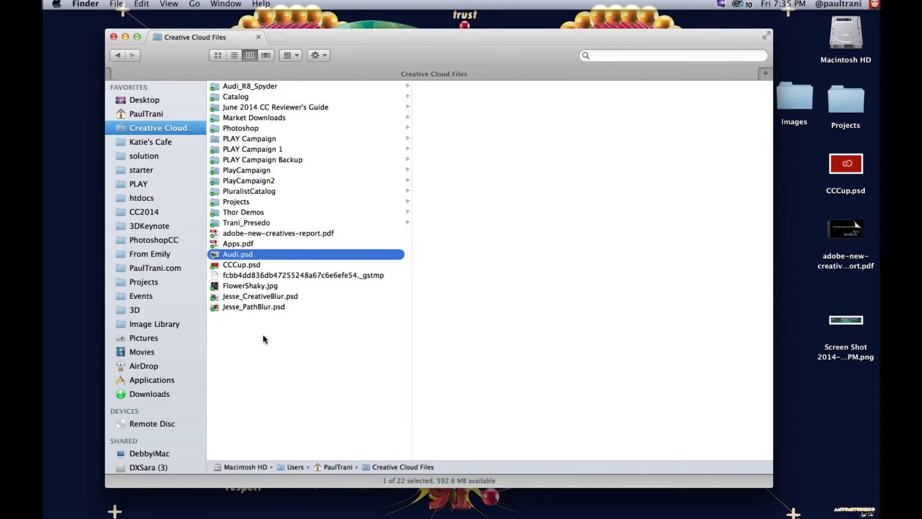
mouse_move(476, 511)
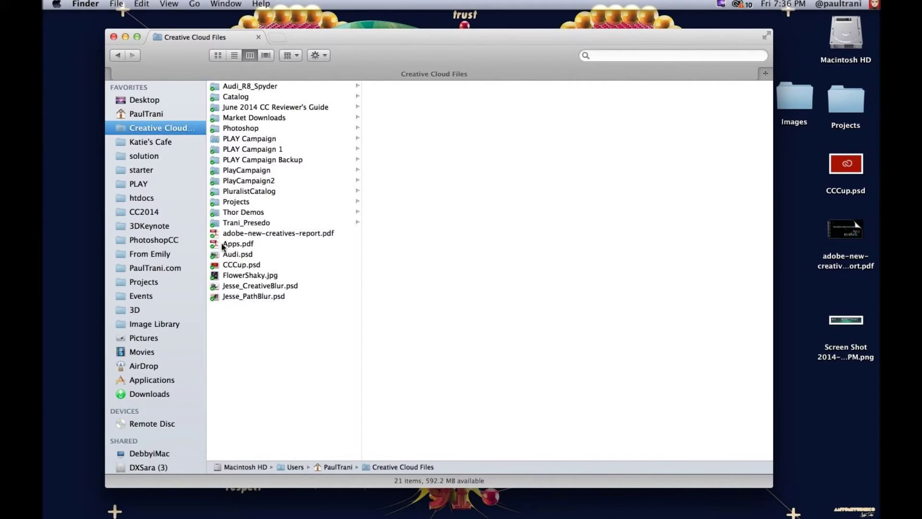
left_click(222, 256)
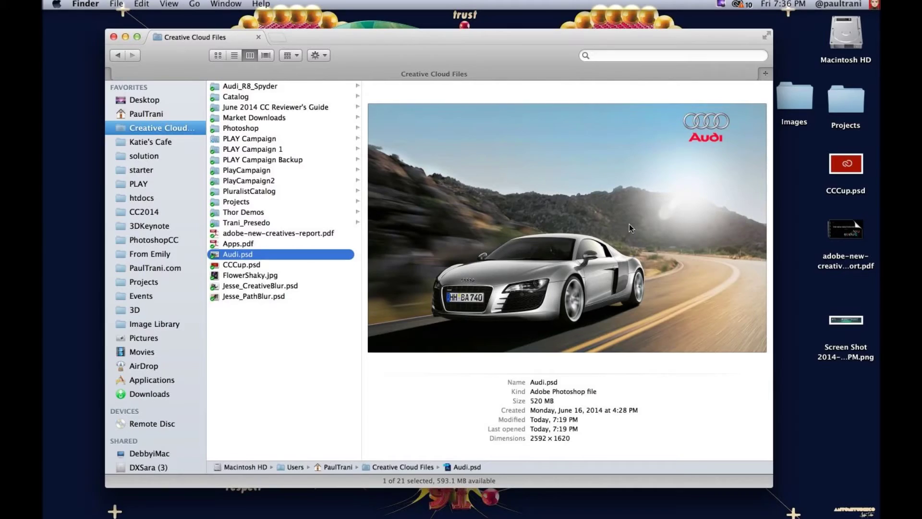
key("space")
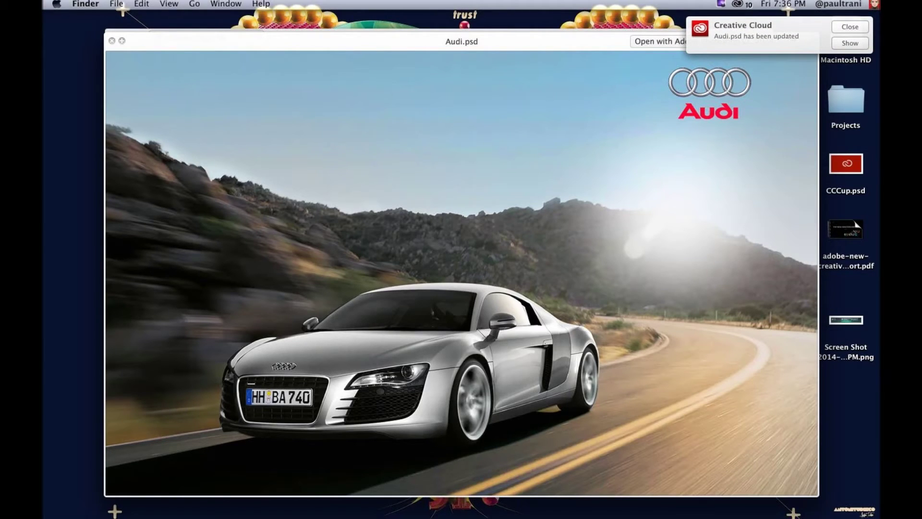
Step: Dismiss the Creative Cloud 'Audi.psd has been updated' banner, leaving the Quick Look preview showing
left_click(856, 27)
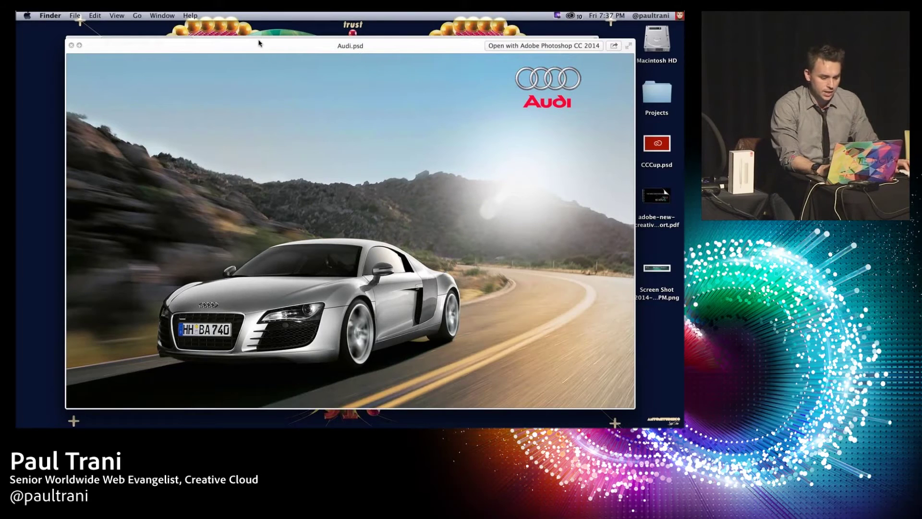
Step: Close the Audi.psd Quick Look preview, deselect the file, and bring Keynote to the front
key("space")
left_click(225, 330)
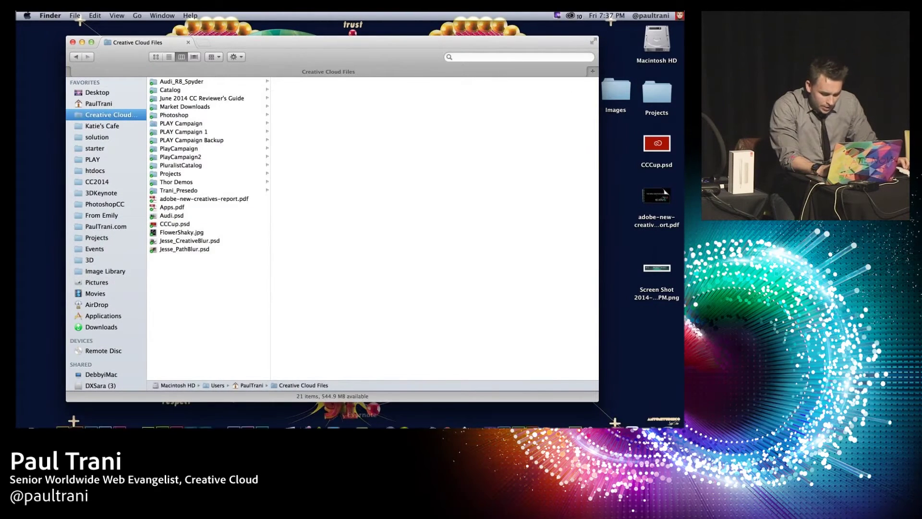
mouse_move(375, 423)
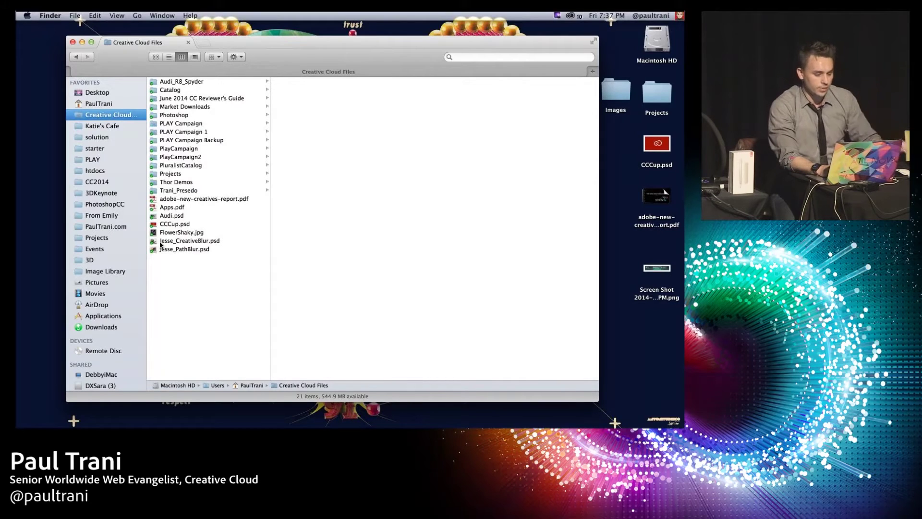
mouse_move(505, 425)
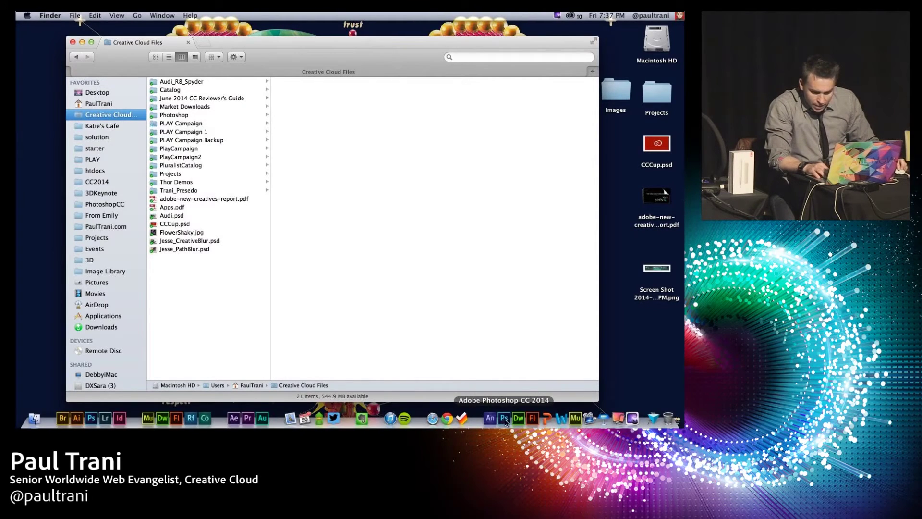
left_click(604, 417)
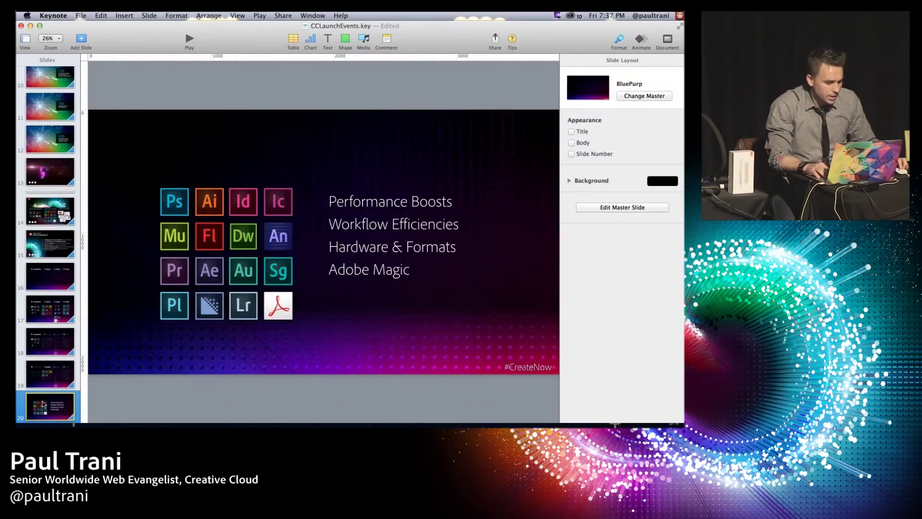
Step: Drag the Slopestyle Lower 3rd playhead in Premiere Pro to 00:00:01:39
left_click_drag(478, 351, 501, 345)
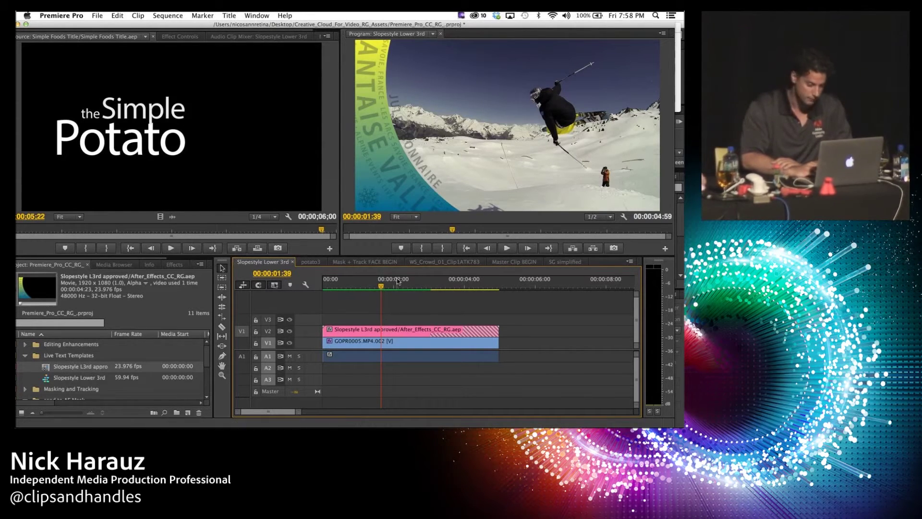
Step: Load the Slopestyle L3rd approved clip and retype its Name field with the presenter's name
left_click(379, 331)
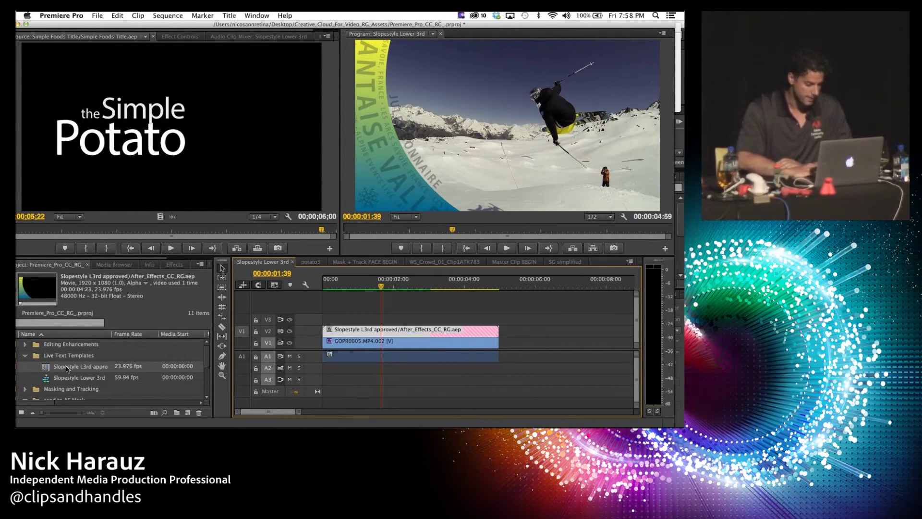
double_click(45, 370)
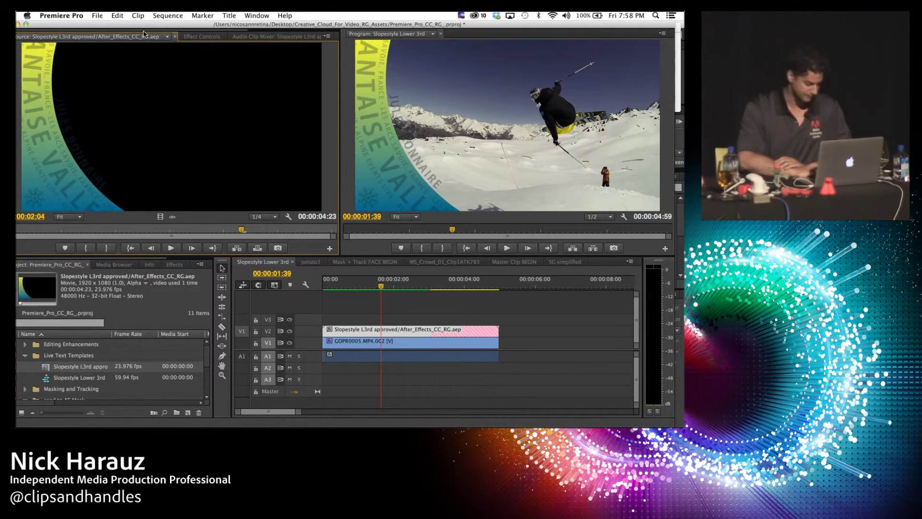
left_click(193, 38)
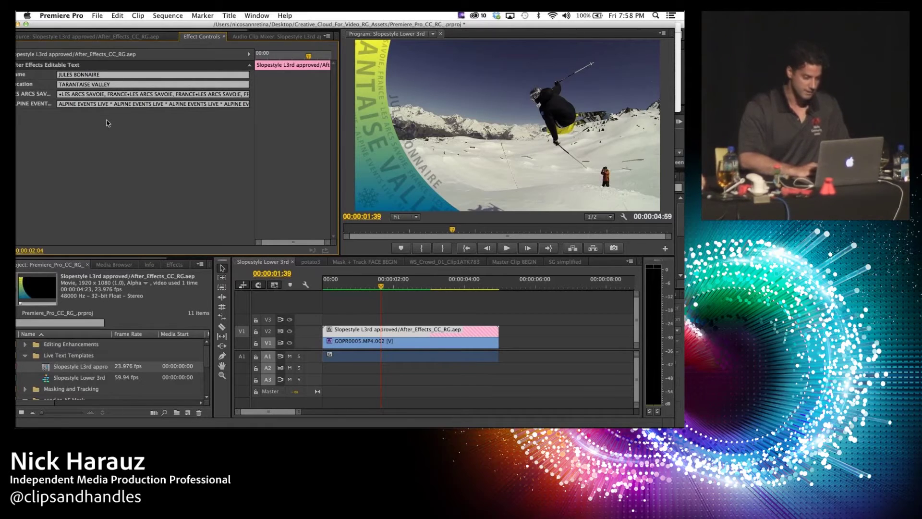
left_click(62, 75)
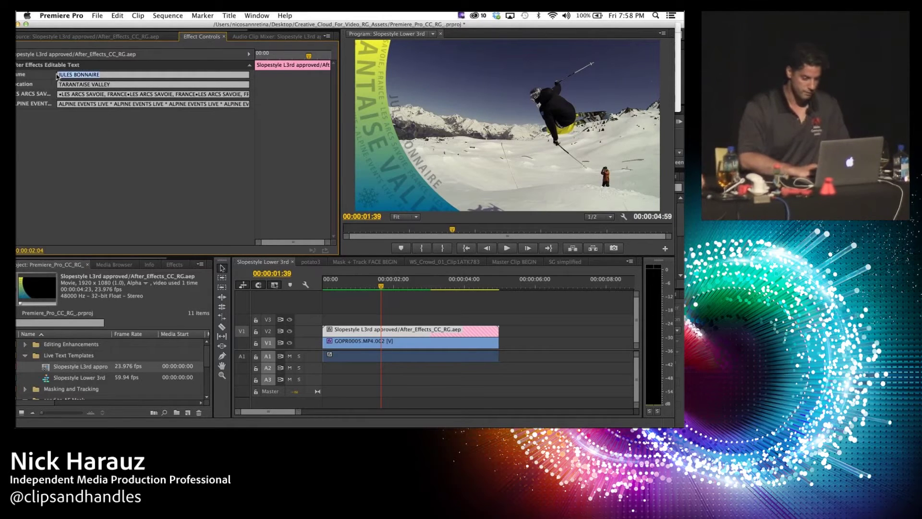
type("PAUL TRA")
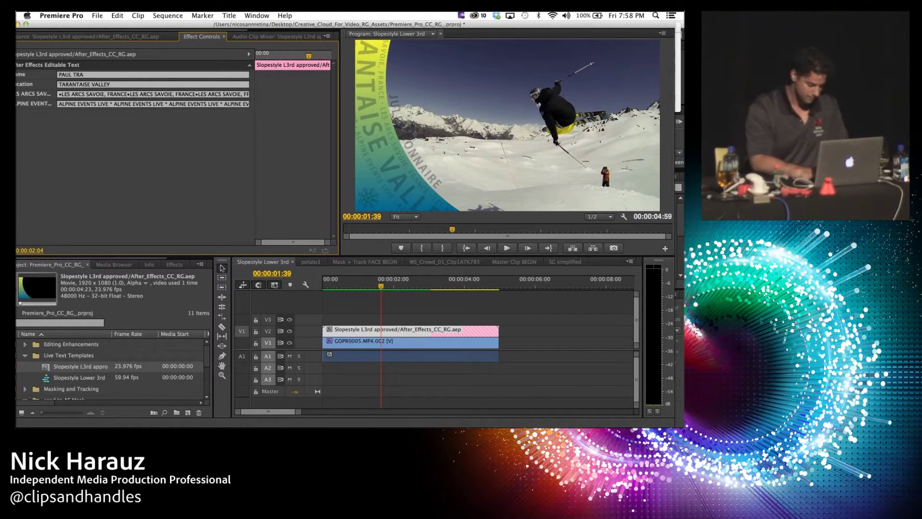
type("N")
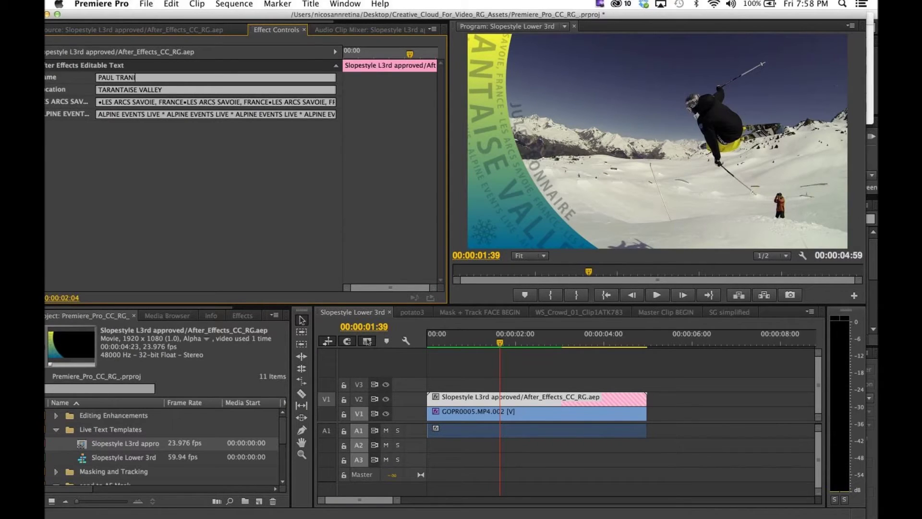
type("I")
key("Return")
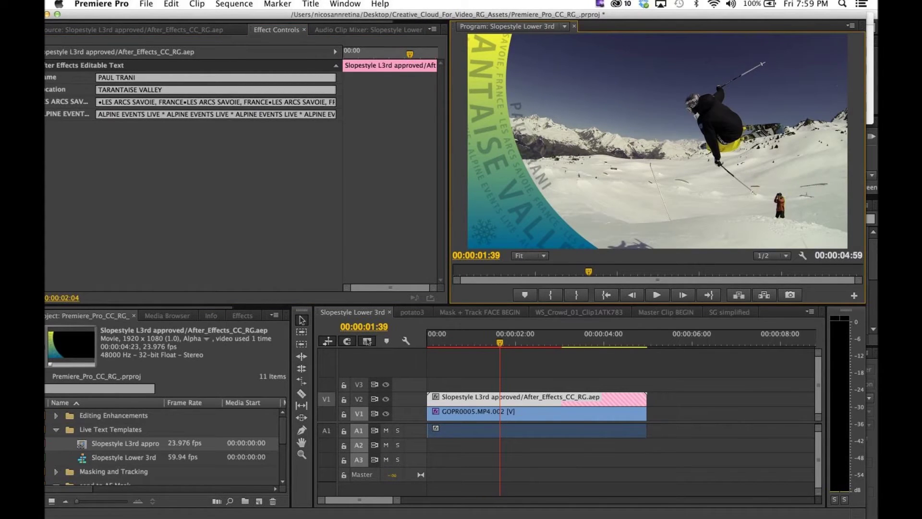
Step: Preview the updated lower third full screen, then switch to the potato3 sequence
key("ctrl+grave")
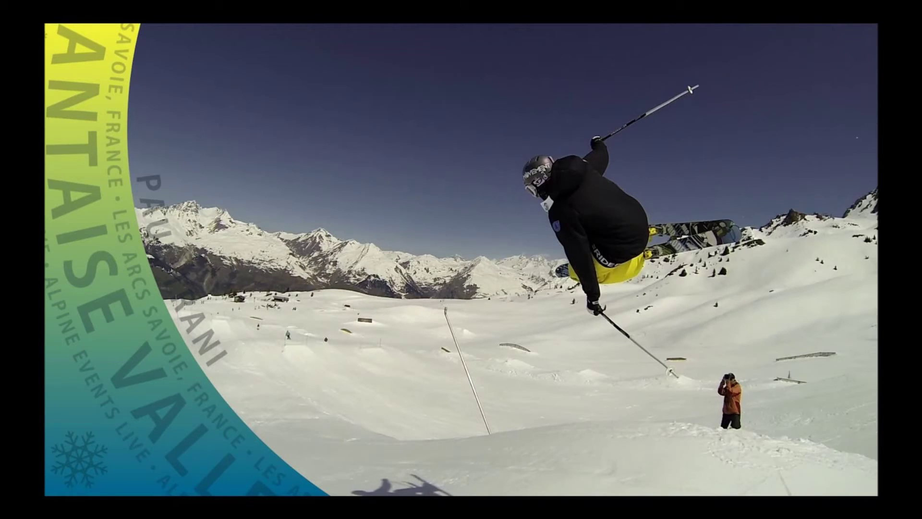
key("ctrl+grave")
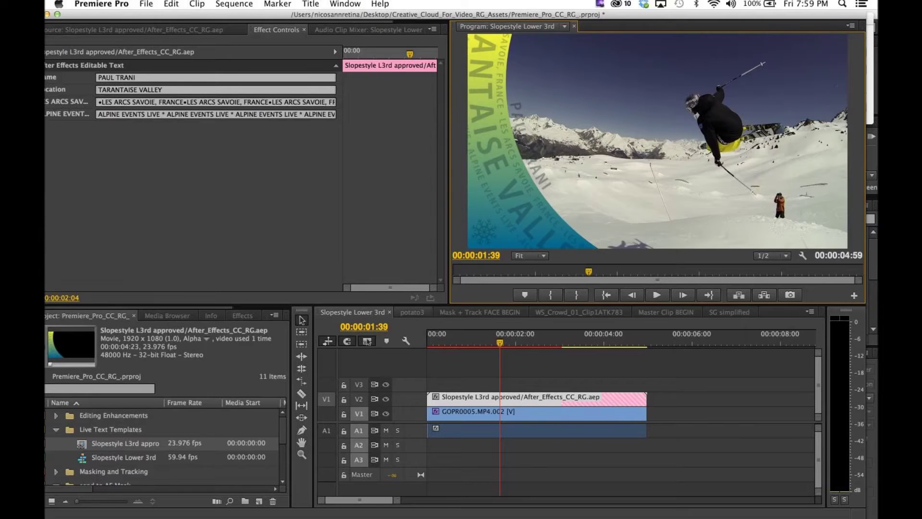
key("ctrl+shift+period")
key("Left")
key("Left")
Step: Locate Simple Foods Title in the project, load it in Source, and overwrite it above onion.mov
key("j")
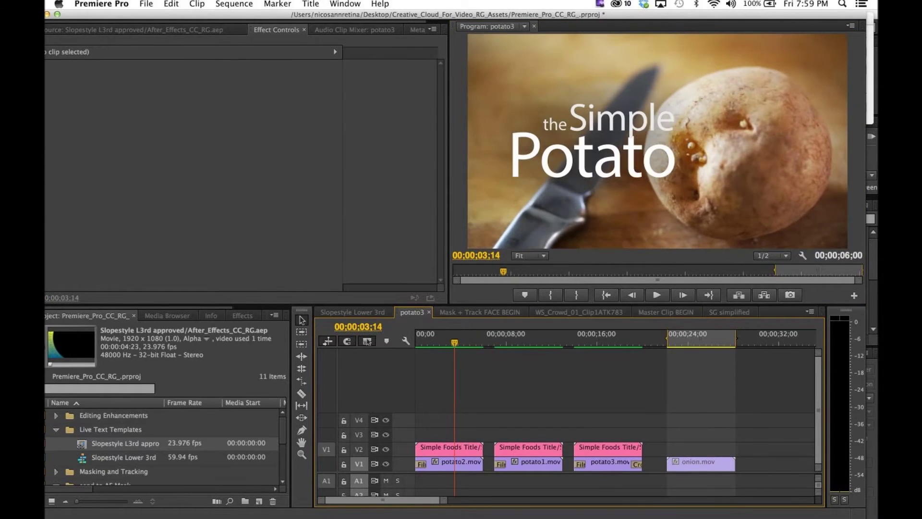
key("l")
key("l")
key("l")
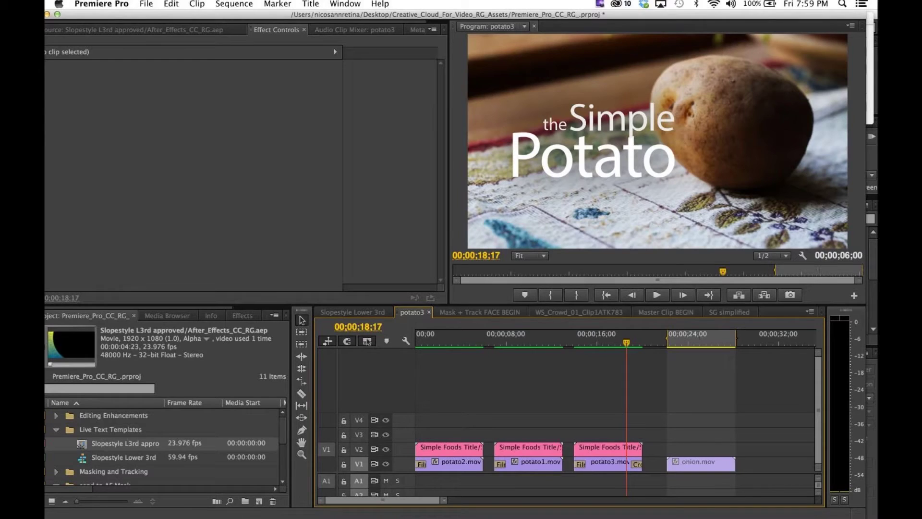
scroll(163, 447, "down", 3)
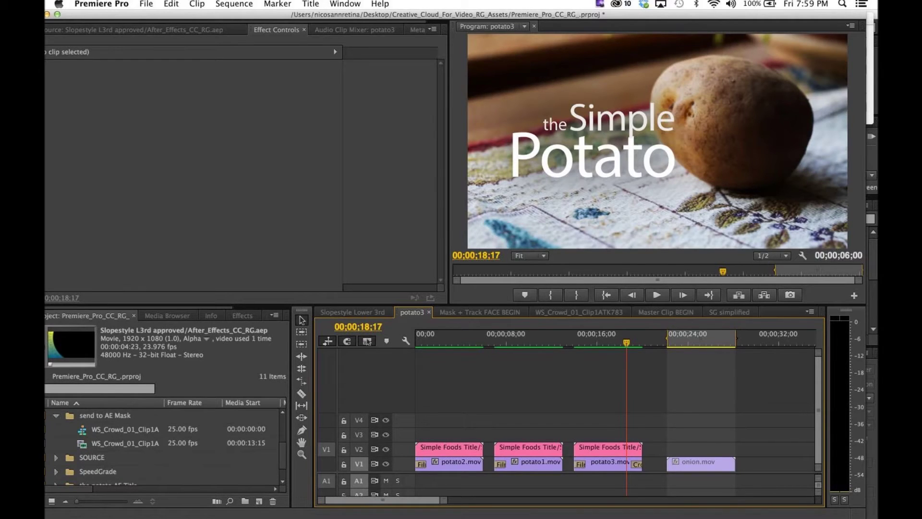
scroll(163, 447, "up", 1)
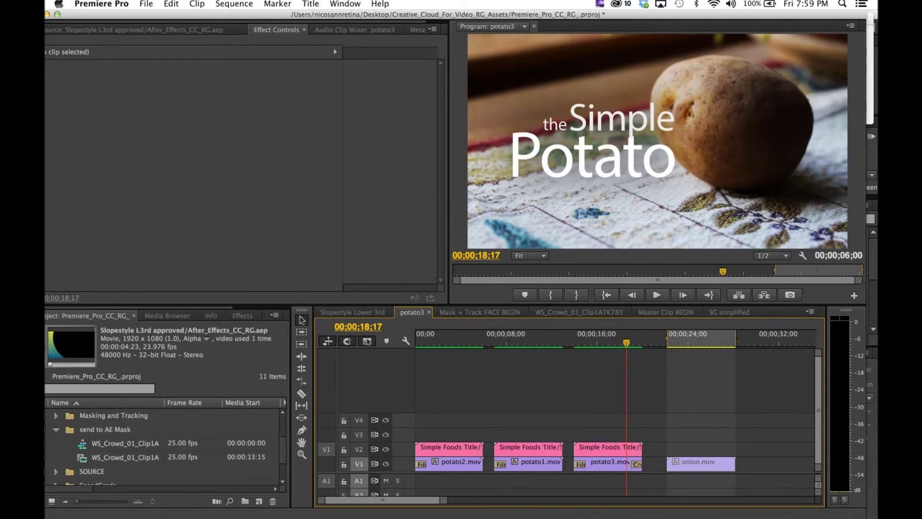
right_click(618, 445)
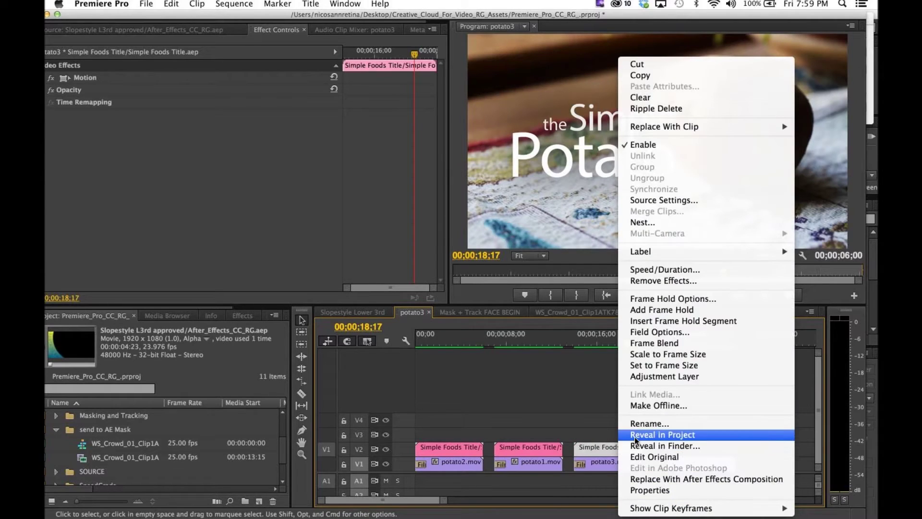
left_click(636, 437)
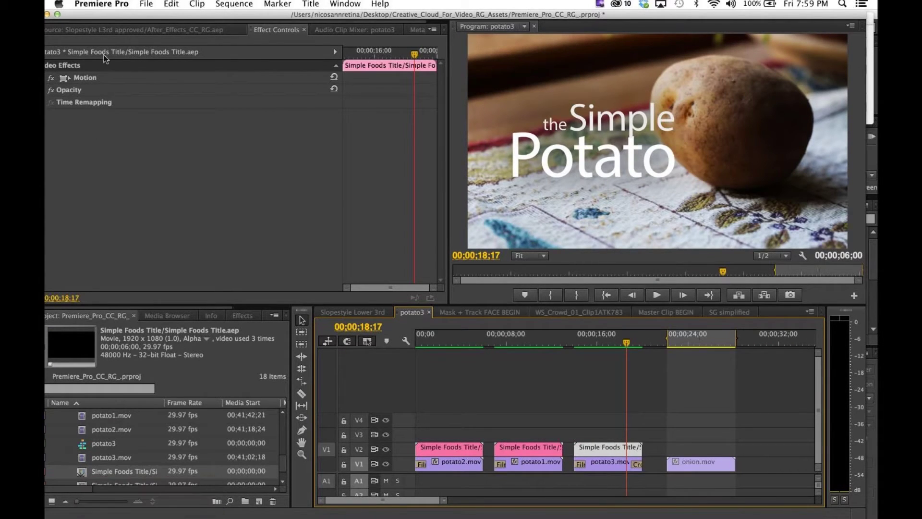
left_click(110, 27)
double_click(72, 474)
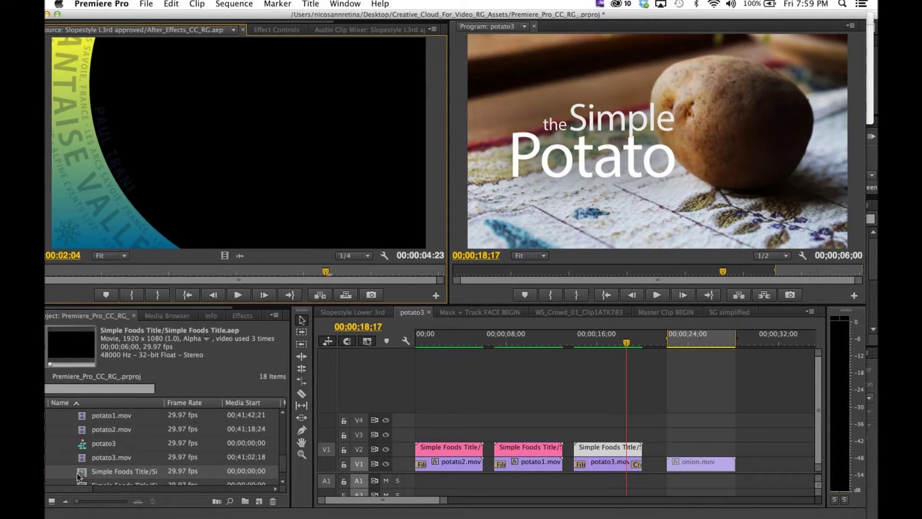
left_click_drag(702, 342, 709, 342)
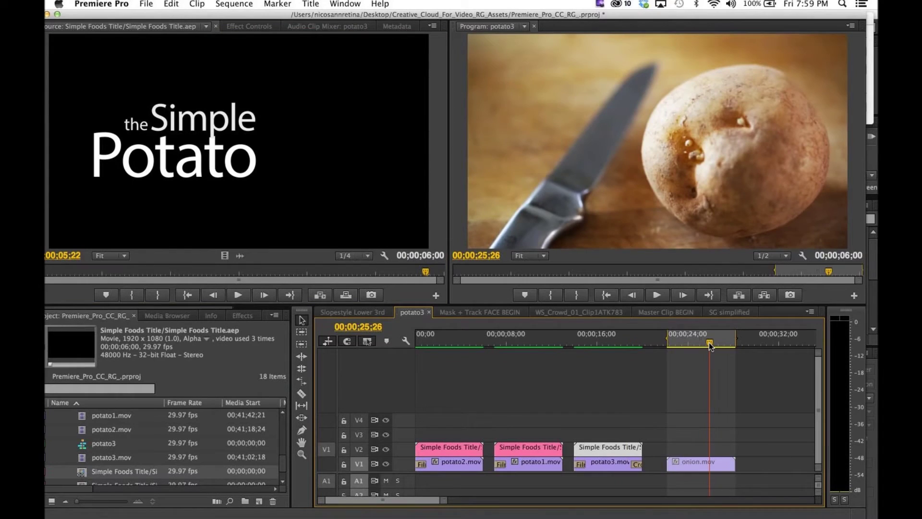
key(".")
Step: Delete the A1 audio under onion.mov and maximize the project panel with Simple Foods Title selected
left_click(694, 481)
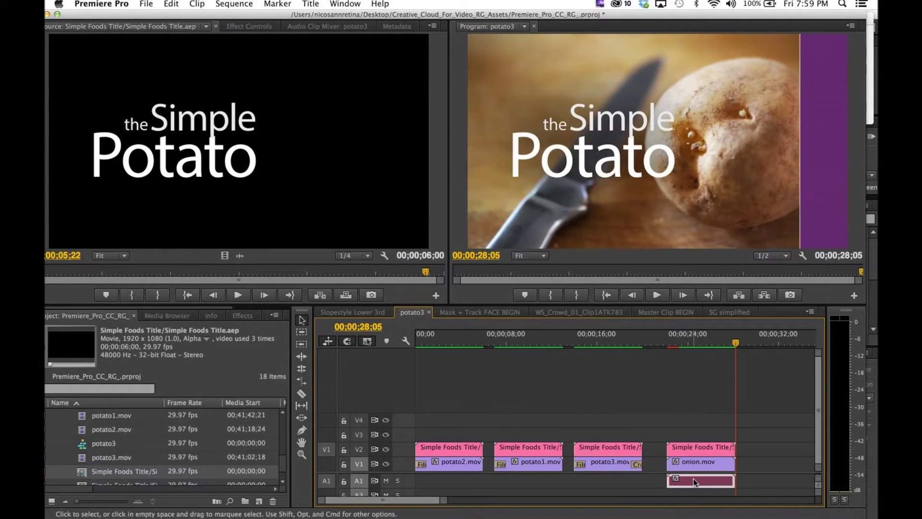
key("Delete")
left_click(697, 449)
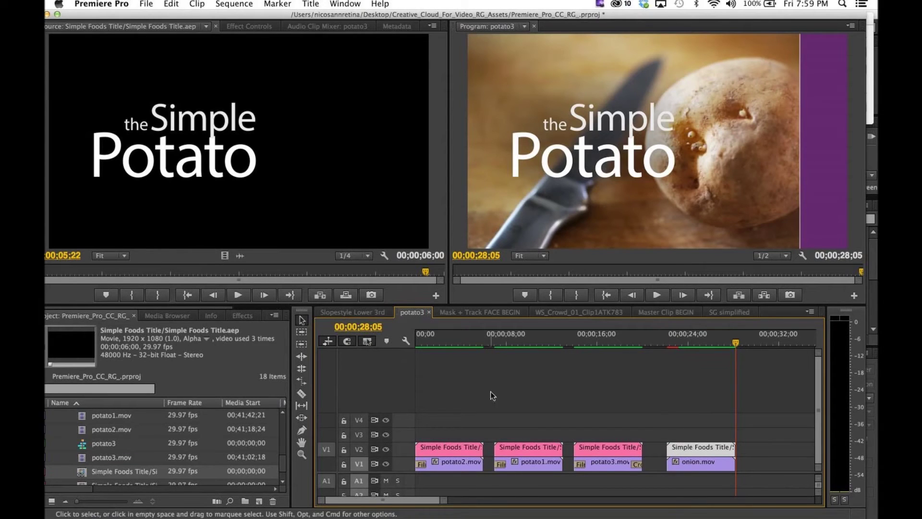
left_click_drag(459, 340, 628, 385)
left_click_drag(684, 392, 606, 400)
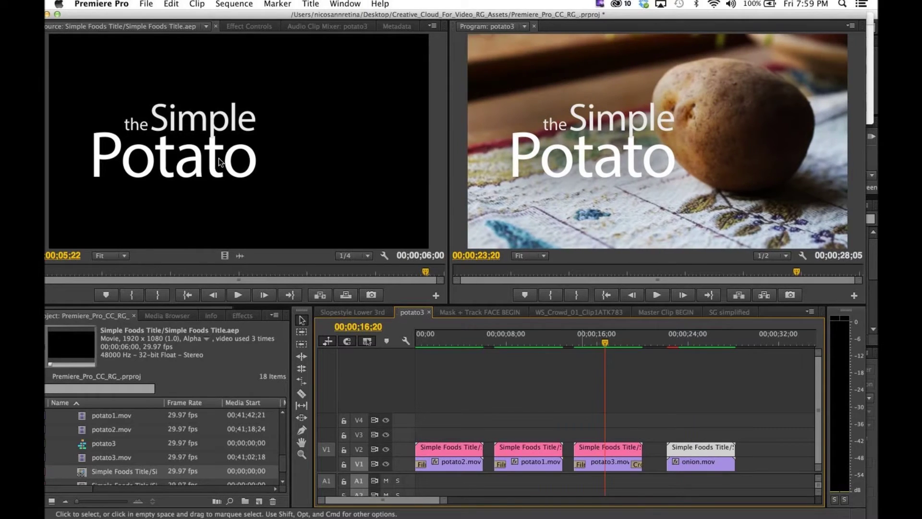
left_click(81, 473)
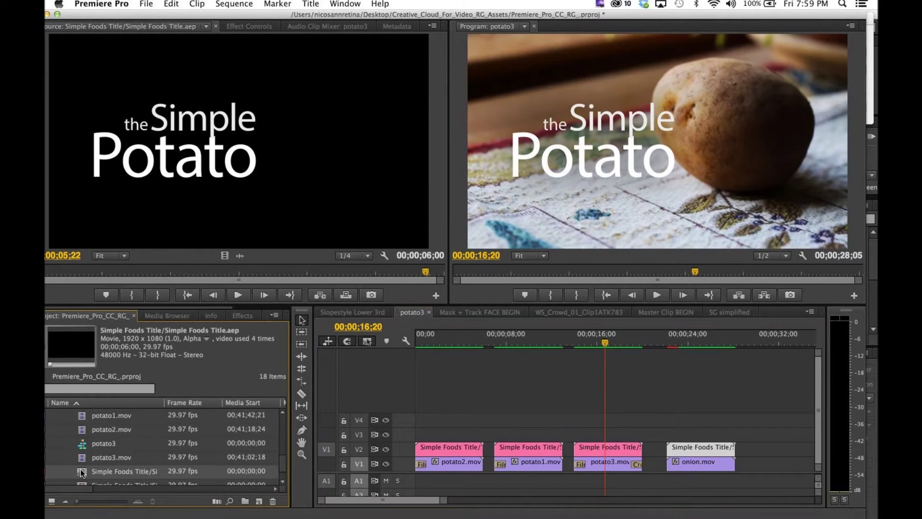
key("grave")
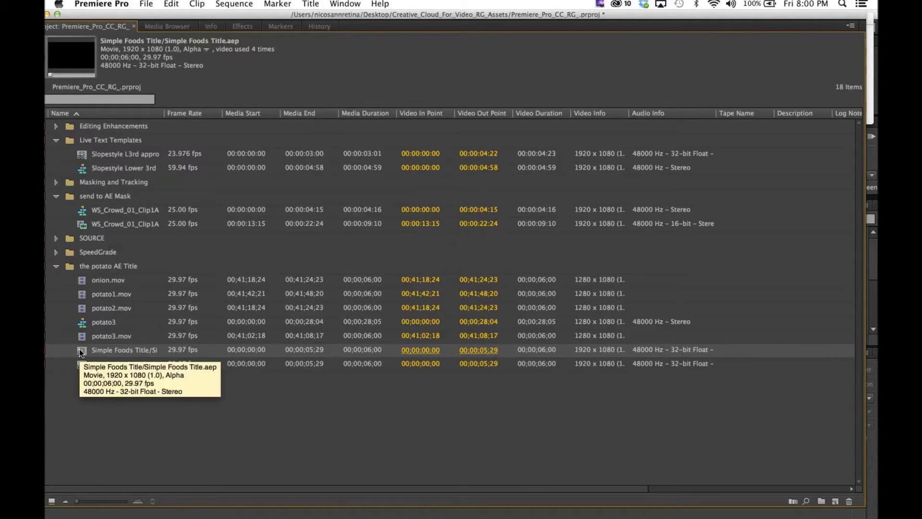
Step: Duplicate Simple Foods Title via Edit > Duplicate and mark the onion clip's span as the range
left_click(172, 3)
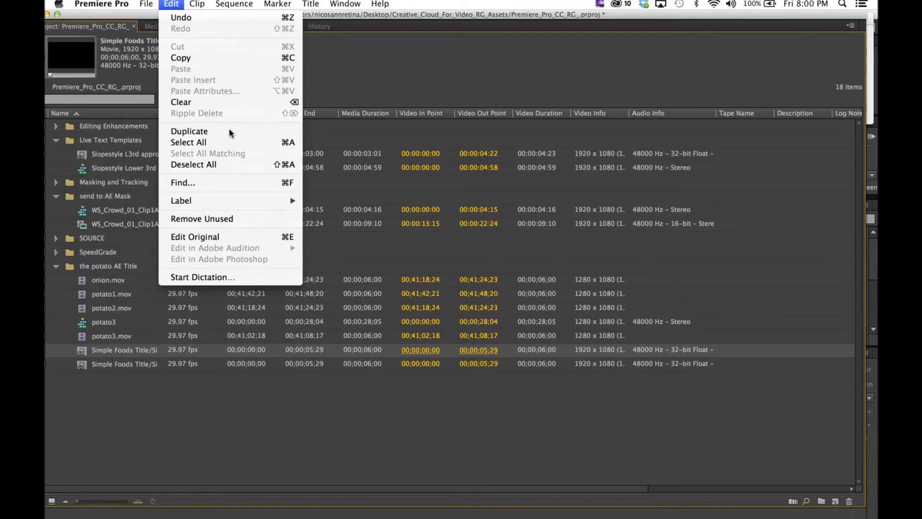
left_click(229, 132)
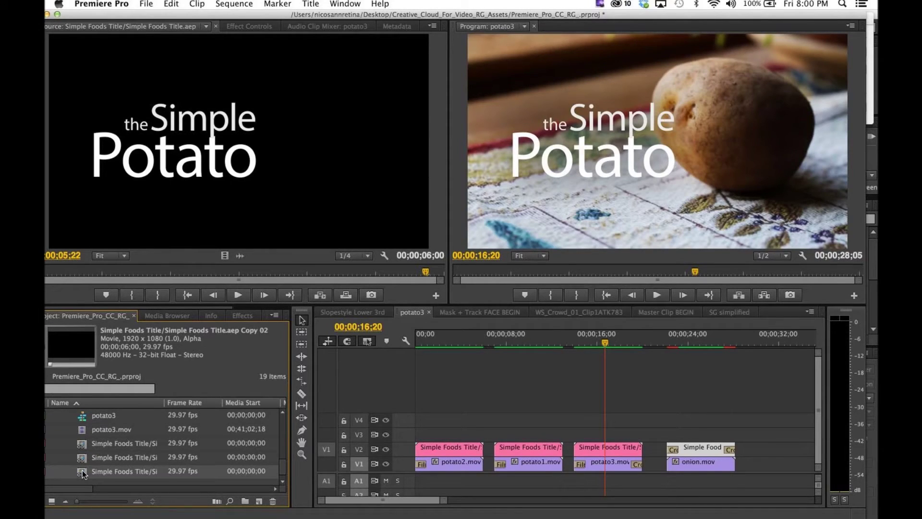
left_click_drag(82, 474, 287, 93)
left_click(707, 356)
key("x")
key("b")
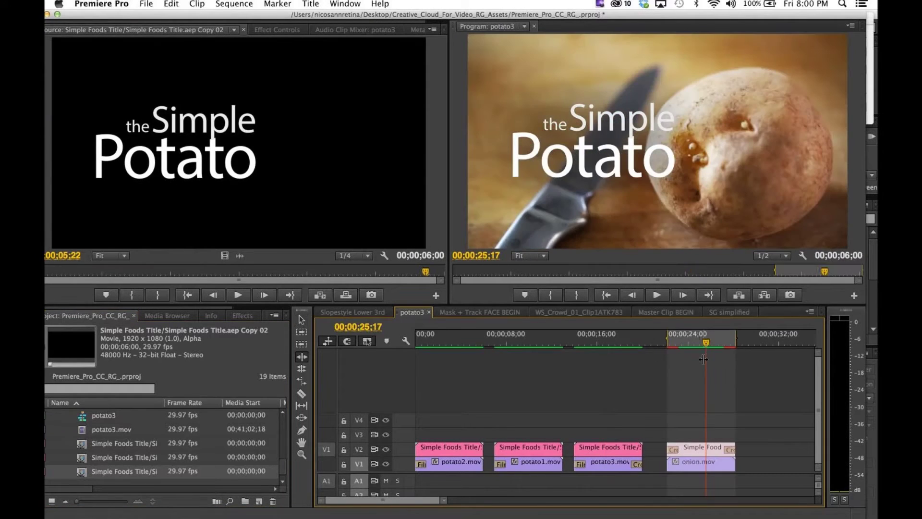
key("v")
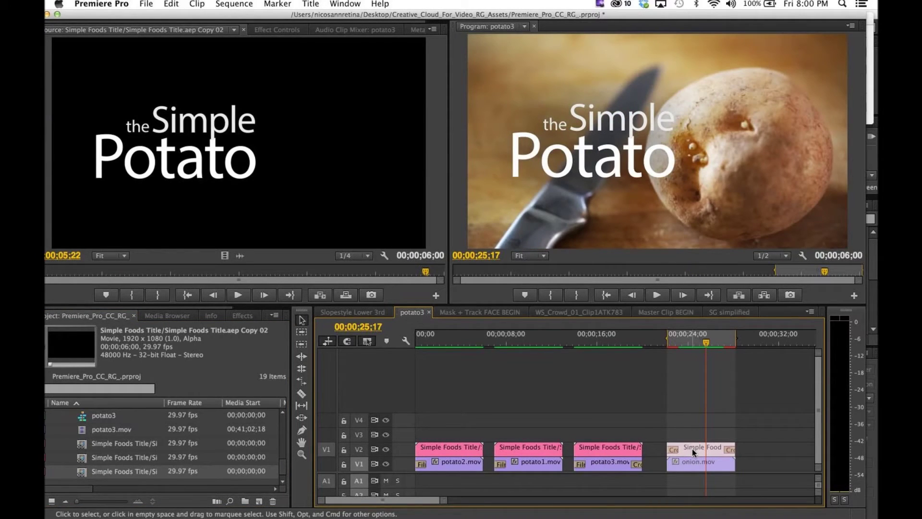
Step: Overwrite Copy 02 onto V2 over onion.mov and show its editable text fields
key("period")
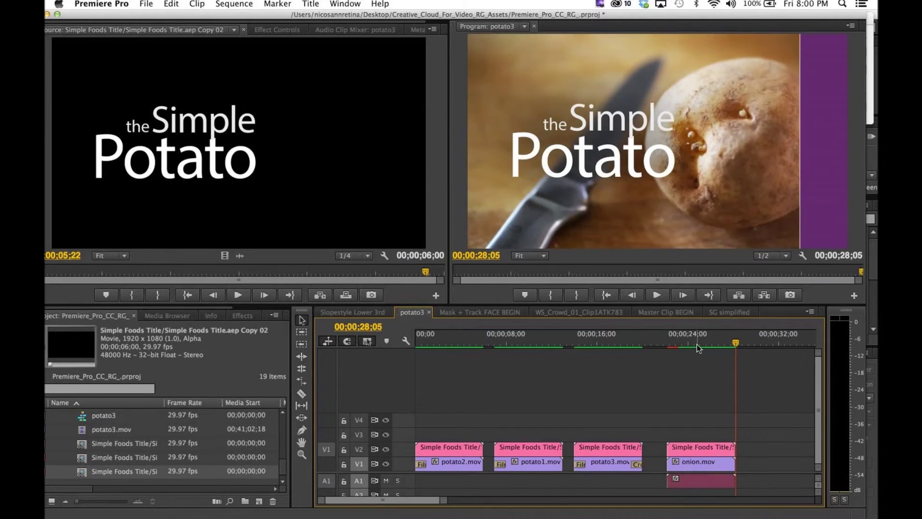
left_click(696, 337)
left_click(697, 449)
key("f")
left_click(271, 29)
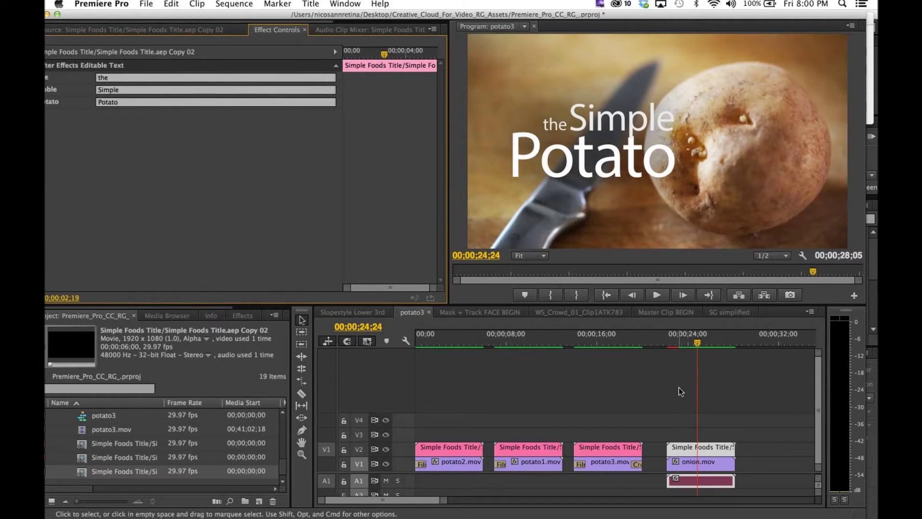
Step: Change the onion title's text fields Simple to Mighty and Potato to Onion, then open Mask + Track FACE BEGIN
left_click_drag(706, 338, 716, 346)
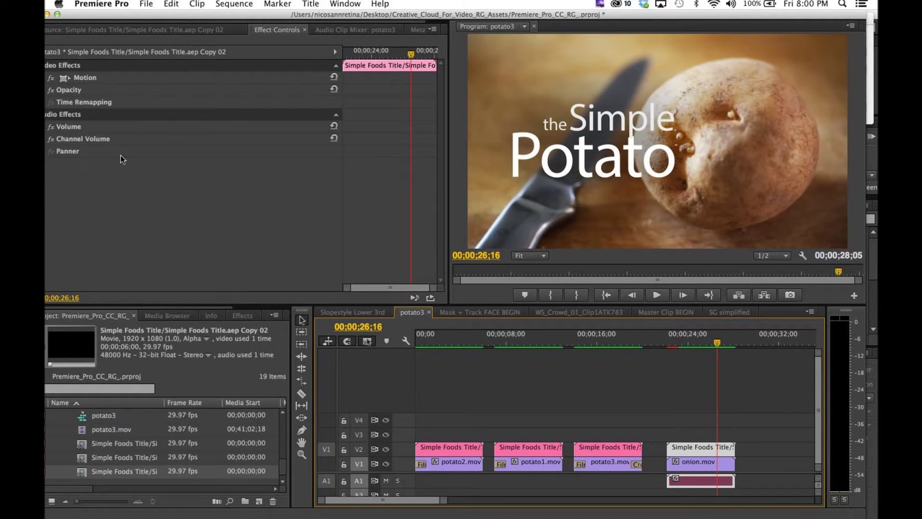
left_click(128, 30)
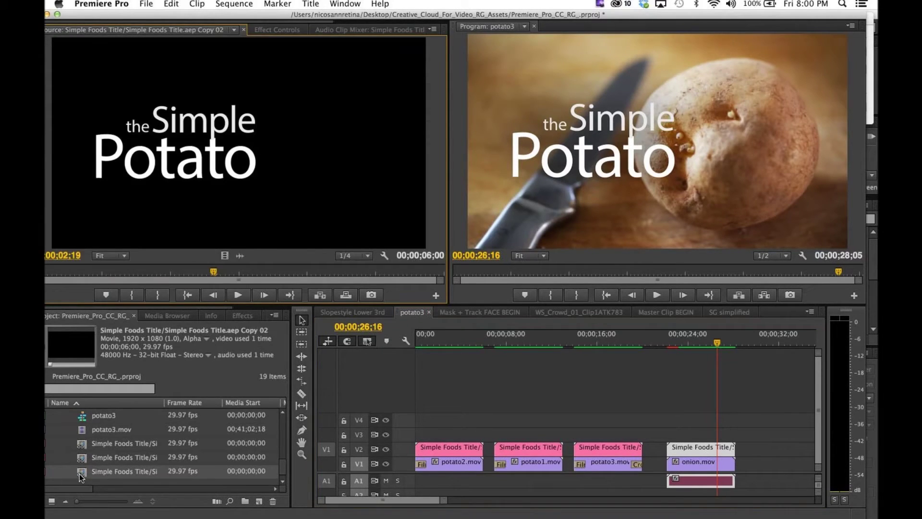
left_click(269, 31)
left_click(144, 90)
type("Mighty")
key("Tab")
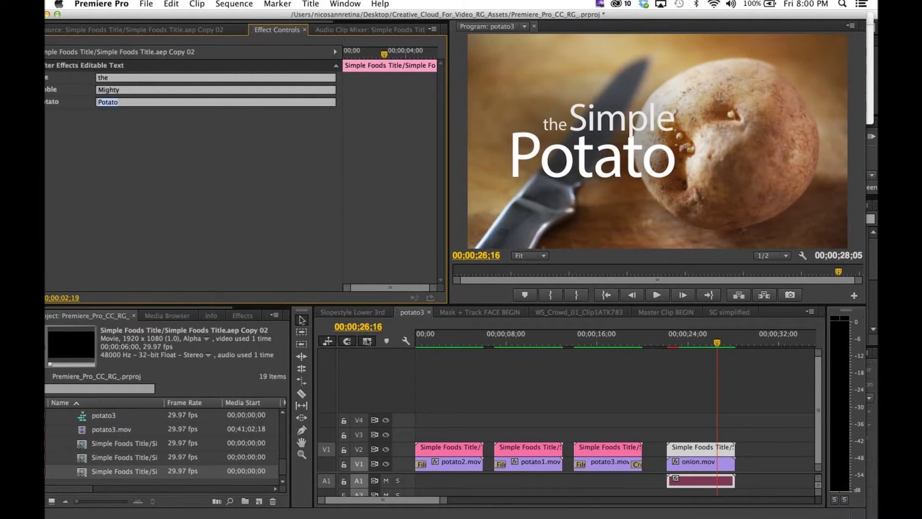
type("Onion")
key("Tab")
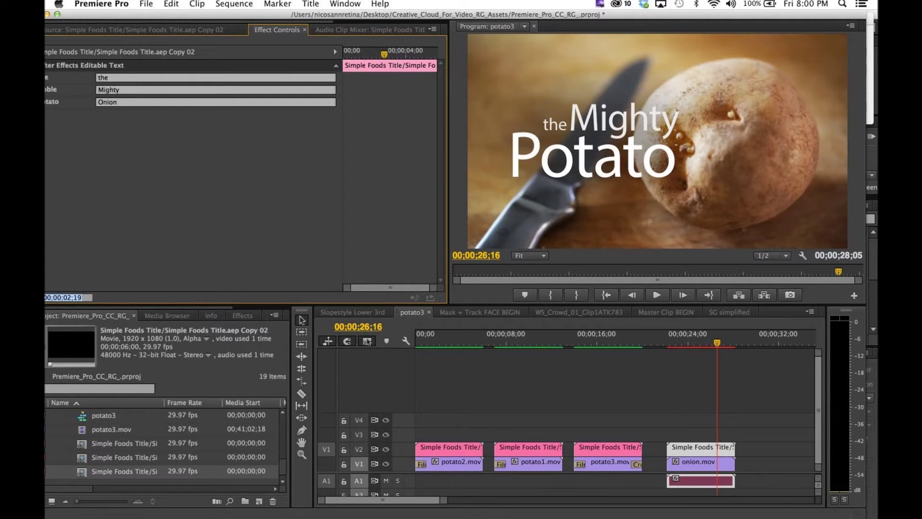
left_click_drag(606, 338, 431, 346)
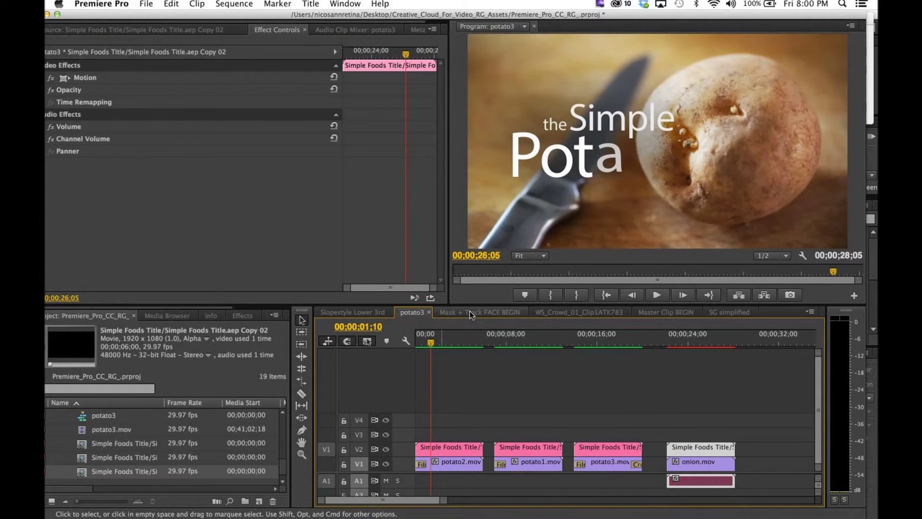
left_click(471, 313)
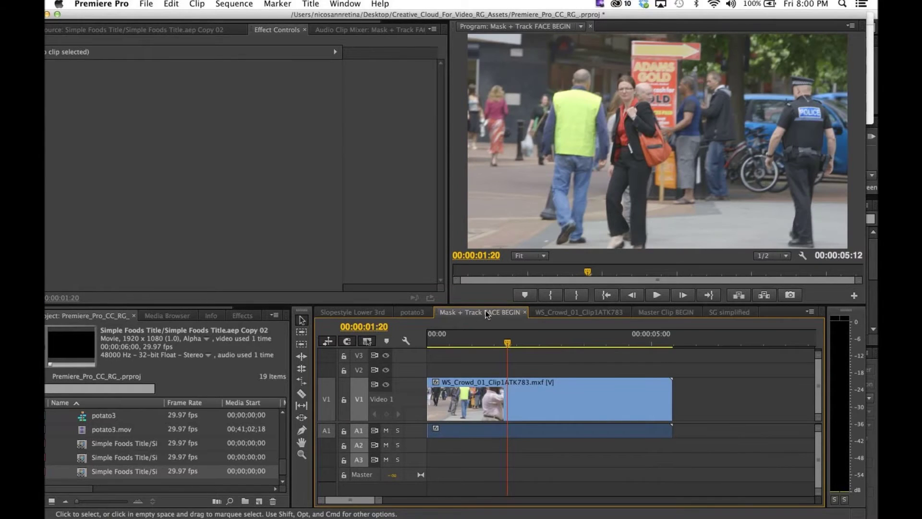
Step: Scrub the crowd clip back to its first frame, then step forward to 00:00:00:12
left_click_drag(507, 343, 509, 347)
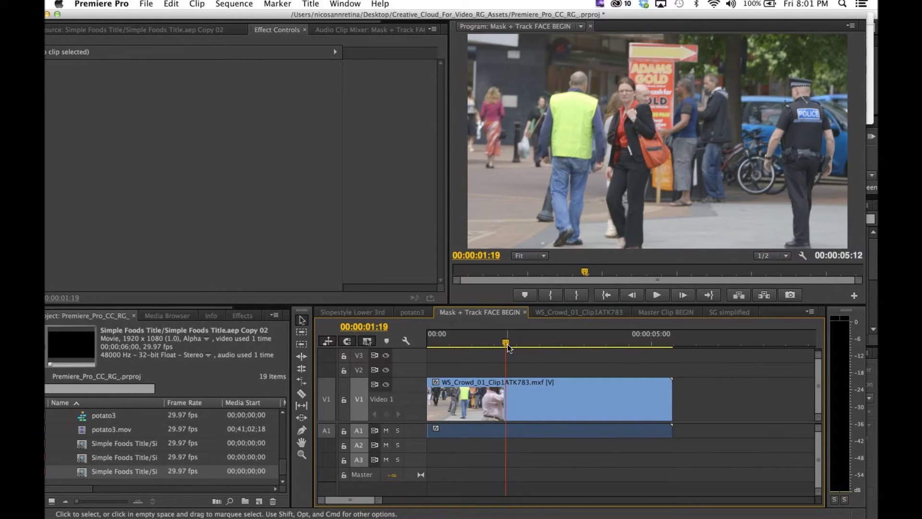
left_click_drag(507, 344, 496, 336)
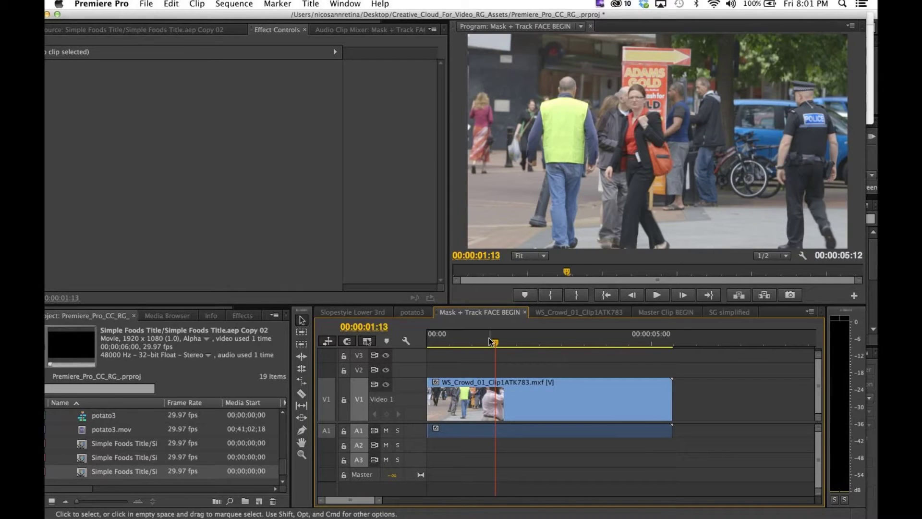
left_click_drag(495, 343, 446, 327)
key("Left")
key("Right")
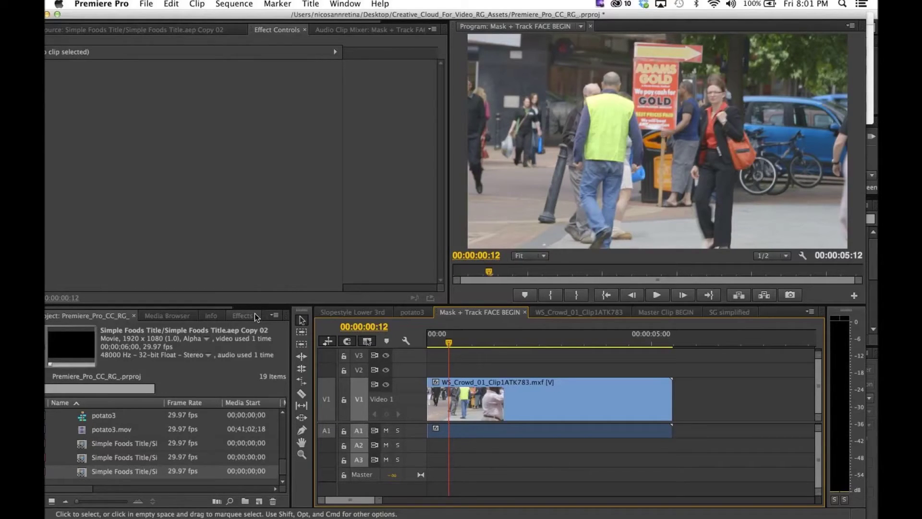
left_click(255, 316)
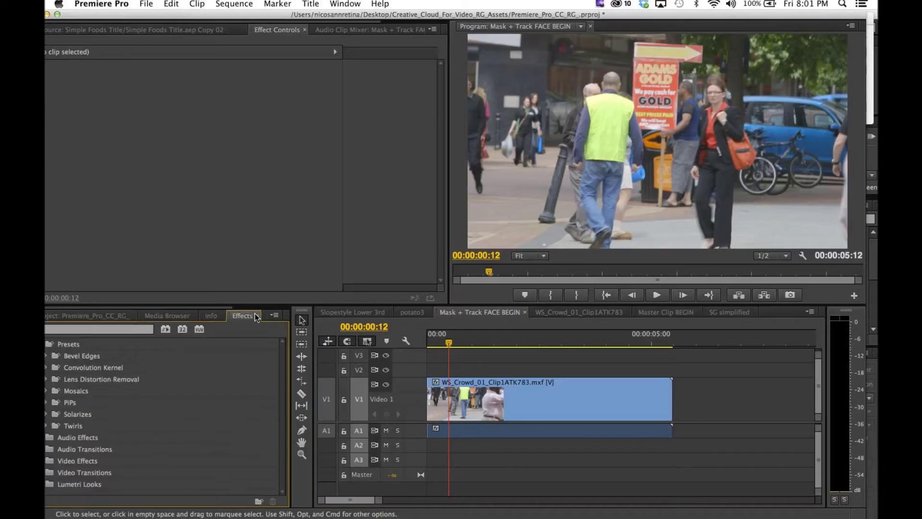
Step: Search the Effects panel for 'mosaic' and drop Stylize > Mosaic onto the V1 crowd clip
left_click(118, 335)
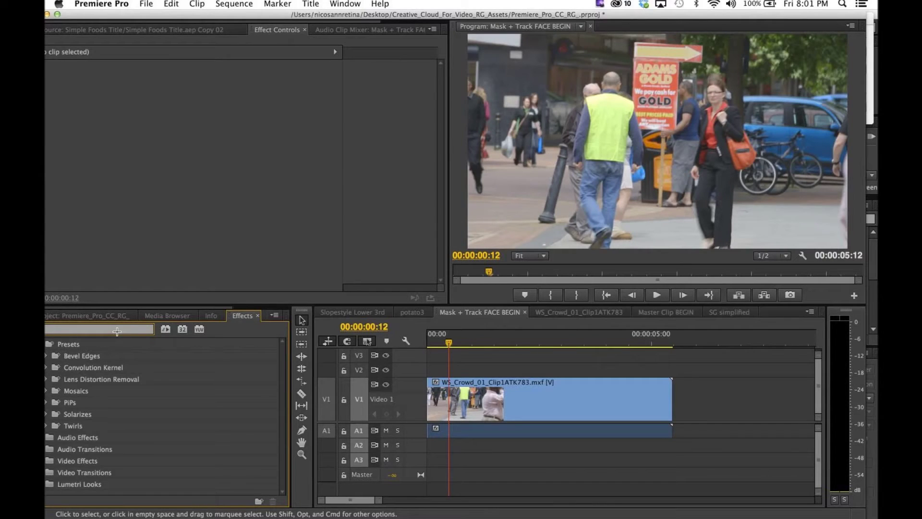
type("mosaic")
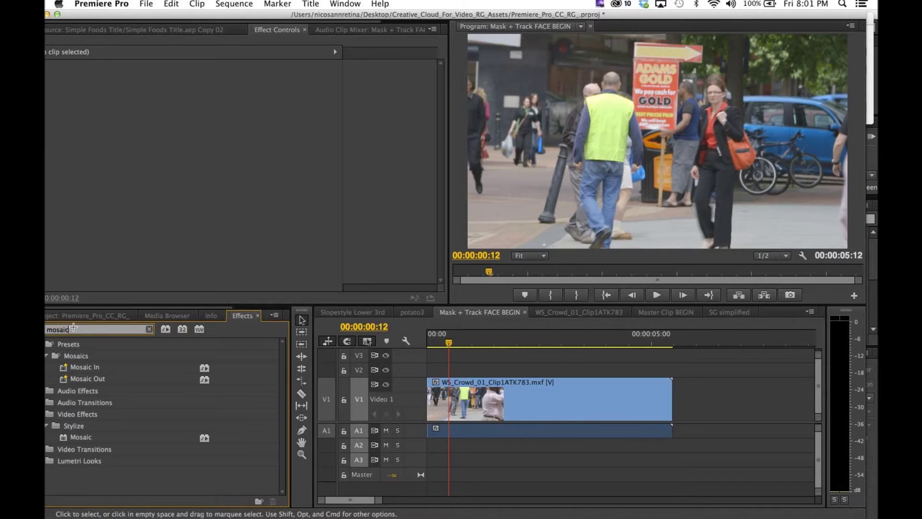
left_click_drag(71, 433, 521, 403)
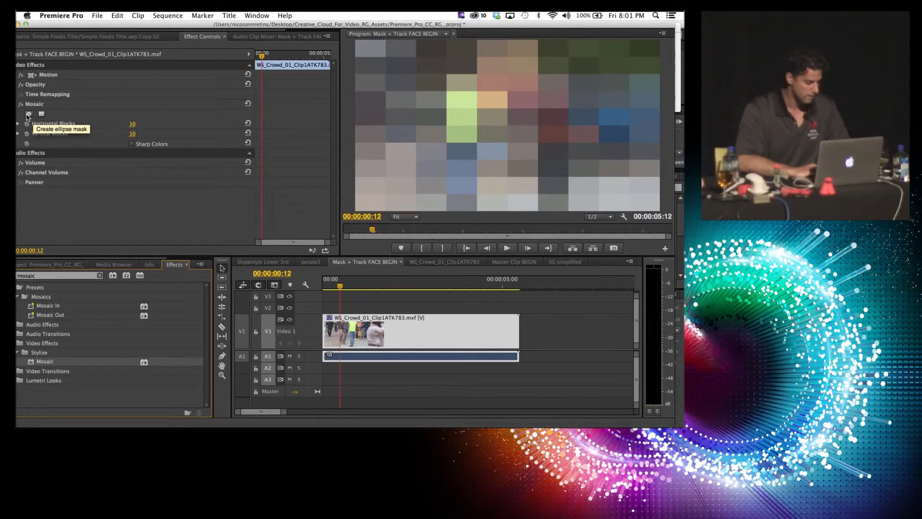
Step: Add an ellipse mask to Mosaic and shrink it over the pink-shirt man's face on frame one
left_click(28, 115)
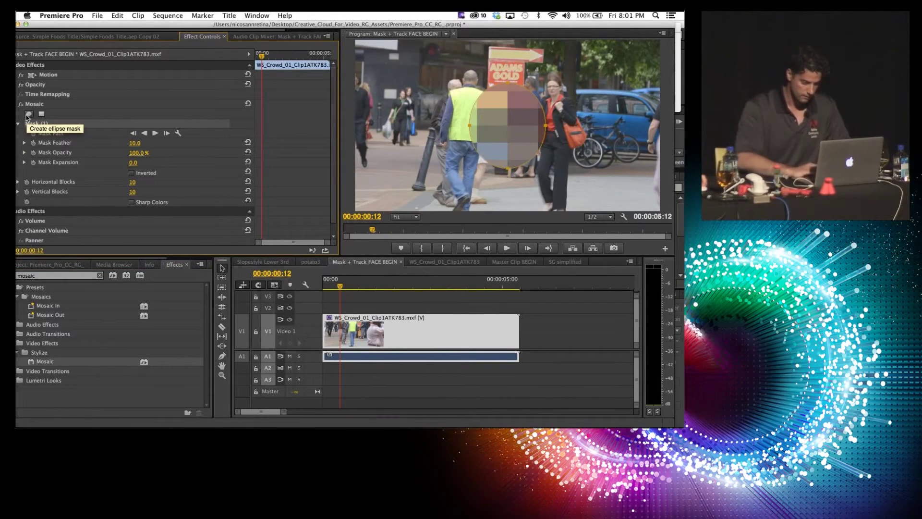
left_click(341, 287)
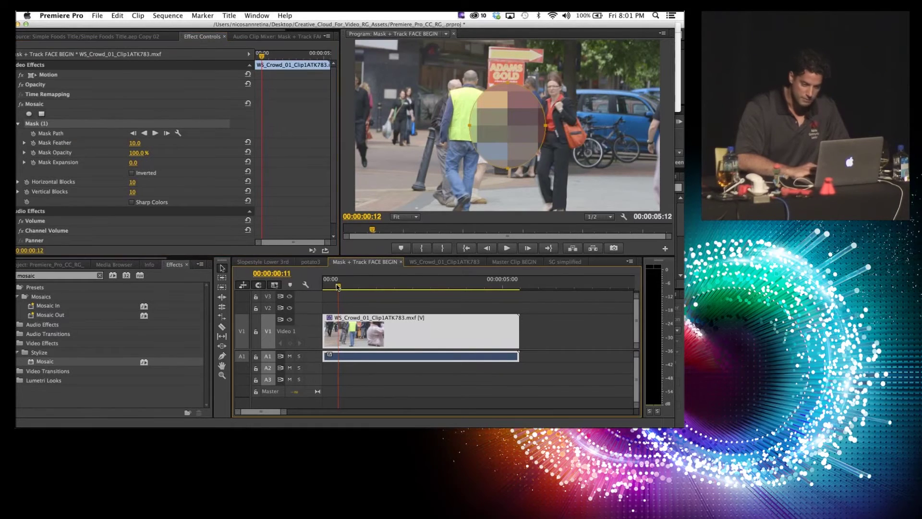
key("Home")
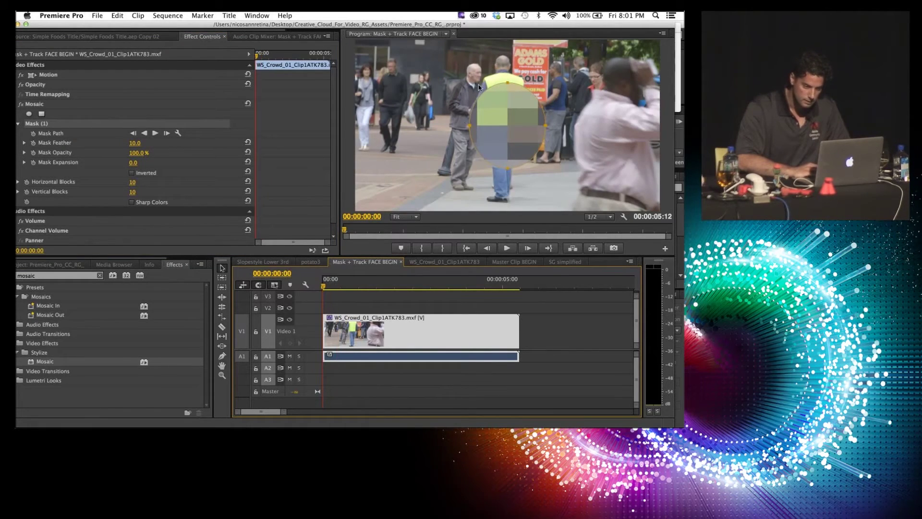
left_click_drag(503, 113, 587, 66)
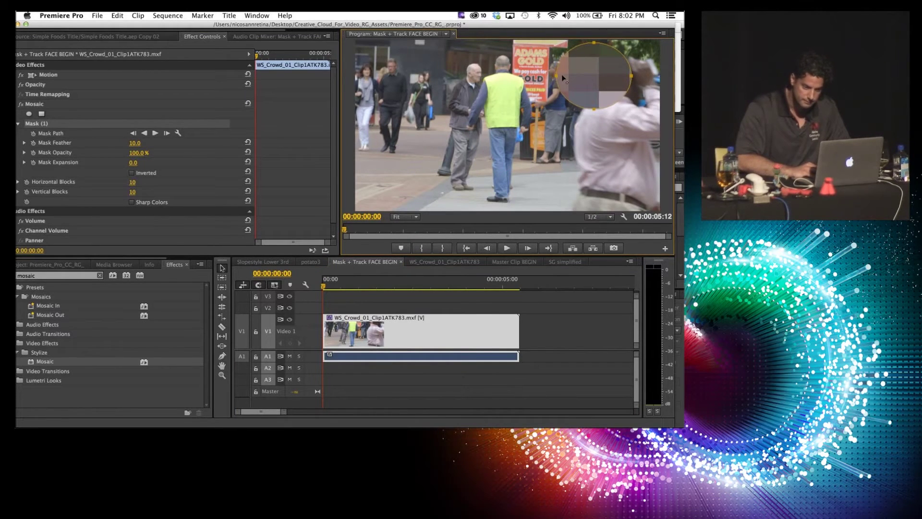
left_click_drag(561, 75, 587, 75)
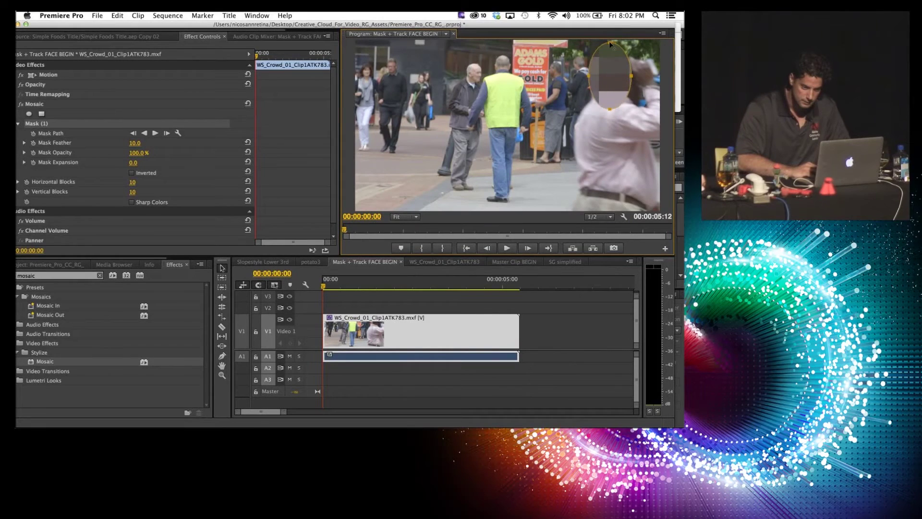
left_click_drag(610, 43, 599, 87)
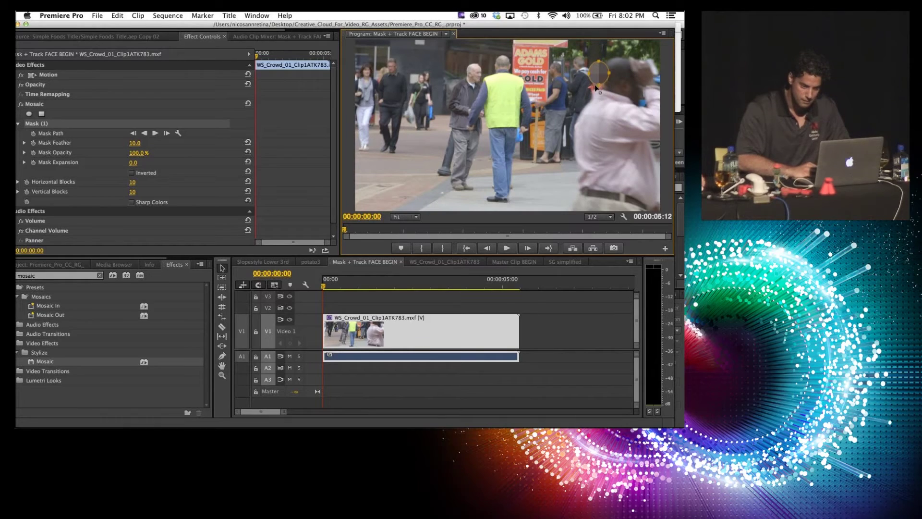
left_click_drag(599, 69, 596, 71)
left_click_drag(595, 62, 593, 59)
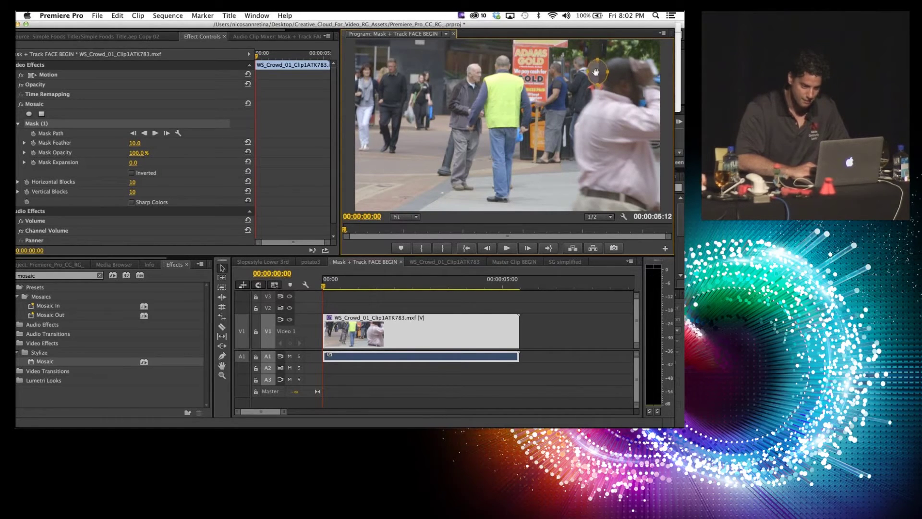
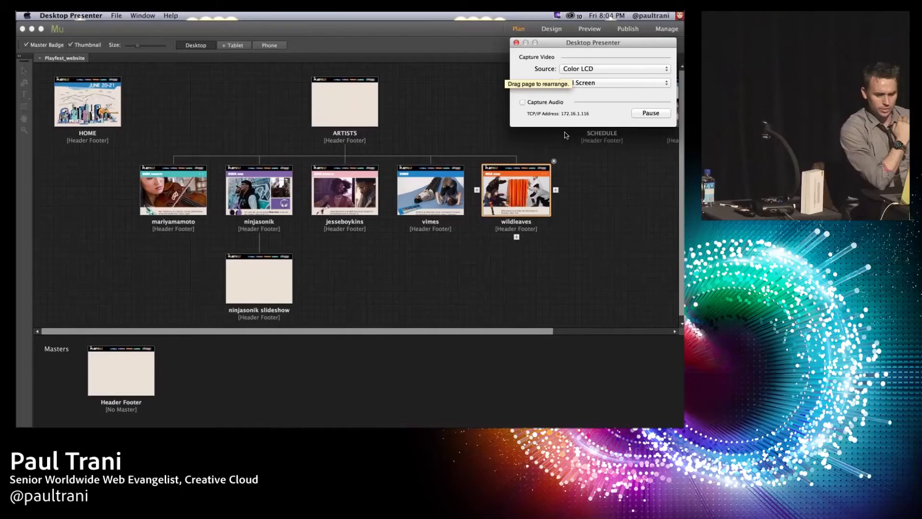
Step: Hide Muse and switch to the CCCup.psd logo document in Photoshop
left_click(412, 83)
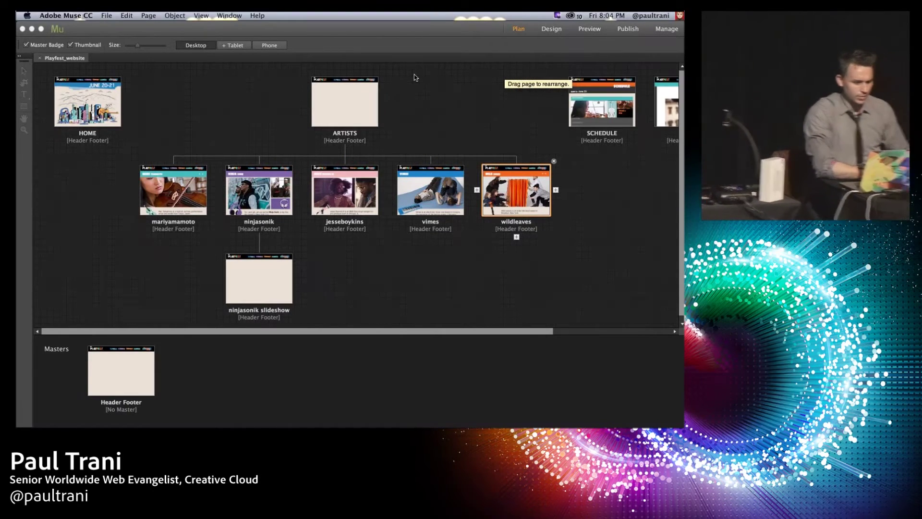
left_click(32, 29)
key("super+h")
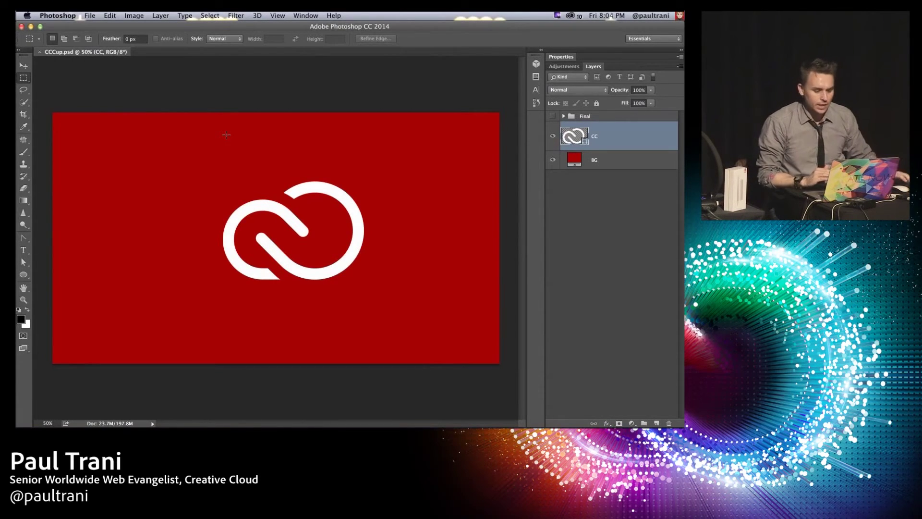
left_click(236, 16)
Step: Add an empty Layer 5 above the CC logo layer
mouse_move(257, 15)
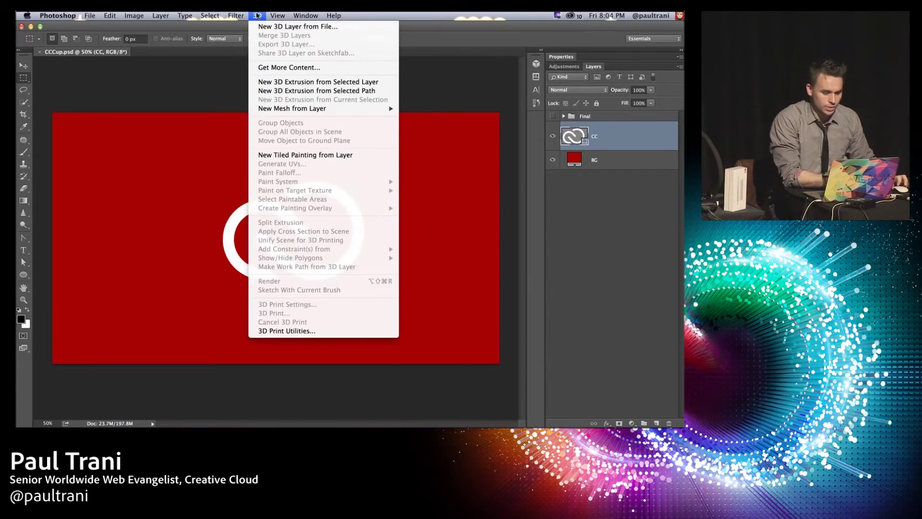
key("Escape")
left_click(657, 422)
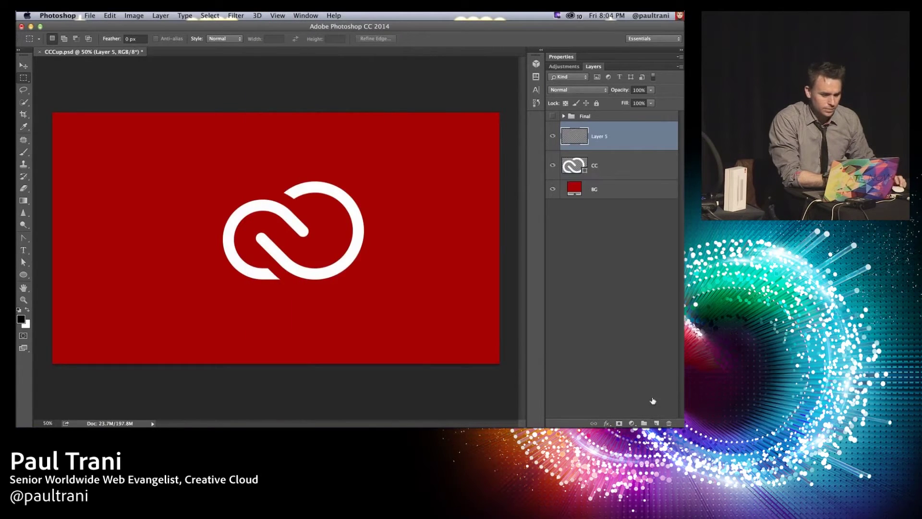
left_click(257, 15)
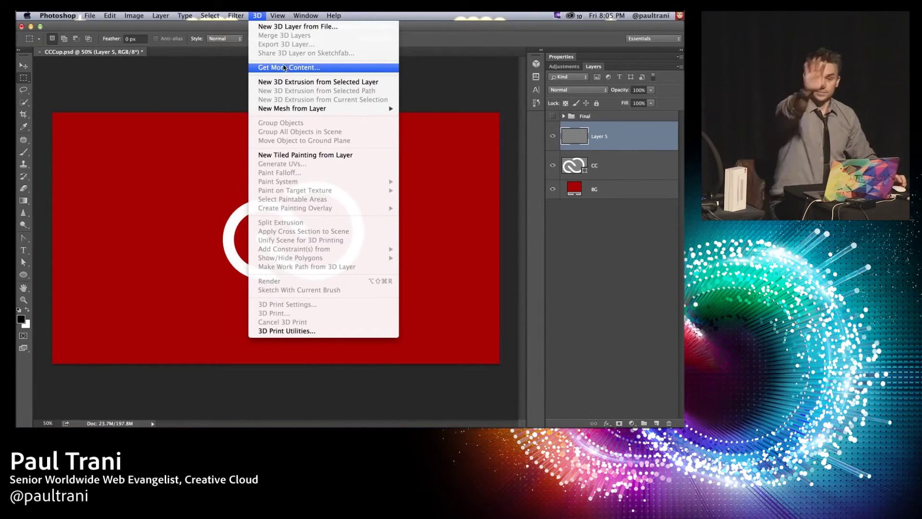
left_click(154, 121)
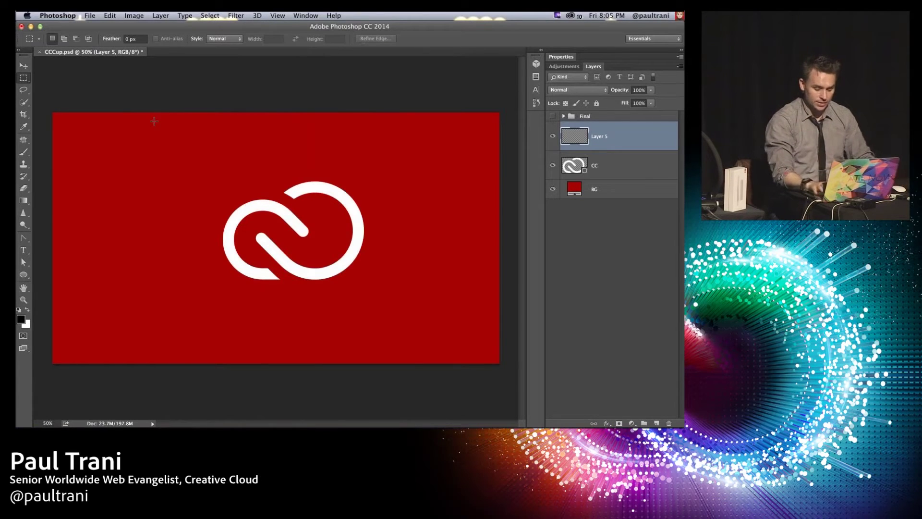
Step: Zoom to 100%, select the CC logo layer with the Move tool, and expand the side panels
key("super+equal")
key("super+equal")
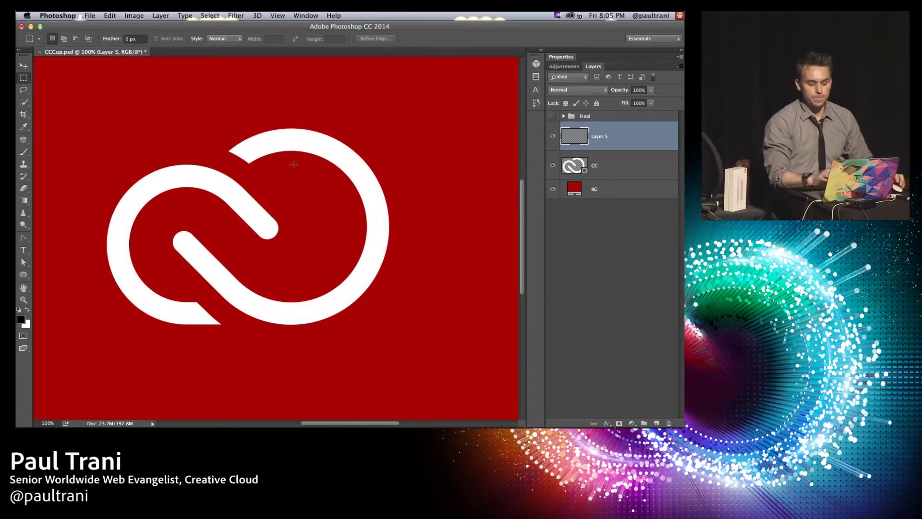
left_click(600, 168)
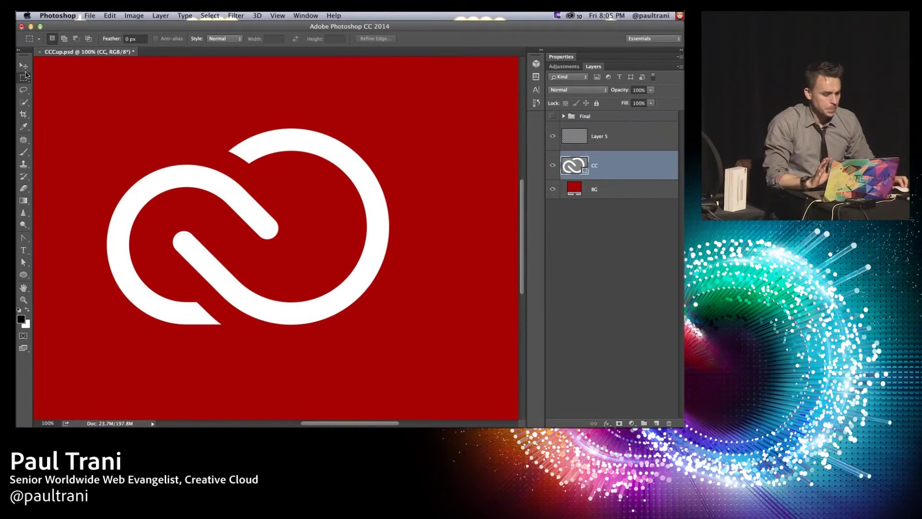
left_click(24, 66)
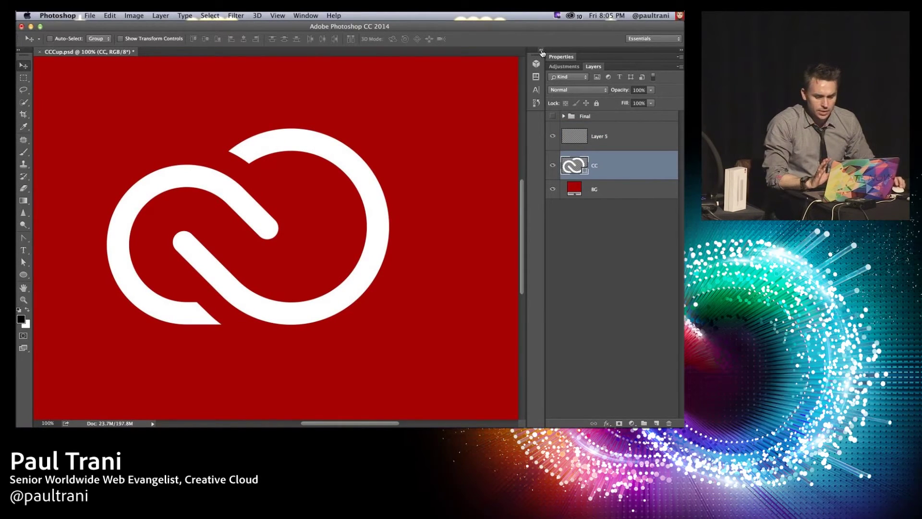
left_click(541, 50)
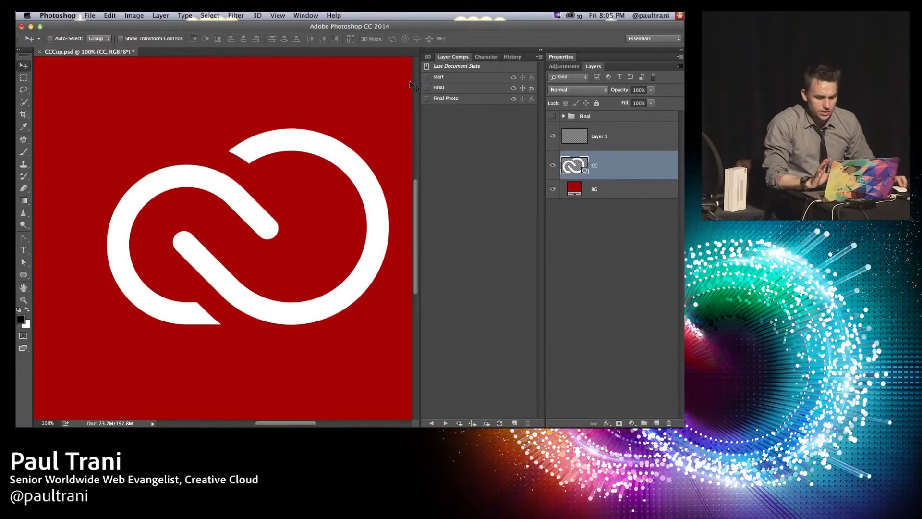
left_click(428, 57)
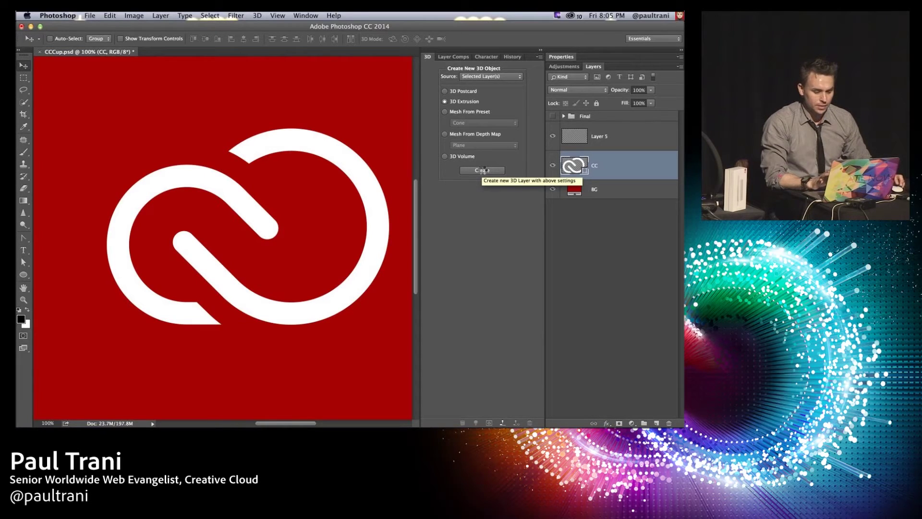
Step: Extrude the CC logo layer into 3D and orbit the view to see its side
left_click(482, 170)
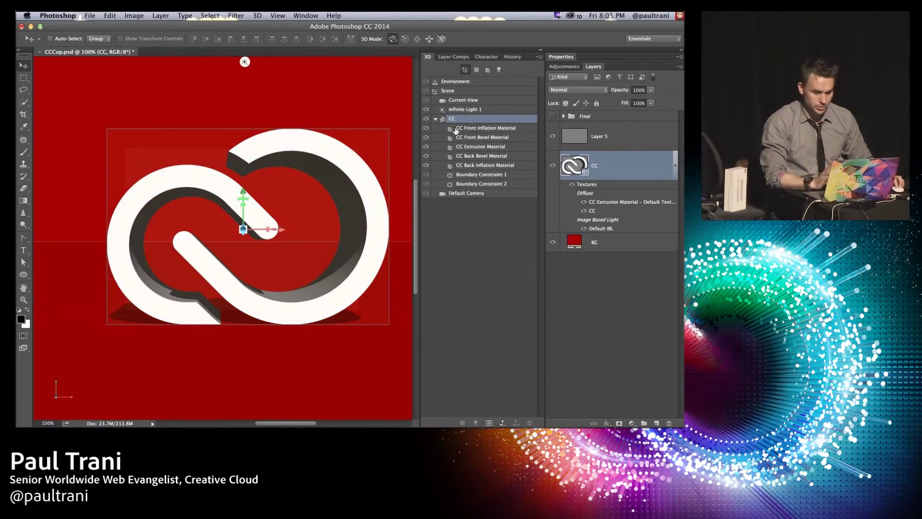
left_click(462, 101)
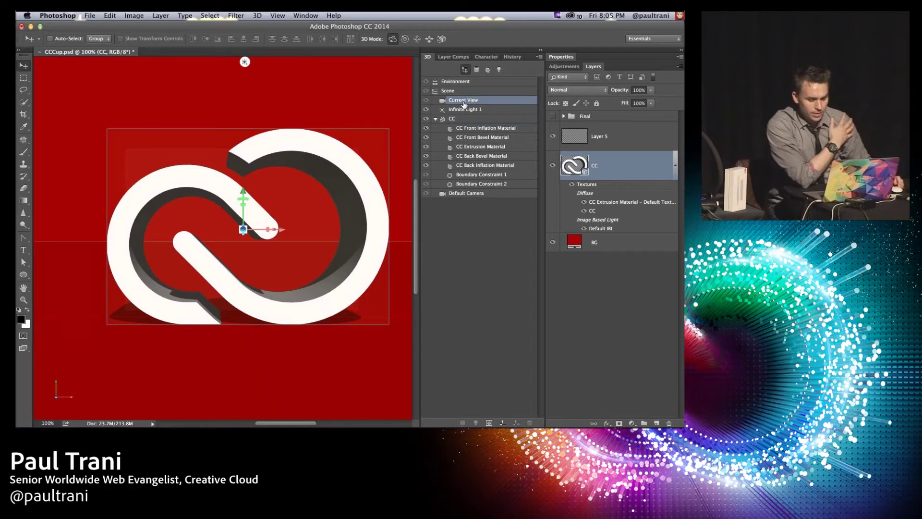
left_click_drag(308, 125, 285, 126)
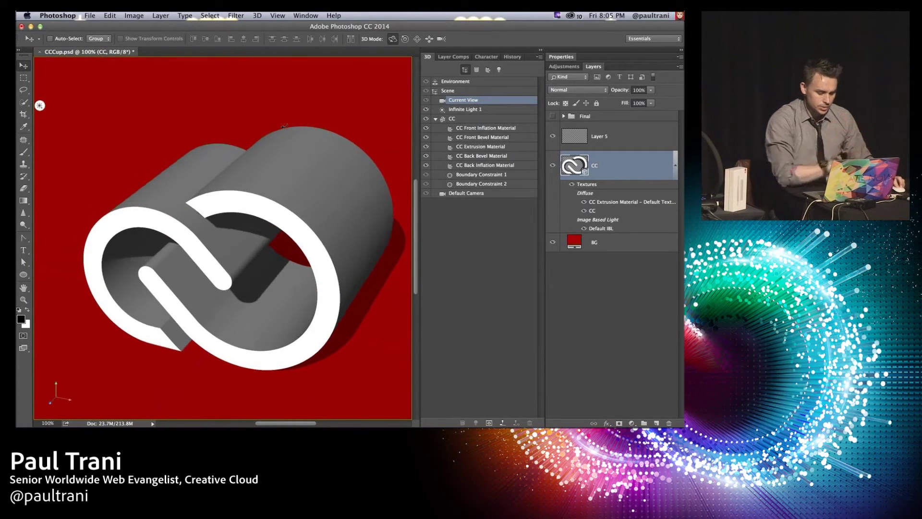
key("super")
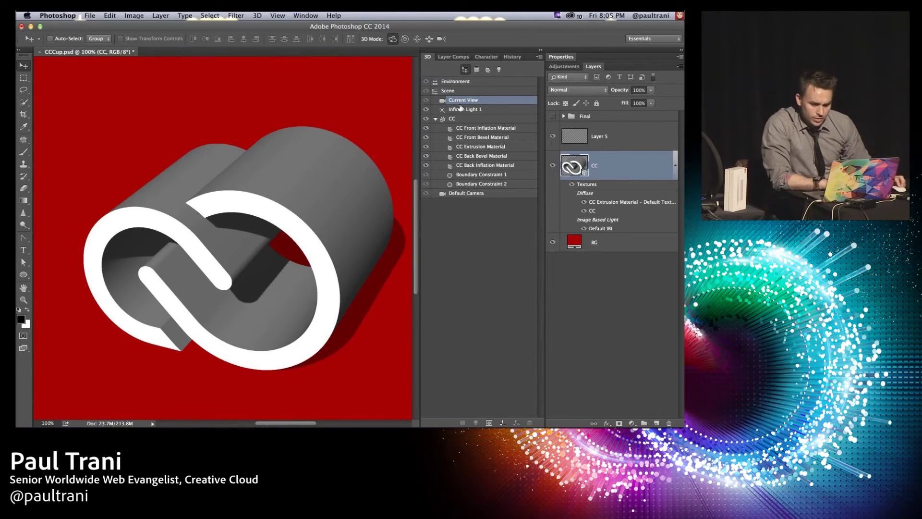
Step: Expand the Properties panel and select the CC mesh
double_click(595, 58)
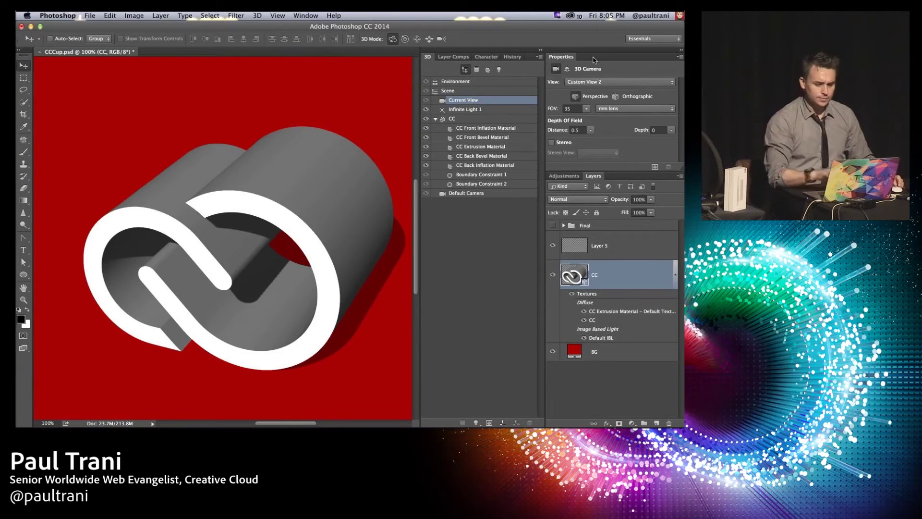
left_click_drag(598, 170, 597, 263)
left_click(463, 119)
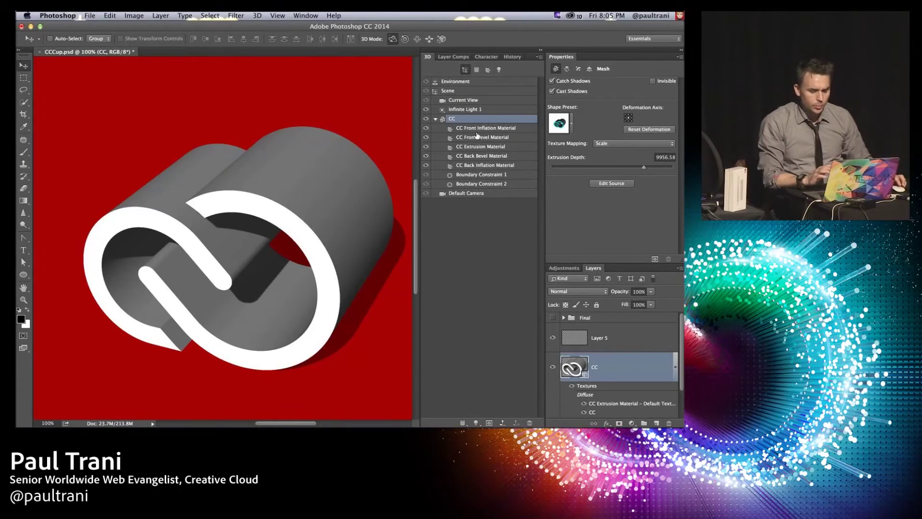
Step: Rotate the CC mesh 90° on the X axis so it stands upright
left_click(590, 69)
left_click(614, 113)
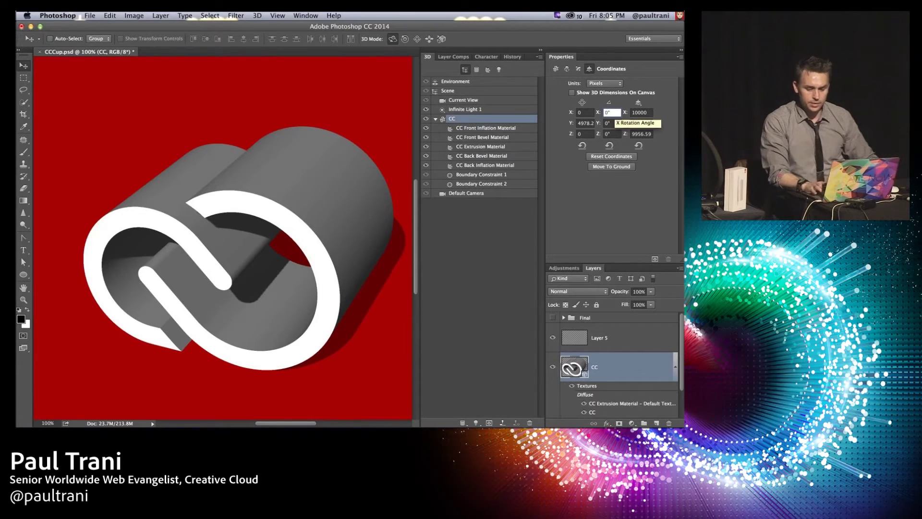
type("90")
key("Return")
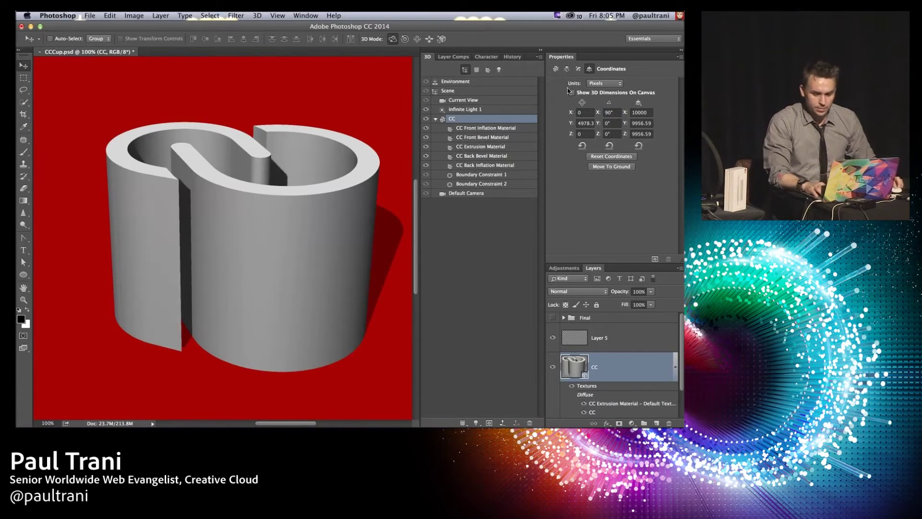
Step: Set the mesh's Deform Taper to 70%
left_click(567, 69)
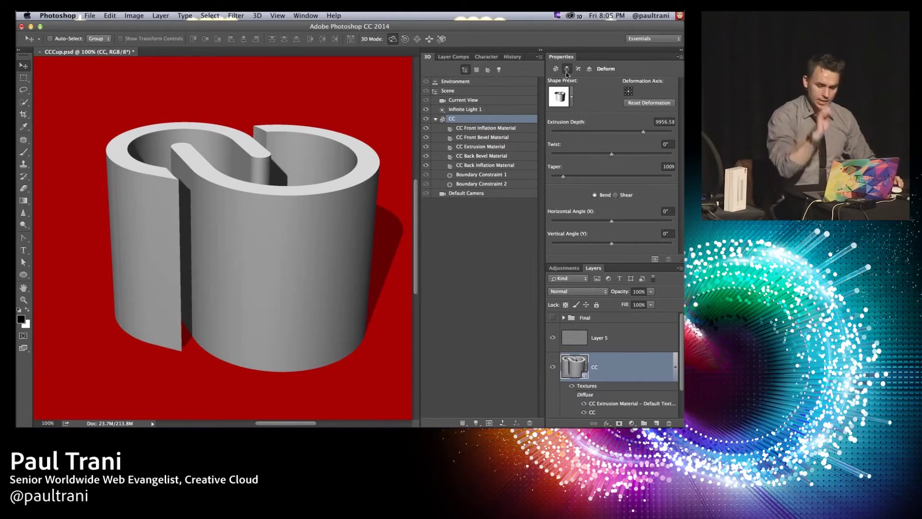
left_click(668, 167)
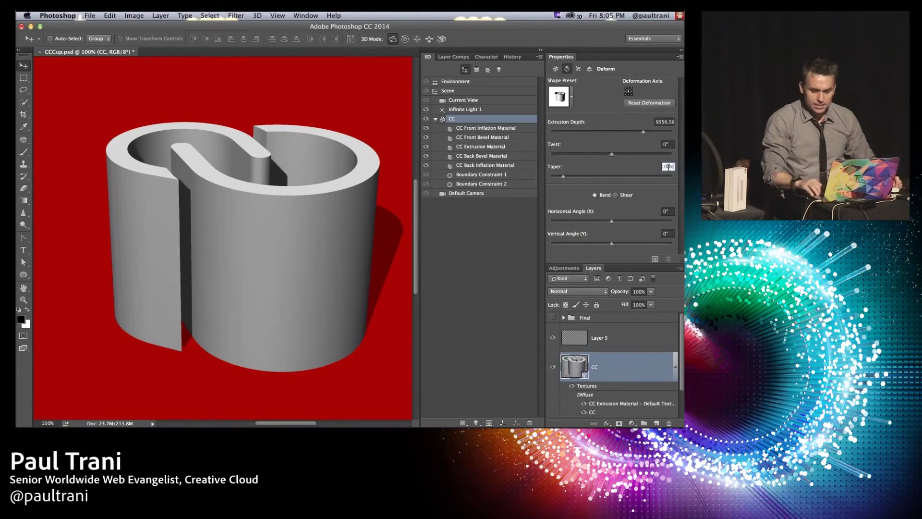
left_click_drag(669, 167, 638, 164)
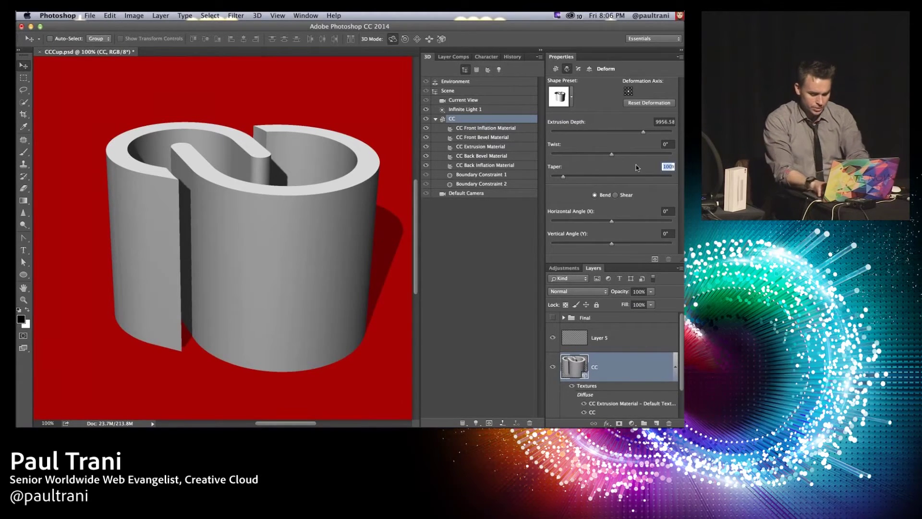
type("70")
key("Return")
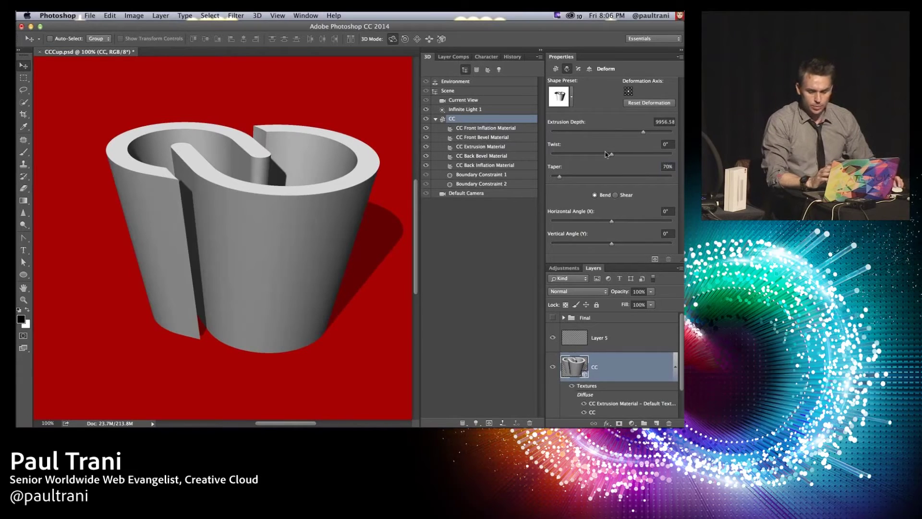
Step: Widen the cap's front bevel with the bevel width slider
left_click(578, 68)
left_click(572, 119)
left_click_drag(574, 131, 625, 126)
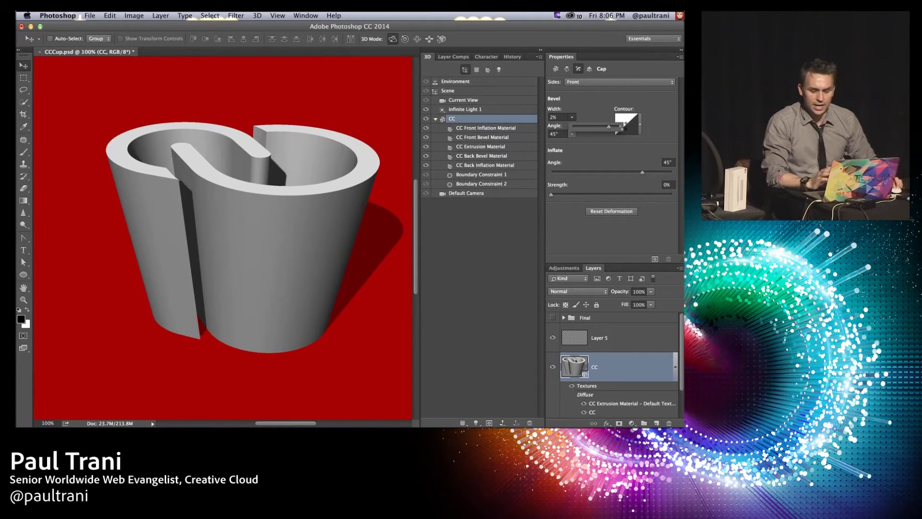
Step: Give the cup's bevel a Half Round contour
left_click(654, 110)
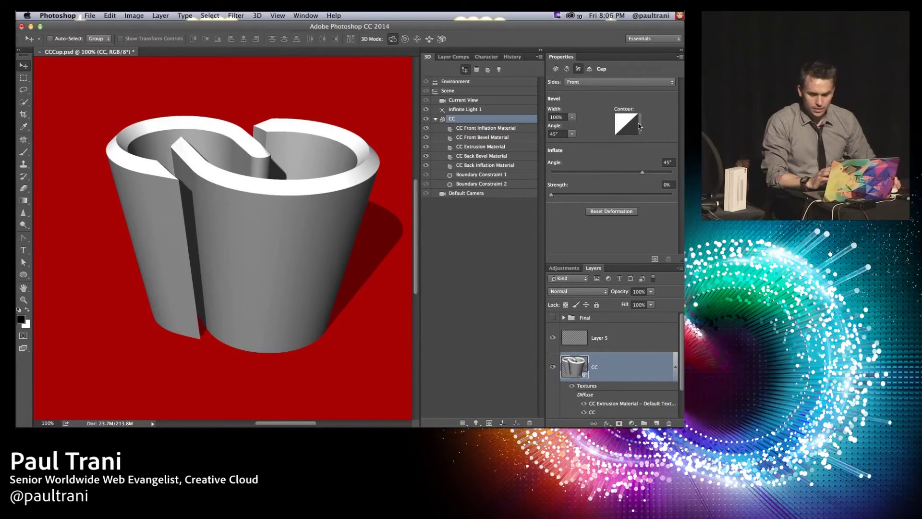
left_click(640, 126)
left_click(575, 163)
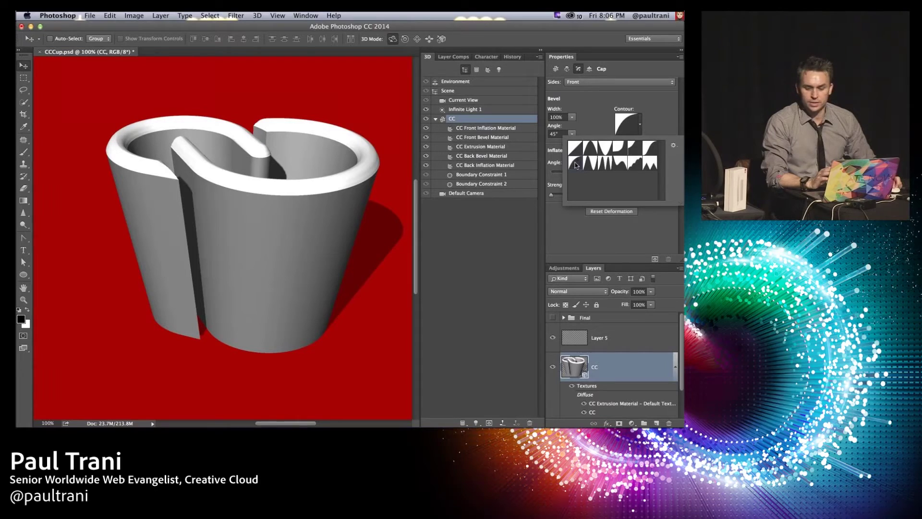
left_click(499, 229)
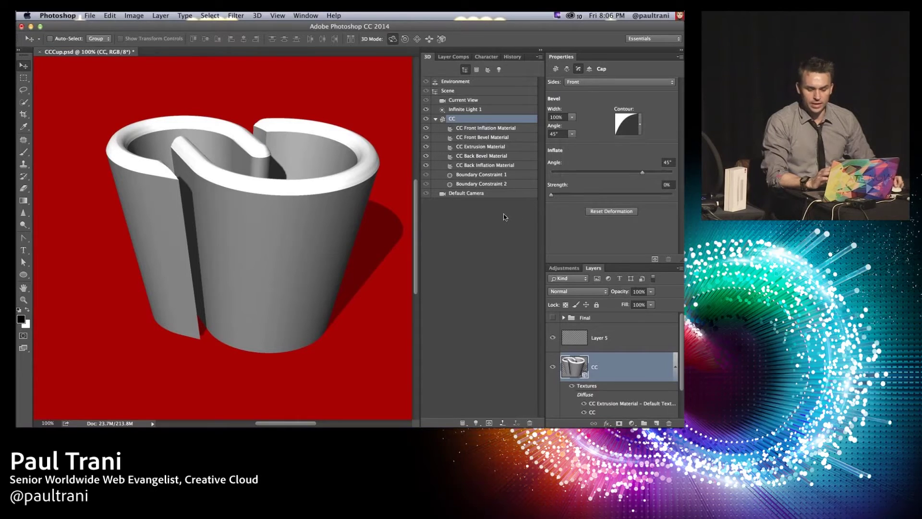
Step: Apply a white material preset to all five CC materials, then select the CC mesh
left_click(462, 129)
left_click(478, 166, "shift")
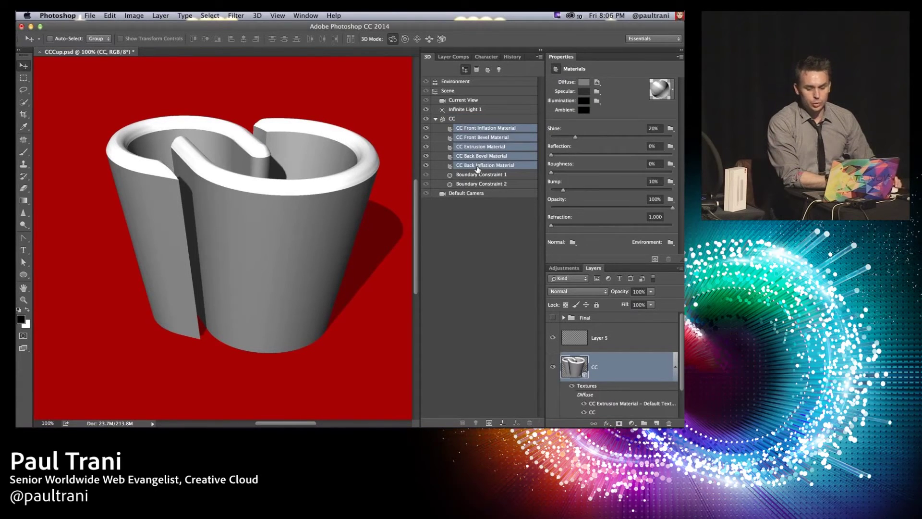
left_click(673, 89)
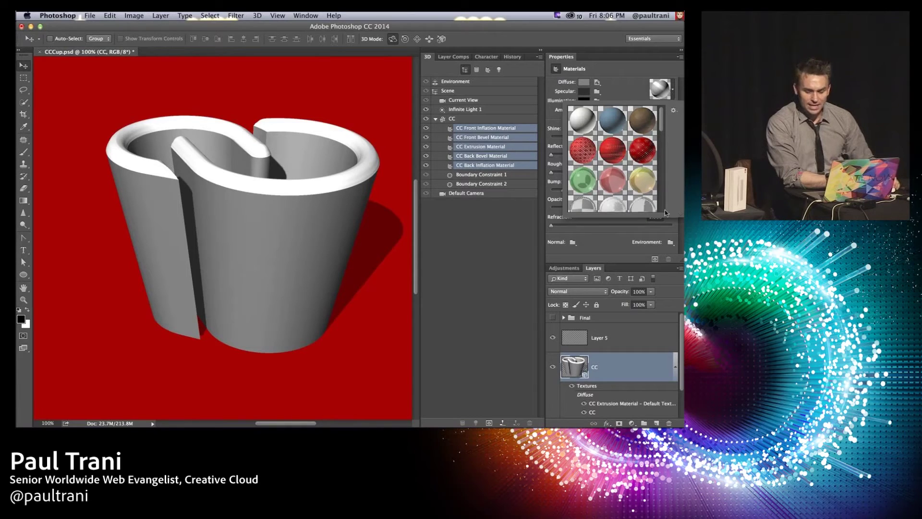
left_click_drag(679, 215, 675, 420)
scroll(624, 405, "down", 1)
left_click(642, 376)
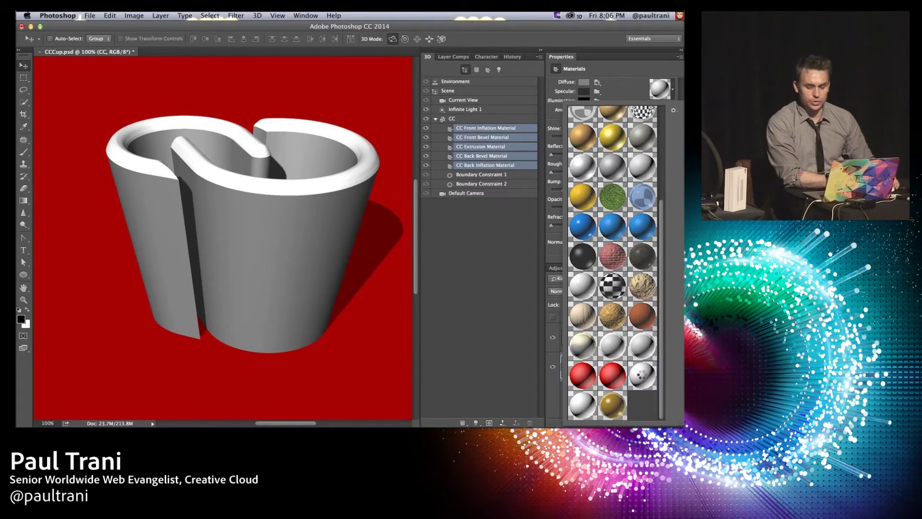
left_click(478, 277)
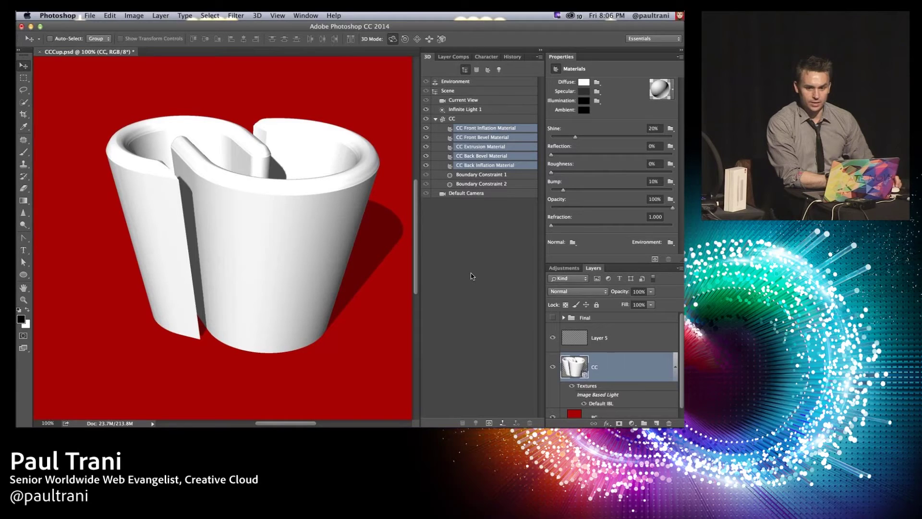
left_click(459, 120)
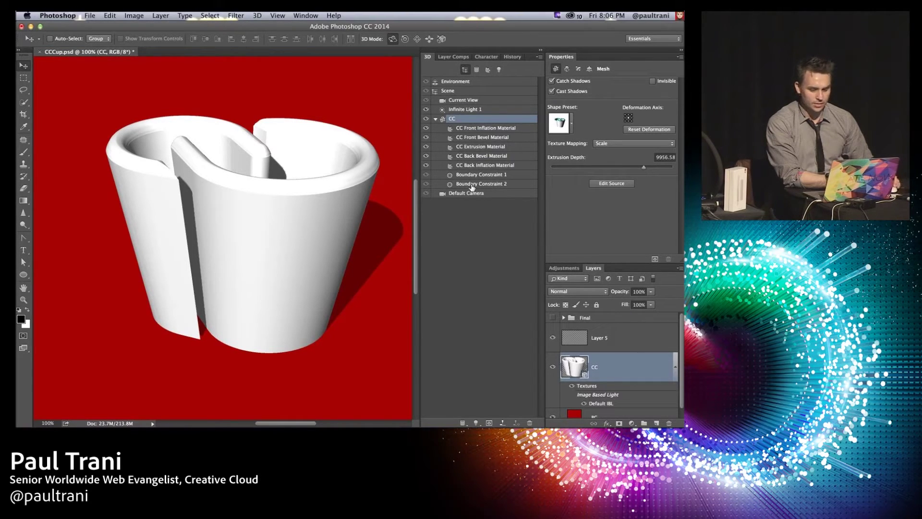
Step: Open the CC mesh's flat source artwork zoomed in, with the Rectangle tool set to white
left_click(613, 184)
key("super+0")
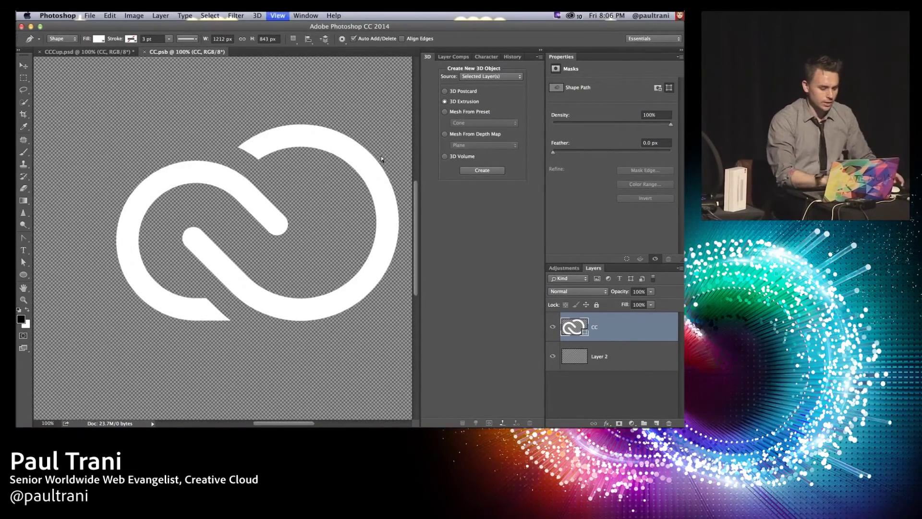
key("super+equal")
left_click_drag(23, 274, 53, 275)
left_click(53, 275)
left_click(28, 311)
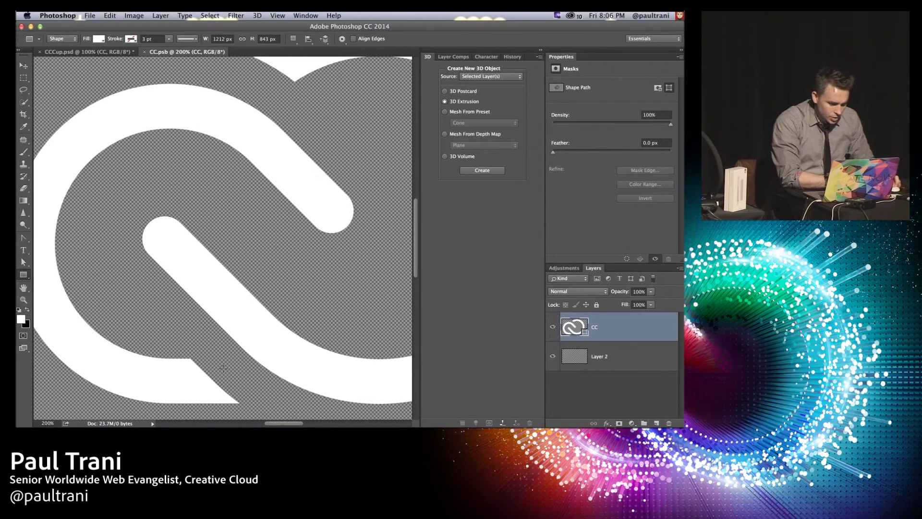
Step: Draw two white rectangles over the logo's gaps, rotating the second to about -52°
left_click_drag(181, 359, 362, 403)
left_click_drag(211, 96, 305, 183)
key("ctrl+t")
left_click_drag(216, 130, 241, 164)
key("Return")
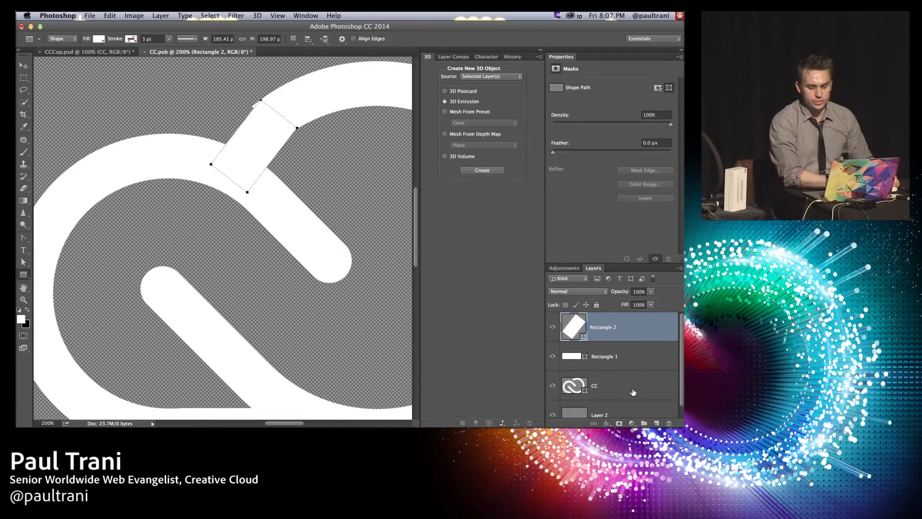
Step: Merge the rectangles and logo into one shape, then save and close CC.psb
left_click(630, 386, "shift")
right_click(629, 386)
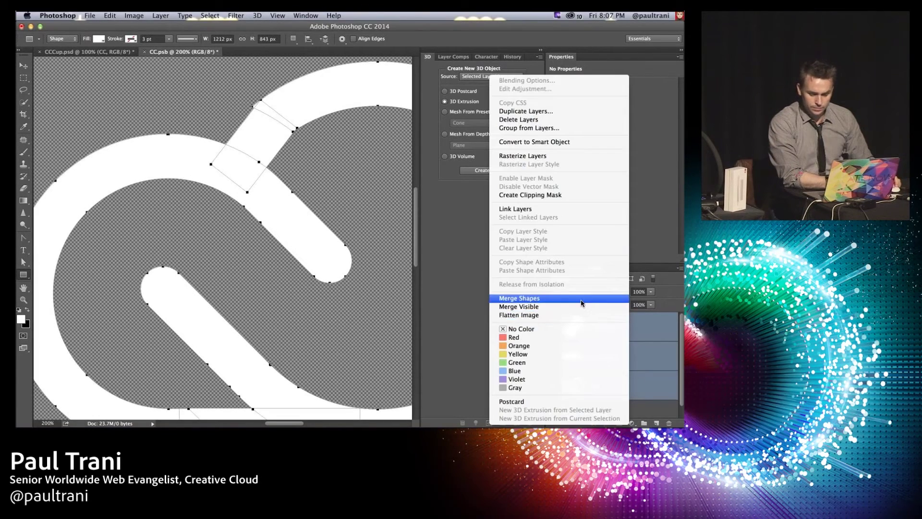
left_click(557, 294)
key("super+s")
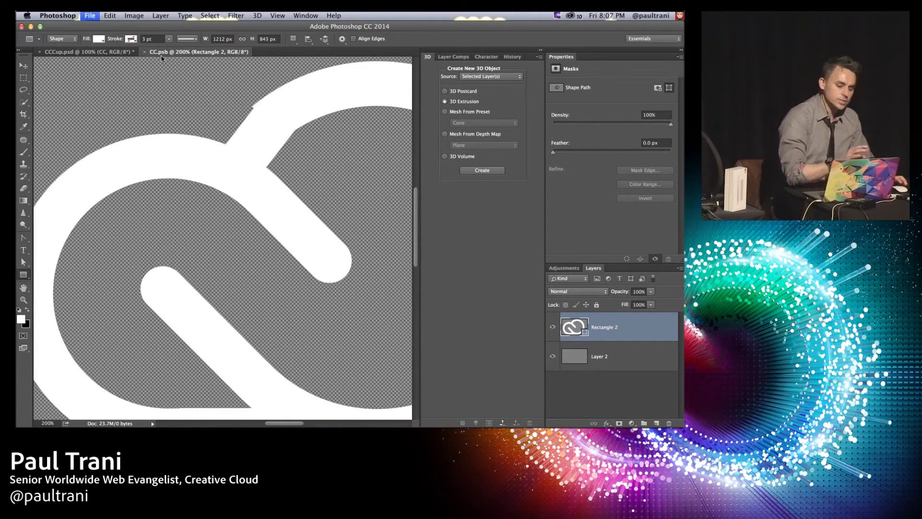
key("super+w")
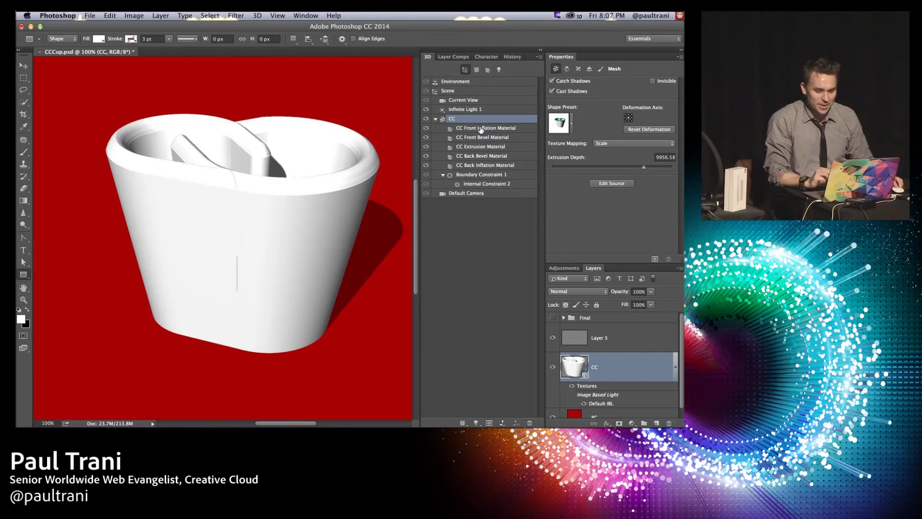
Step: Select the Scene row in the 3D panel to show the rebuilt cup's scene properties
left_click(459, 94)
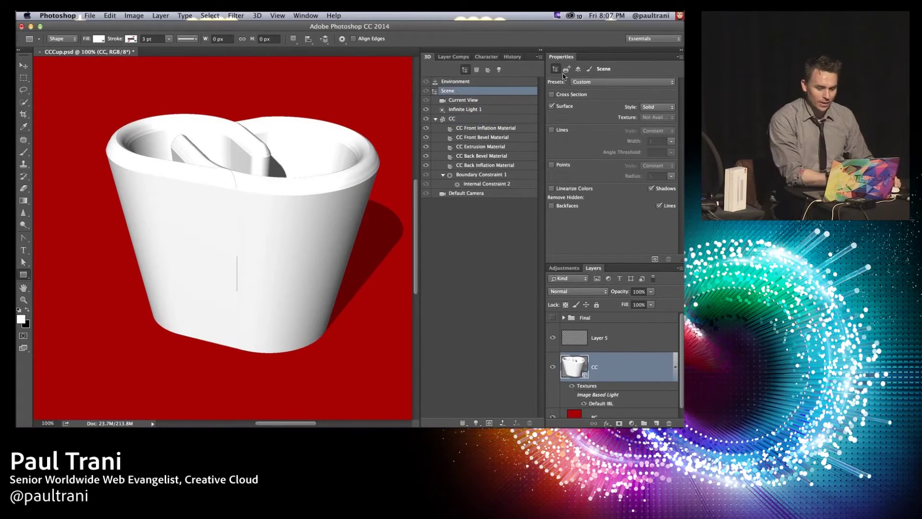
Step: Open 3D Print Settings targeting Shapeways and bring up the print material list
left_click(567, 70)
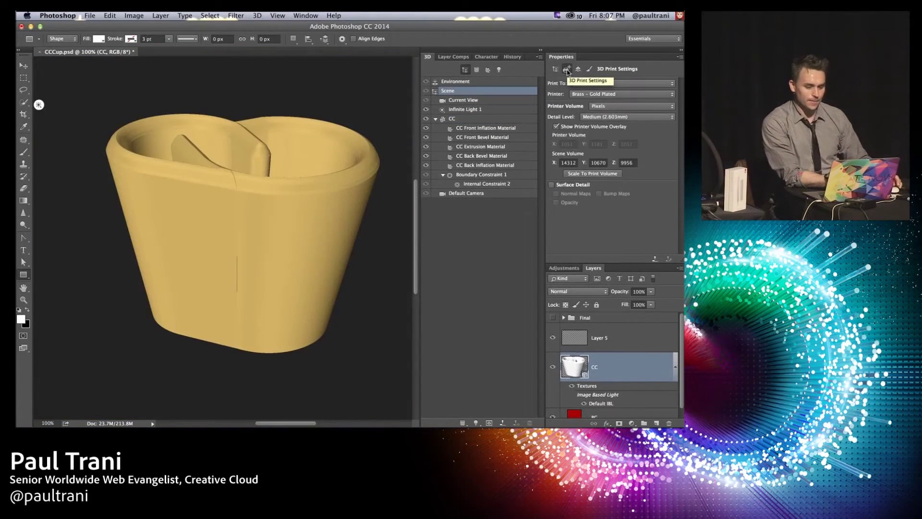
left_click(652, 82)
left_click(657, 94)
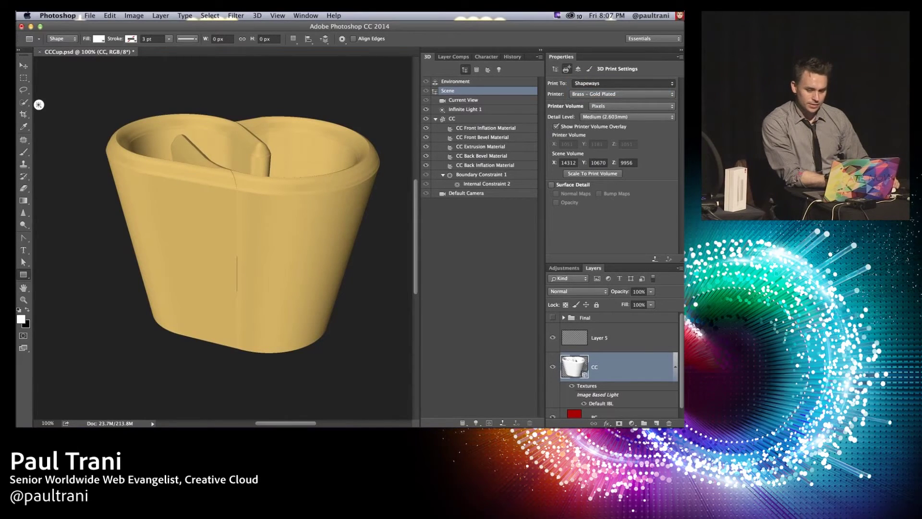
left_click_drag(545, 57, 496, 58)
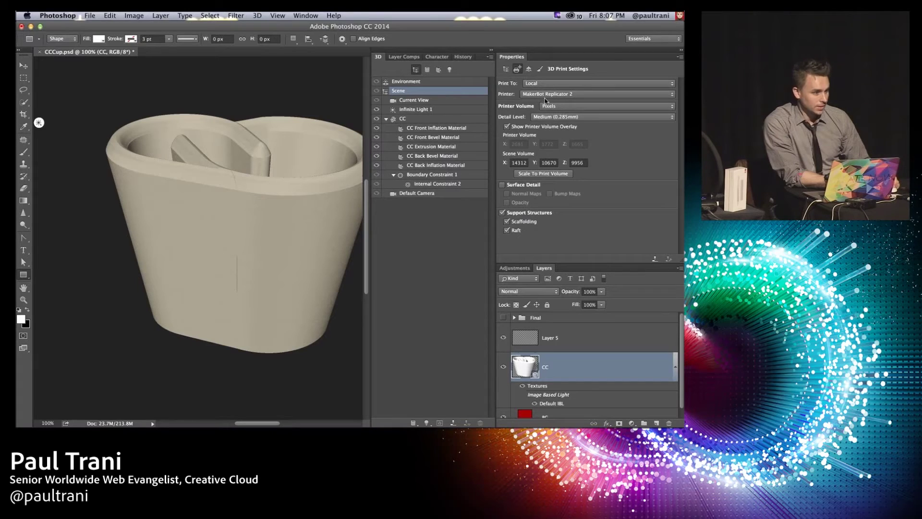
left_click(632, 84)
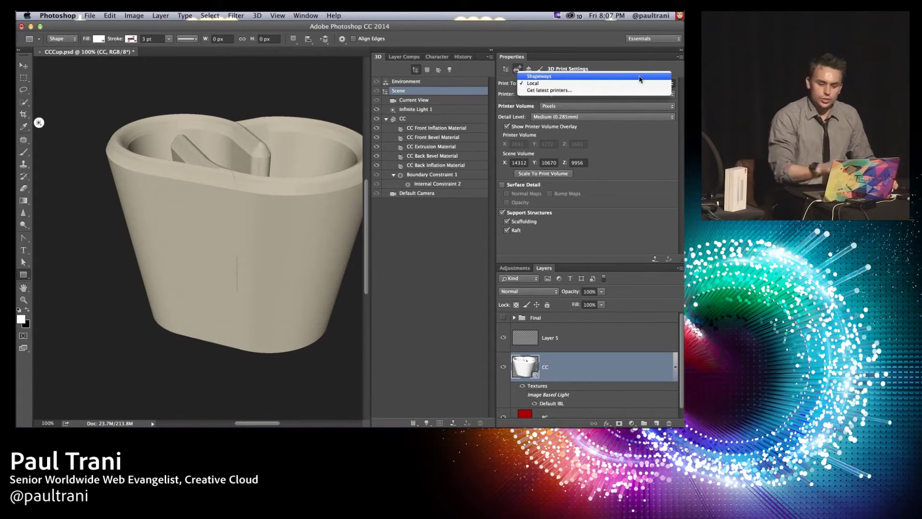
key("Escape")
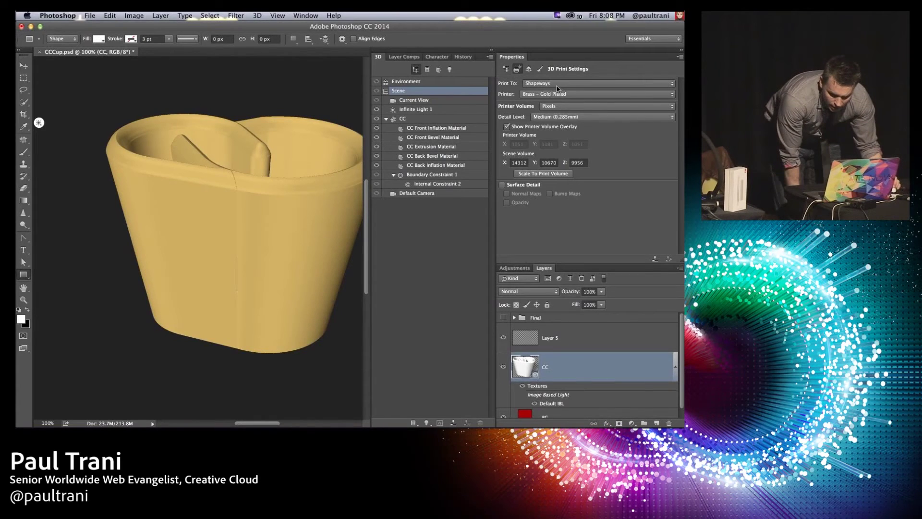
left_click(583, 97)
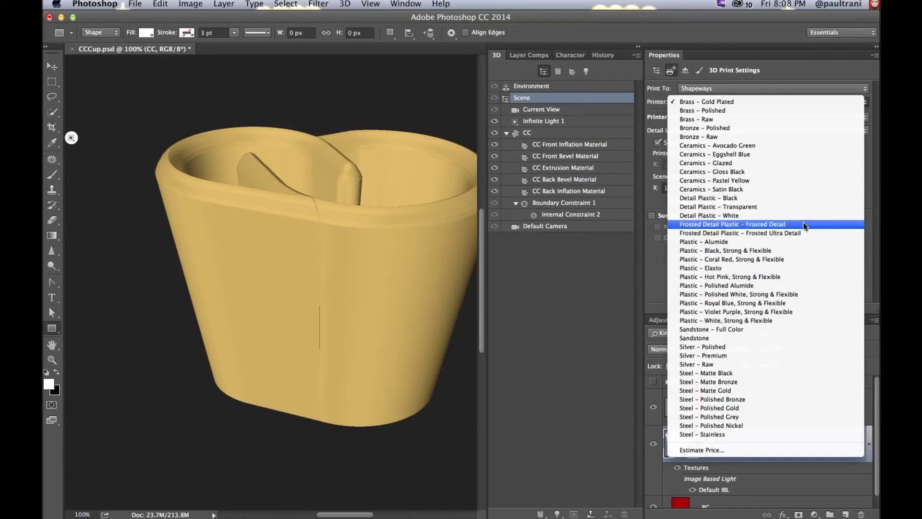
Step: Choose Ceramics – Glazed, scale the cup to the print volume, and export it for printing
left_click(812, 169)
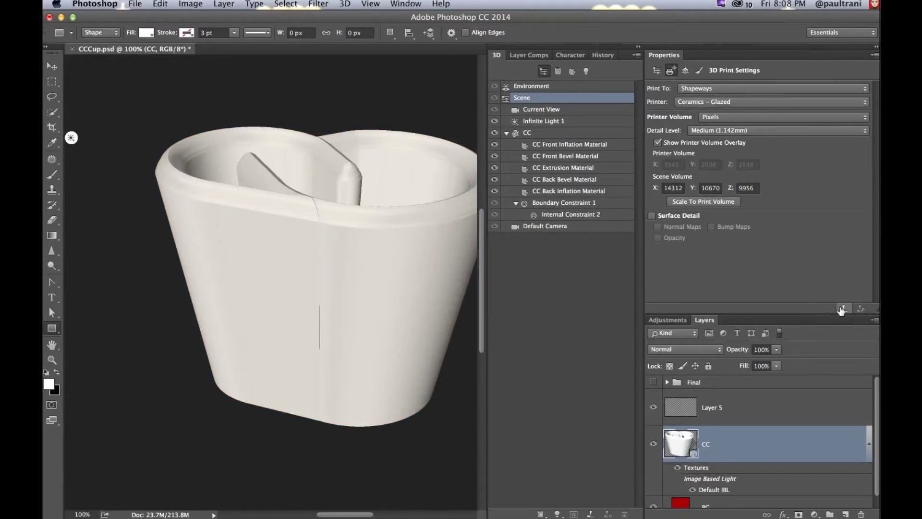
left_click(842, 308)
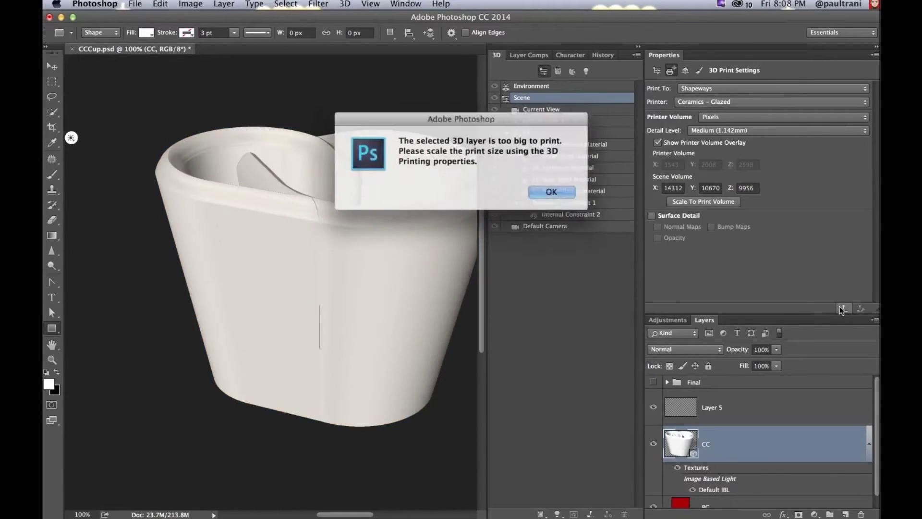
left_click(549, 190)
left_click(699, 202)
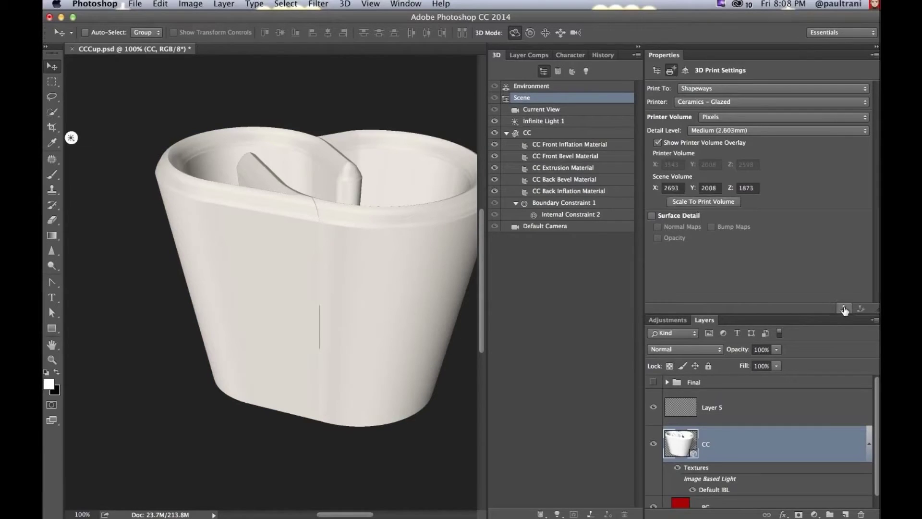
left_click(844, 309)
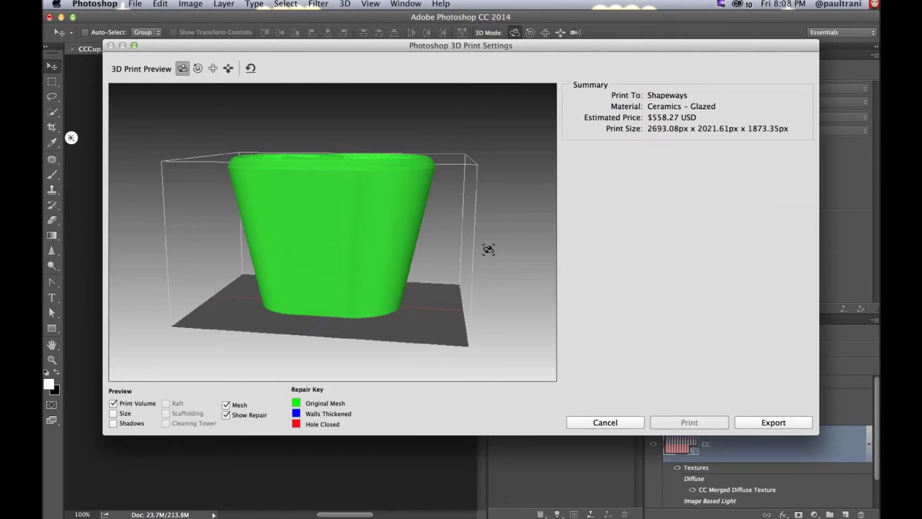
Step: Move the print preview aside and orbit the cup to inspect its opening, sides and top
left_click_drag(417, 47, 448, 62)
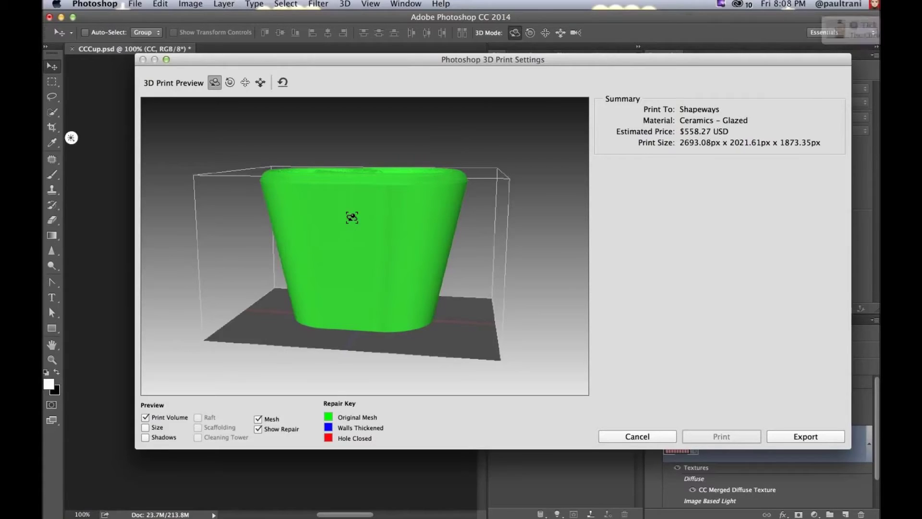
left_click_drag(422, 195, 418, 220)
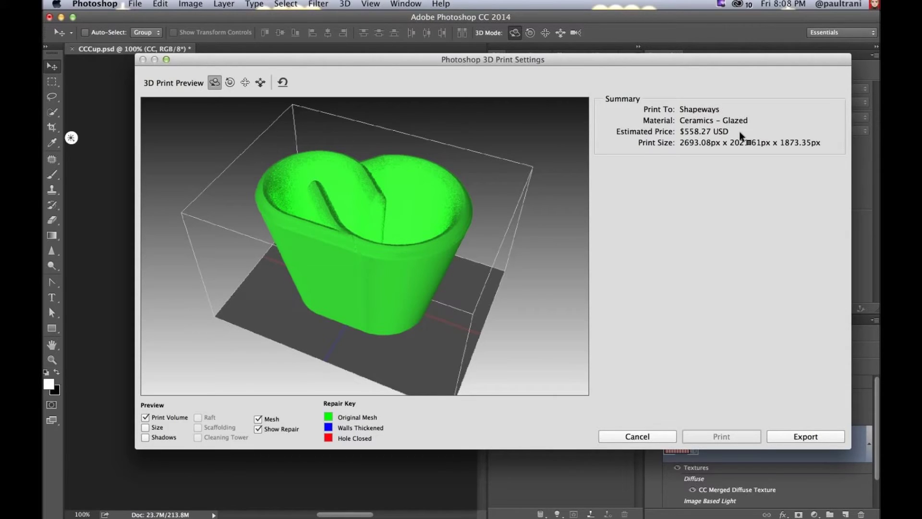
left_click_drag(354, 262, 354, 266)
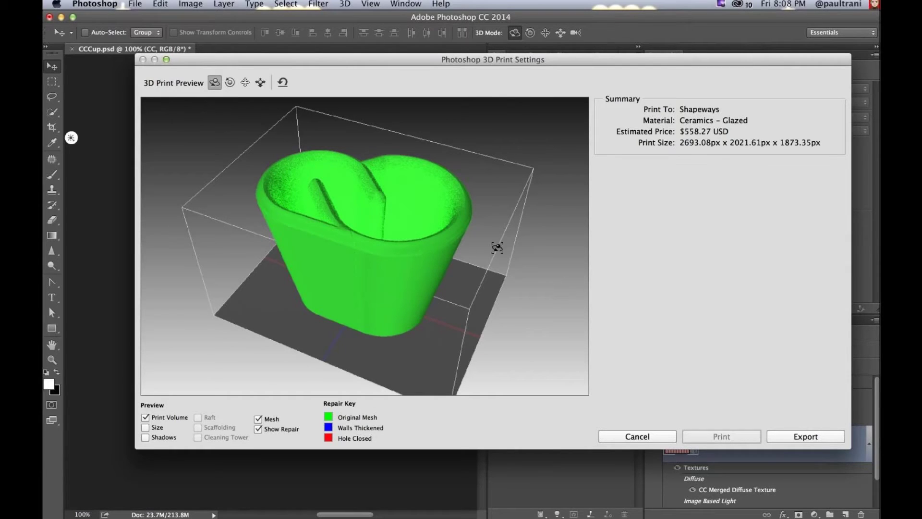
left_click_drag(394, 270, 394, 254)
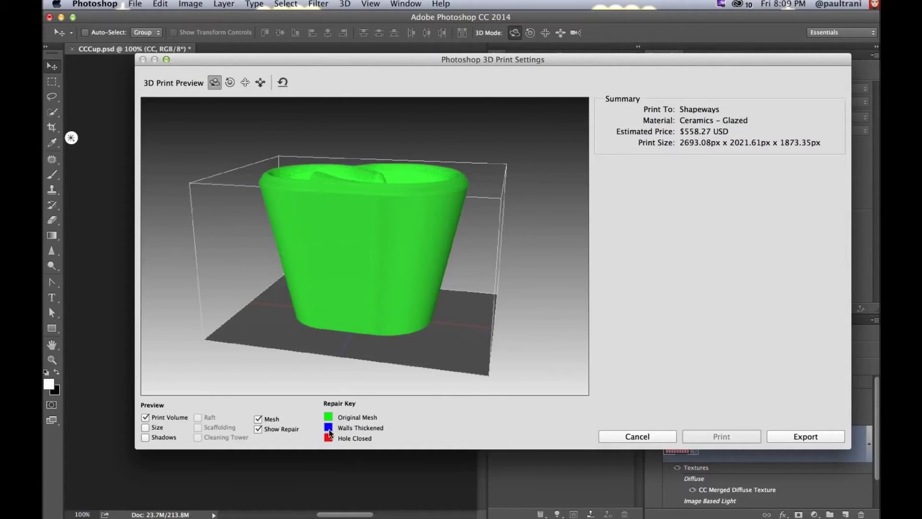
left_click_drag(373, 231, 377, 211)
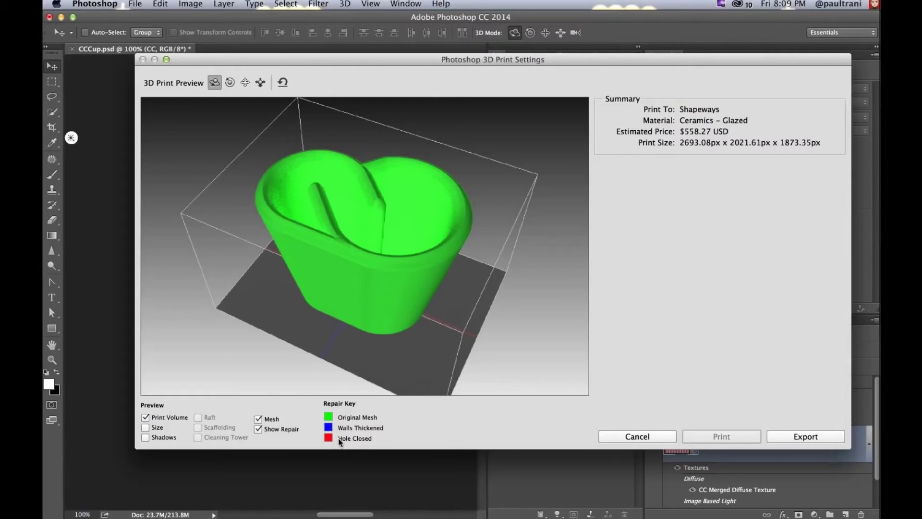
mouse_move(339, 442)
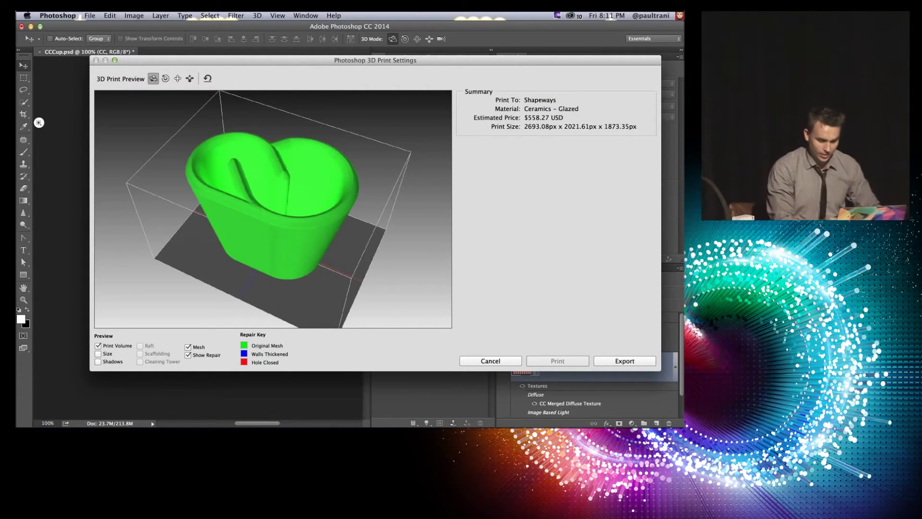
Step: Cancel 3D Print Settings, close CCCup.psd without saving, and hide Photoshop to reveal the solution folder
left_click(487, 361)
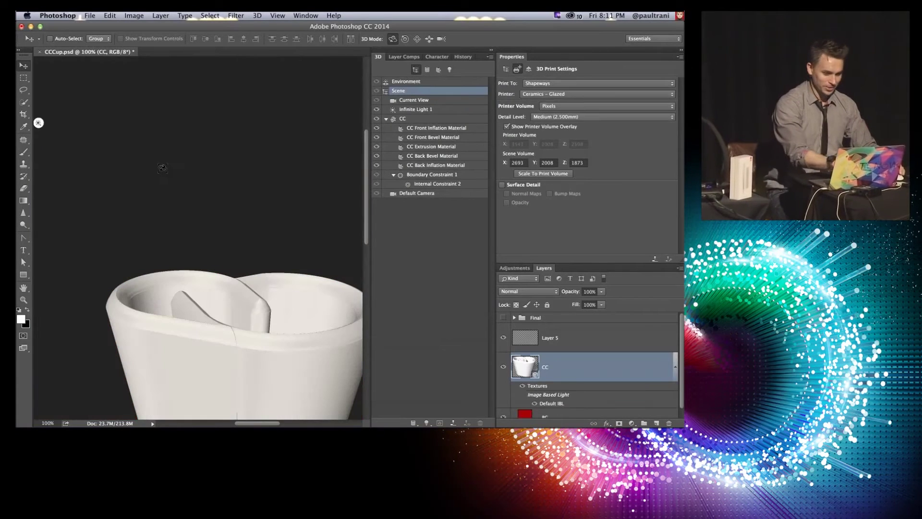
key("super+w")
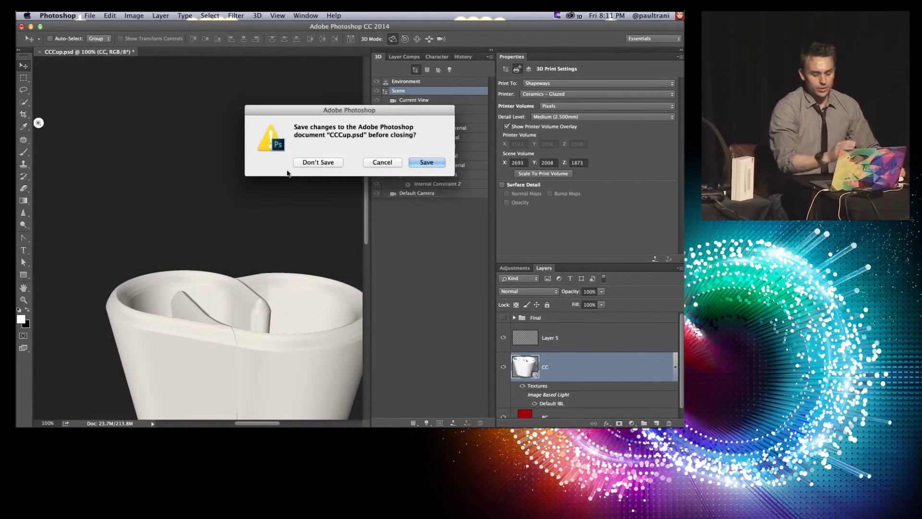
left_click(316, 162)
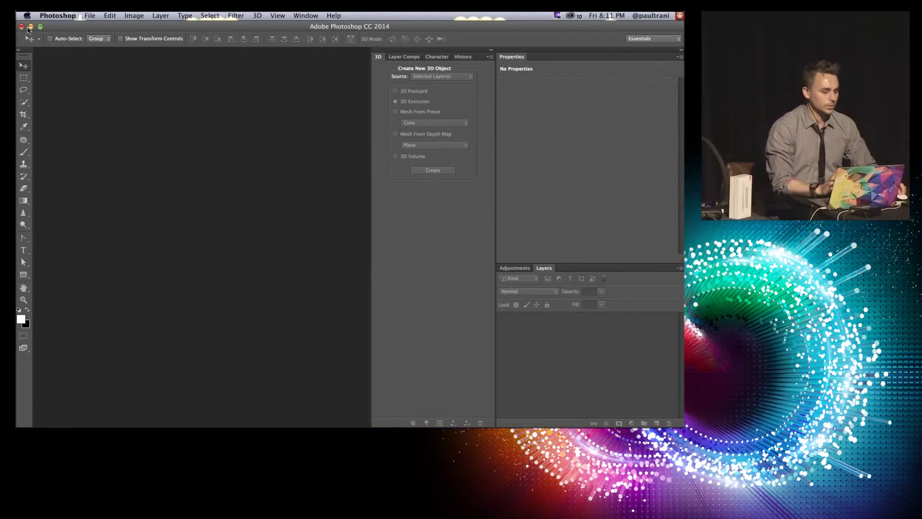
left_click(31, 27)
left_click(225, 179)
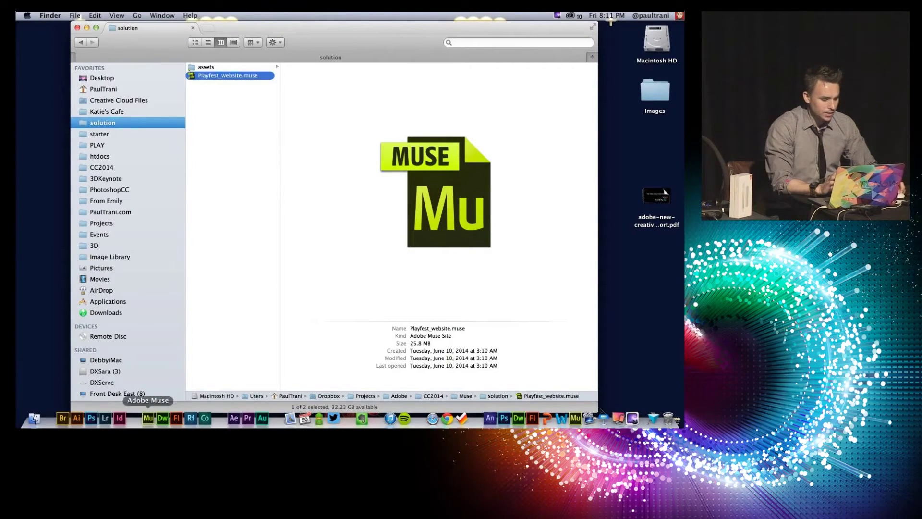
Step: Launch Dreamweaver from the Dock while keeping the Finder solution folder in view
left_click(161, 419)
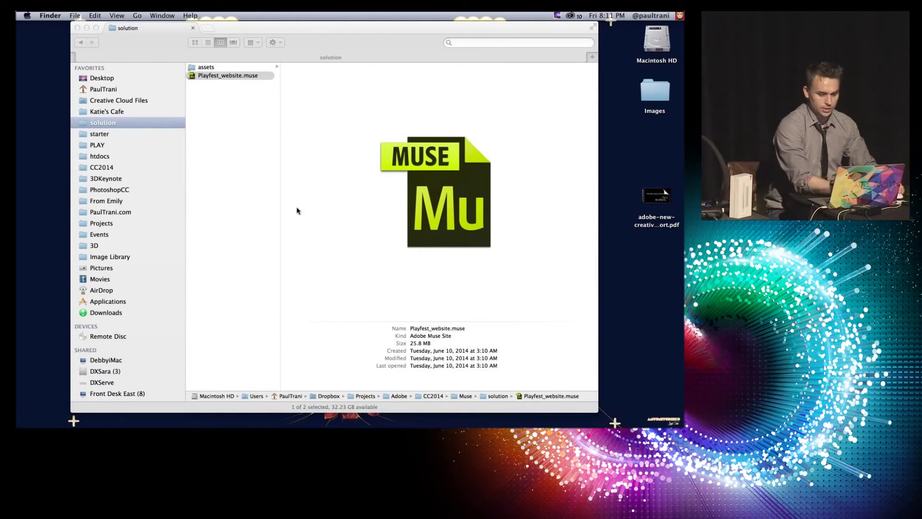
left_click(224, 134)
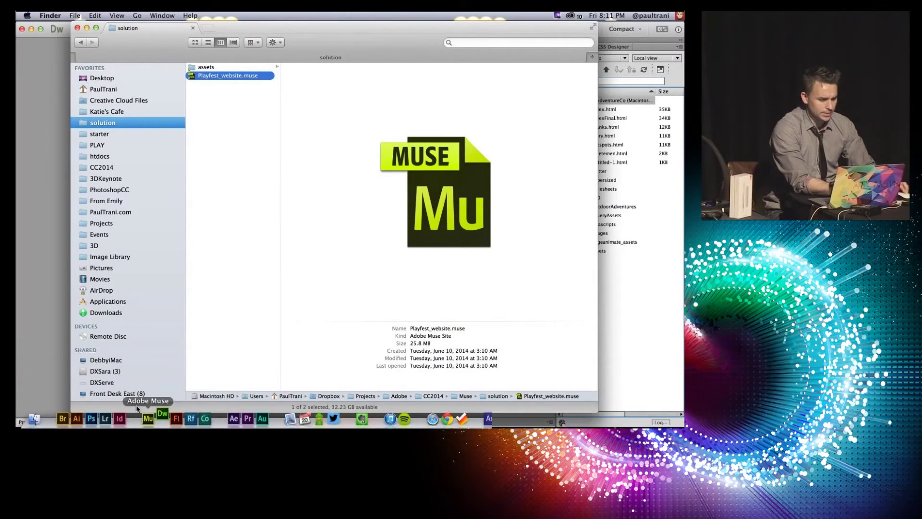
left_click(145, 417)
key("super+Tab")
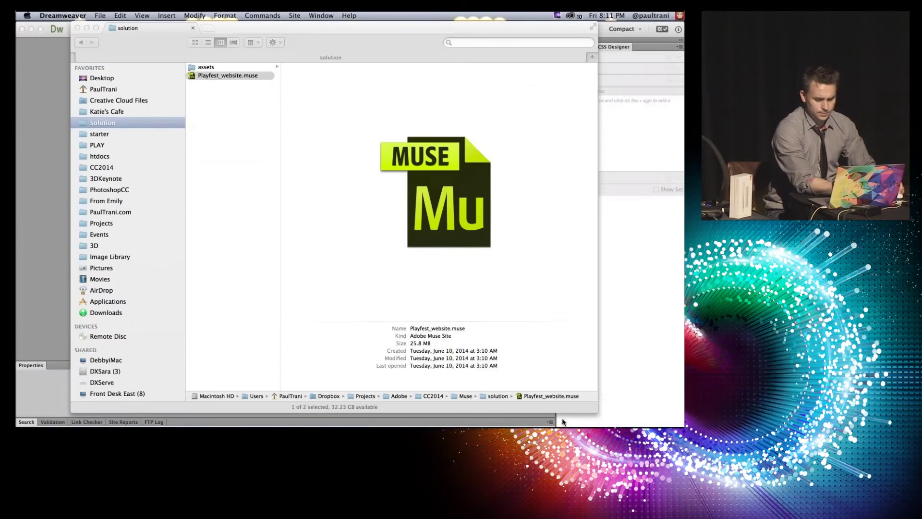
Step: Close Dreamweaver's Welcome Screen and open index-starter.html from the PLAY site's file list
left_click(519, 418)
left_click(128, 72)
mouse_move(432, 418)
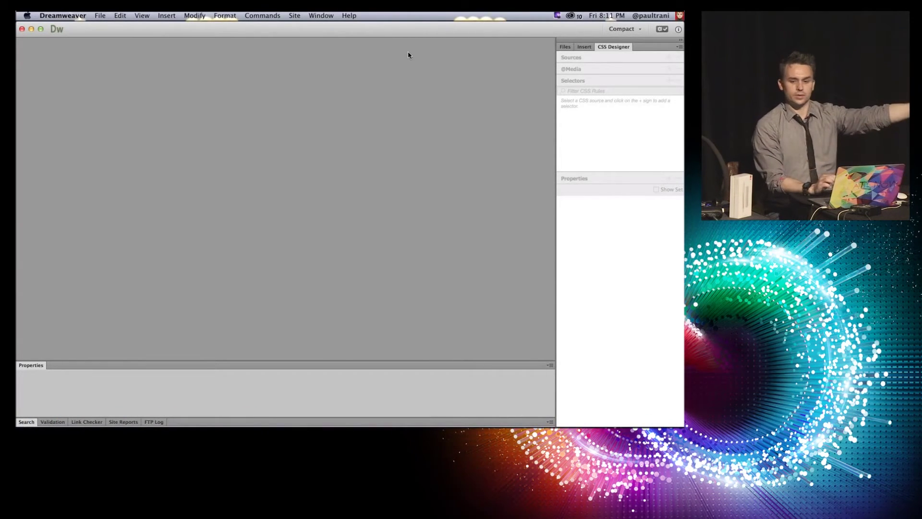
left_click(584, 47)
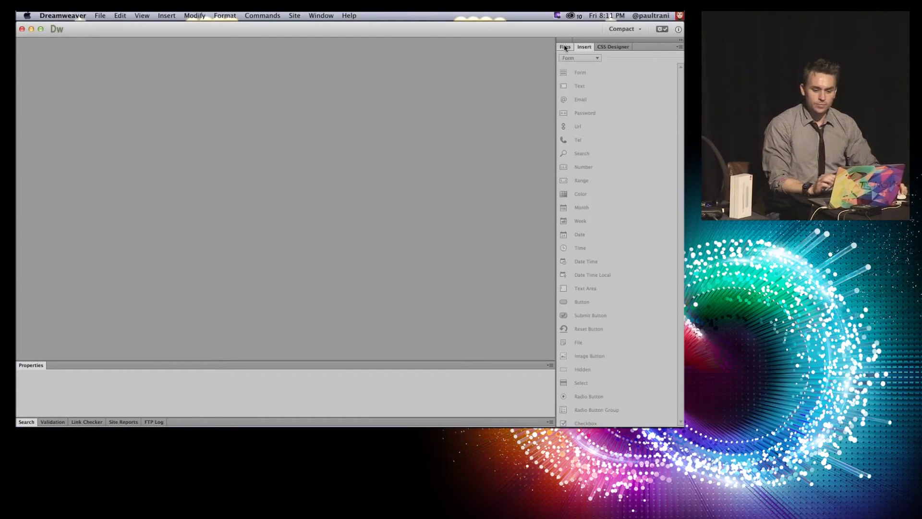
left_click(565, 47)
left_click(606, 155)
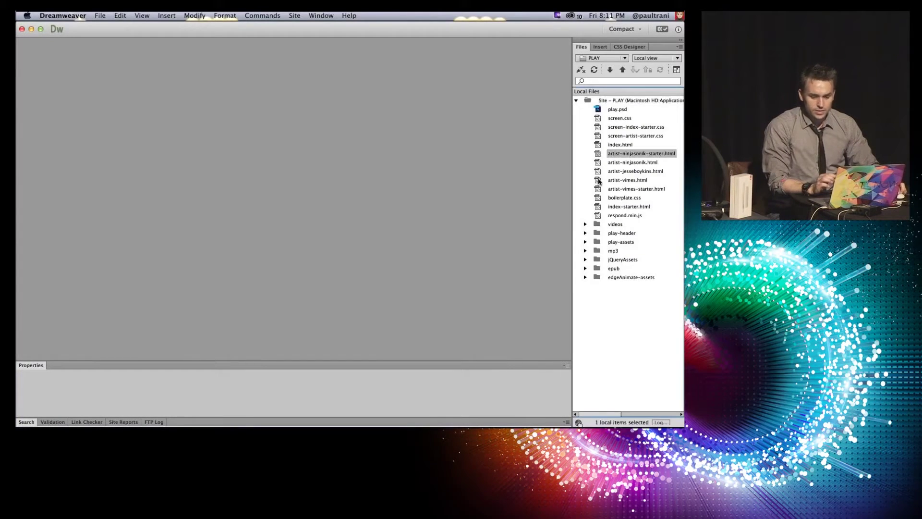
left_click(600, 180)
left_click(596, 209)
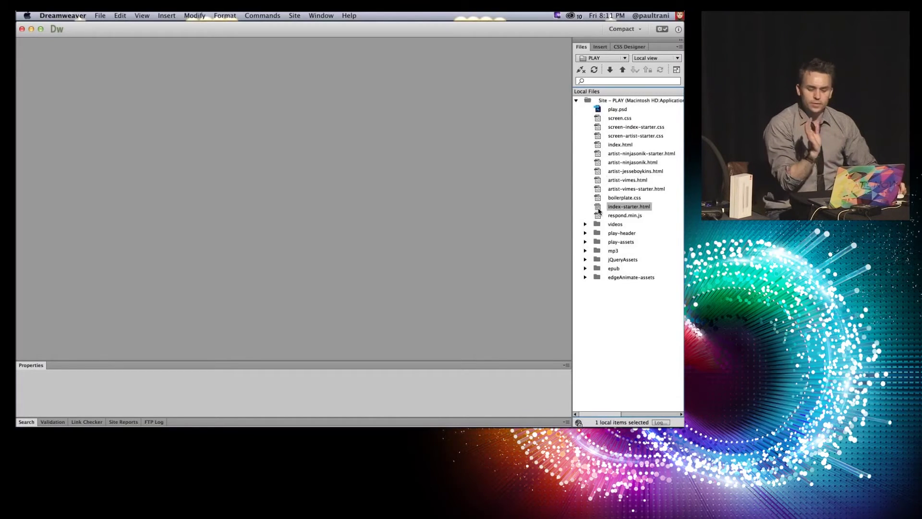
double_click(596, 209)
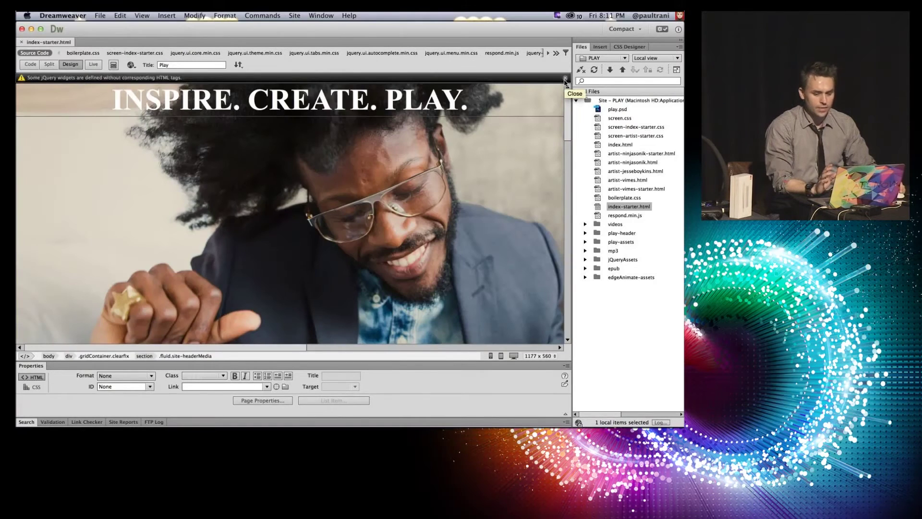
left_click(565, 79)
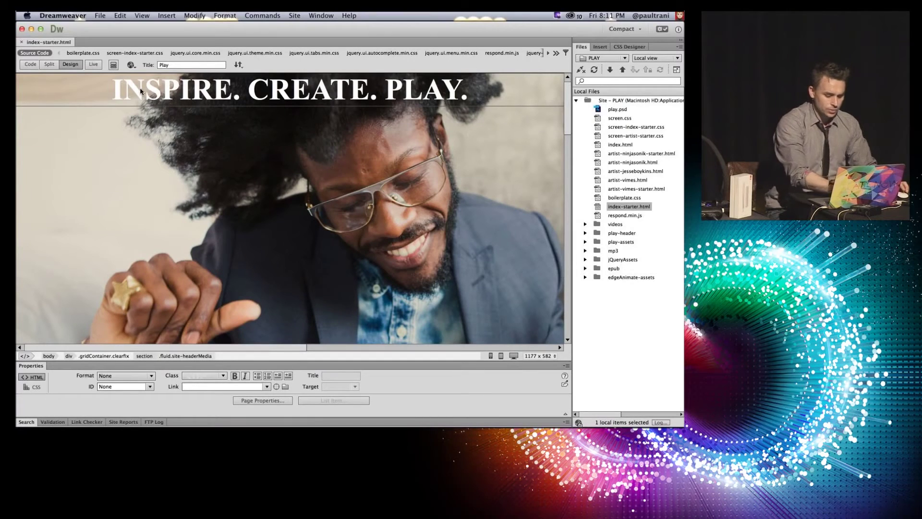
Step: Hide the panels with F4, check Code view, then show index-starter.html in Live view
key("F4")
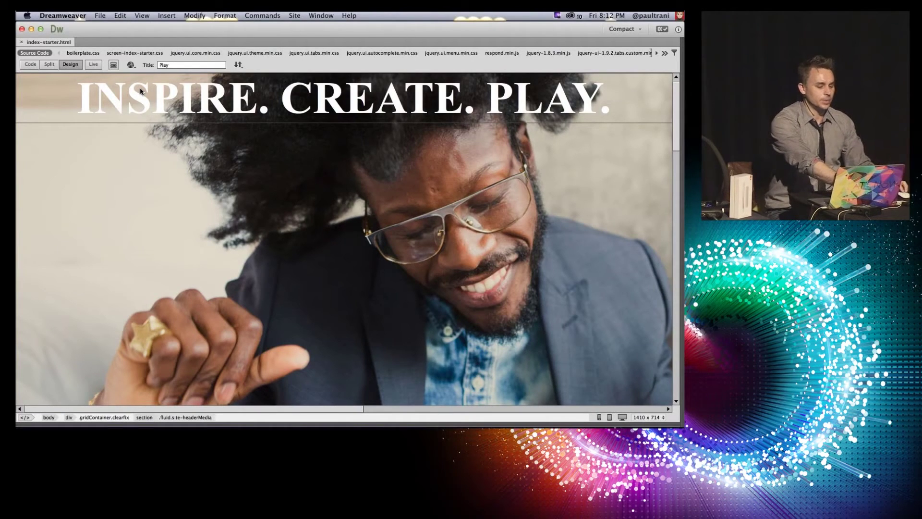
left_click(30, 64)
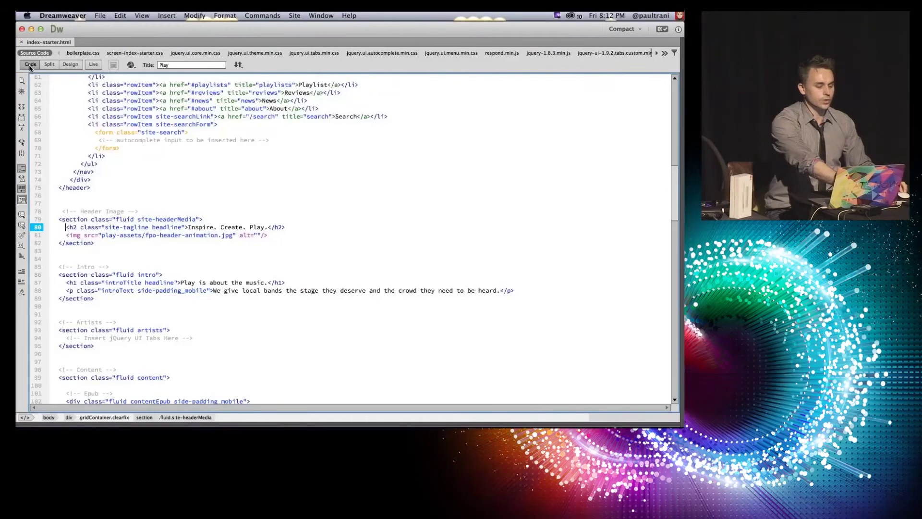
left_click(100, 16)
left_click(66, 111)
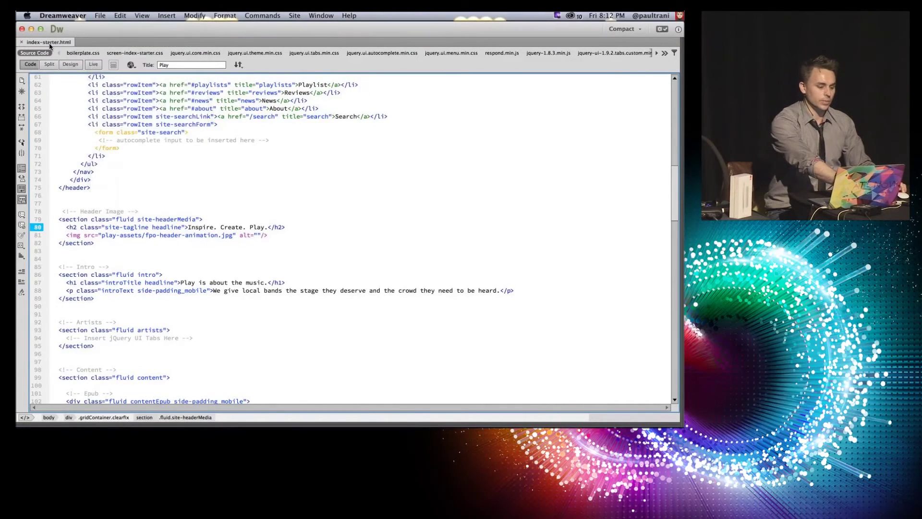
left_click(68, 65)
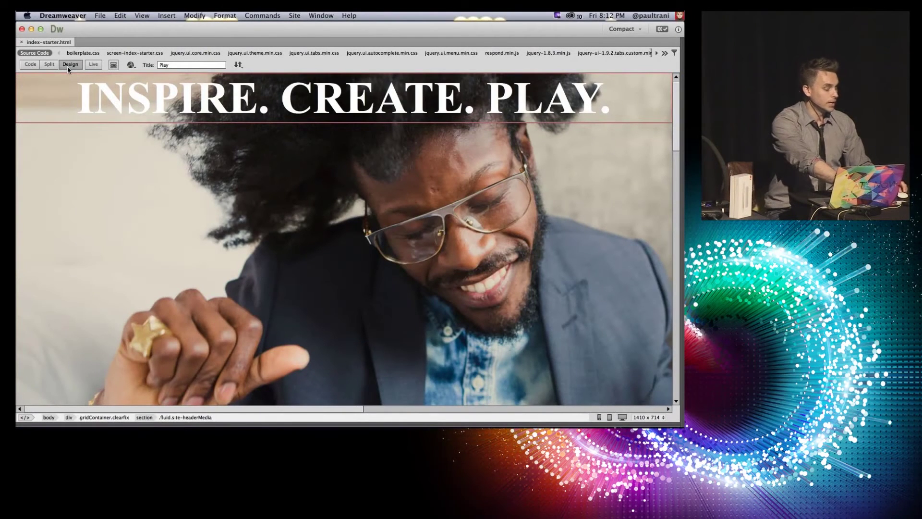
left_click(93, 64)
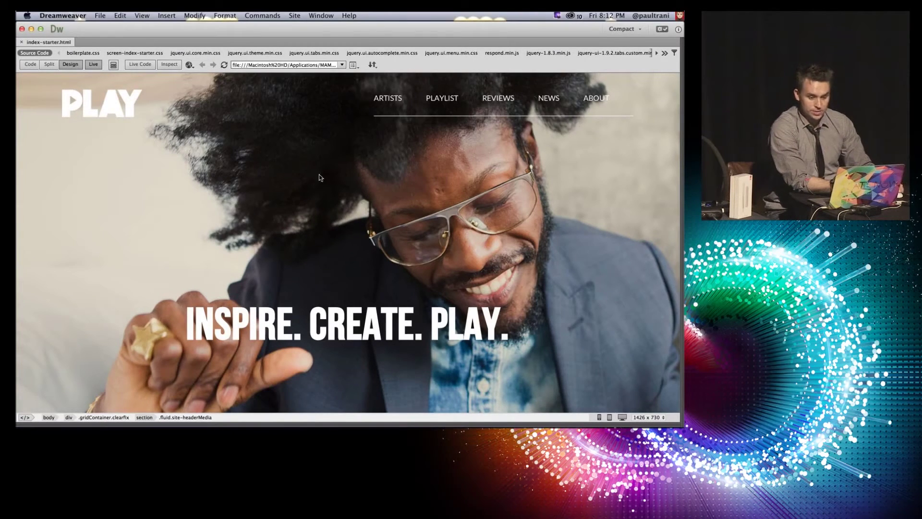
Step: Scroll the Live view to the 'PLAY IS ABOUT THE MUSIC.' headline and start editing it
left_click(264, 65)
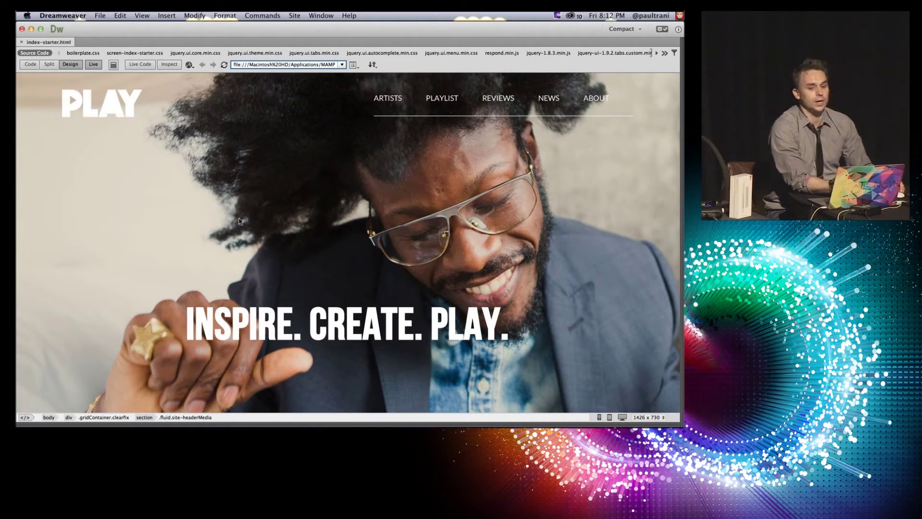
scroll(137, 228, "down", 3)
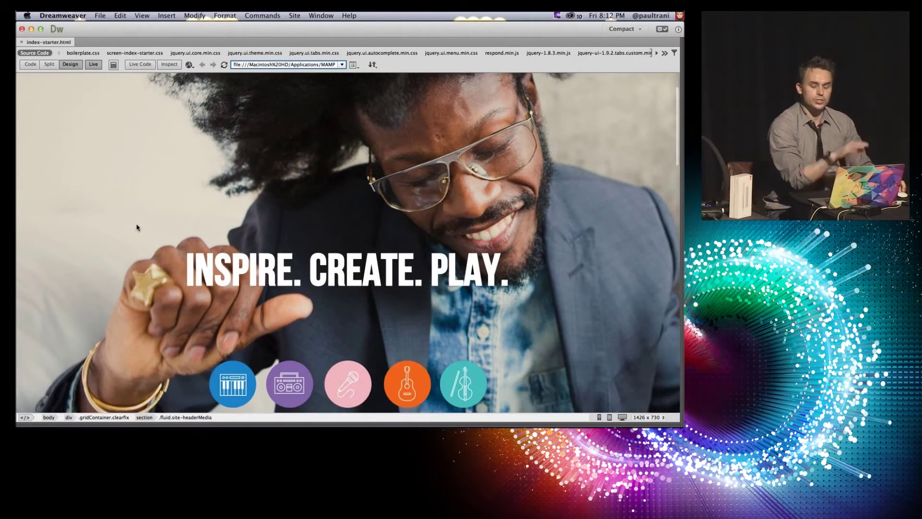
scroll(137, 227, "down", 1)
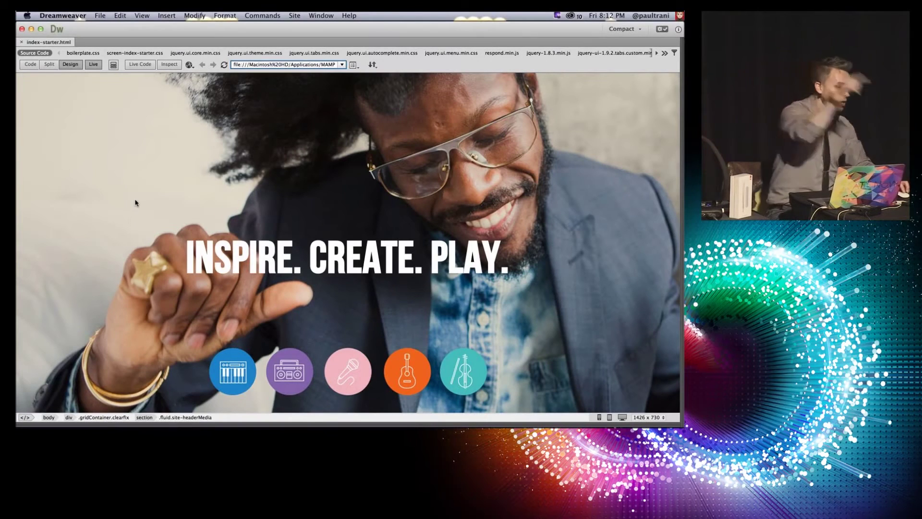
scroll(135, 203, "down", 6)
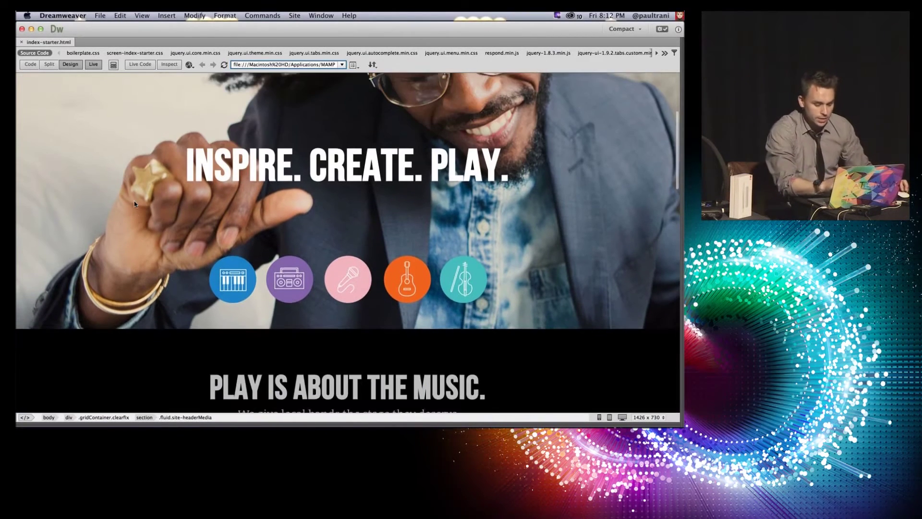
scroll(134, 203, "down", 6)
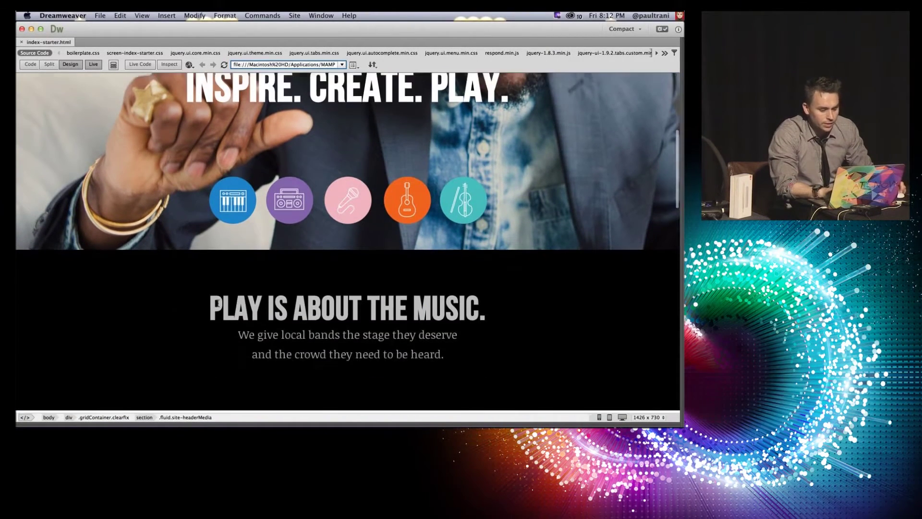
left_click(271, 281)
double_click(267, 282)
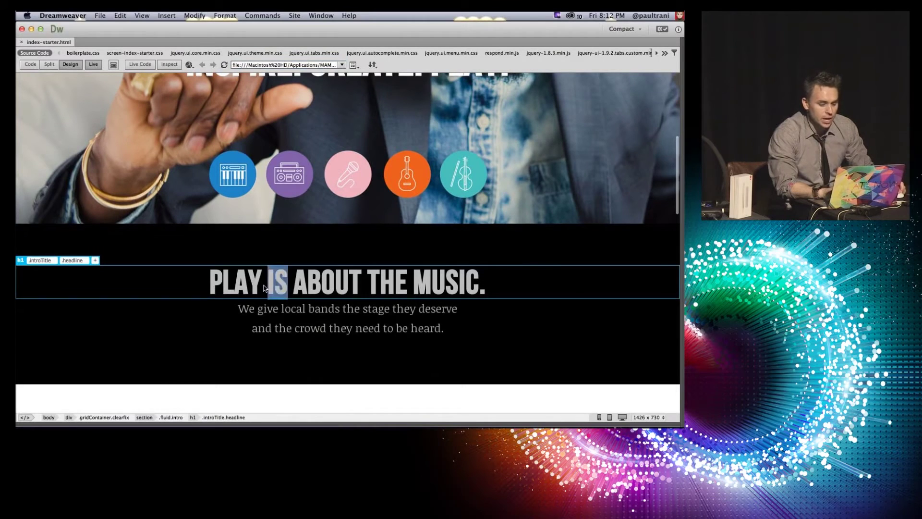
Step: Insert 'all' after IS and replace the final period with '!!!'
left_click(290, 283)
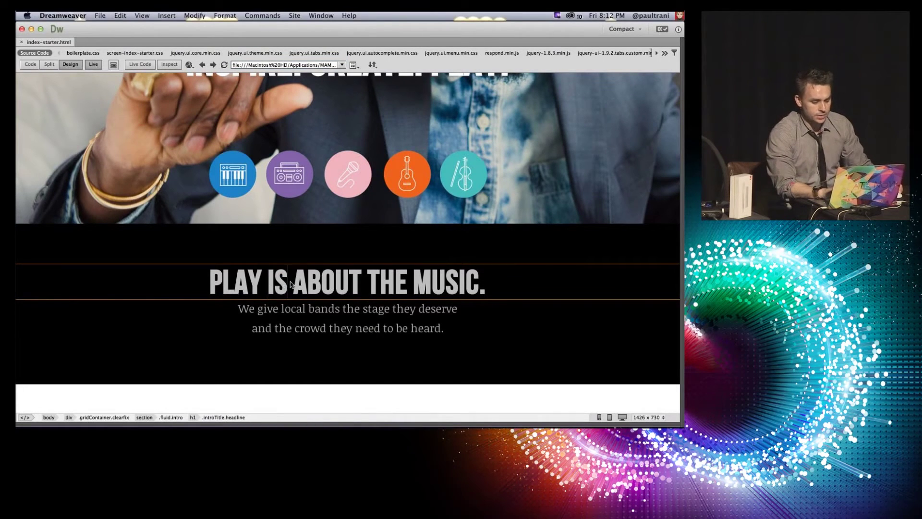
type("all")
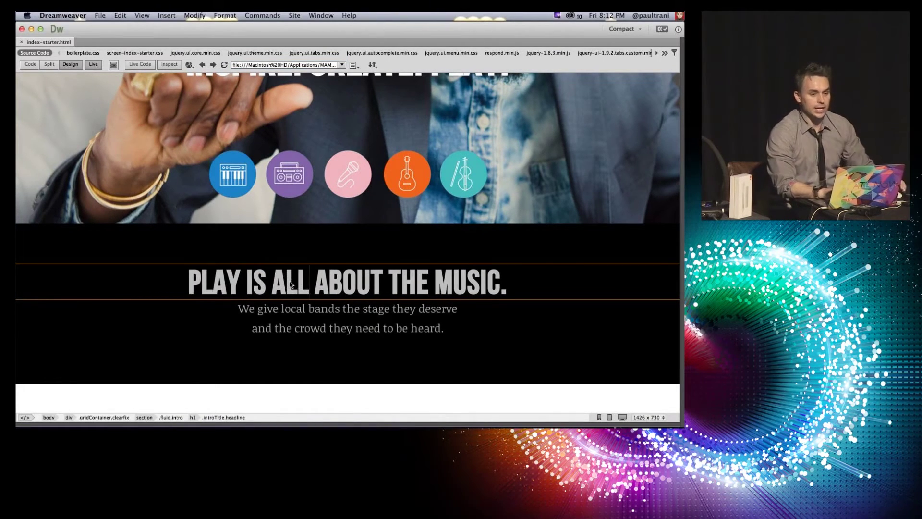
left_click(516, 289)
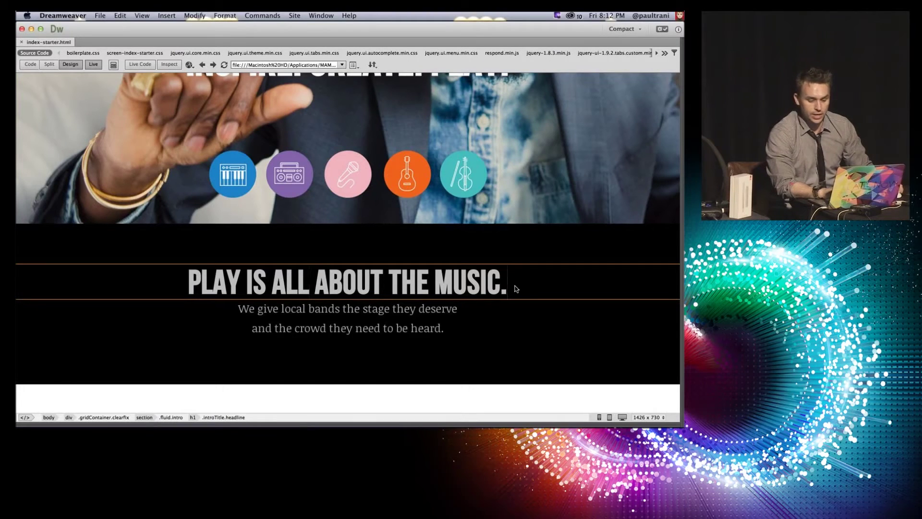
key("BackSpace")
type("!!!")
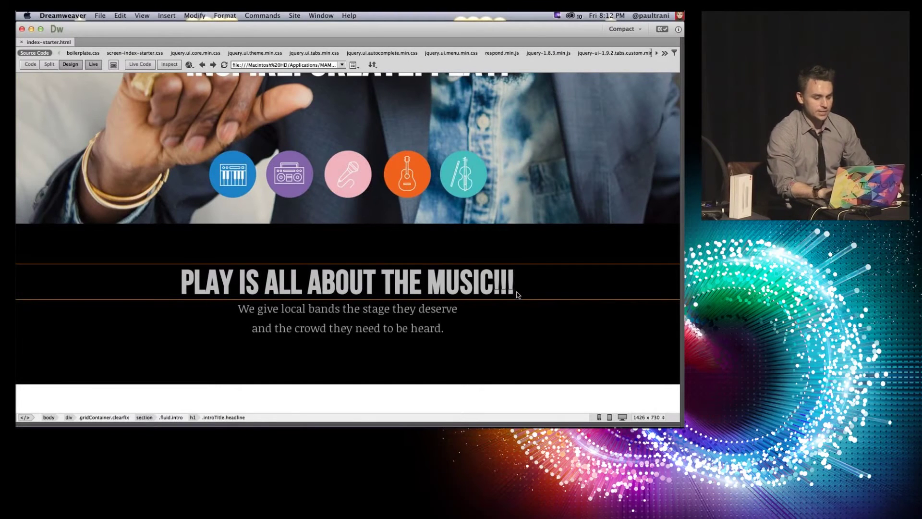
key("Escape")
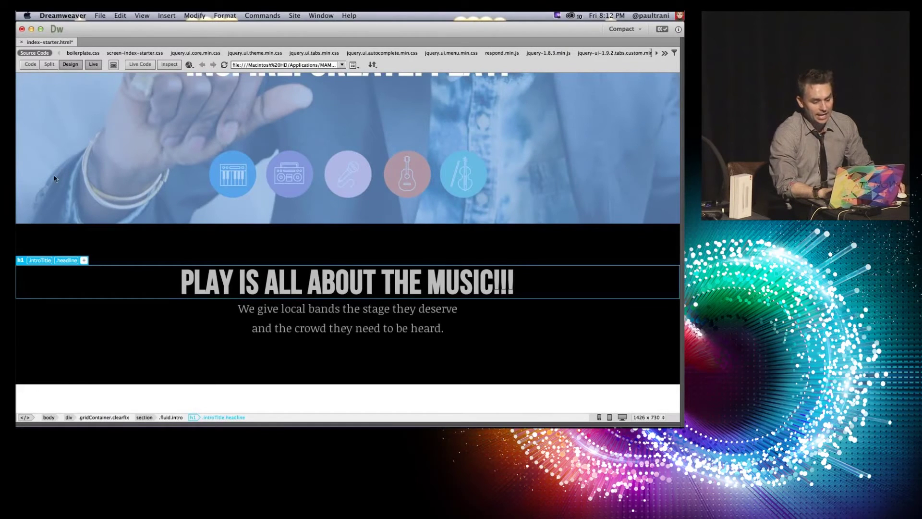
left_click(54, 176)
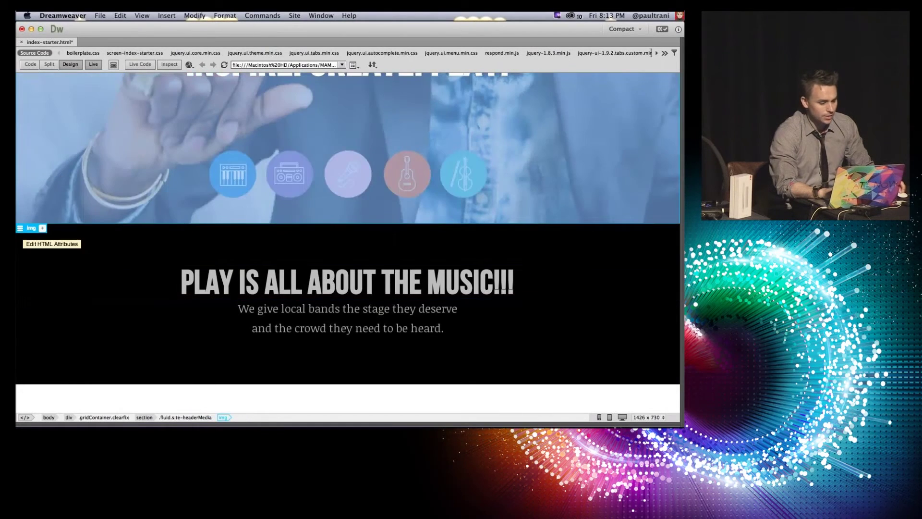
Step: Replace the header image's source with an image from the play-assets folder
left_click(20, 228)
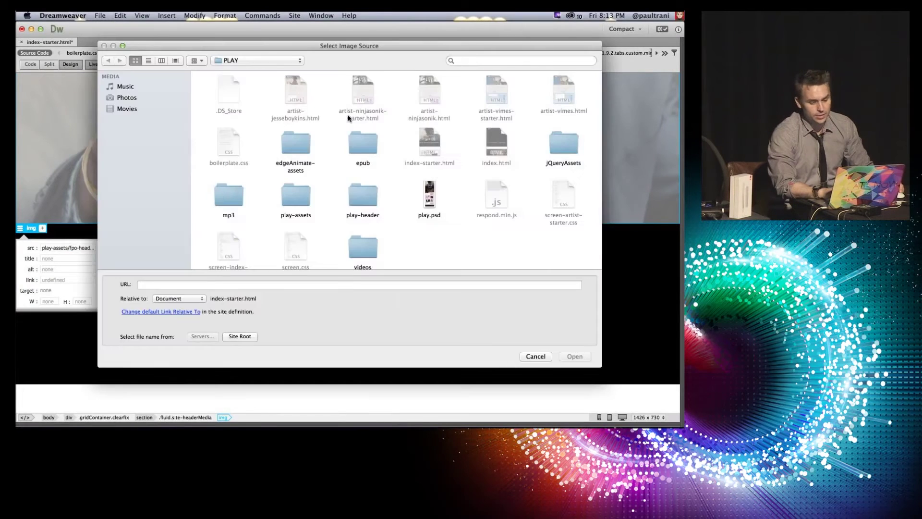
left_click(293, 202)
double_click(293, 202)
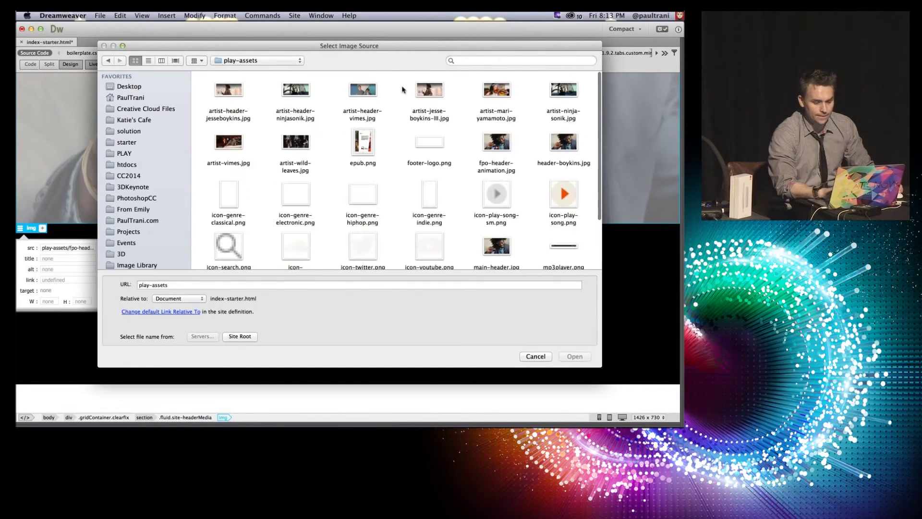
double_click(422, 92)
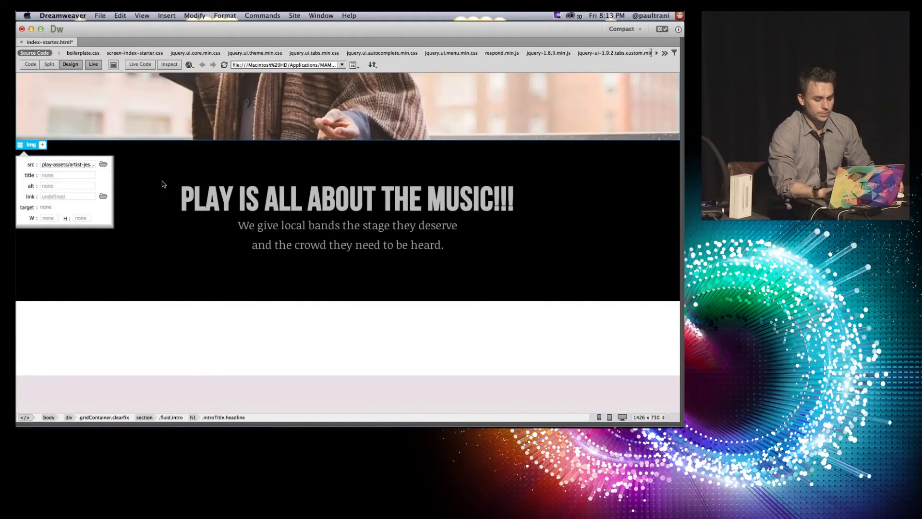
left_click(164, 186)
Step: Give the new header image the class artist
left_click(50, 237)
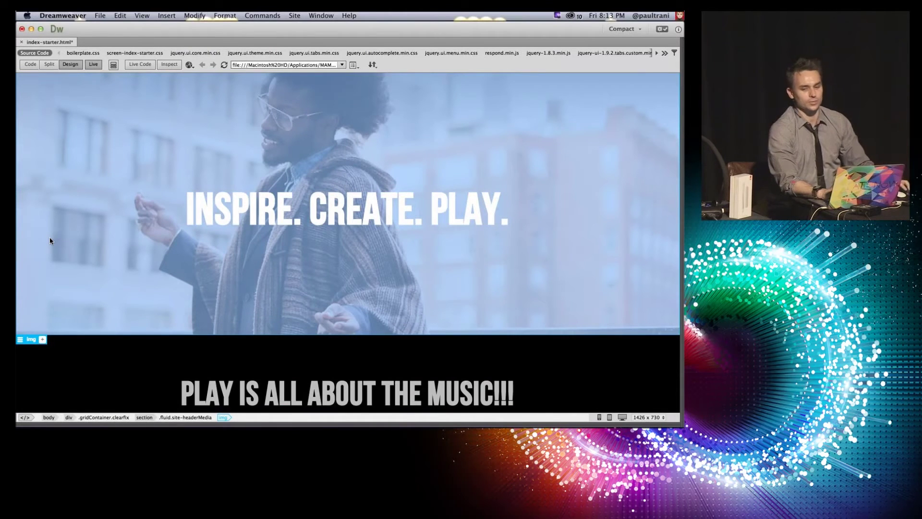
left_click(42, 340)
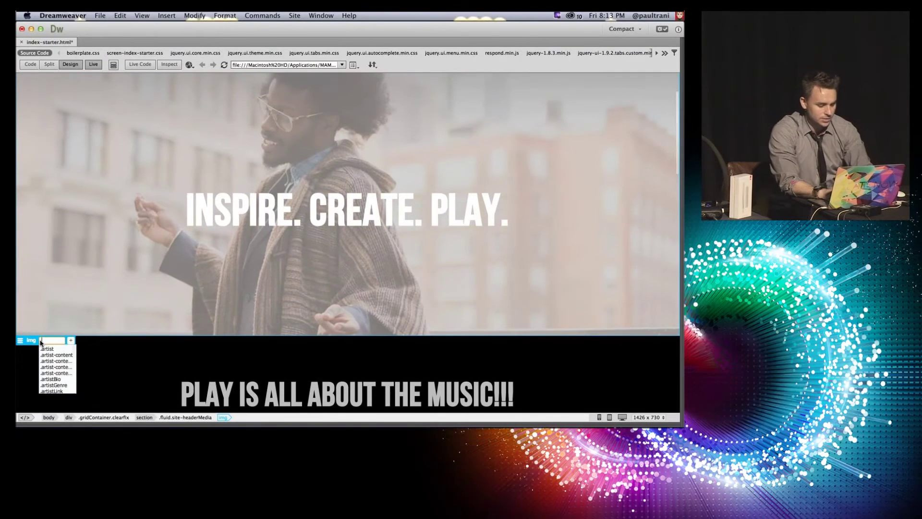
type(".f")
key("BackSpace")
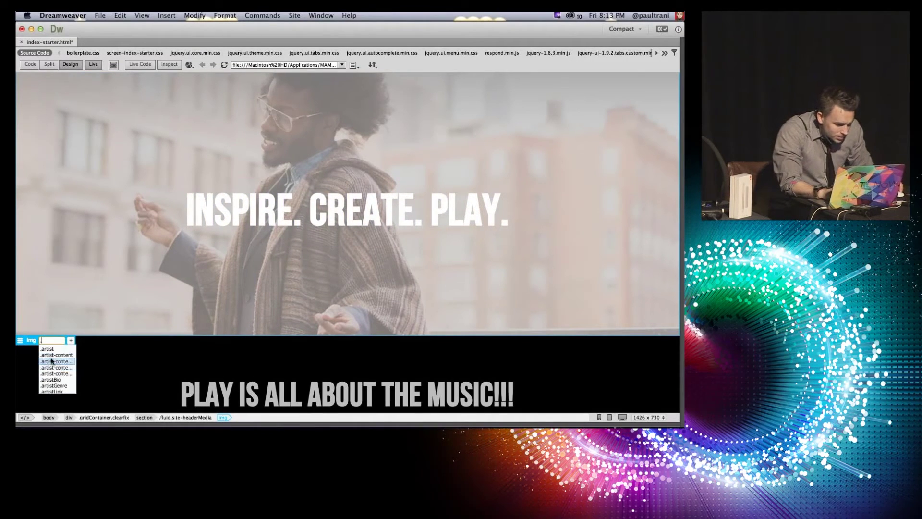
left_click(51, 350)
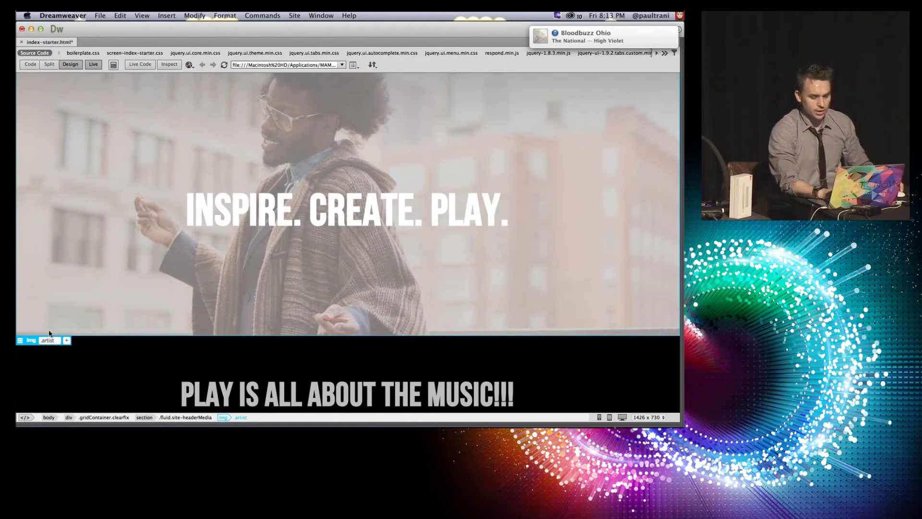
left_click(20, 340)
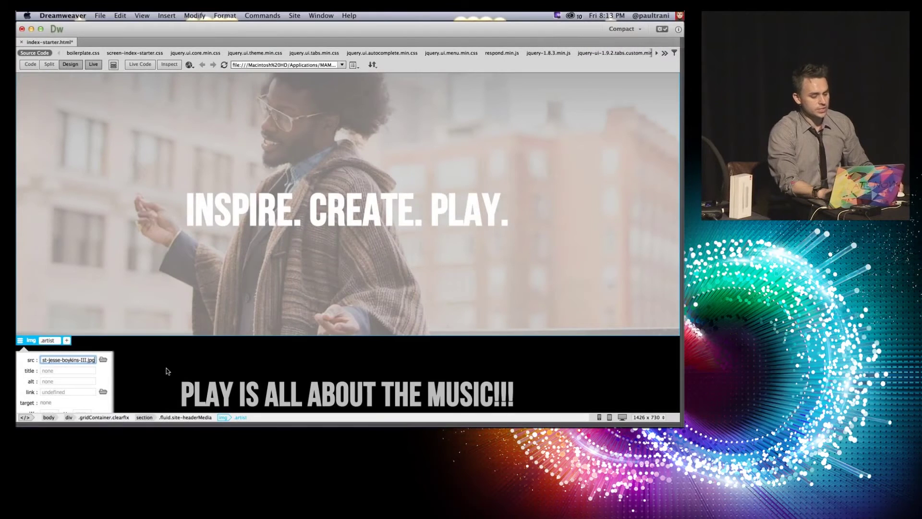
Step: Select the headline, turn on Inspect mode, and show the panels again with F4
left_click(165, 375)
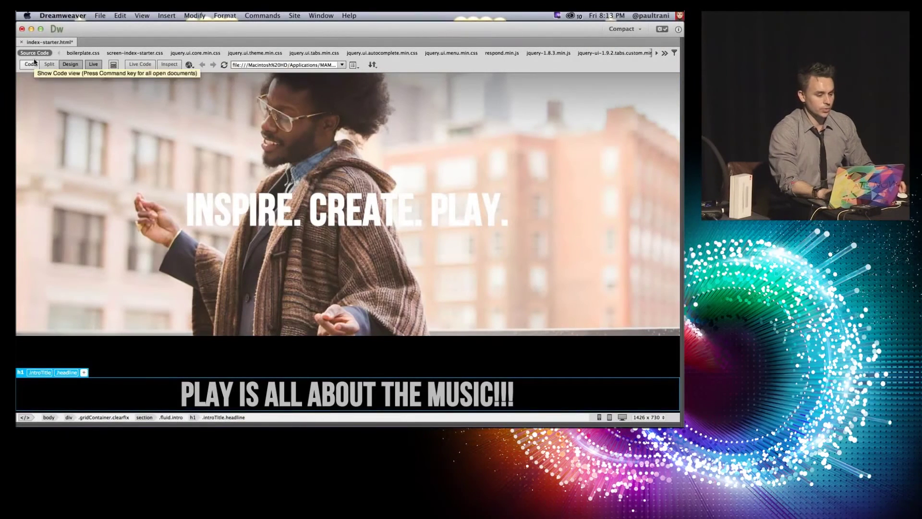
left_click(169, 65)
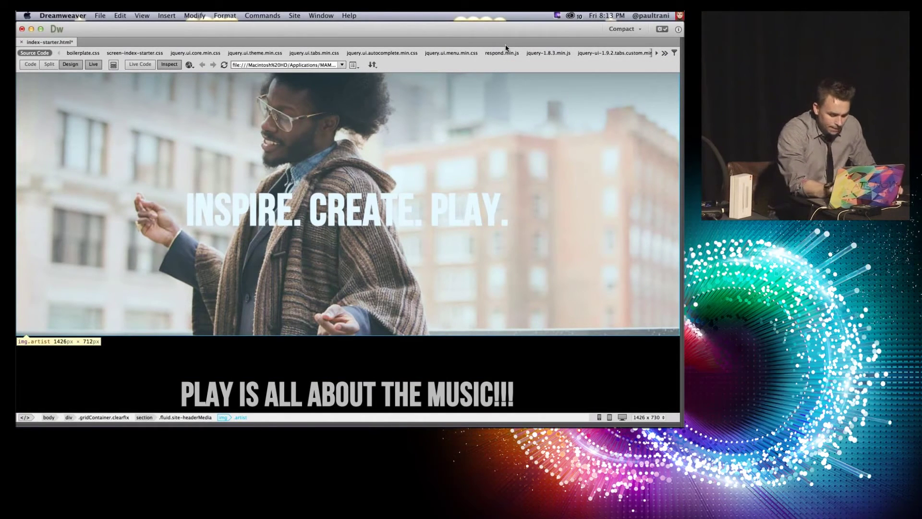
key("F4")
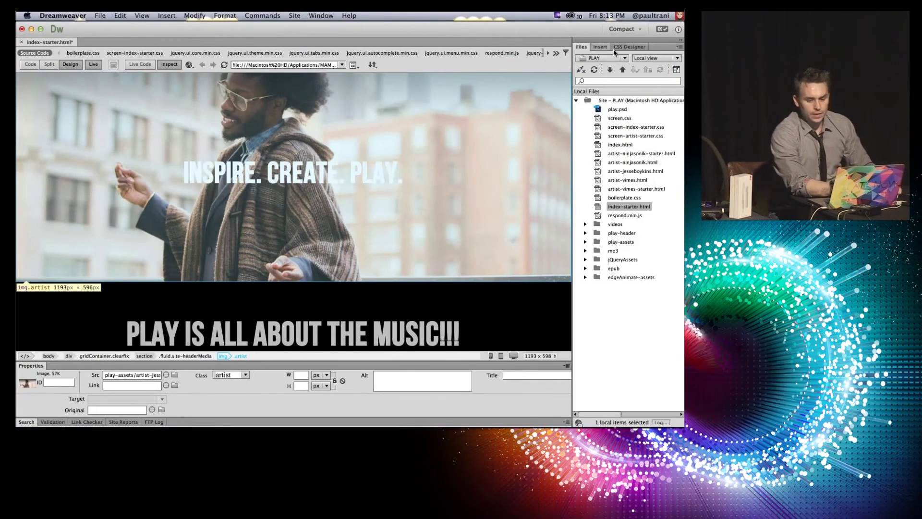
Step: In CSS Designer, inspect the DOWNLOAD THE E-PUB button's rules, including a:hover, a:active
left_click(620, 49)
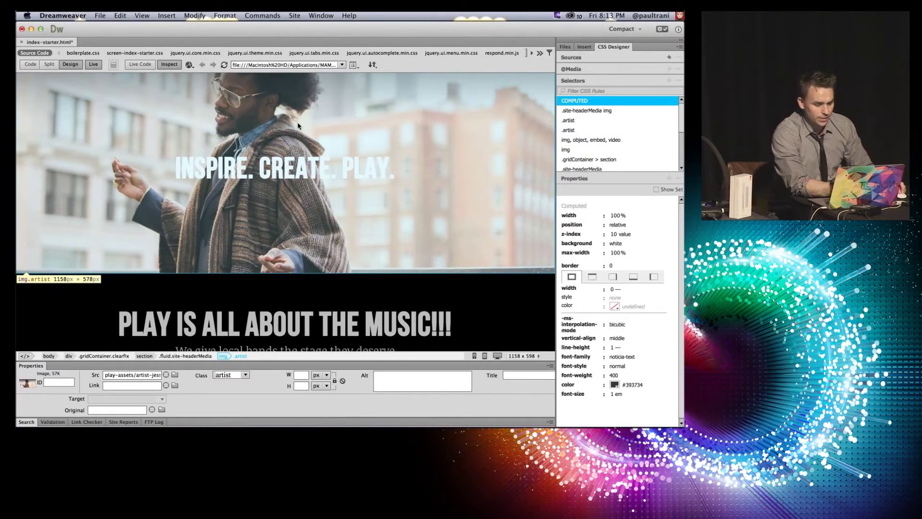
scroll(205, 170, "down", 8)
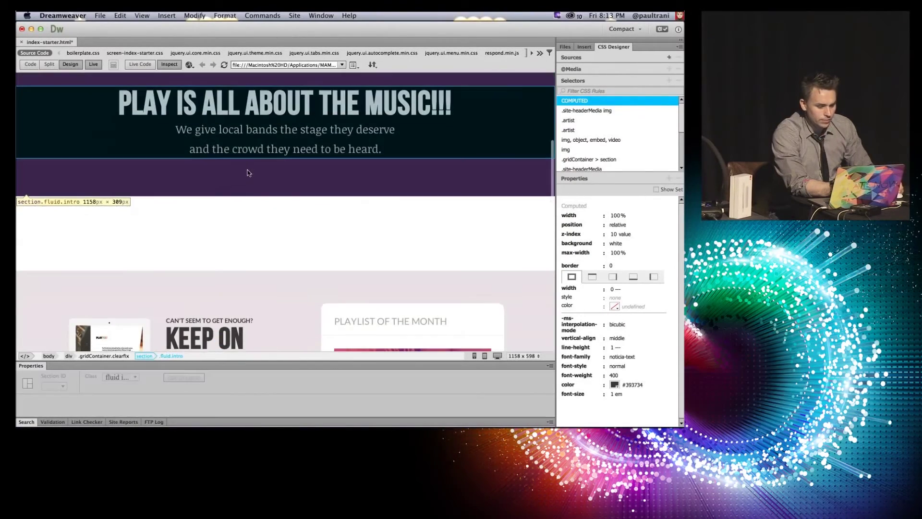
scroll(252, 217, "down", 3)
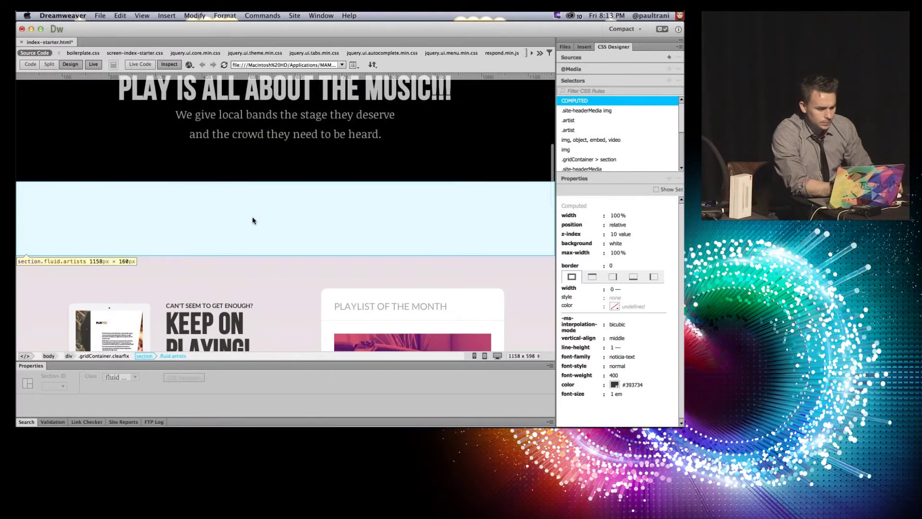
scroll(252, 220, "down", 6)
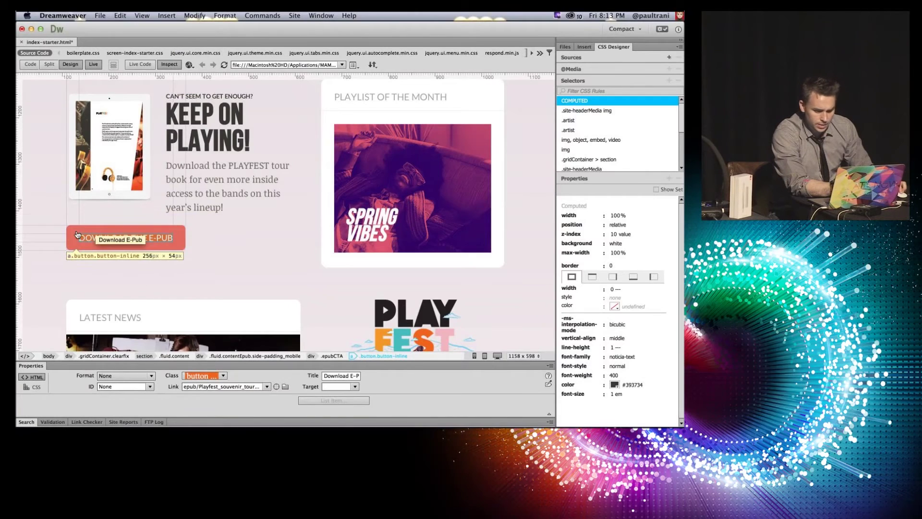
left_click(169, 66)
left_click(169, 66)
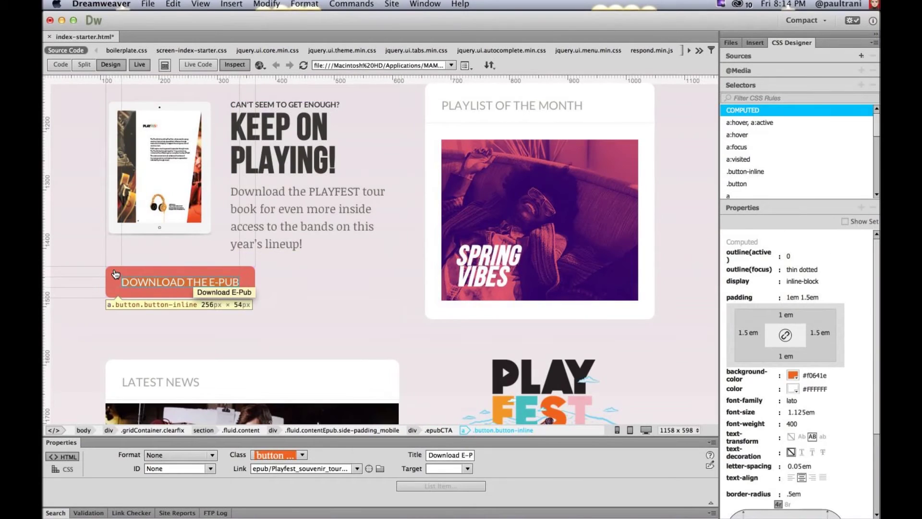
left_click(723, 123)
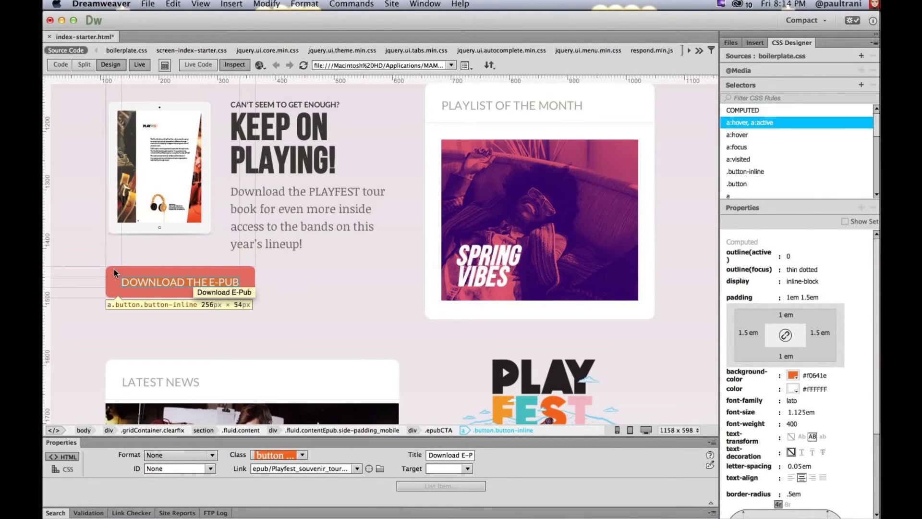
scroll(649, 152, "down", 5)
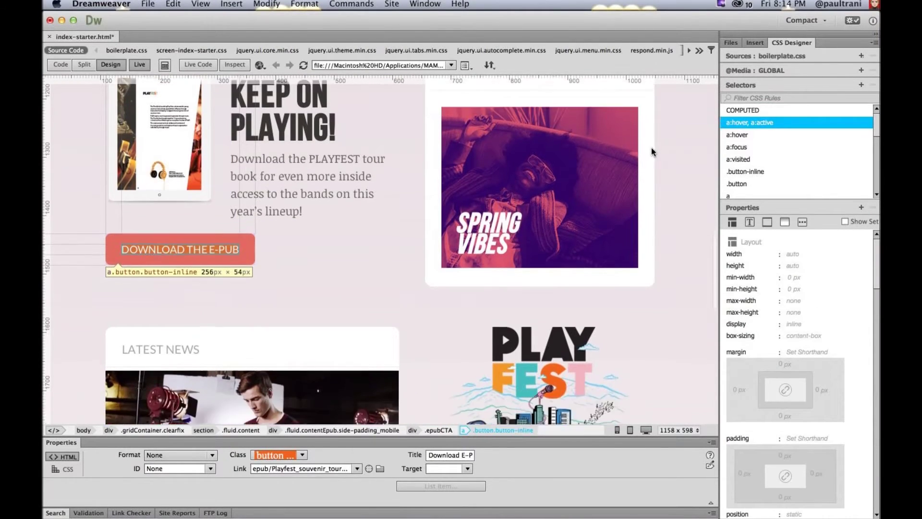
scroll(612, 172, "down", 8)
scroll(613, 172, "up", 1)
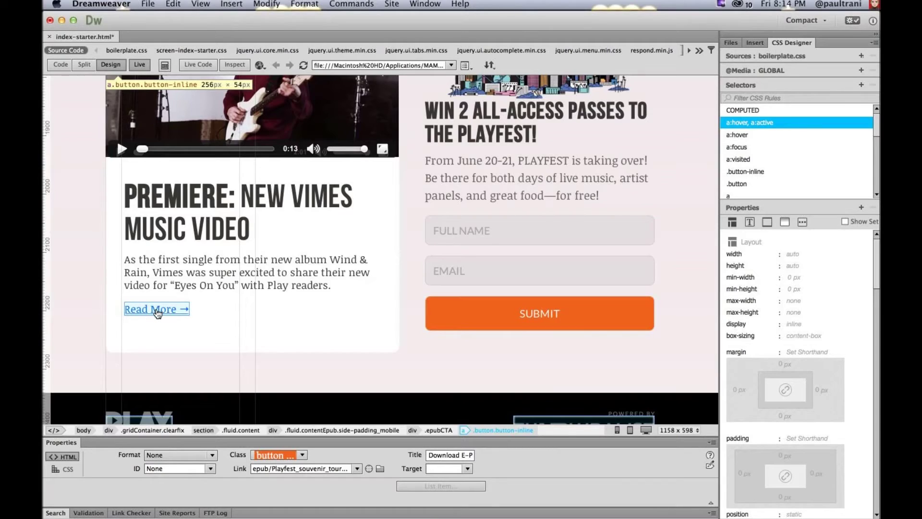
left_click(731, 136)
left_click(736, 147)
scroll(732, 163, "down", 3)
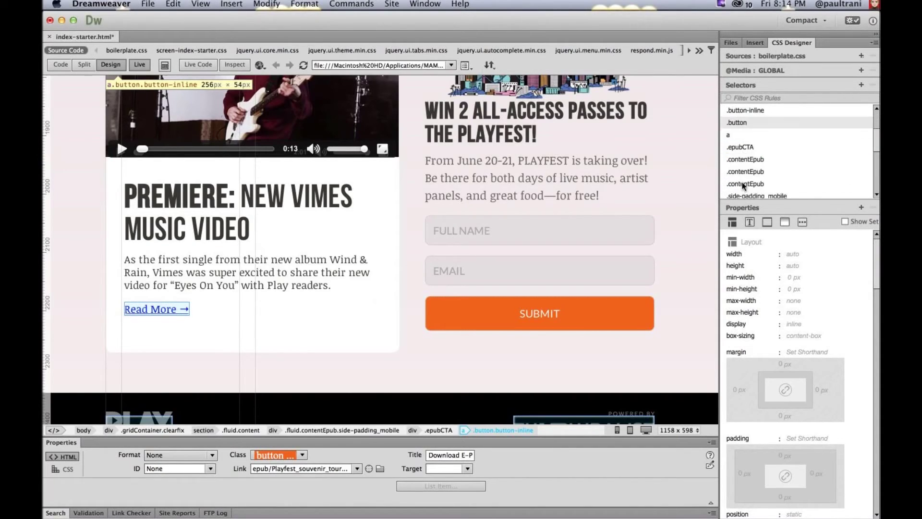
left_click(732, 135)
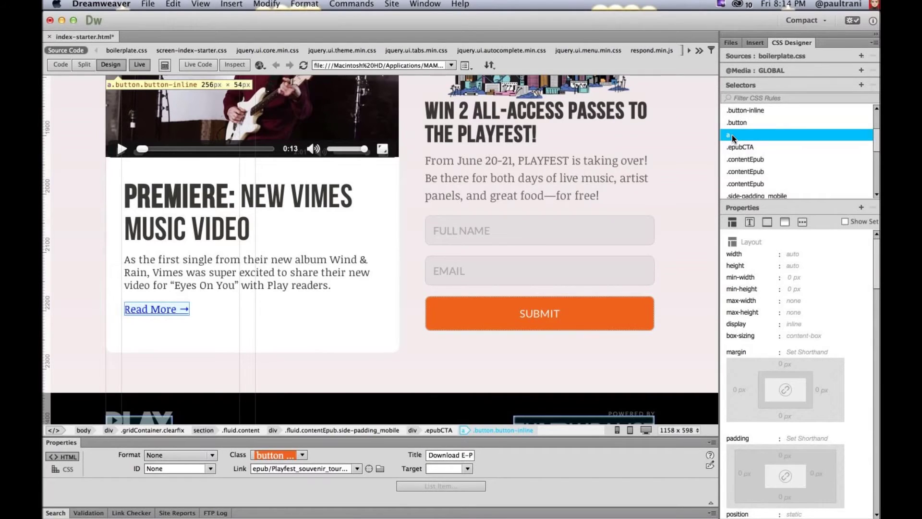
scroll(735, 135, "up", 3)
left_click(739, 120)
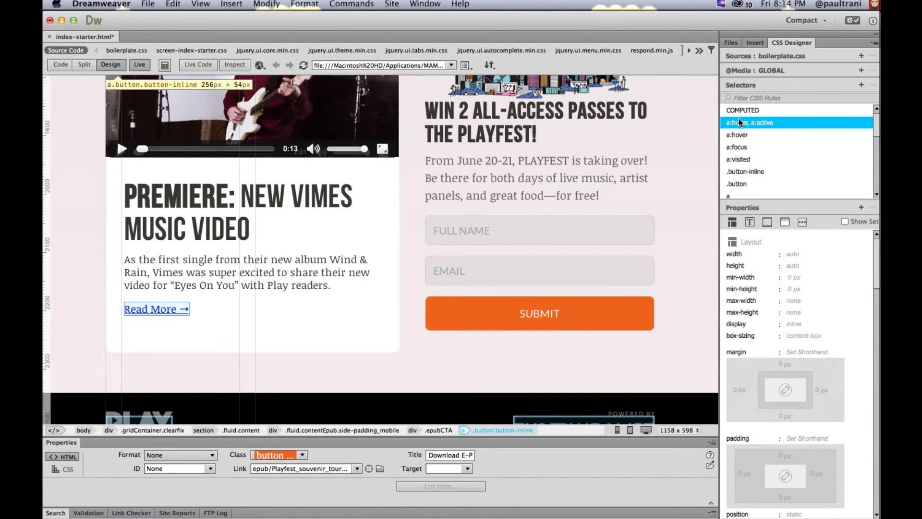
left_click(738, 134)
scroll(705, 148, "up", 3)
left_click(787, 123)
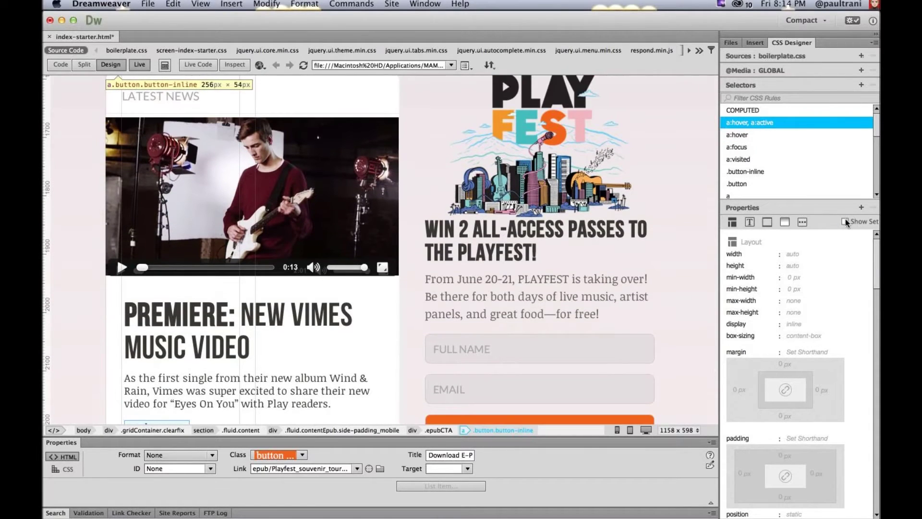
left_click(846, 222)
scroll(384, 223, "up", 4)
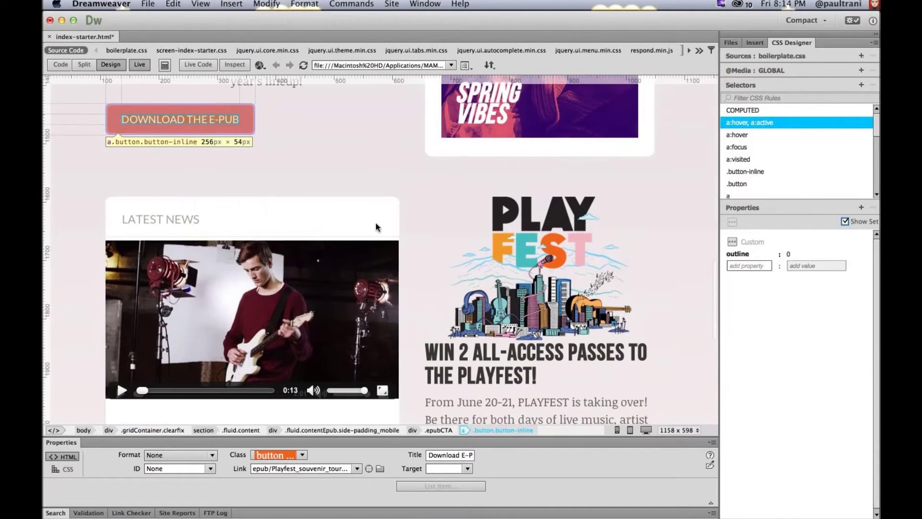
left_click(111, 127)
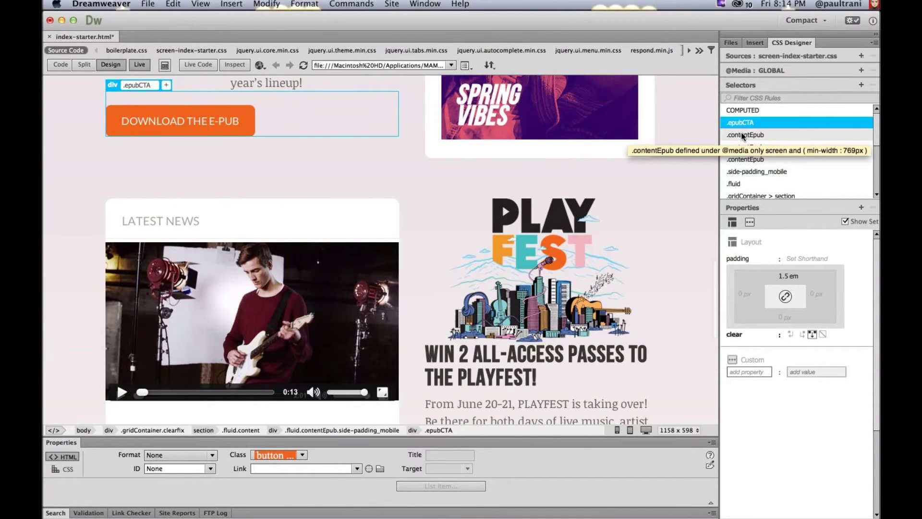
left_click(242, 129)
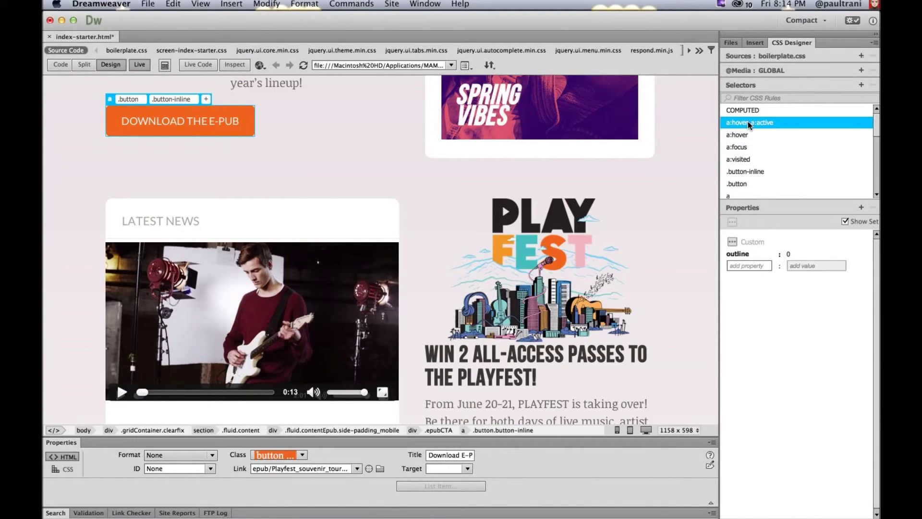
left_click_drag(740, 135, 741, 149)
left_click(744, 171)
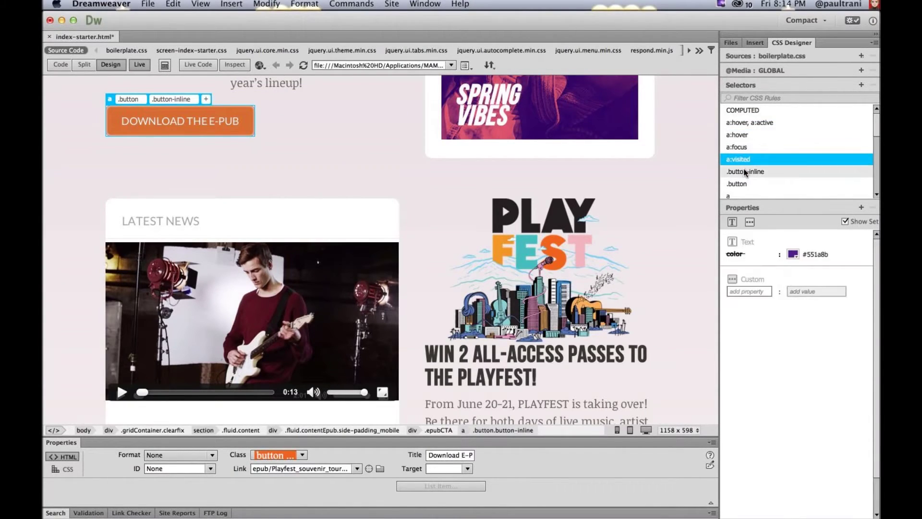
left_click(743, 124)
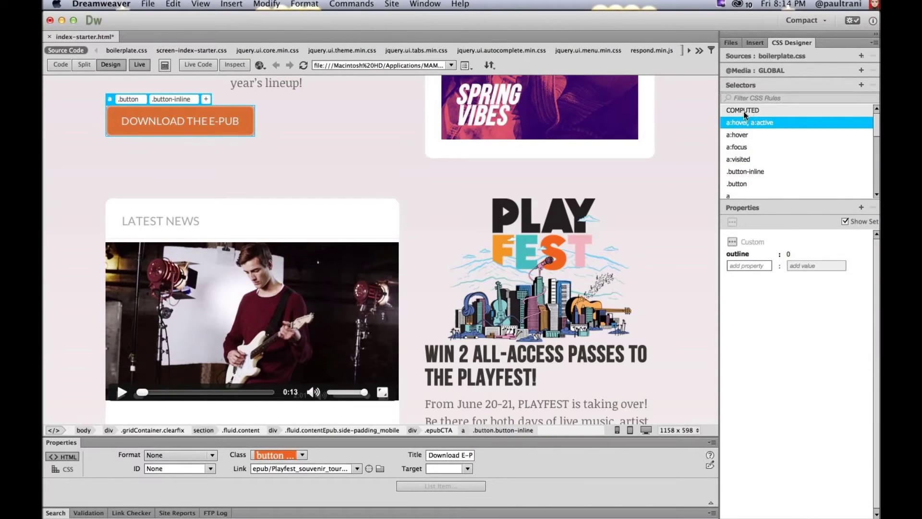
left_click(748, 109)
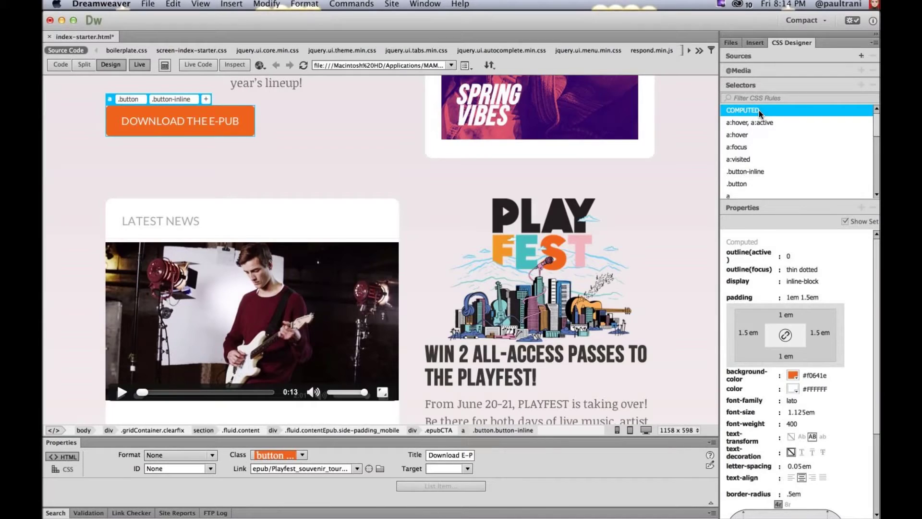
Step: Change the E-Pub button's background colour to red #F01E38
left_click(793, 375)
left_click(723, 323)
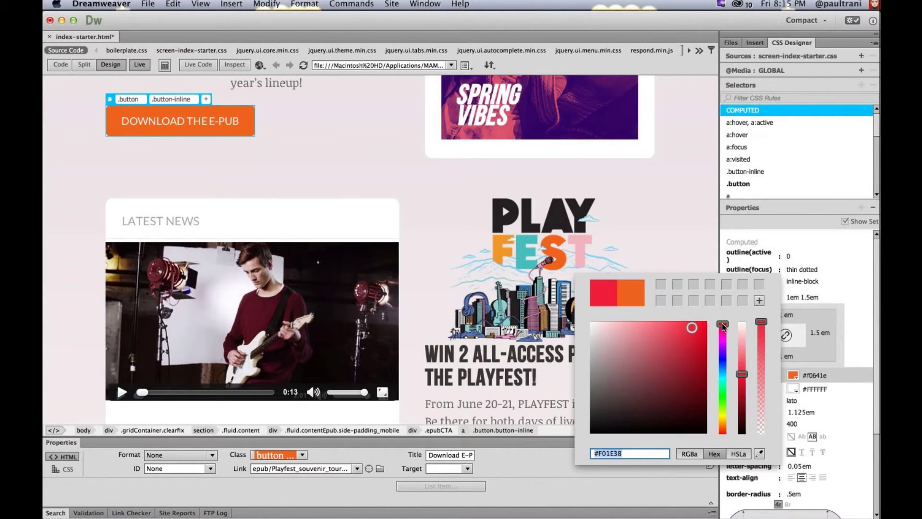
key("Return")
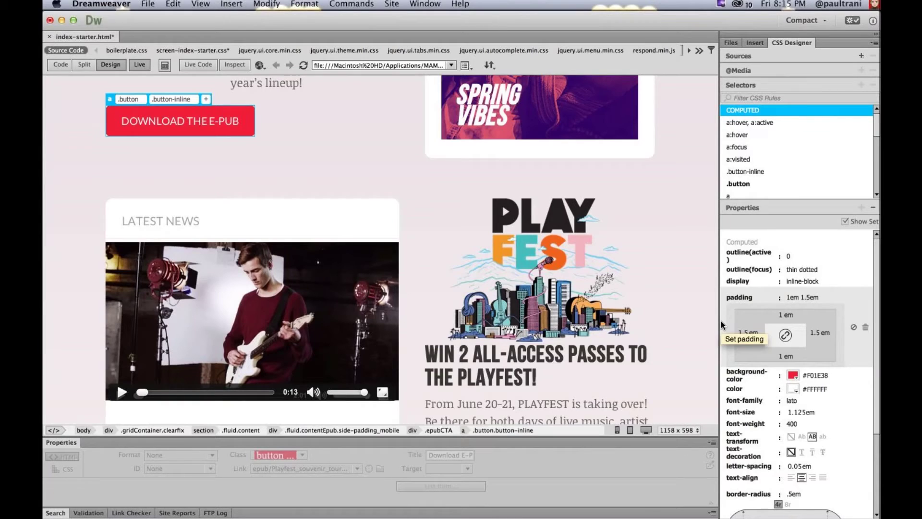
Step: Review the code in a widened Split view, then close index-starter.html without saving
left_click(83, 65)
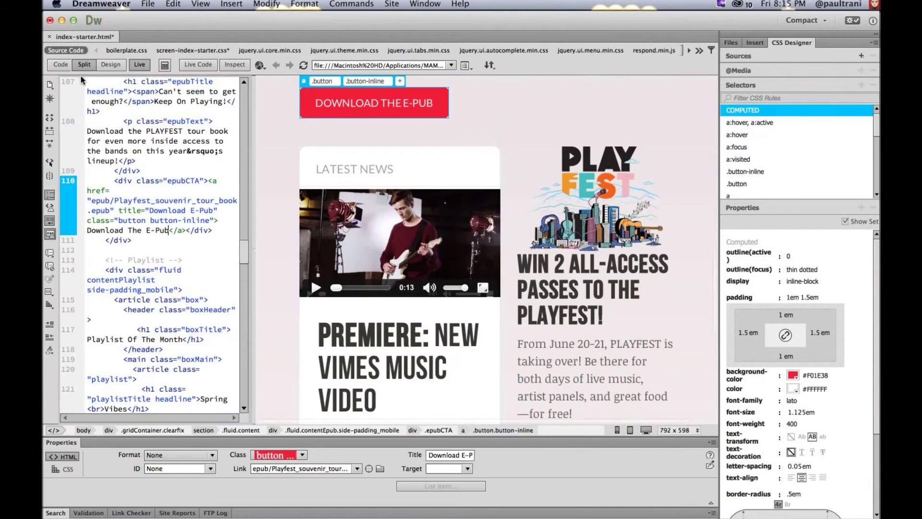
left_click_drag(394, 128, 442, 126)
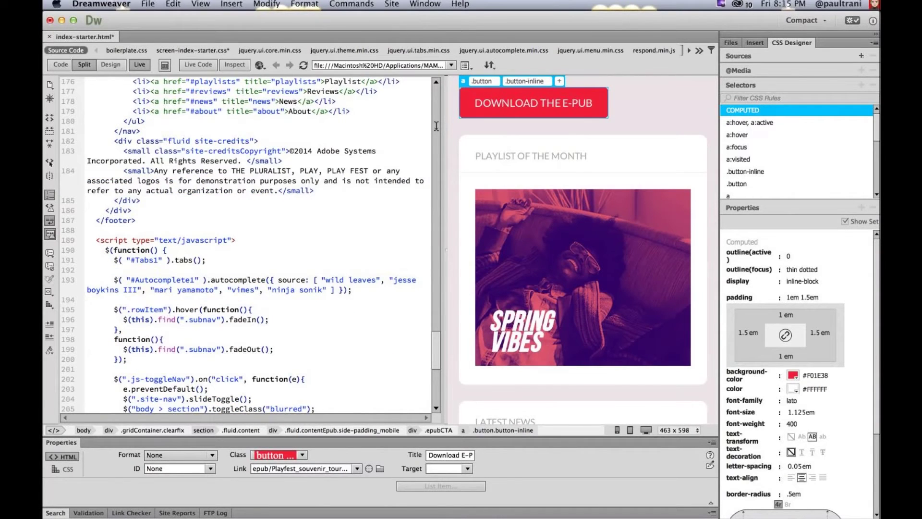
left_click(274, 290)
key("super+w")
left_click(408, 280)
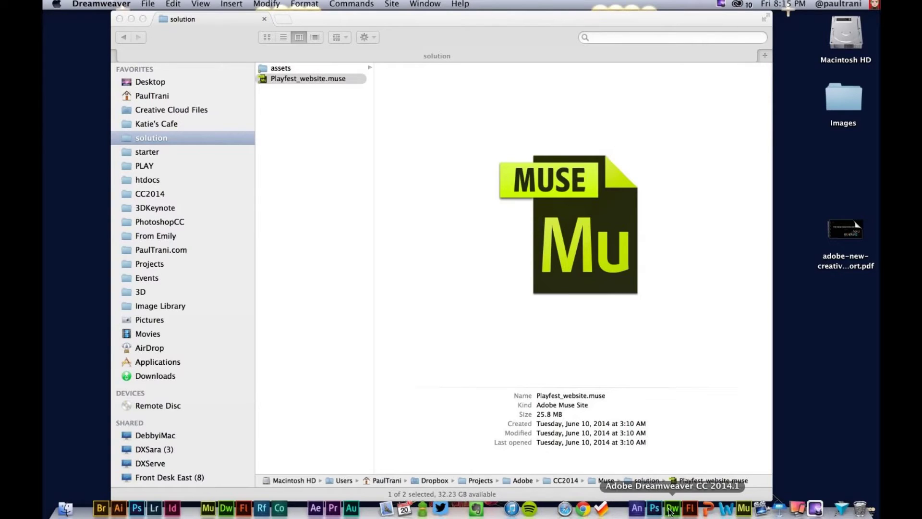
Step: Switch to Adobe Muse CC showing the Playfest_website site plan
left_click(744, 509)
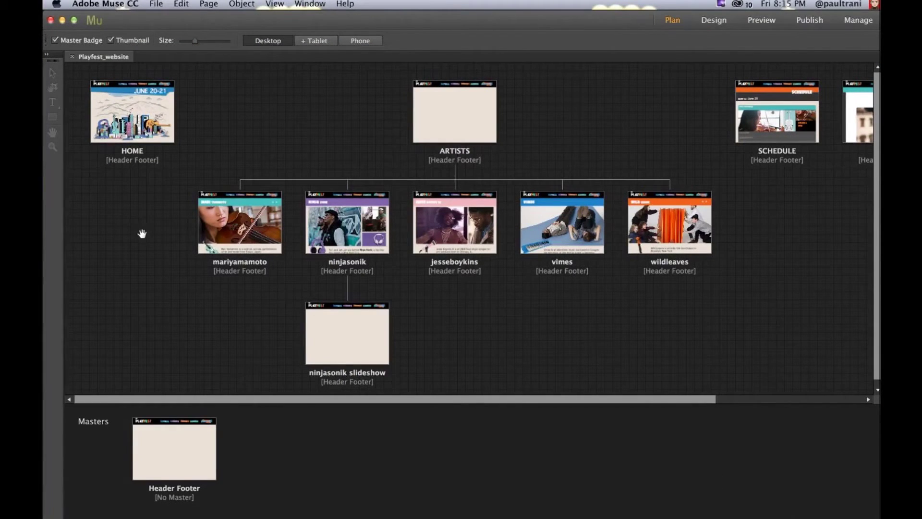
Step: Create a new site via File > New Site, keeping the default 960-pixel desktop settings
left_click(155, 4)
left_click(157, 18)
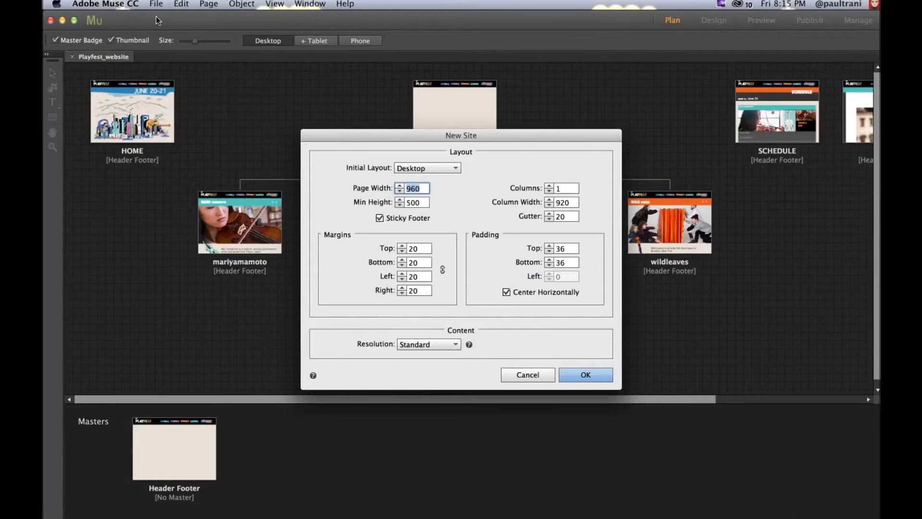
left_click(584, 375)
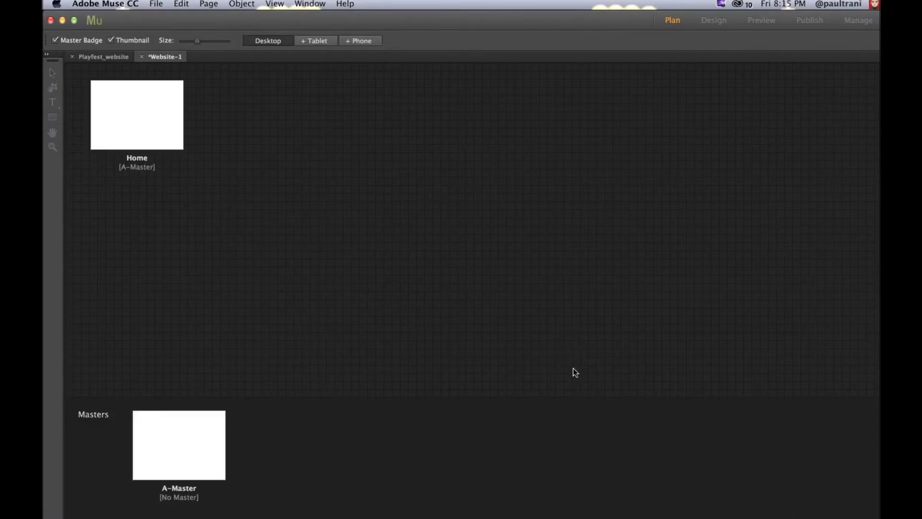
mouse_move(99, 125)
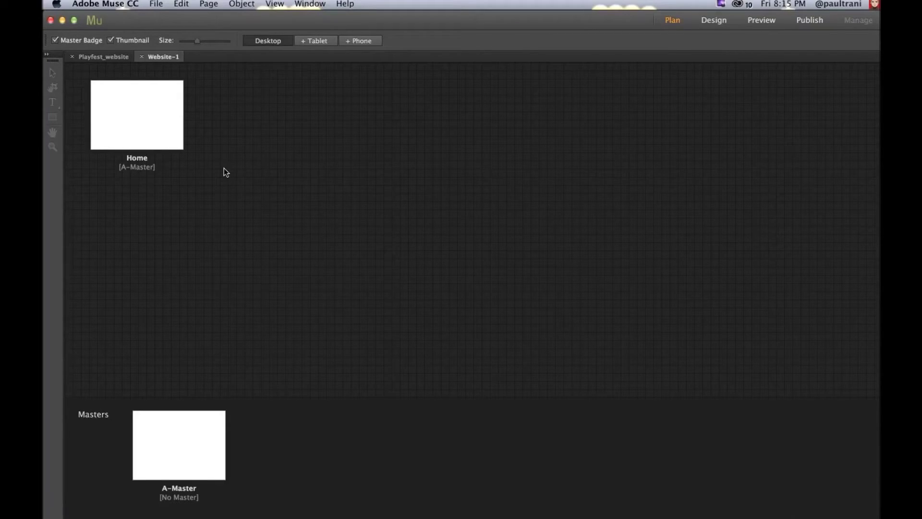
Step: Insert a new page after Home and name it 'aritists'
mouse_move(147, 124)
left_click(192, 113)
type("aritists")
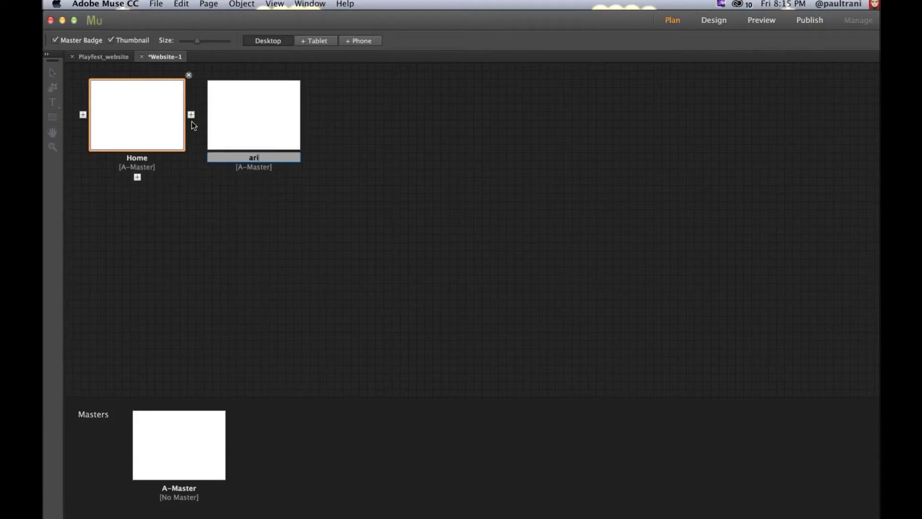
key("Return")
Step: Insert a contact page after artists, adjust the site plan, and open A-Master for editing
mouse_move(288, 117)
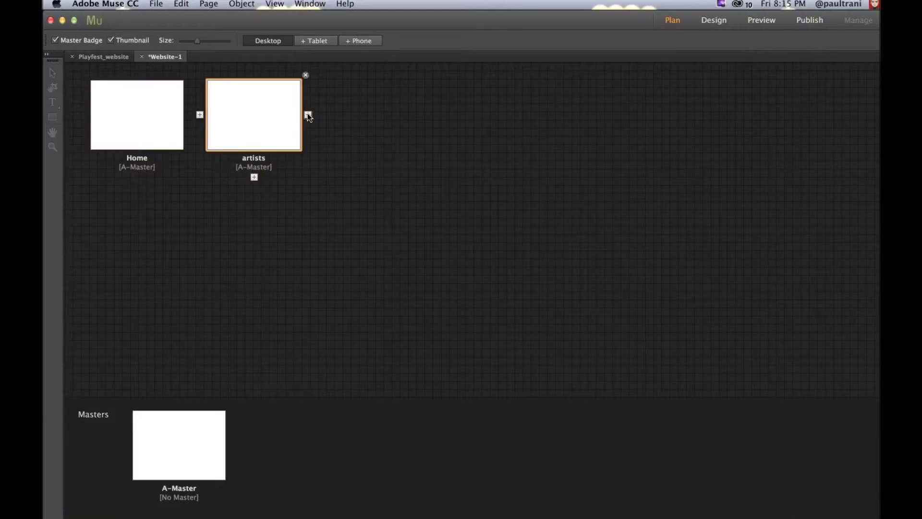
left_click(308, 115)
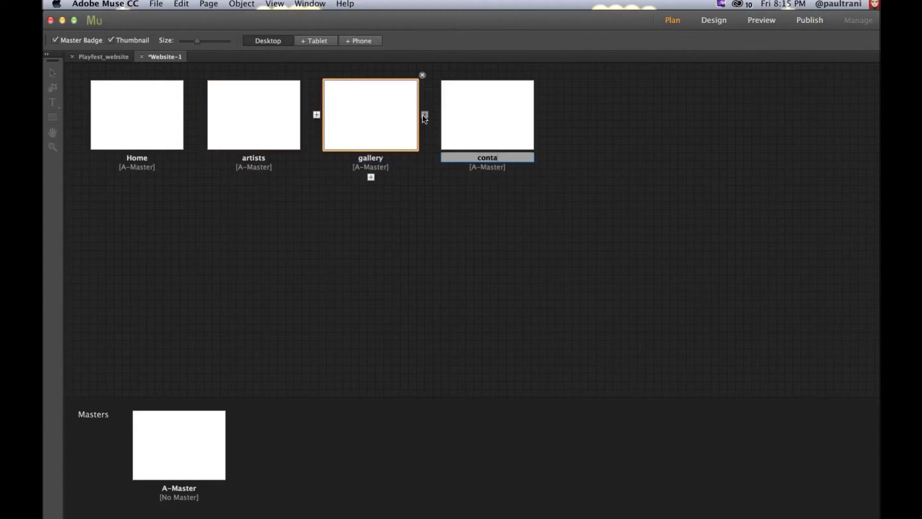
type("ct")
key("Return")
mouse_move(448, 109)
left_click_drag(466, 96, 621, 123)
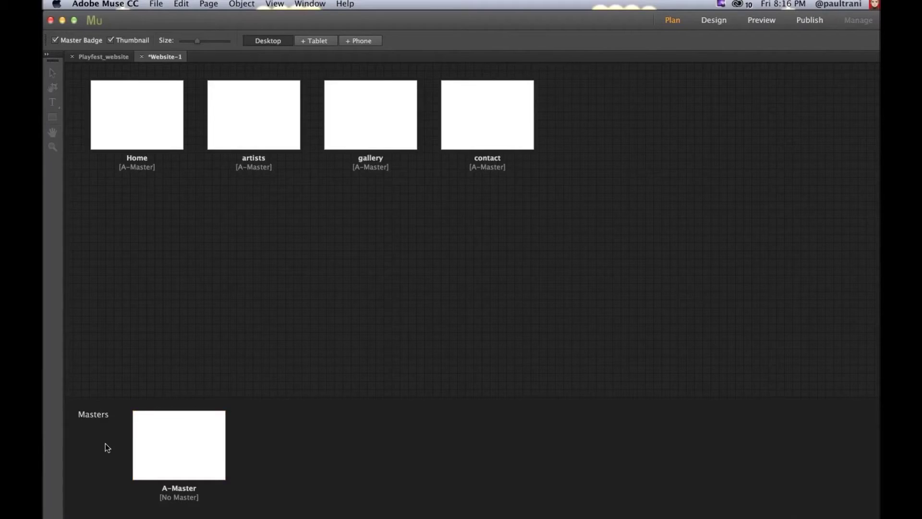
double_click(166, 441)
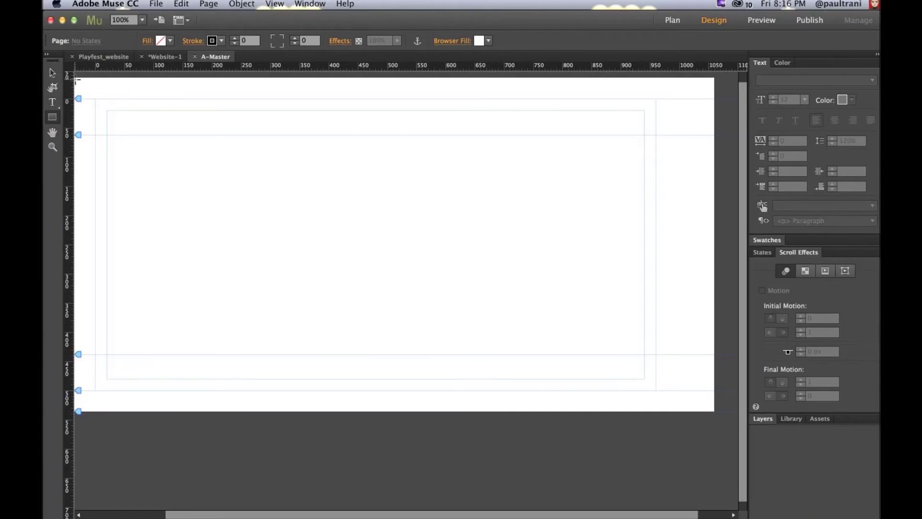
Step: Draw a full-width header rectangle on A-Master with fill FFAF17 and stroke None
left_click_drag(76, 80, 701, 138)
left_click(161, 41)
left_click(176, 133)
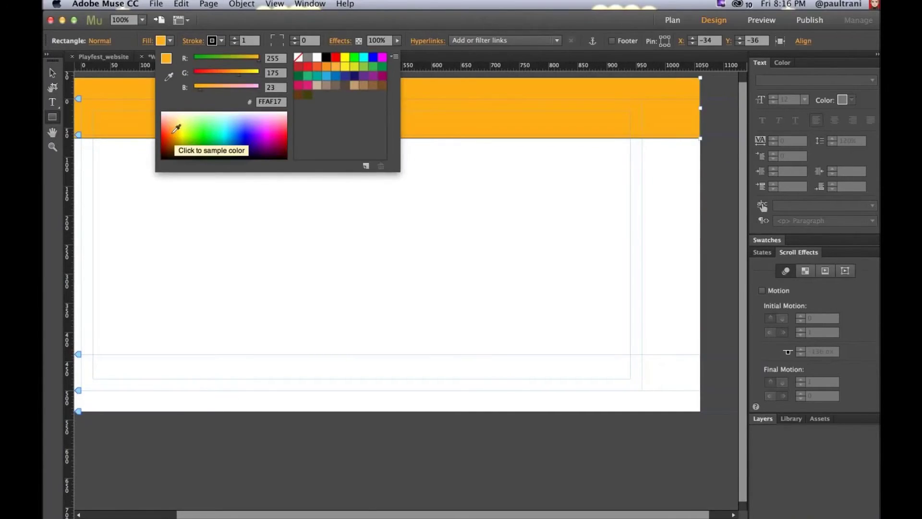
key("Return")
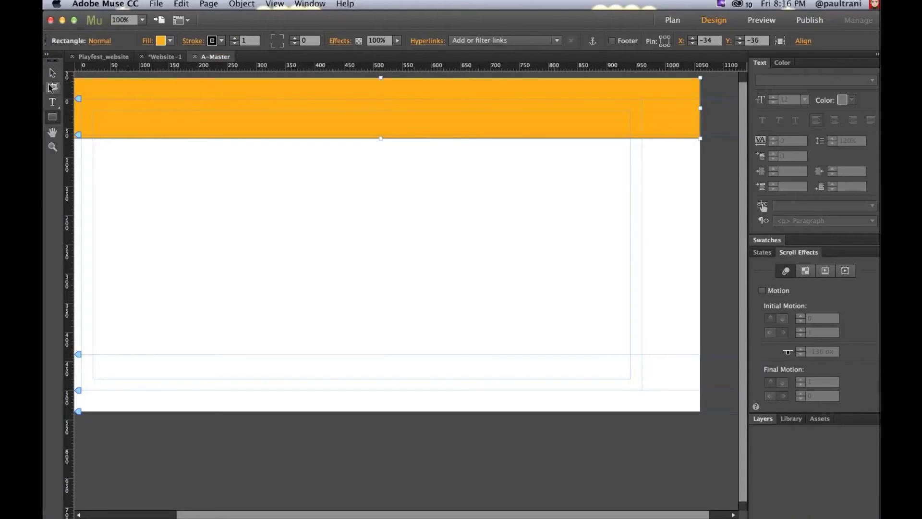
left_click(222, 40)
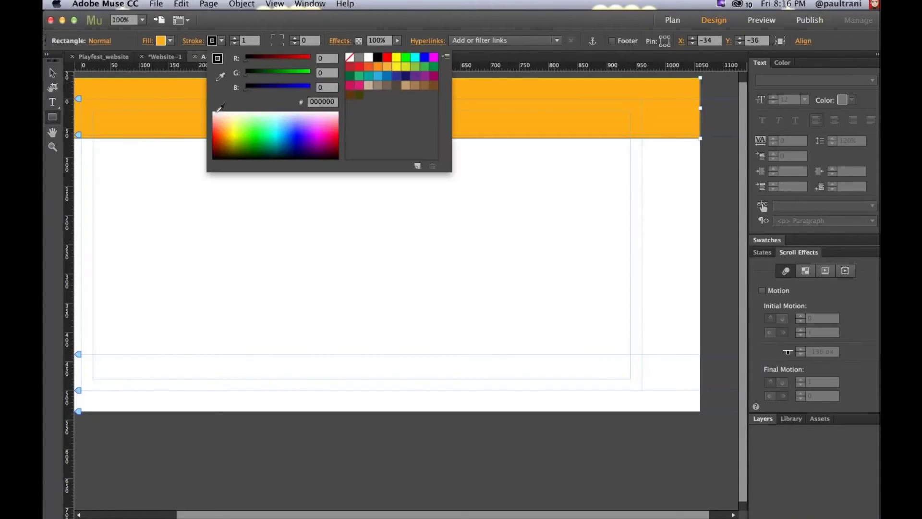
left_click(350, 57)
key("Return")
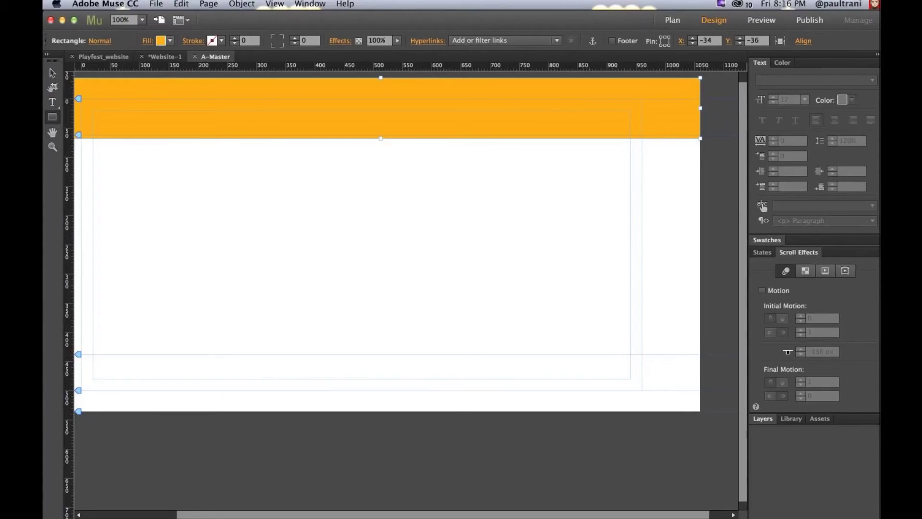
left_click(156, 3)
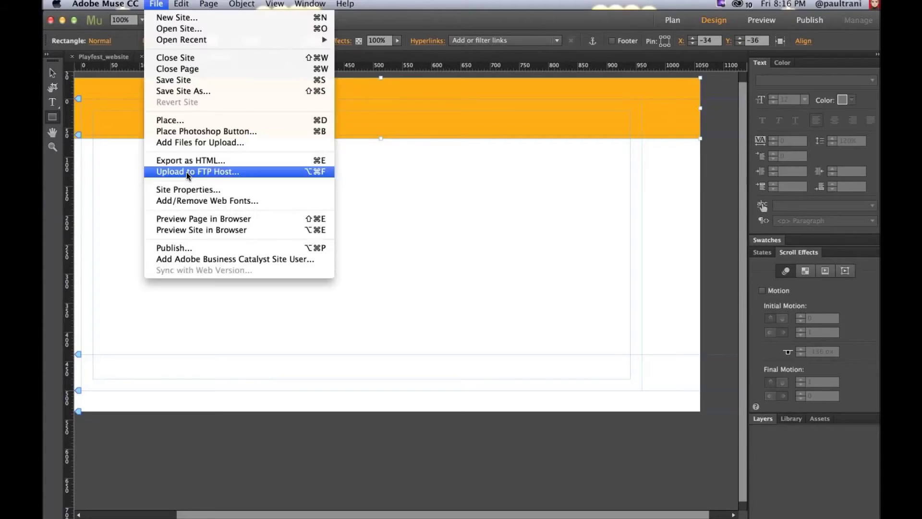
Step: Place play-logo.png from PLAY/play-assets at the top-left of the orange header
left_click(192, 120)
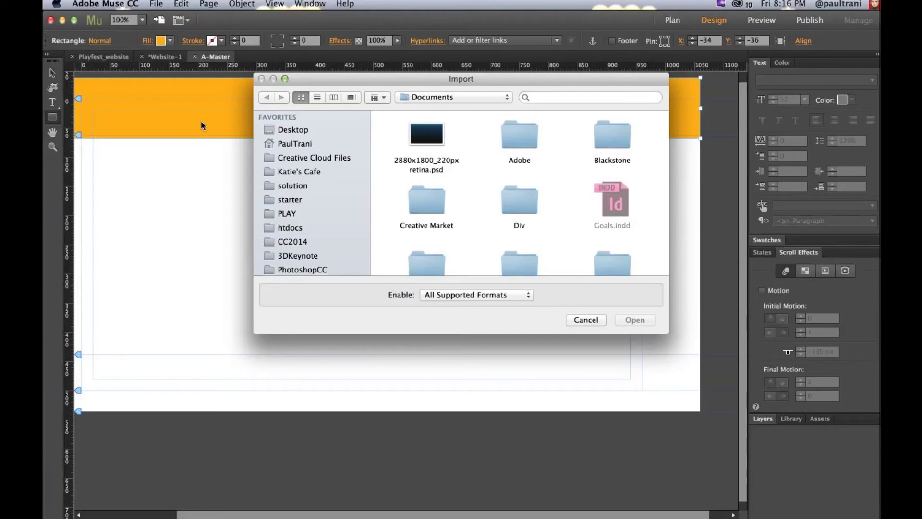
scroll(476, 182, "down", 3)
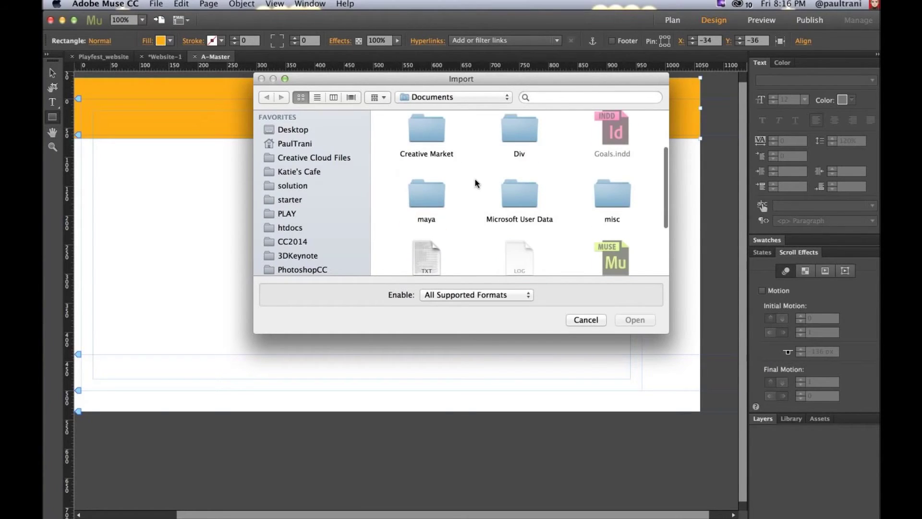
left_click(288, 213)
scroll(483, 149, "down", 3)
scroll(560, 171, "down", 5)
scroll(561, 172, "down", 1)
double_click(425, 120)
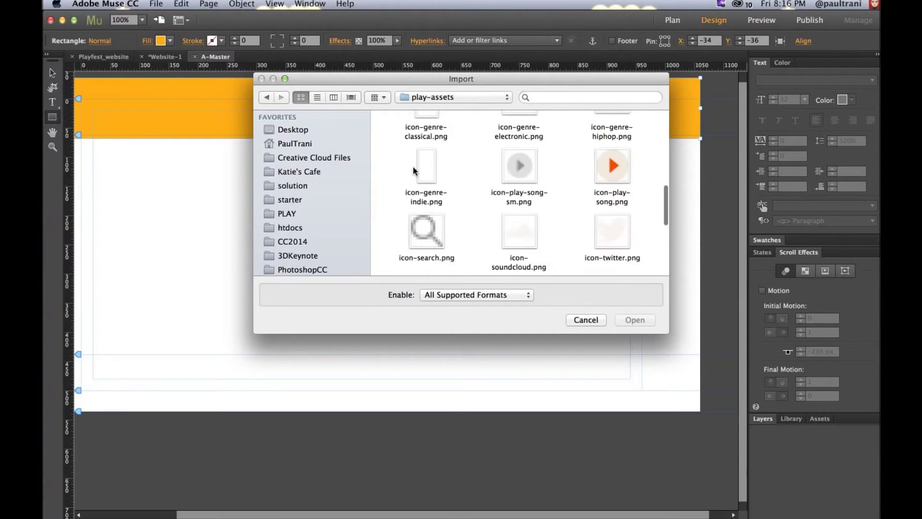
scroll(390, 173, "up", 5)
key("p")
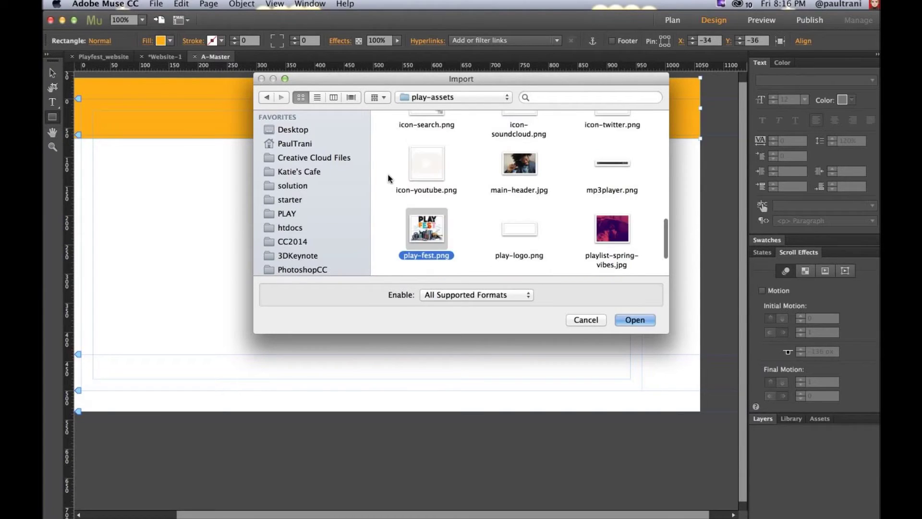
left_click(515, 234)
left_click(632, 319)
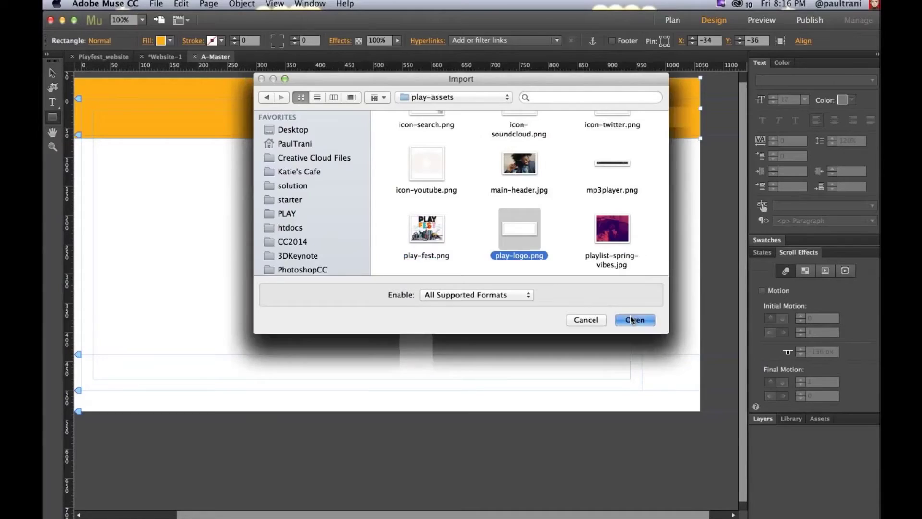
left_click(100, 93)
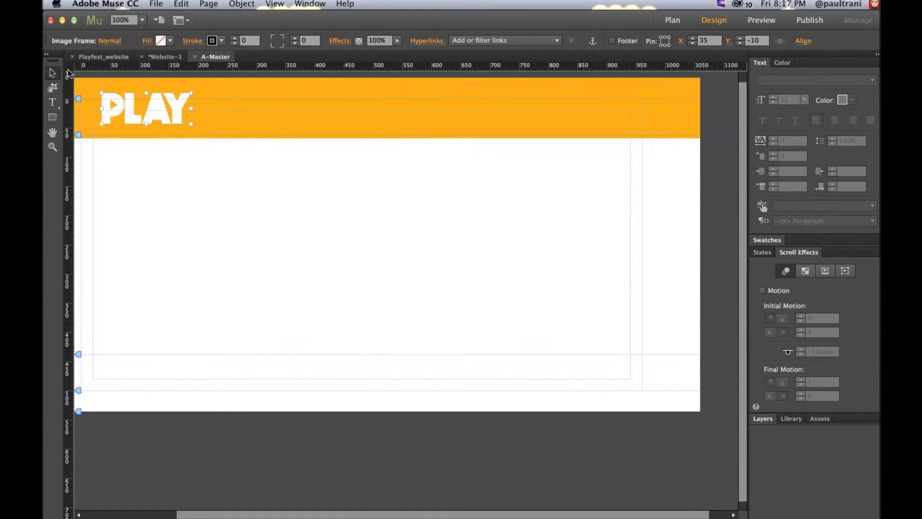
left_click(220, 162)
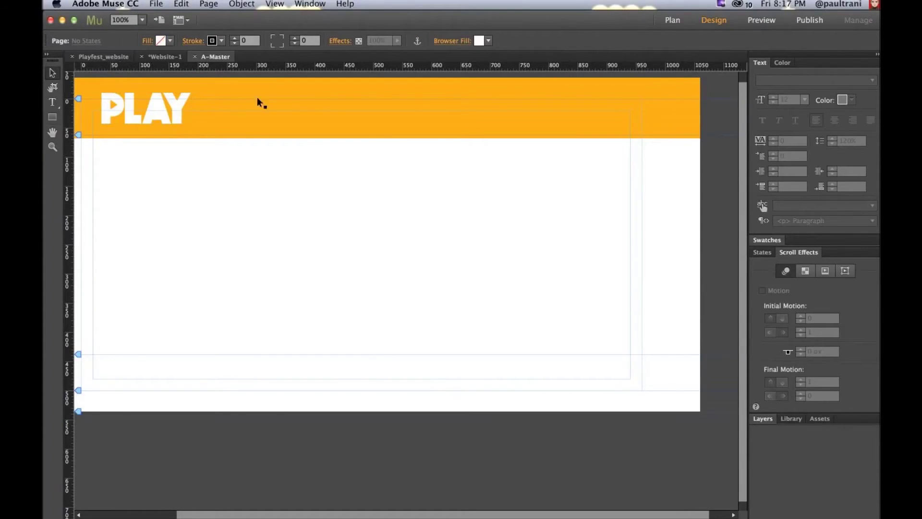
Step: Drag a Horizontal menu from the Widgets Library onto the orange header, then return to the plan
left_click(310, 4)
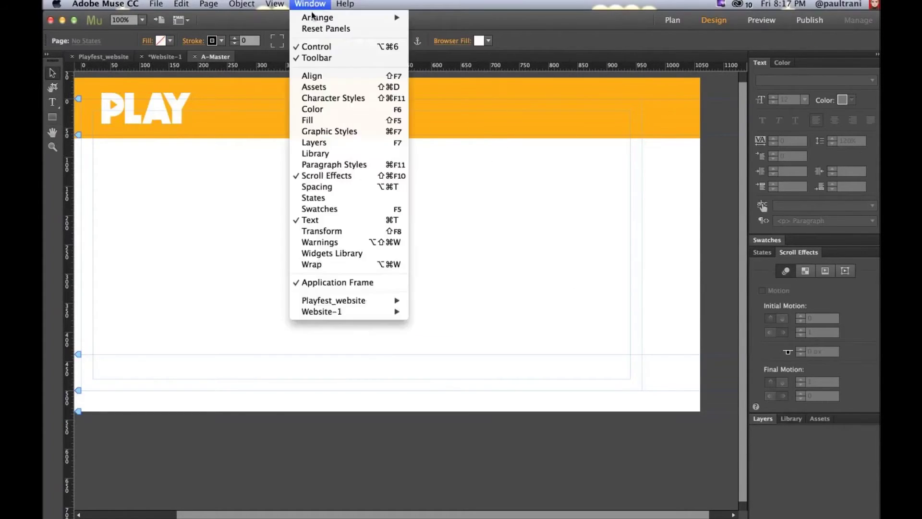
left_click(346, 253)
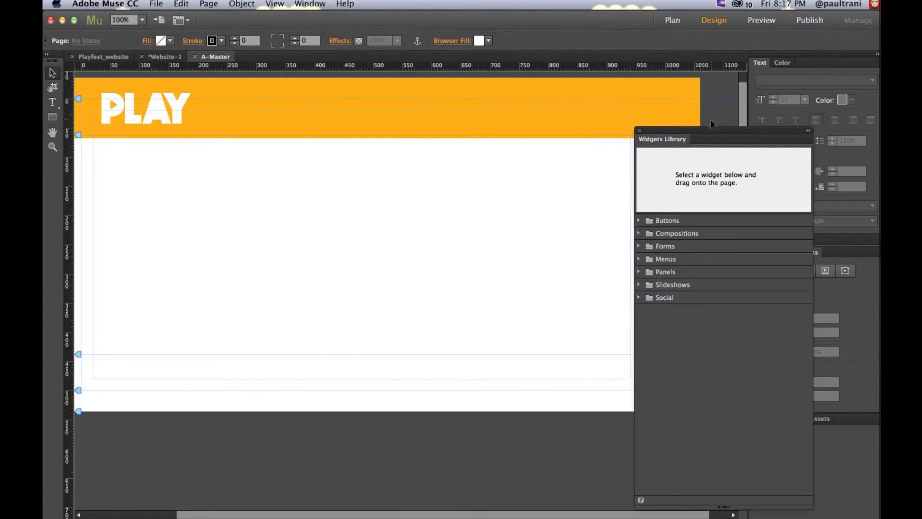
left_click_drag(708, 129, 620, 93)
left_click(550, 222)
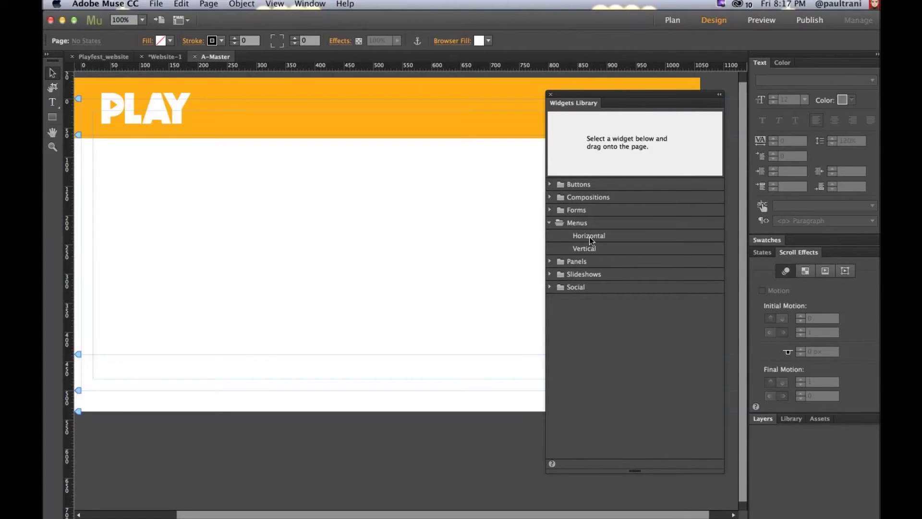
left_click_drag(589, 237, 418, 104)
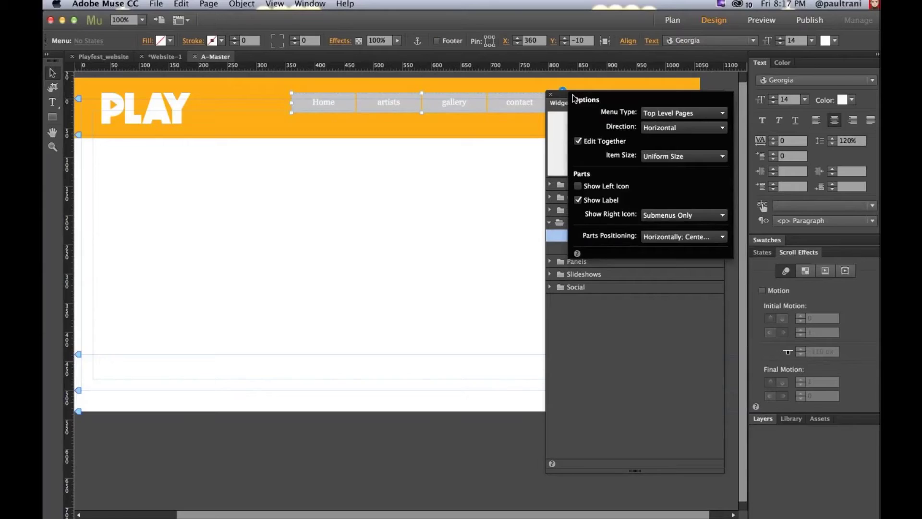
left_click_drag(573, 98, 496, 214)
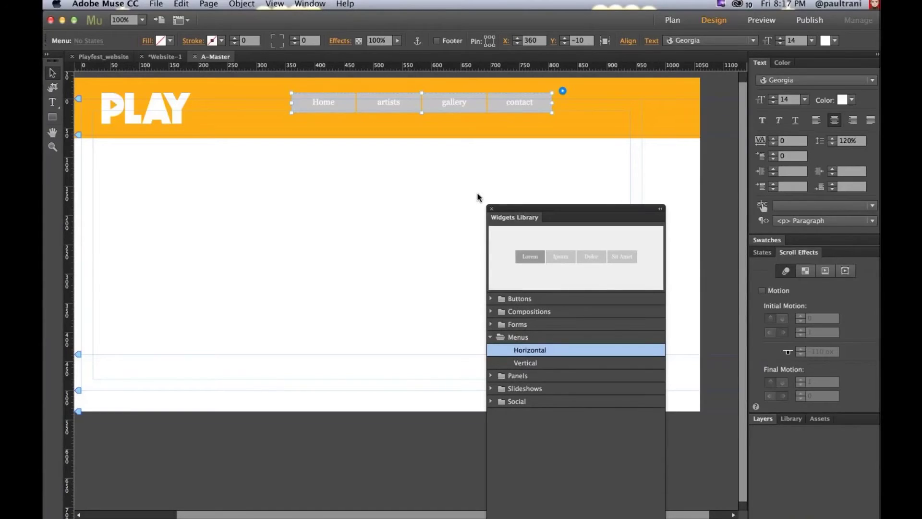
key("super+equal")
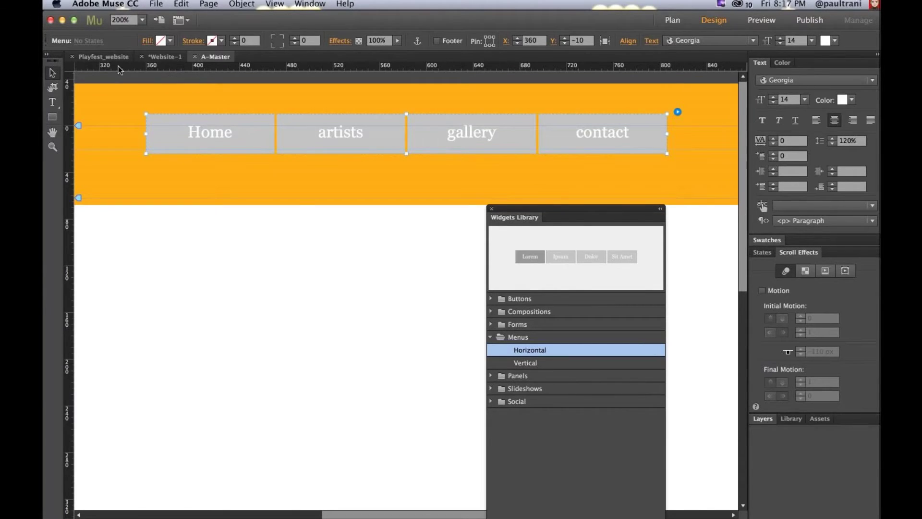
left_click(142, 56)
left_click(583, 319)
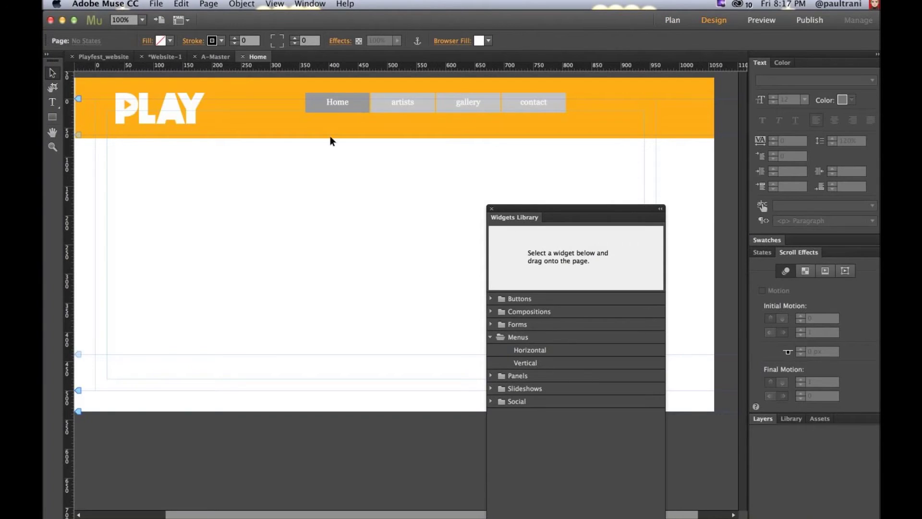
Step: Open the gallery page and drag a Blank slideshow widget onto it
left_click(223, 58)
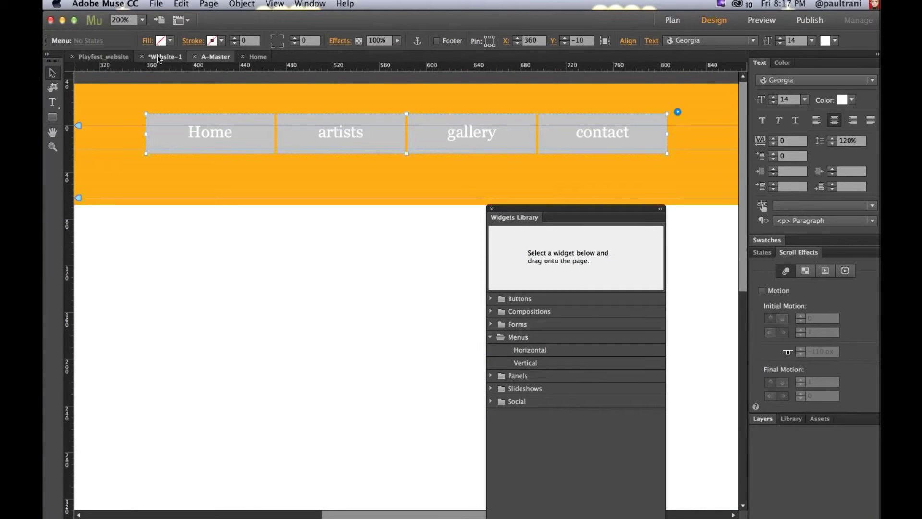
left_click(158, 58)
double_click(396, 116)
left_click_drag(560, 208, 612, 89)
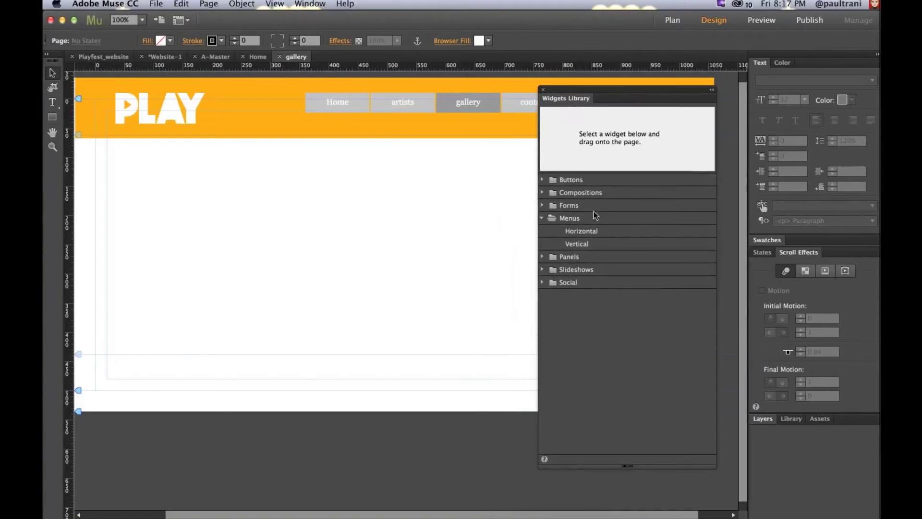
left_click(542, 269)
left_click(580, 309)
left_click(577, 295)
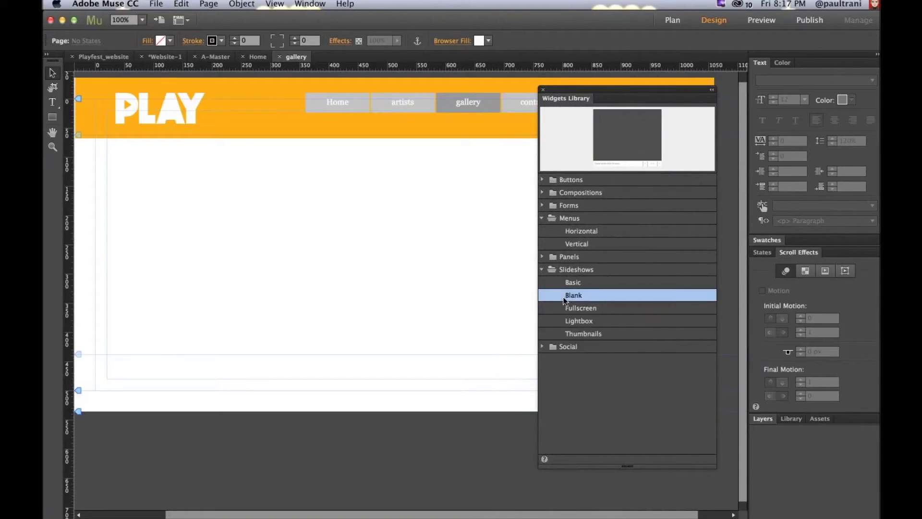
left_click(581, 283)
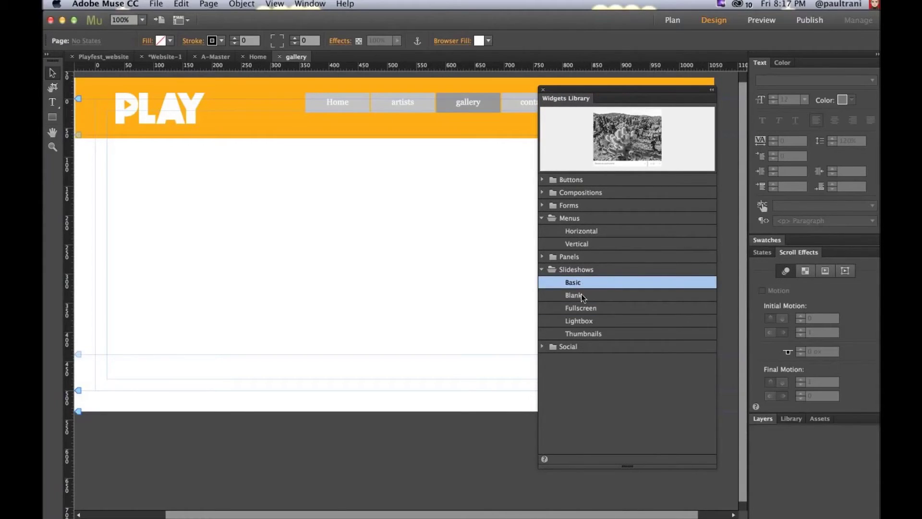
left_click(582, 295)
left_click_drag(582, 295, 217, 180)
Step: Load six artist images into the slideshow and move it right to X/Y 228/103
left_click(508, 176)
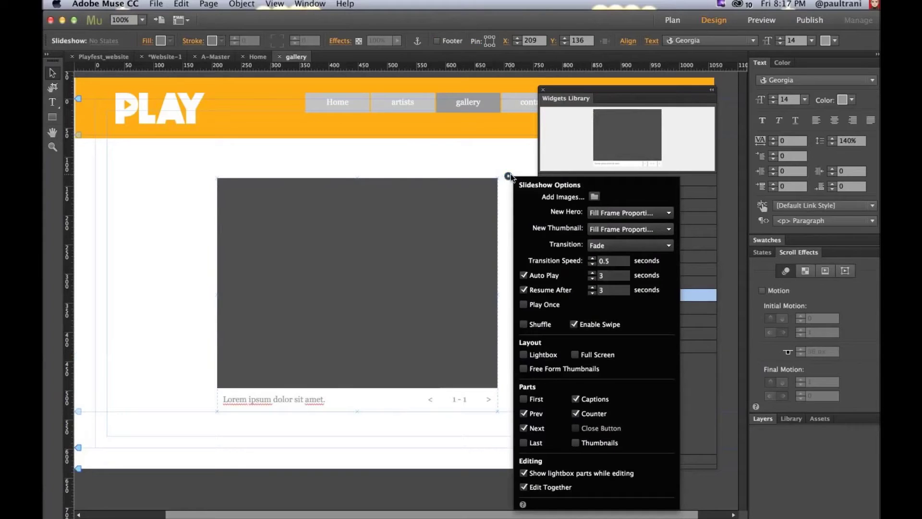
left_click(594, 197)
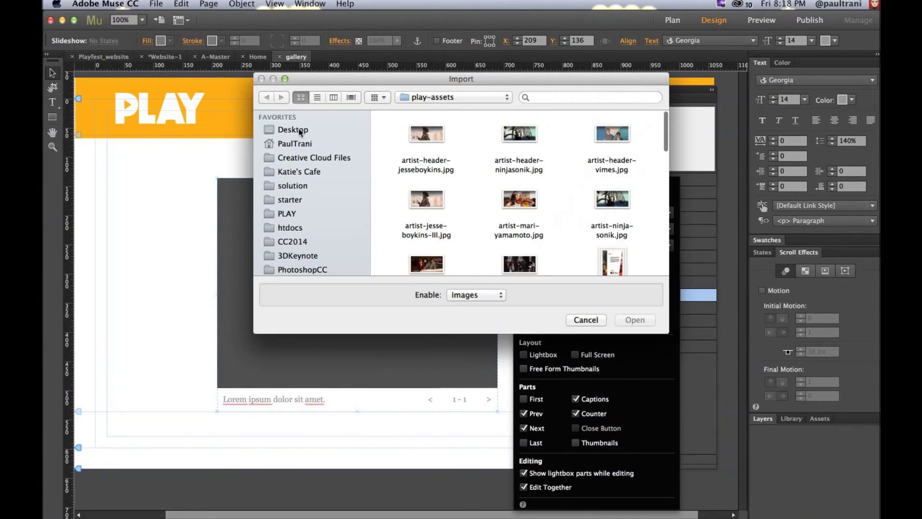
left_click_drag(397, 127, 660, 223)
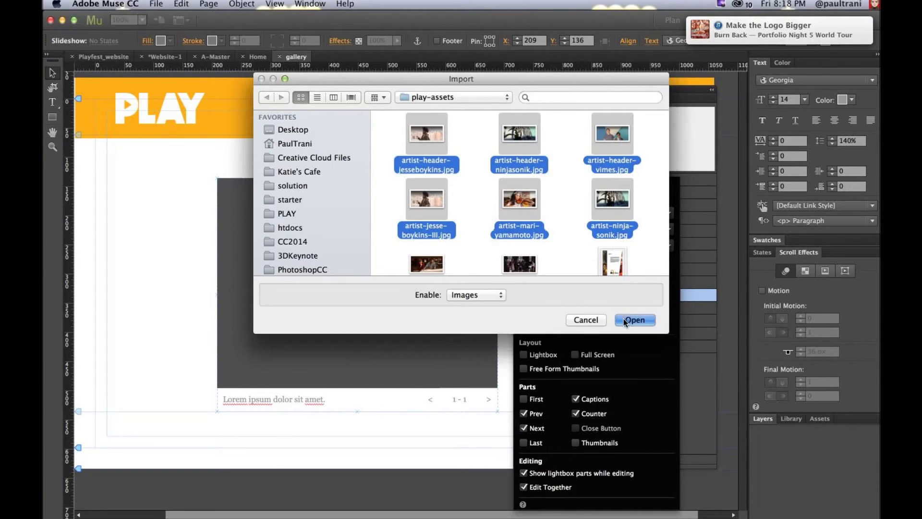
left_click(635, 320)
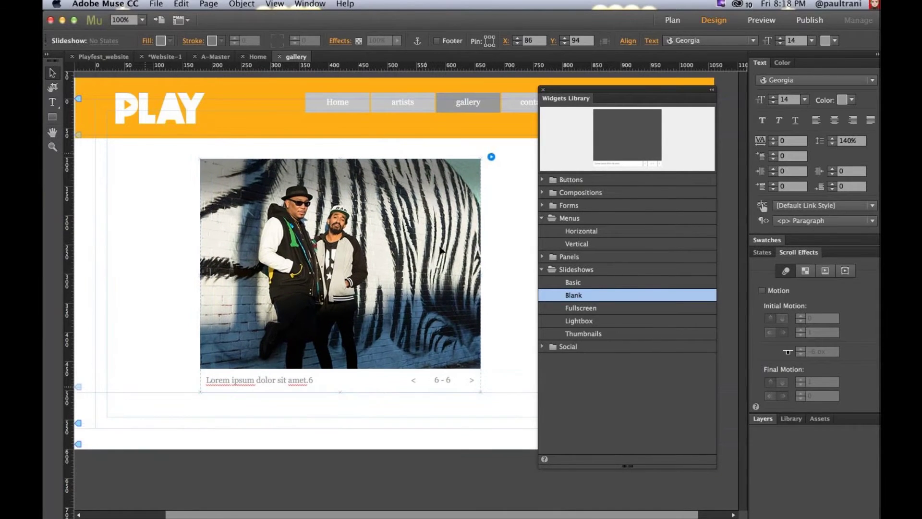
left_click_drag(440, 250, 465, 253)
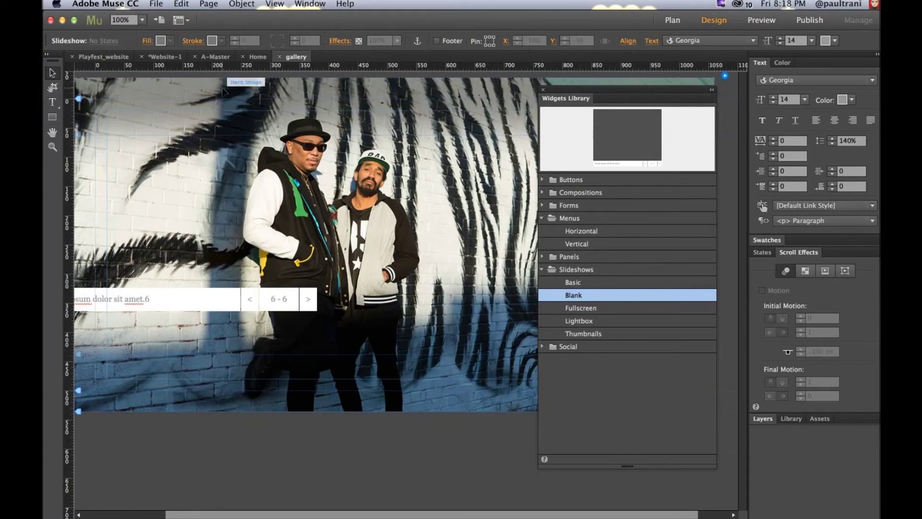
Step: Reselect the slideshow and turn off its Previous/Next buttons, caption and counter
right_click(208, 91)
mouse_move(226, 157)
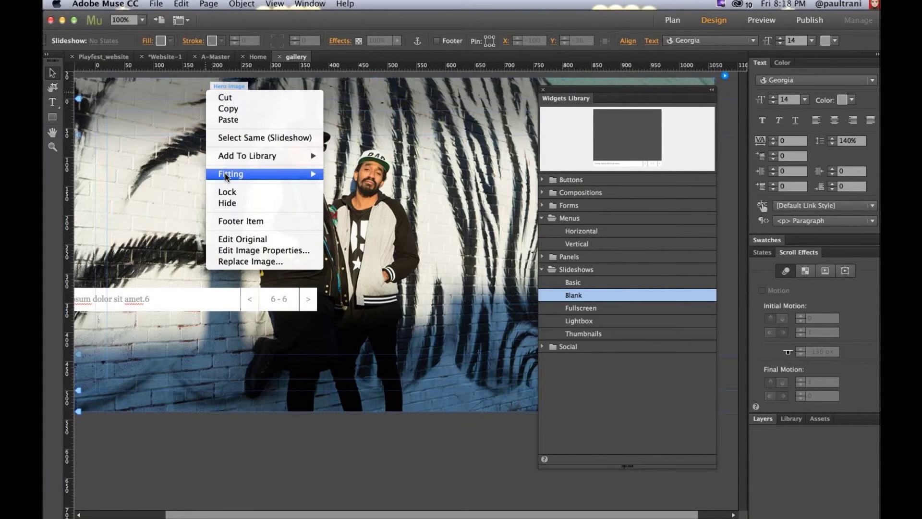
left_click(165, 205)
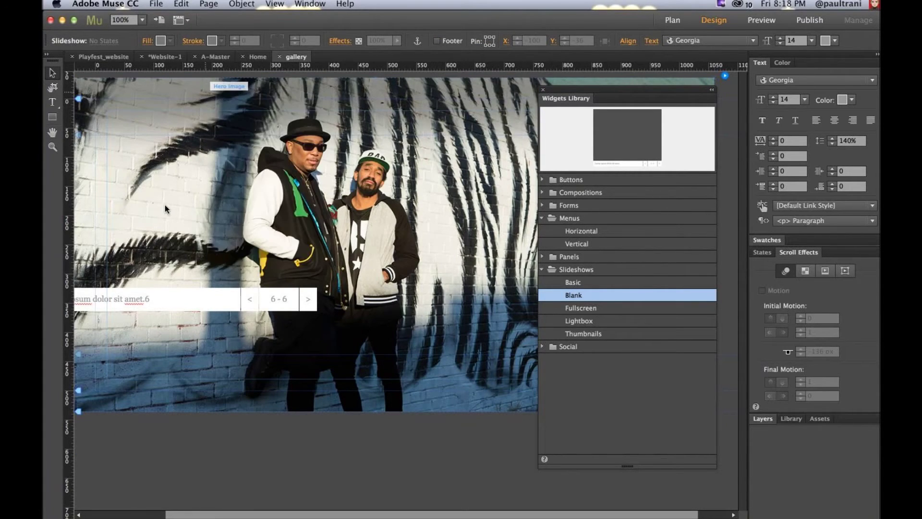
left_click(174, 73)
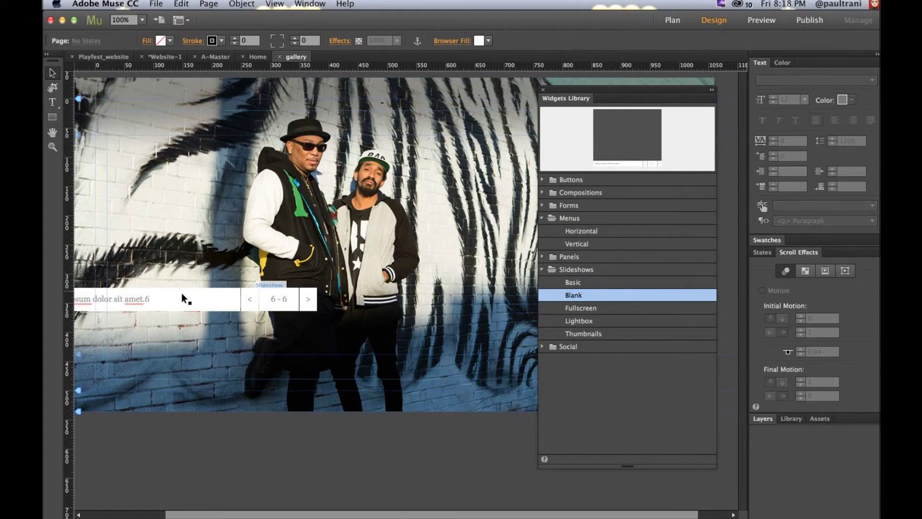
left_click(643, 105)
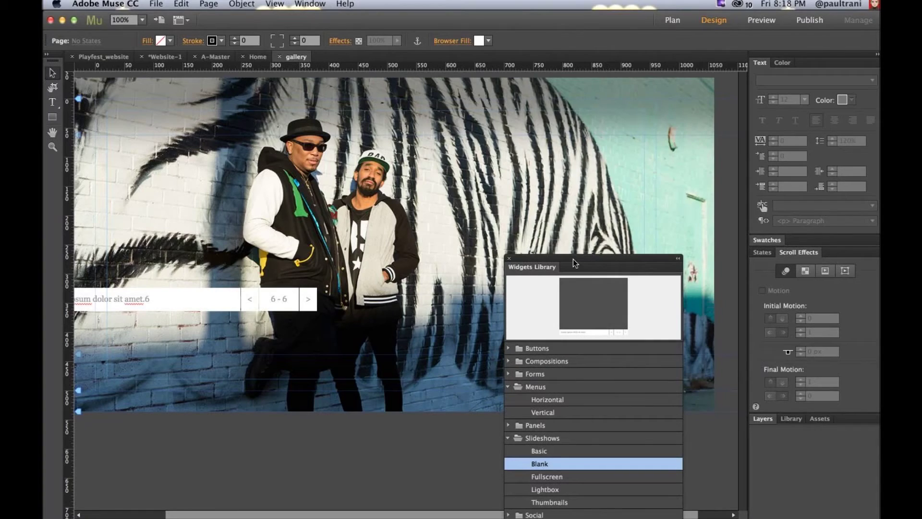
left_click(725, 76)
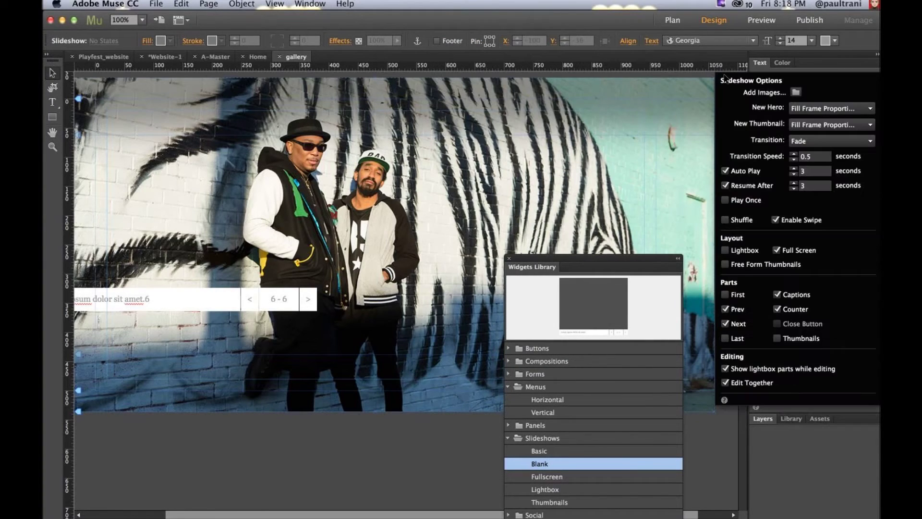
left_click(725, 309)
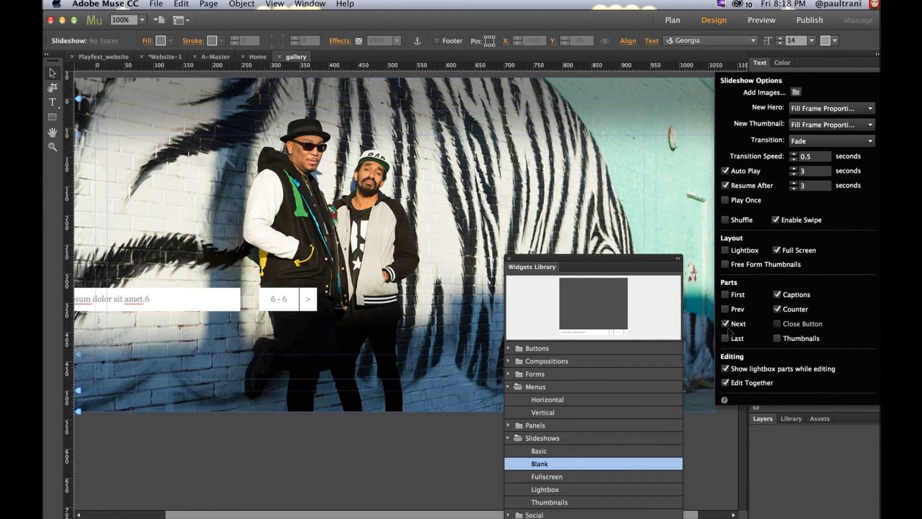
left_click(725, 324)
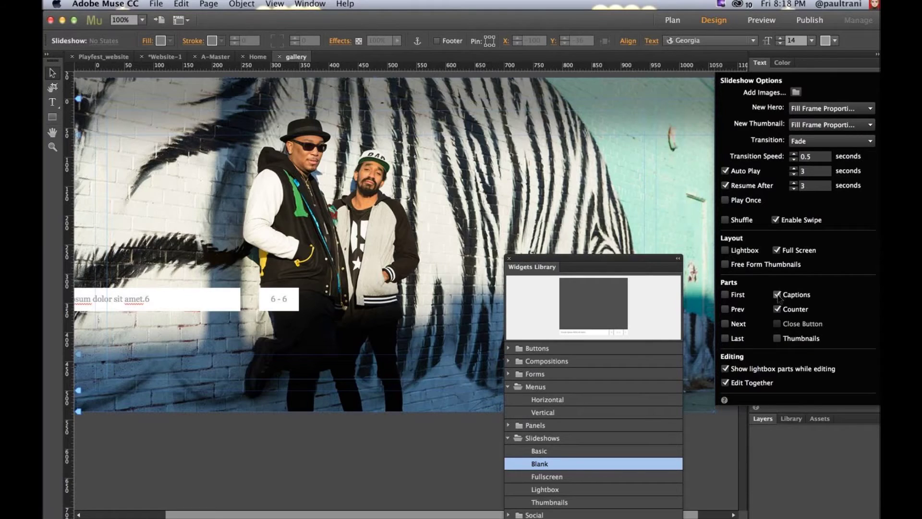
left_click(777, 294)
left_click(778, 310)
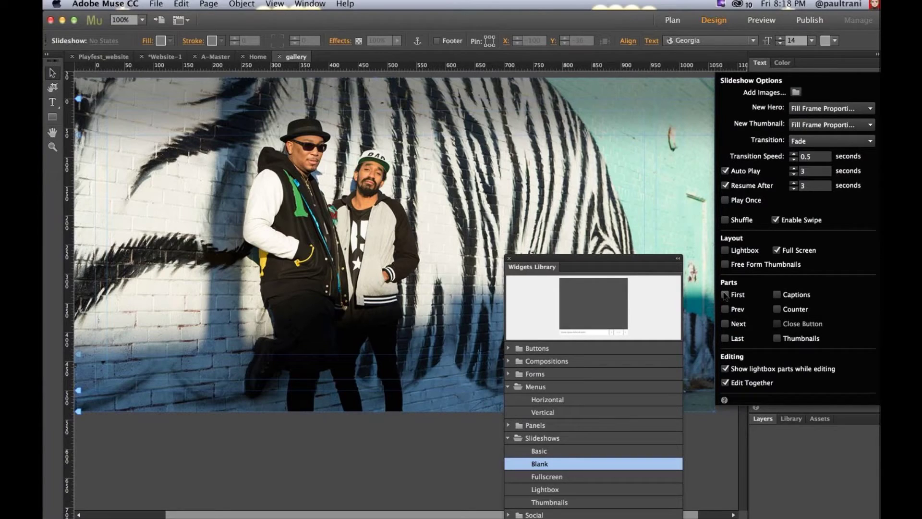
Step: Enable First, Previous, Next and Last buttons on the slideshow, then go to the Playfest_website plan
left_click(726, 295)
left_click(726, 309)
left_click(726, 323)
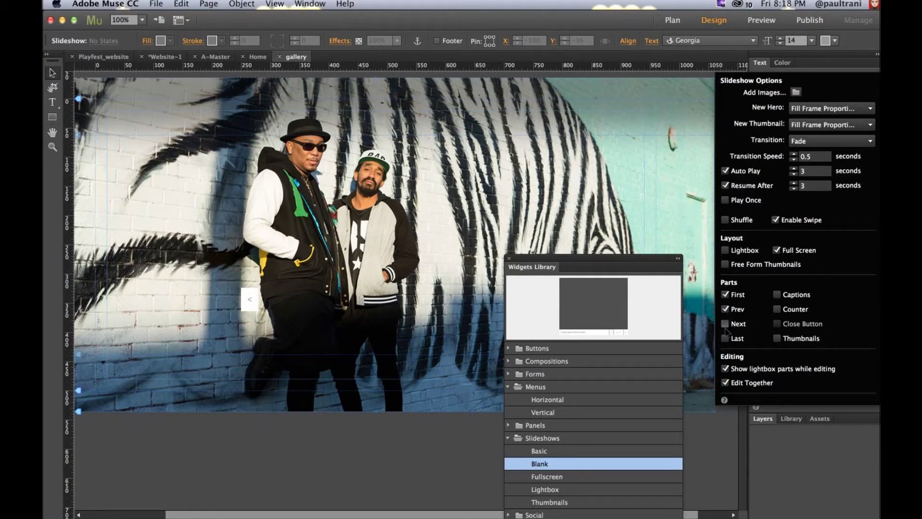
left_click(725, 338)
left_click(333, 210)
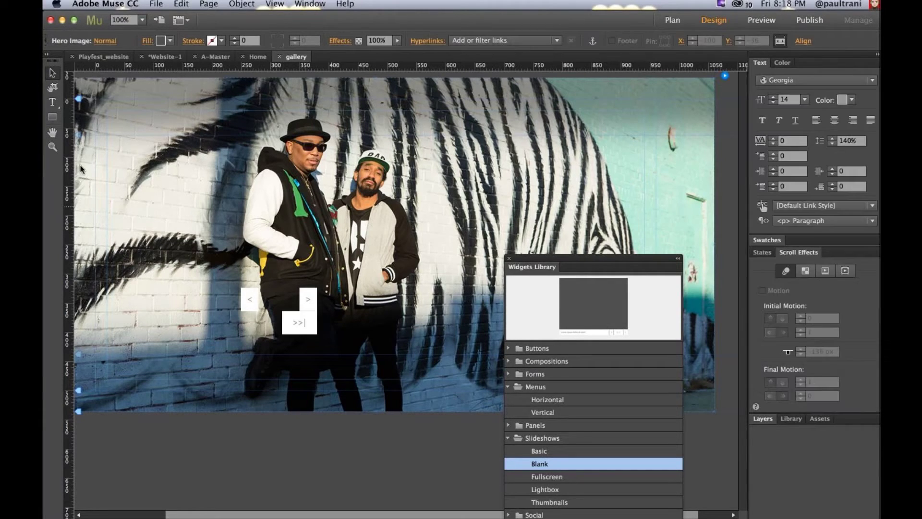
left_click(98, 57)
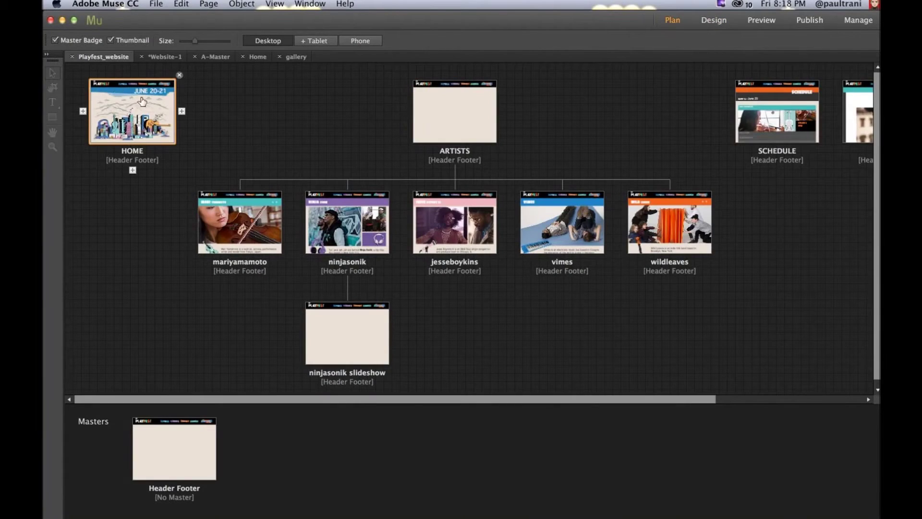
left_click(205, 56)
Step: Save the Website-1 project as Website-1.muse and preview the site
left_click(166, 56)
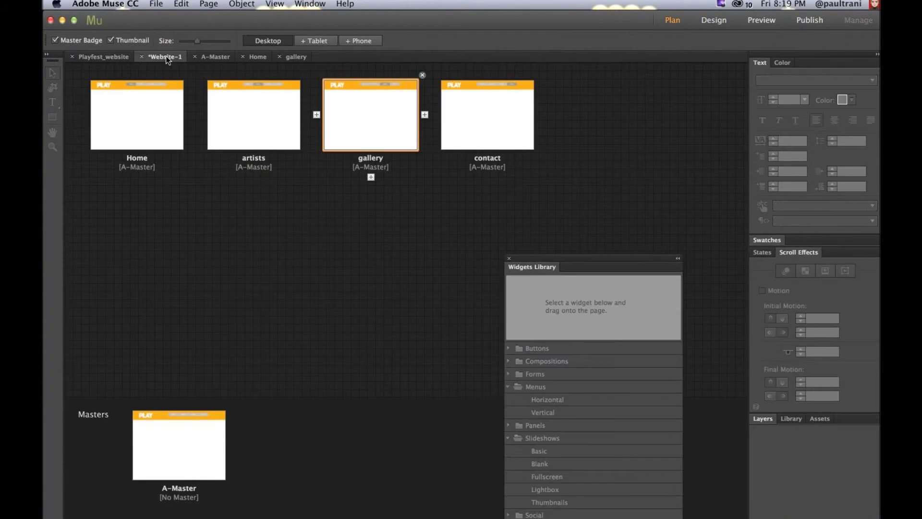
key("super+s")
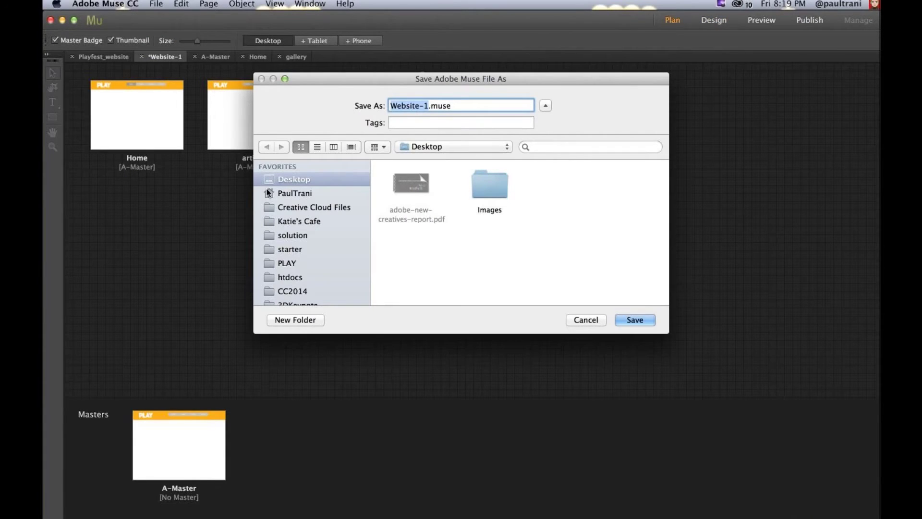
key("Return")
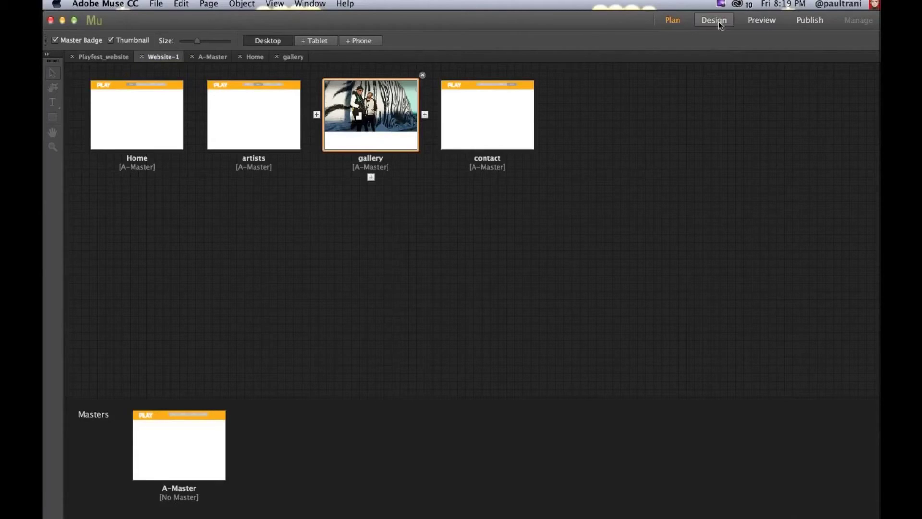
left_click(753, 21)
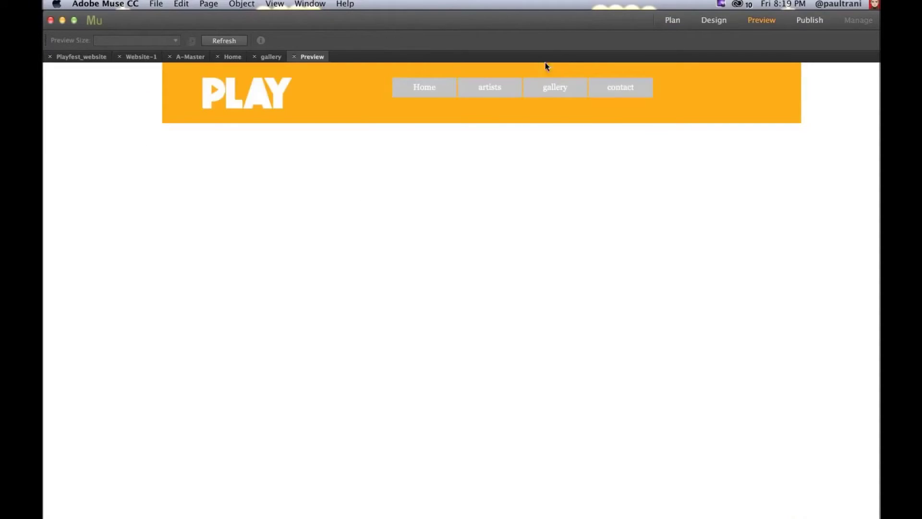
Step: In the preview, open the gallery page, advance the slideshow twice, then return to Playfest_website
left_click(478, 88)
left_click(543, 92)
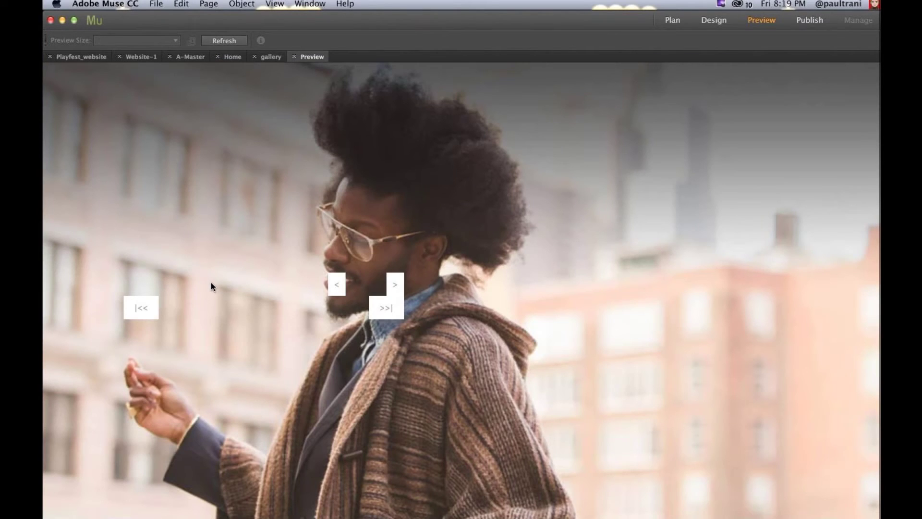
left_click(394, 287)
left_click(394, 285)
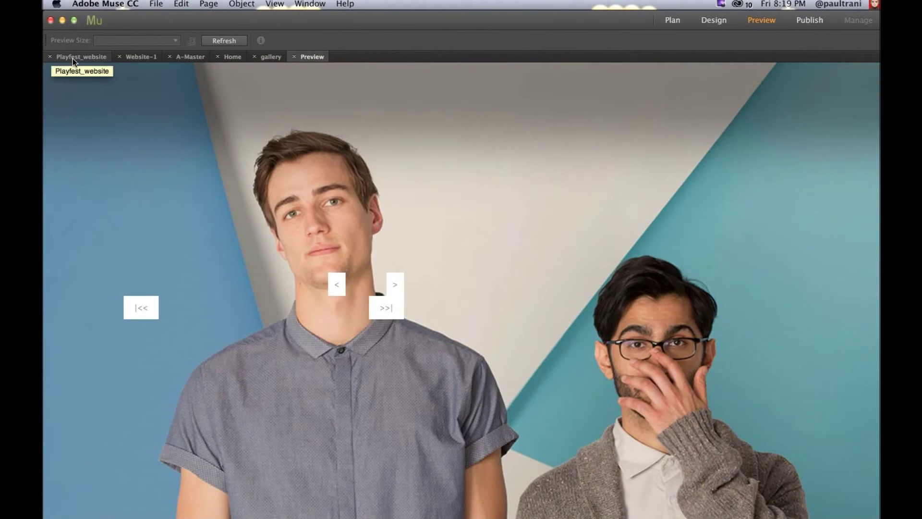
left_click(73, 60)
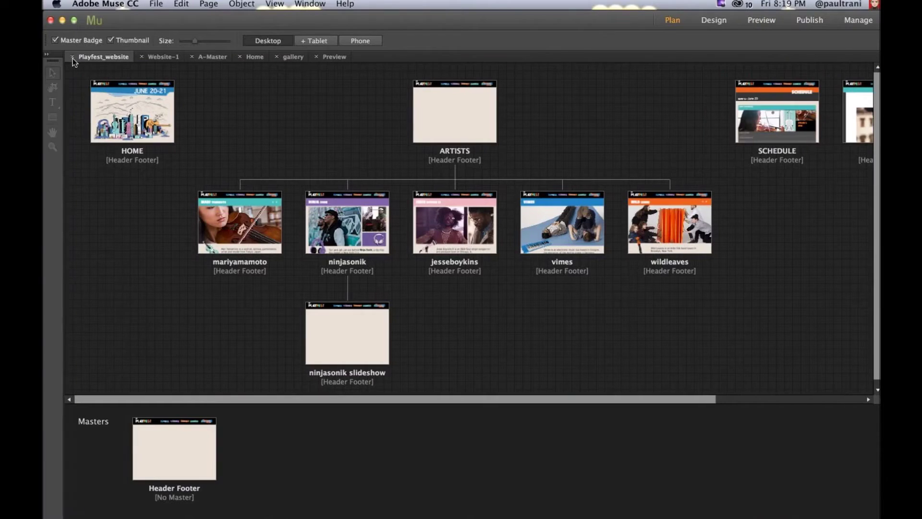
Step: Preview Playfest_website, scroll down to the ticket prices, and open the NINJA SONIK artist page
left_click(759, 23)
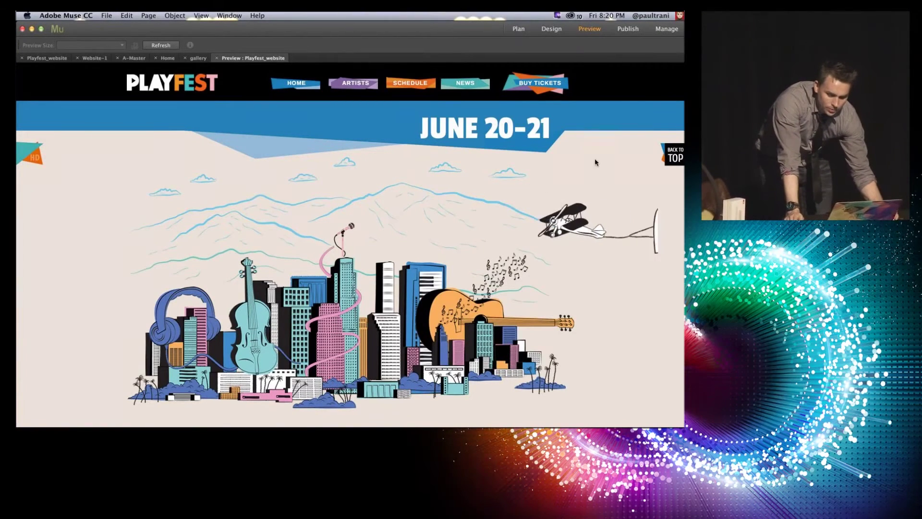
scroll(603, 154, "down", 1)
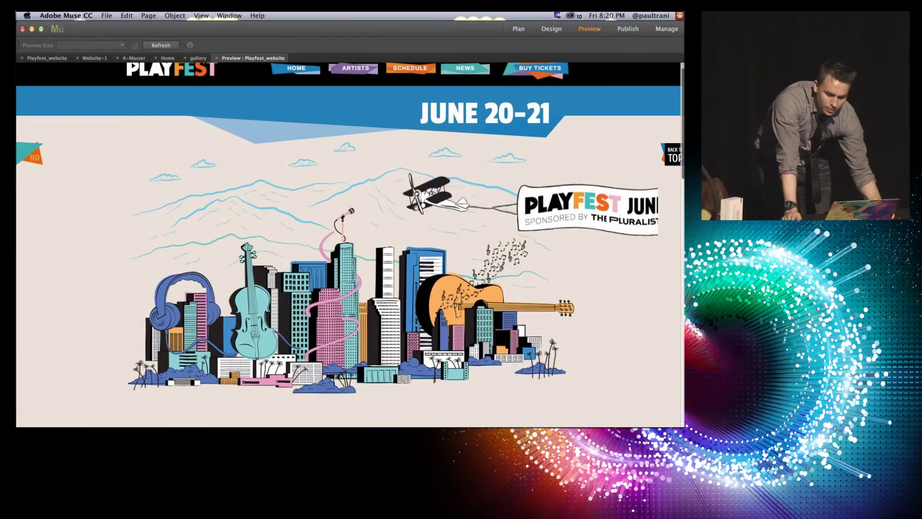
scroll(603, 154, "down", 2)
scroll(603, 154, "down", 3)
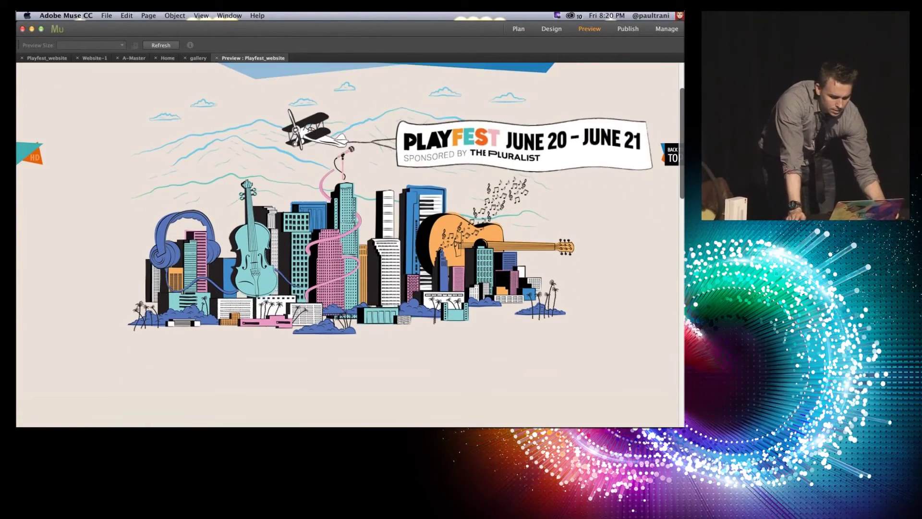
scroll(350, 230, "down", 3)
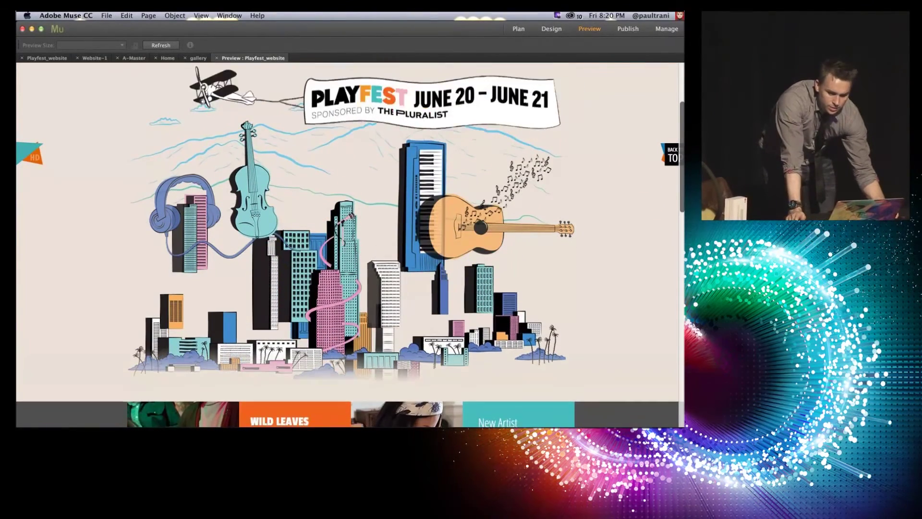
scroll(350, 231, "down", 3)
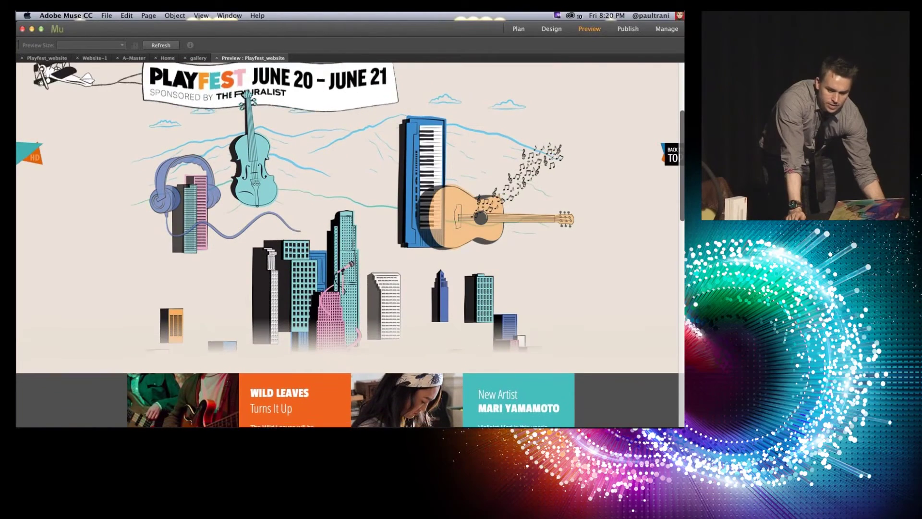
scroll(350, 231, "down", 4)
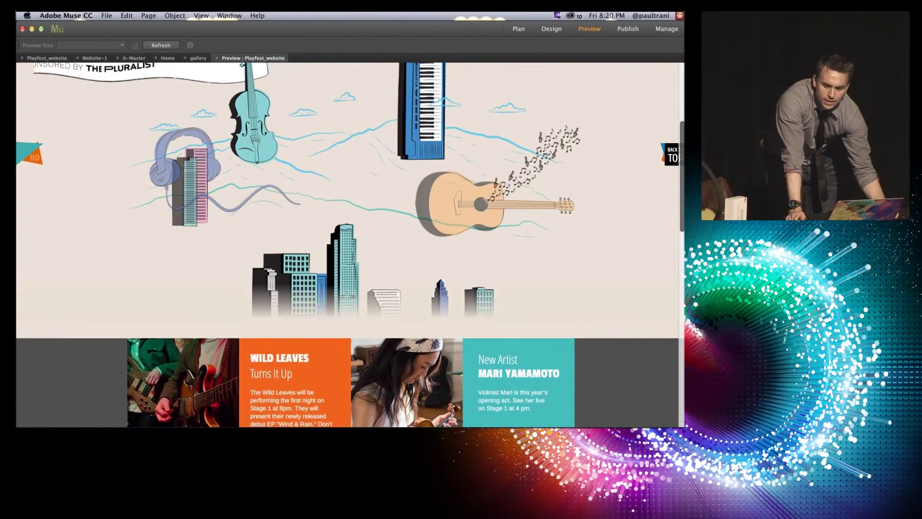
scroll(350, 231, "down", 5)
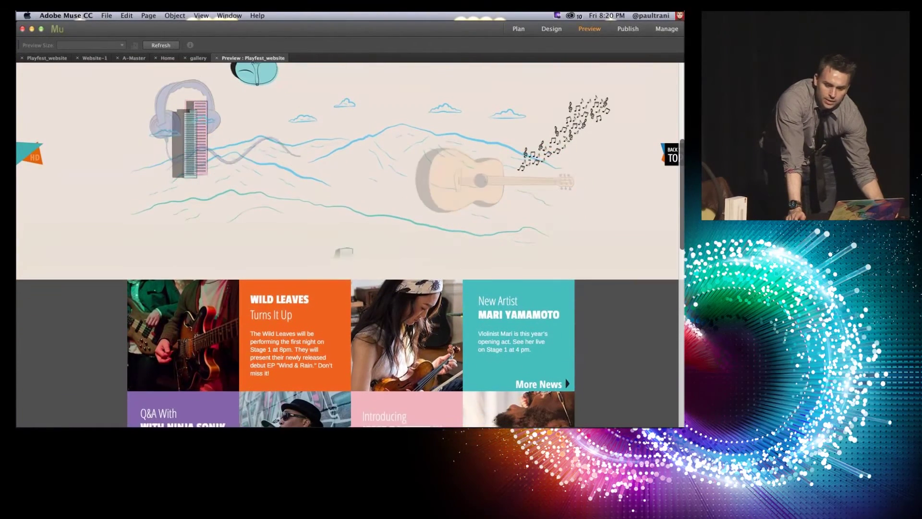
scroll(351, 230, "down", 5)
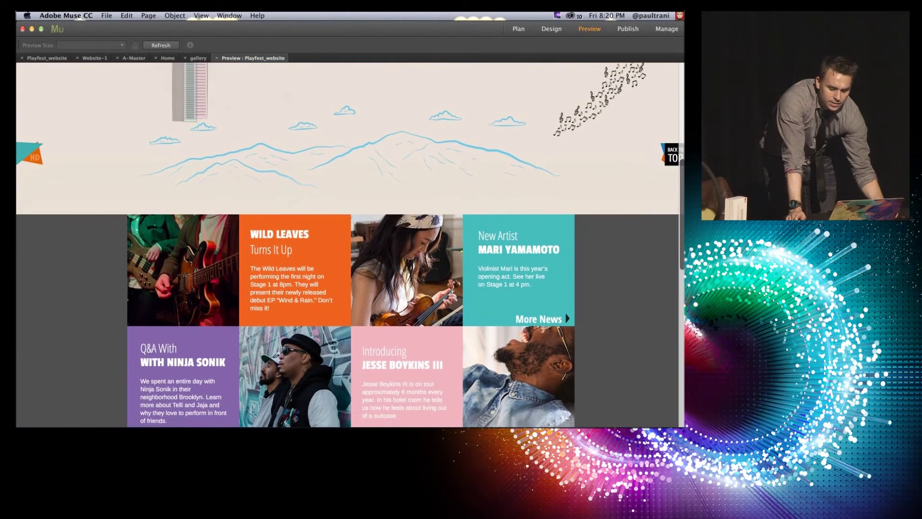
scroll(350, 231, "down", 5)
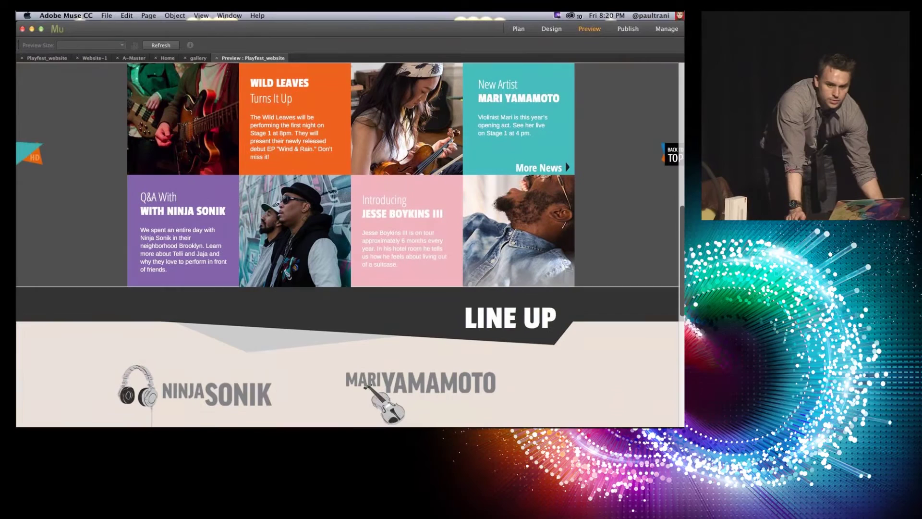
scroll(350, 230, "down", 9)
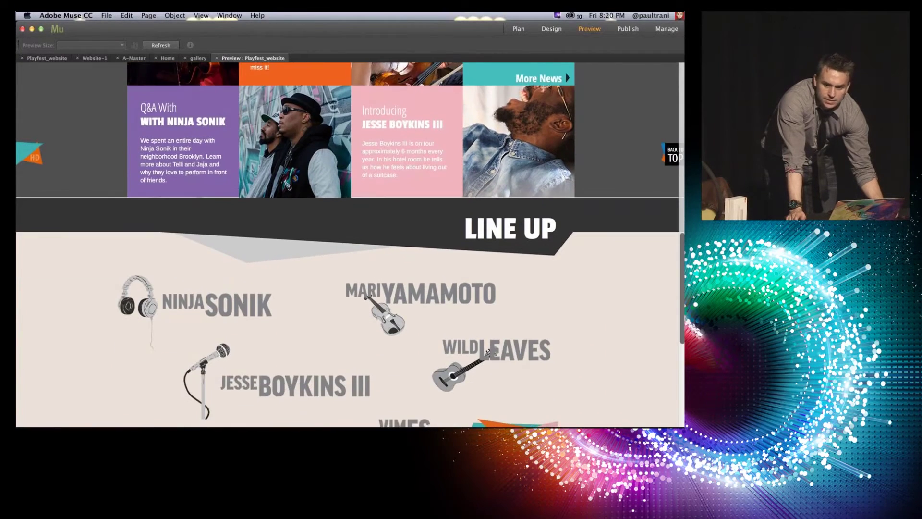
scroll(350, 231, "down", 9)
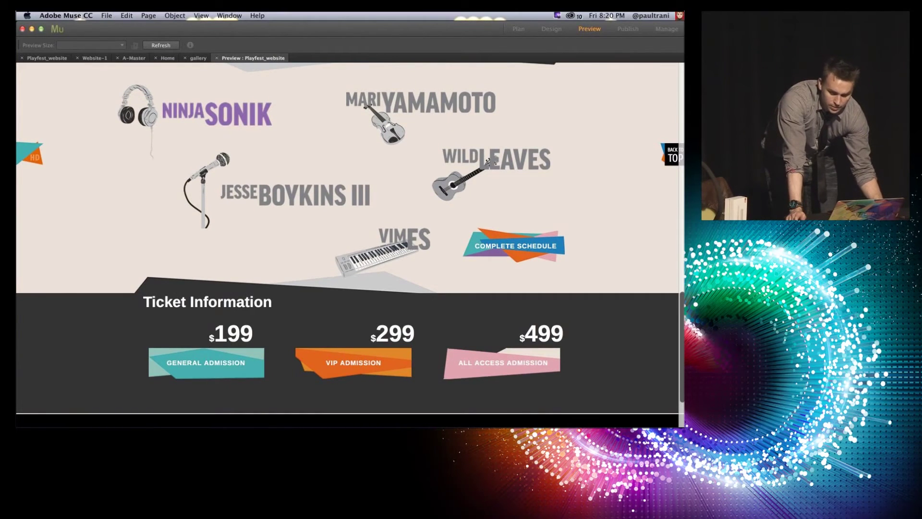
left_click(254, 115)
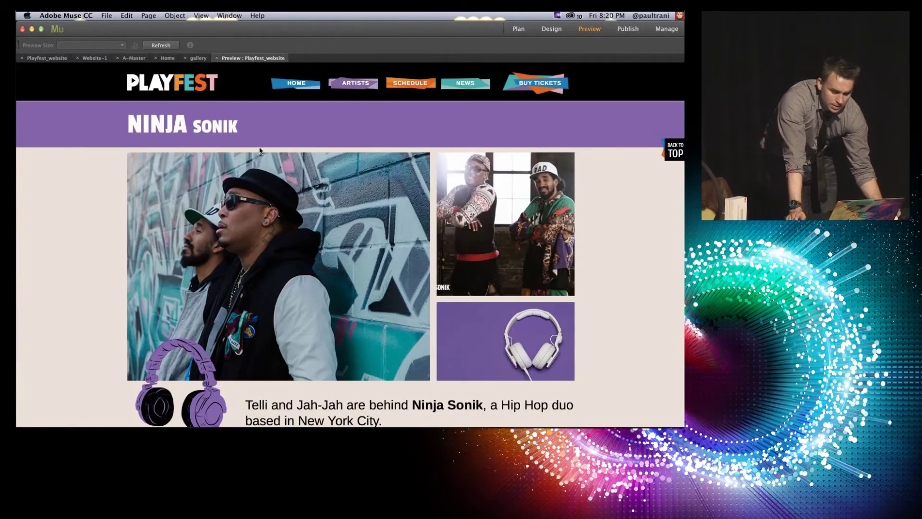
Step: Scroll the NINJA SONIK preview down to its Vimeo video, bio and footer
scroll(385, 237, "down", 1)
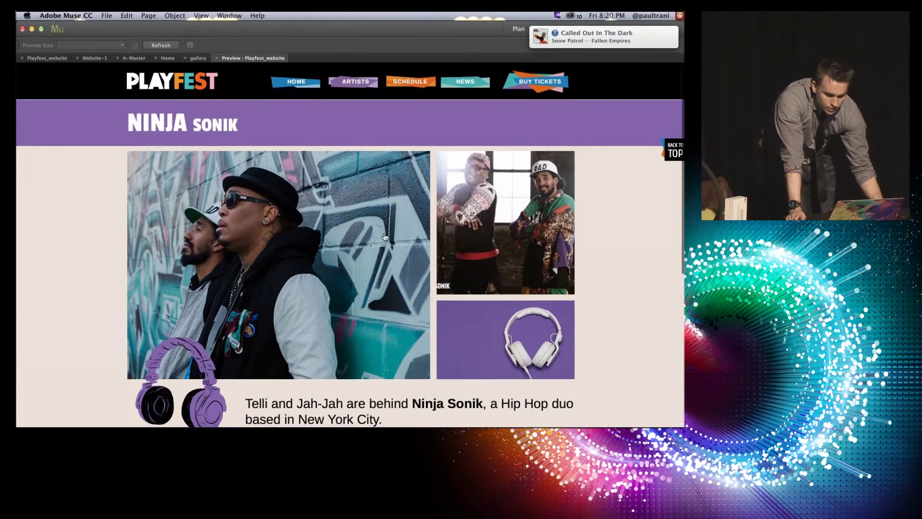
scroll(385, 237, "down", 5)
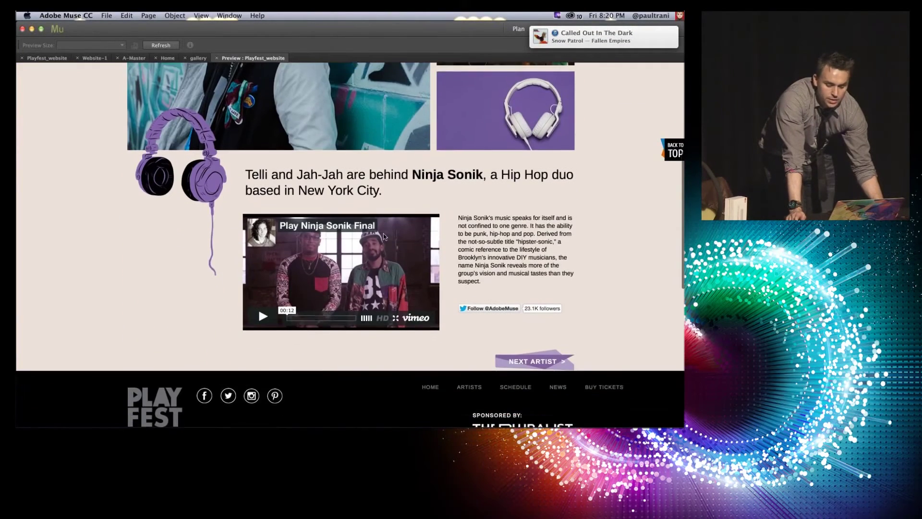
scroll(385, 236, "down", 1)
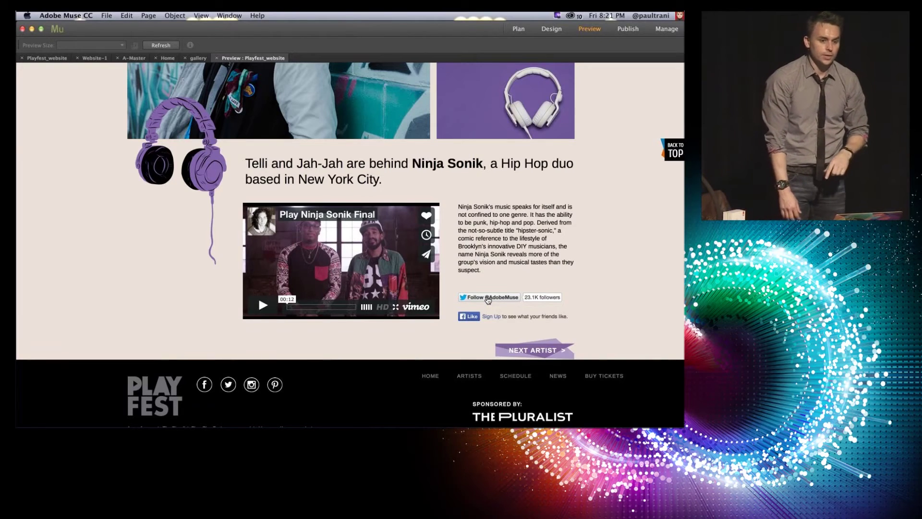
Step: Open the desktop HOME page from the Playfest_website plan and move the Widgets Library aside
left_click(54, 59)
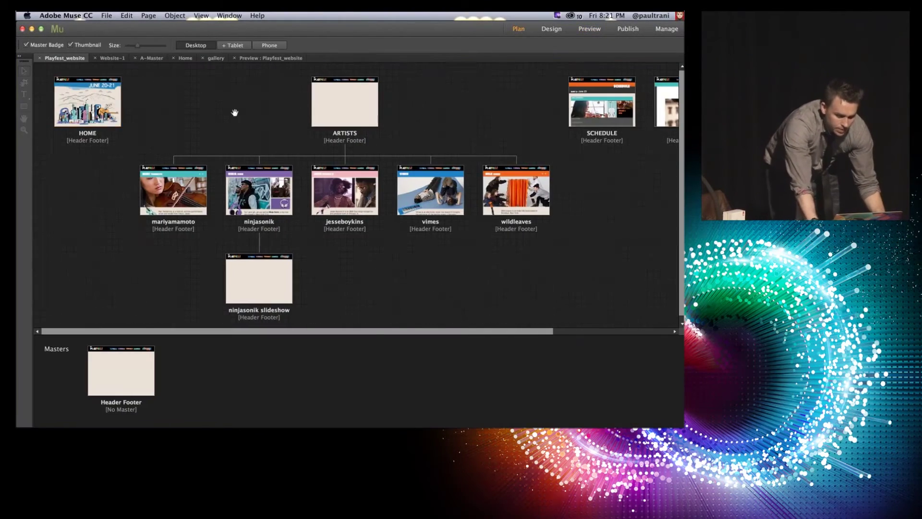
double_click(94, 98)
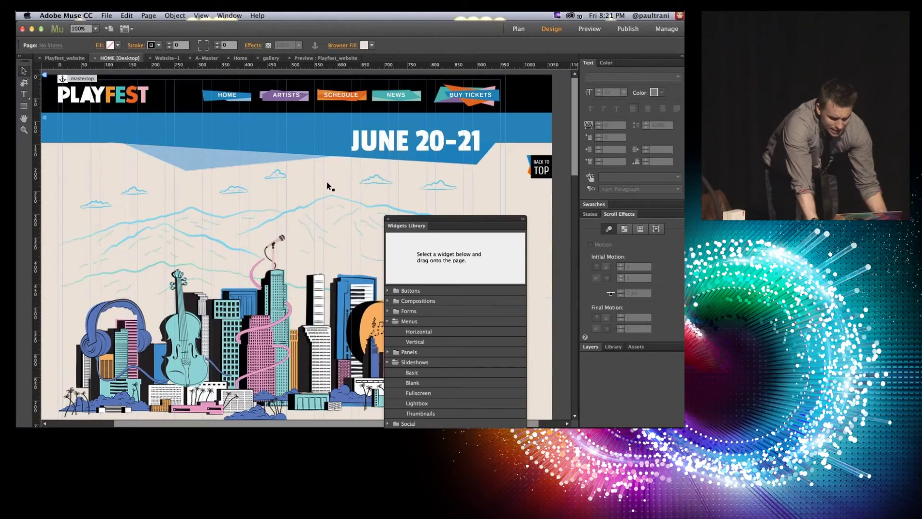
left_click_drag(412, 216, 509, 66)
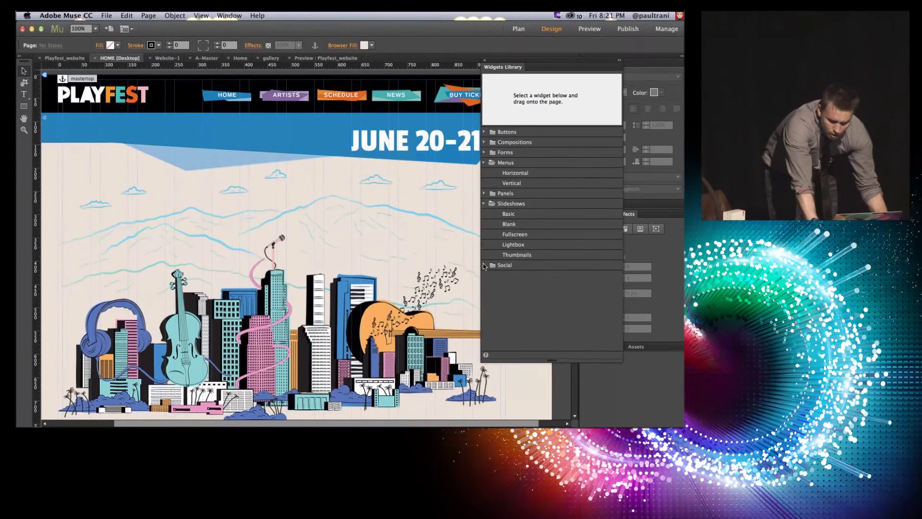
Step: Expand the Social widgets, then browse the menus to the Object menu for custom HTML options
left_click(485, 265)
scroll(496, 344, "down", 3)
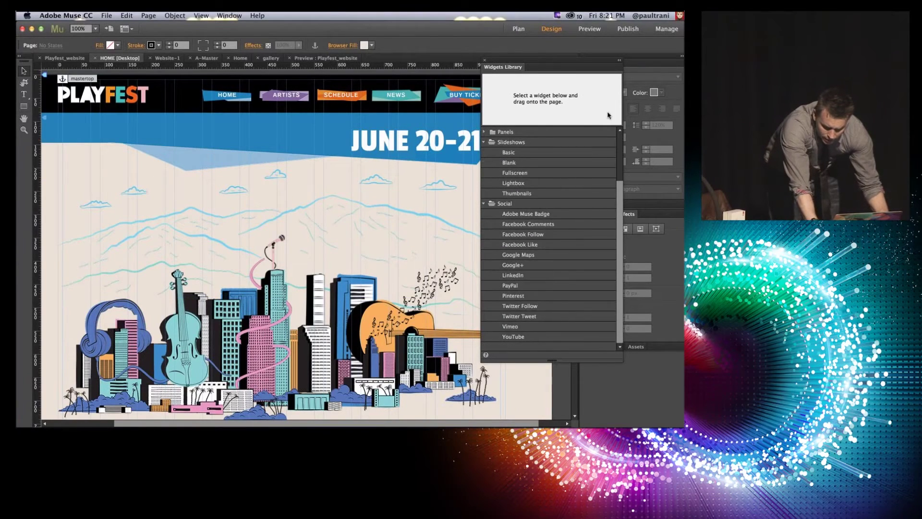
scroll(509, 339, "up", 3)
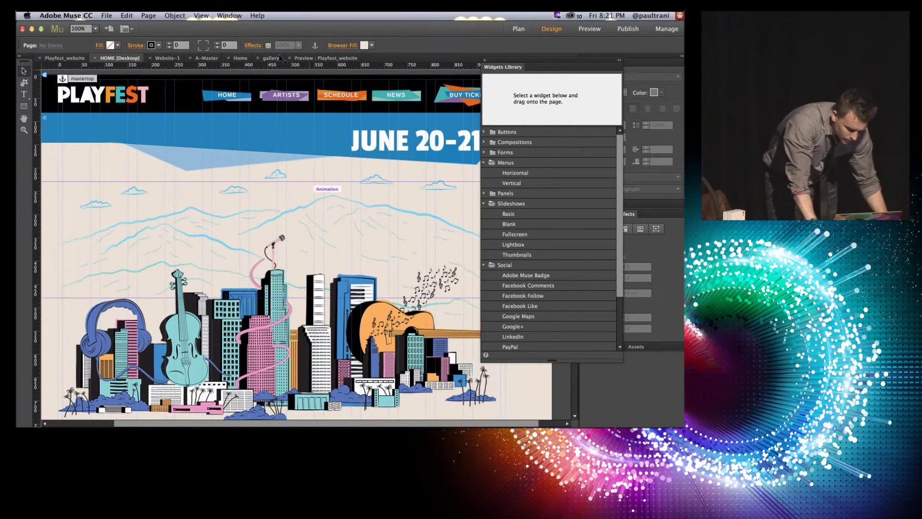
left_click(228, 16)
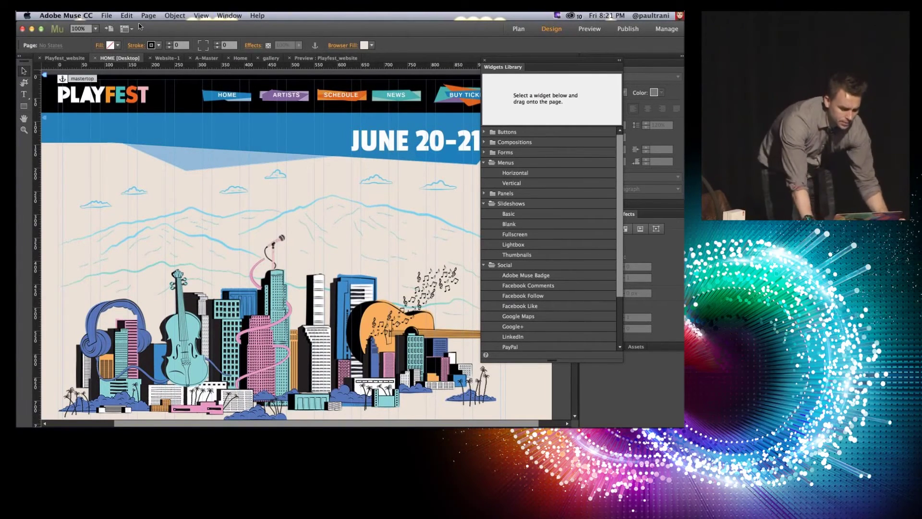
left_click(164, 16)
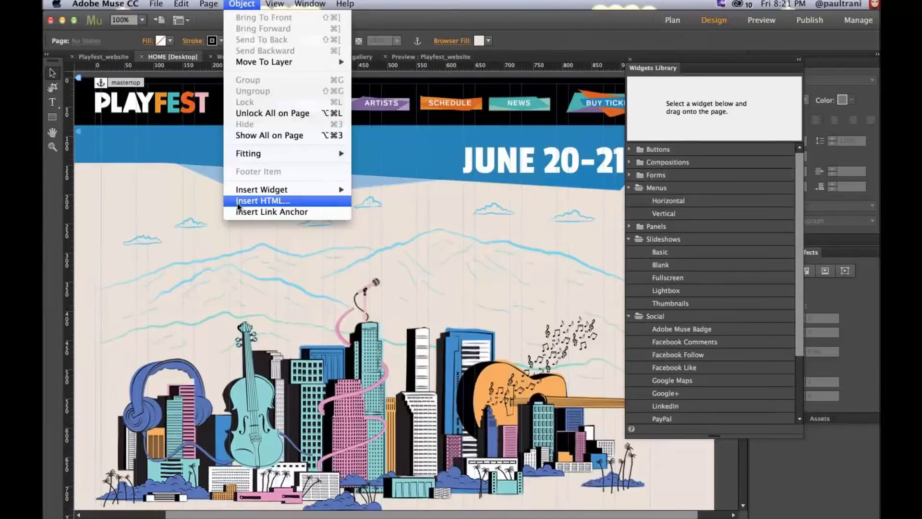
Step: Open Insert HTML, cancel the Edit HTML box without adding code, and return to the Playfest_website plan
left_click(172, 175)
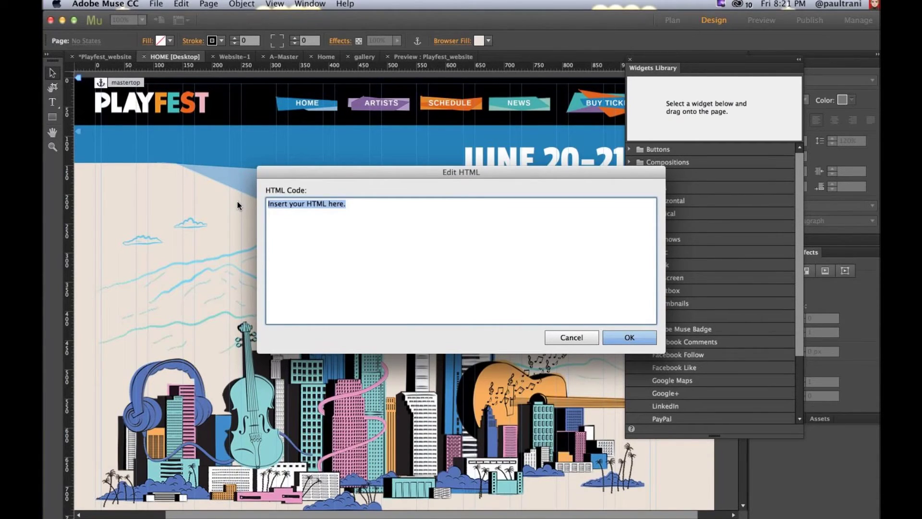
left_click(570, 337)
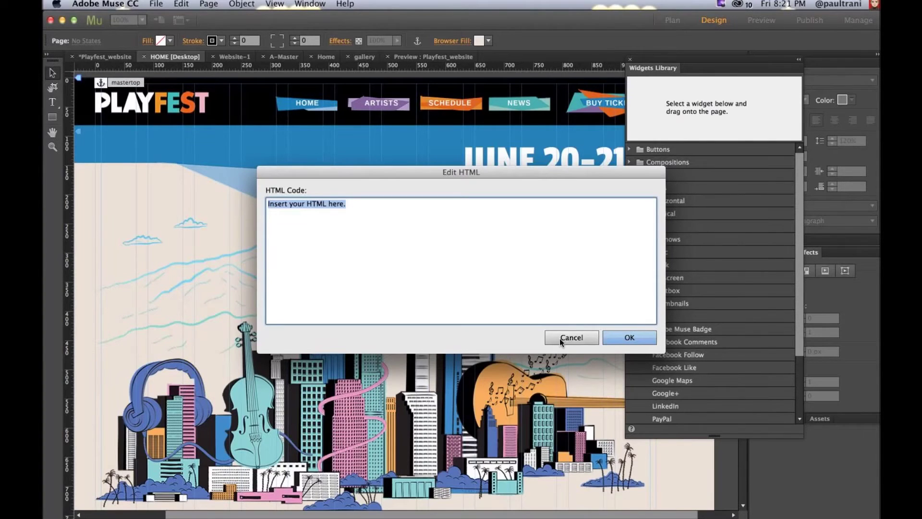
left_click(89, 58)
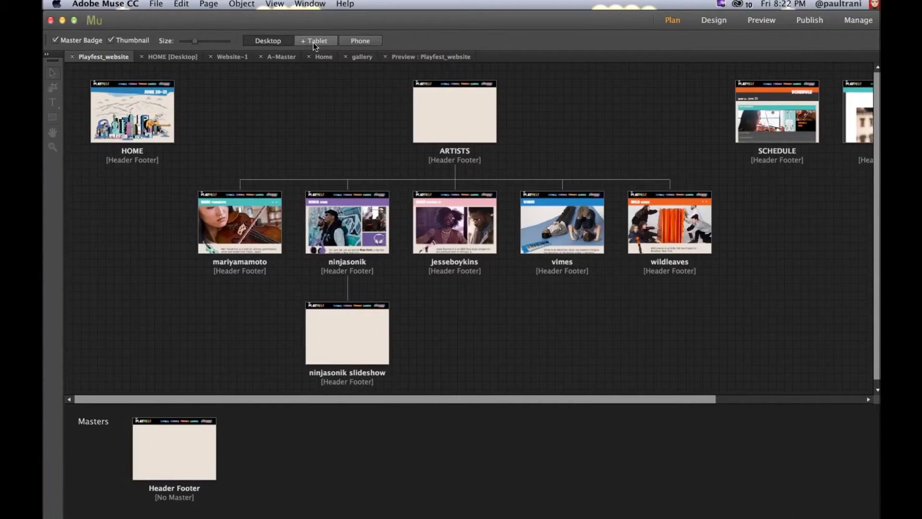
Step: Begin a tablet layout copied from Desktop, then cancel without creating it
left_click(317, 41)
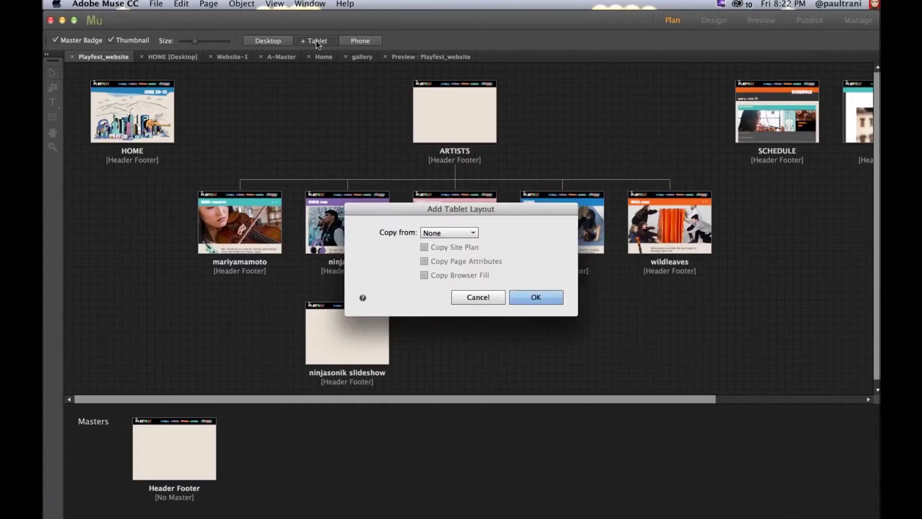
left_click(449, 232)
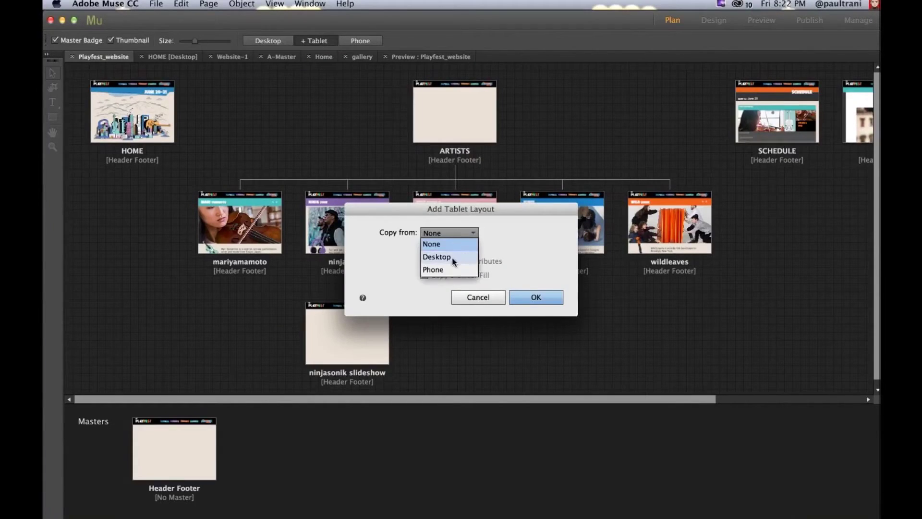
left_click(451, 261)
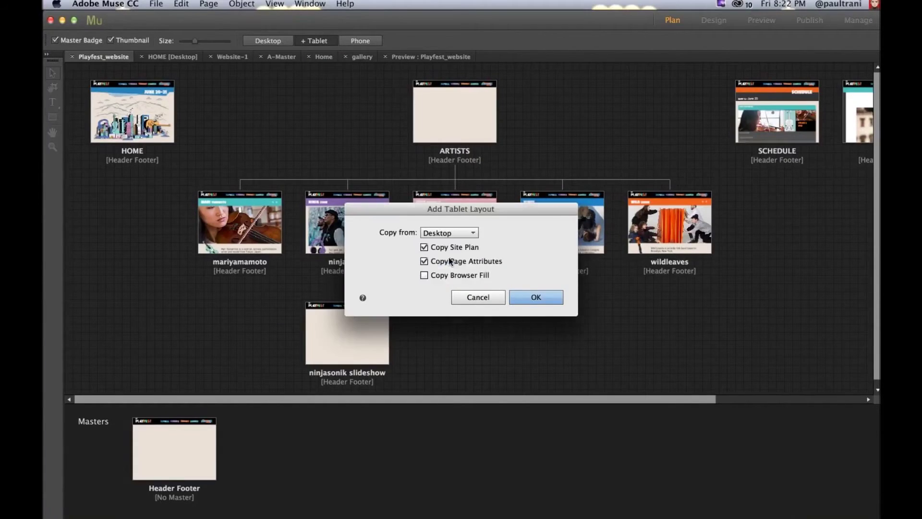
left_click(473, 297)
Step: Switch the site plan to the Phone layout and open the Home phone page
left_click(355, 41)
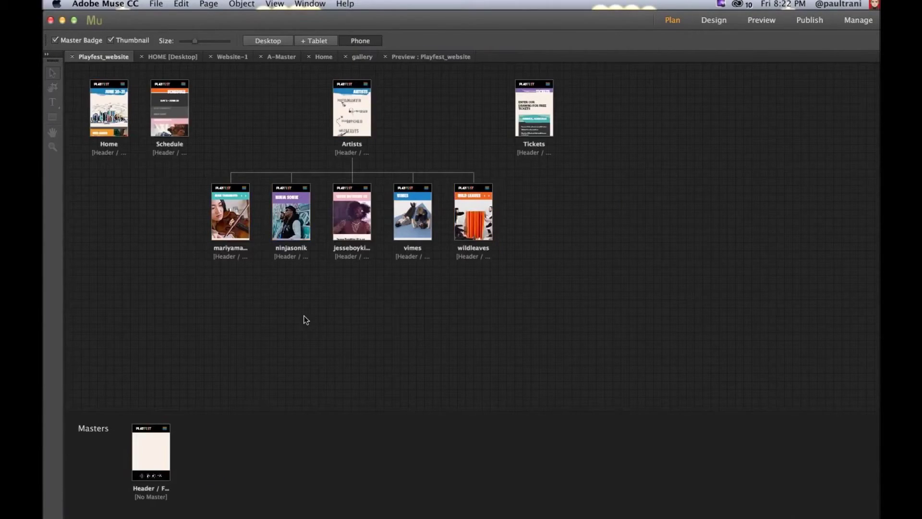
double_click(107, 109)
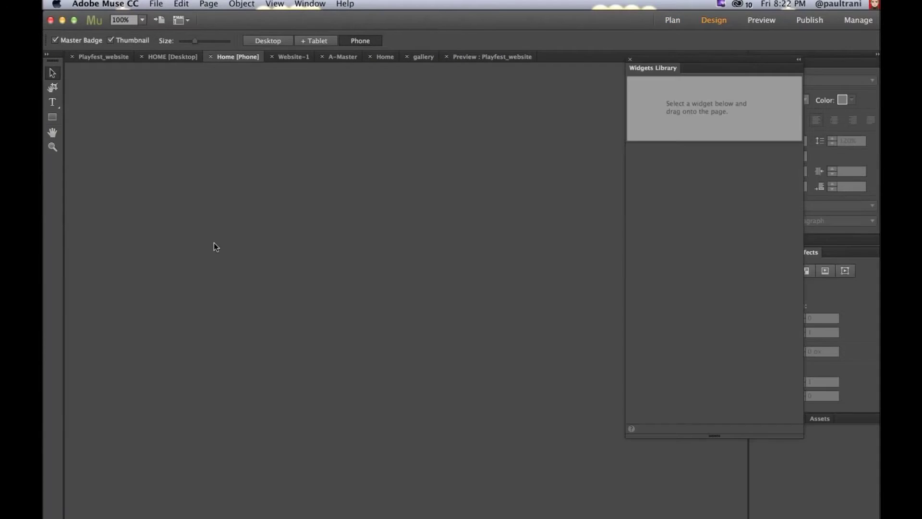
scroll(95, 185, "up", 5)
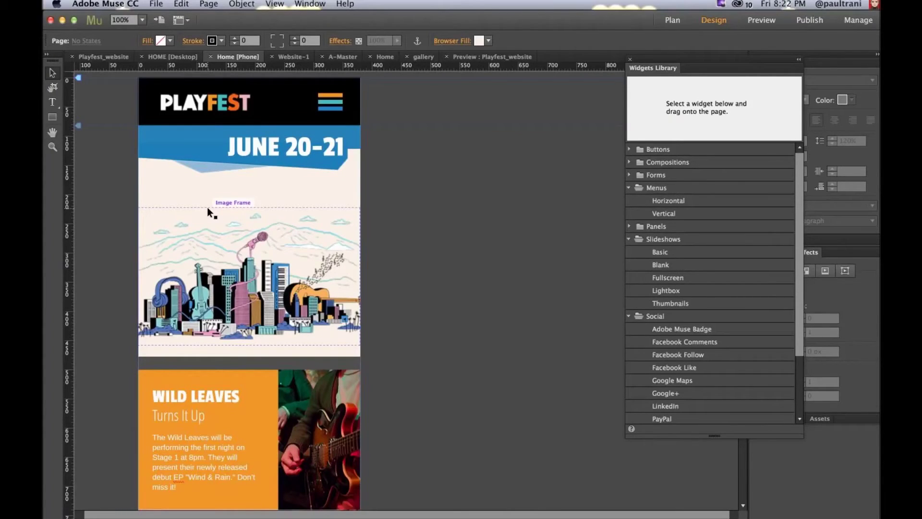
Step: Go back to the Playfest phone site plan and look through the File menu
left_click(103, 57)
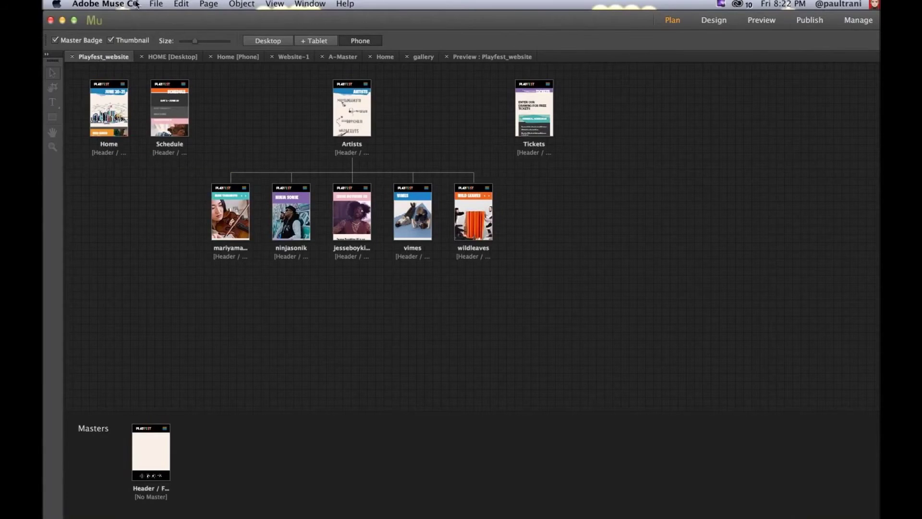
left_click(156, 4)
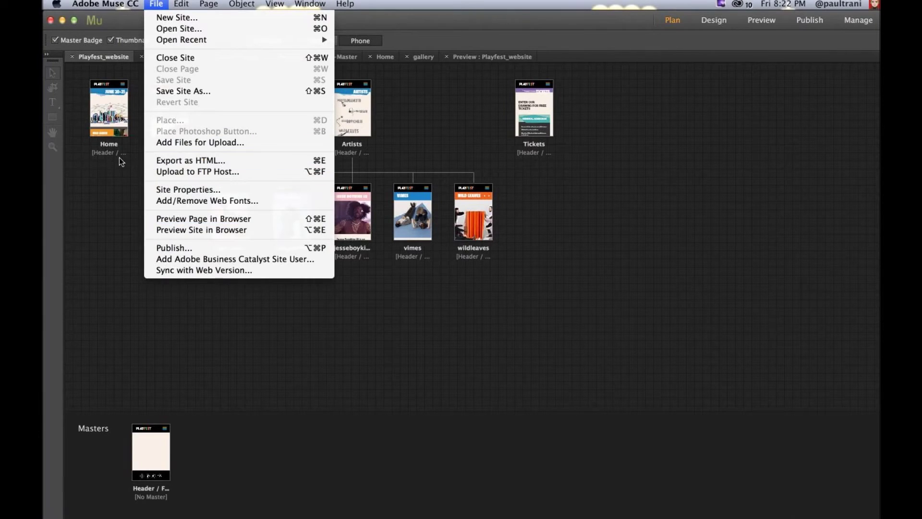
Step: Close the File menu, start Publish, and accept the modified asset links alert
left_click(124, 224)
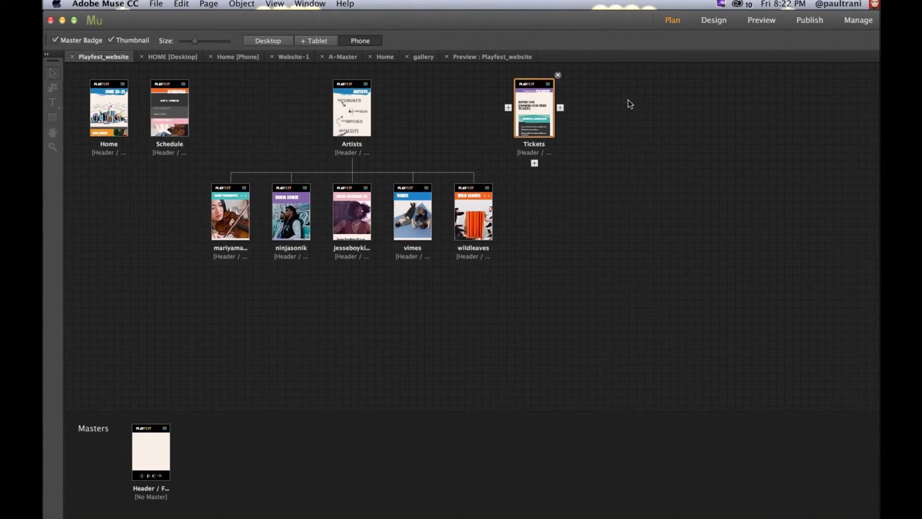
left_click(816, 21)
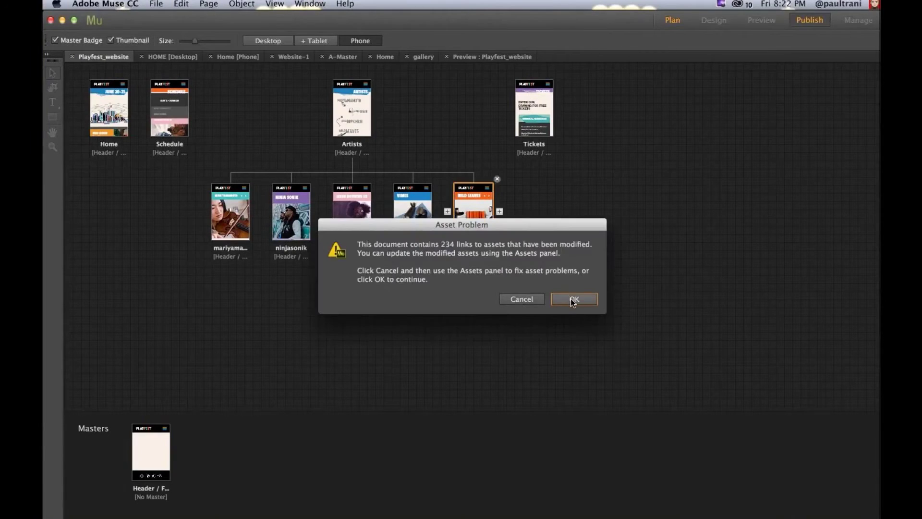
left_click(574, 299)
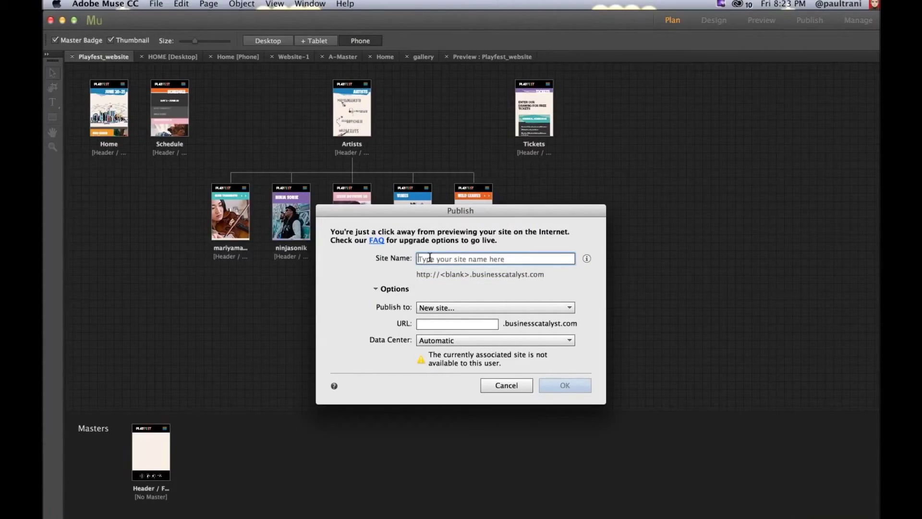
Step: Name the new temporary Business Catalyst site 'playfeastpaul', confirm publishing, and bring Chrome forward
type("playfeastpaul")
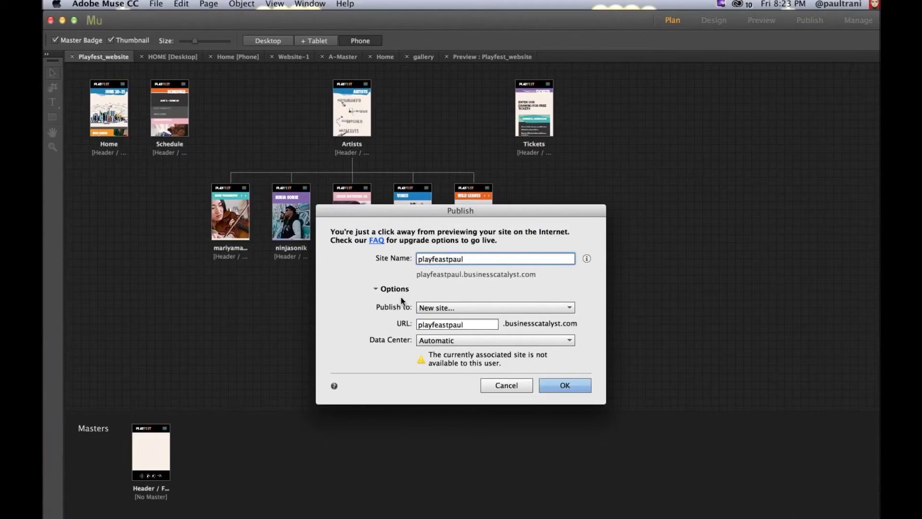
double_click(473, 326)
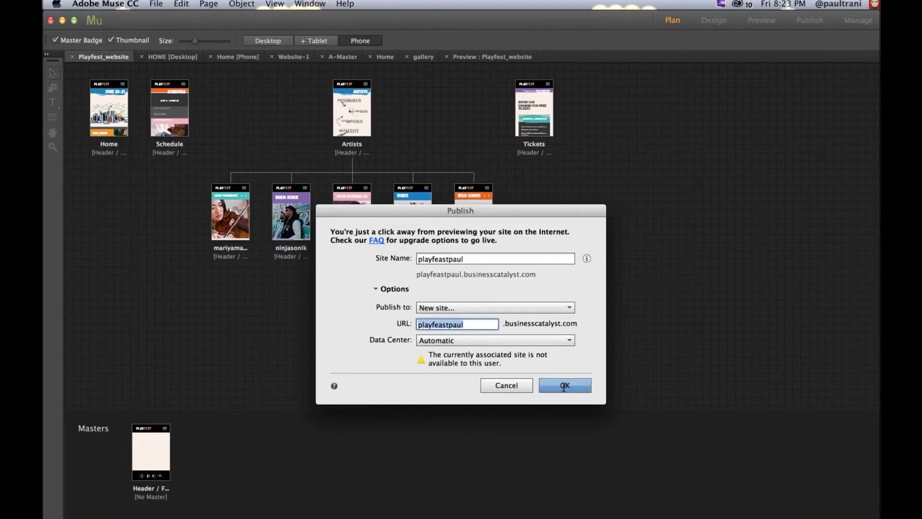
left_click(565, 386)
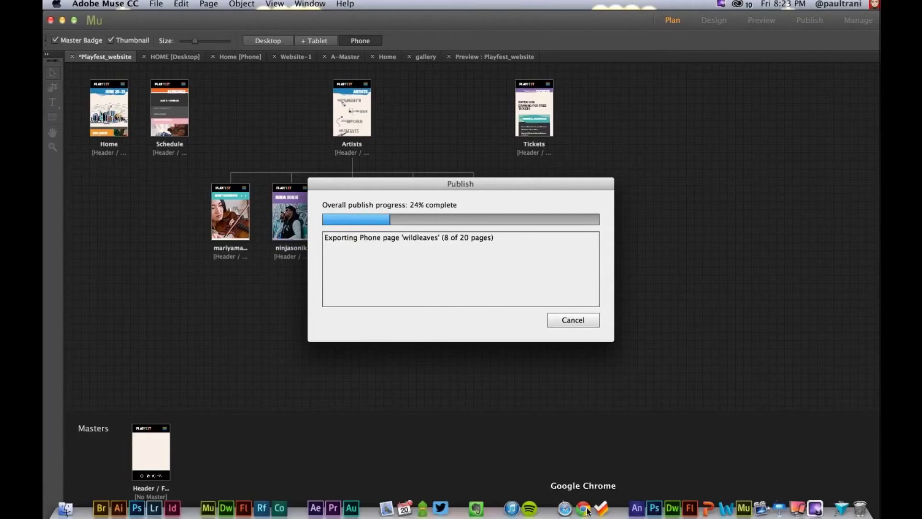
left_click(586, 509)
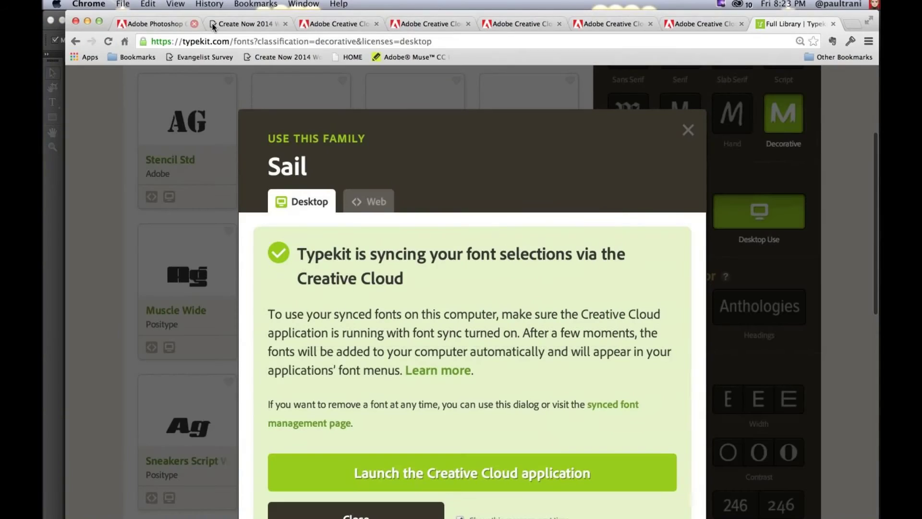
Step: Dismiss the Typekit sync notice and close the Typekit, leftover and survey pages in Chrome
key("Escape")
key("super+w")
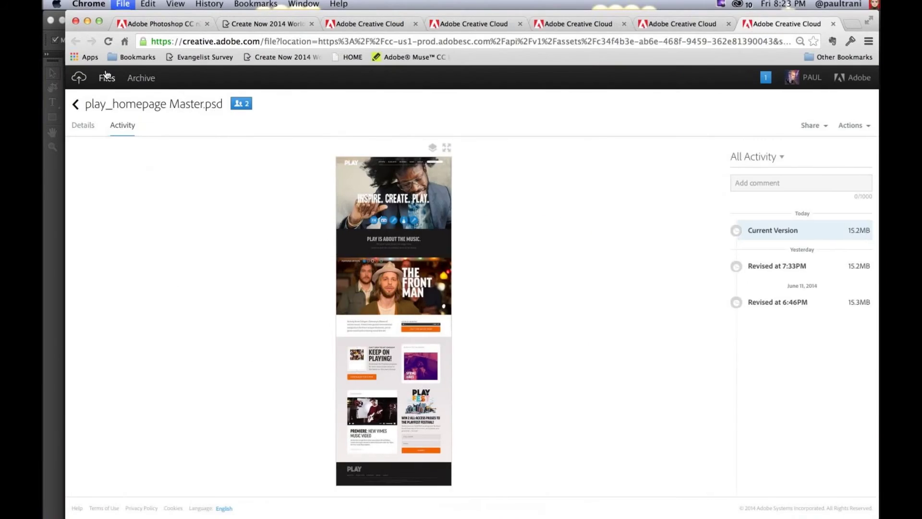
key("super+w")
key("super+w")
key("super+w")
key("super+w")
key("super+w")
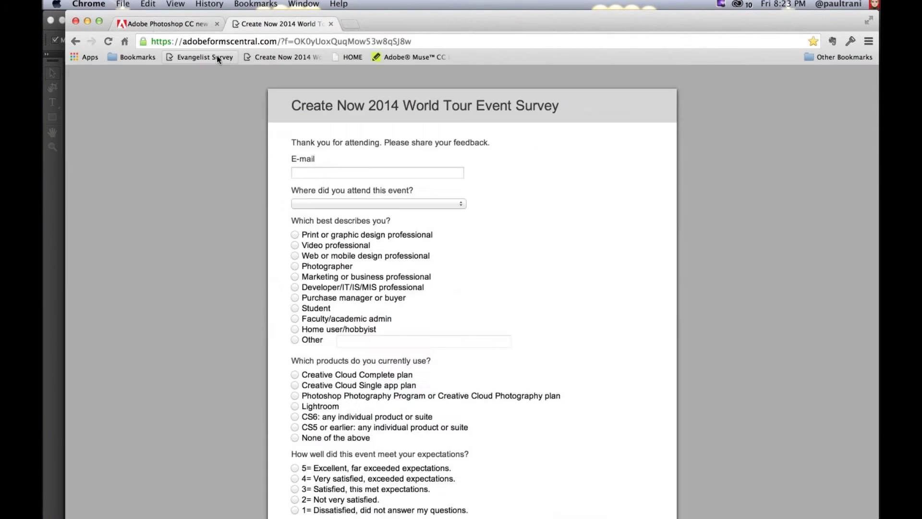
key("super+w")
Step: Open the Adobe Muse CC in-browser editing bookmark, then switch back to Muse to watch the upload
left_click(392, 57)
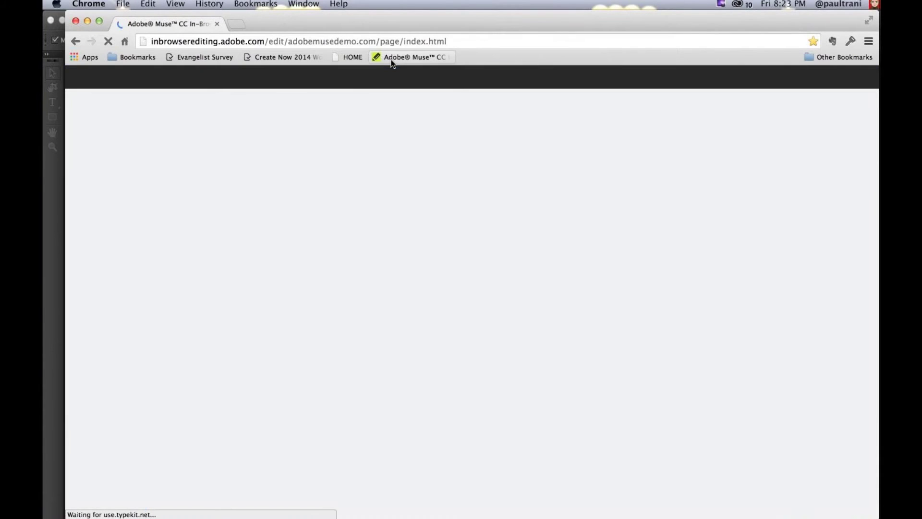
left_click_drag(66, 103, 42, 103)
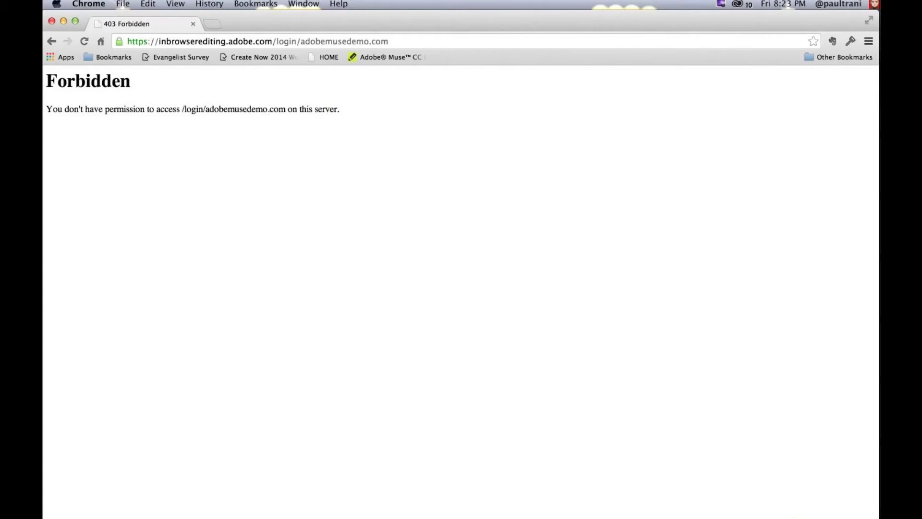
mouse_move(64, 513)
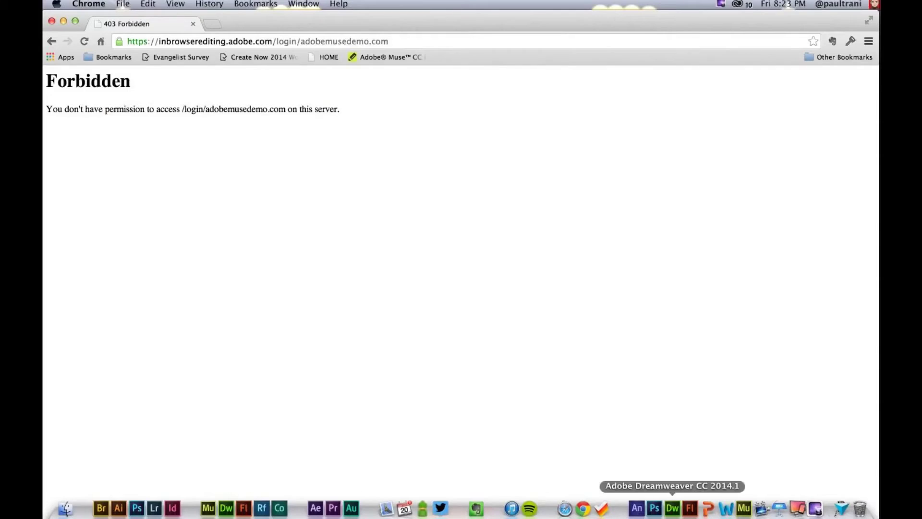
left_click(744, 508)
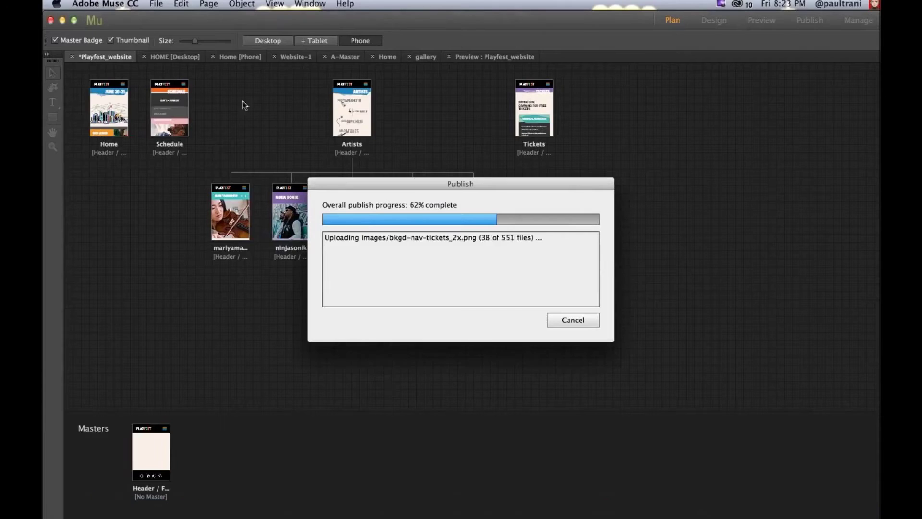
Step: Glance at the File menu during the upload, then return to Chrome's address bar
left_click(156, 4)
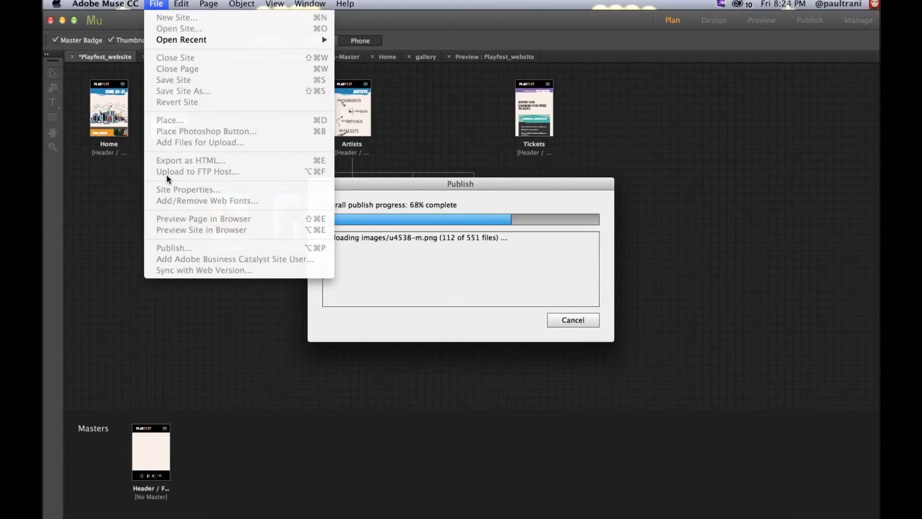
left_click(466, 128)
mouse_move(565, 509)
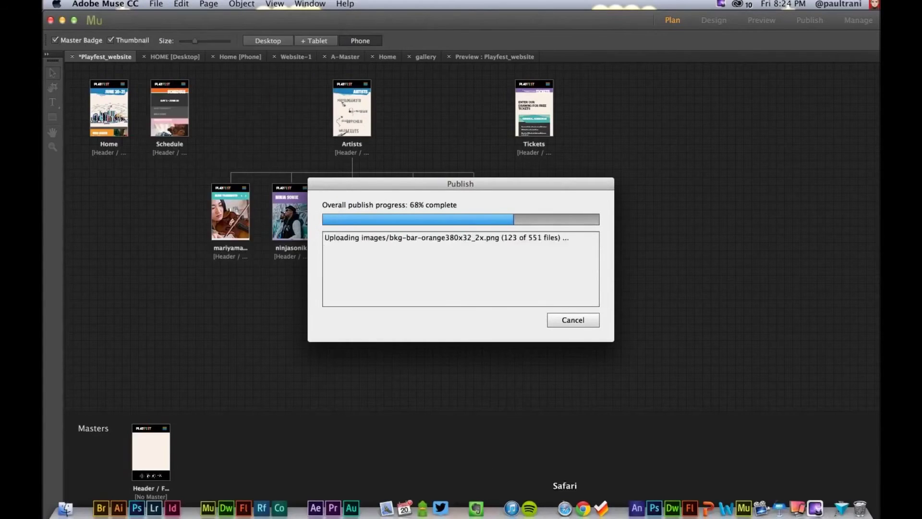
left_click(584, 508)
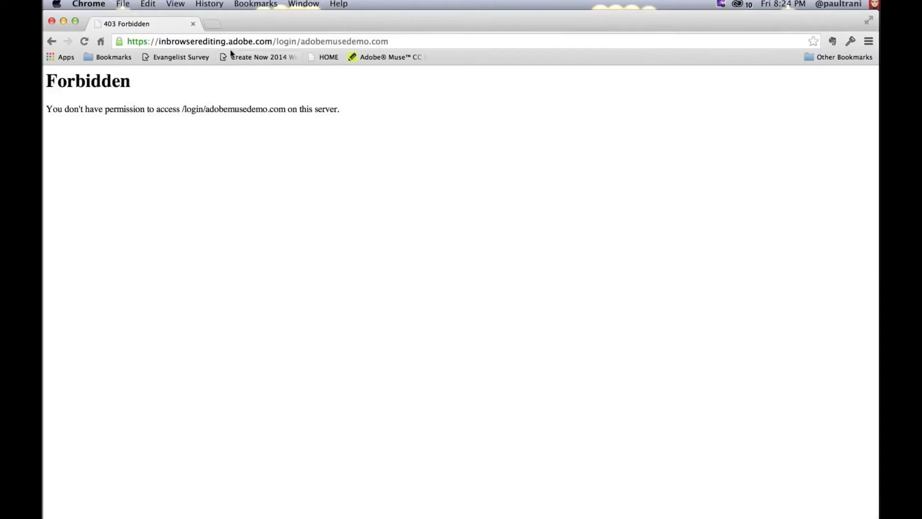
left_click(248, 47)
Step: Trim the login path from the URL to load the In-Browser Editing start page
left_click_drag(272, 42, 319, 64)
key("BackSpace")
key("Return")
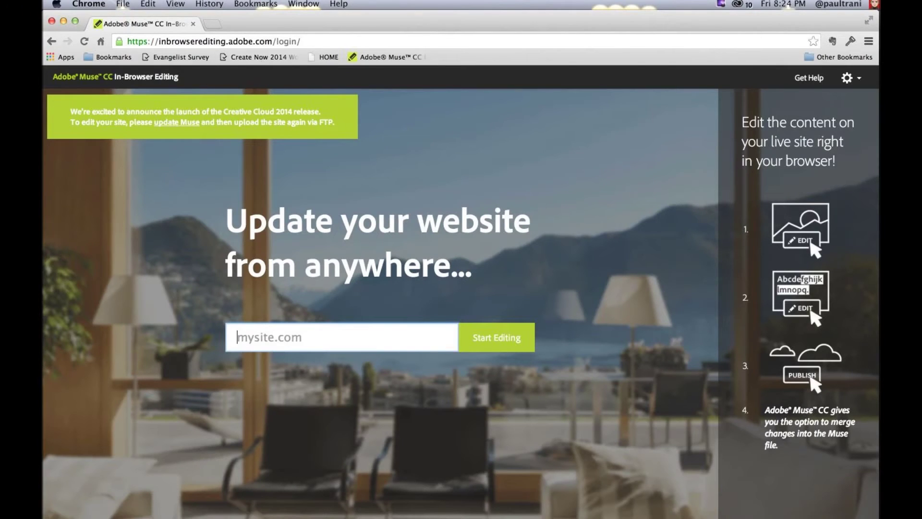
Step: Copy adobemusedemo.com from Notes into the site address field and start editing it
mouse_move(375, 10)
scroll(138, 112, "down", 3)
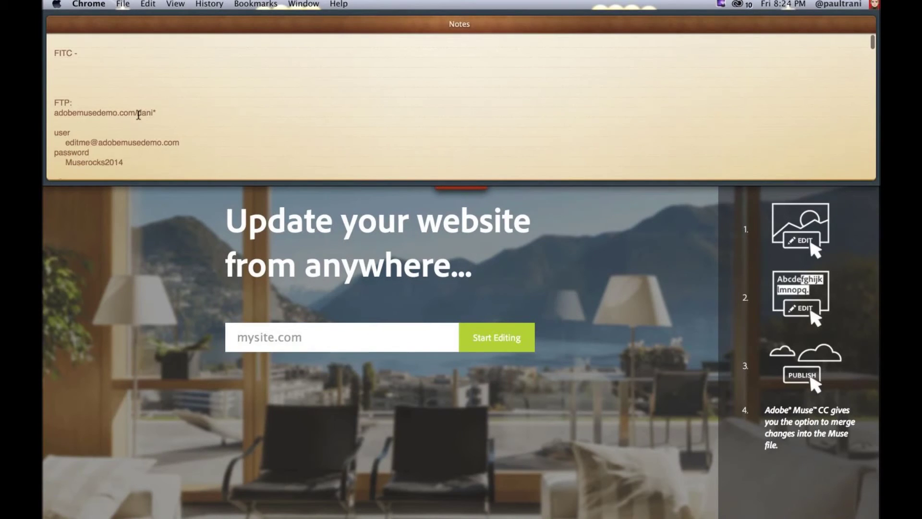
left_click_drag(138, 112, 54, 113)
key("super+c")
left_click(253, 336)
key("super+v")
key("BackSpace")
left_click(487, 345)
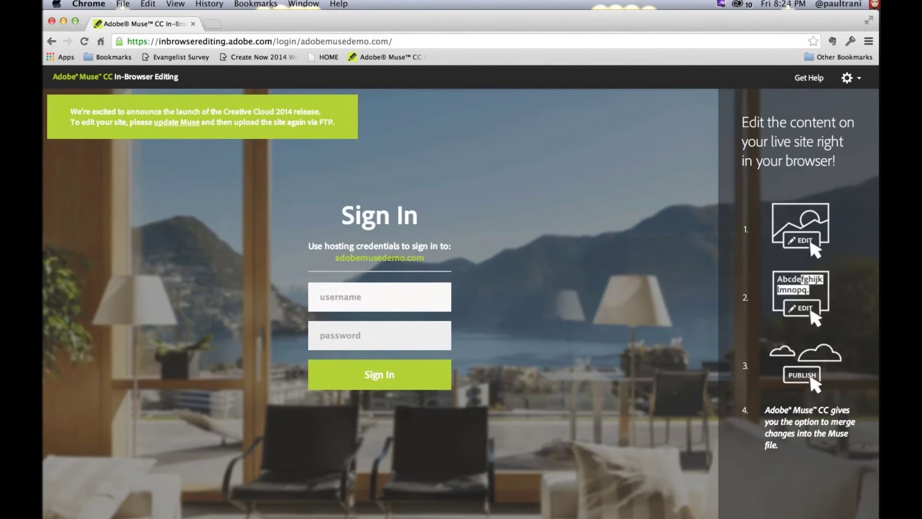
Step: Paste the hosting username and password from Notes into the login fields and sign in
mouse_move(412, 13)
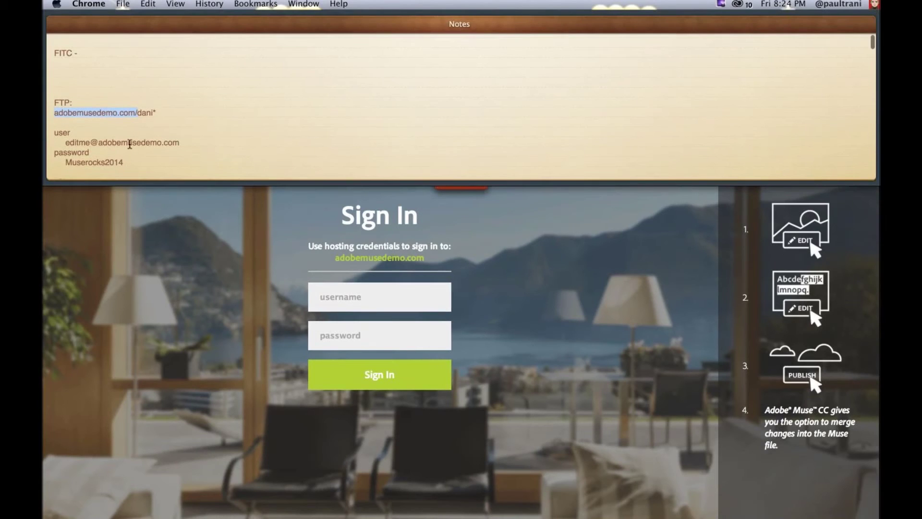
left_click_drag(175, 140, 65, 142)
left_click(381, 307)
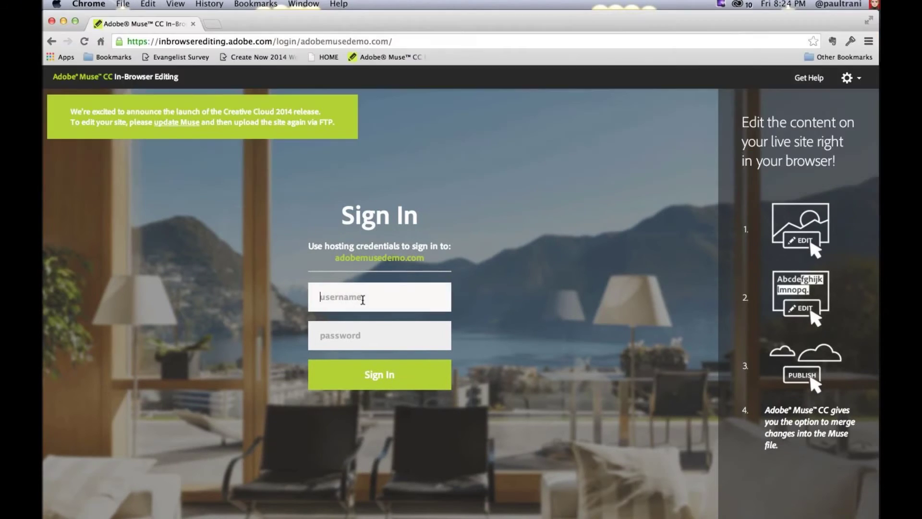
key("super+v")
mouse_move(395, 13)
triple_click(66, 164)
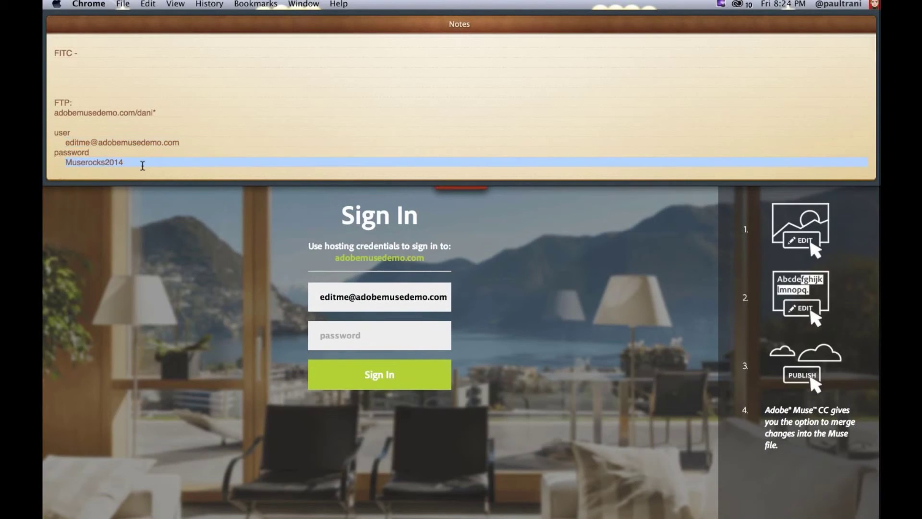
left_click_drag(143, 166, 63, 163)
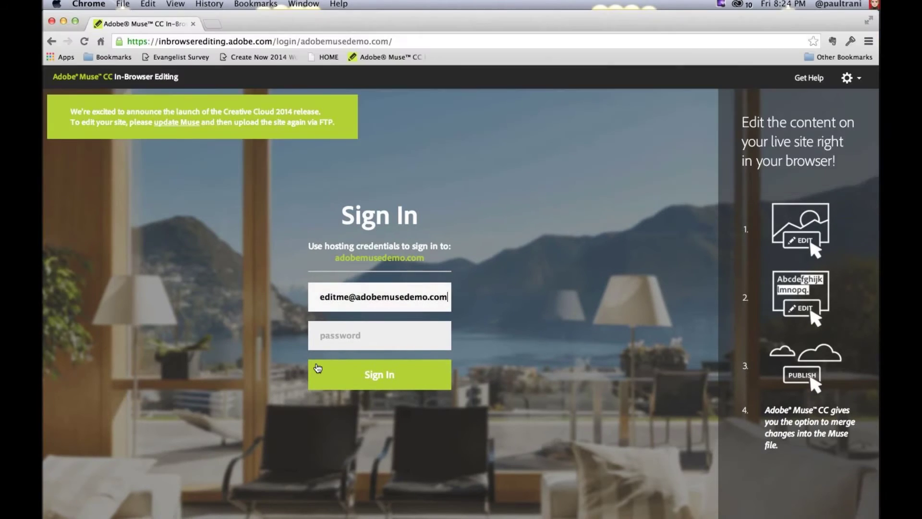
left_click(333, 331)
key("super+v")
left_click(358, 380)
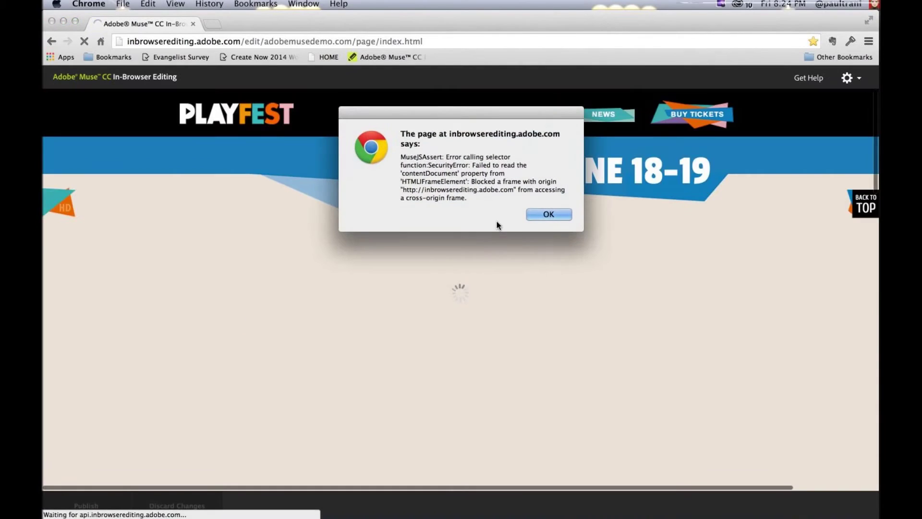
Step: Dismiss the script error alert and scroll down to the WILD LEAVES tile
left_click(536, 214)
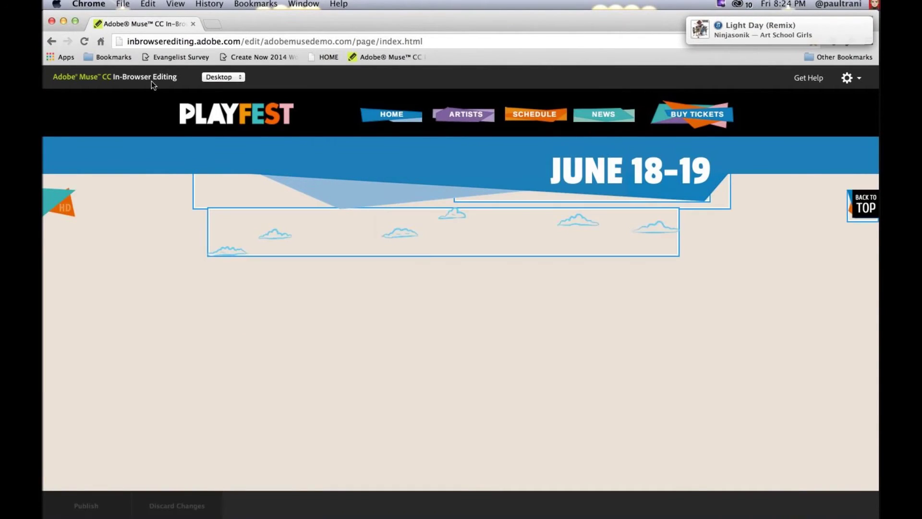
scroll(157, 363, "down", 3)
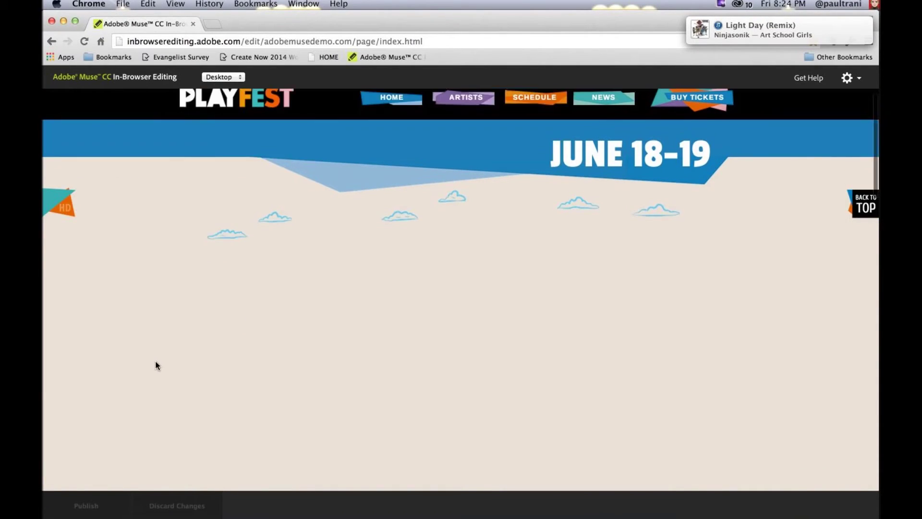
scroll(156, 359, "down", 2)
mouse_move(398, 294)
scroll(398, 293, "down", 4)
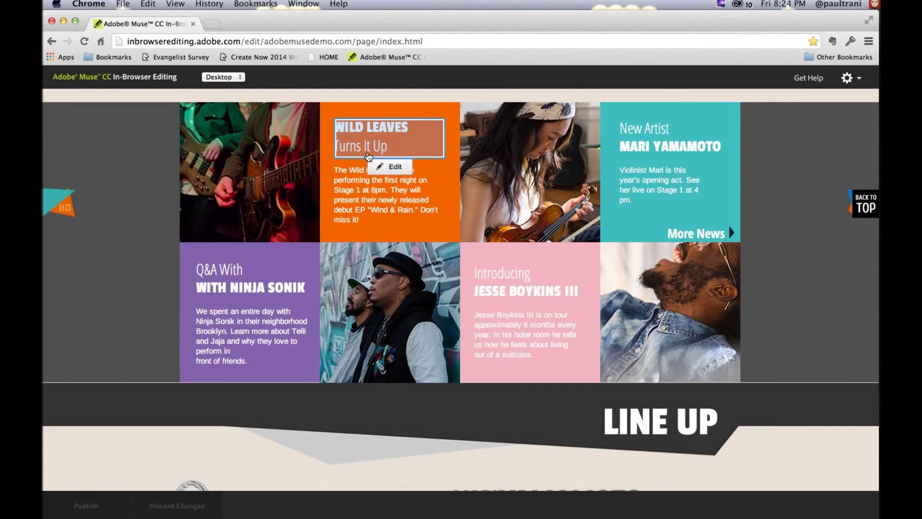
Step: Change the WILD LEAVES heading to WILD LEFT and update the page
left_click(356, 146)
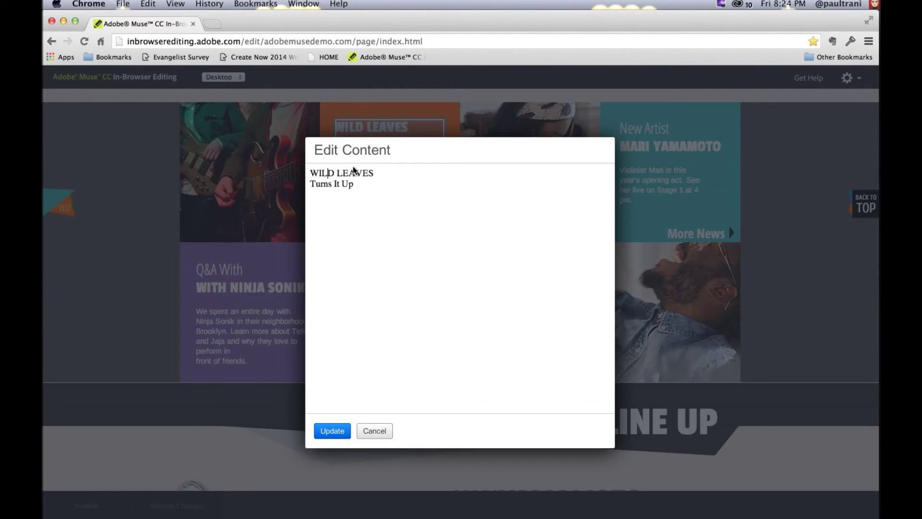
left_click_drag(342, 171, 420, 176)
key("Right")
key("BackSpace")
key("BackSpace")
key("BackSpace")
key("BackSpace")
type("FT")
left_click(331, 432)
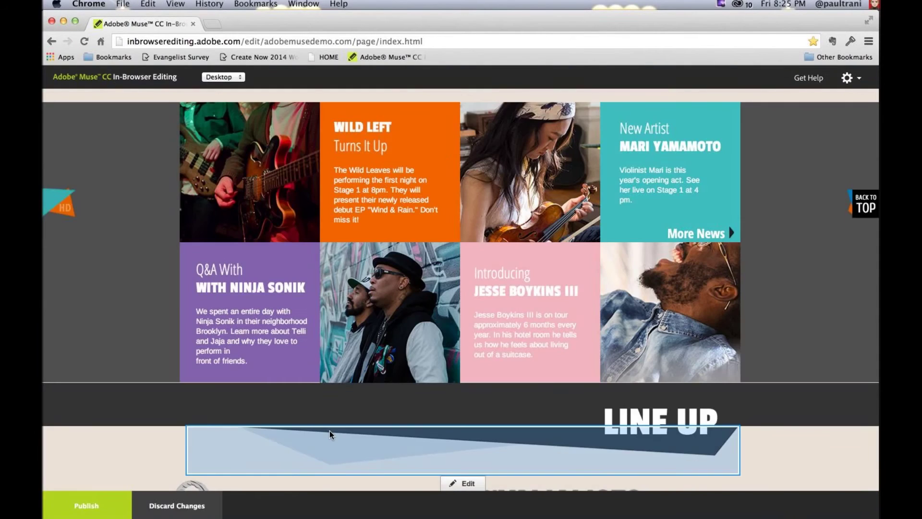
Step: Restore the heading from WILD LEFT back to WILD LEAVES and update
left_click(388, 166)
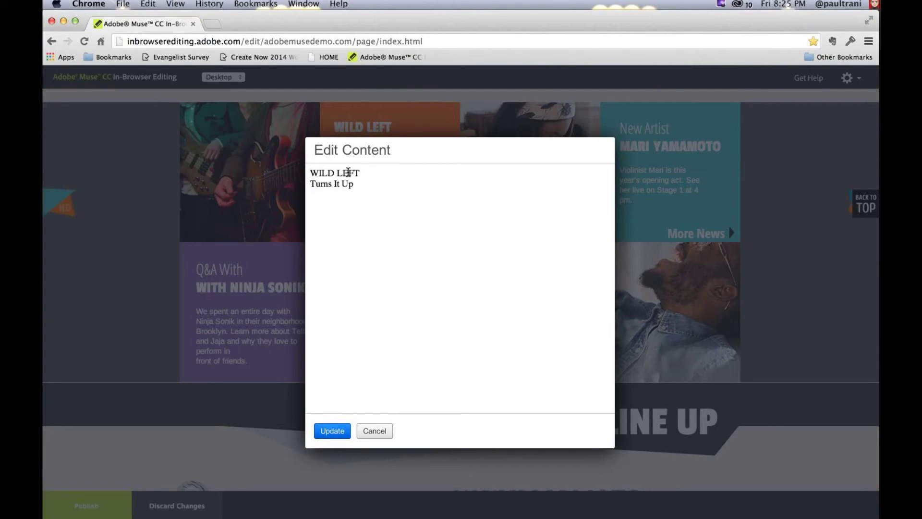
left_click_drag(343, 173, 381, 172)
type("EAVES")
left_click(331, 430)
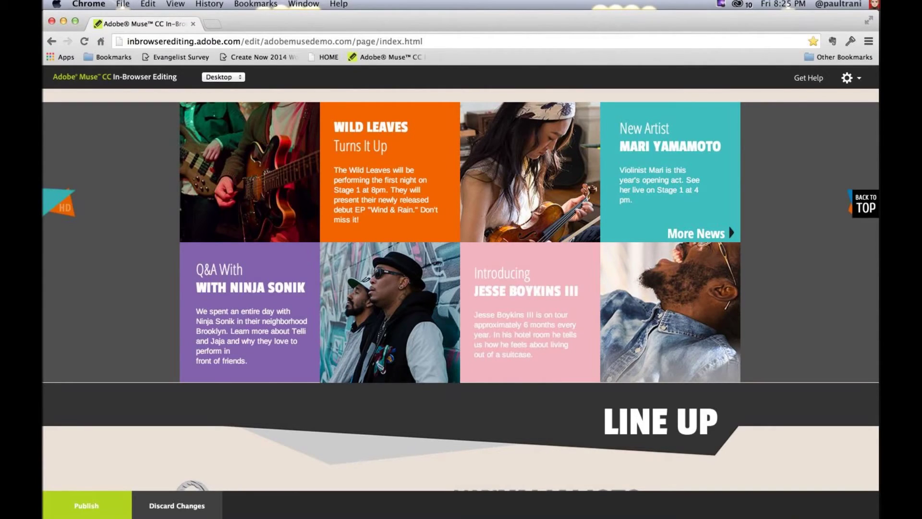
Step: Minimize Chrome and show the project's solution folder in Finder
left_click(64, 22)
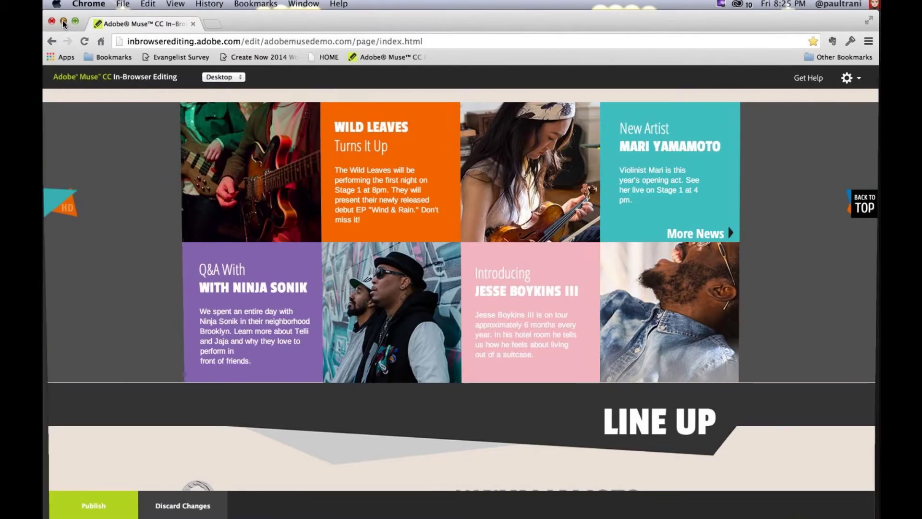
left_click(406, 262)
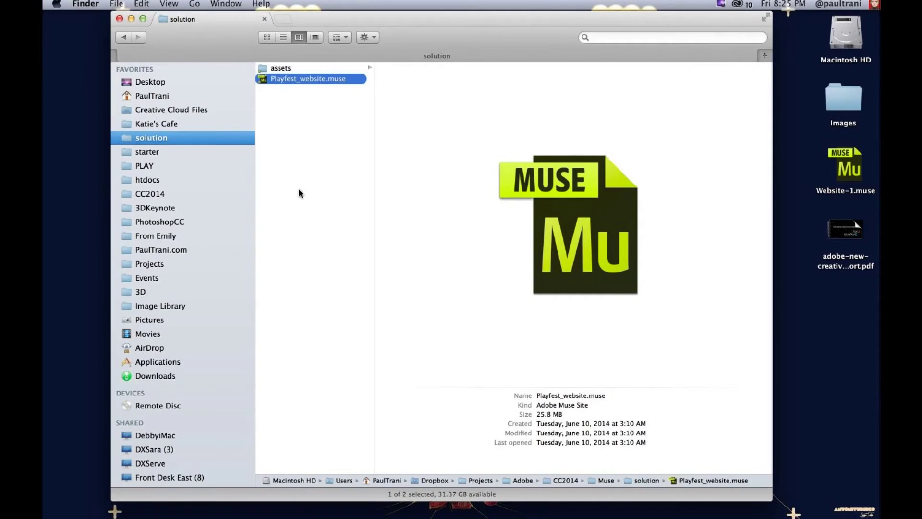
left_click(350, 156)
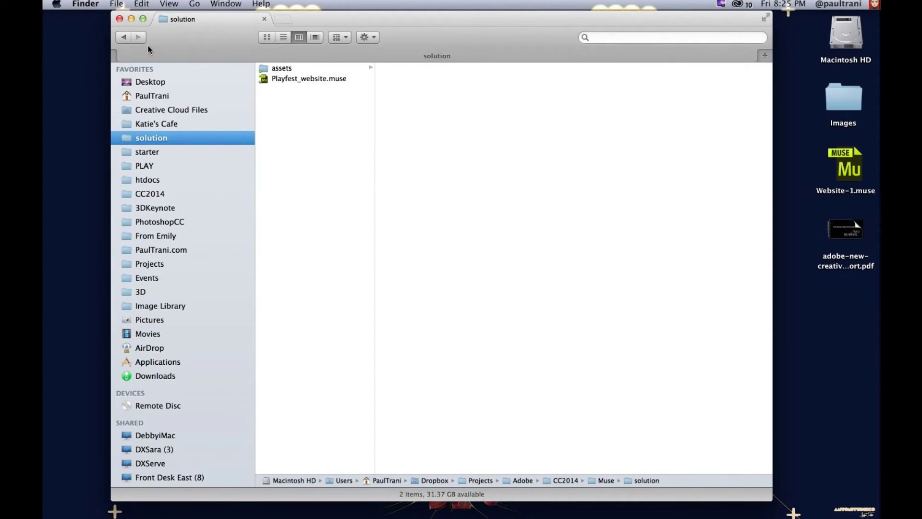
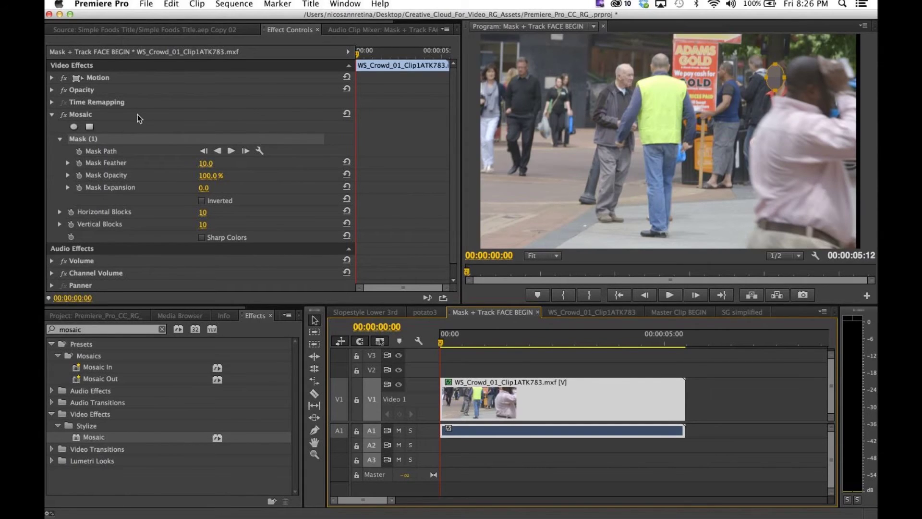
Step: Track the Mosaic face mask forward through the clip, then bring up the WS_Crowd_01_Clip1ATK783 sequence
left_click(232, 151)
left_click(231, 151)
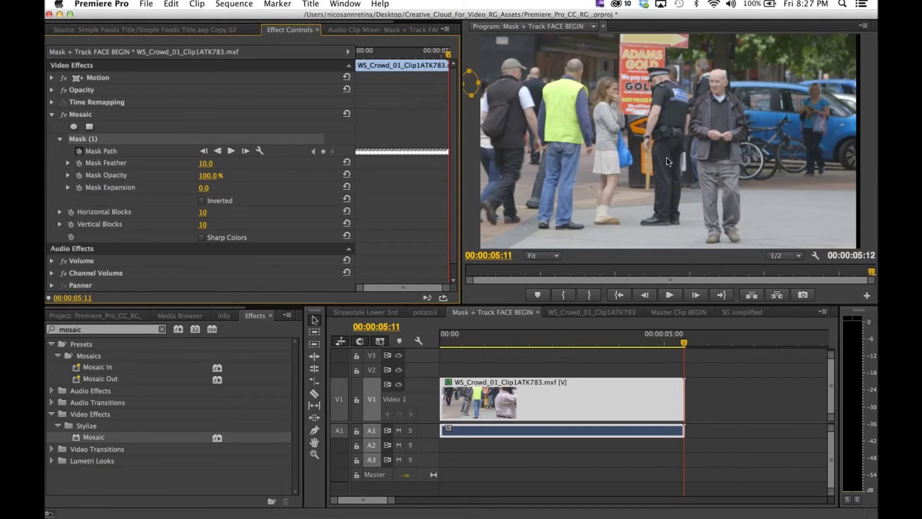
left_click(598, 313)
left_click_drag(518, 343, 511, 343)
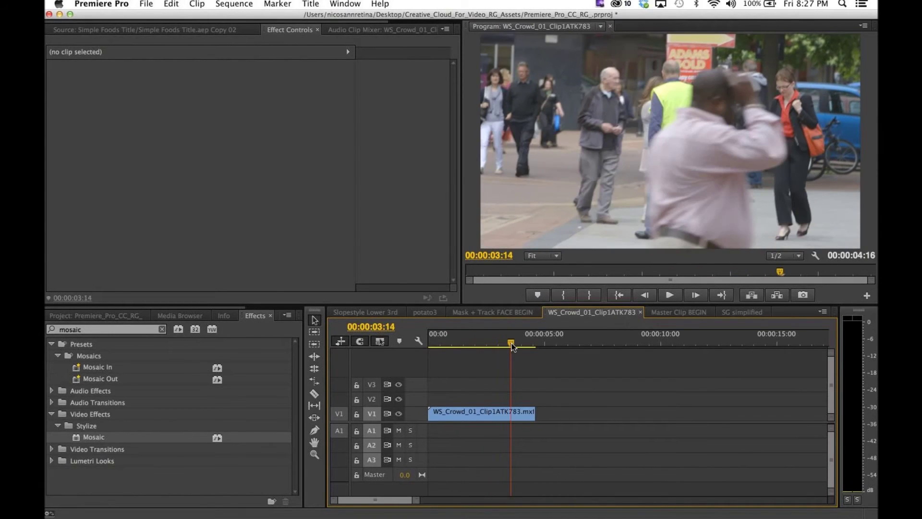
Step: From the first frame, track the V1 crowd clip's Fast Blur mask path forward to 00:00:04:15
left_click_drag(512, 343, 433, 344)
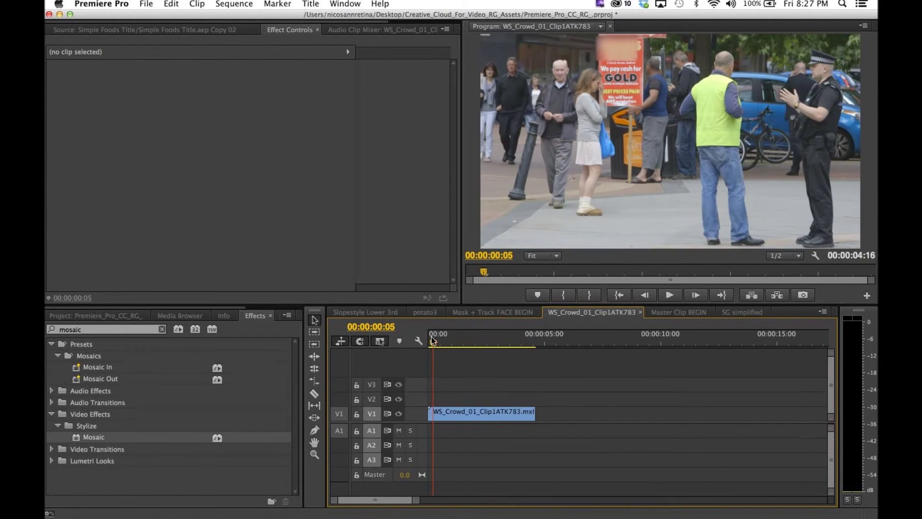
left_click_drag(435, 344, 429, 344)
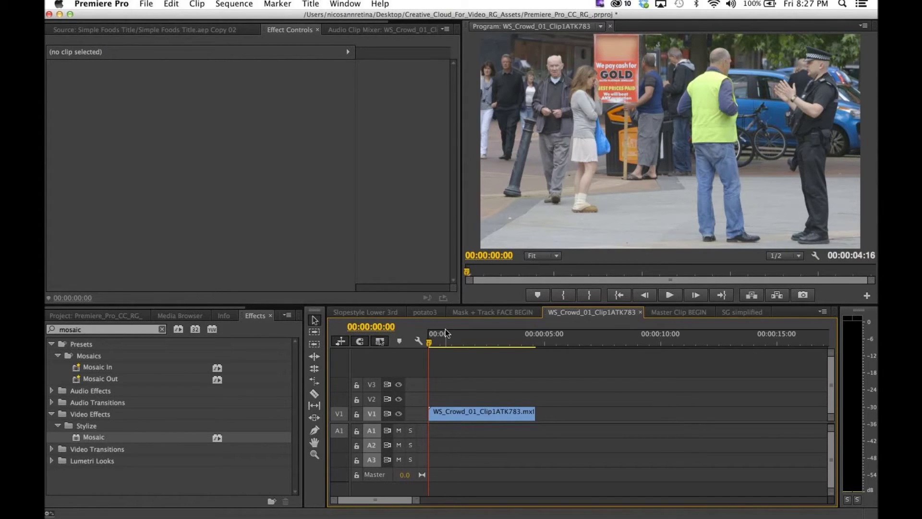
left_click(442, 413)
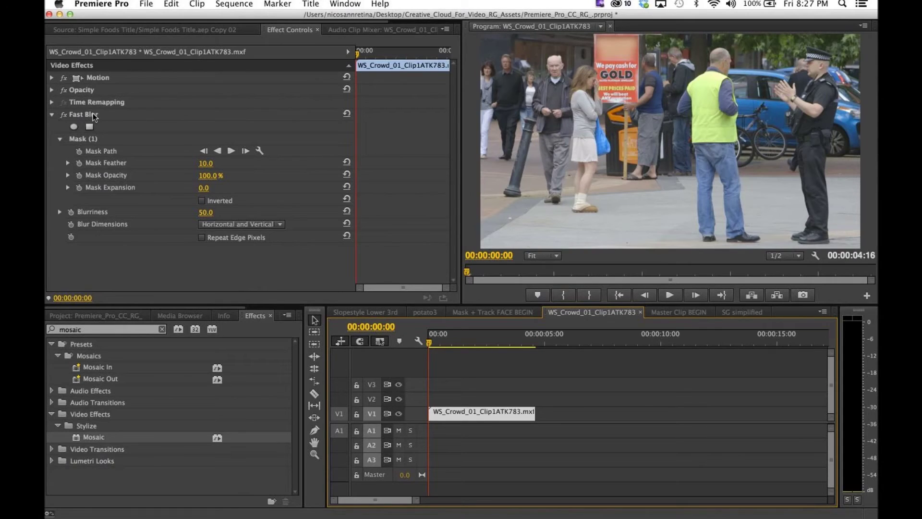
left_click(231, 151)
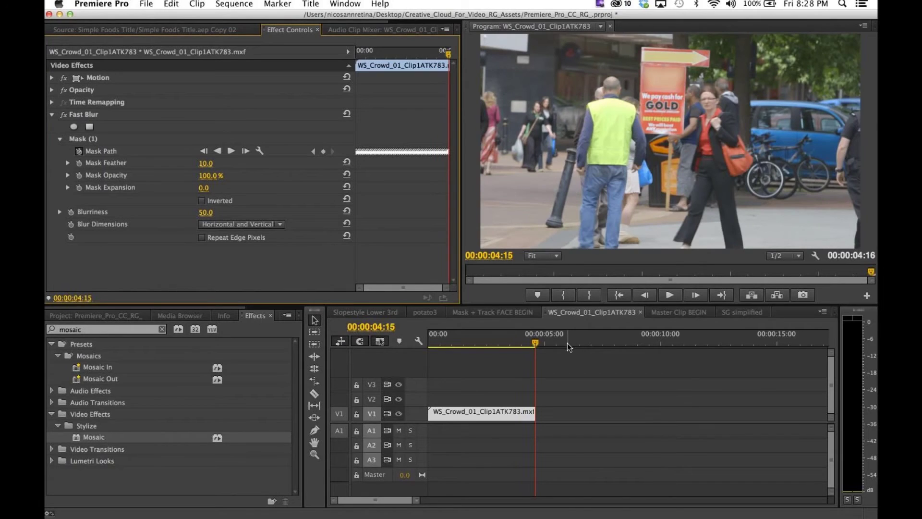
left_click(498, 413)
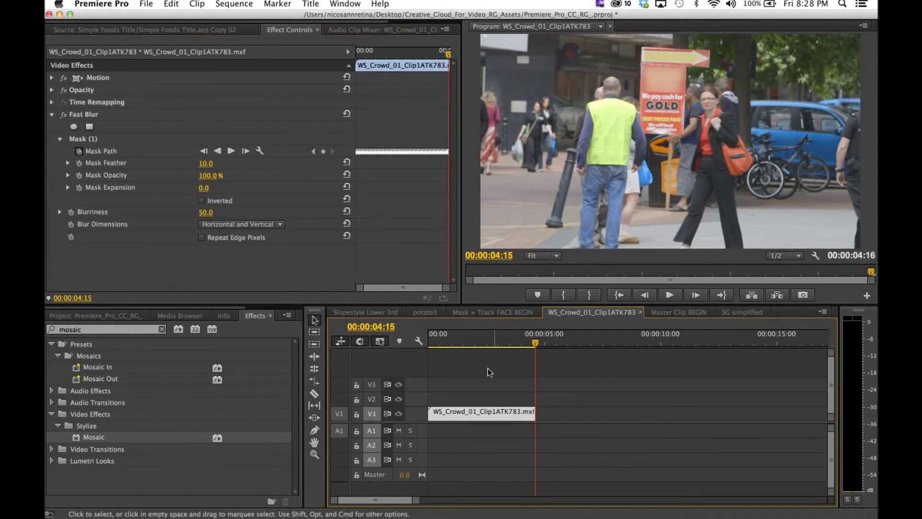
left_click(171, 4)
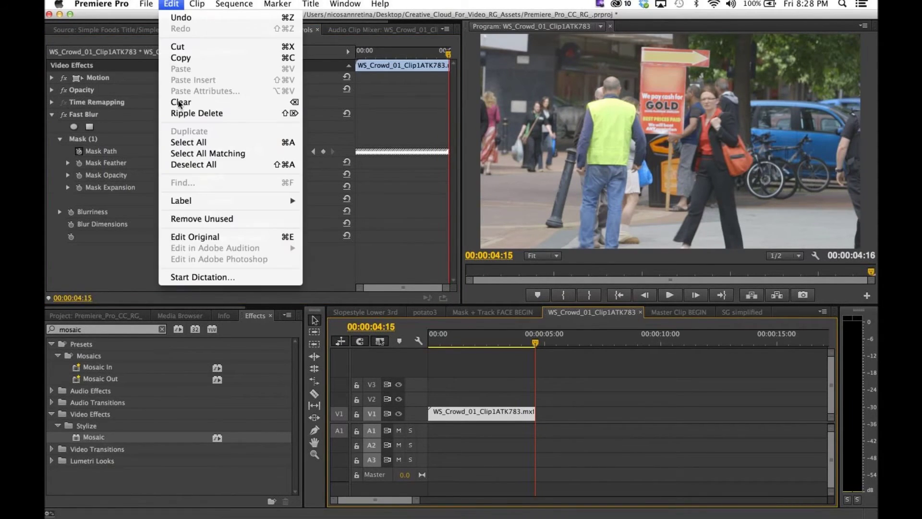
left_click(216, 236)
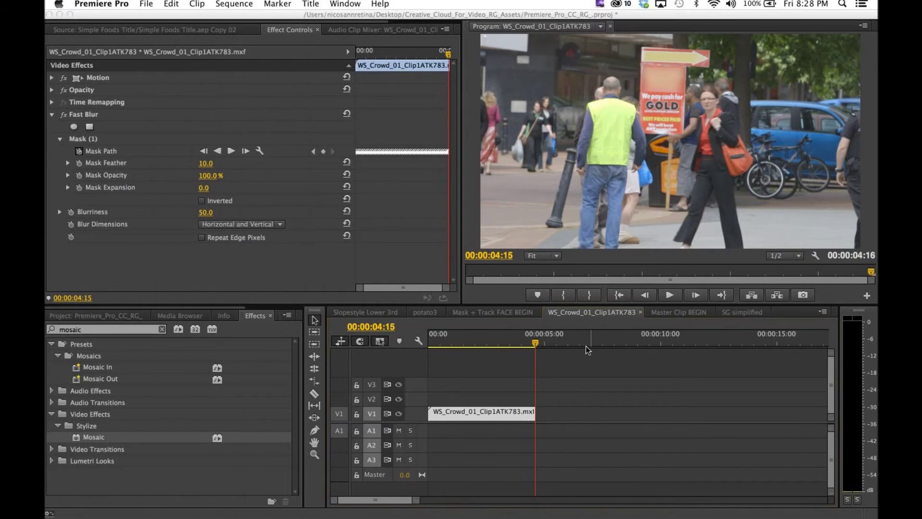
left_click(505, 335)
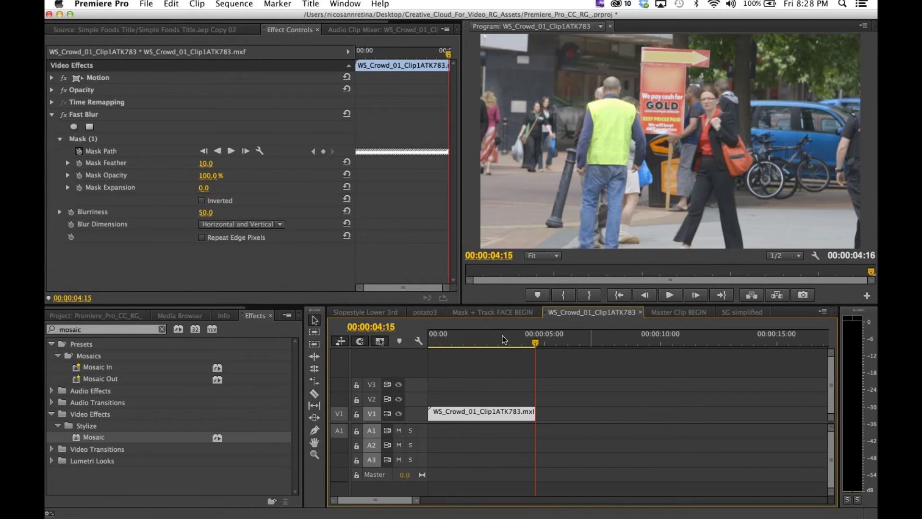
left_click_drag(504, 336, 478, 336)
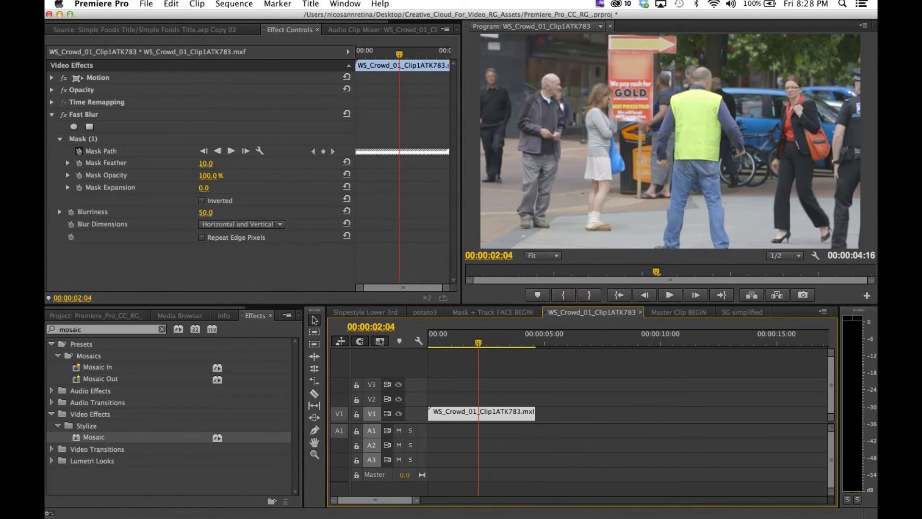
mouse_move(393, 510)
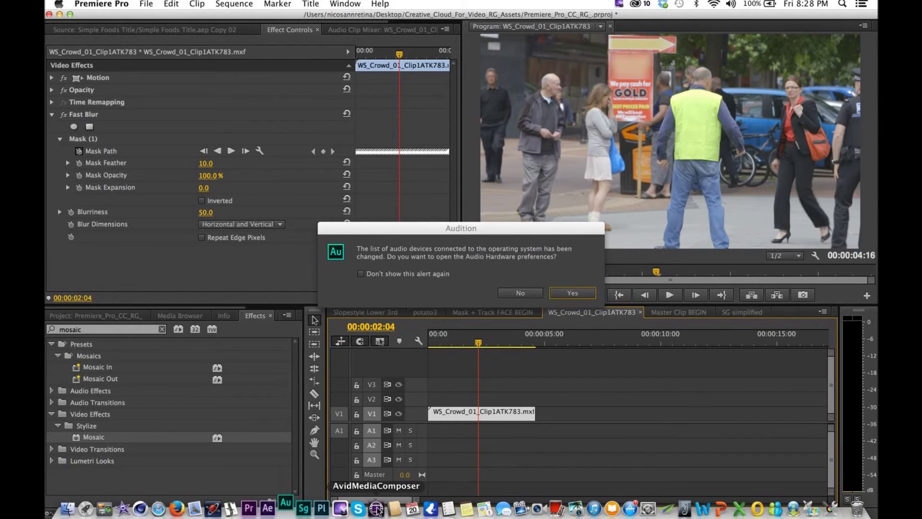
left_click(519, 293)
key("super+Tab")
key("super+Tab")
key("super+Tab")
key("super+Tab")
key("super+Tab")
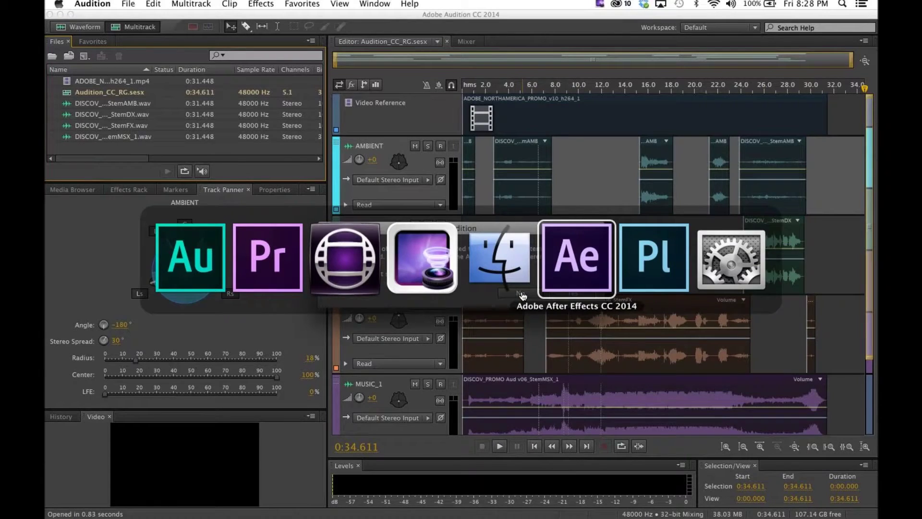
key("super+Tab")
key("super+Tab")
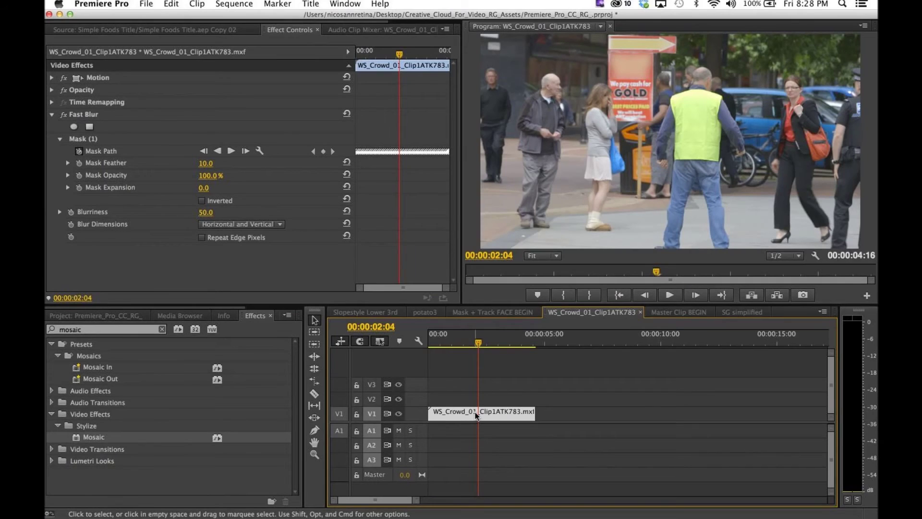
key("super+h")
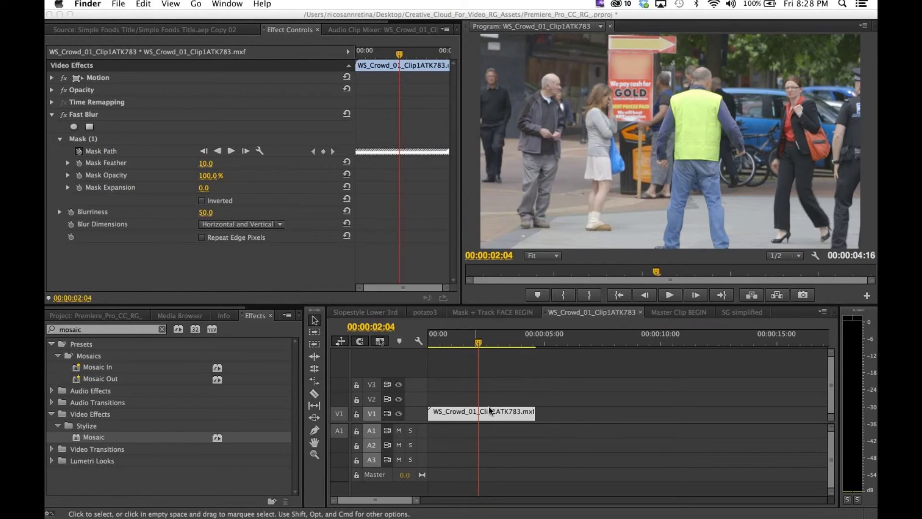
left_click(489, 408)
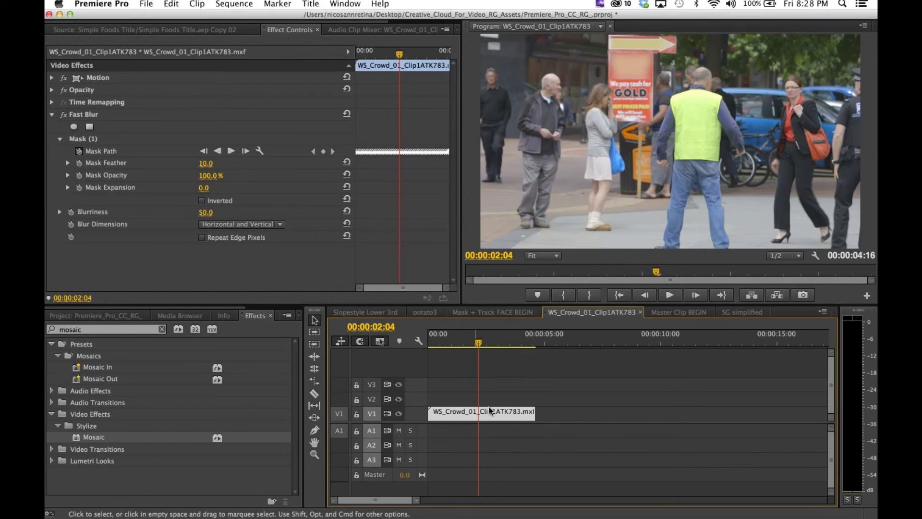
left_click(670, 313)
left_click(136, 5)
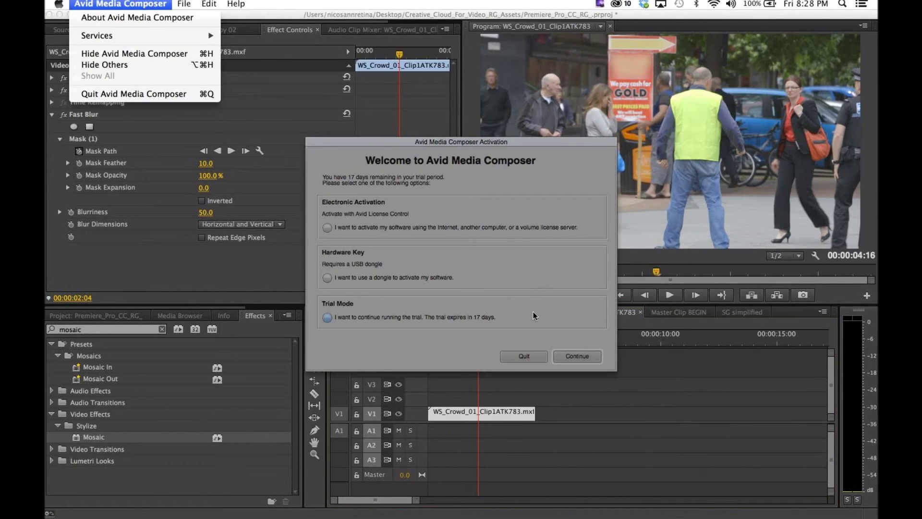
left_click(514, 356)
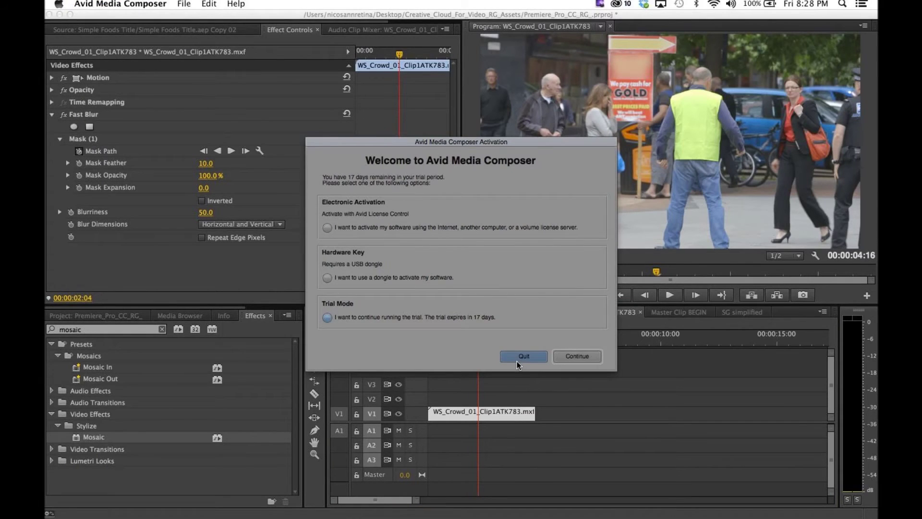
left_click(517, 360)
left_click(147, 4)
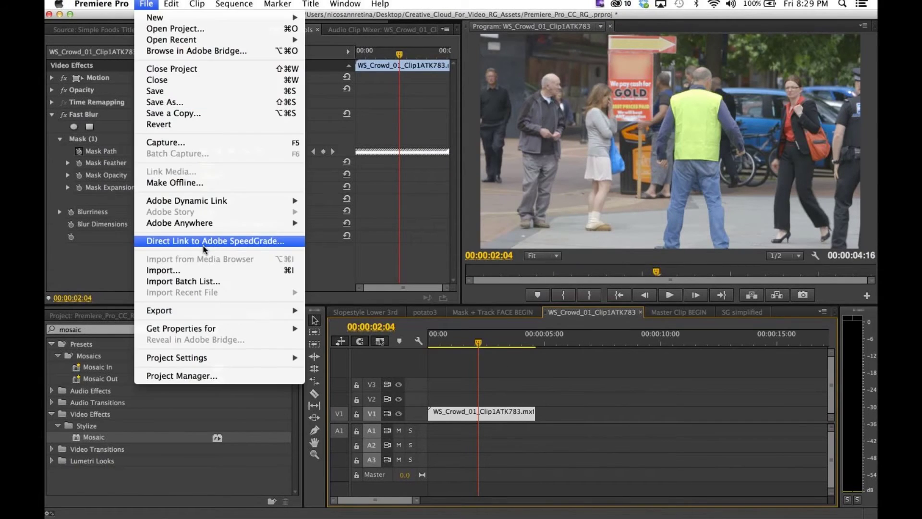
Step: Replace the crowd clip using File > Adobe Dynamic Link > Replace with After Effects Composition
mouse_move(298, 201)
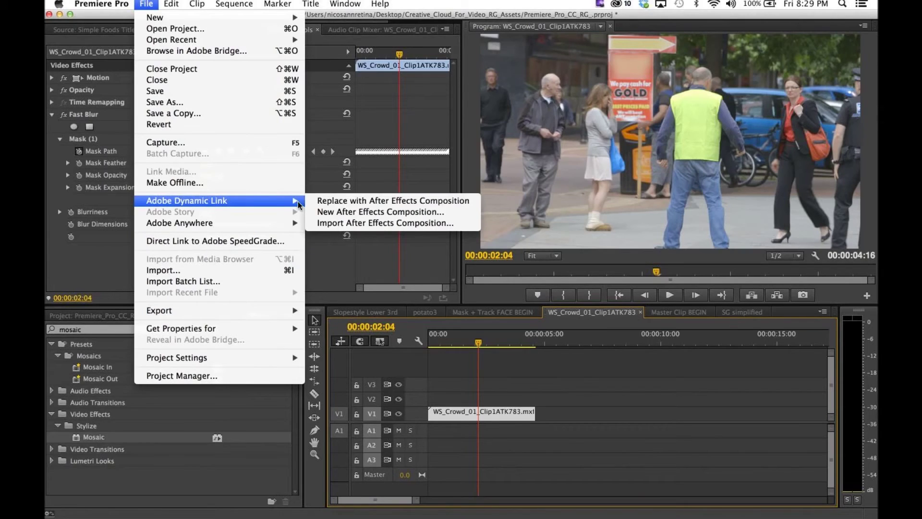
left_click(326, 201)
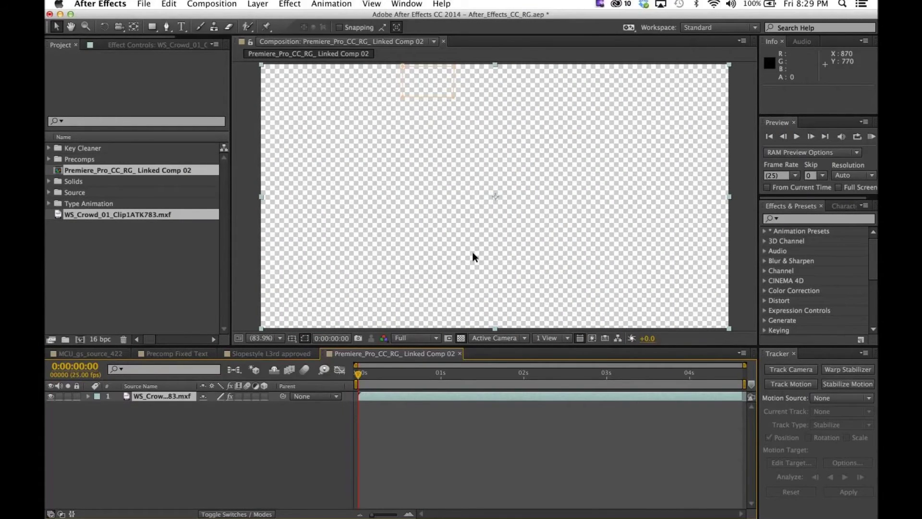
Step: Draw an ellipse Mask 2 around a head near the top, then return to frame 0 with the Selection tool
left_click_drag(359, 374, 345, 393)
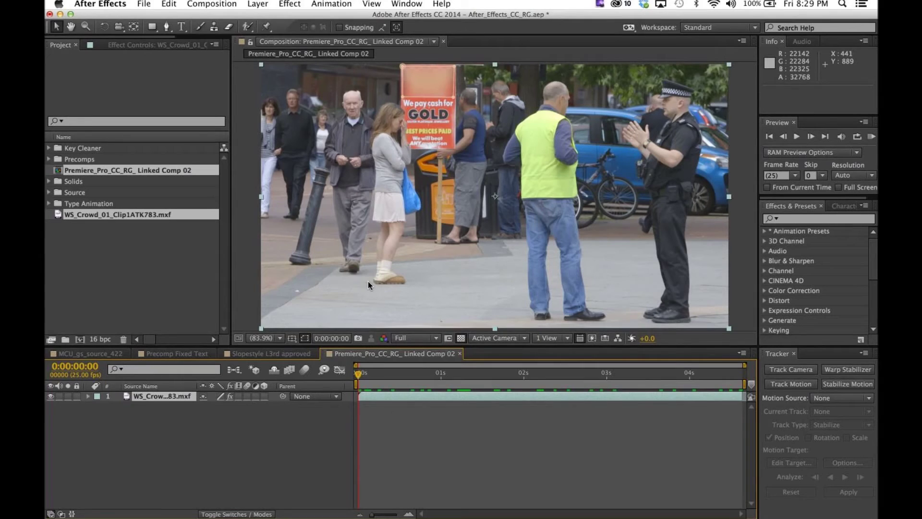
left_click_drag(152, 28, 181, 52)
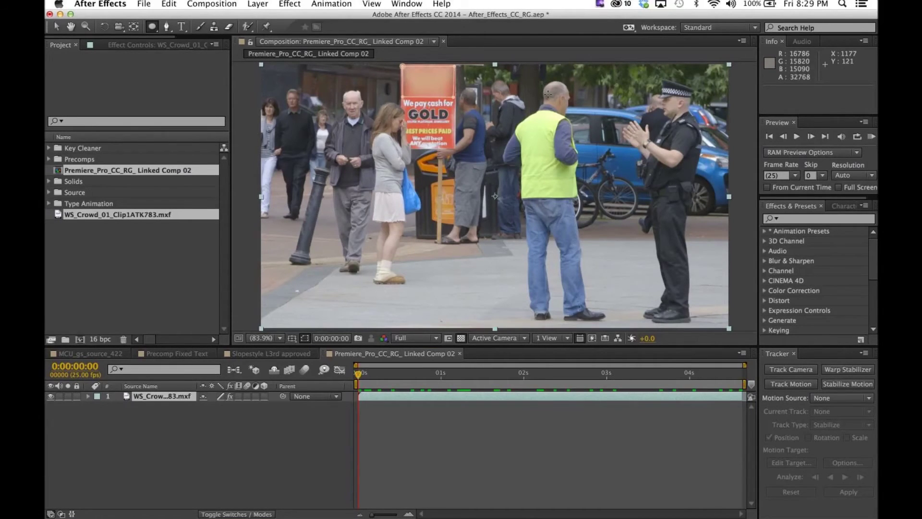
left_click(548, 92)
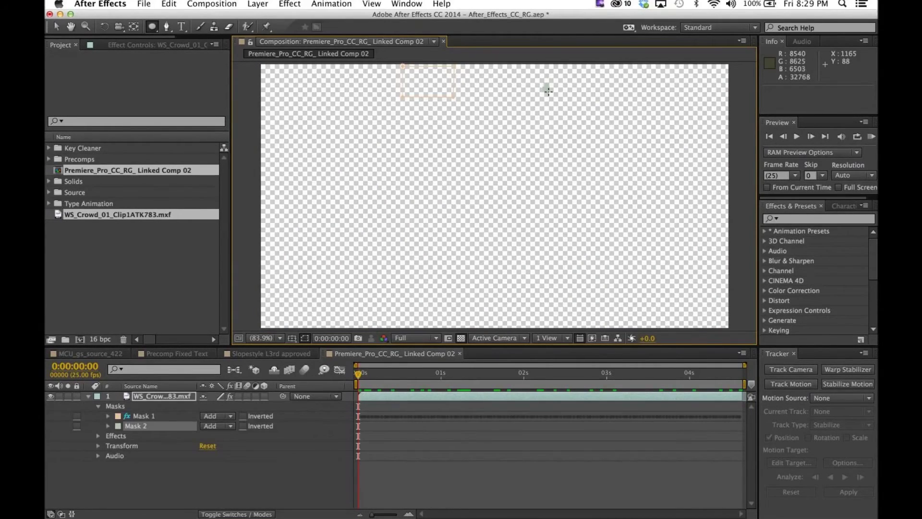
left_click_drag(548, 92, 575, 120)
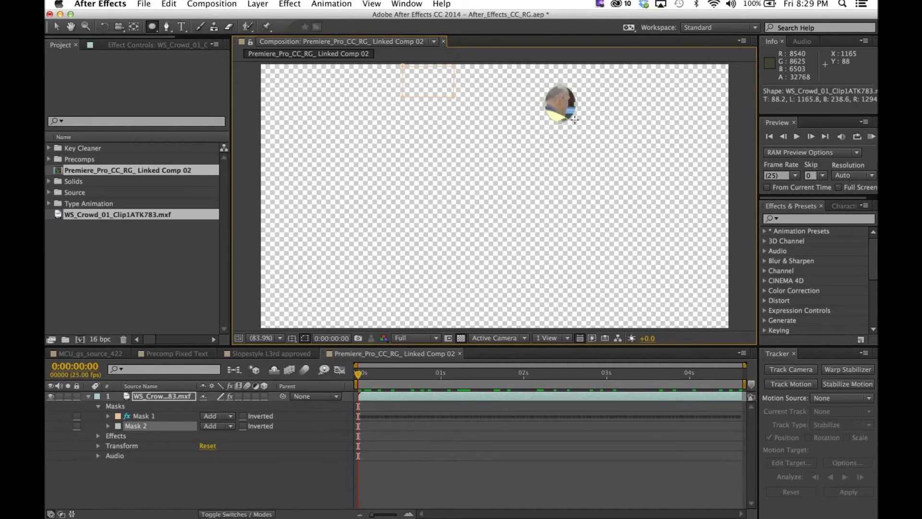
key("super+z")
mouse_move(555, 98)
left_mouse_down()
mouse_move(586, 136)
mouse_move(572, 120)
left_mouse_up()
key("space")
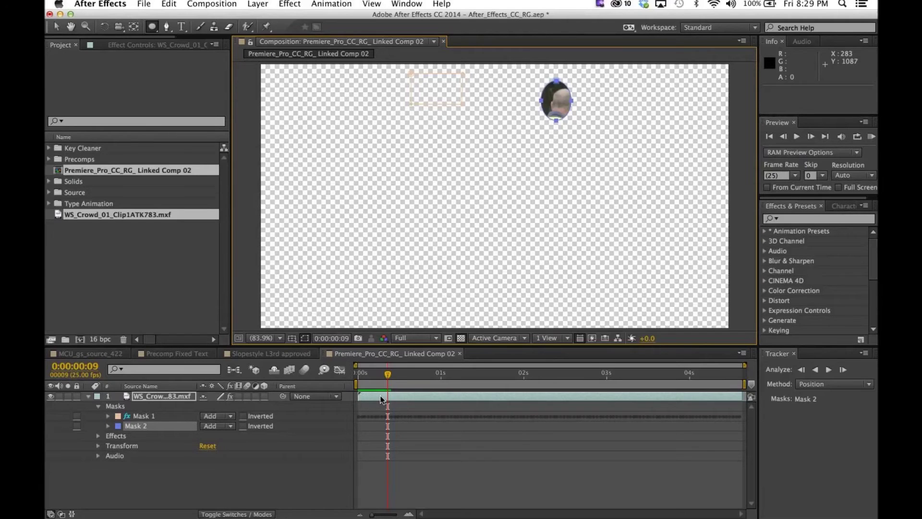
left_click(354, 375)
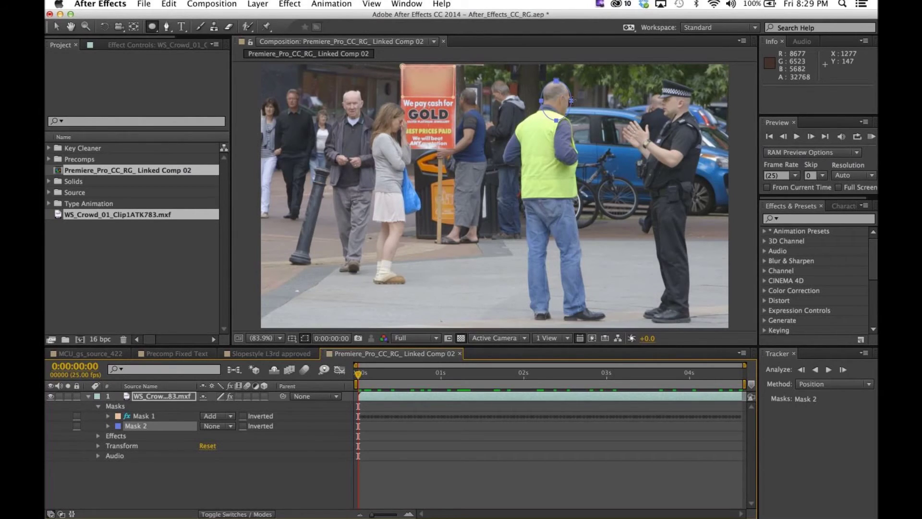
key("v")
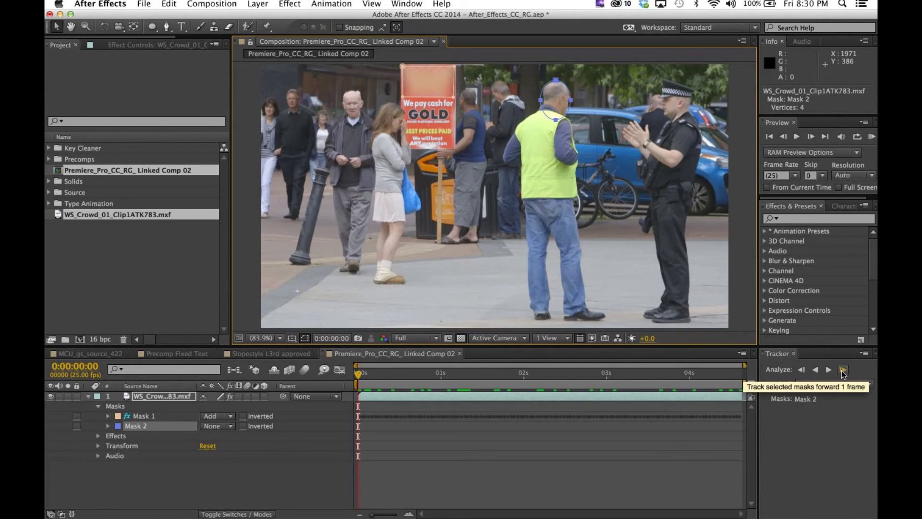
Step: Try tracking Mask 2 forward a few frames in the Tracker panel, then undo the path change
left_click(843, 371)
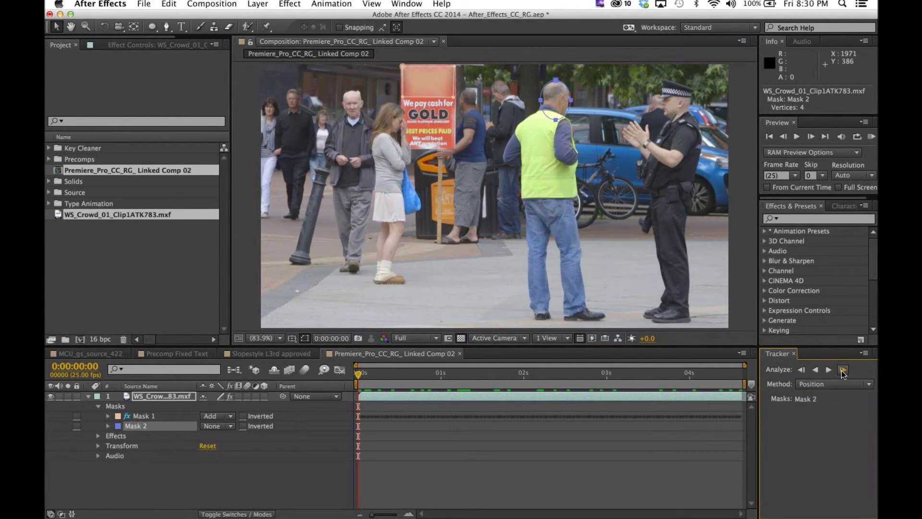
left_click(843, 370)
left_click(843, 370)
left_click(843, 370)
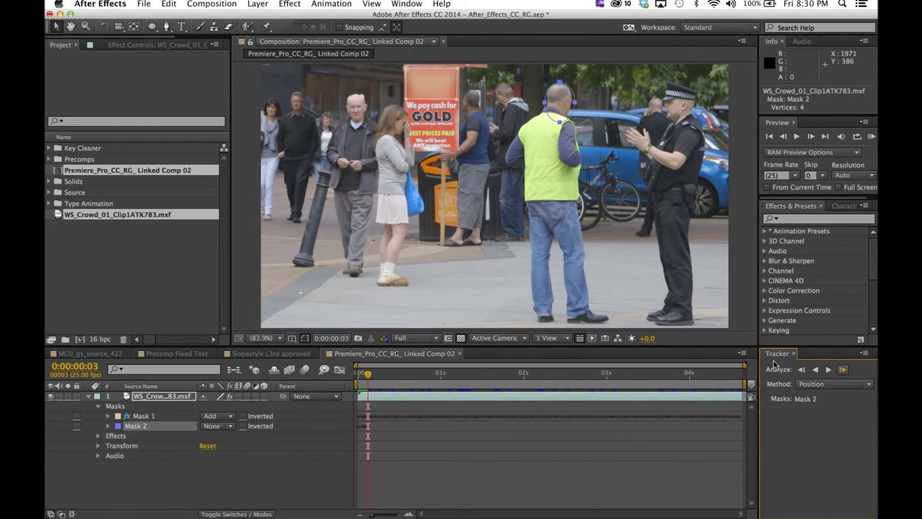
left_click(828, 369)
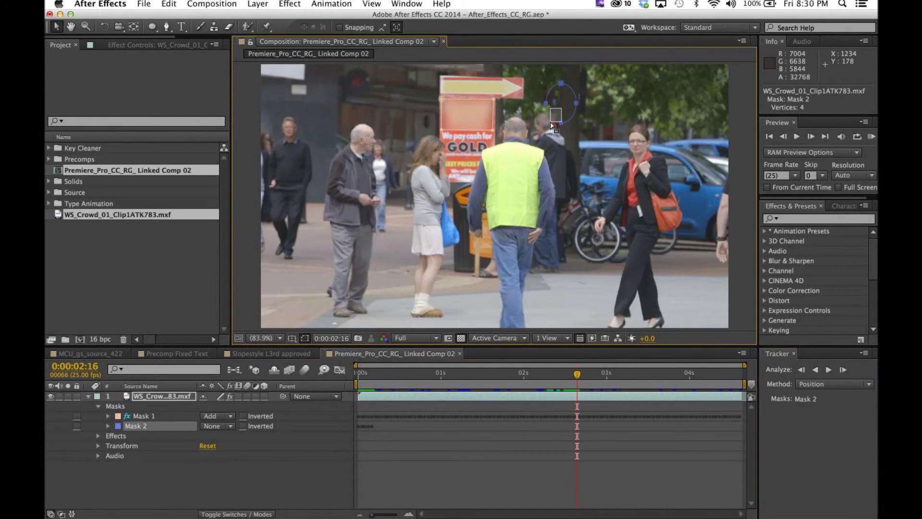
left_click(557, 108)
left_click(546, 120)
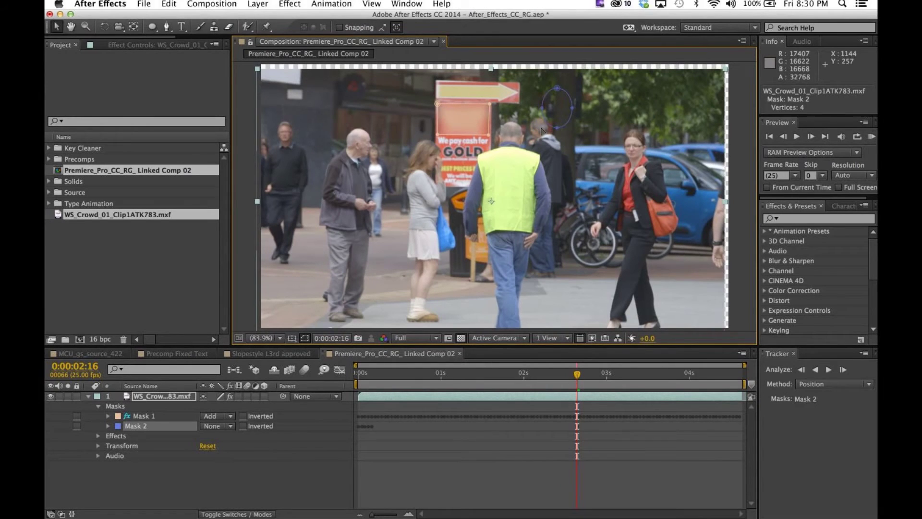
key("super+z")
key("super+z")
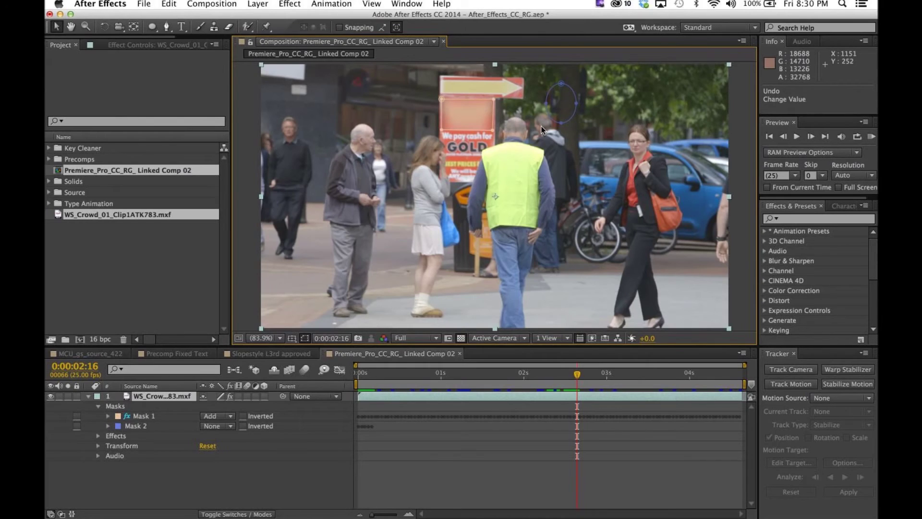
Step: Move the oval Mask 2 onto the yellow-vested man's head and track forward until he's blocked
left_click(552, 119)
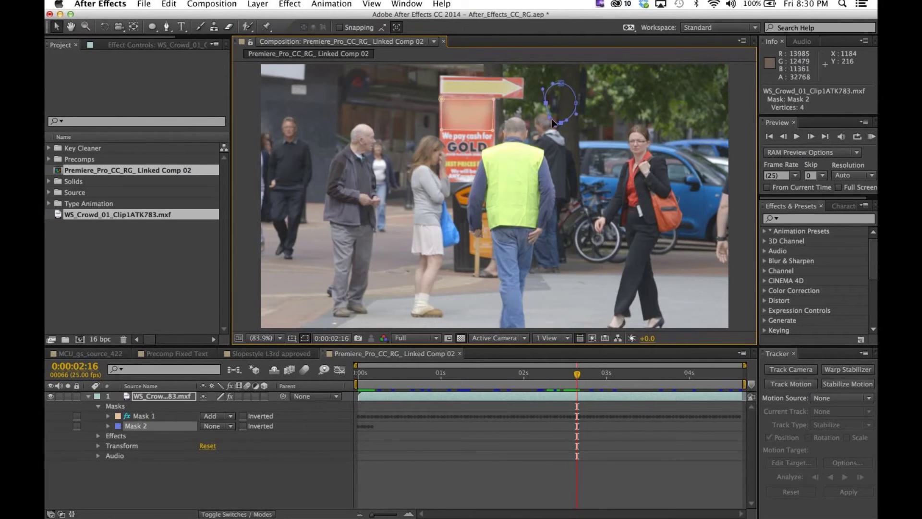
left_click_drag(552, 119, 517, 158)
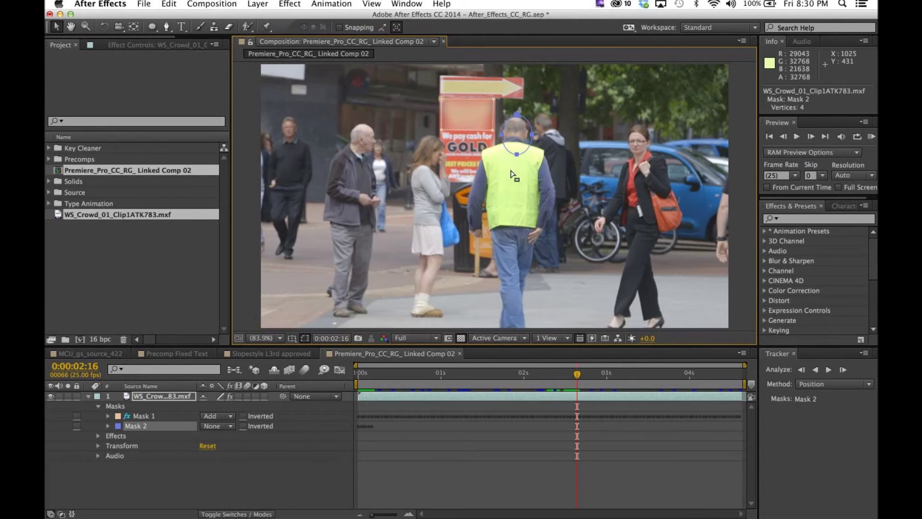
left_click(512, 174)
double_click(517, 147)
left_click(843, 371)
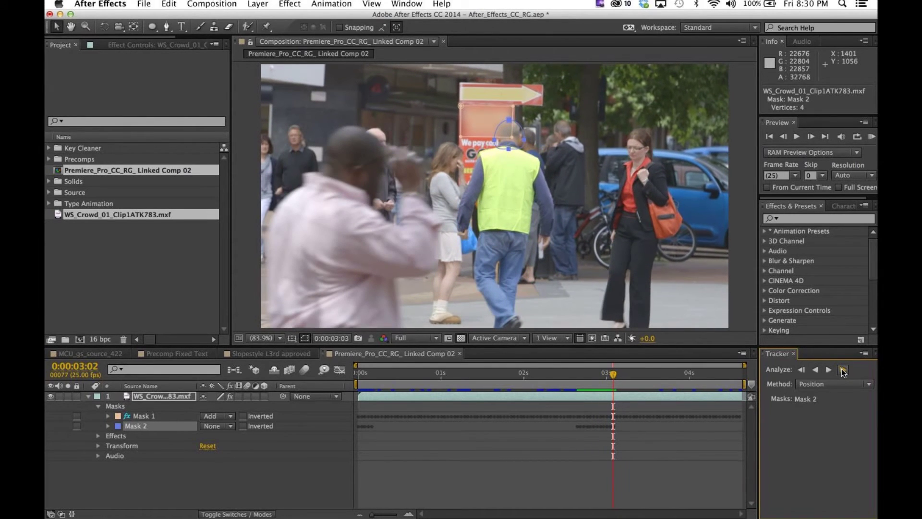
left_click(844, 370)
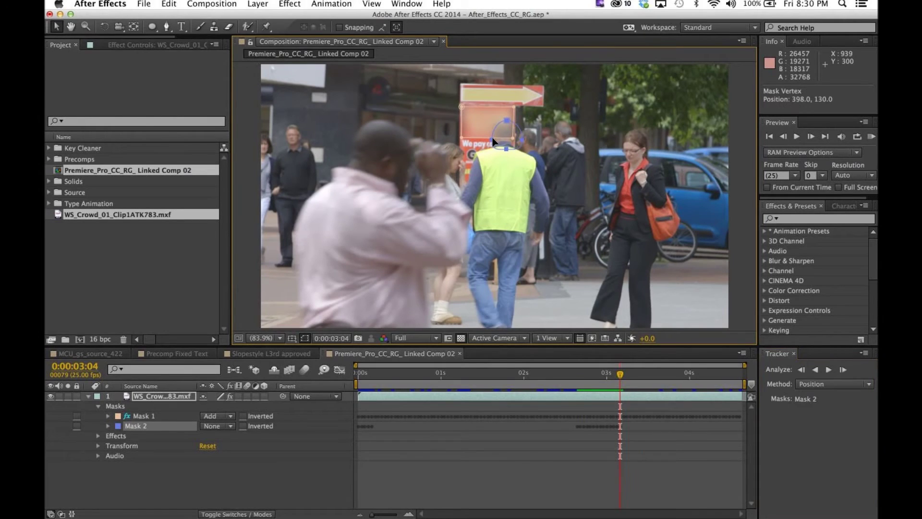
Step: Nudge the head mask's vertices slightly left and resume tracking it forward
left_click(518, 140)
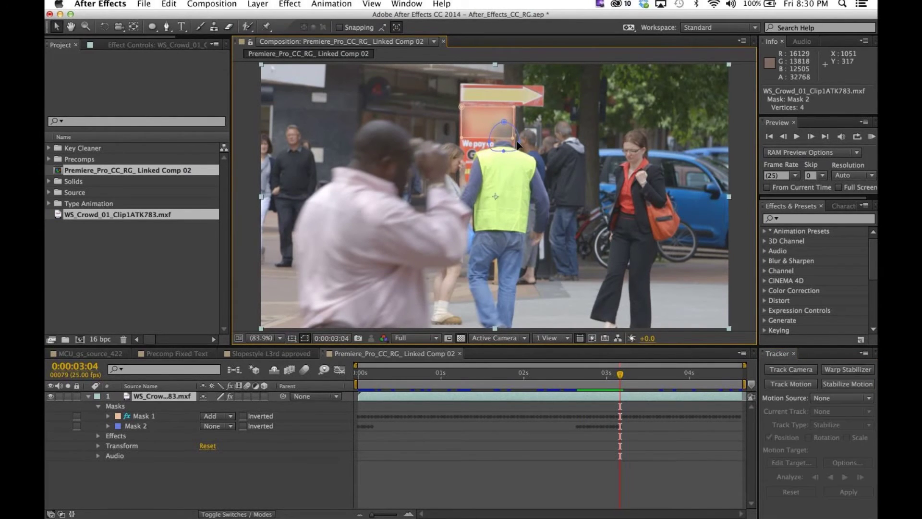
left_click(518, 143)
left_click_drag(517, 143, 518, 147)
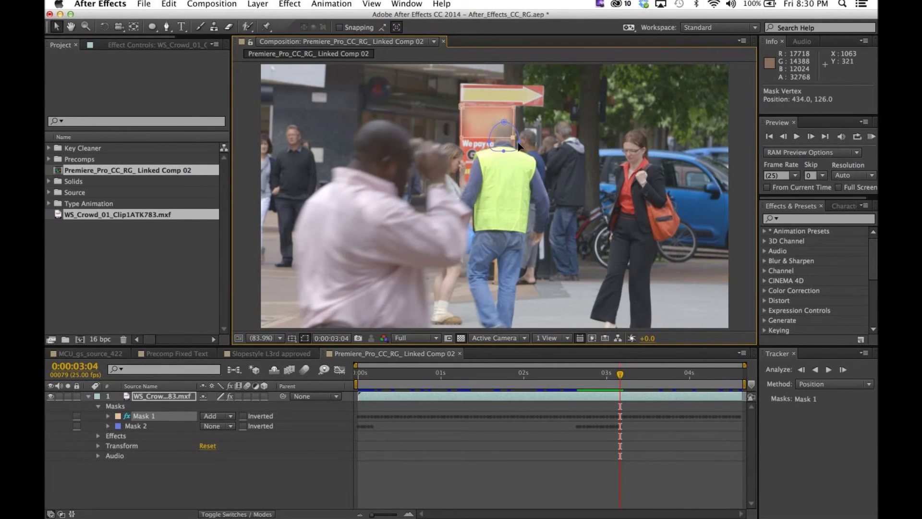
left_click(521, 147)
left_click_drag(520, 145, 517, 146)
left_click(843, 369)
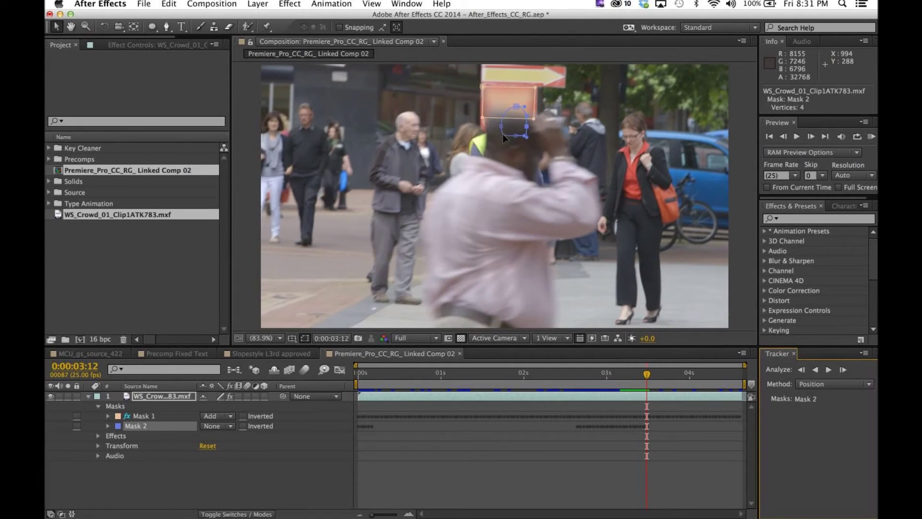
left_click(498, 157)
Step: Undo the last mask path change and step back a few frames to check the head tracking
left_click(499, 153)
left_click(501, 143)
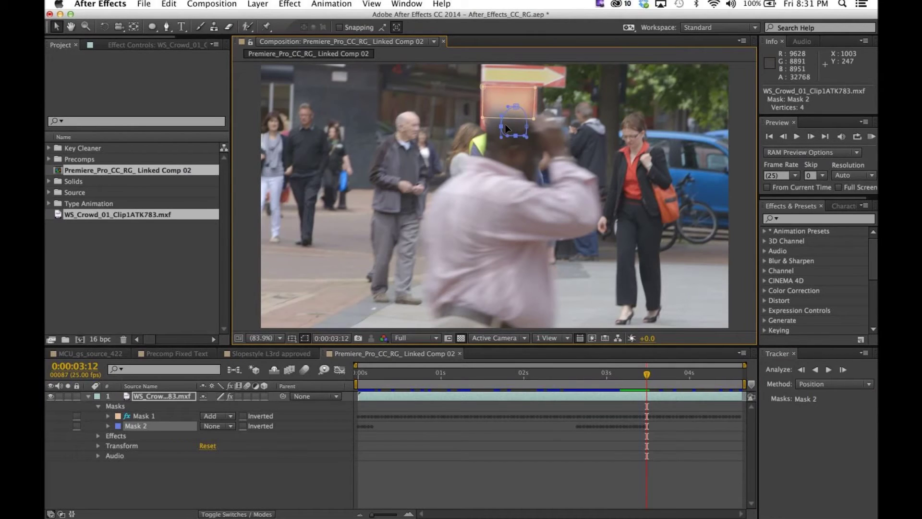
left_click(506, 118)
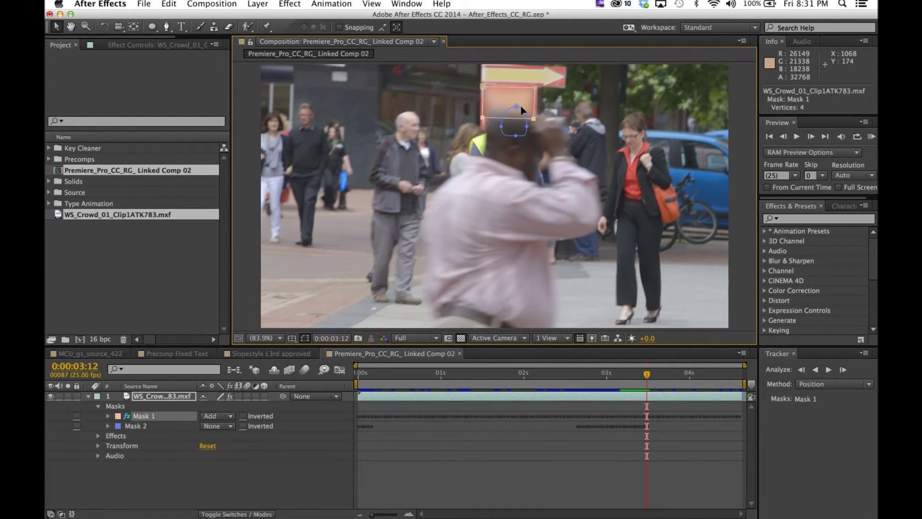
key("super+z")
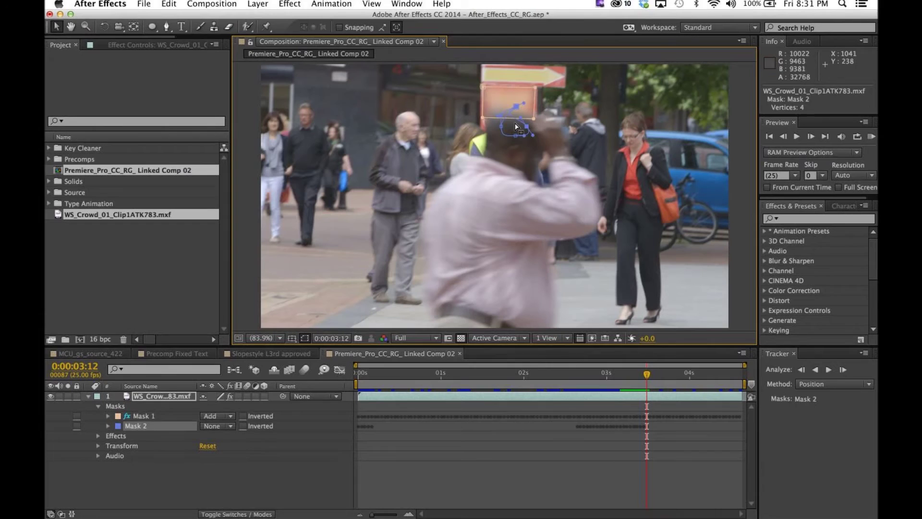
left_click_drag(647, 374, 618, 376)
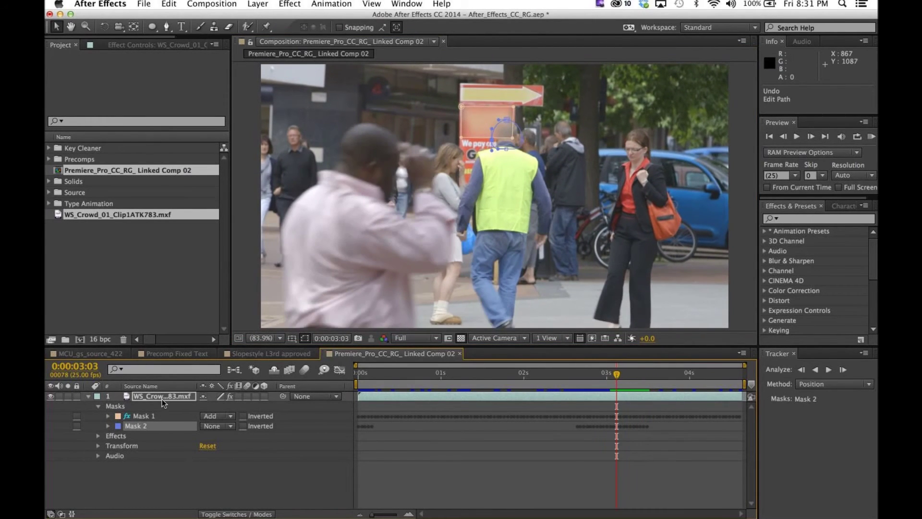
Step: Apply Fast Blur to the crowd layer and expand its settings and compositing options
left_click(157, 398)
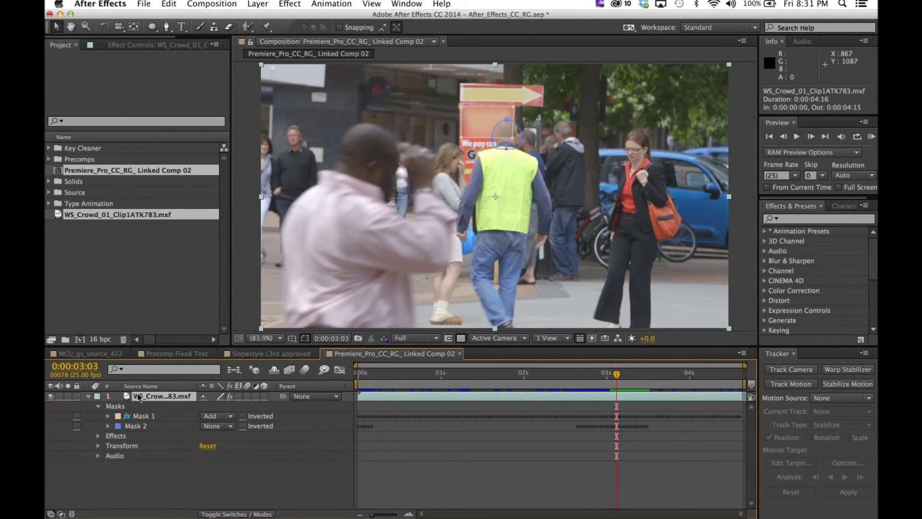
key("super+alt+shift+e")
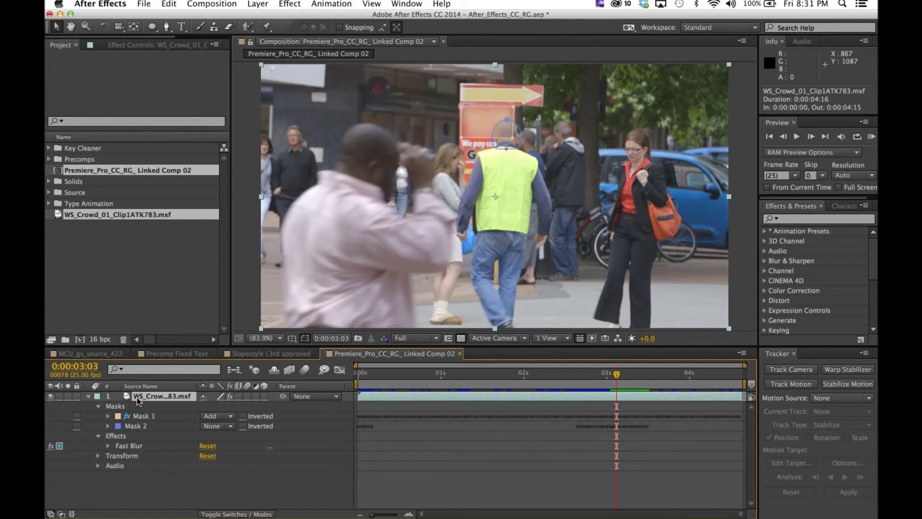
left_click(108, 446)
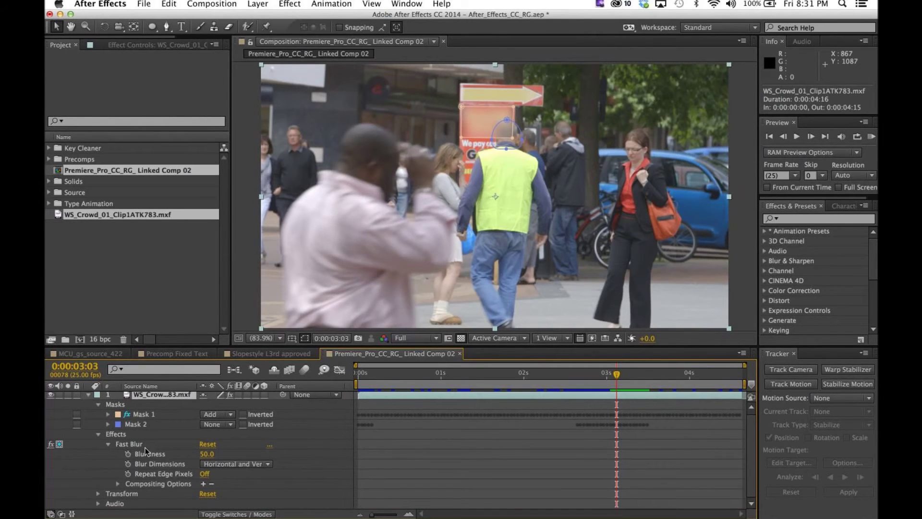
left_click(203, 484)
key("grave")
Step: Add Mask 2 as a second mask reference, set Mask 2 to Subtract, and review the blur
left_click(148, 192)
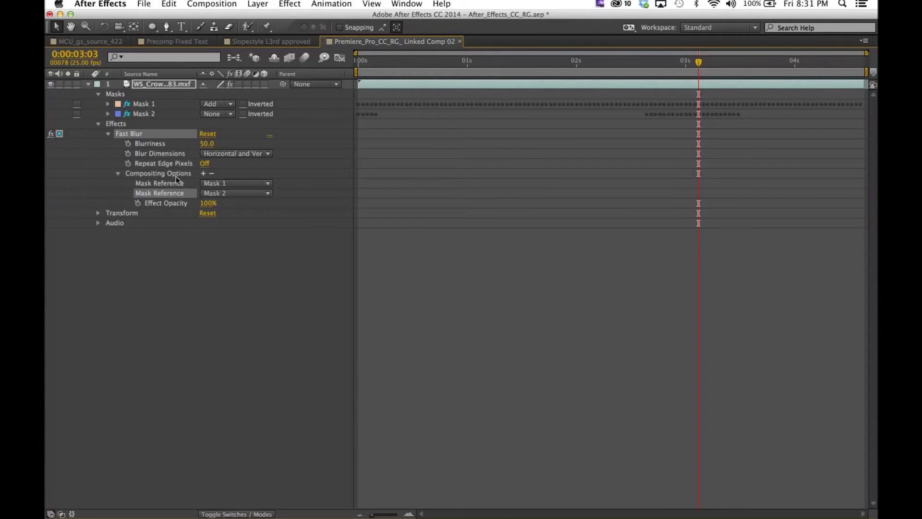
left_click(215, 117)
left_click(230, 145)
key("grave")
left_click(695, 378)
left_click_drag(695, 378, 640, 383)
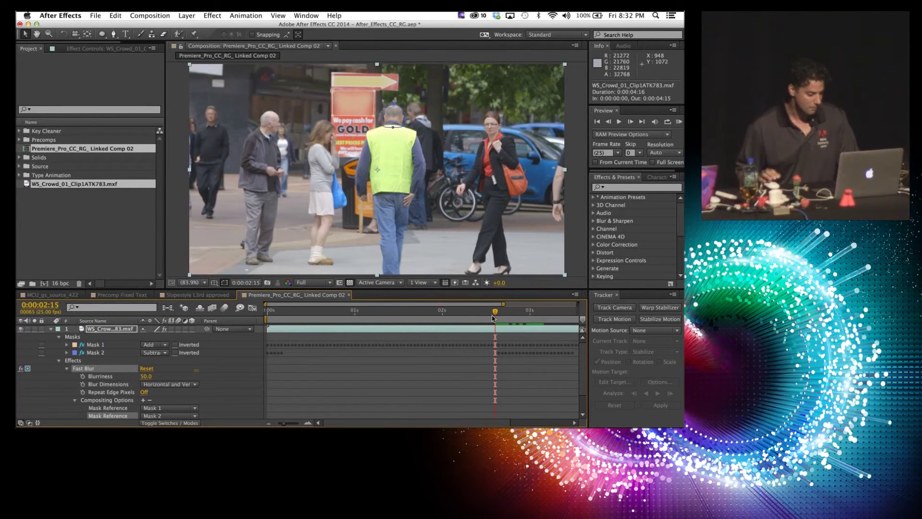
key("super+Tab")
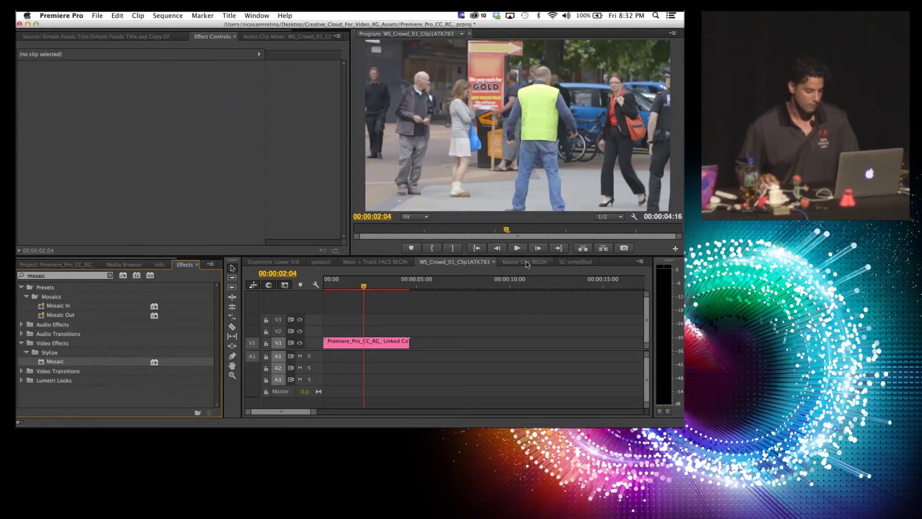
Step: On the Master Clip BEGIN sequence, select the short V2 mustangs clip and open mustangs_Cam_9564_FlashCine4.cine as a source
left_click(526, 261)
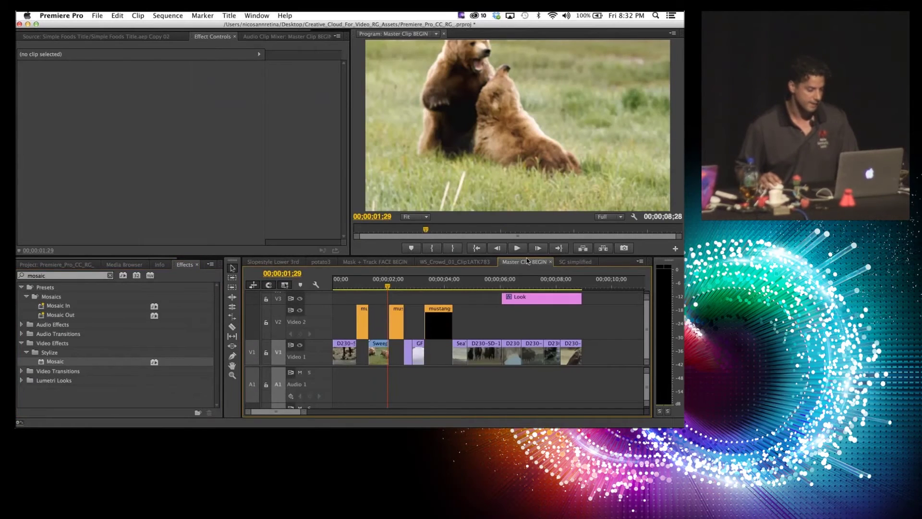
left_click(399, 286)
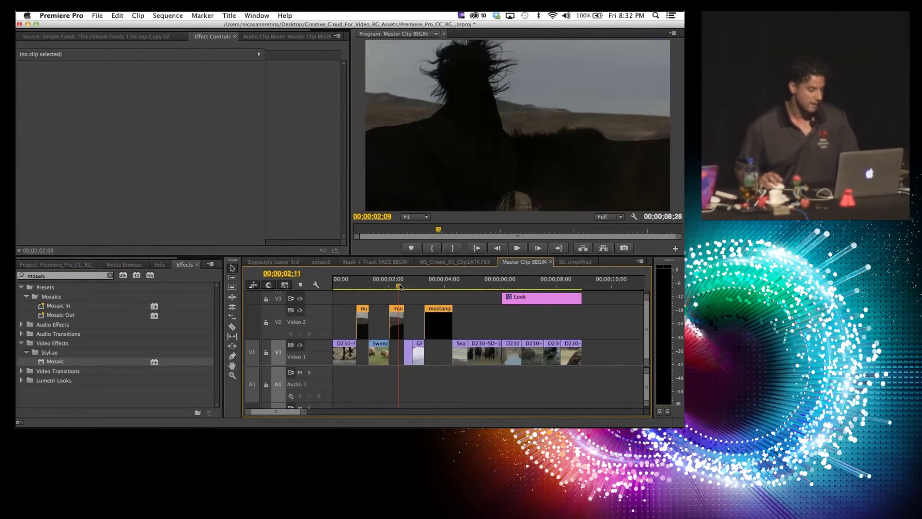
left_click(364, 287)
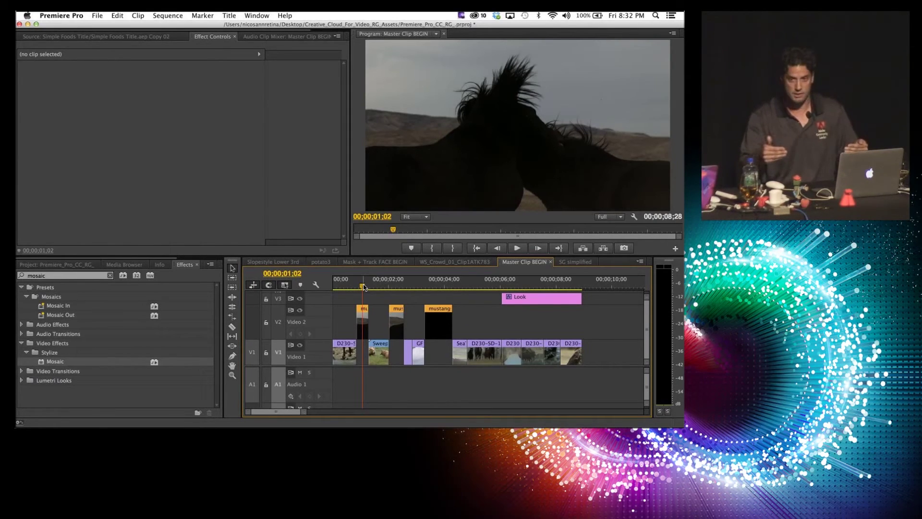
left_click(364, 322)
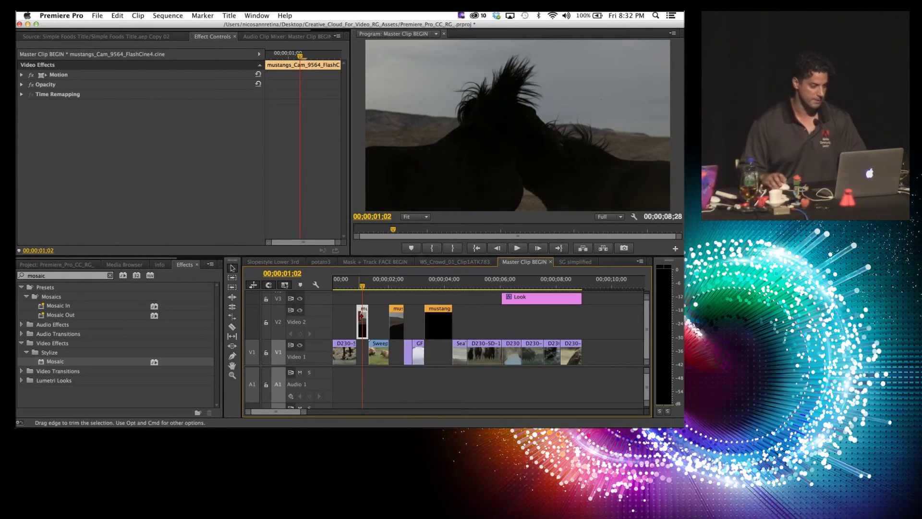
double_click(362, 316)
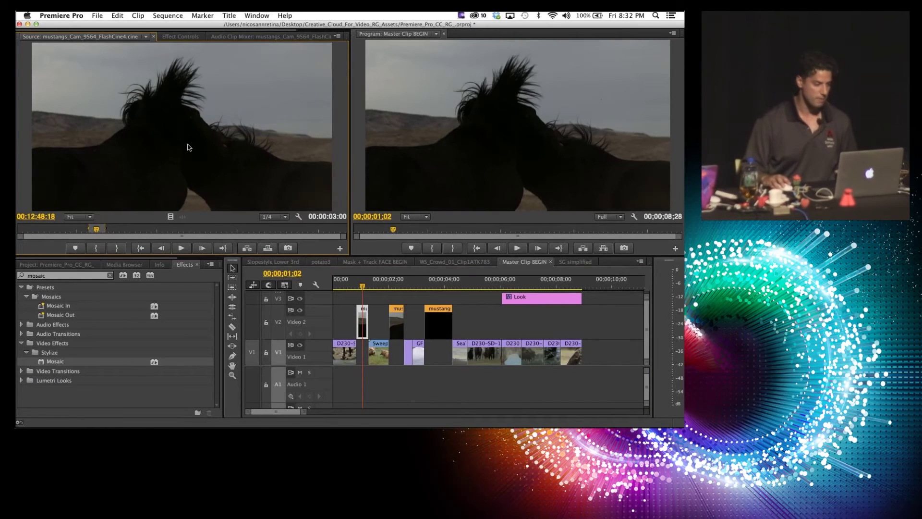
Step: Search Effects for 'brigh' and apply Brightness & Contrast to the mustangs master clip
left_click(181, 36)
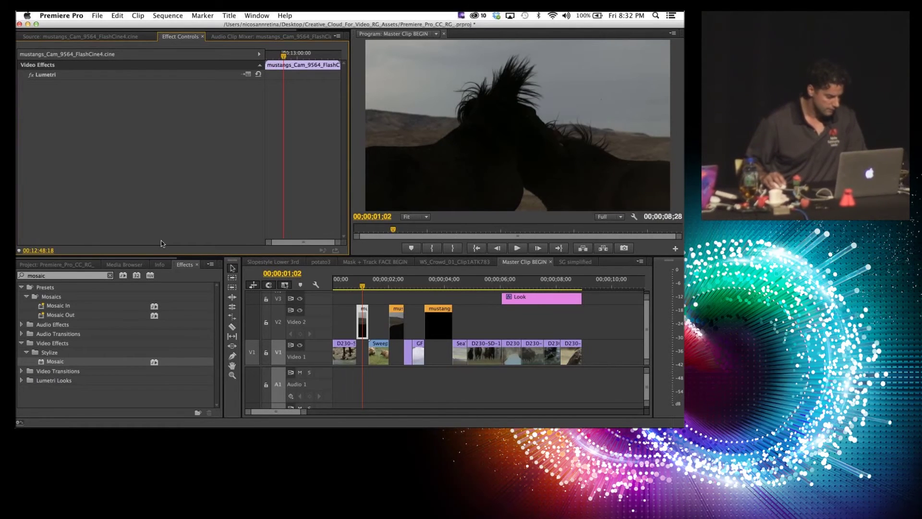
left_click(110, 275)
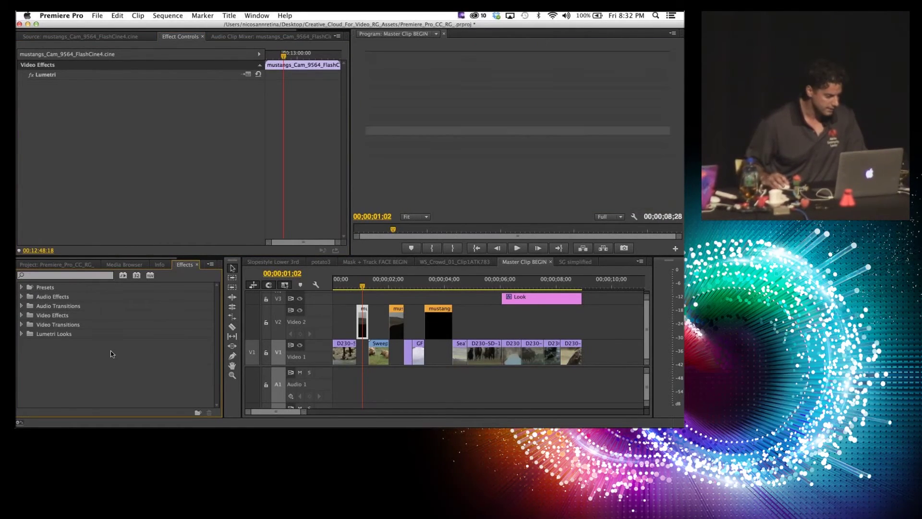
key("grave")
left_click(54, 45)
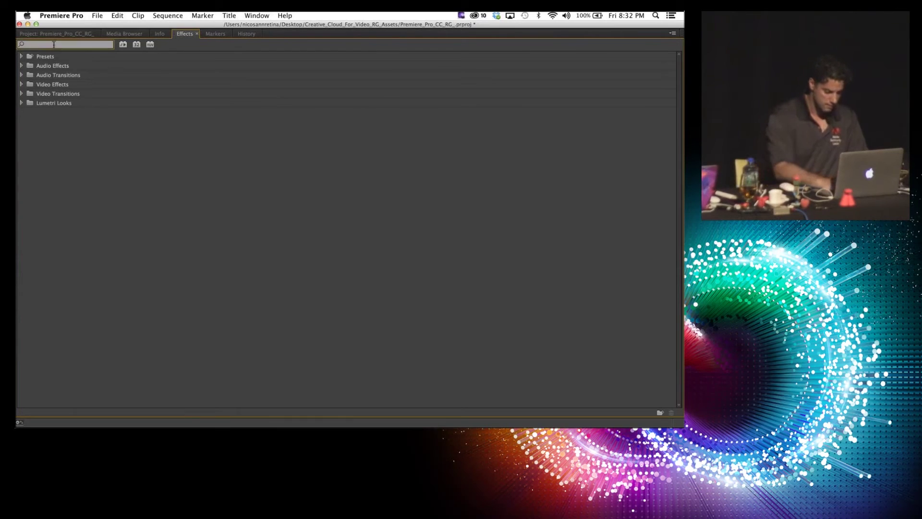
type("bright")
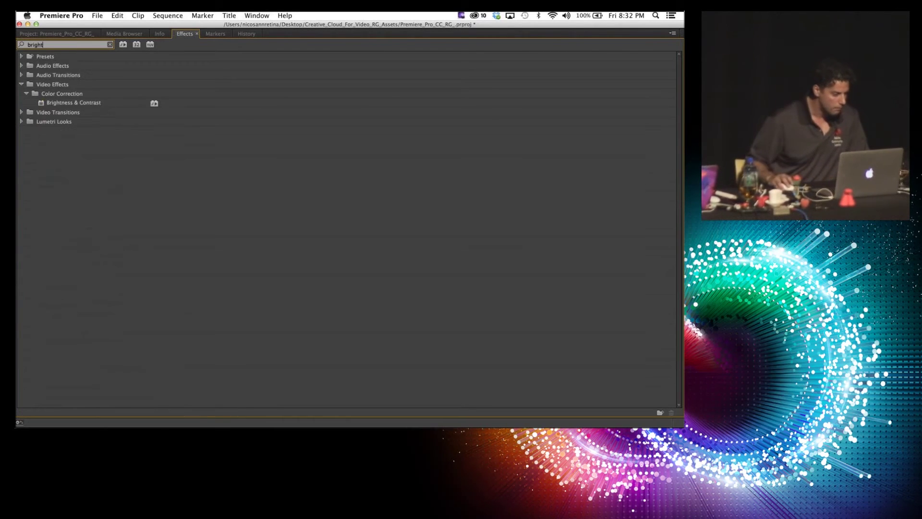
left_click(59, 104)
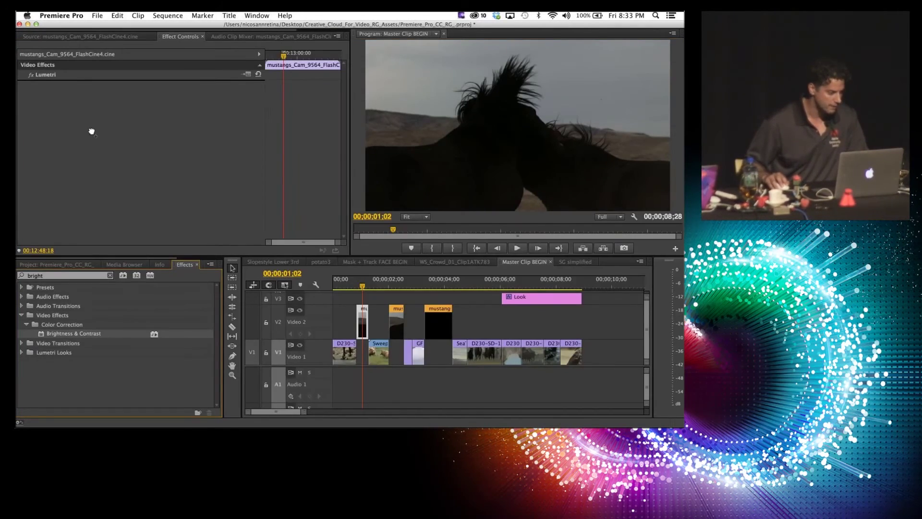
left_click_drag(92, 131, 91, 132)
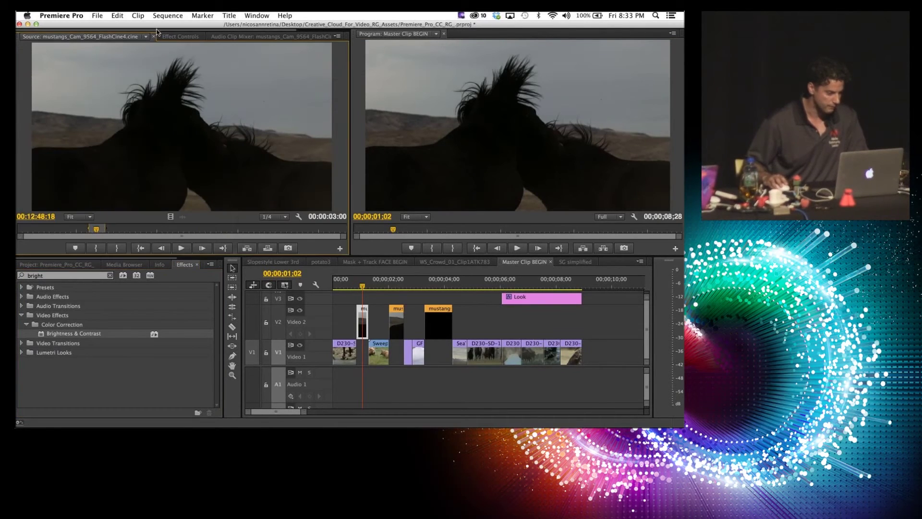
Step: Raise Brightness to 97.0 and check the lighter horse shot at 00;00;03;24
left_click(189, 37)
left_click_drag(143, 96, 151, 95)
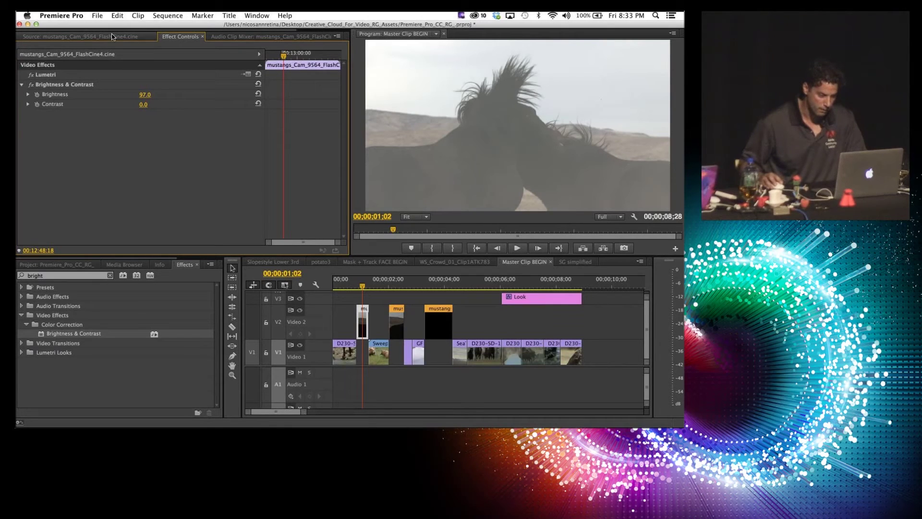
left_click(113, 37)
left_click(438, 283)
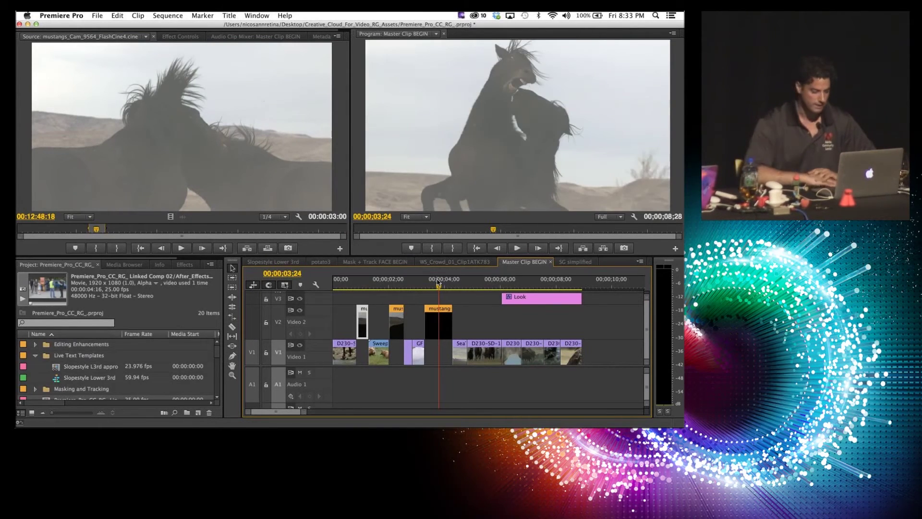
Step: Move the playhead back to 00;00;01;02 and switch to the SG simplified sequence
left_click_drag(398, 277, 363, 287)
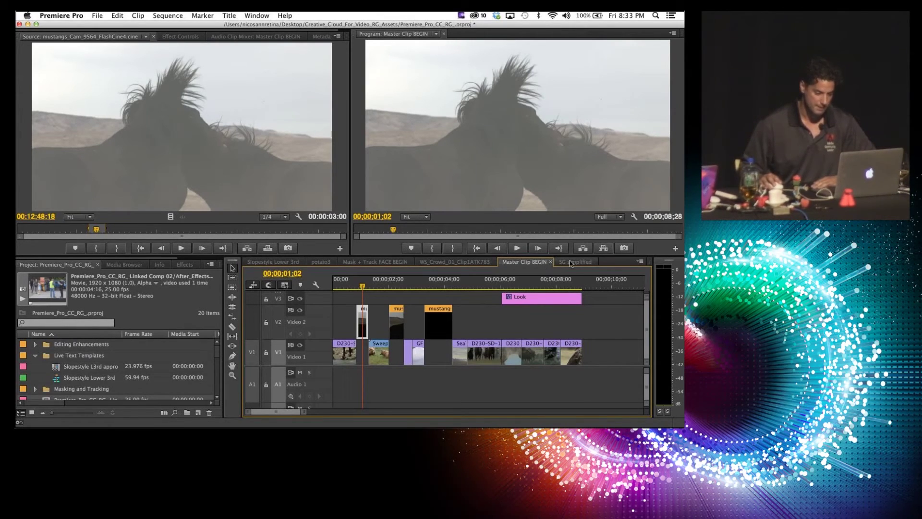
left_click(570, 263)
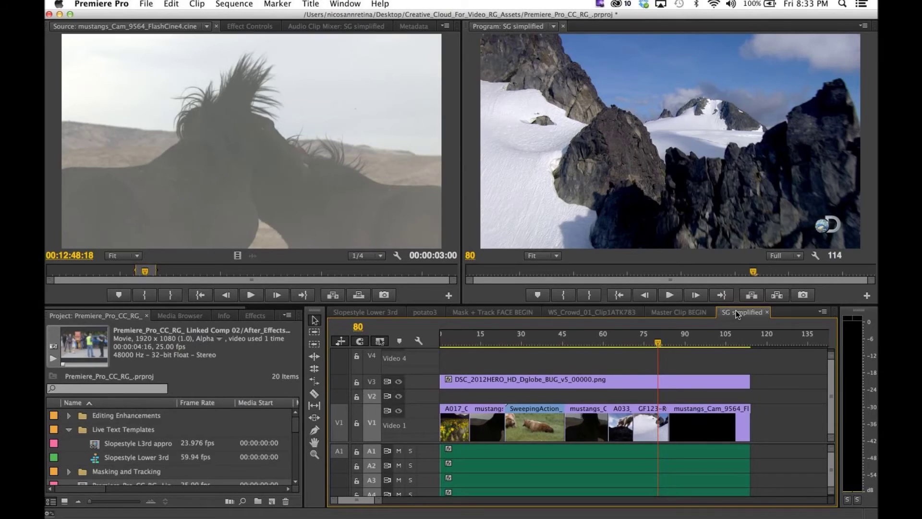
left_click(607, 338)
left_click_drag(607, 339, 619, 340)
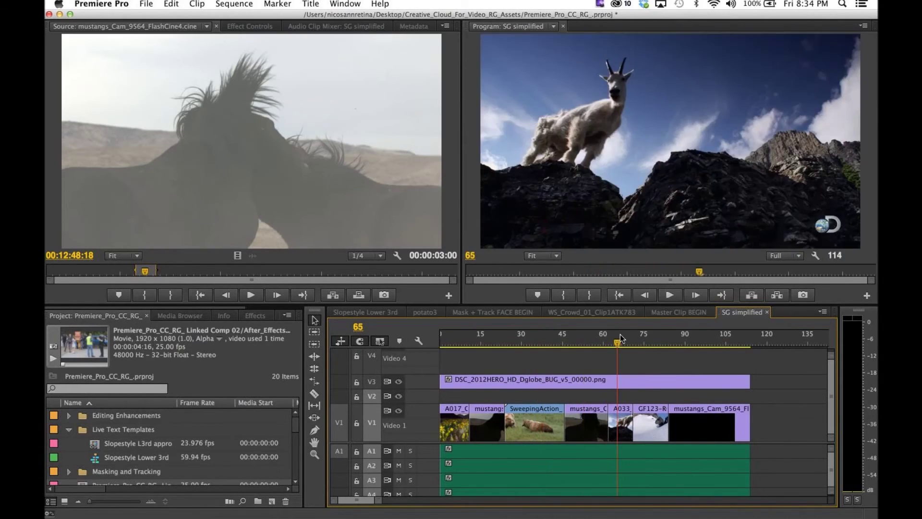
left_click(618, 422)
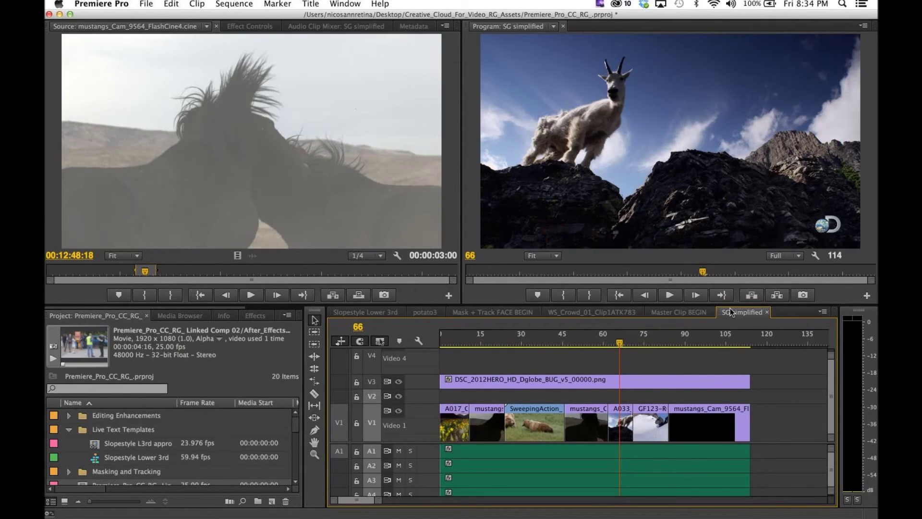
Step: Send the SG simplified sequence via File > Direct Link to Adobe SpeedGrade, saving the project first
left_click(146, 5)
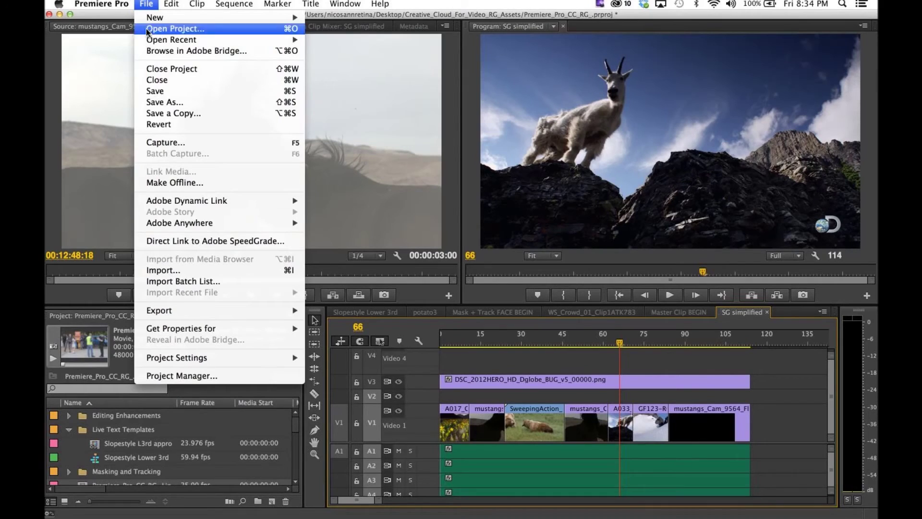
left_click(237, 241)
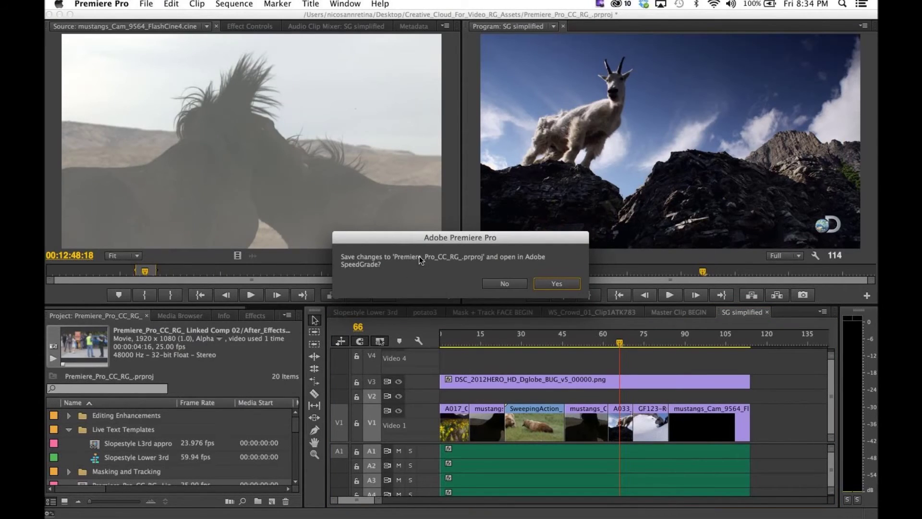
left_click(565, 284)
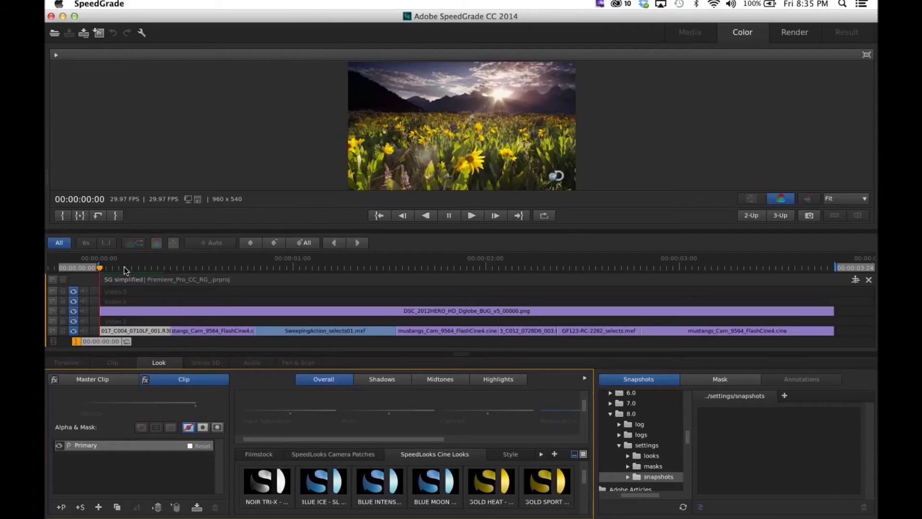
left_click(110, 268)
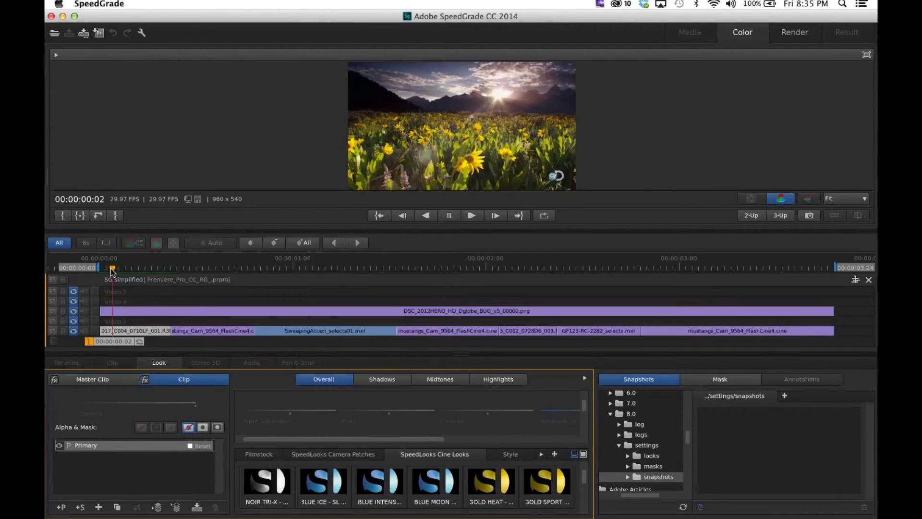
left_click(539, 281)
key("space")
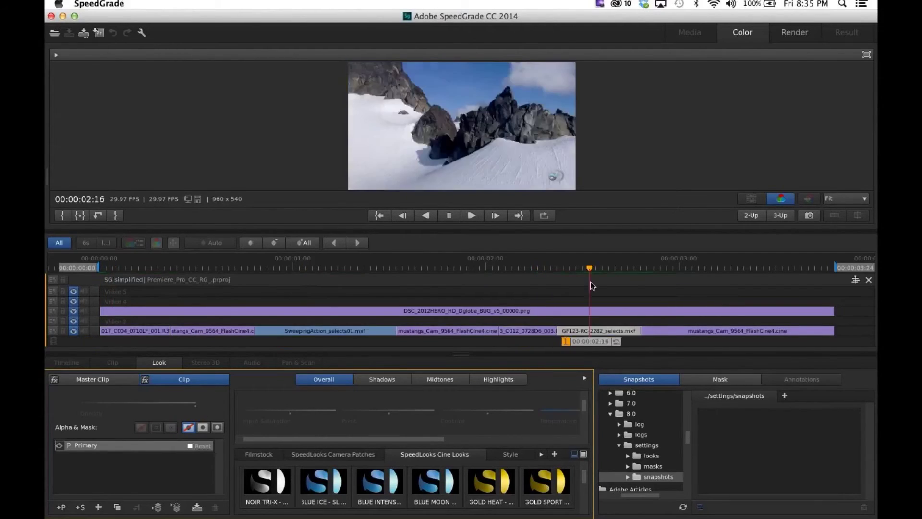
left_click(719, 291)
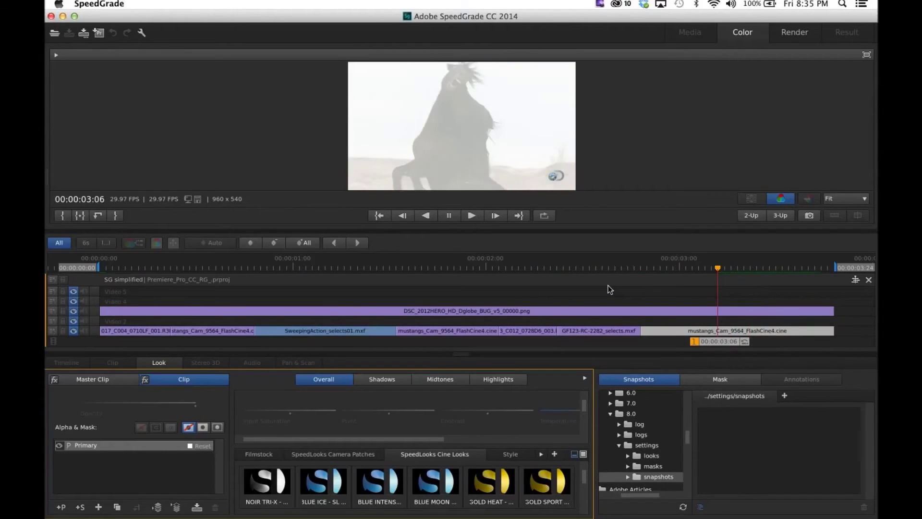
left_click(581, 286)
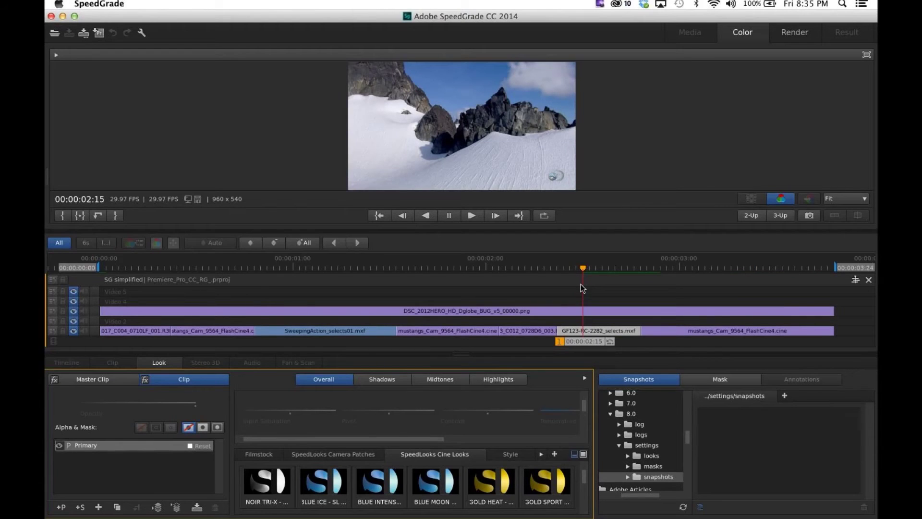
left_click(260, 274)
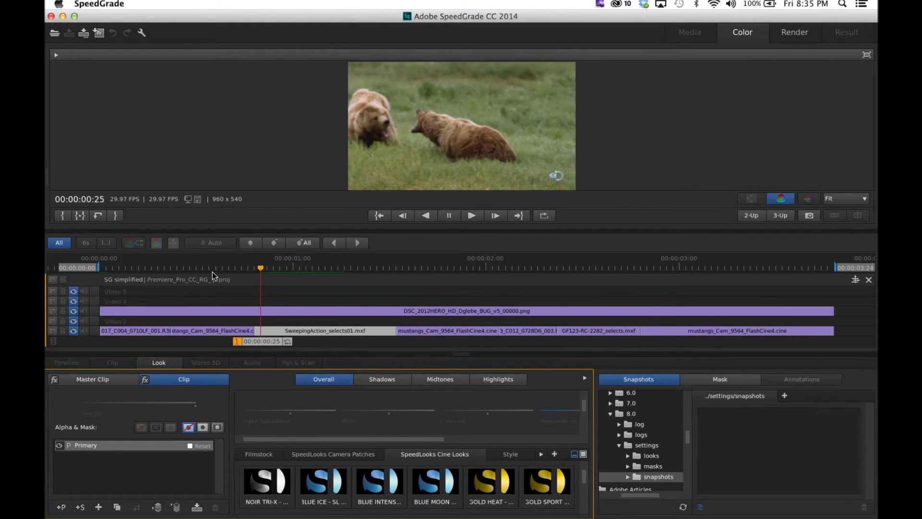
left_click(132, 277)
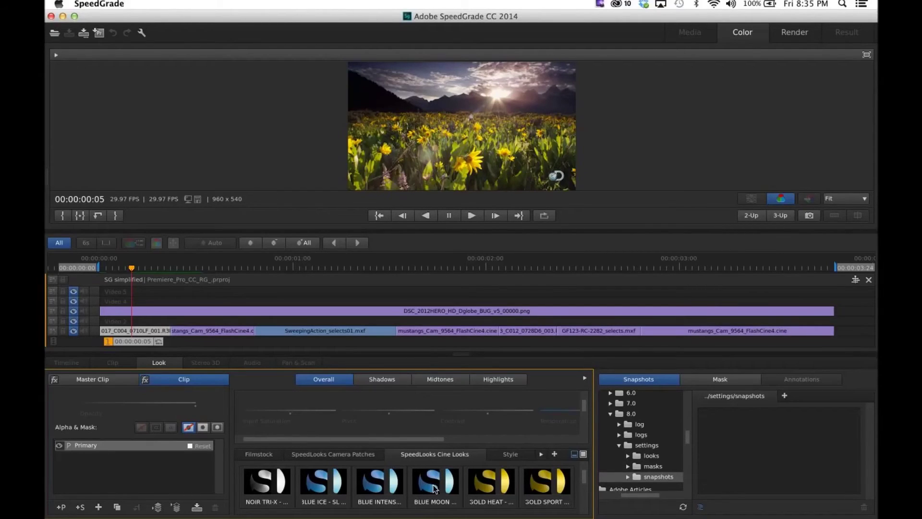
left_click_drag(431, 486, 432, 486)
Step: Apply the BLUE MOON look to the flower-field clip and GOLD HEAT to the horse master clip
double_click(433, 486)
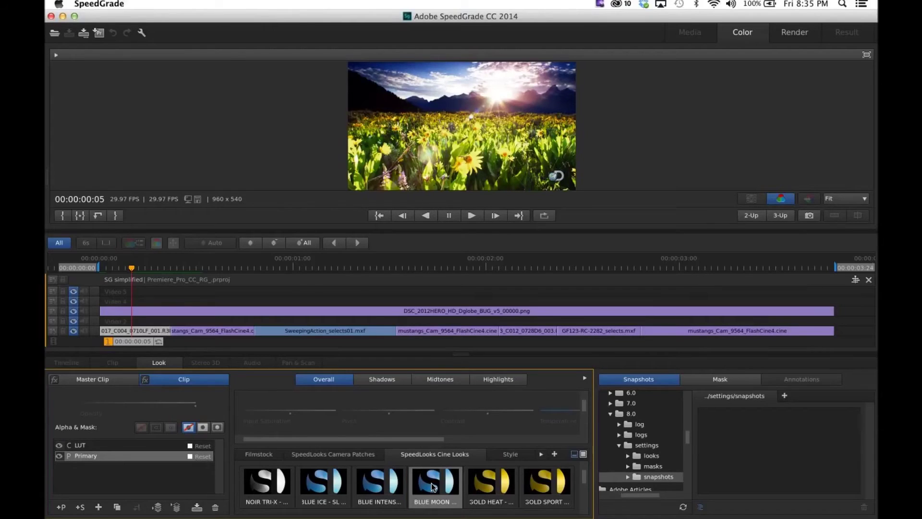
left_click_drag(140, 277, 216, 269)
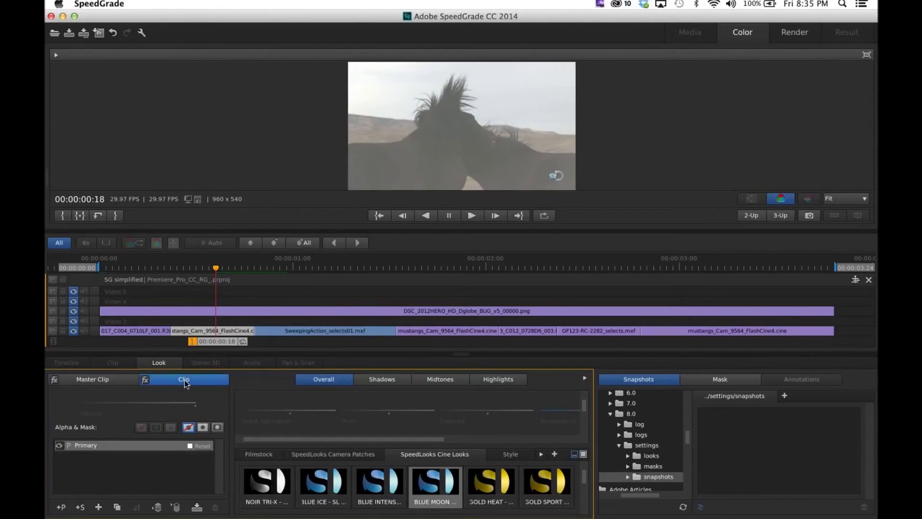
left_click(112, 380)
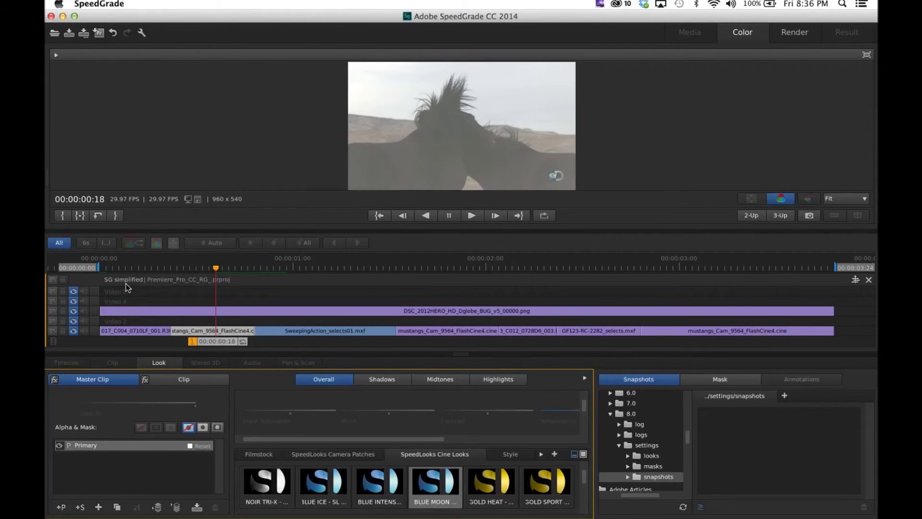
double_click(491, 482)
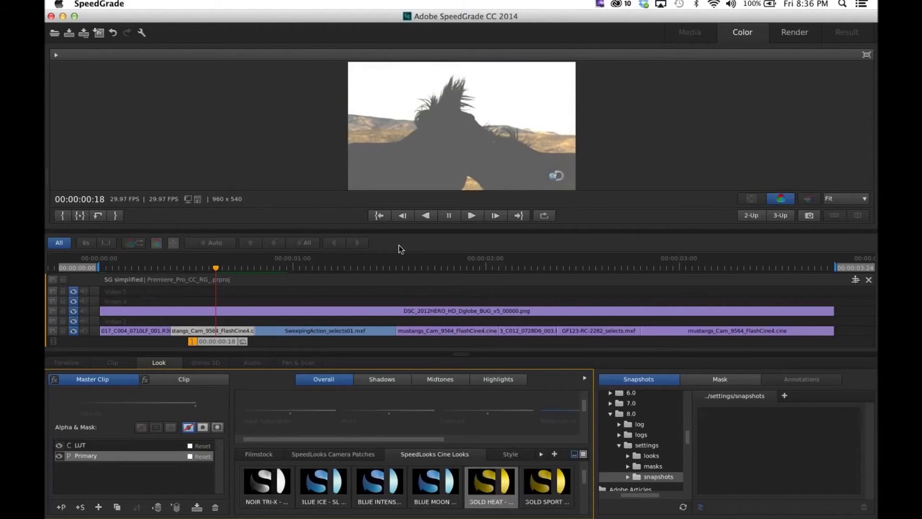
Step: Check the looks at 00:00:01:25, the mountain goat and snowy peaks, ending on 00:00:01:26
left_click(454, 268)
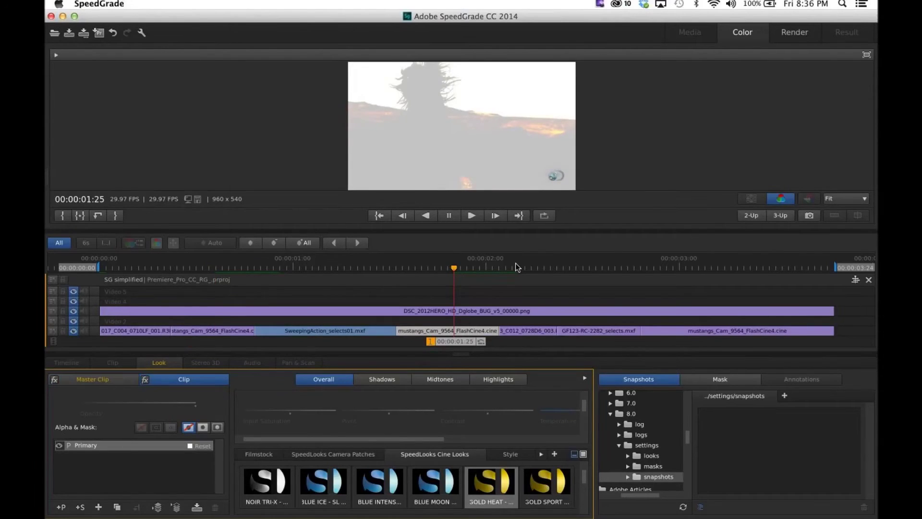
left_click(544, 267)
left_click(609, 268)
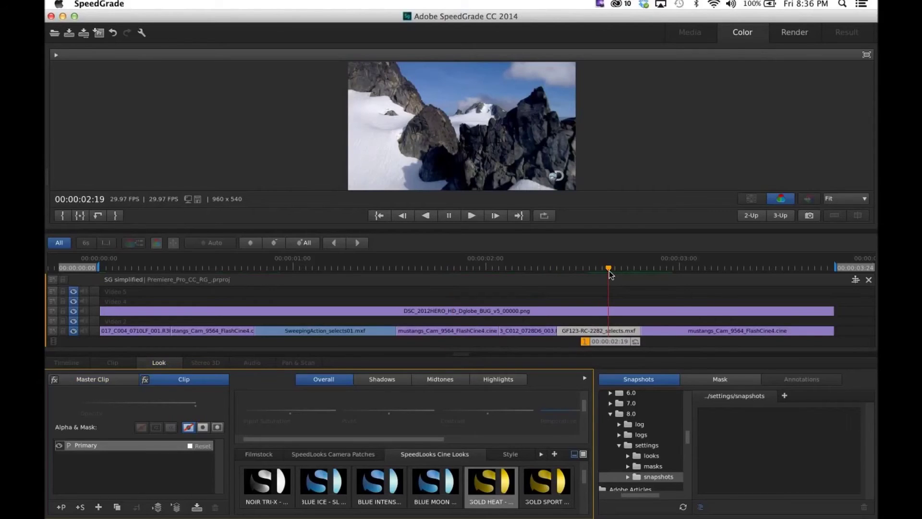
left_click(461, 268)
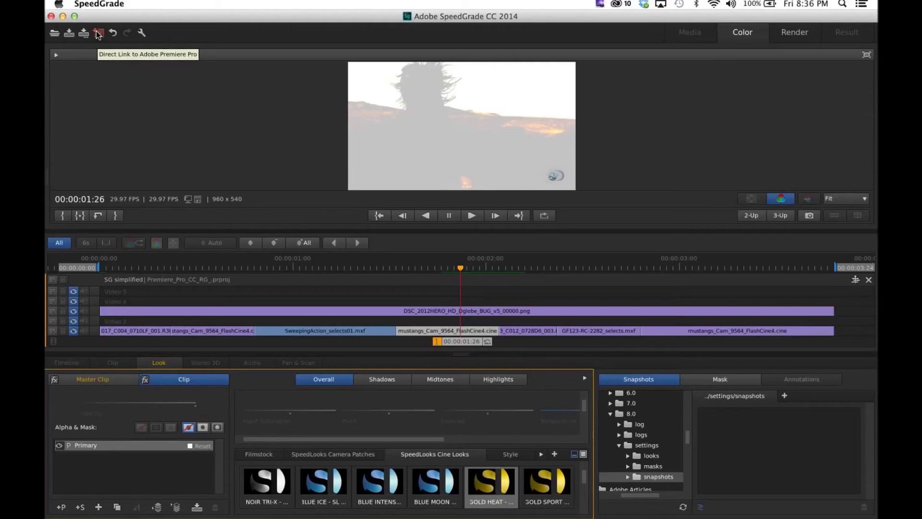
Step: Save the SpeedGrade grade and send the sequence back to Premiere Pro via Direct Link
left_click(98, 33)
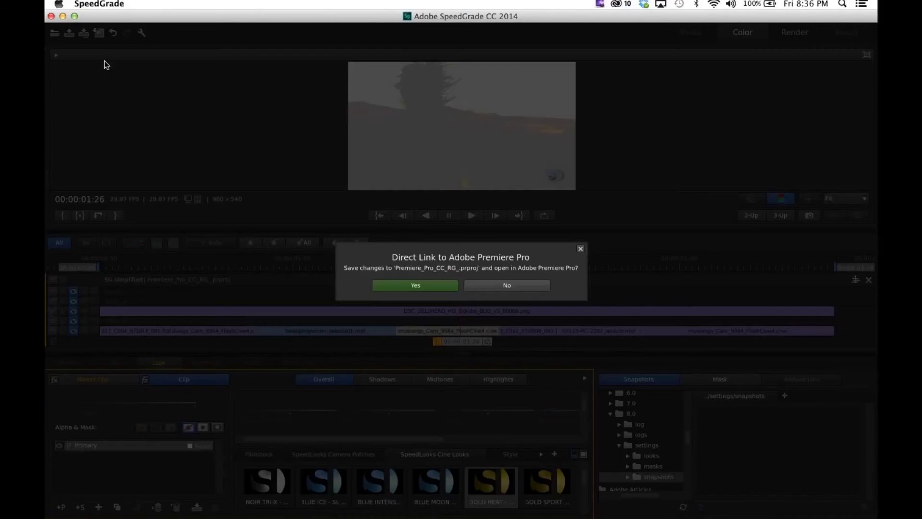
left_click(423, 287)
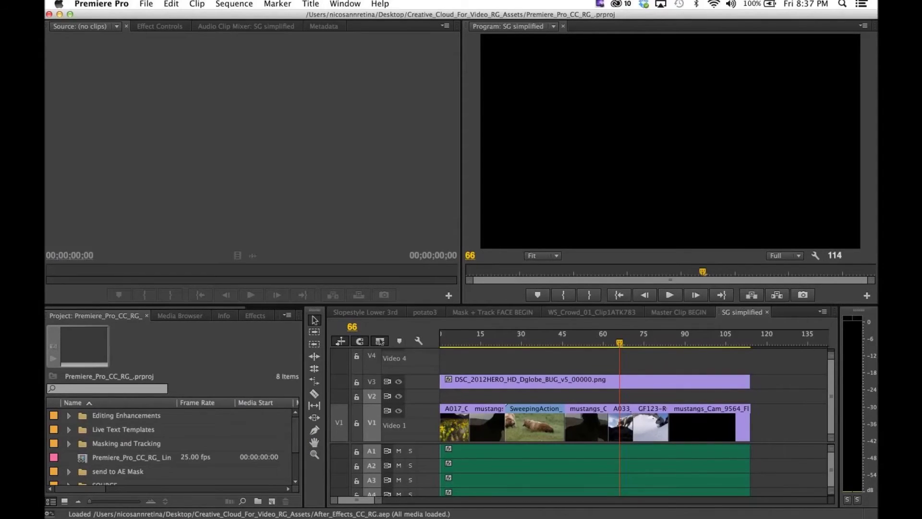
Step: Switch from Premiere Pro over to Adobe Prelude with the Prelude_CC_RG project
left_click(305, 509)
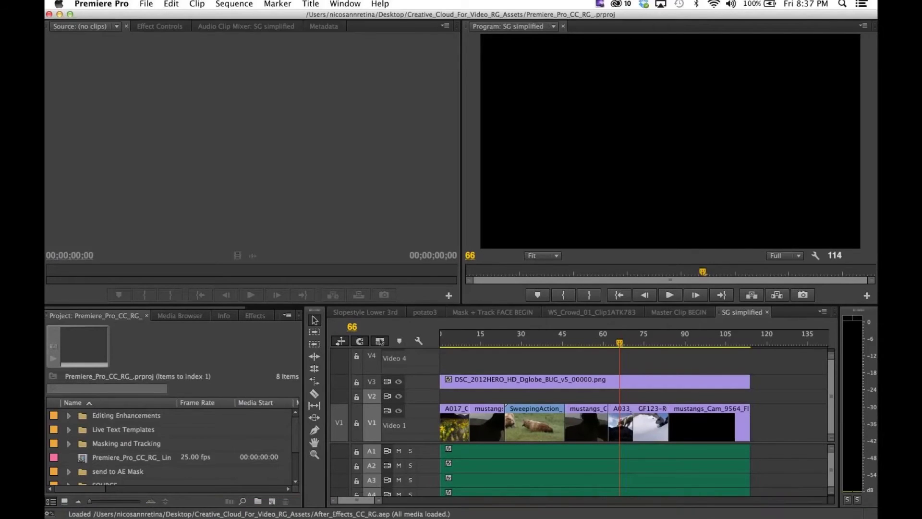
key("super+Tab")
key("super+Tab")
key("super+Tab")
key("super+Tab")
key("super+Tab")
key("super+Tab")
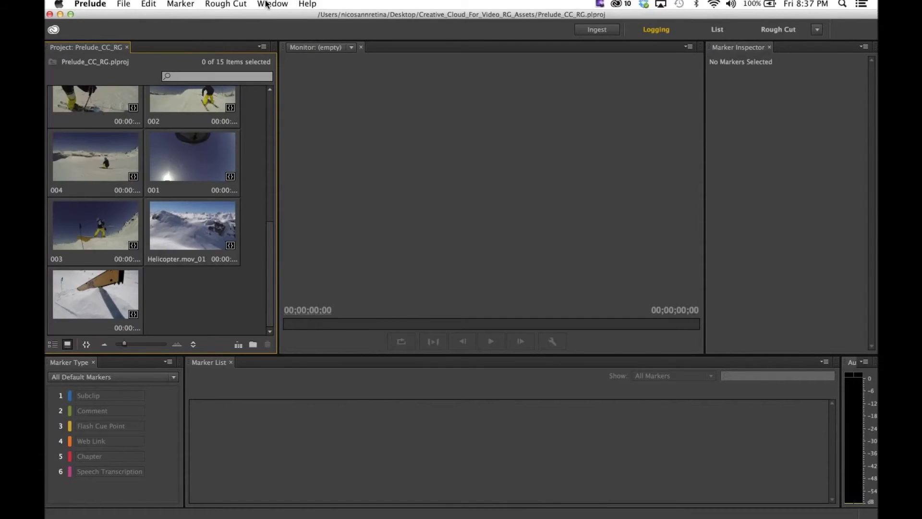
Step: Show the Tag panel from the Window menu and move it lower and left
left_click(264, 4)
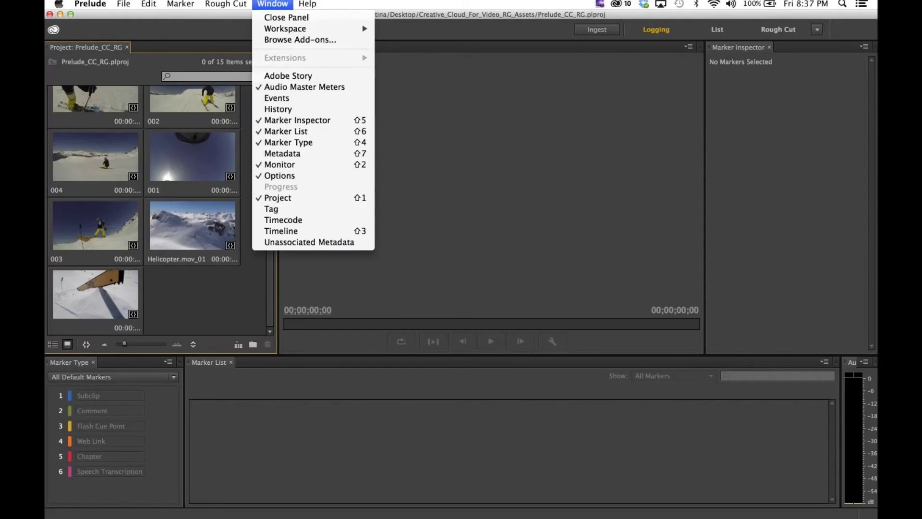
left_click(286, 211)
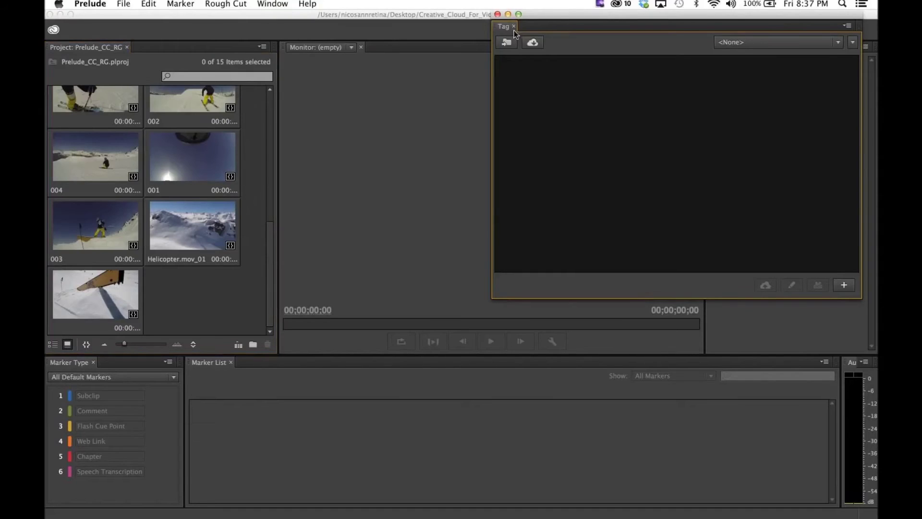
left_click_drag(563, 20, 473, 46)
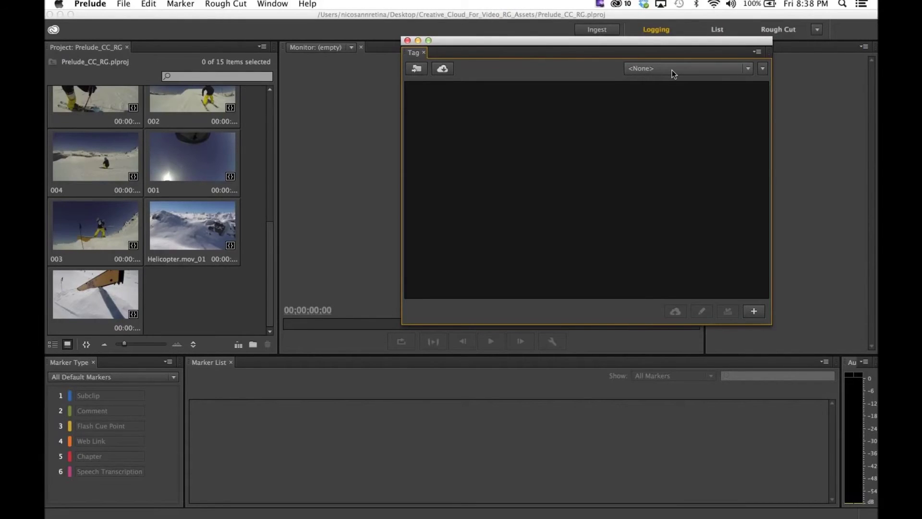
Step: Create a new tag template named 'Accept Reject' and reposition its editor
left_click(673, 70)
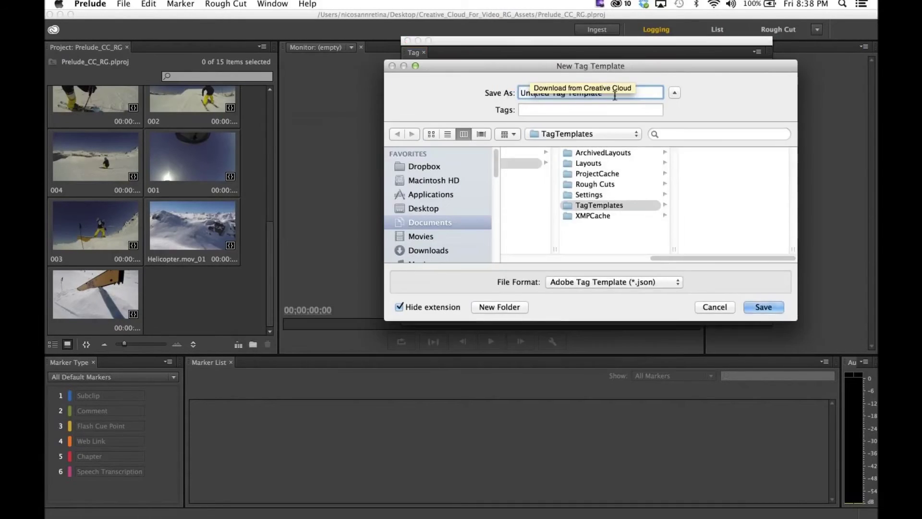
type("A")
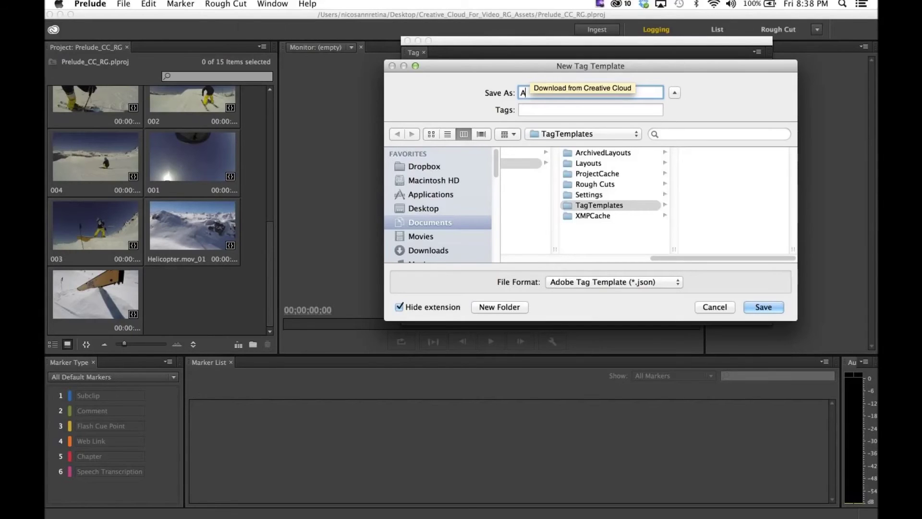
type("cce")
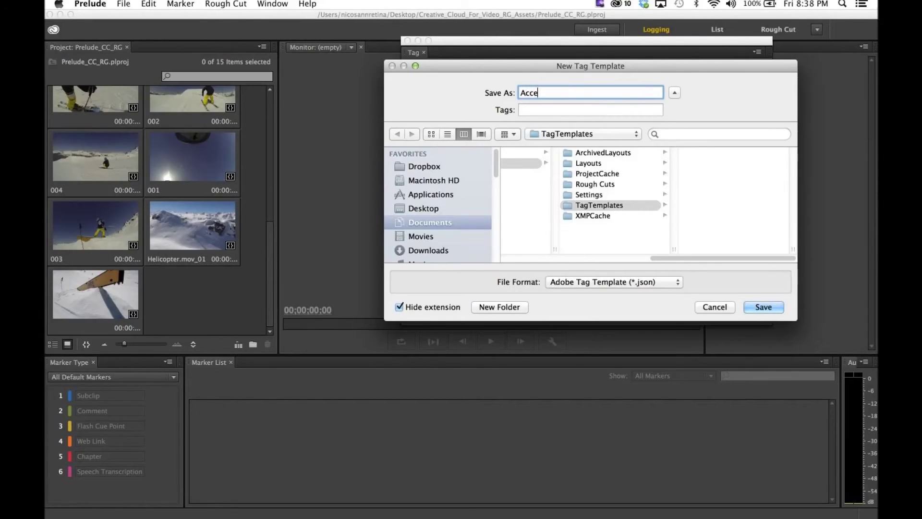
type("pt Reject")
key("Return")
left_click_drag(512, 81, 550, 73)
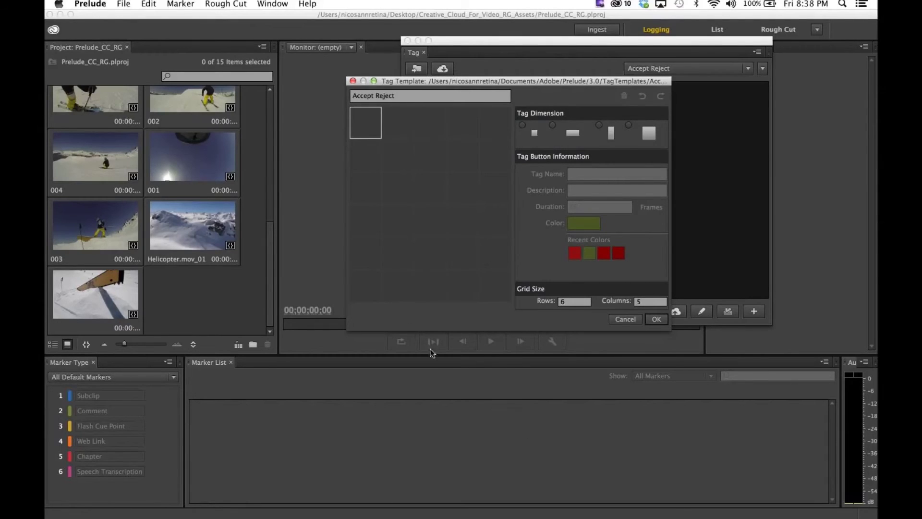
Step: Set the template's tag grid to 1 row by 2 columns
left_click(578, 301)
type("2")
key("Tab")
key("Tab")
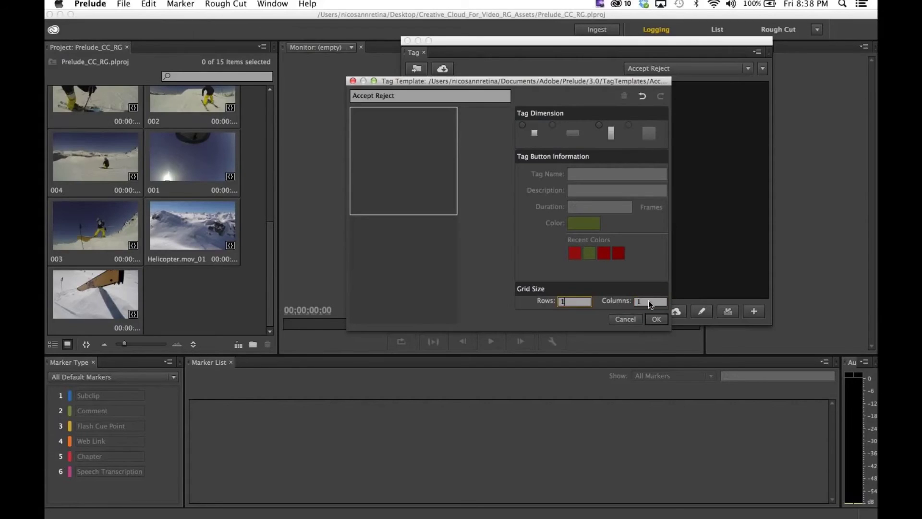
left_click(649, 301)
type("2")
Step: Make the first cell a small-square tag named Accept
left_click(407, 158)
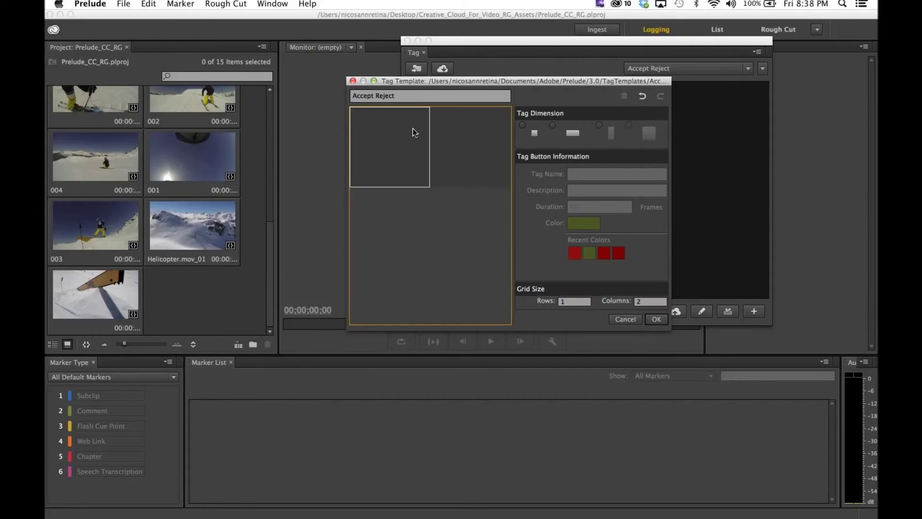
left_click(522, 126)
left_click(587, 174)
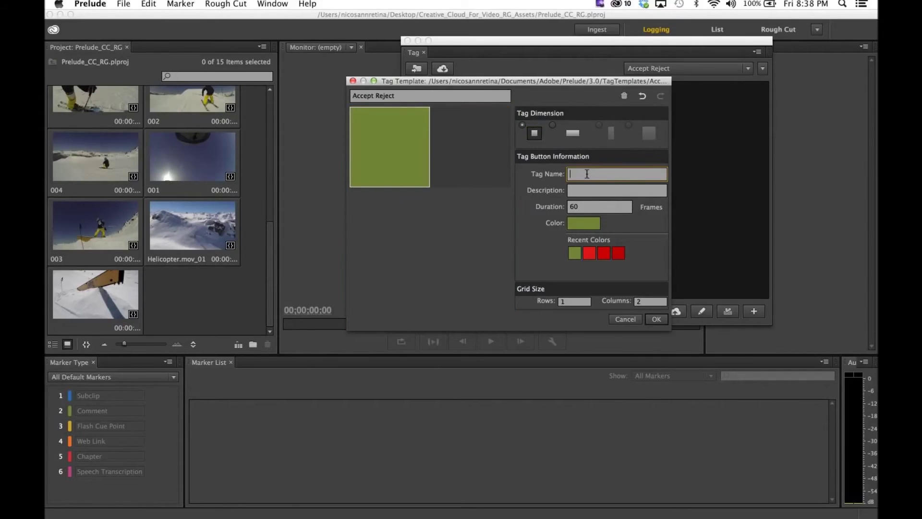
type("Accept")
Step: Add a blue small-square Reject tag, check the Accept tag, and save the template
left_click(494, 143)
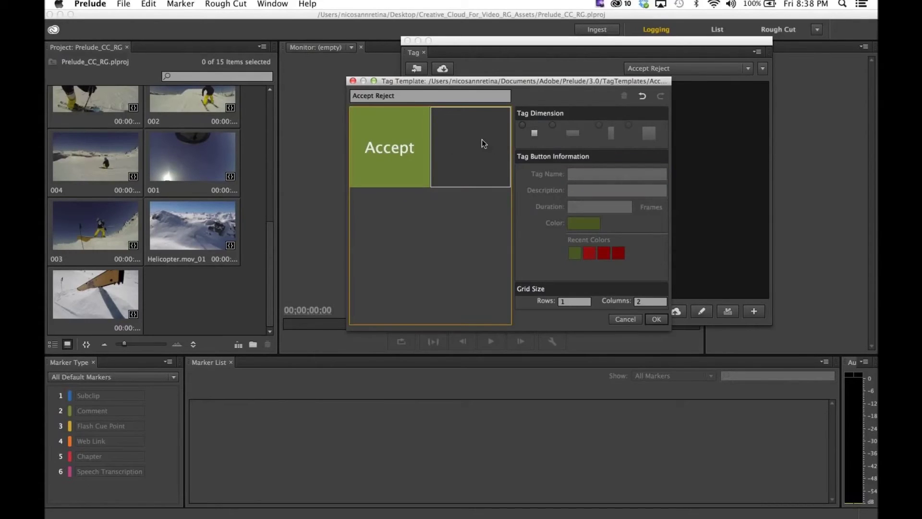
left_click(528, 130)
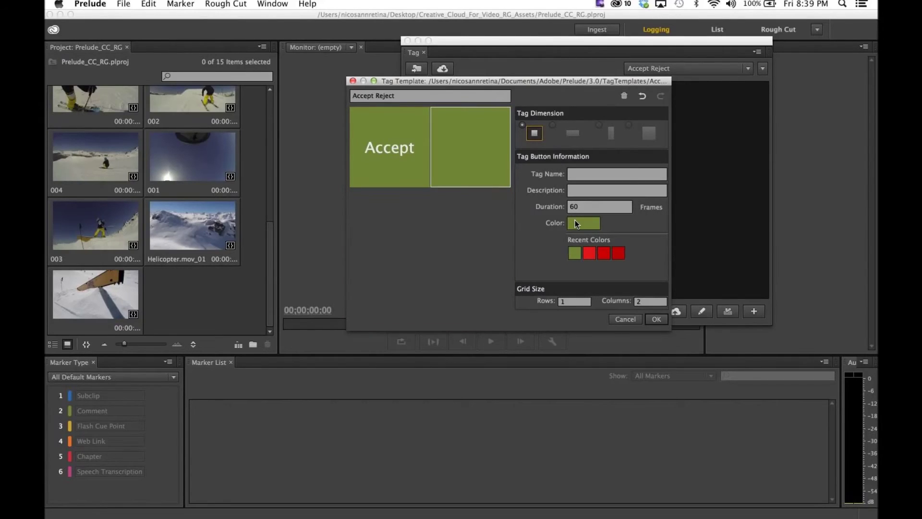
left_click(575, 220)
left_click_drag(490, 153, 489, 122)
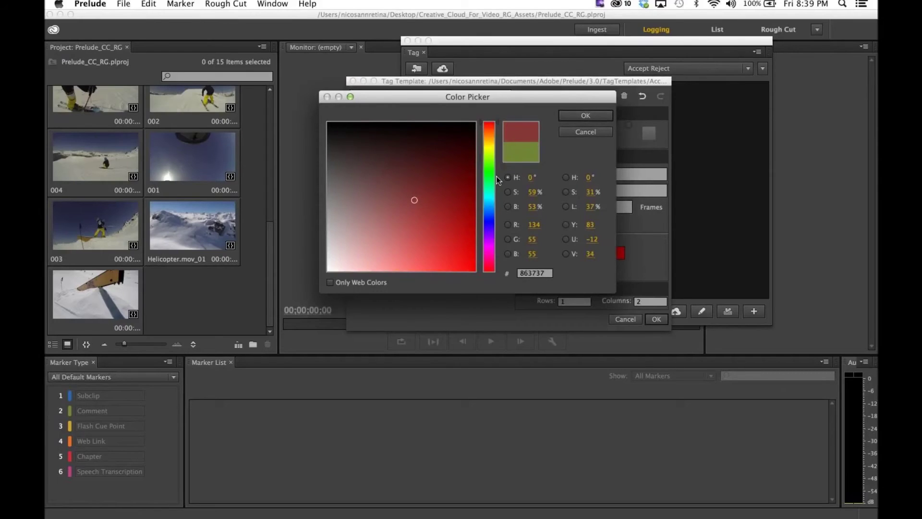
left_click(485, 203)
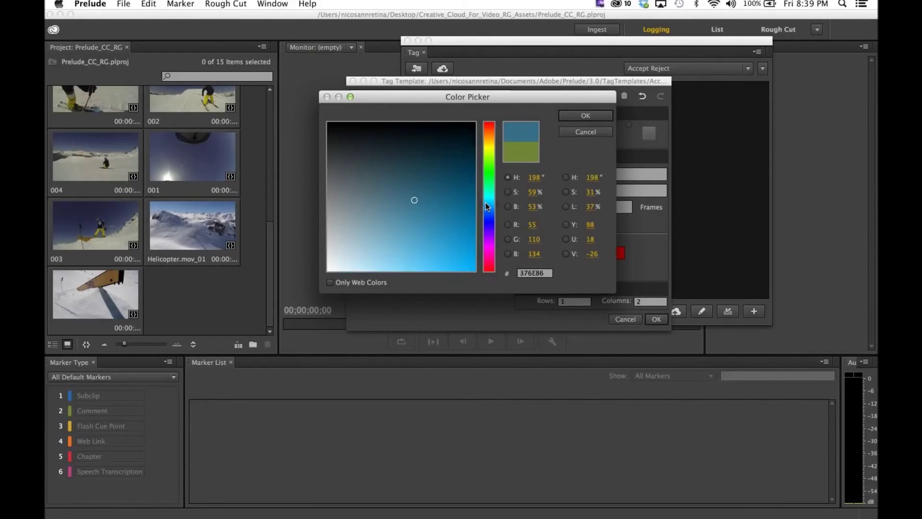
key("Return")
left_click(590, 173)
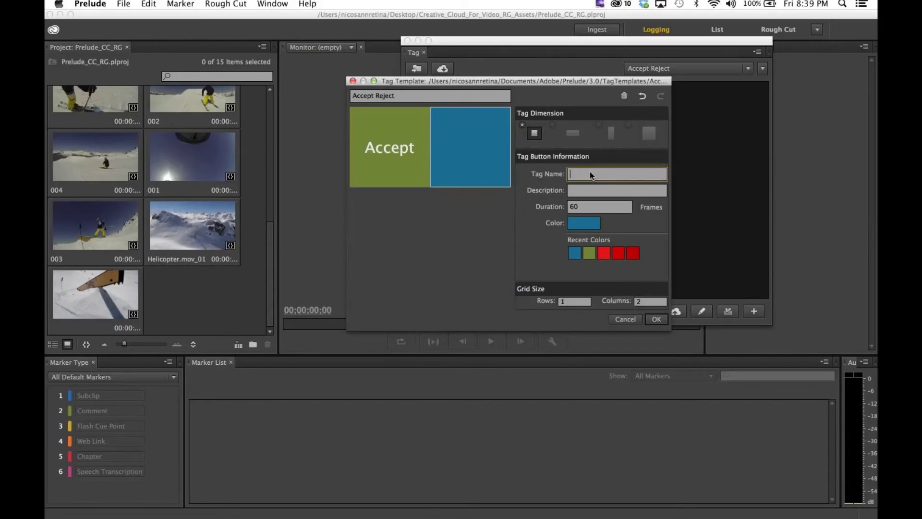
type("Reject")
left_click(637, 195)
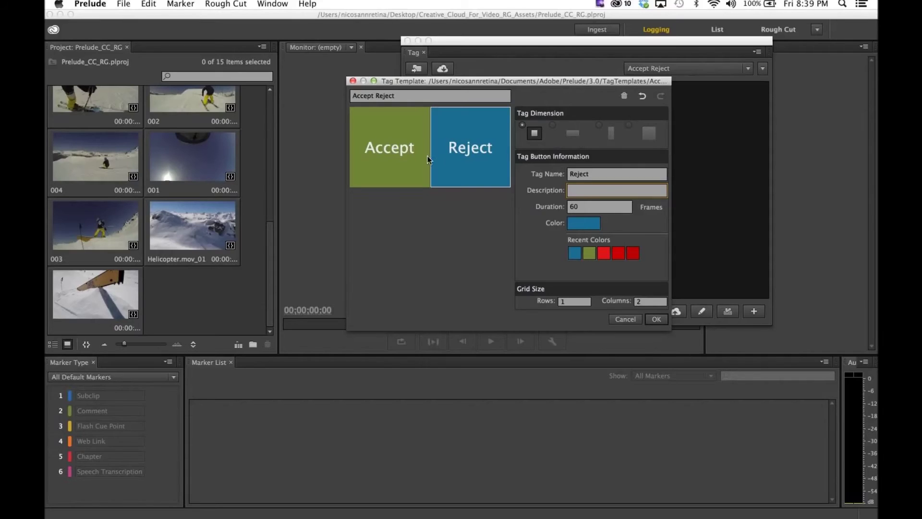
left_click(427, 156)
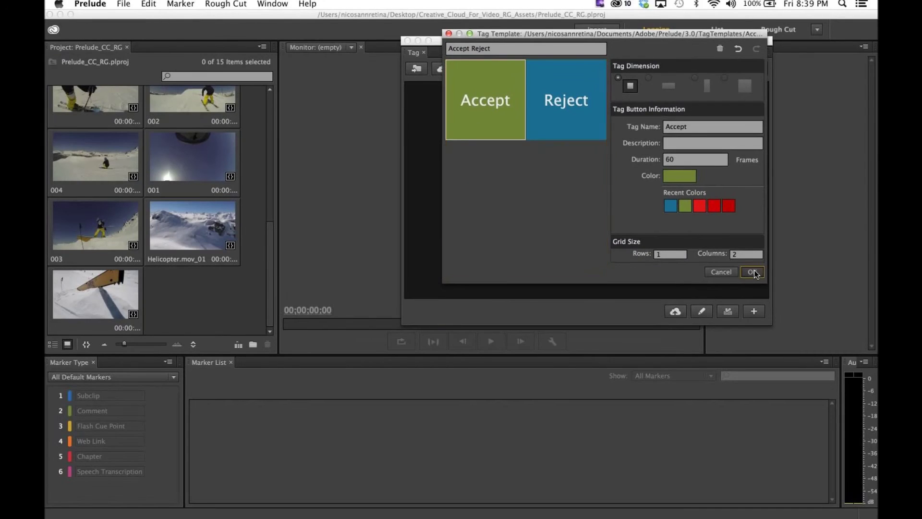
left_click(752, 269)
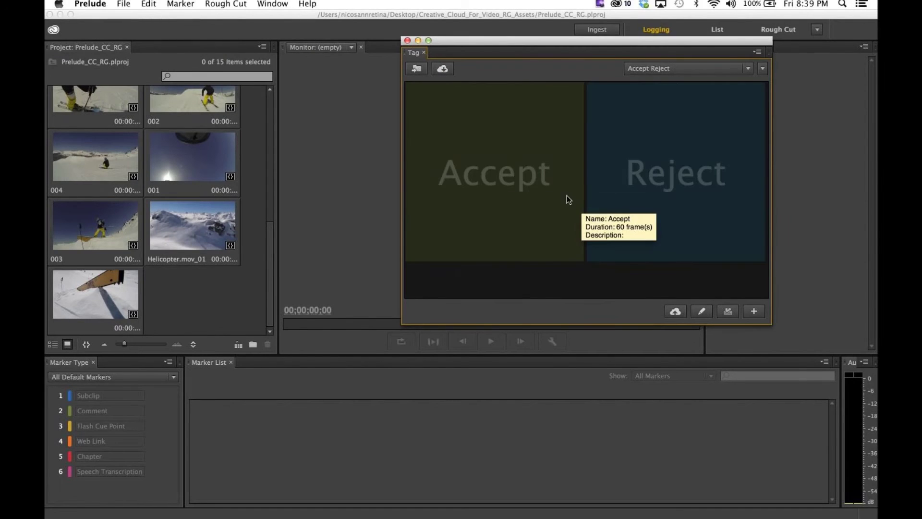
Step: Open Helicopter.mov_01 for logging in its own timeline
scroll(218, 170, "up", 5)
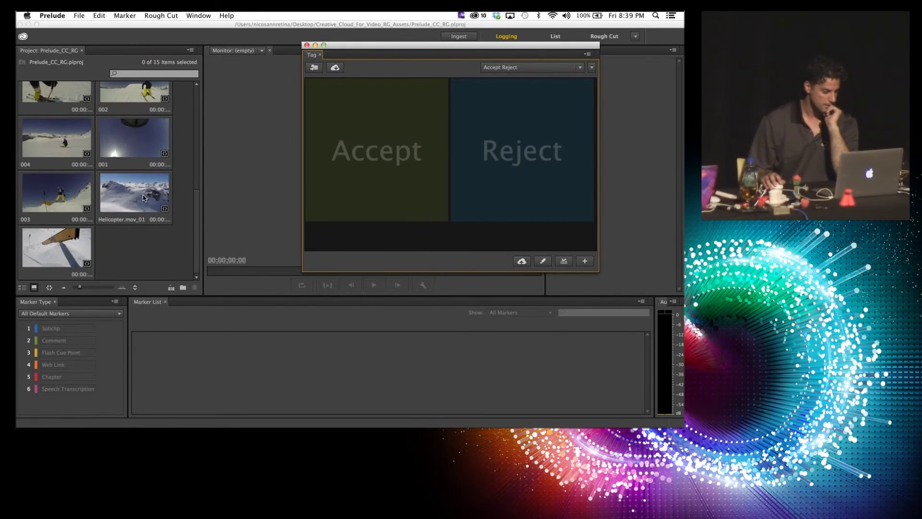
left_click(139, 197)
double_click(138, 198)
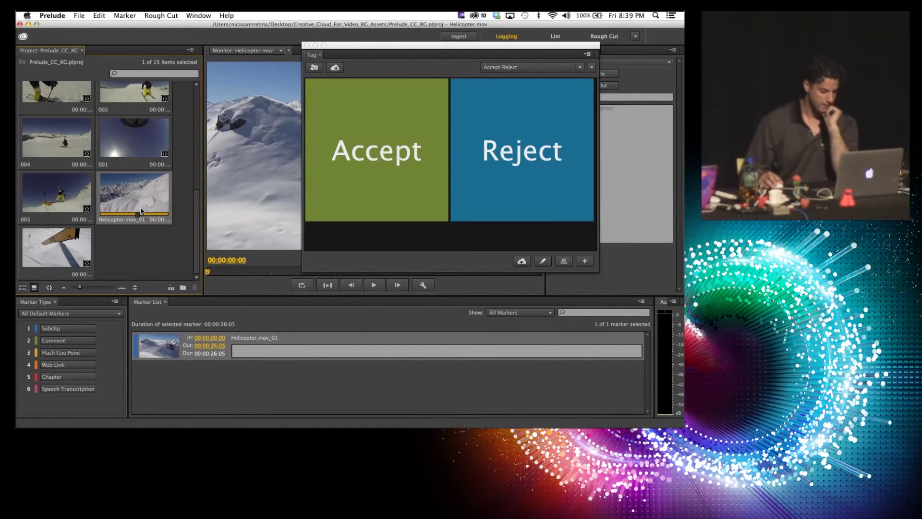
double_click(192, 336)
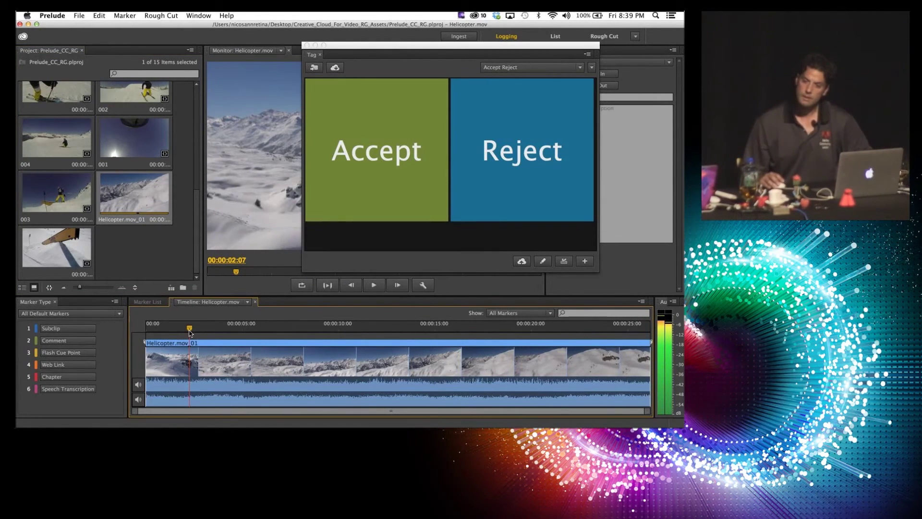
Step: Tag the current moment of the clip as Accept and close the tagging panel
mouse_move(403, 42)
left_mouse_down()
mouse_move(492, 40)
mouse_move(48, 38)
mouse_move(592, 25)
left_mouse_up()
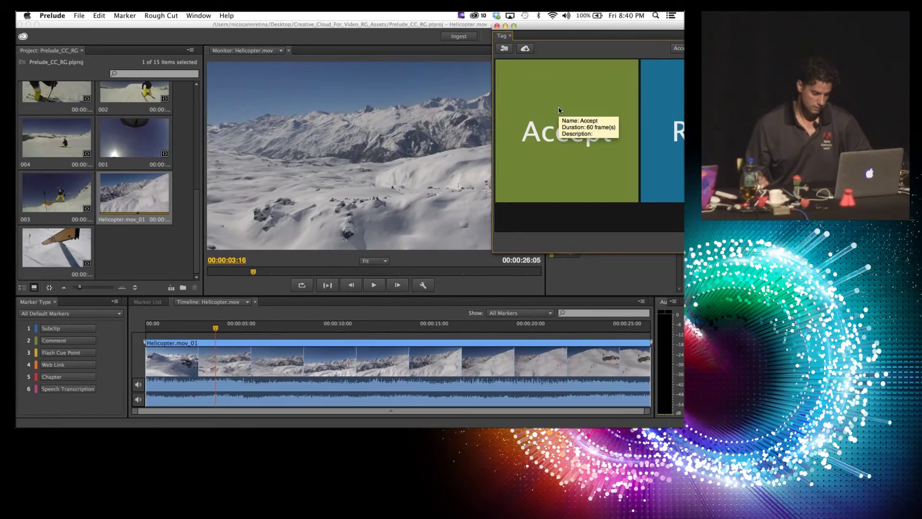
left_click(559, 110)
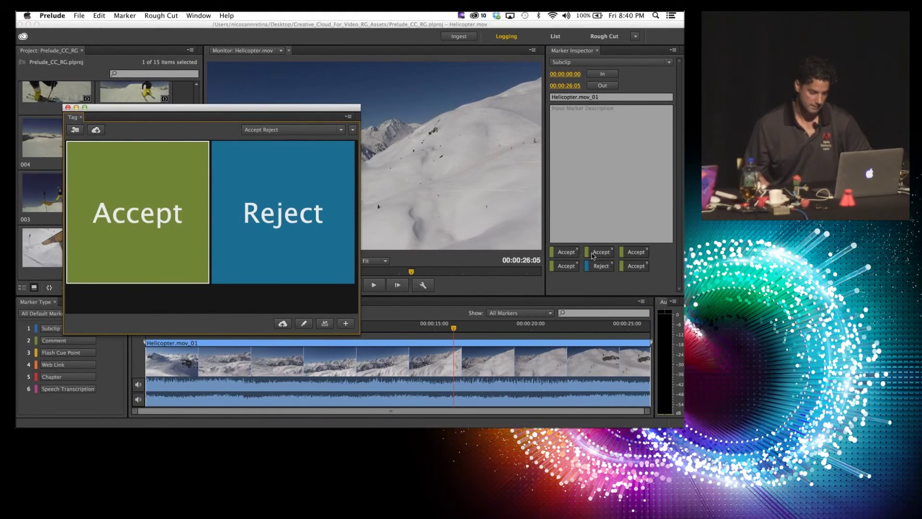
left_click(576, 254)
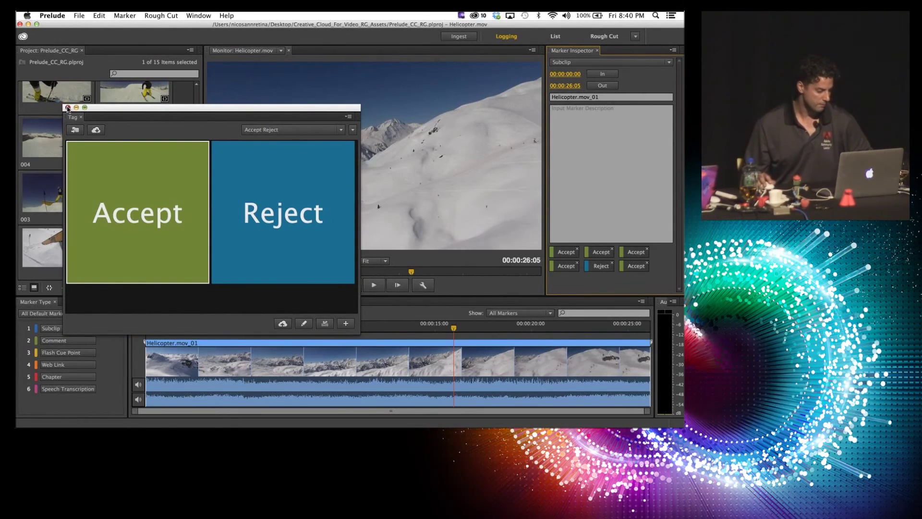
left_click(68, 107)
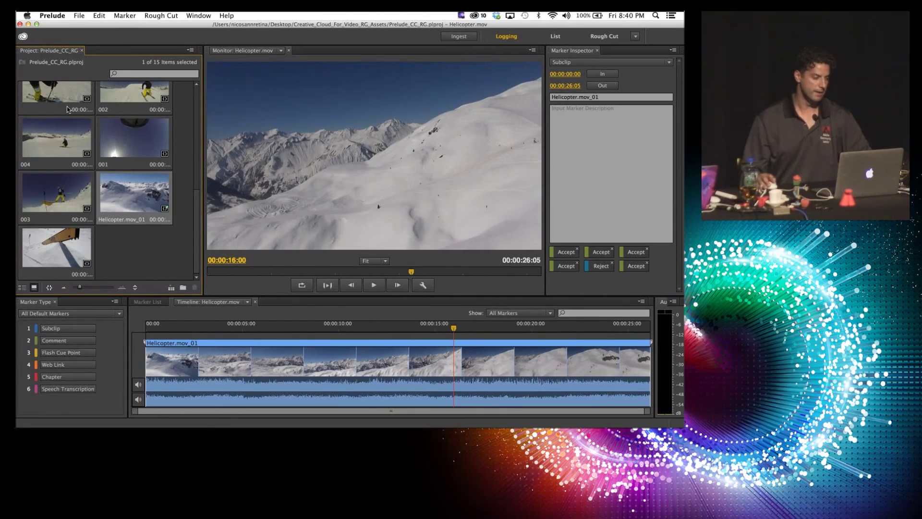
Step: Reduce the project bin to nine items and maximize it with the ` key
left_click(50, 289)
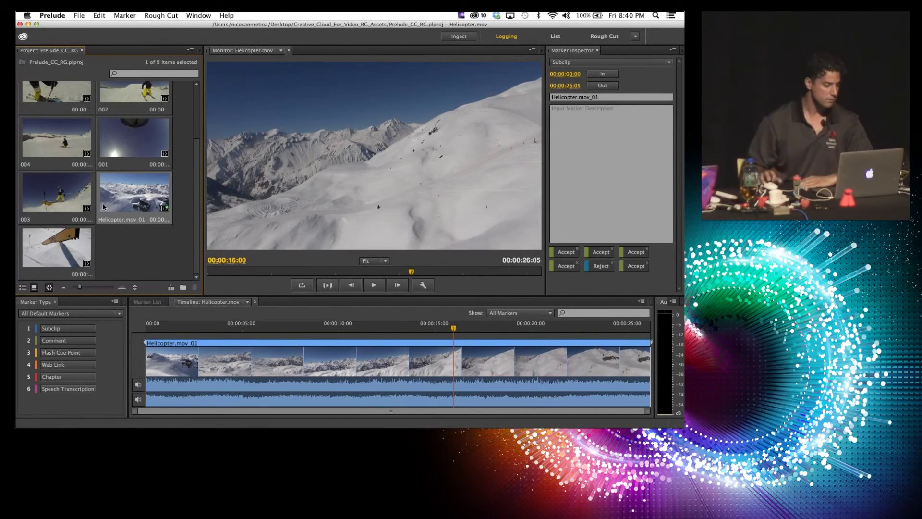
scroll(108, 196, "up", 3)
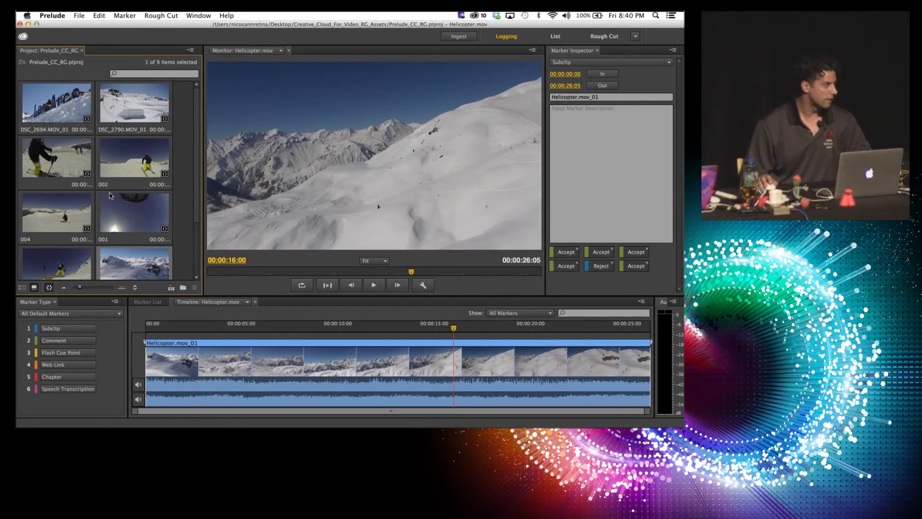
key("grave")
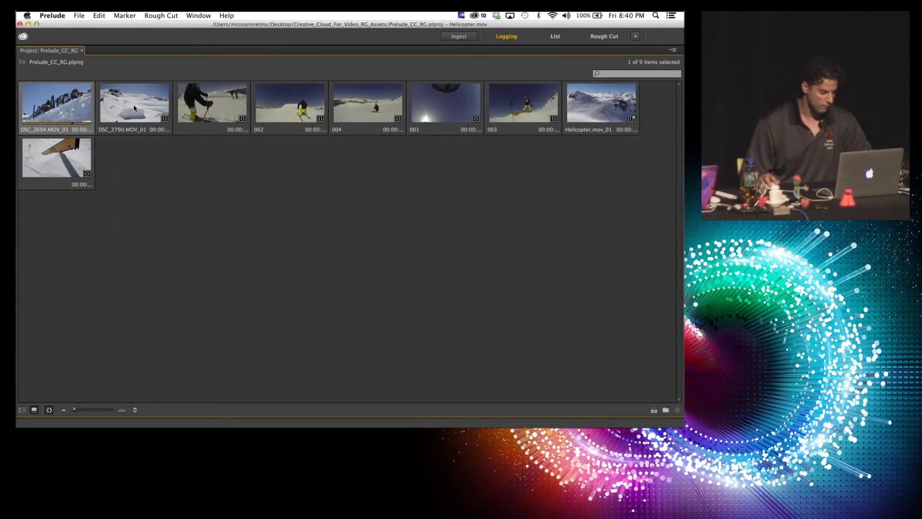
Step: Select clips DSC_2694, DSC_2790, the unnamed clip, 002 and 004 for the rough cut
left_click(139, 103, "super")
left_click(212, 102, "super")
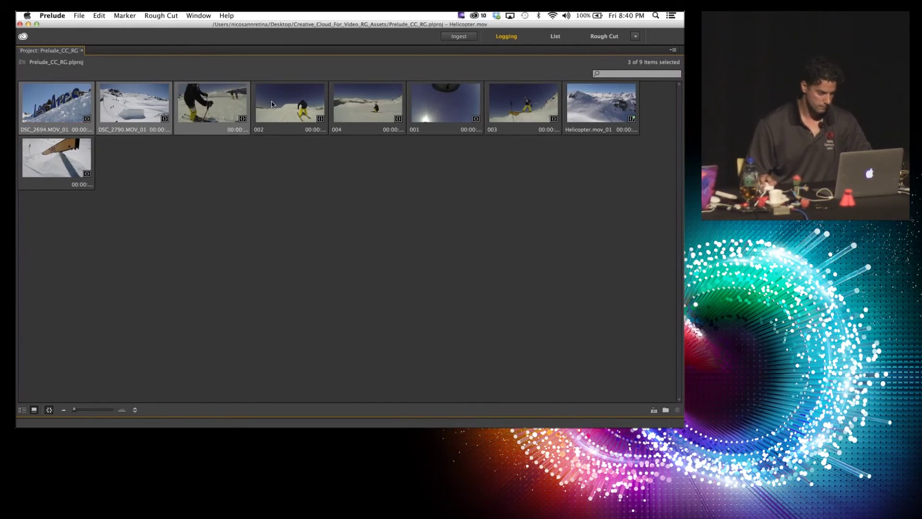
left_click(272, 102, "super")
left_click(362, 108, "super")
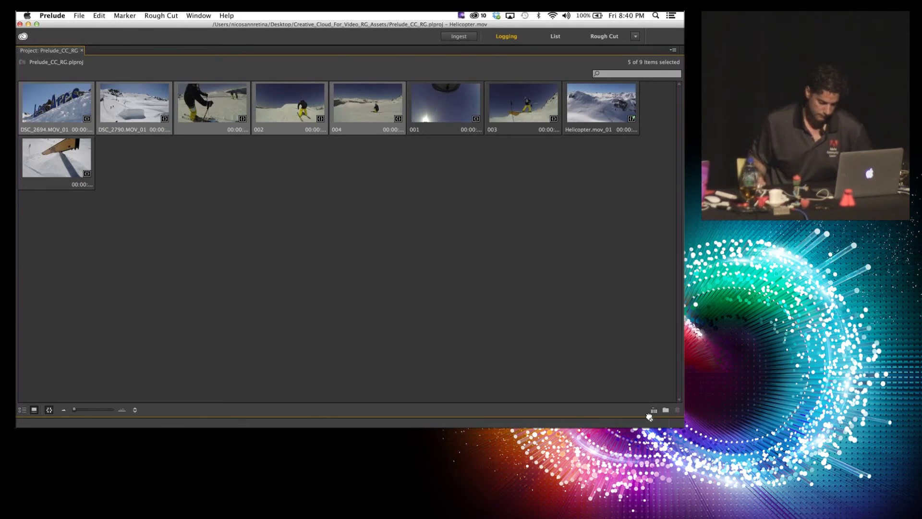
left_click(654, 411)
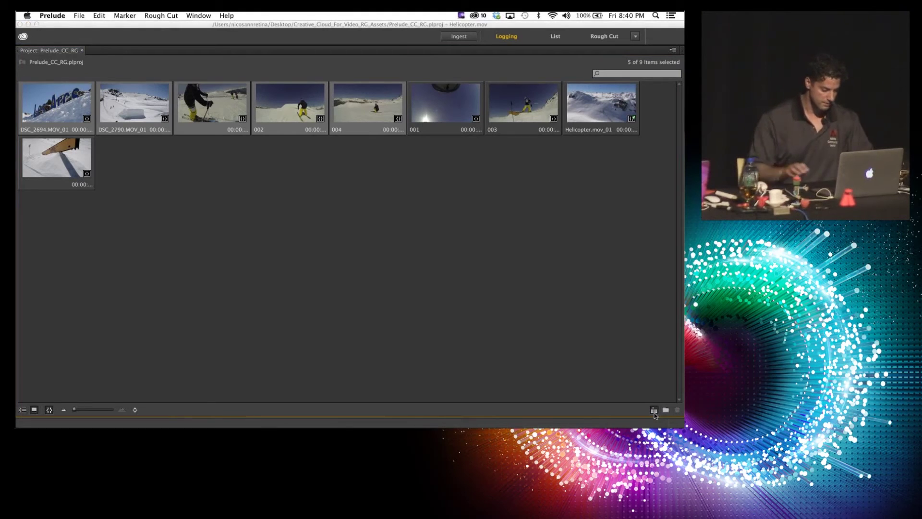
Step: Save the new rough cut as 'SKi Footage' and scrub through its timeline
key("BackSpace")
type("SKi Footage")
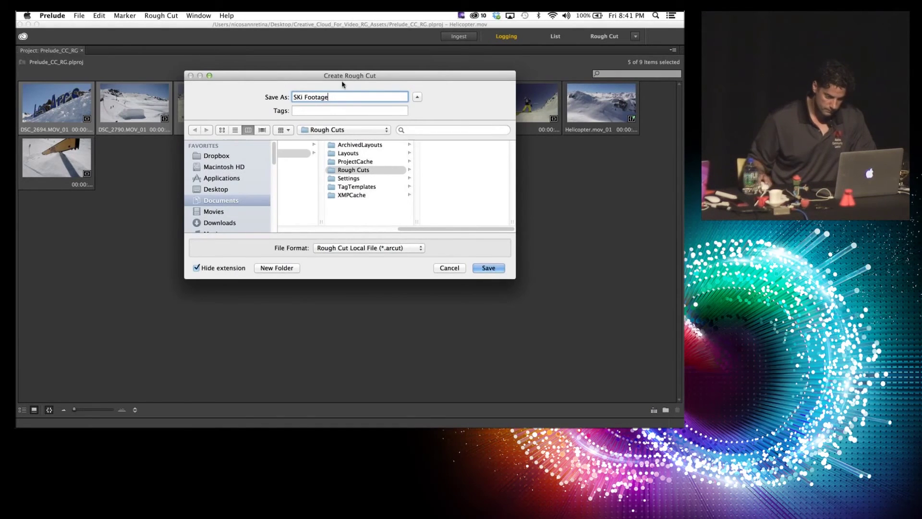
left_click(489, 269)
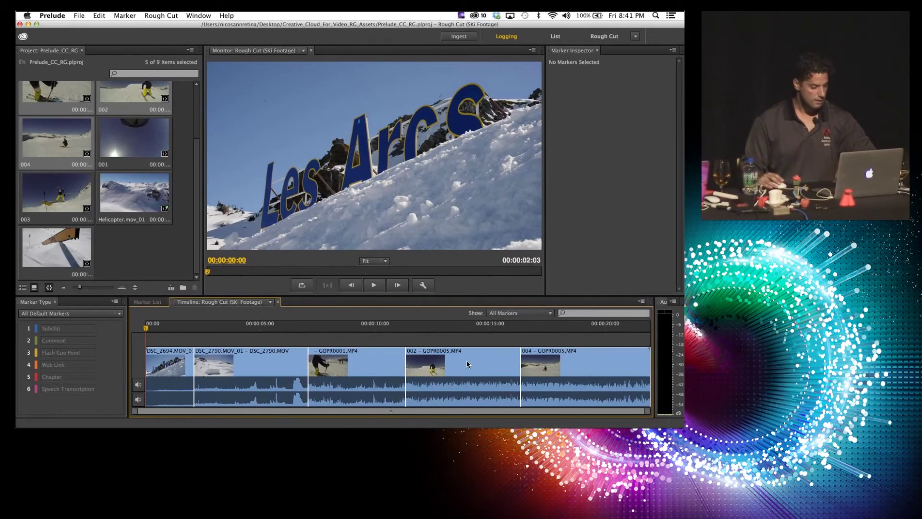
left_click_drag(268, 329, 577, 337)
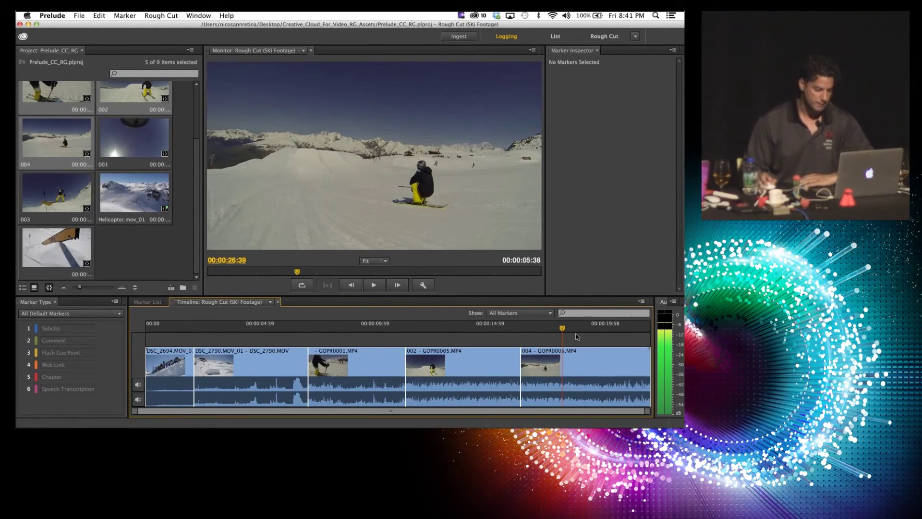
Step: Reorder the rough cut to DSC_2694, 004, DSC_2790, 002, GOPR0001, then switch to Audition
left_click_drag(470, 377, 341, 370)
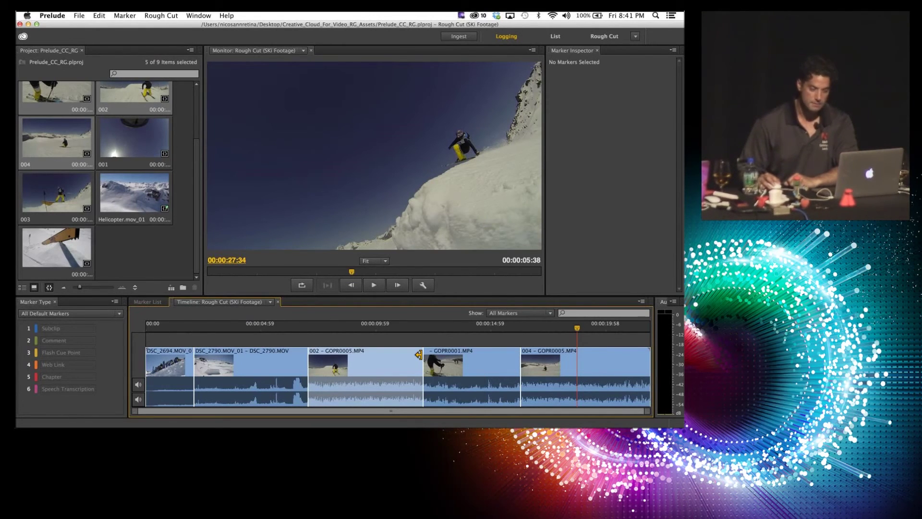
left_click_drag(418, 354, 395, 355)
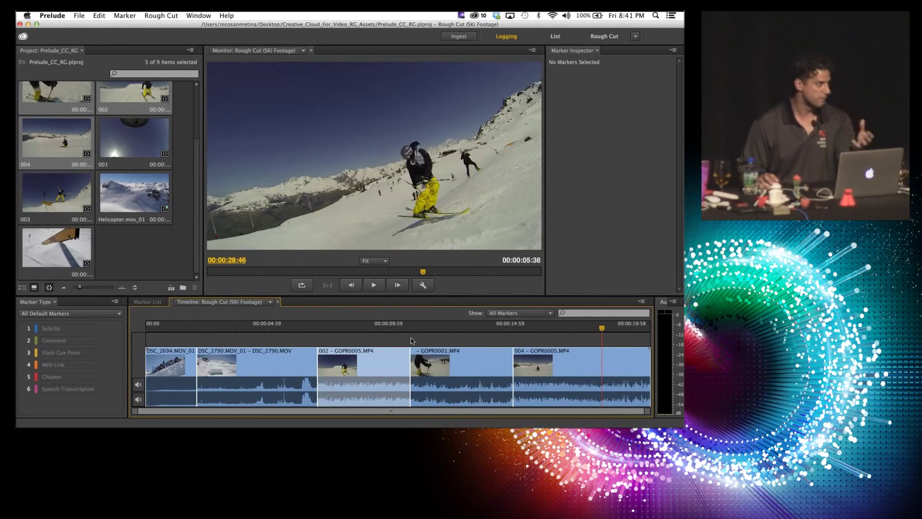
left_click(556, 359)
left_click_drag(558, 358, 326, 364)
left_click_drag(223, 374, 420, 364)
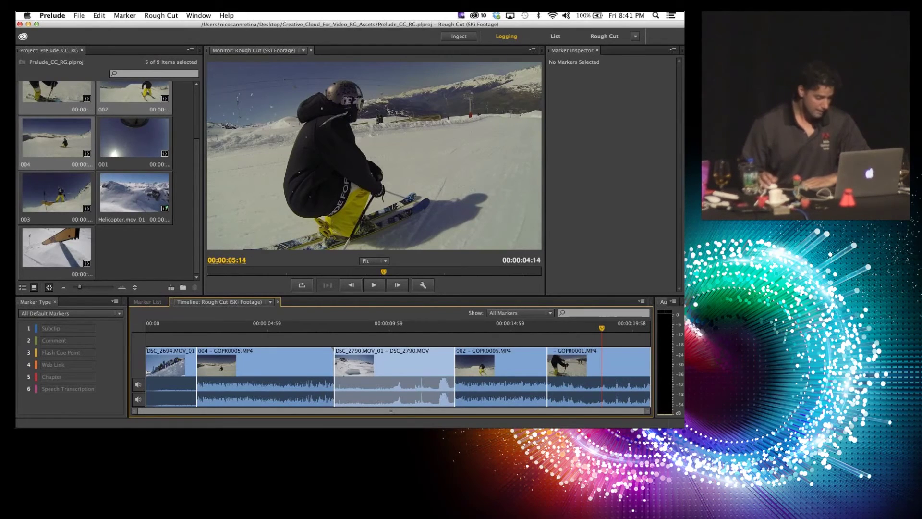
mouse_move(214, 420)
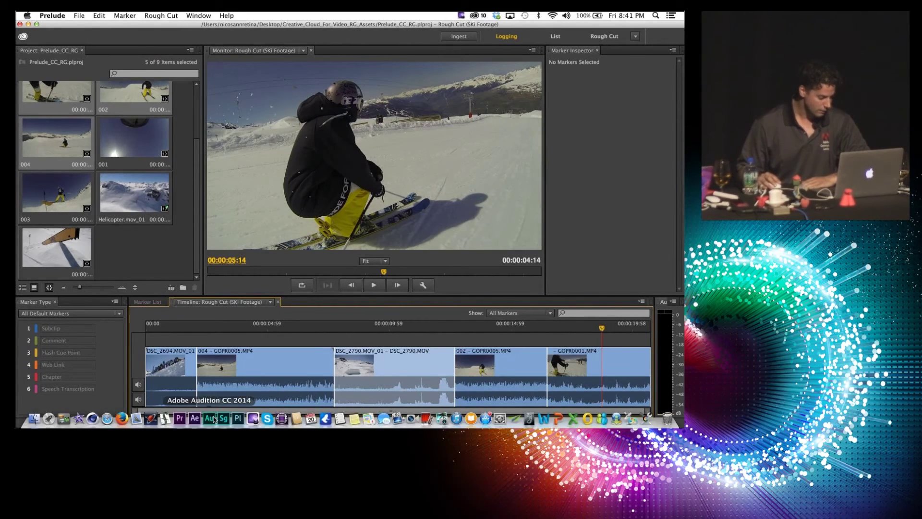
left_click(212, 420)
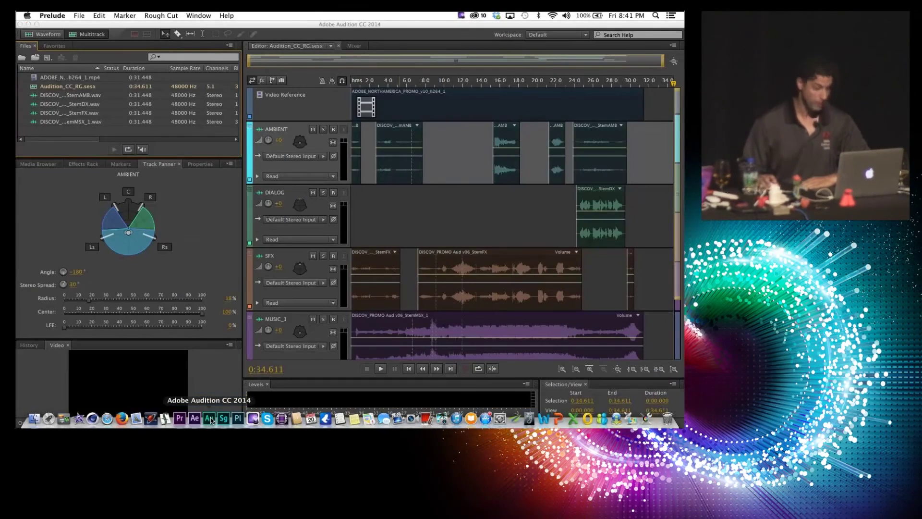
Step: Dismiss the audio hardware Preferences and recolour the DIALOG track orange
key("super+comma")
left_click(519, 380)
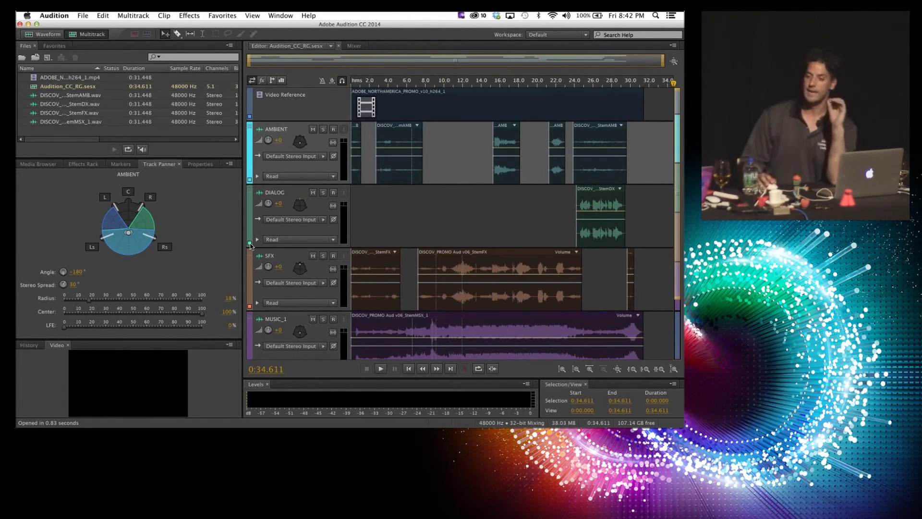
left_click(250, 243)
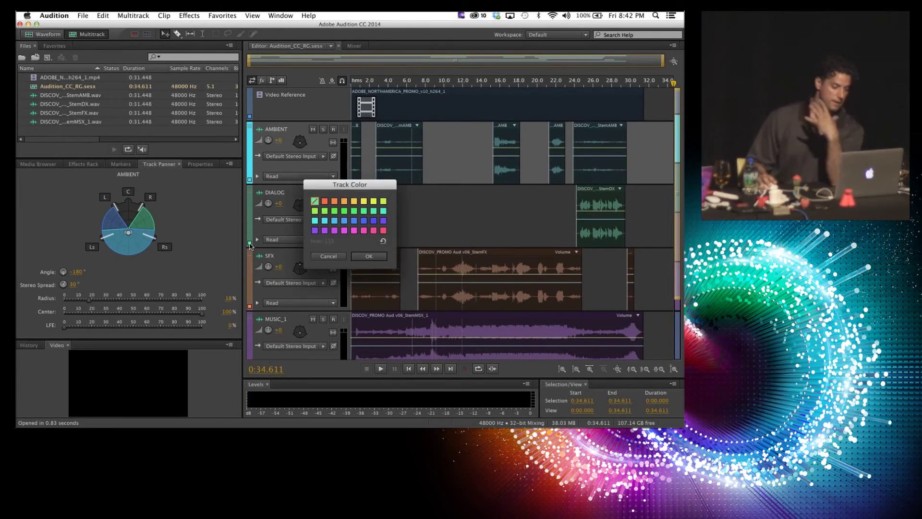
left_click(334, 202)
left_click(376, 258)
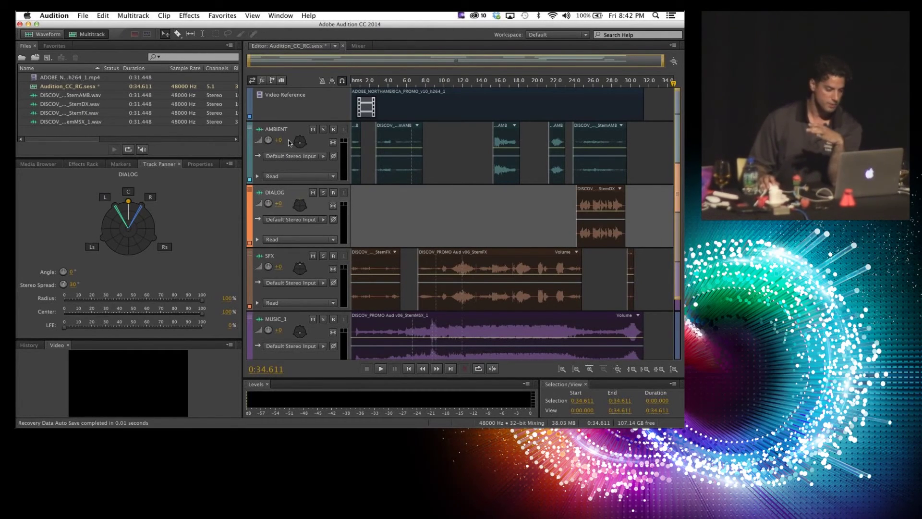
Step: Toggle all track lanes between collapsed and expanded heights so the Master track fits in view
key("alt+minus")
key("alt+equal")
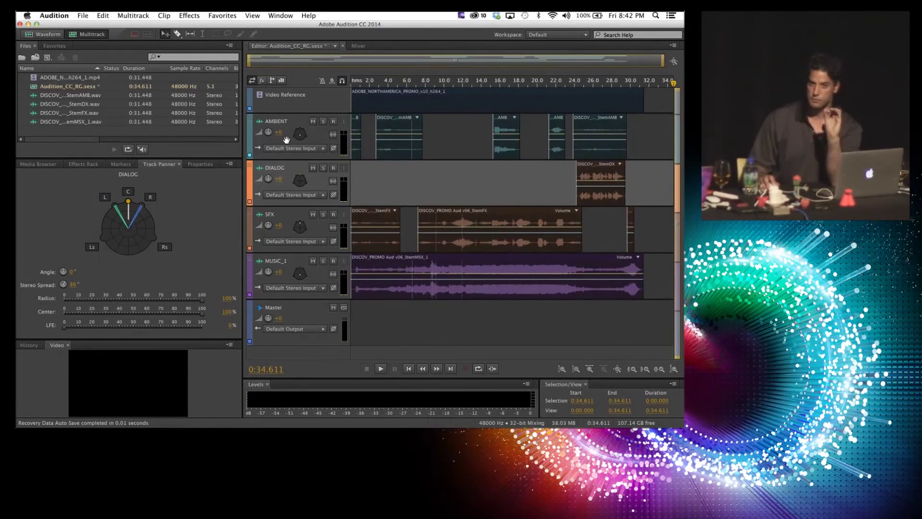
key("alt+minus")
key("alt+minus")
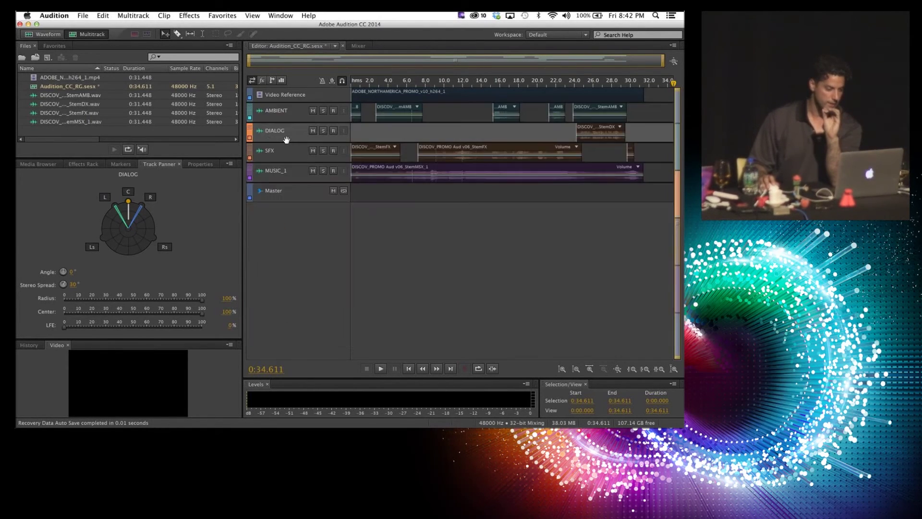
key("alt+equal")
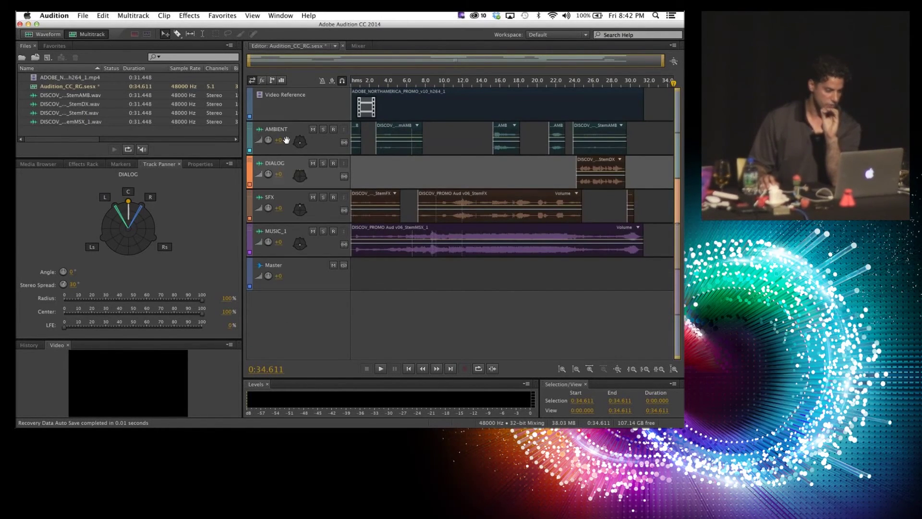
key("alt+minus")
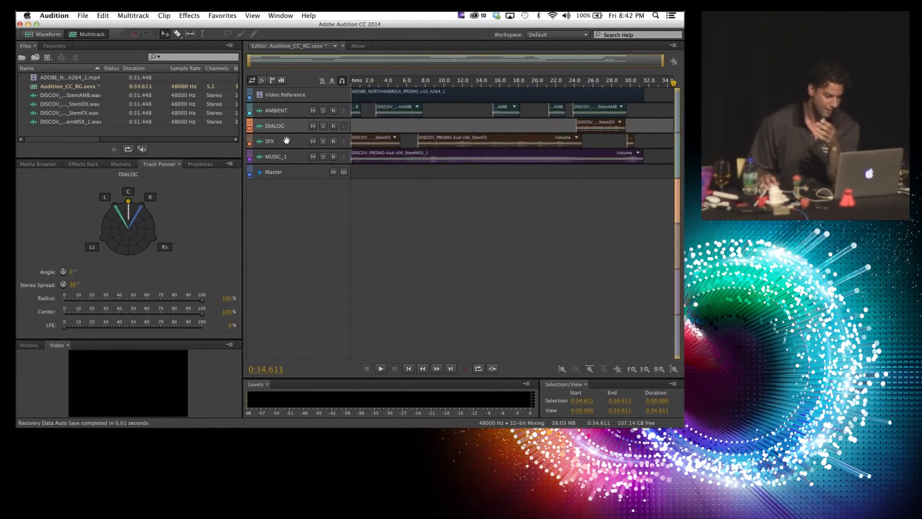
key("alt+equal")
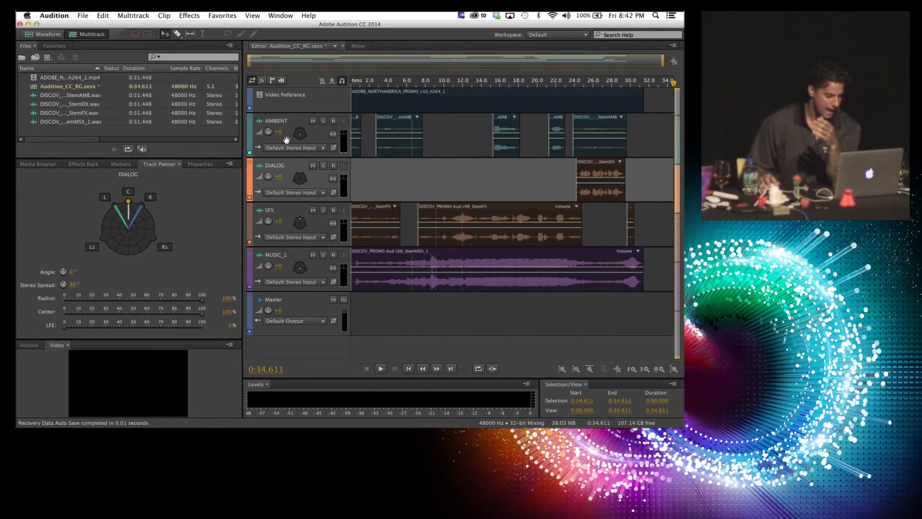
Step: Select the AMBIENT track header without renaming it and bring up the Multitrack menu
left_click(286, 140)
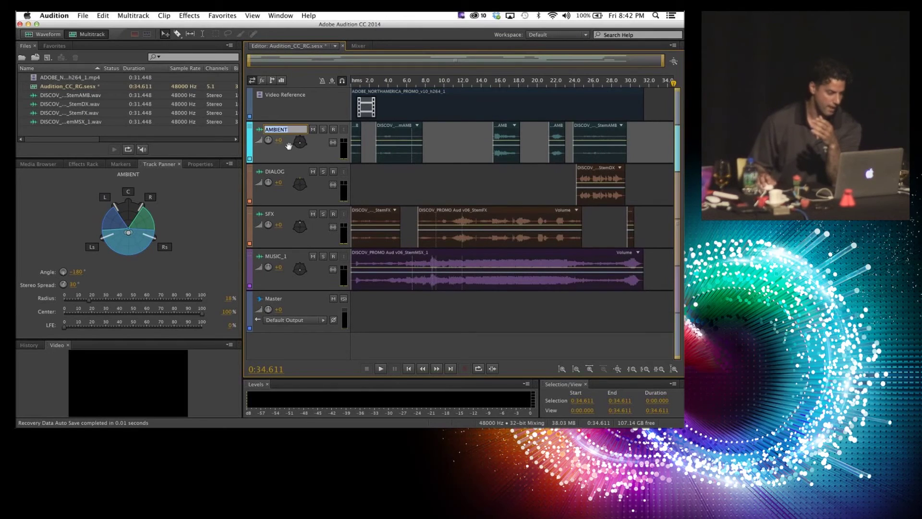
left_click(248, 135)
left_click(134, 16)
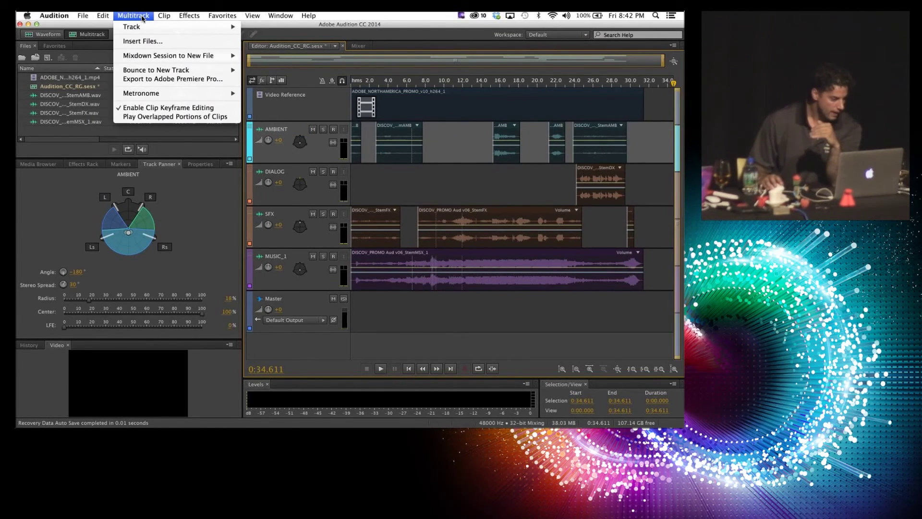
Step: Collapse the selected track, then show Dialog's panning and SFX's surround panning at 0°, 85% radius
mouse_move(138, 27)
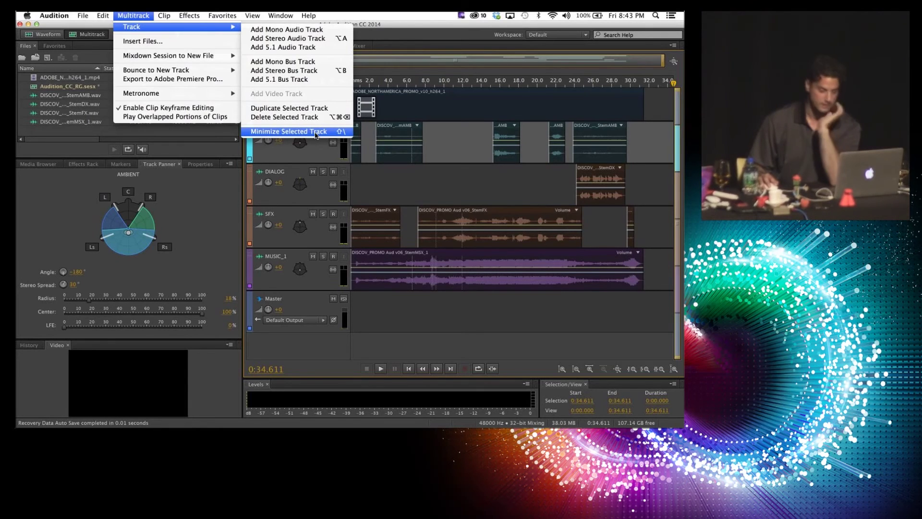
left_click(315, 132)
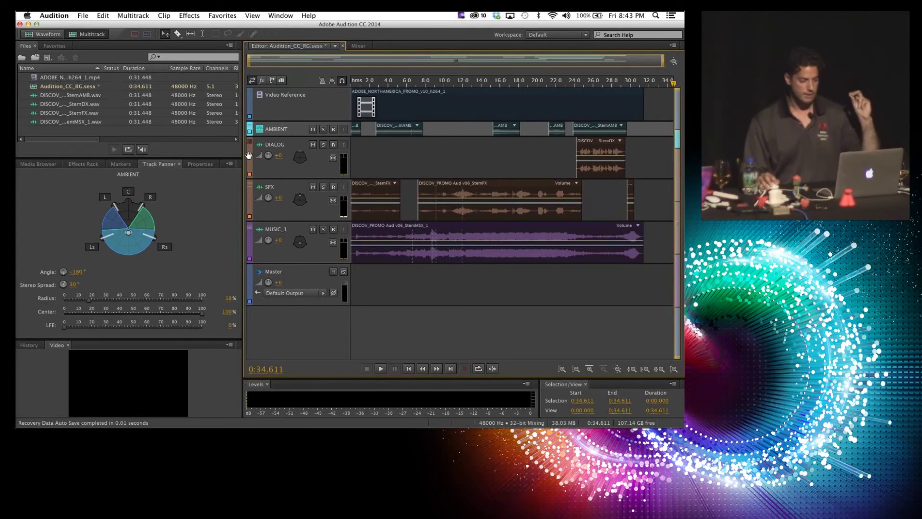
left_click(249, 155)
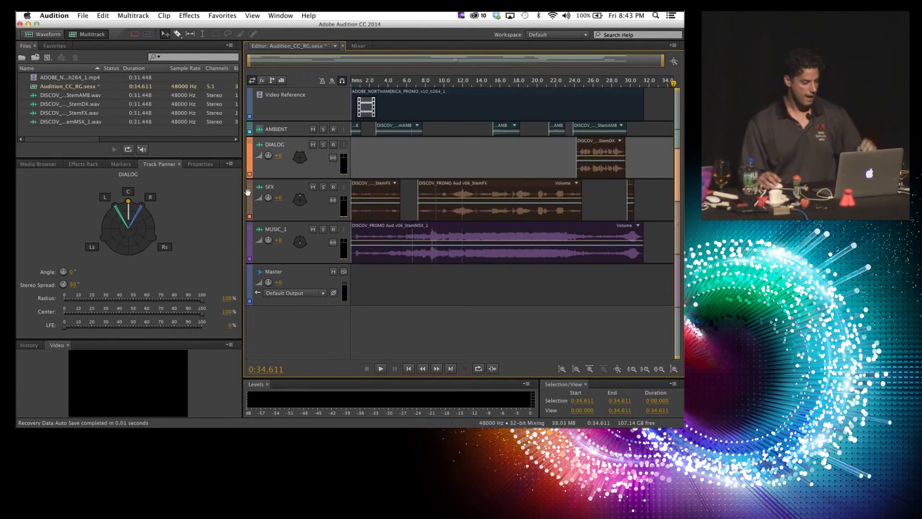
left_click(269, 207)
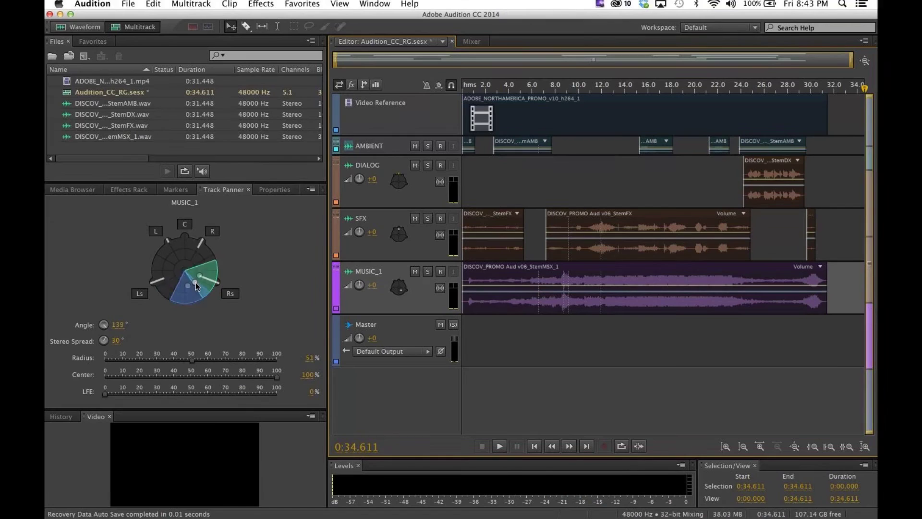
Step: Swing MUSIC_1's surround pan puck around and settle it at Angle -8°, Radius 98%
left_click_drag(136, 238, 126, 256)
left_click_drag(181, 306, 205, 245)
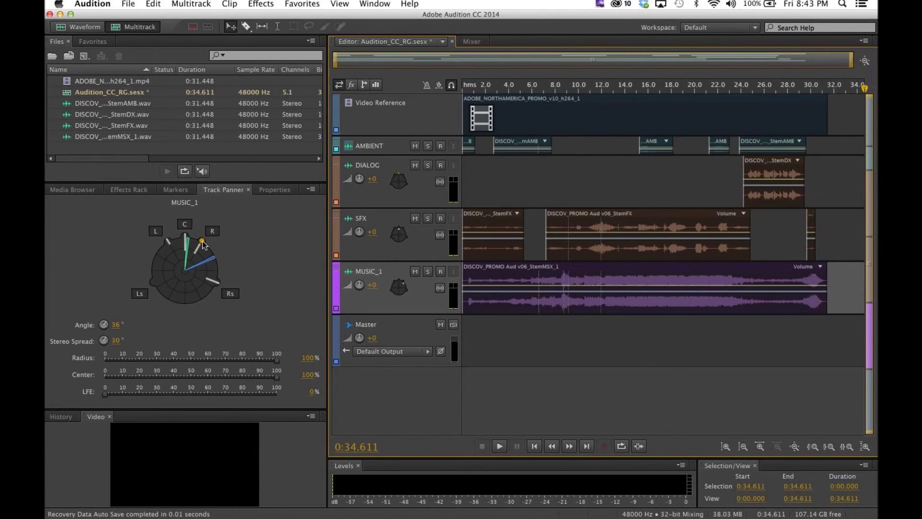
left_click(338, 283)
left_click_drag(206, 243, 183, 244)
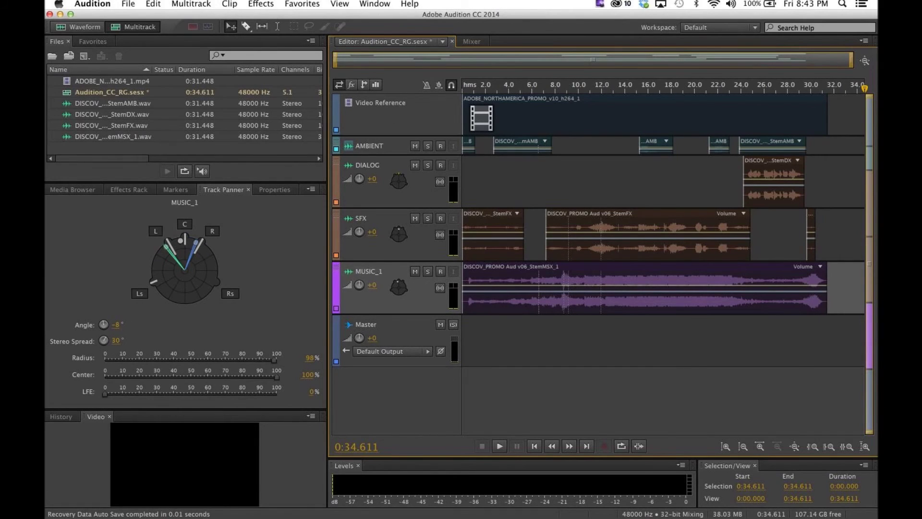
left_click(128, 4)
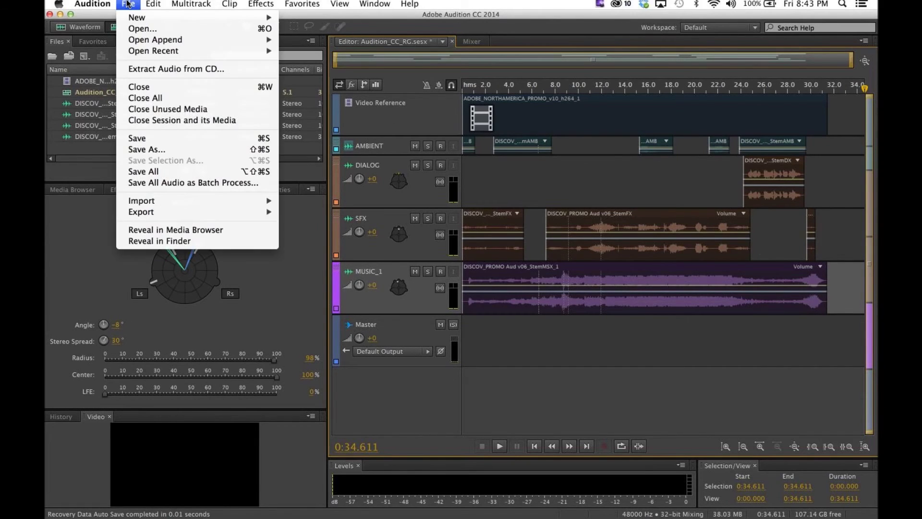
Step: Browse the Multitrack Mixdown export options, close them without exporting, and switch to After Effects
mouse_move(174, 209)
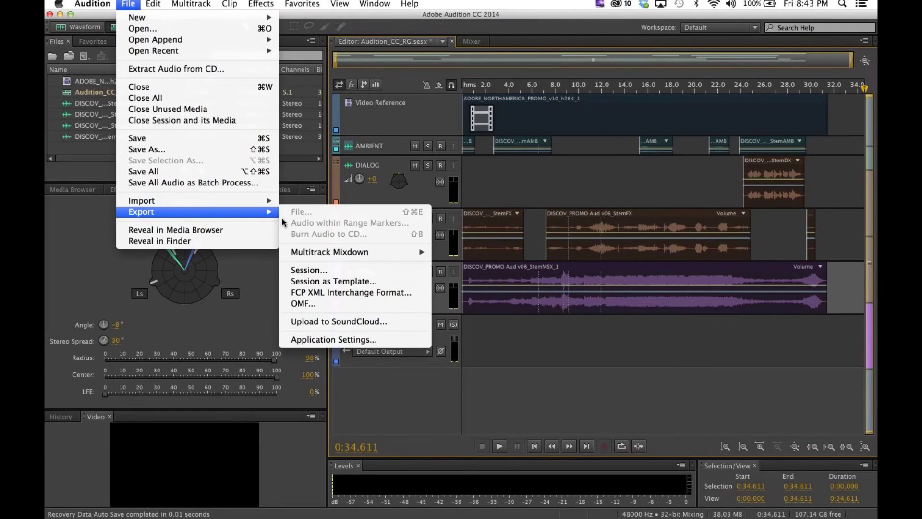
mouse_move(349, 248)
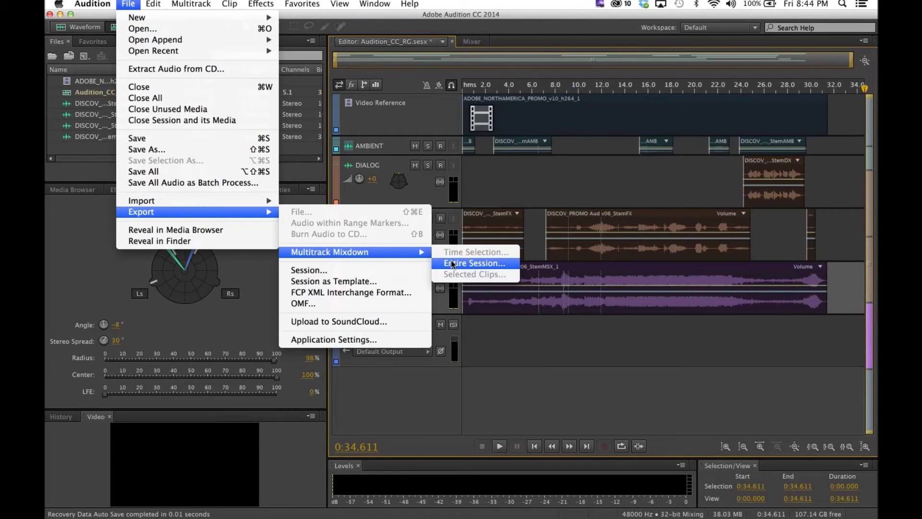
left_click(550, 365)
key("super+Tab")
key("super+Tab")
key("super+Tab")
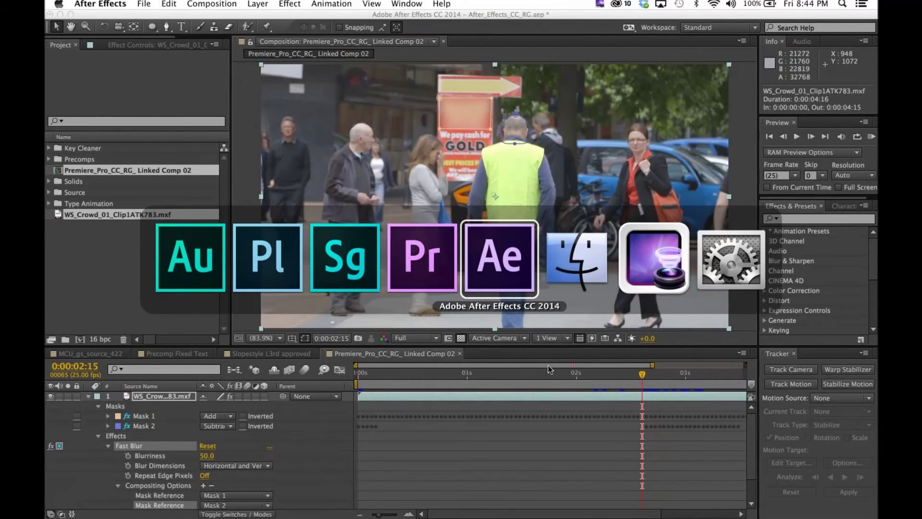
Step: Reopen After_Effects_CC_RG.aep from Open Recent Projects, choosing Don't Save for current changes
left_click(144, 4)
mouse_move(165, 41)
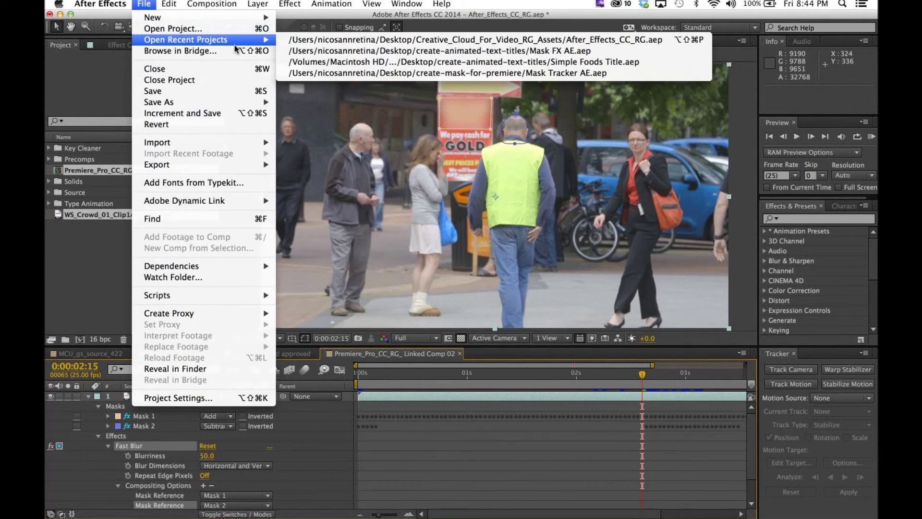
left_click(304, 41)
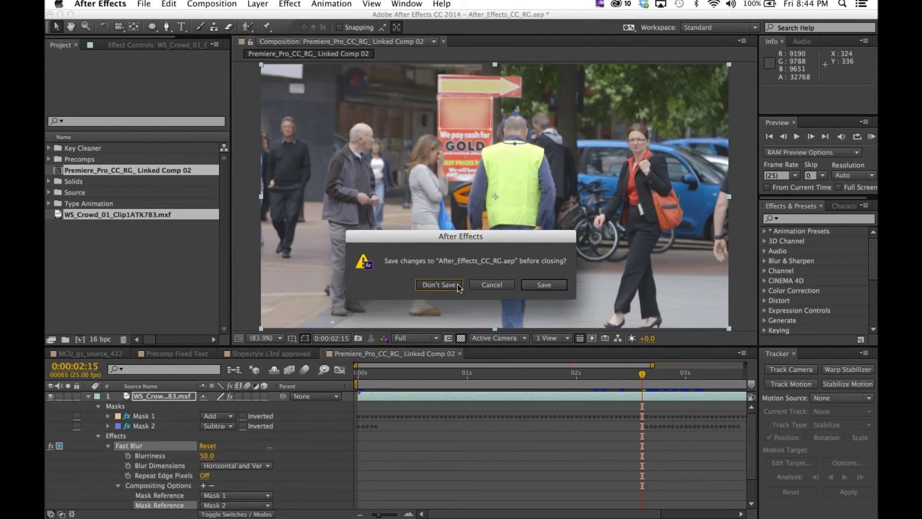
left_click(456, 286)
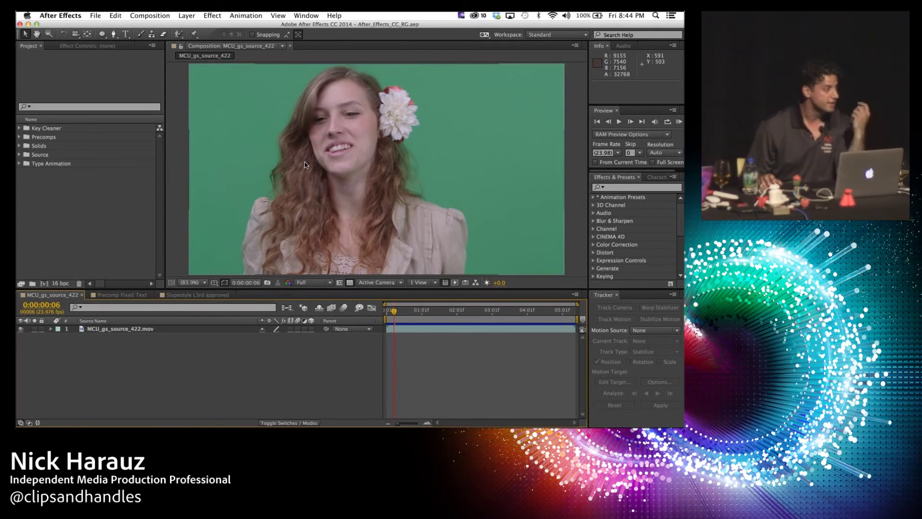
Step: Search Effects & Presets for 'keylight' and apply the Keylight preset to the green-screen layer
left_click(635, 187)
type("keylight")
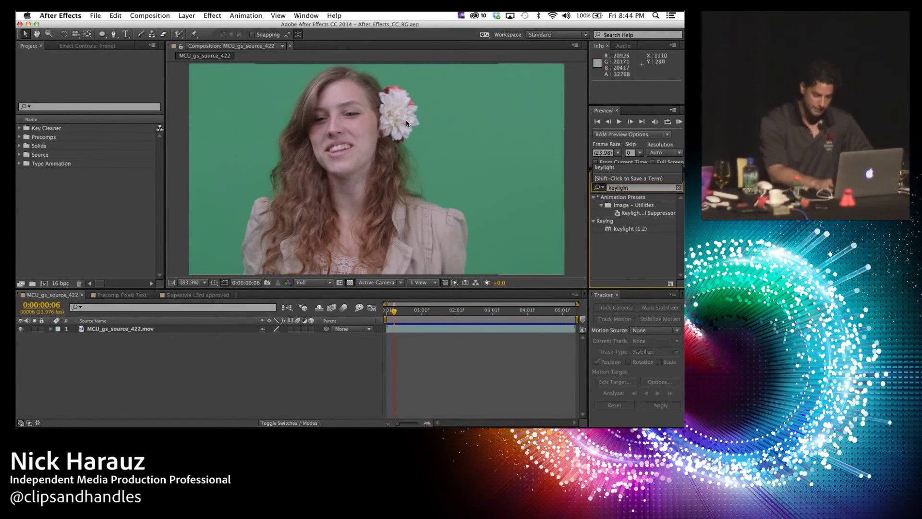
left_click(618, 214)
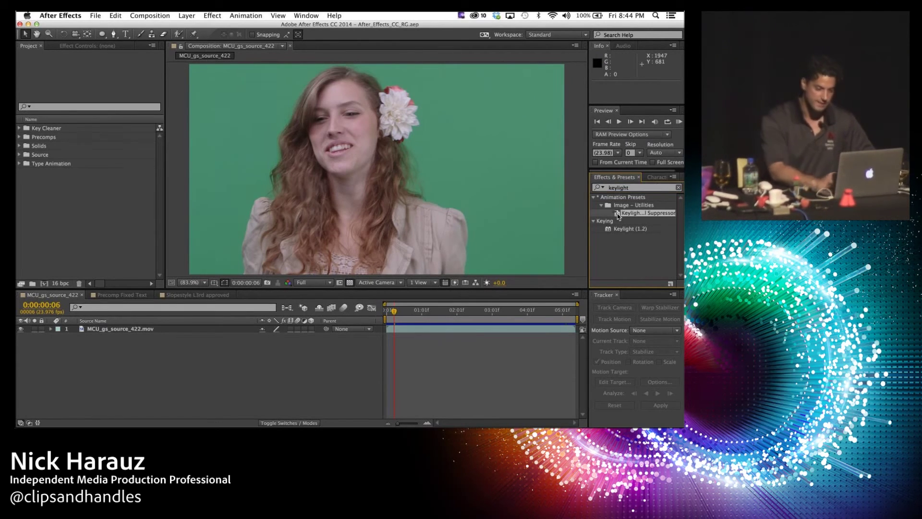
left_click(618, 214)
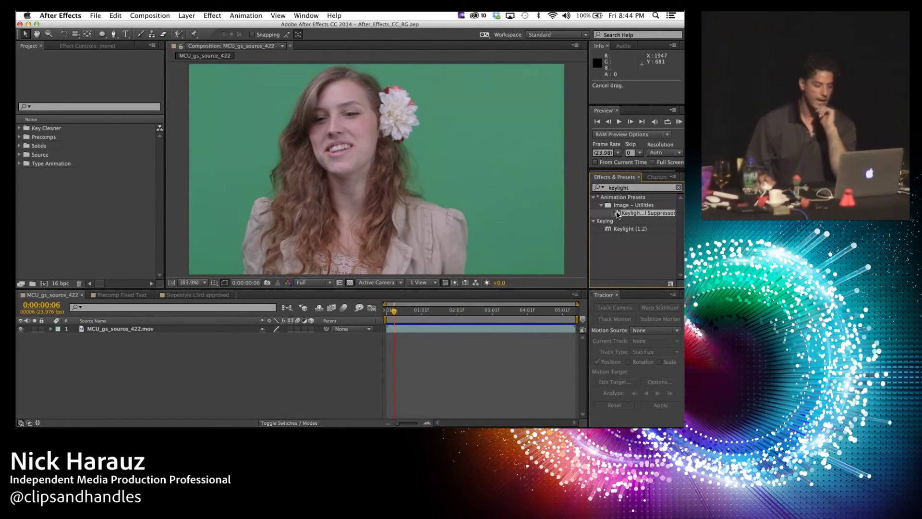
left_click_drag(618, 215, 91, 331)
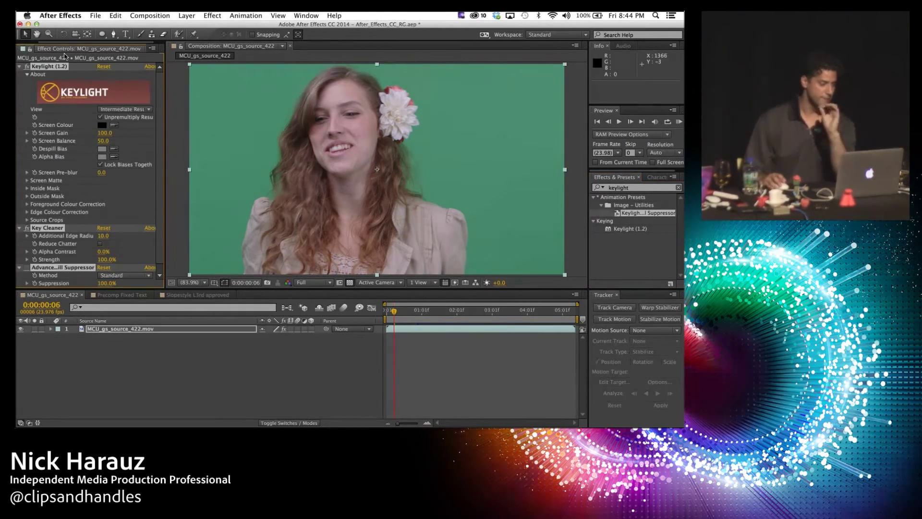
Step: Eyedrop the green backdrop as Keylight's Screen Colour and enlarge the effect settings panel
left_click(114, 125)
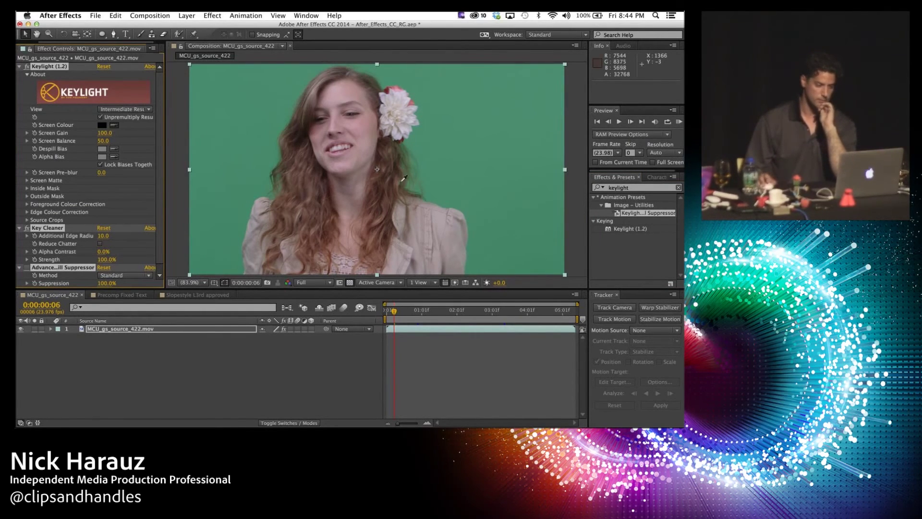
left_click(286, 122)
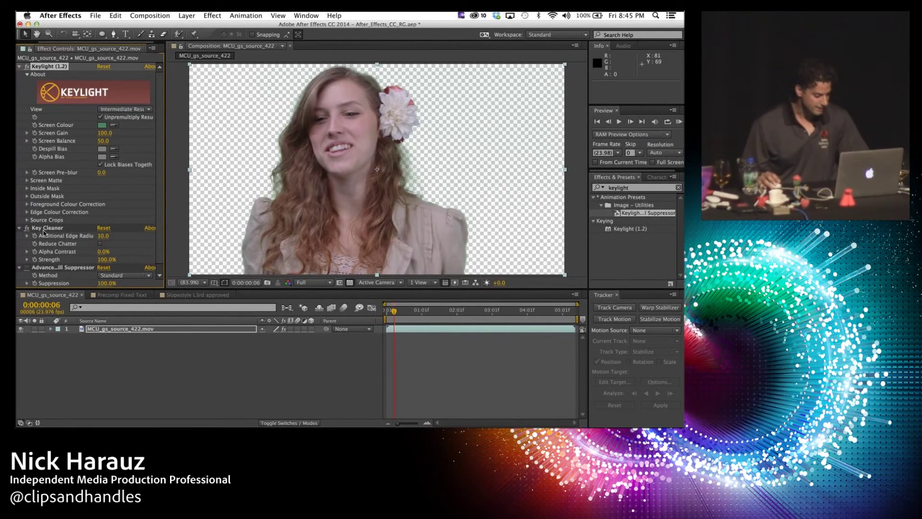
key("grave")
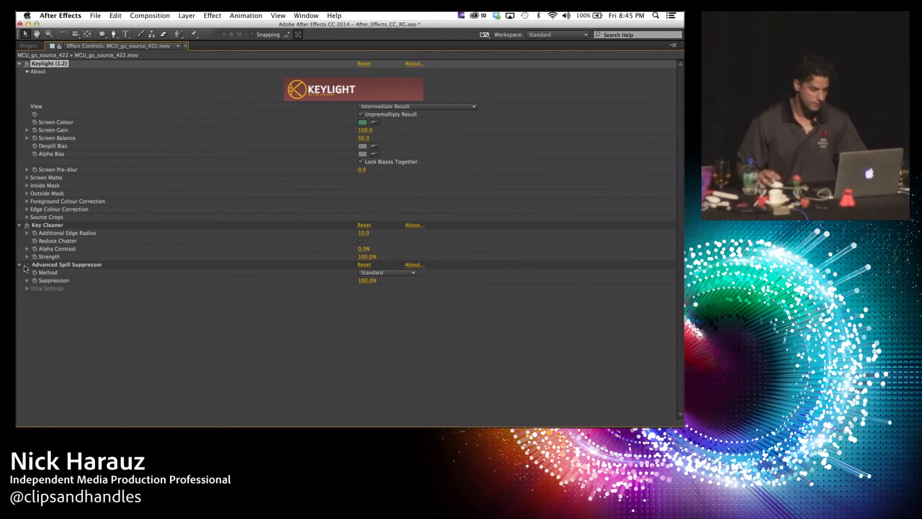
key("grave")
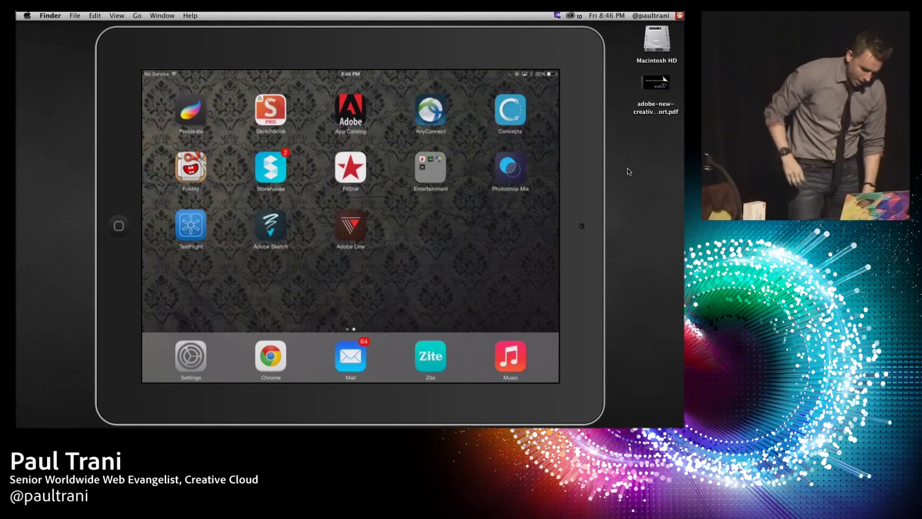
Step: Switch from Reflector to CCLaunchEvents.key in Keynote and select the CONNECTED / DESIGN / MOBILE / VIDEO slide
mouse_move(572, 427)
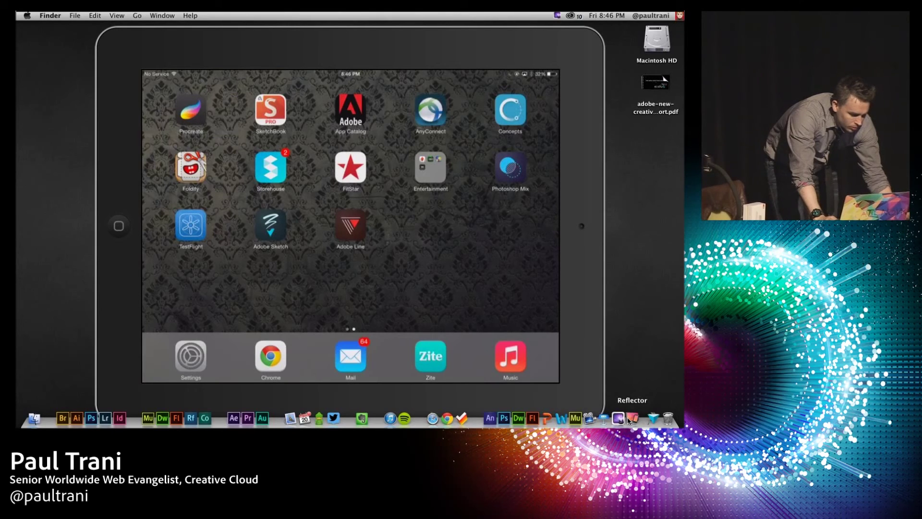
left_click(589, 419)
left_click(44, 244)
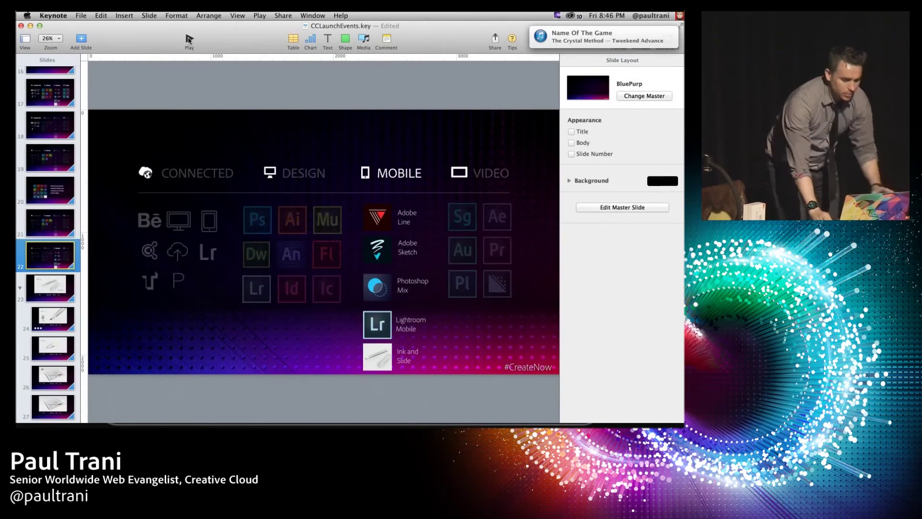
Step: Play the slideshow full-screen and advance to the Ink & Slide slide
key("alt+super+p")
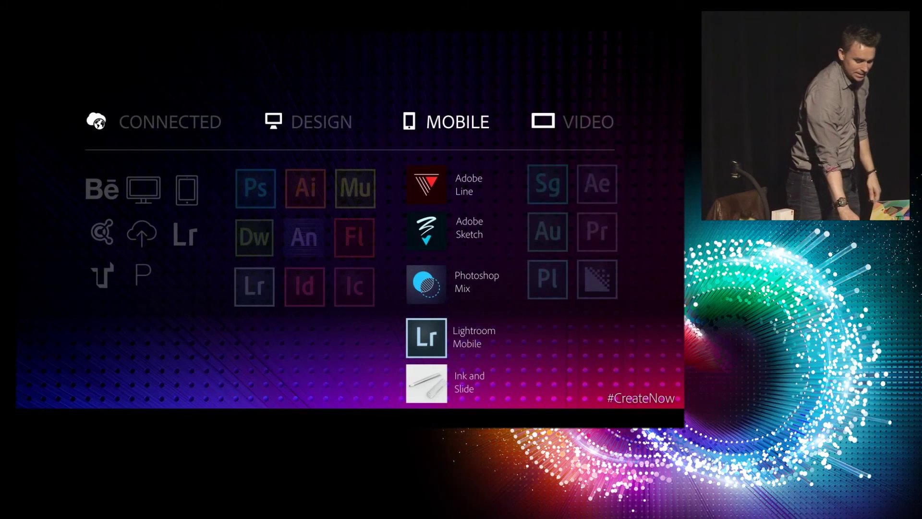
key("Right")
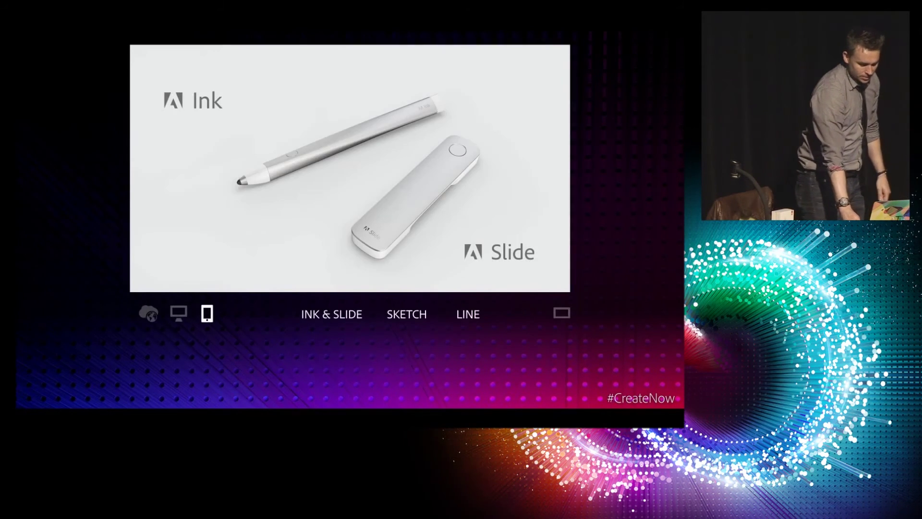
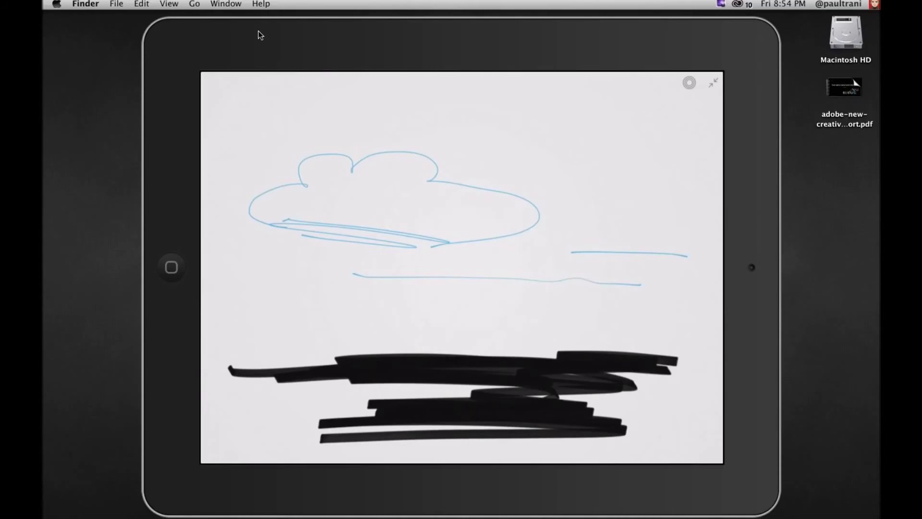
Step: Show the Desktop Presenter window capturing Color LCD at Full Screen from its menu-bar icon
left_click(721, 4)
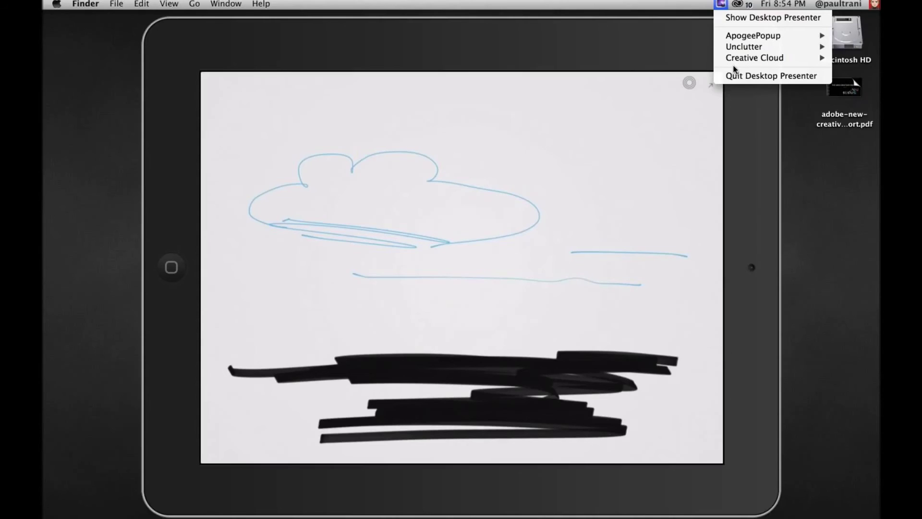
left_click(769, 17)
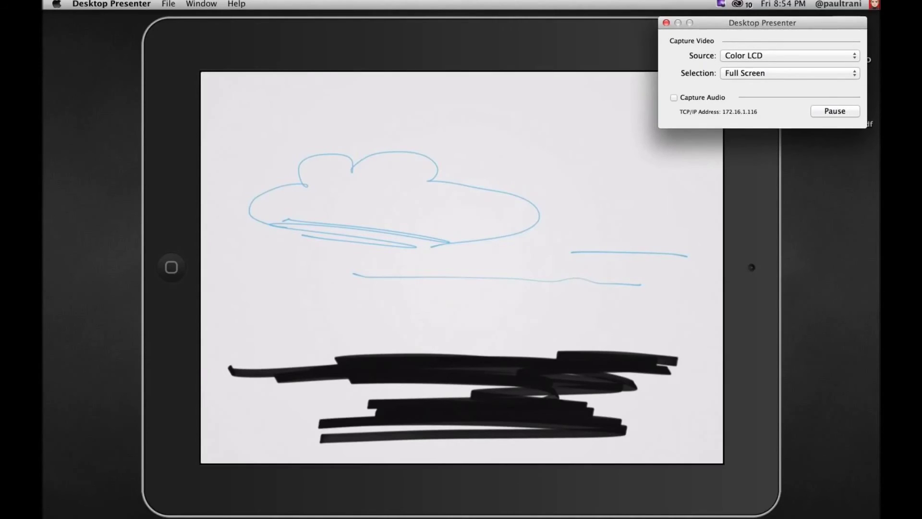
Step: Bring Reflector's mirrored iPad sketch back to the front
left_click(399, 65)
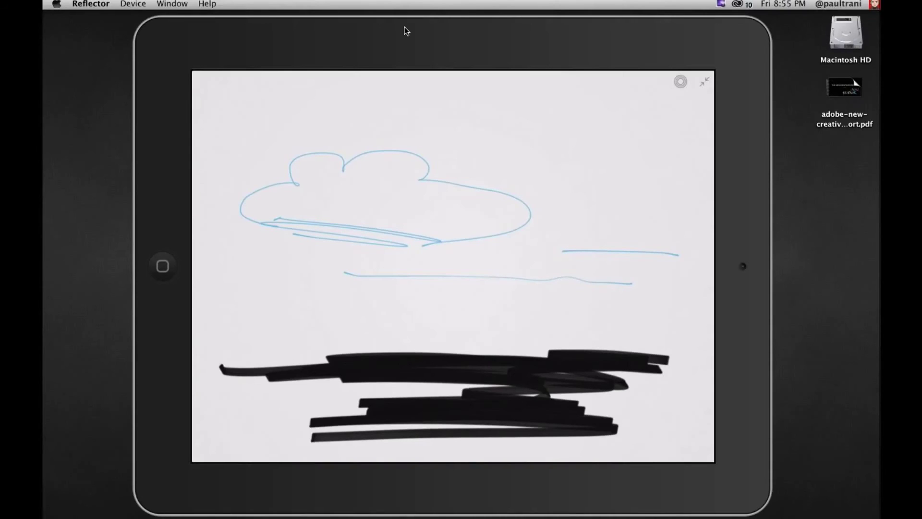
Step: Quit Reflector and relaunch it through Alfred by searching 'refle'
key("super+q")
key("alt+space")
type("refle")
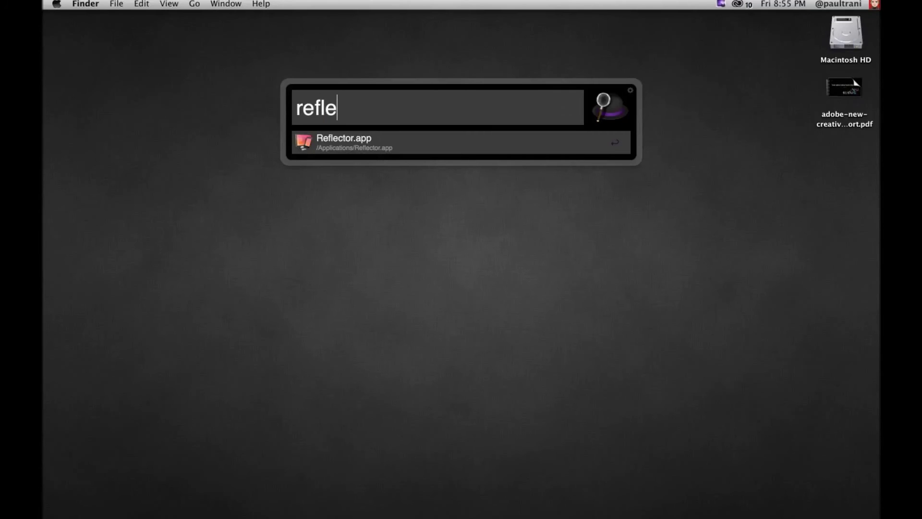
key("Return")
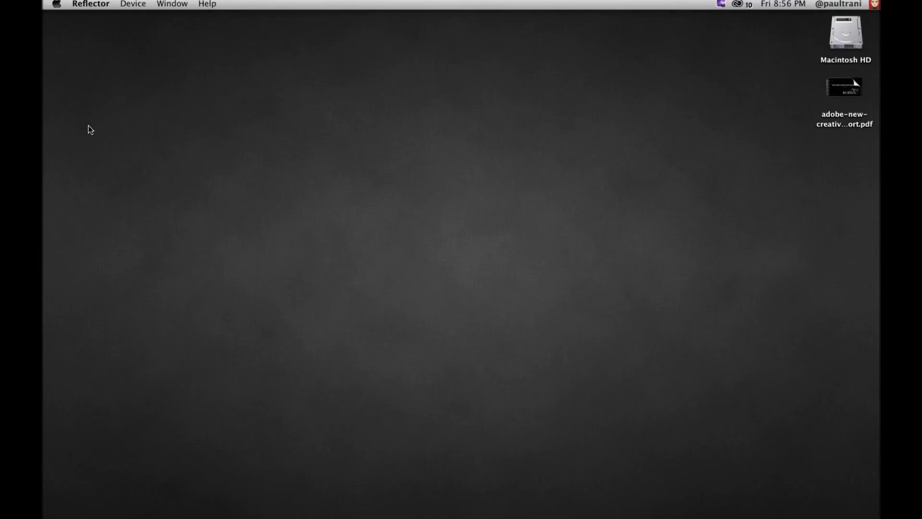
Step: Reopen Alfred, type 're', then dismiss it by clicking the desktop
key("alt+space")
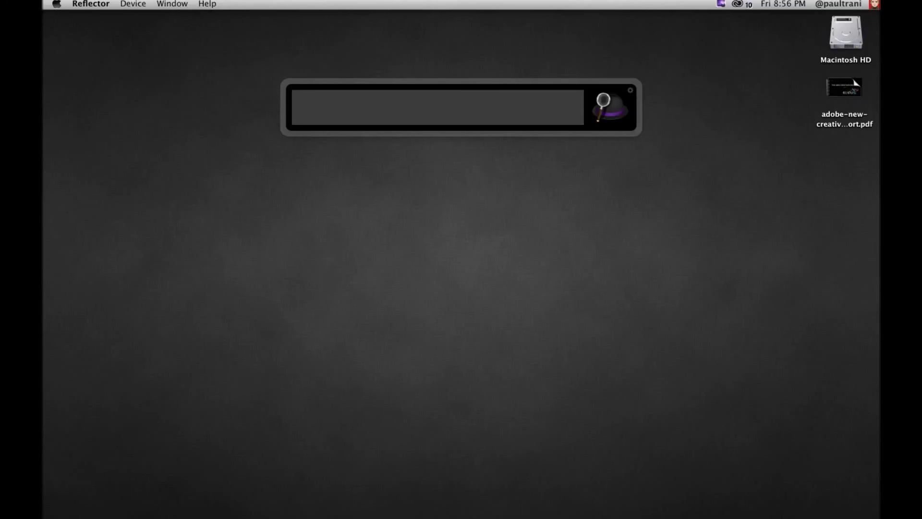
type("r")
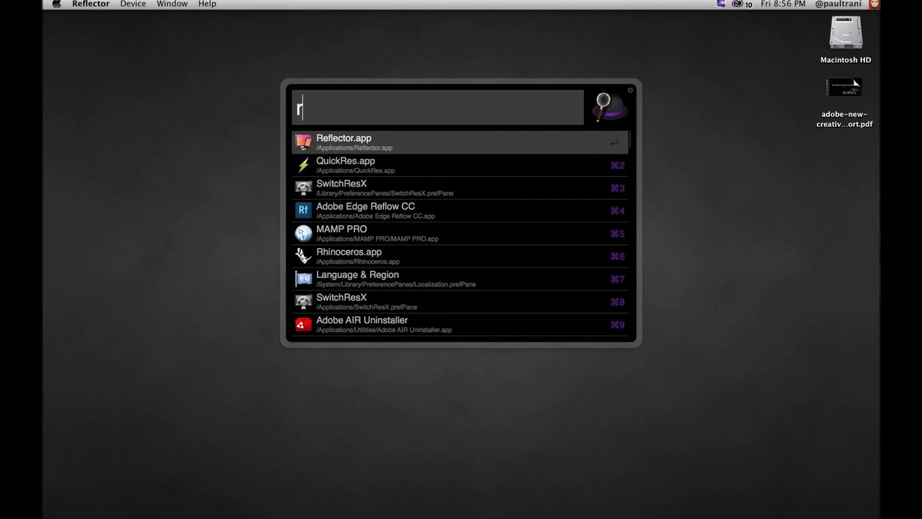
type("e")
left_click(452, 423)
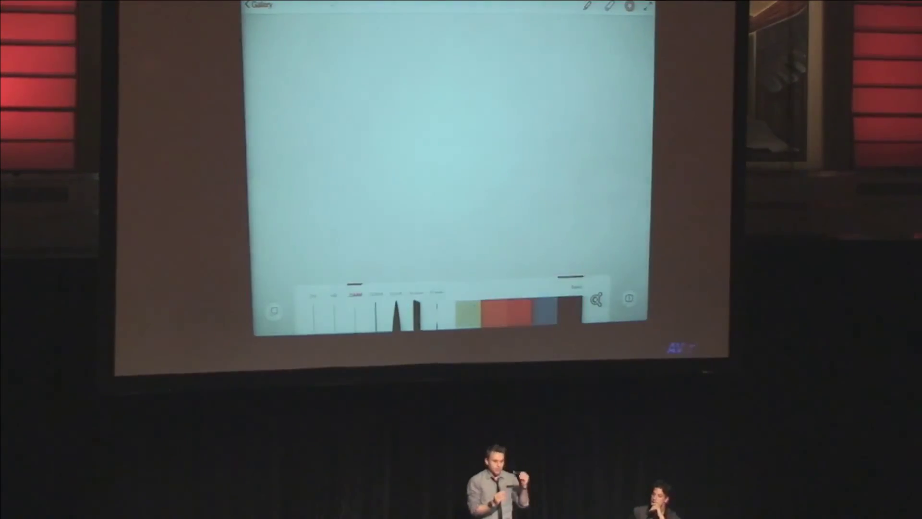
Step: Place the digital ruler on the blank canvas, rotate it level, and pair the pen
left_click_drag(358, 159, 555, 200)
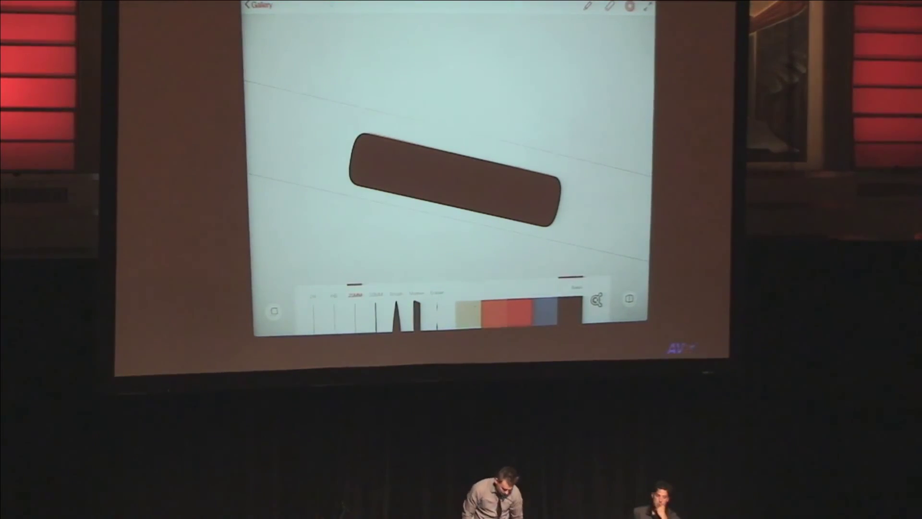
left_click_drag(529, 212, 464, 221)
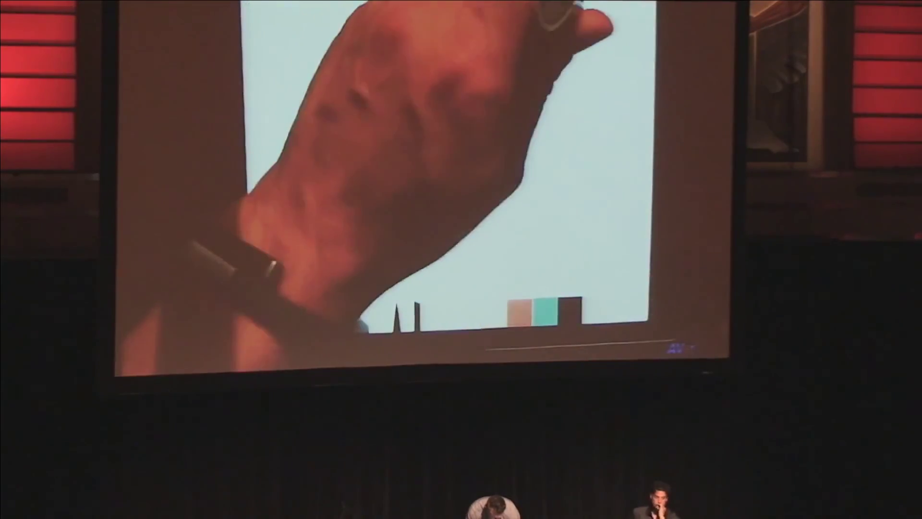
left_click(587, 15)
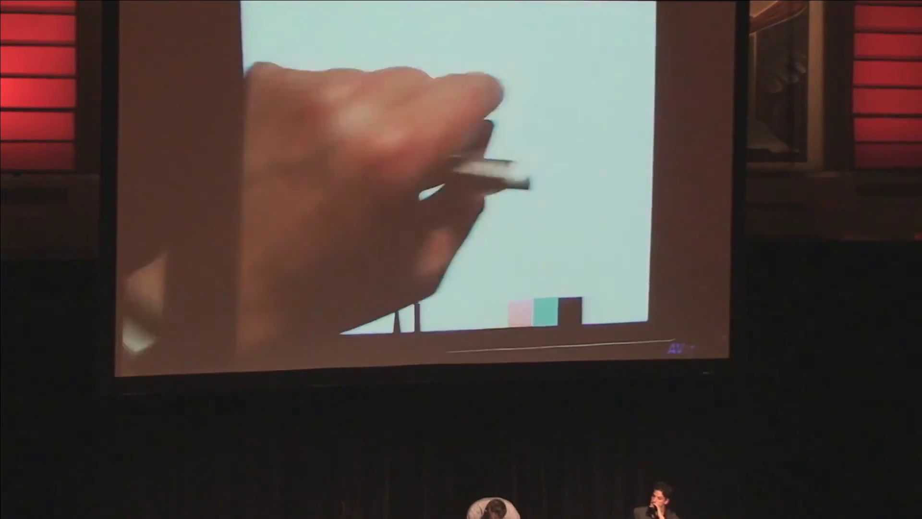
left_click(630, 34)
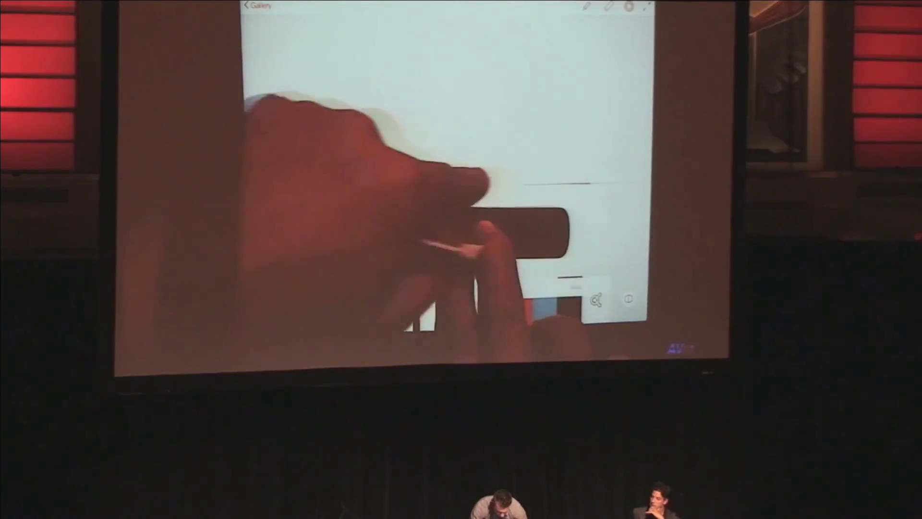
Step: Rule horizontal, vertical and diagonal lines along the repositioned ruler, then undo the guide lines
mouse_move(453, 222)
left_mouse_down()
mouse_move(476, 128)
mouse_move(505, 96)
mouse_move(524, 168)
left_mouse_up()
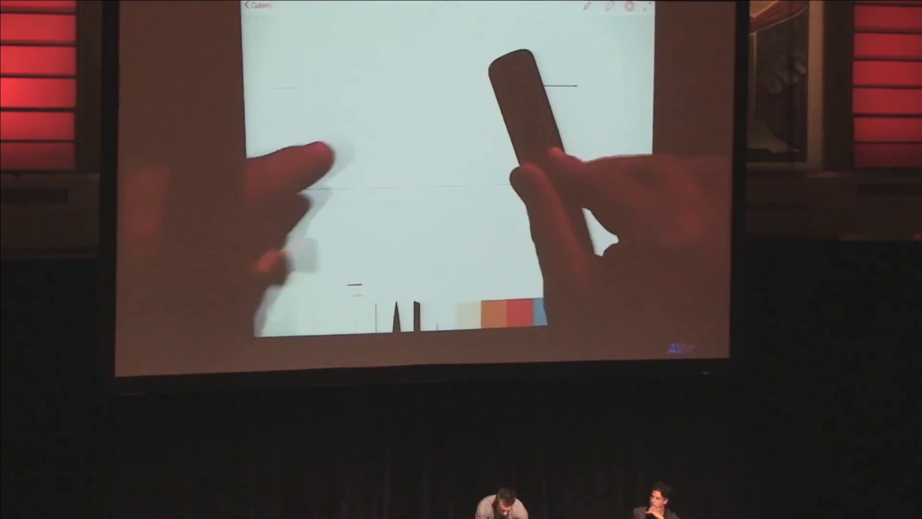
left_click_drag(459, 16, 475, 72)
left_click_drag(317, 52, 353, 86)
left_click_drag(495, 159, 603, 180)
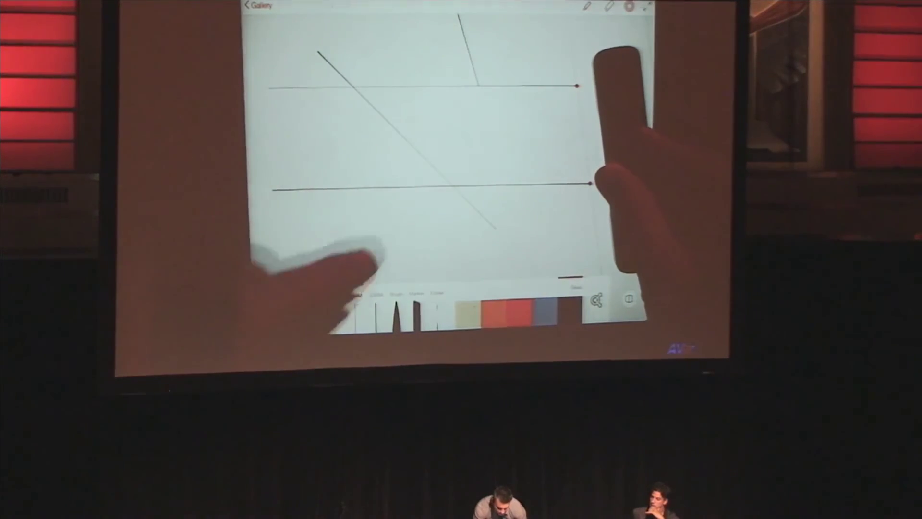
left_click_drag(589, 184, 577, 87)
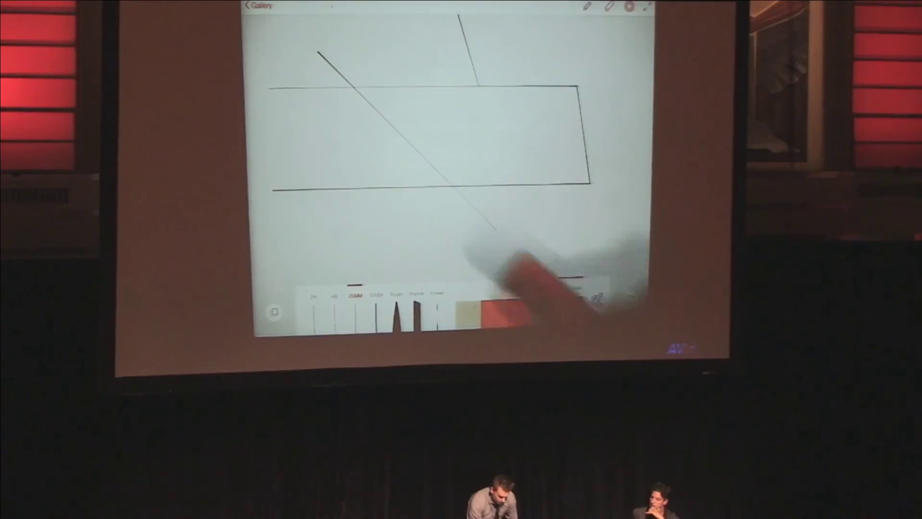
left_click_drag(374, 36, 470, 219)
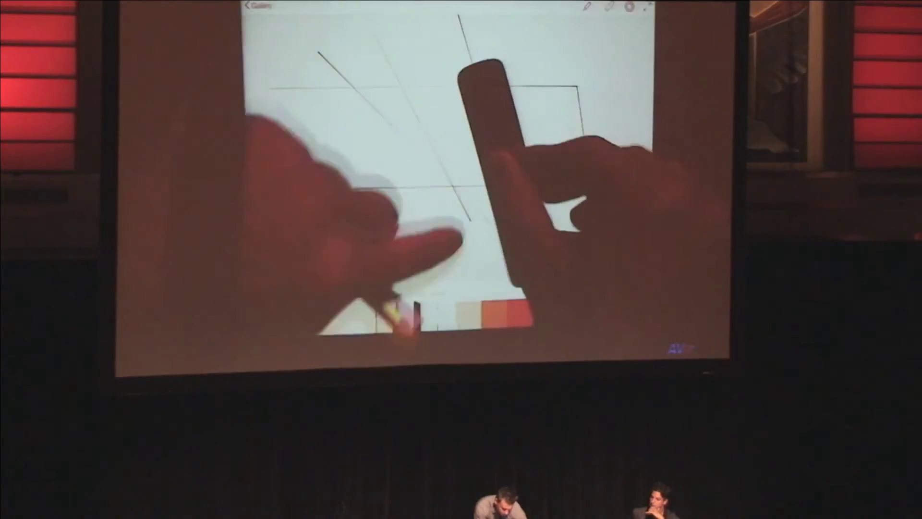
key("ctrl+z")
key("ctrl+z")
key("ctrl+z")
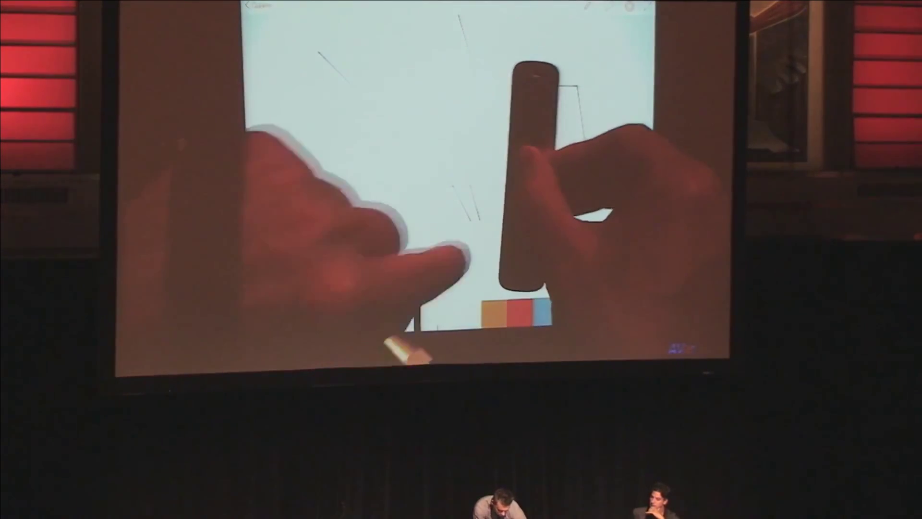
Step: Draw thick near-vertical and diagonal strokes along the ruler
left_click_drag(497, 67, 486, 228)
left_click_drag(520, 120, 486, 226)
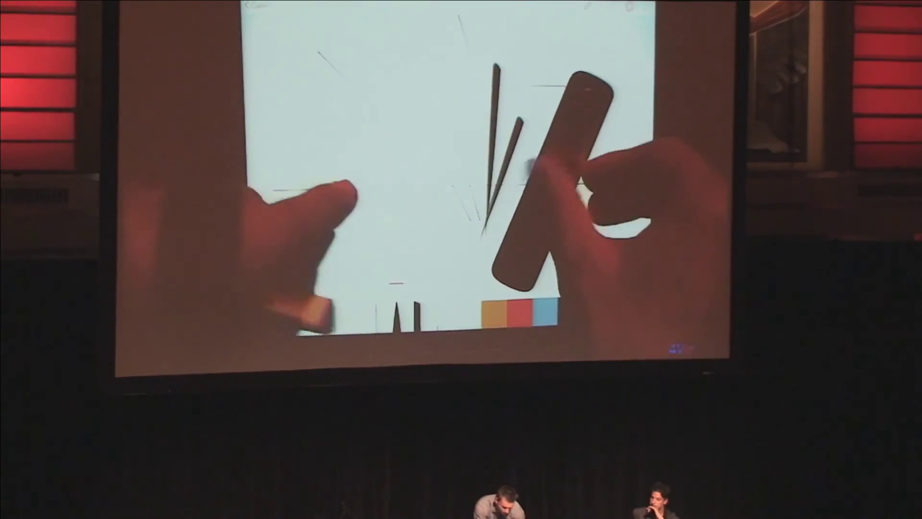
left_click_drag(434, 48, 468, 122)
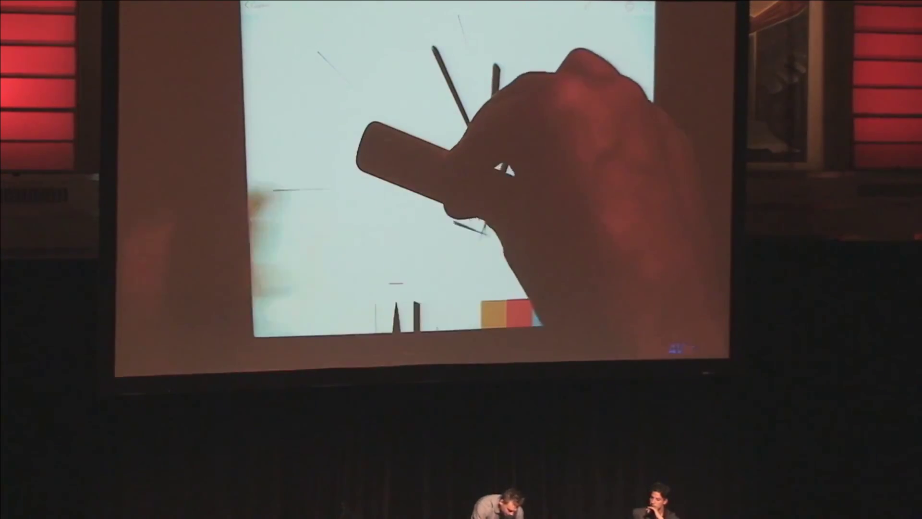
left_click_drag(454, 226, 309, 165)
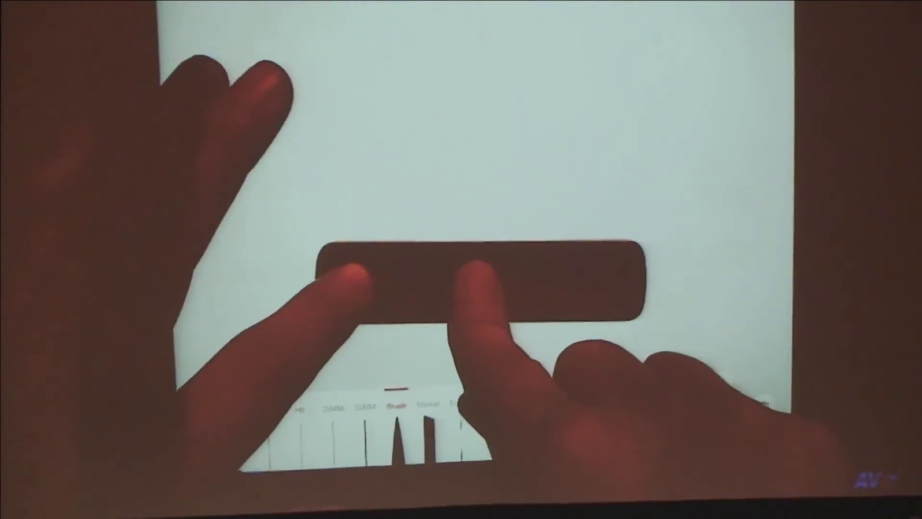
Step: Trace triangle, circle and square outlines, sliding the ruler between shapes
left_click_drag(441, 152, 533, 151)
left_click_drag(429, 278, 379, 276)
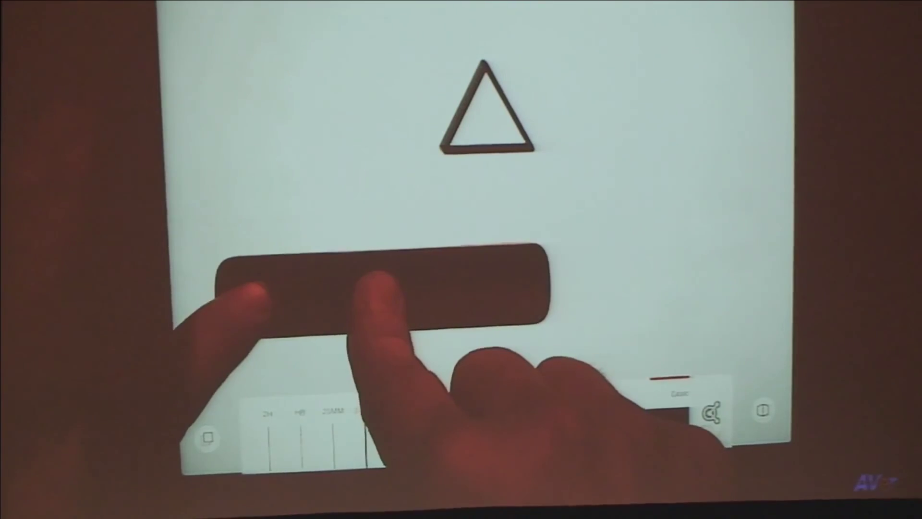
mouse_move(334, 110)
left_mouse_down()
mouse_move(360, 102)
mouse_move(337, 108)
left_mouse_up()
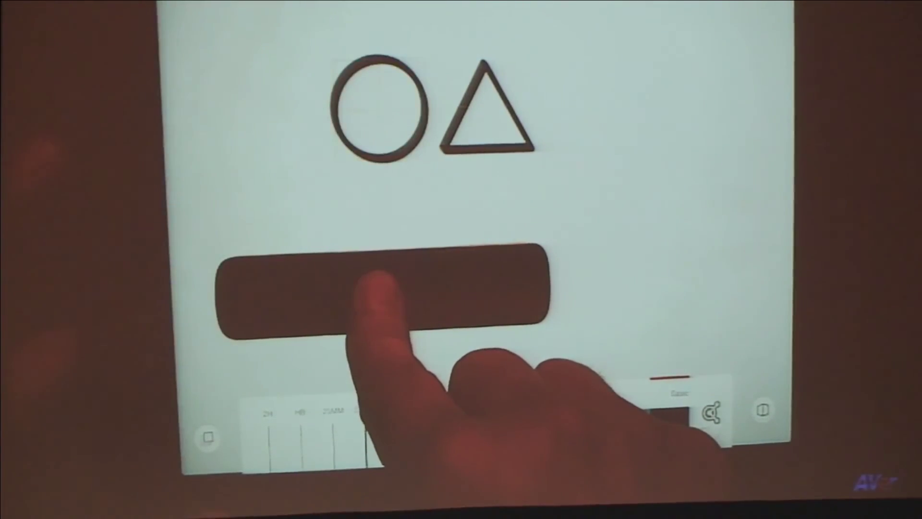
left_click_drag(391, 288, 560, 286)
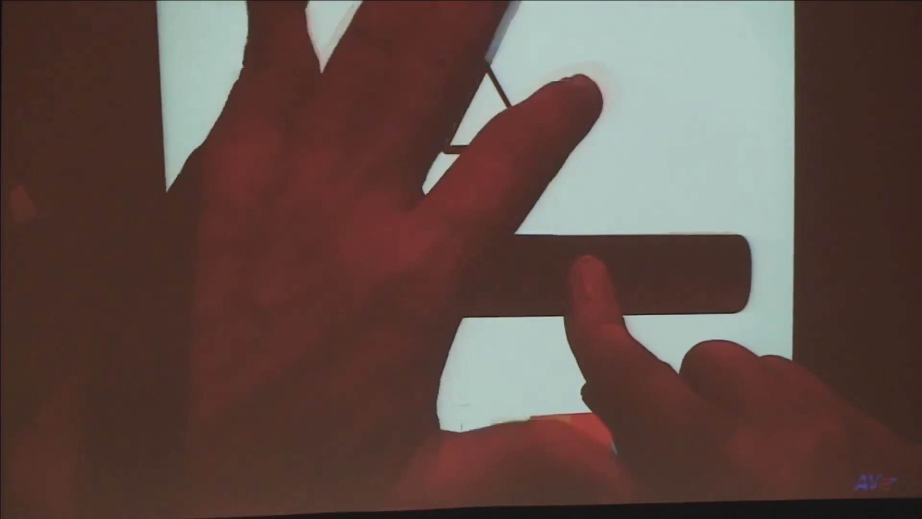
left_click_drag(596, 84, 550, 144)
left_click_drag(576, 262, 497, 149)
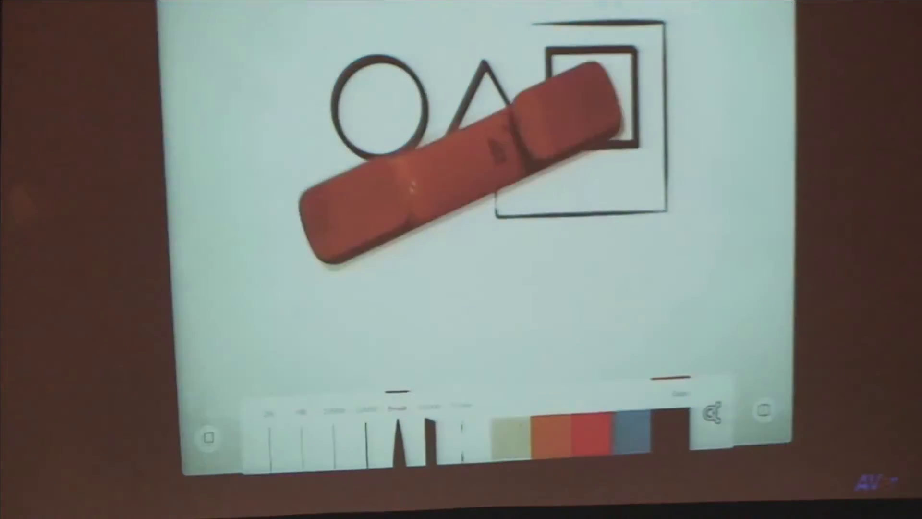
Step: Dismiss the ruler, clear the canvas, and bring up the shape stencil list
left_click(597, 82)
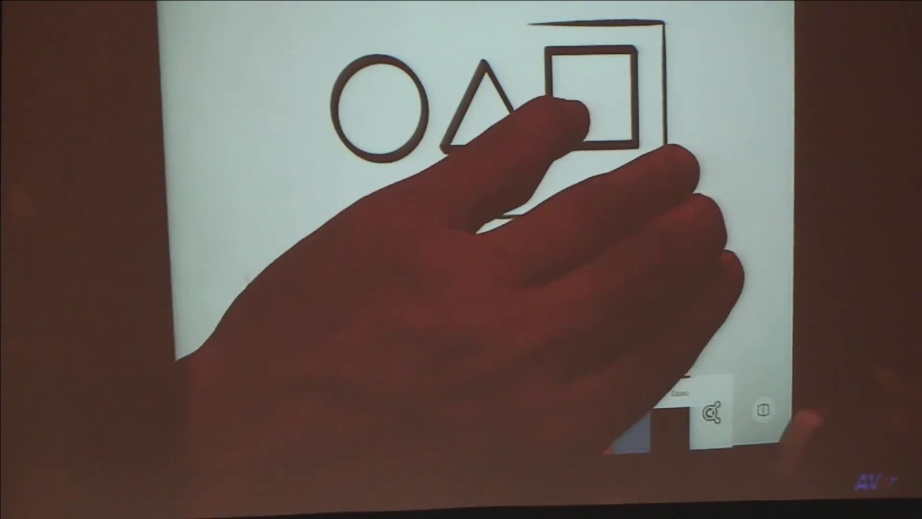
left_click(494, 145)
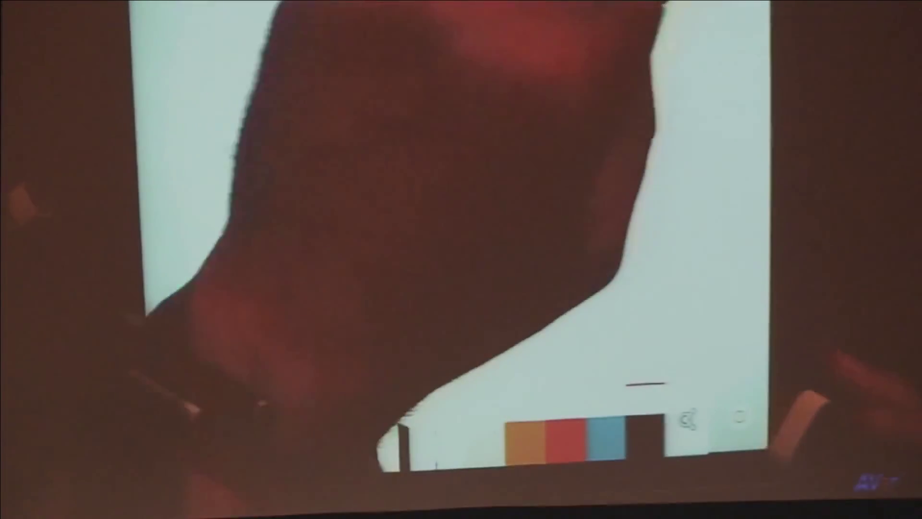
left_click(639, 7)
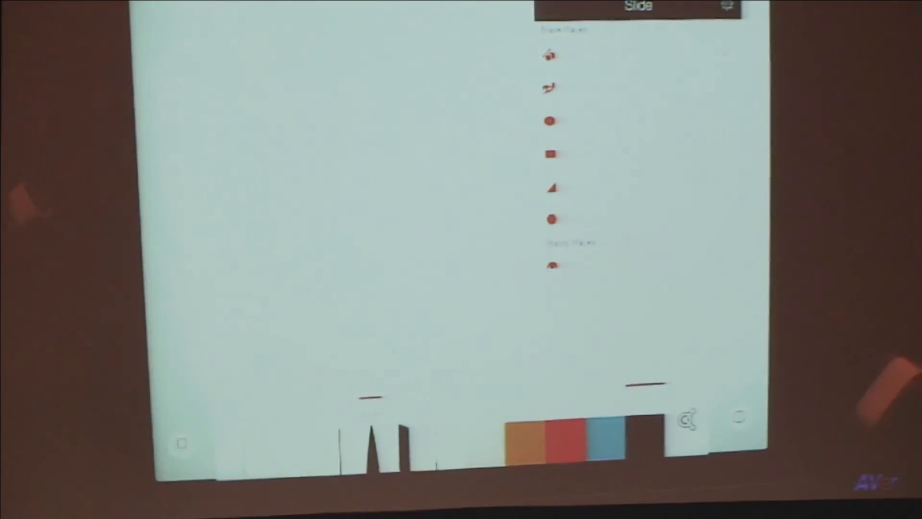
Step: Pick a curve stencil from the shape list and rotate it into position
scroll(558, 135, "down", 2)
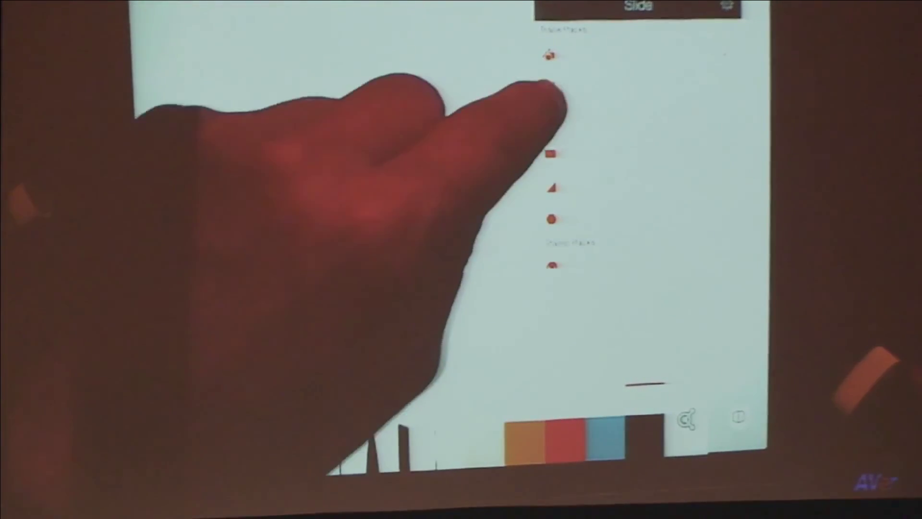
left_click(550, 86)
left_click_drag(370, 356, 406, 293)
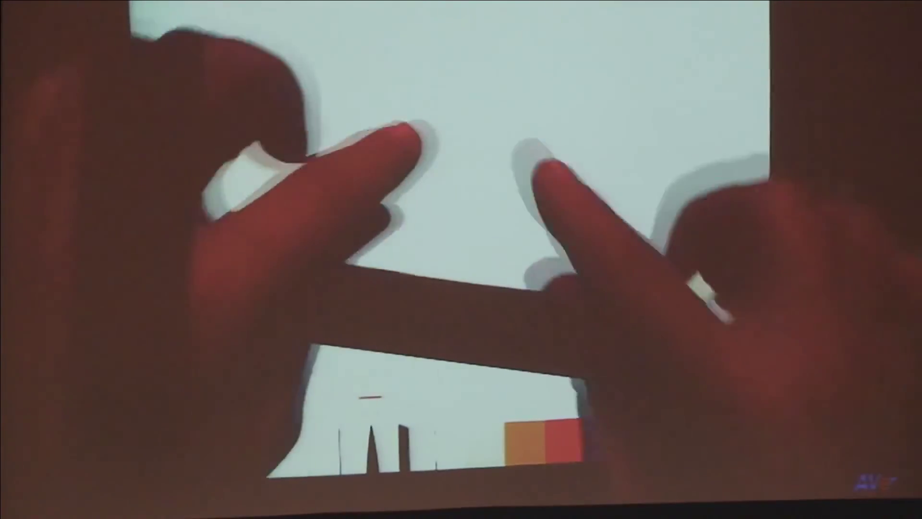
Step: Trace arc, zigzag, curved and wavy strokes along the curve guide
mouse_move(440, 81)
left_mouse_down()
mouse_move(668, 170)
mouse_move(666, 201)
left_mouse_up()
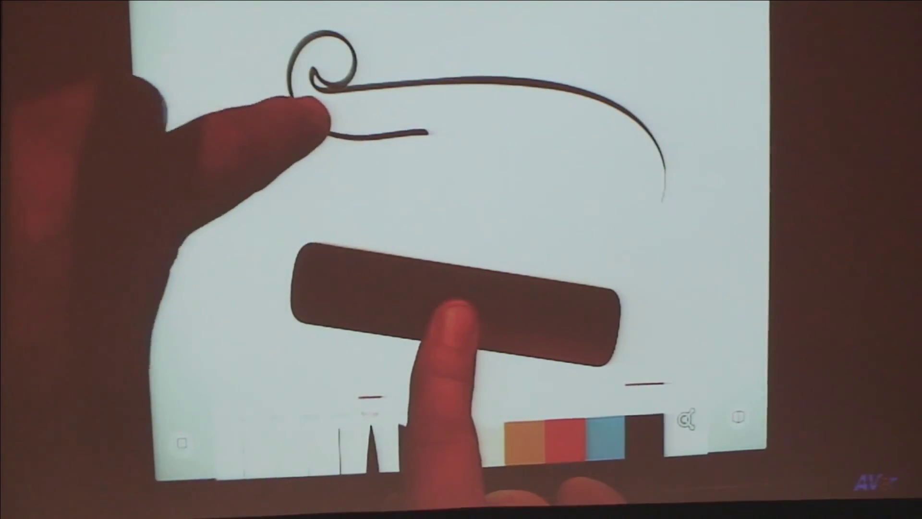
left_click_drag(430, 144, 583, 164)
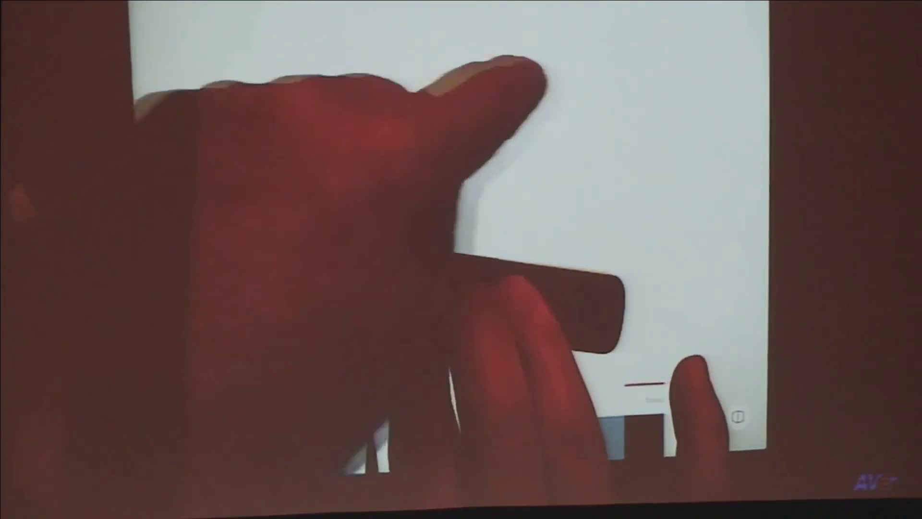
left_click_drag(531, 72, 637, 106)
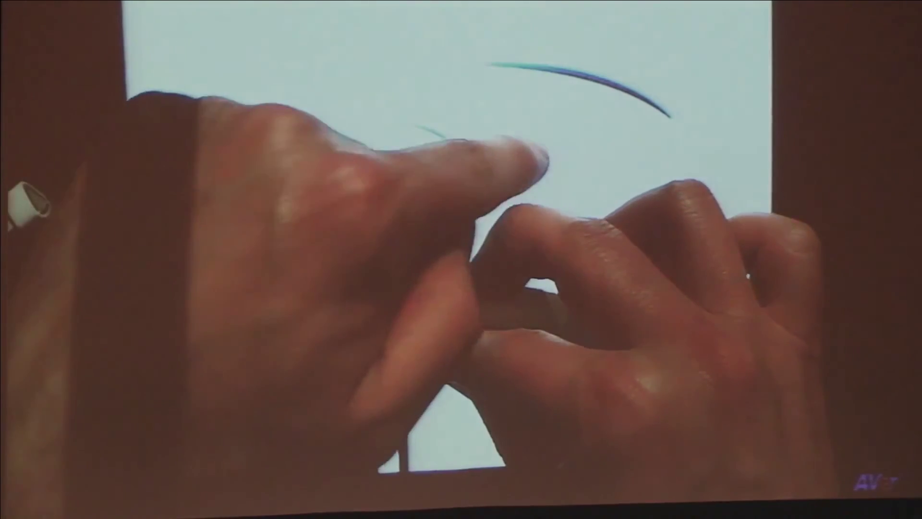
left_click_drag(435, 133, 600, 173)
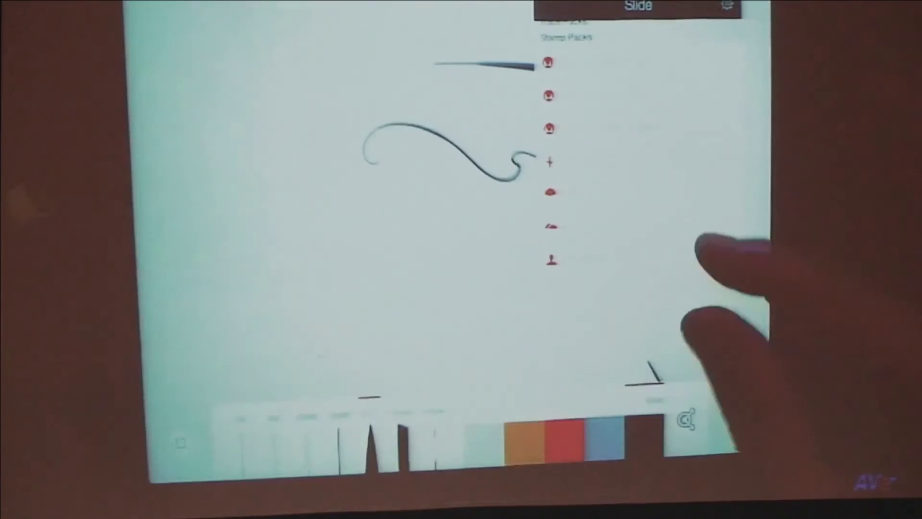
Step: Enable the Devices stamp pack
scroll(678, 185, "down", 3)
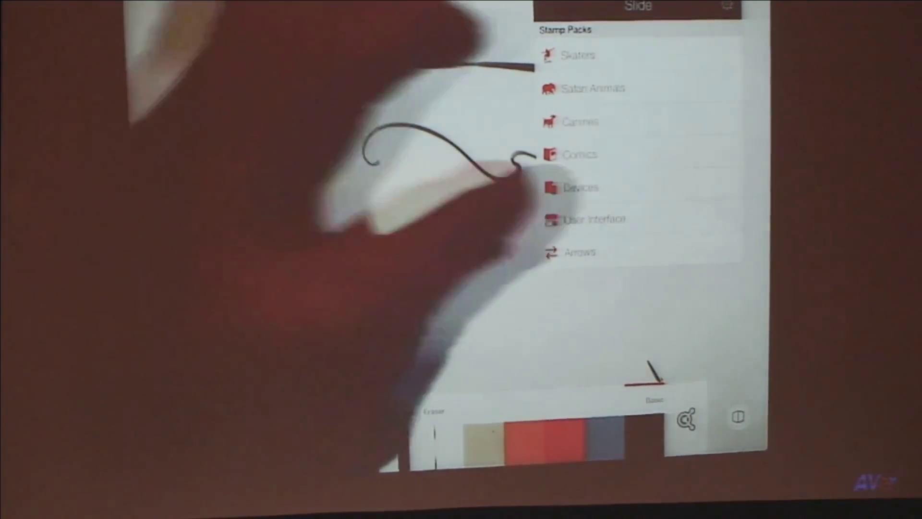
left_click(580, 187)
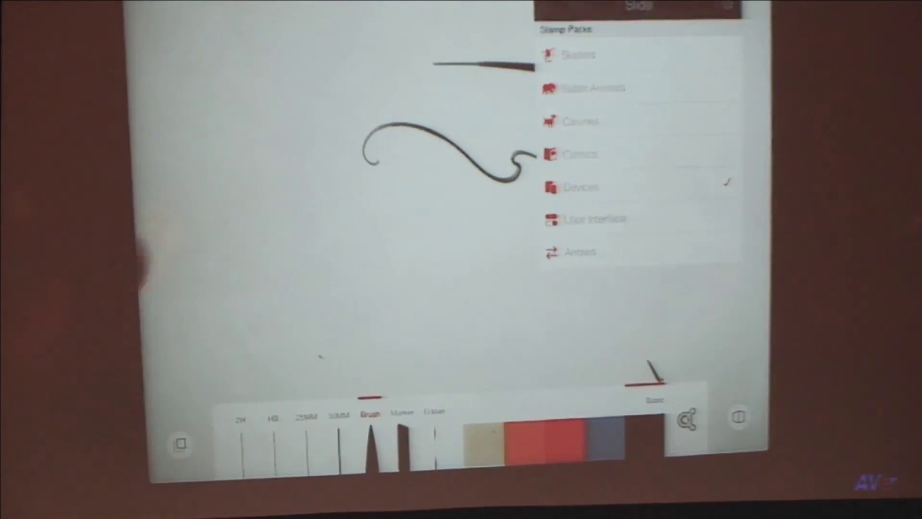
left_click(331, 249)
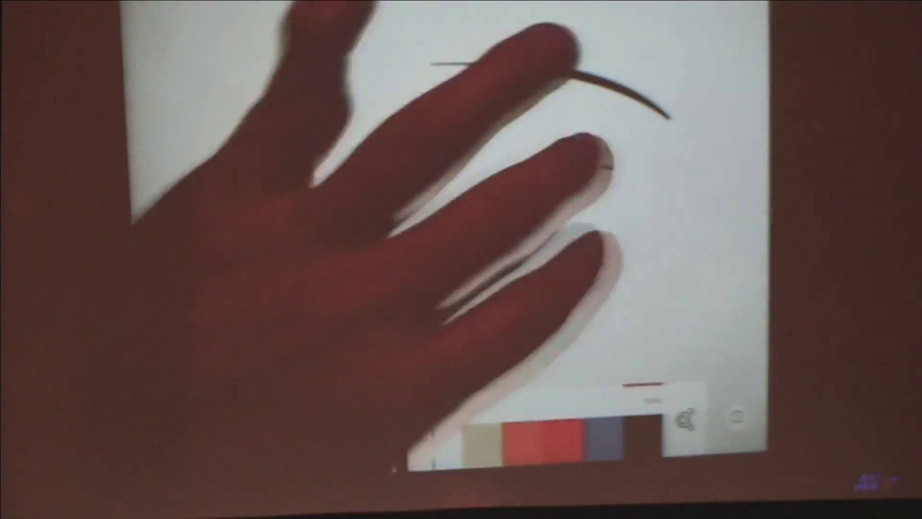
Step: Clear the canvas, stamp a phone outline, then open the Perspective drawing from the gallery
left_click_drag(599, 167, 610, 168)
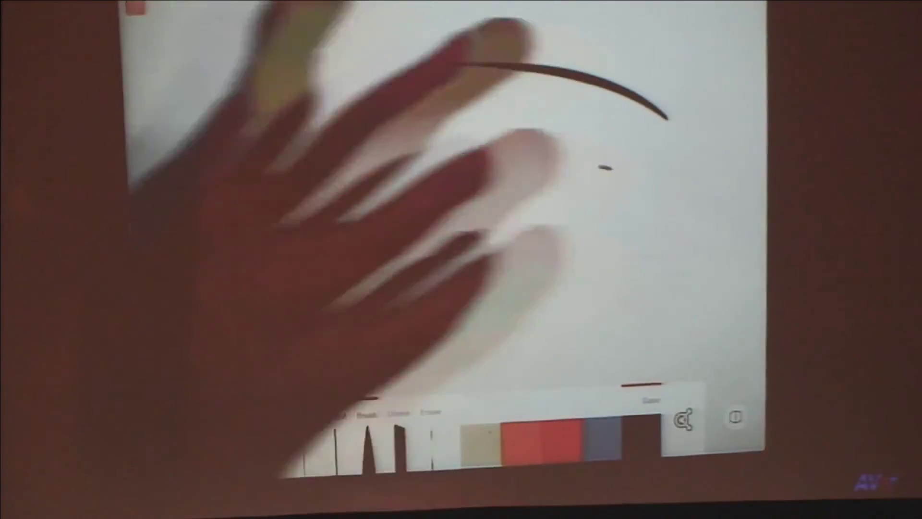
left_click_drag(543, 153, 308, 185)
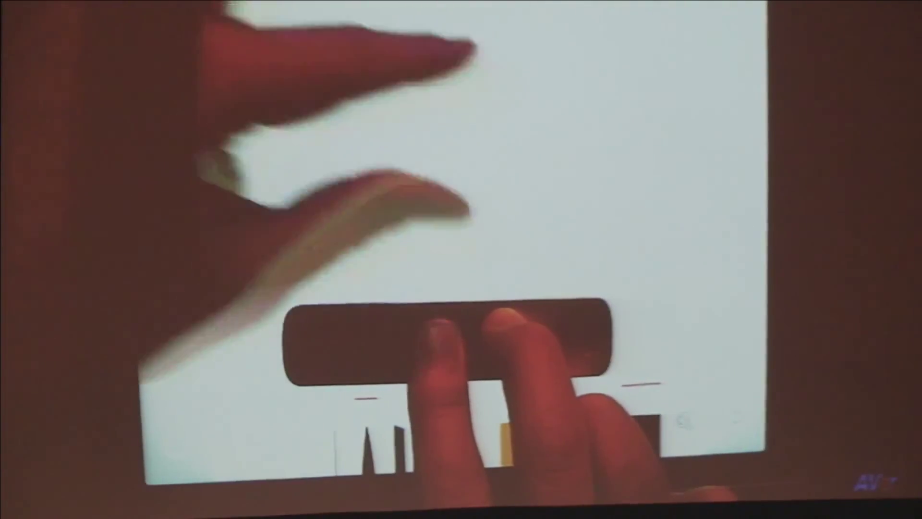
left_click(418, 84)
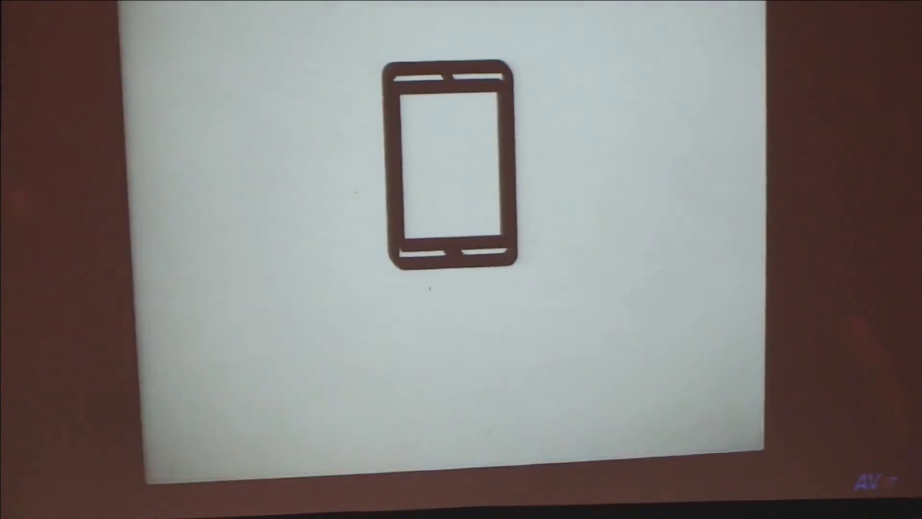
left_click(177, 444)
left_click(245, 218)
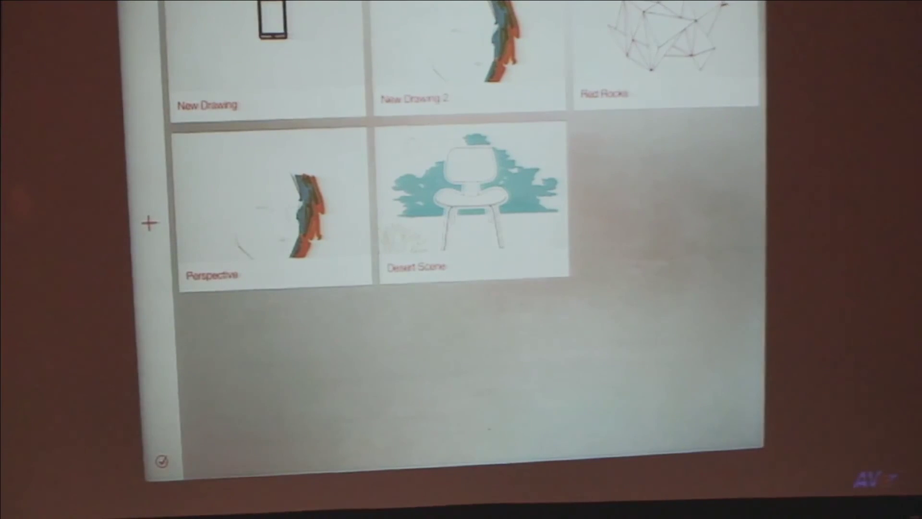
Step: Open Desert Scene and Red Rocks, paint a broad multicoloured stroke, then return home
left_click(473, 202)
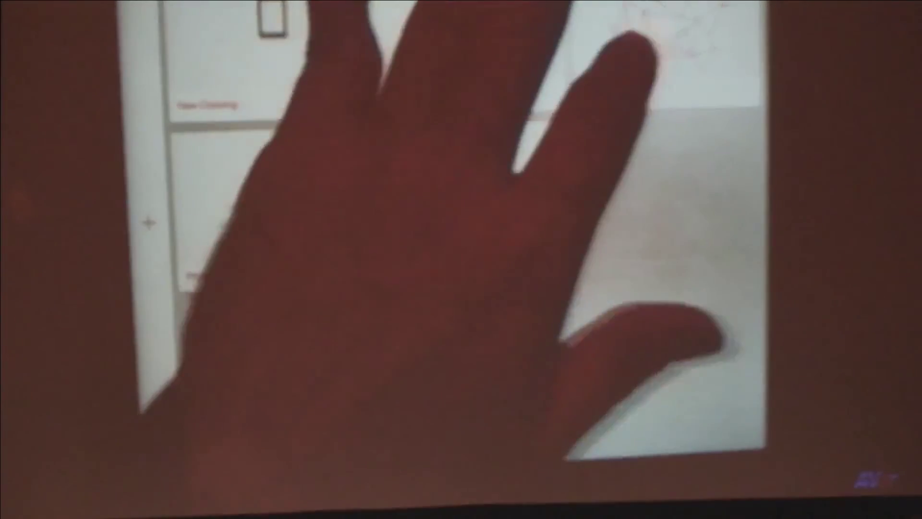
left_click(639, 48)
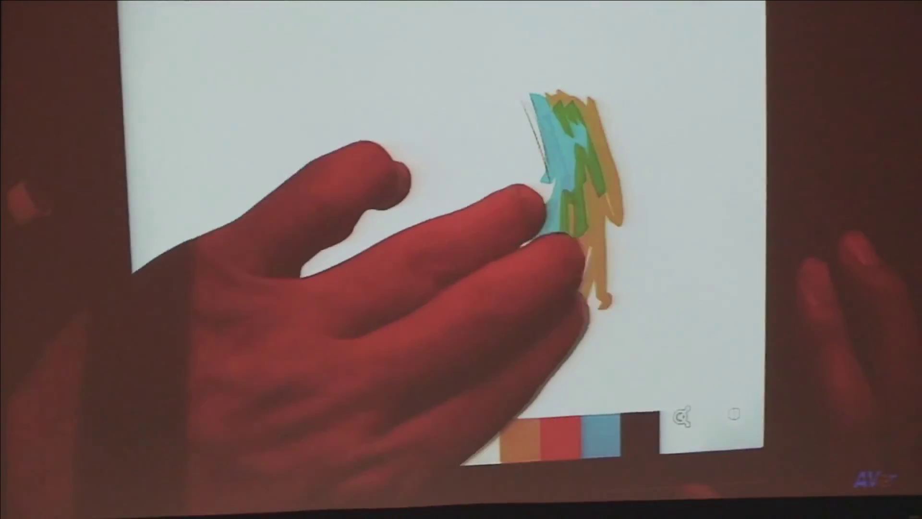
mouse_move(538, 96)
left_mouse_down()
mouse_move(591, 187)
mouse_move(509, 379)
left_mouse_up()
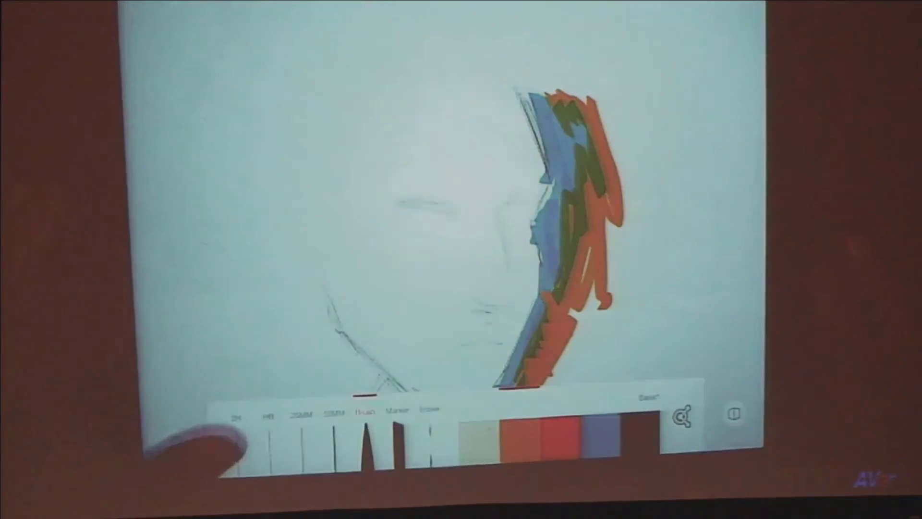
left_click_drag(288, 264, 243, 264)
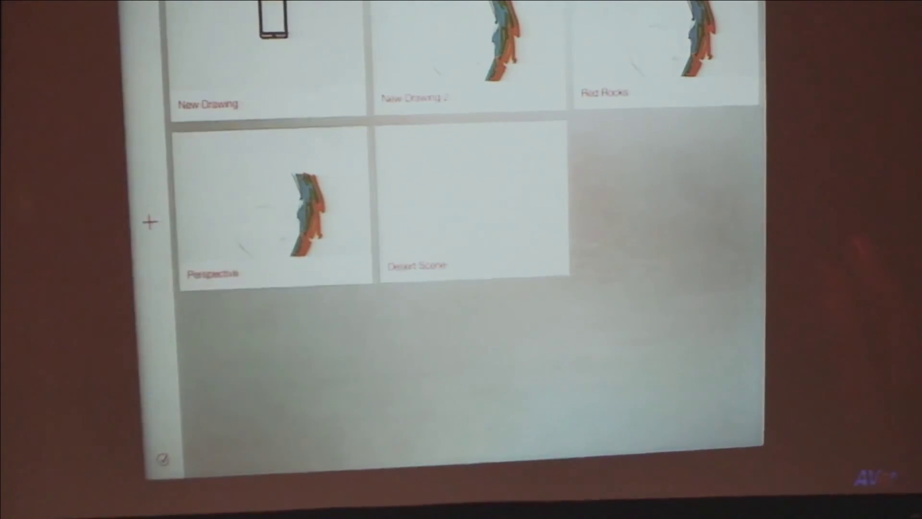
key("super")
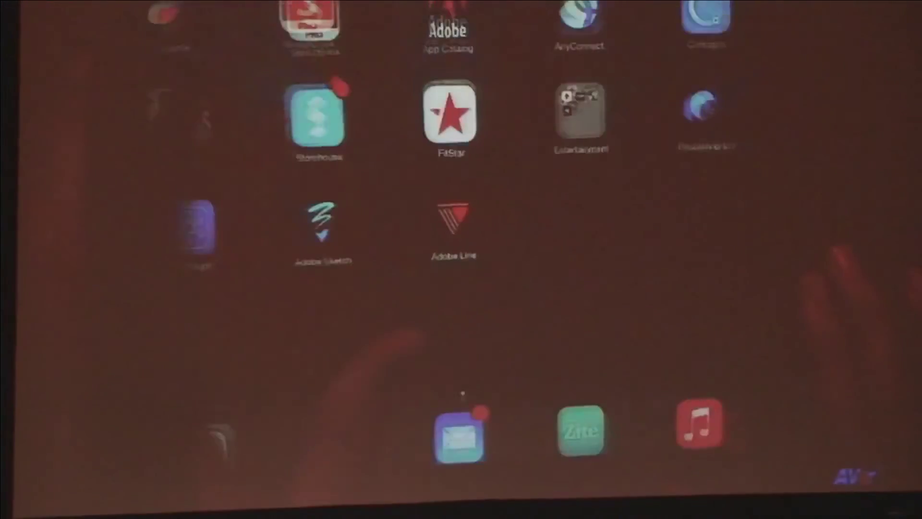
Step: Launch Adobe Sketch, browse to Logo Project, and open the PLAY sketch's sharing options
left_click(337, 224)
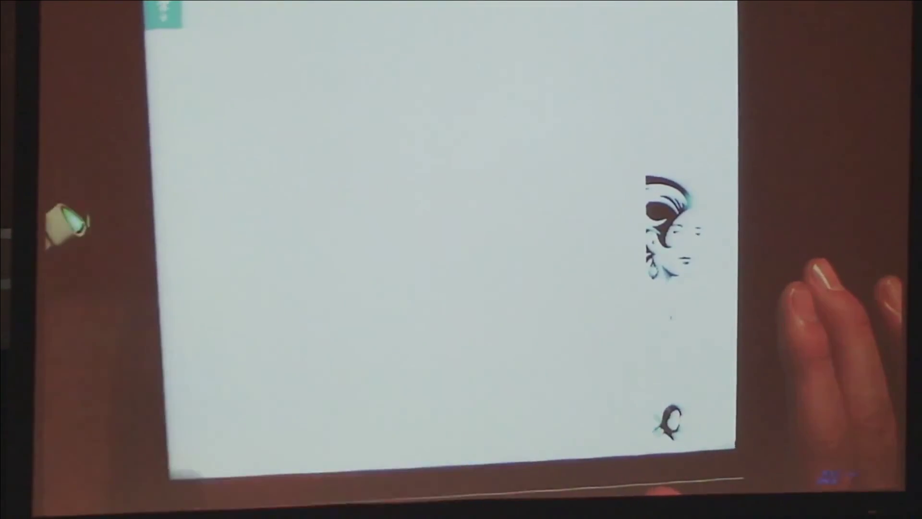
left_click_drag(495, 223, 288, 307)
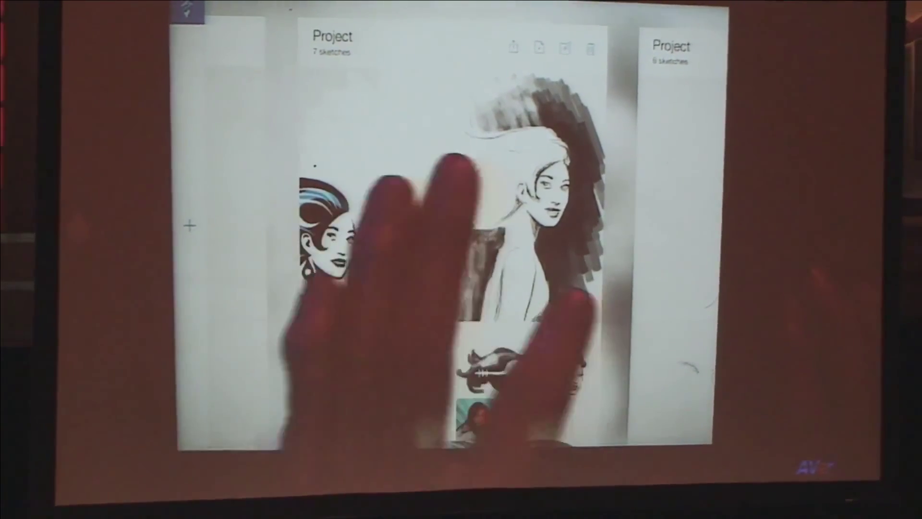
scroll(452, 240, "down", 5)
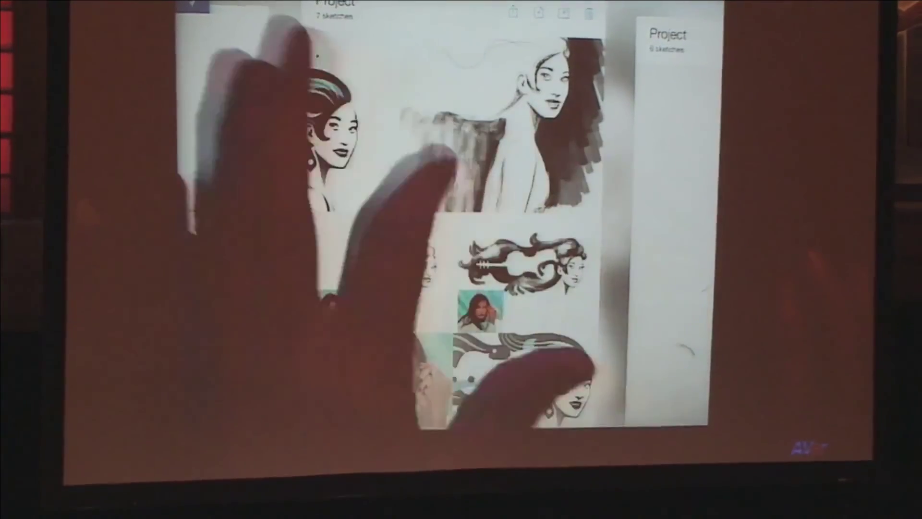
scroll(451, 240, "up", 5)
scroll(452, 240, "right", 5)
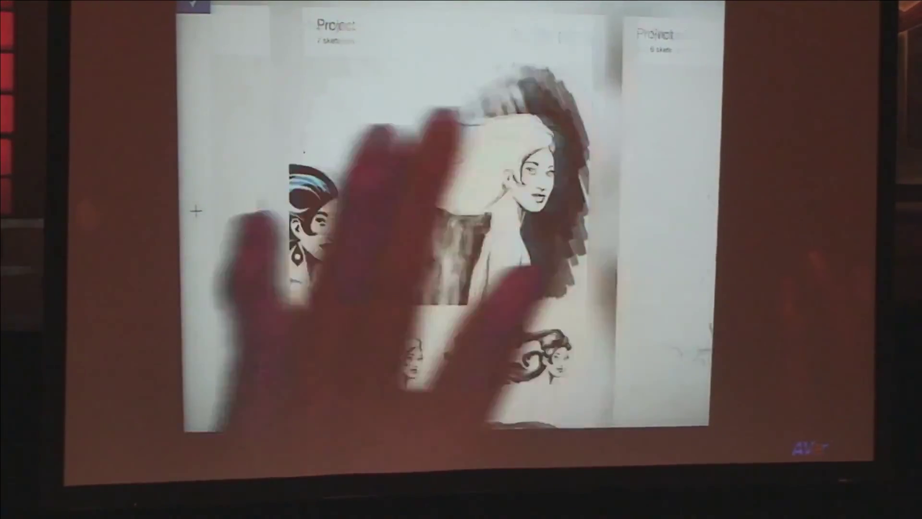
scroll(452, 240, "right", 5)
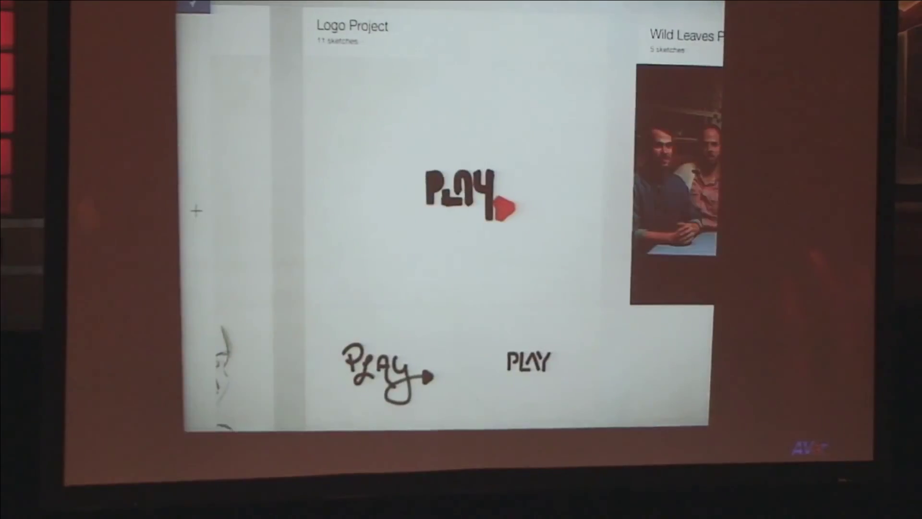
left_click(379, 219)
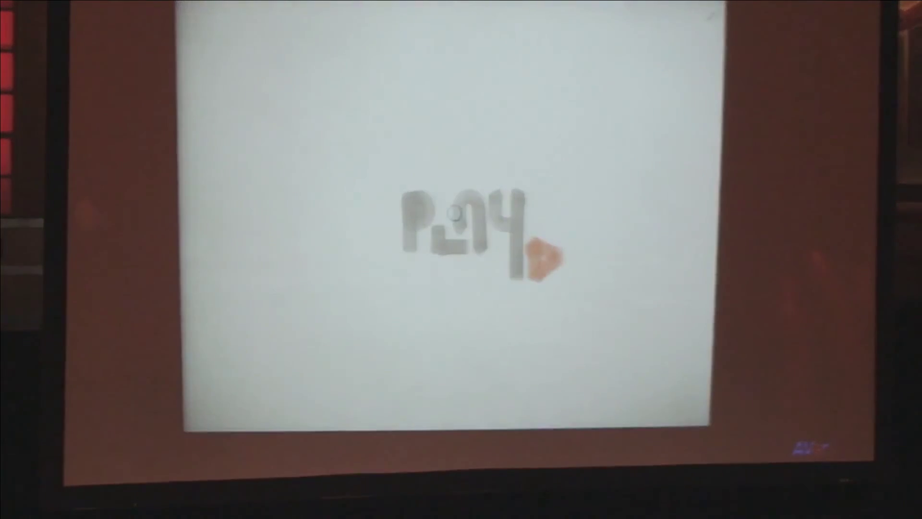
left_click(607, 12)
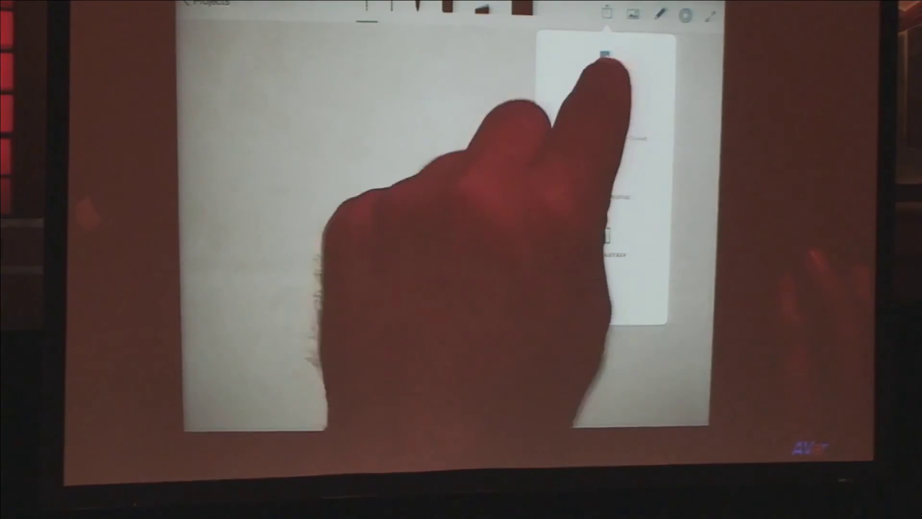
Step: Post the sketch to Behance with the description 'Anatomyoed', then swipe to the purple flower photo
left_click(605, 60)
left_click(454, 386)
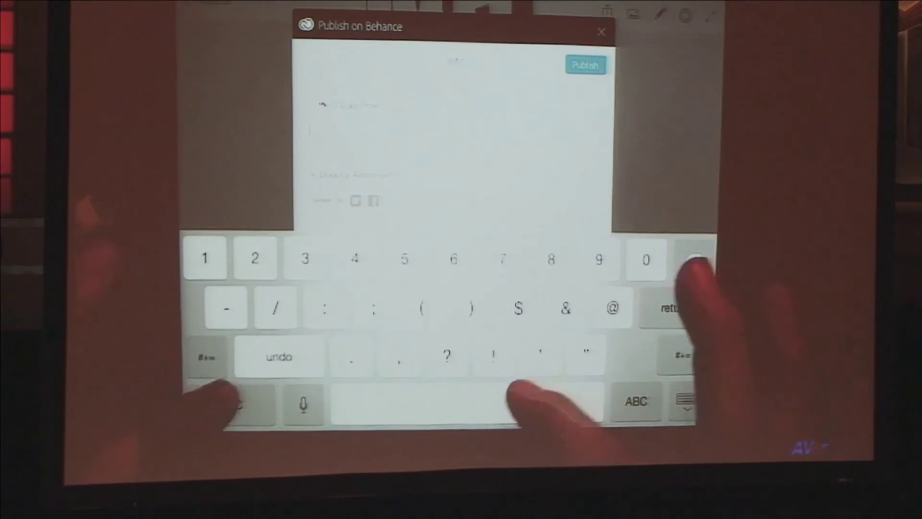
left_click(637, 401)
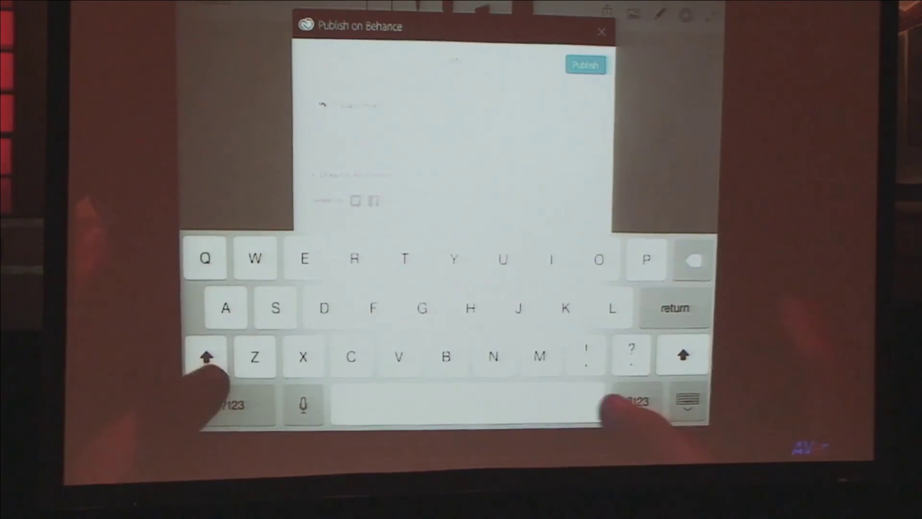
type("Anat")
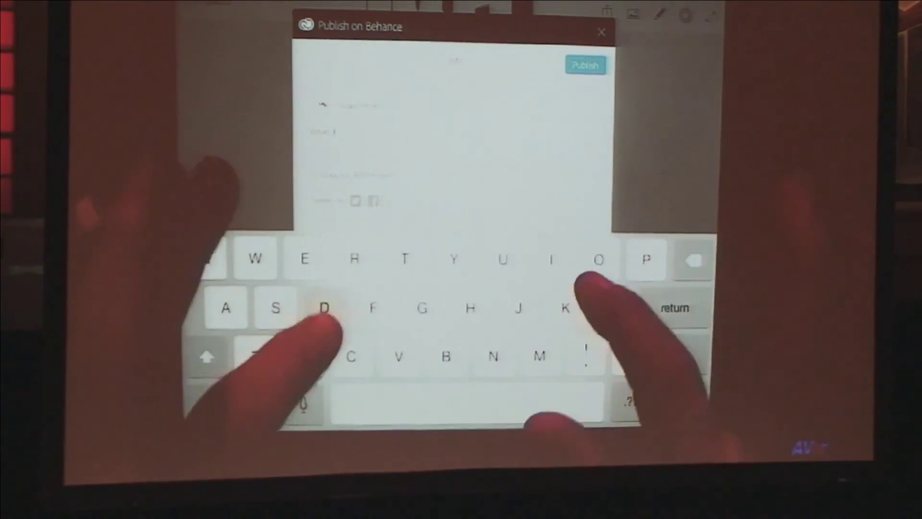
type("omy")
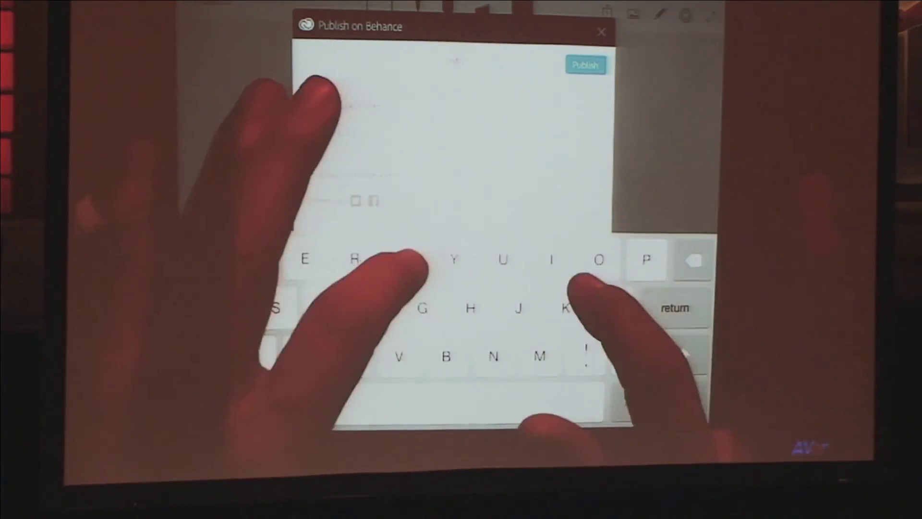
type("o")
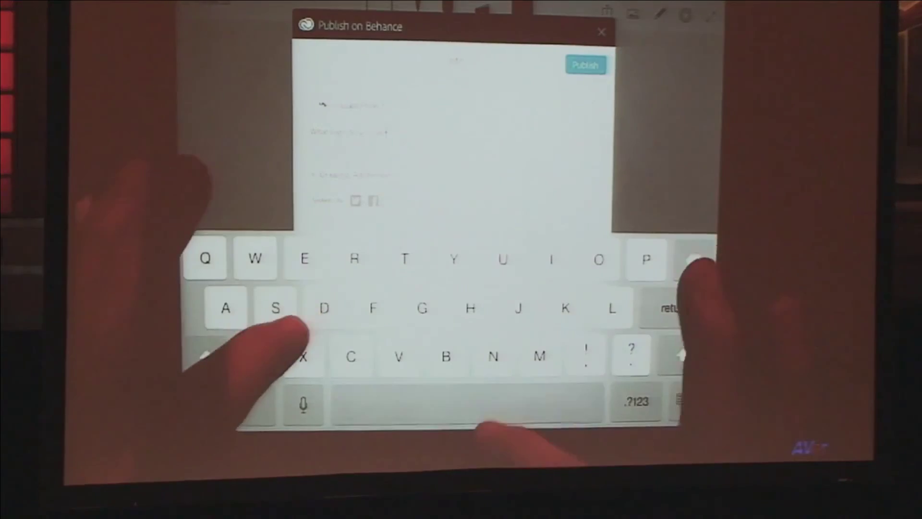
type("ed")
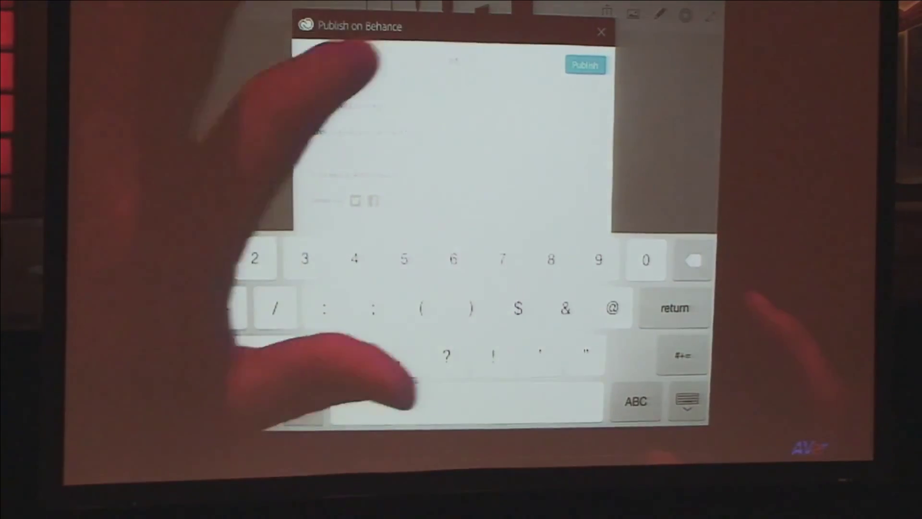
key("Return")
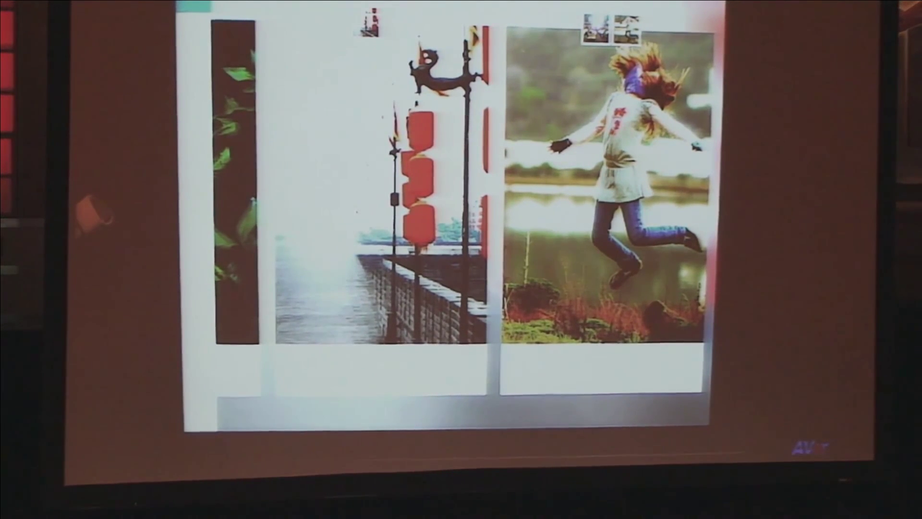
left_click_drag(268, 350, 365, 336)
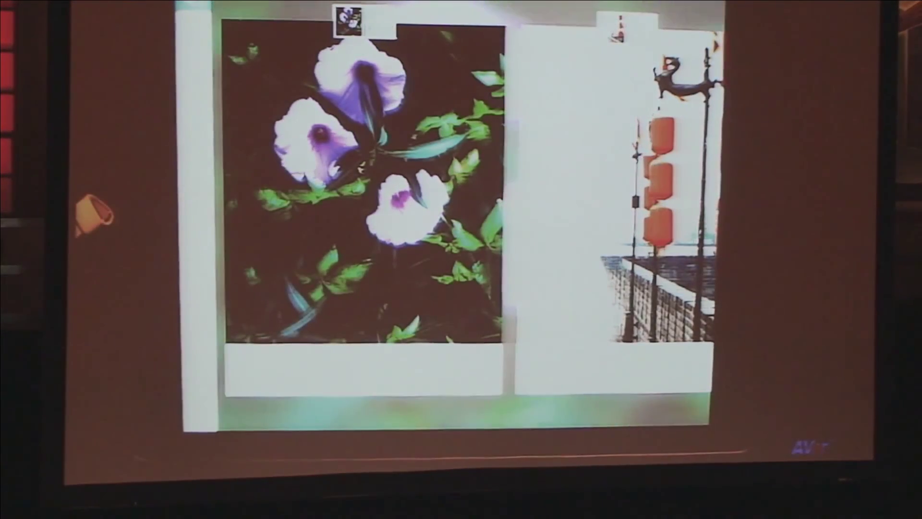
Step: Swipe through the Mix project gallery to view the grid of projects
left_click_drag(288, 304, 360, 192)
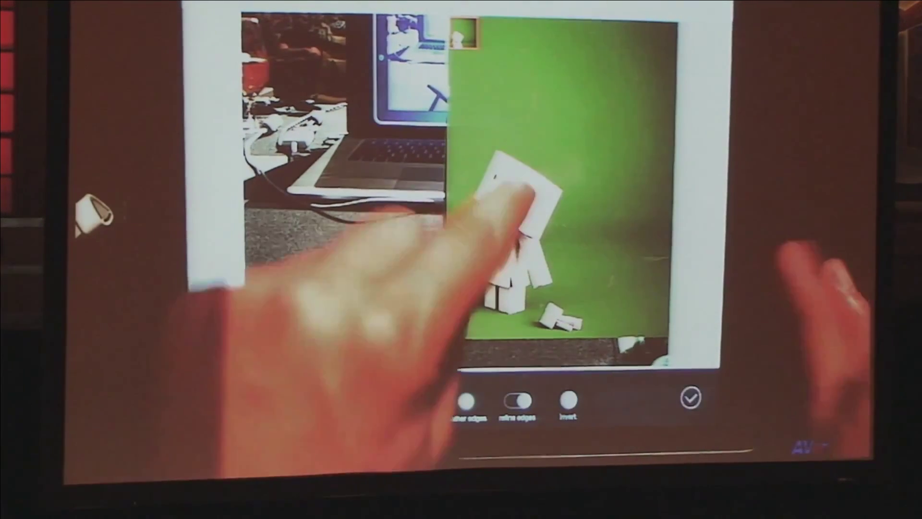
Step: Clear the selection, brush the paper robot back in with Smart cut-out, and confirm
scroll(509, 216, "up", 5)
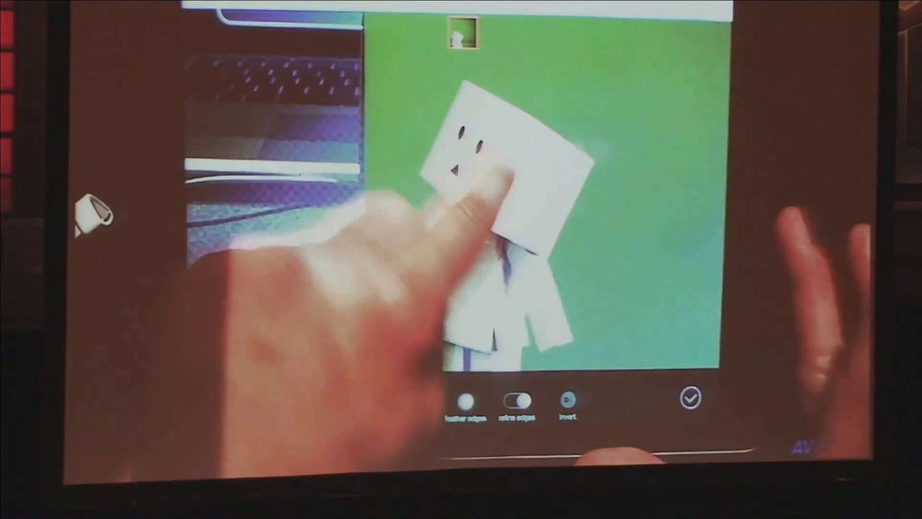
left_click(504, 177)
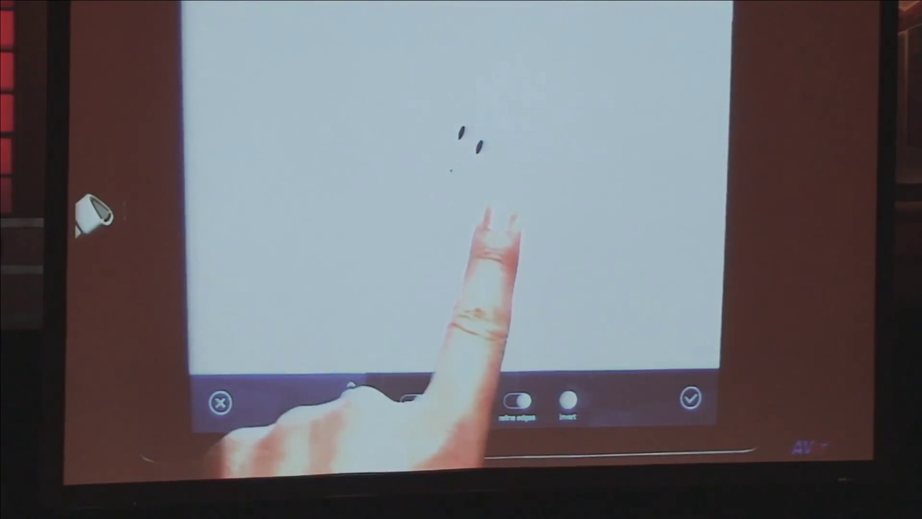
left_click(488, 242)
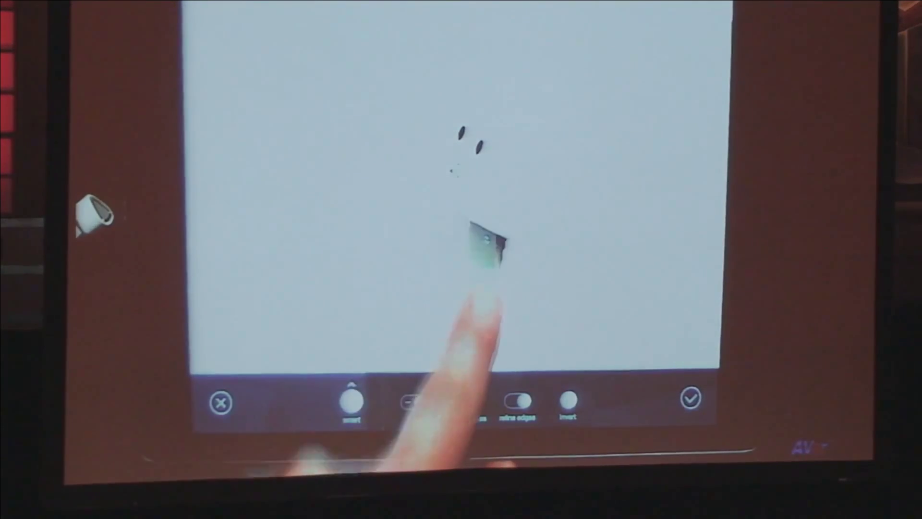
mouse_move(464, 315)
left_mouse_down()
mouse_move(448, 286)
mouse_move(448, 311)
mouse_move(470, 272)
mouse_move(508, 243)
mouse_move(557, 326)
left_mouse_up()
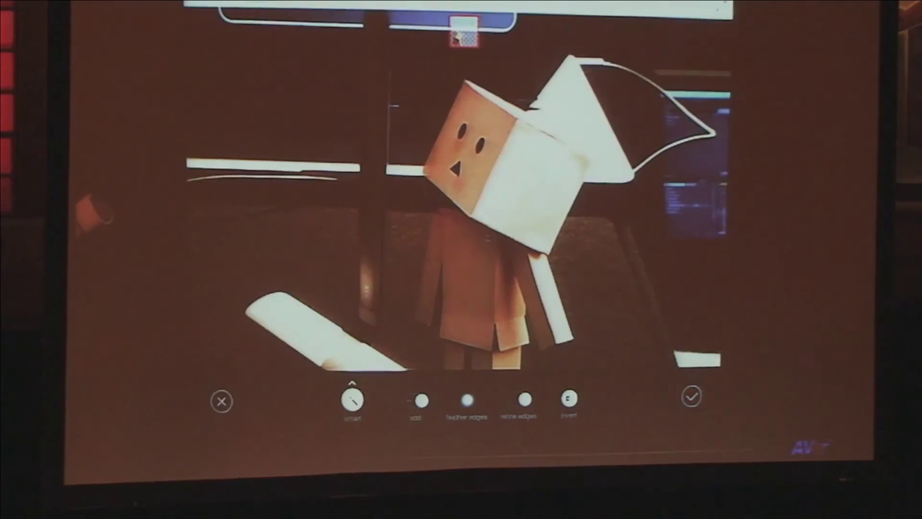
left_click(458, 351)
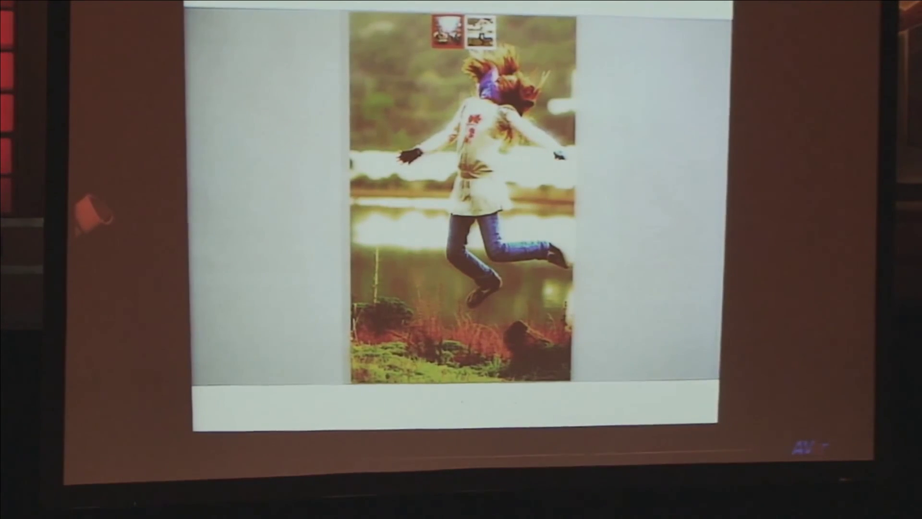
Step: Brush away the ground and the background beside the hair with Smart subtract
left_click(464, 435)
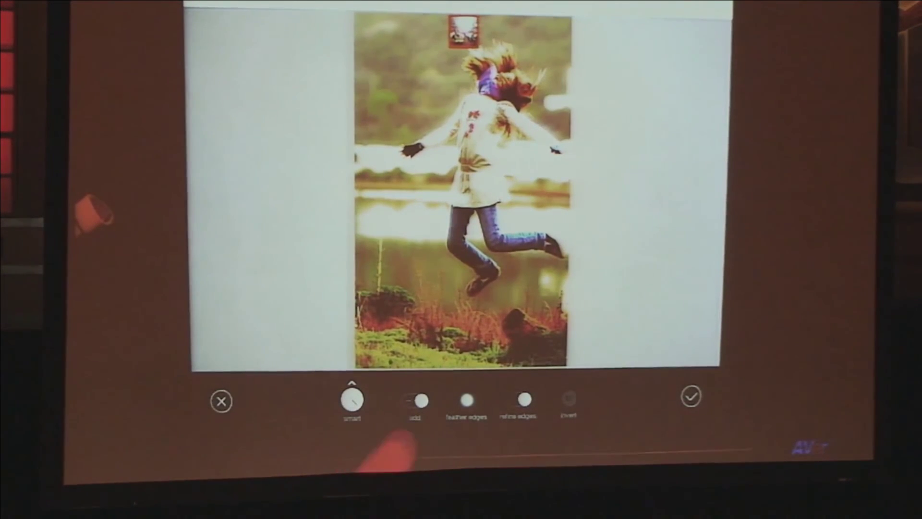
left_click(416, 400)
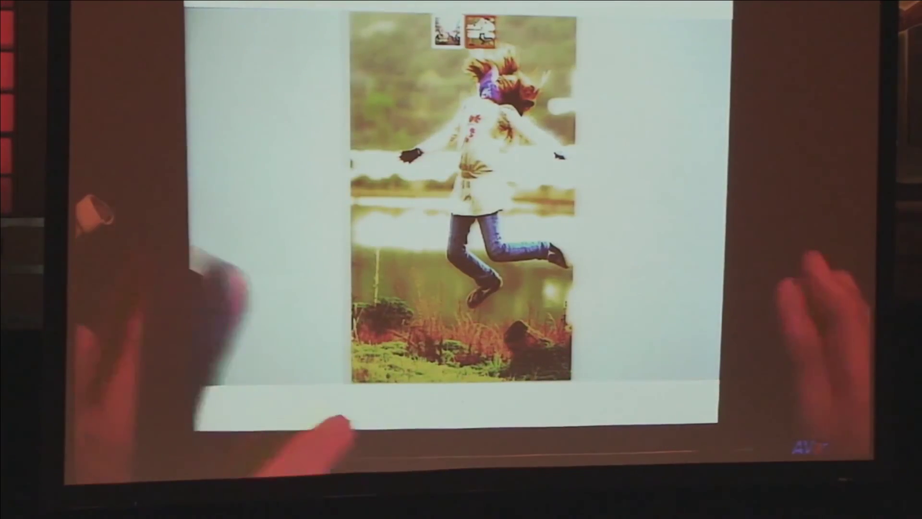
left_click(462, 414)
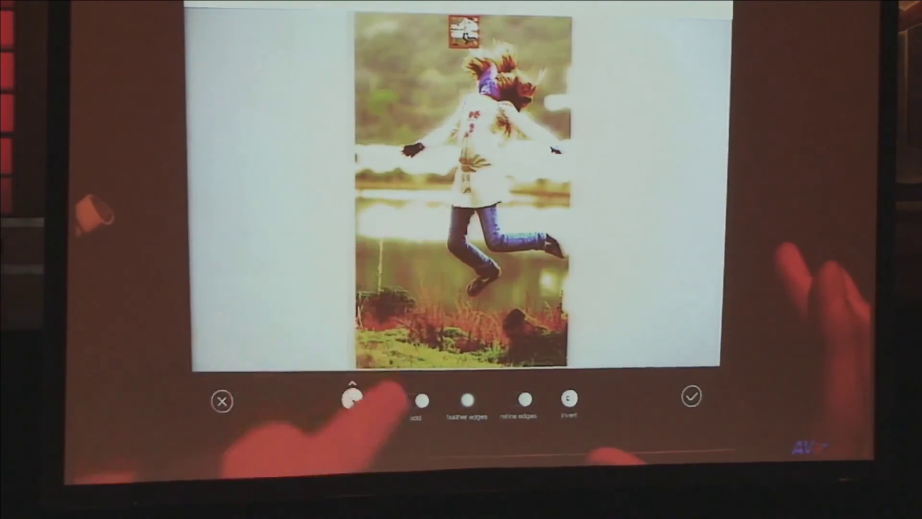
left_click_drag(399, 238, 421, 305)
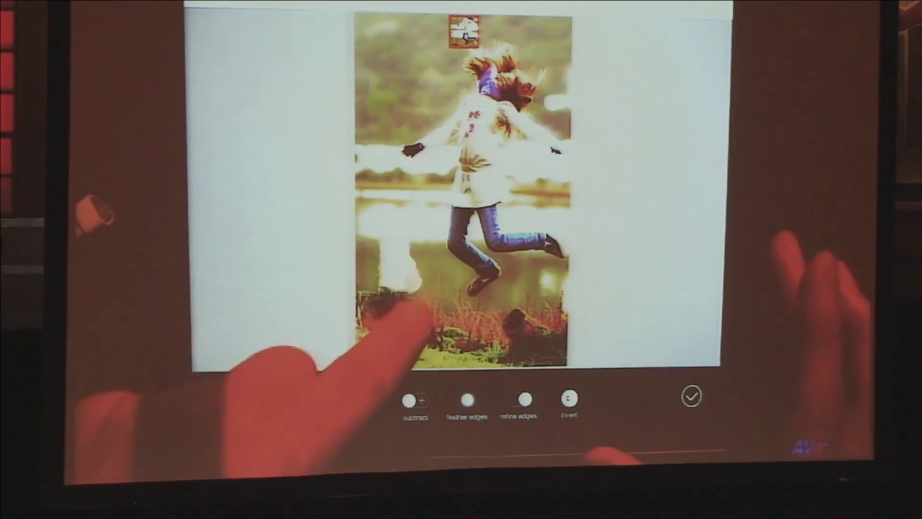
mouse_move(440, 300)
left_mouse_down()
mouse_move(466, 326)
mouse_move(516, 305)
mouse_move(548, 276)
left_mouse_up()
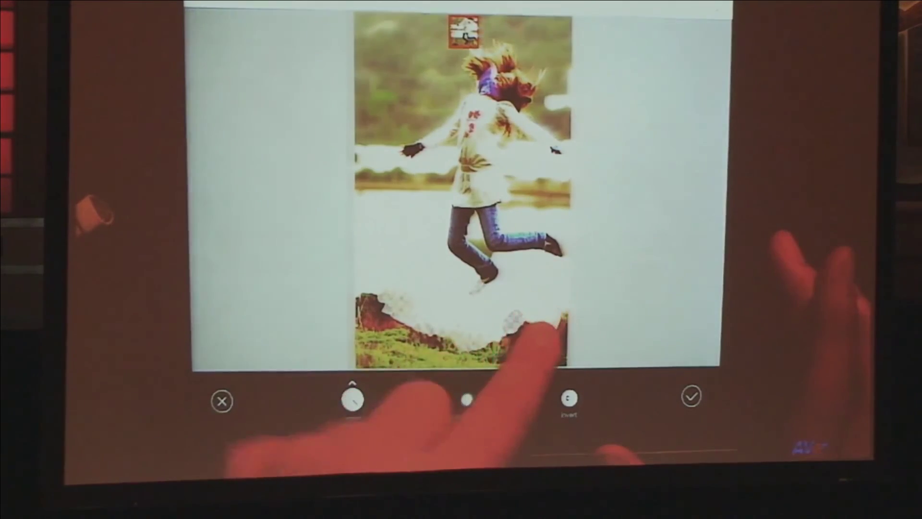
mouse_move(381, 330)
left_mouse_down()
mouse_move(495, 358)
mouse_move(579, 351)
mouse_move(372, 331)
mouse_move(343, 197)
mouse_move(374, 176)
mouse_move(387, 96)
mouse_move(401, 62)
left_mouse_up()
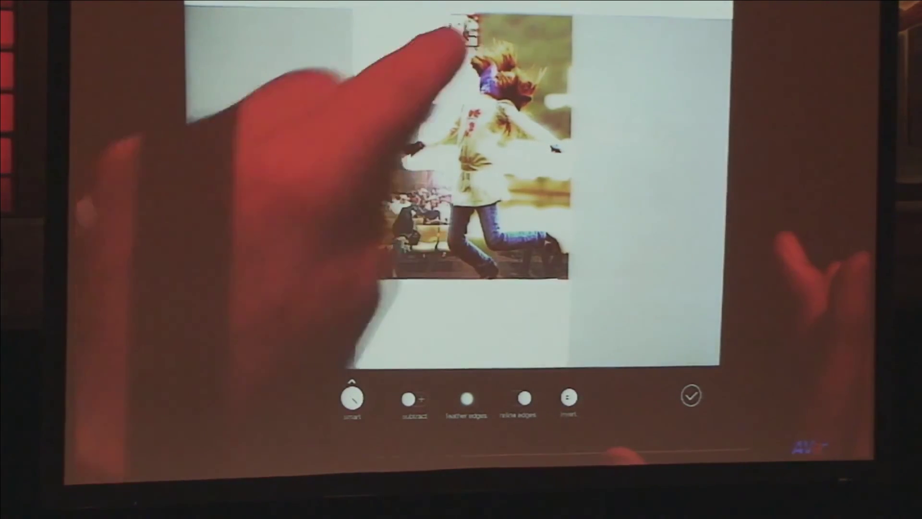
mouse_move(457, 31)
left_mouse_down()
mouse_move(556, 42)
mouse_move(576, 92)
left_mouse_up()
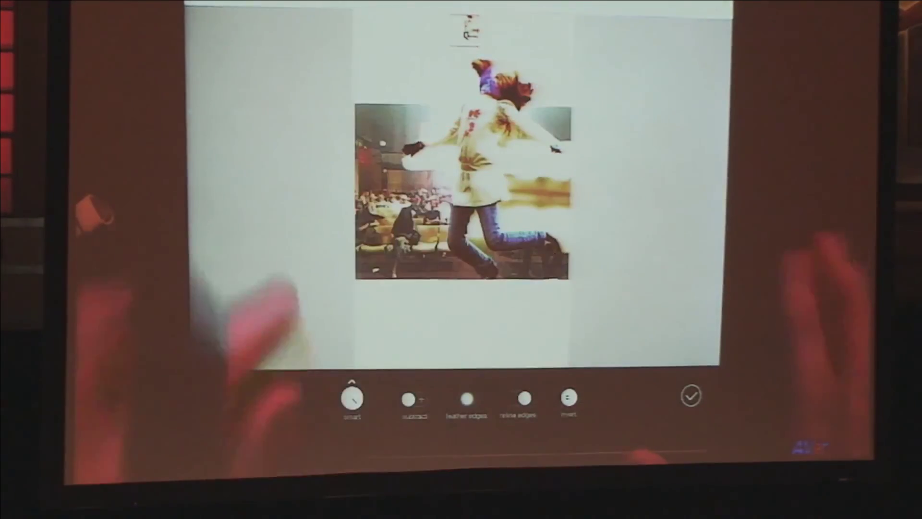
scroll(470, 168, "up", 5)
scroll(480, 192, "up", 3)
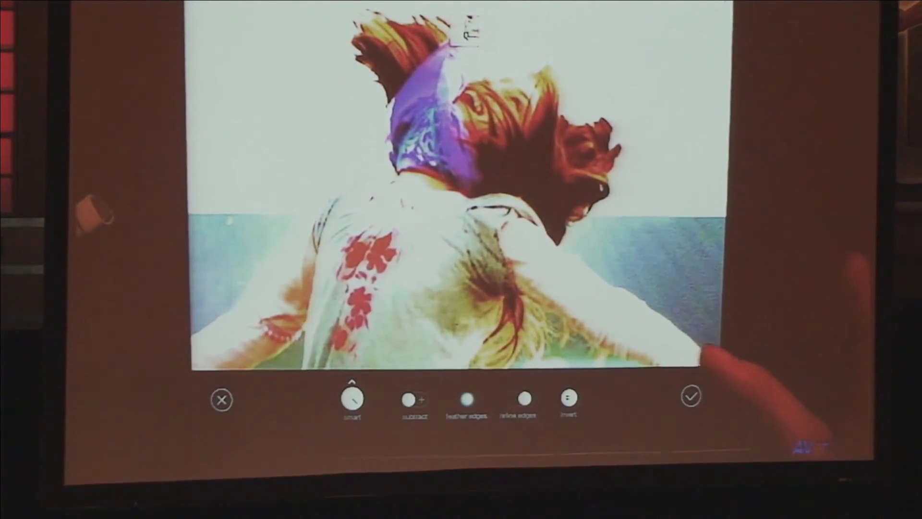
Step: Compare Refine Edges off and on, touch up the shirt's left edge, and confirm
left_click(525, 398)
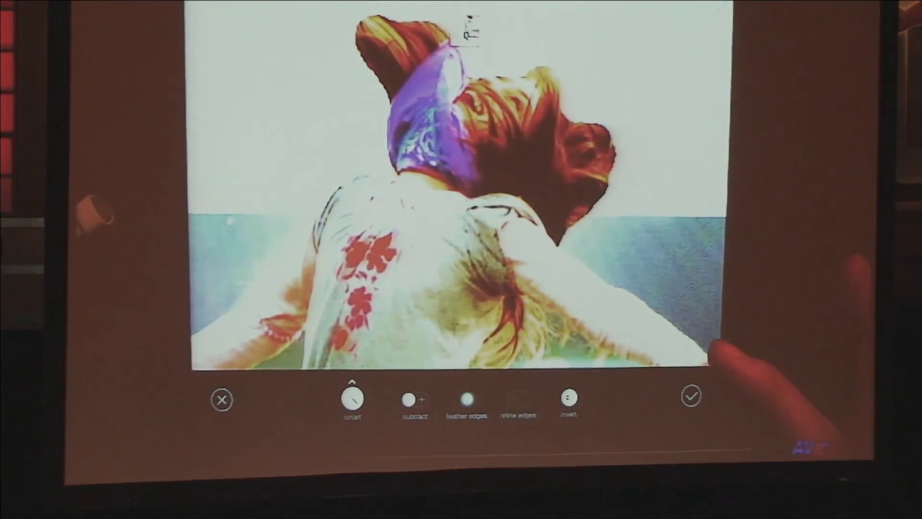
left_click(525, 397)
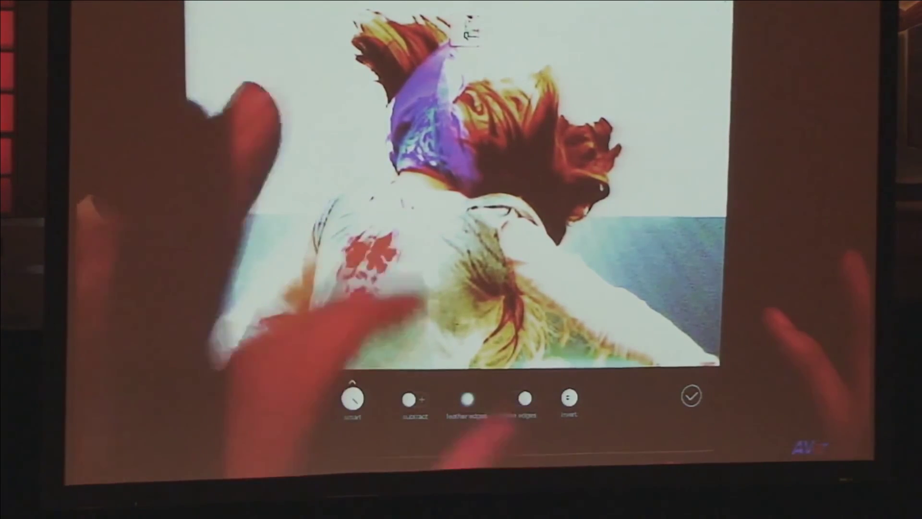
left_click_drag(315, 307, 279, 326)
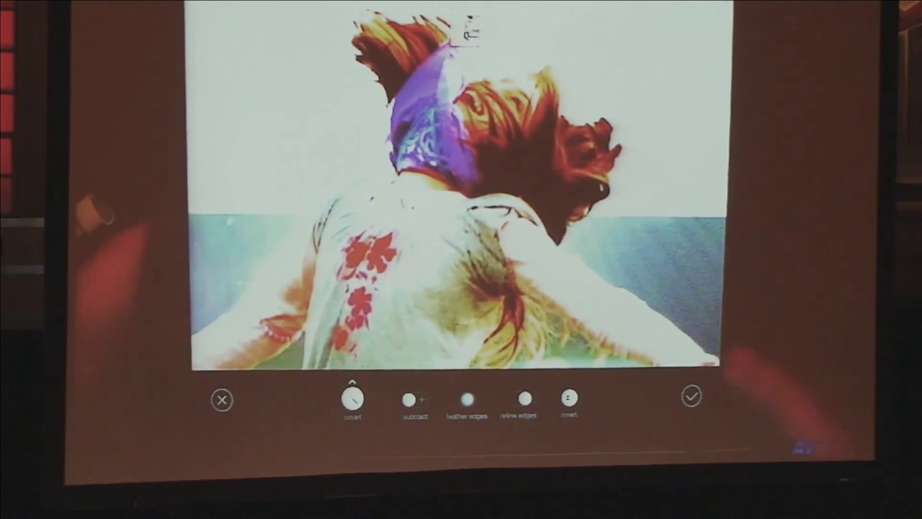
left_click(692, 397)
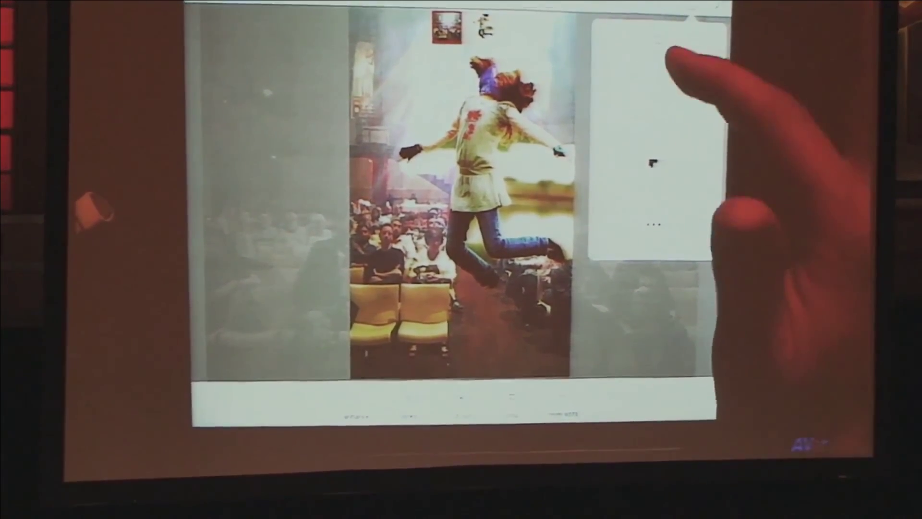
Step: Dismiss the side card covering the composite
left_click(652, 163)
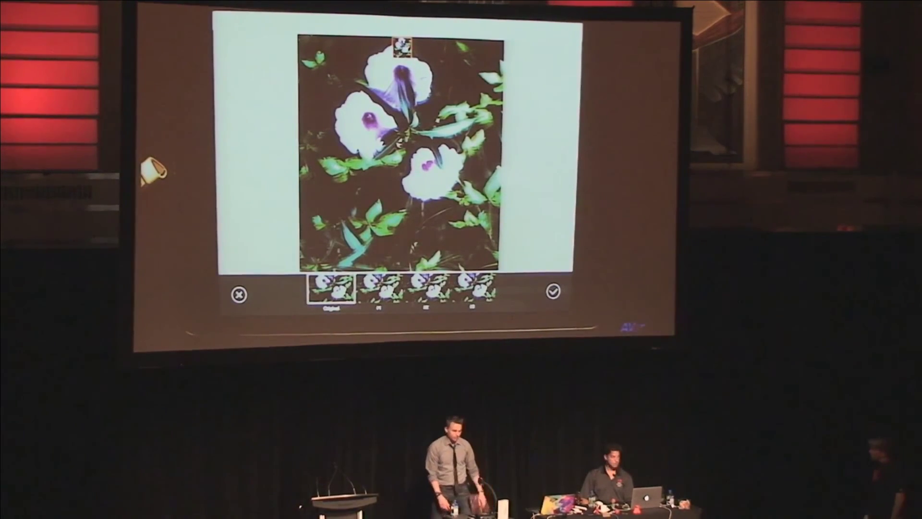
Step: Preview the 01 look on the flower photo, then apply the 02 look
left_click(380, 288)
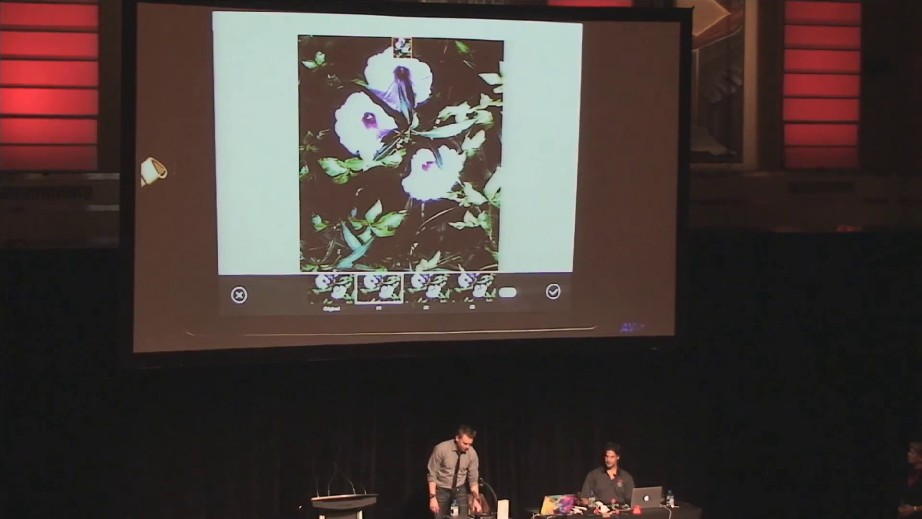
left_click(427, 288)
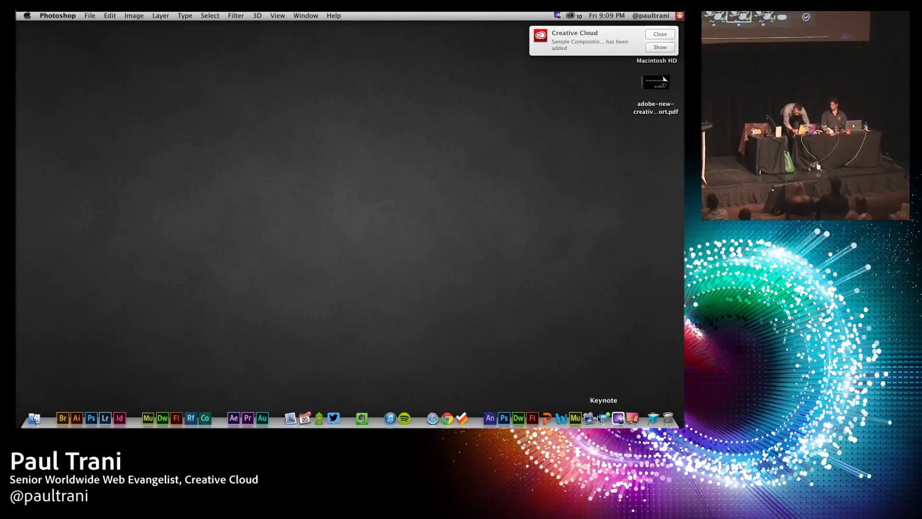
Step: Switch back to the Keynote slideshow showing the Ink & Slide slide
left_click(605, 418)
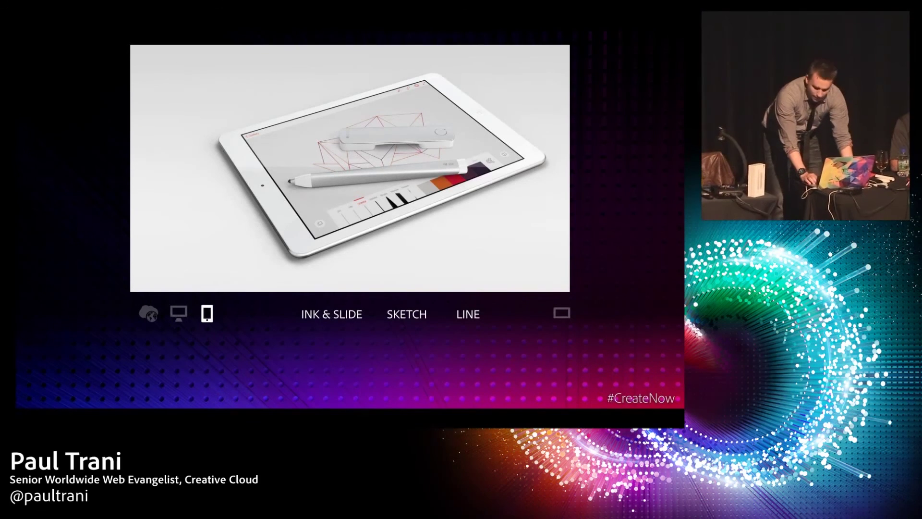
Step: Advance past the Available today slide and $199.99 price to the Creative Cloud app overview
key("Right")
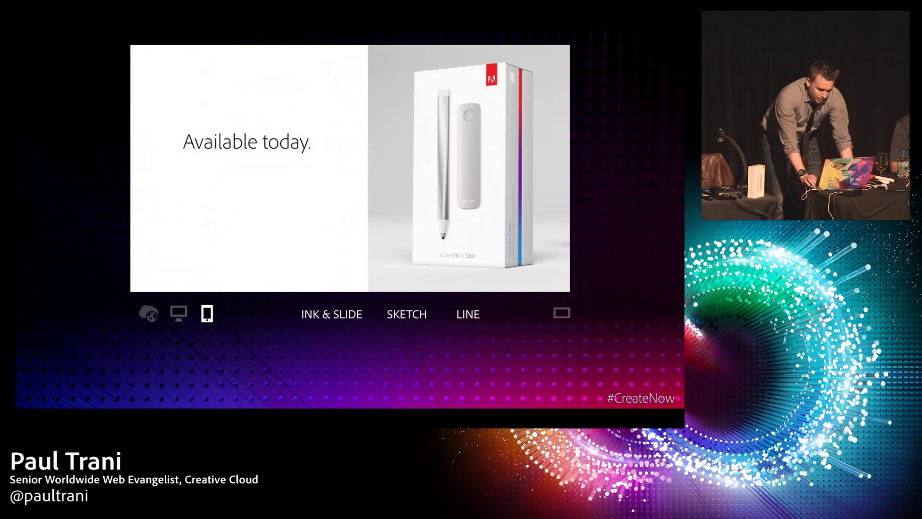
key("Right")
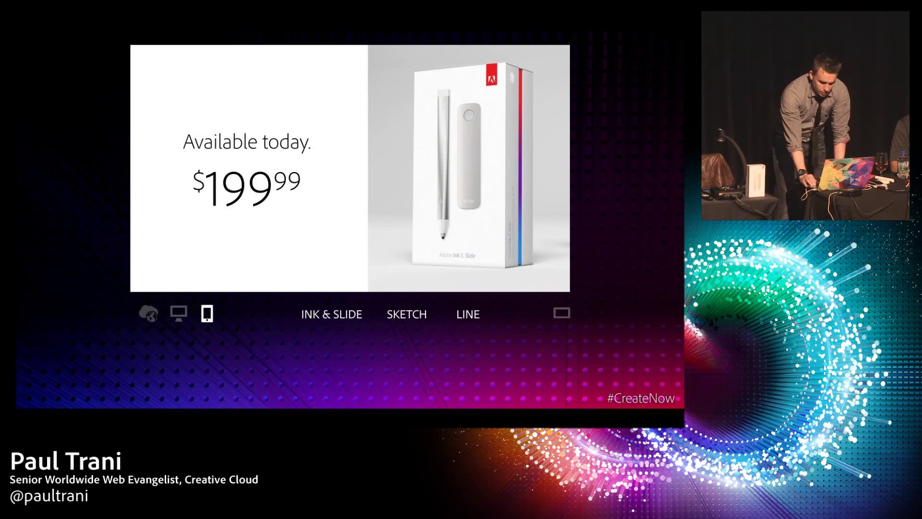
key("Right")
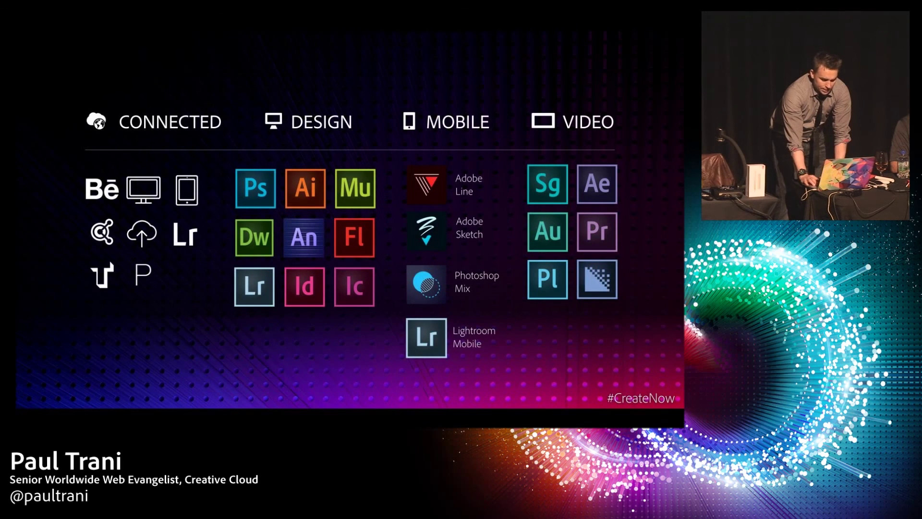
Step: Advance through the Photography plan, mobile apps and App Store line to the survey slide
key("Right")
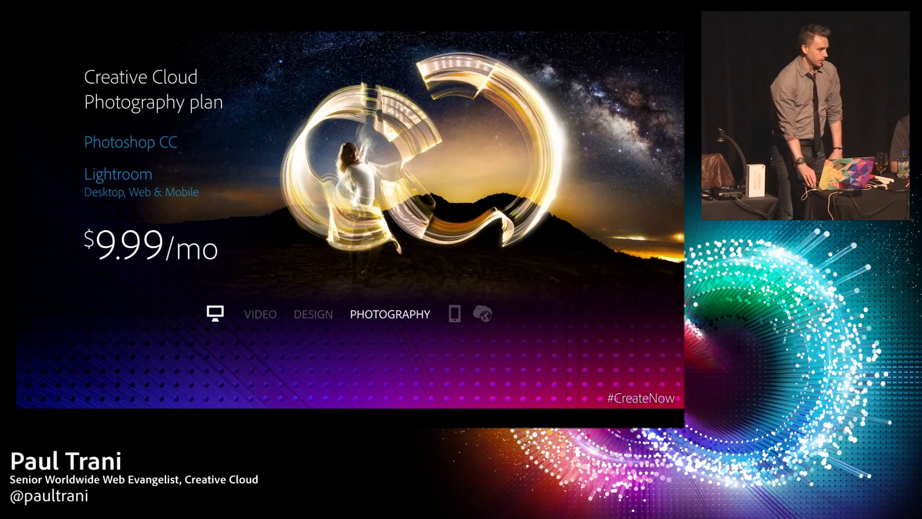
key("Right")
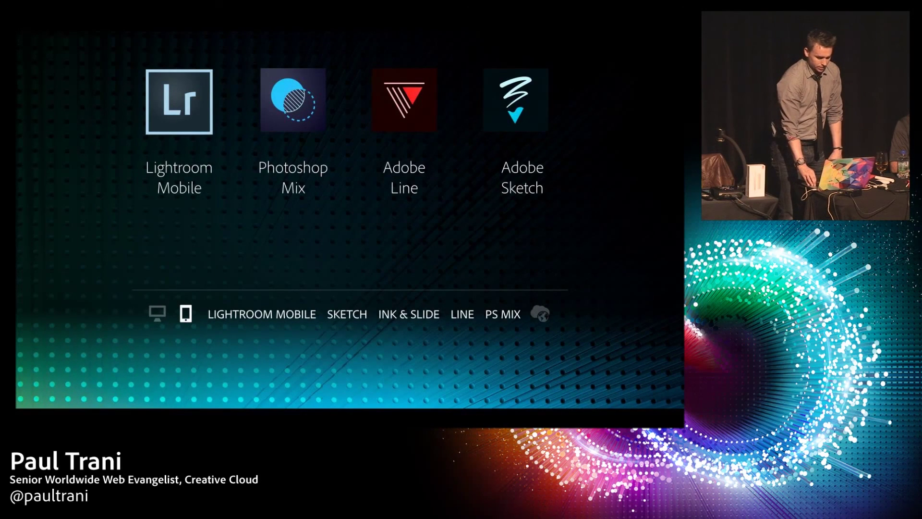
key("Right")
key("Right")
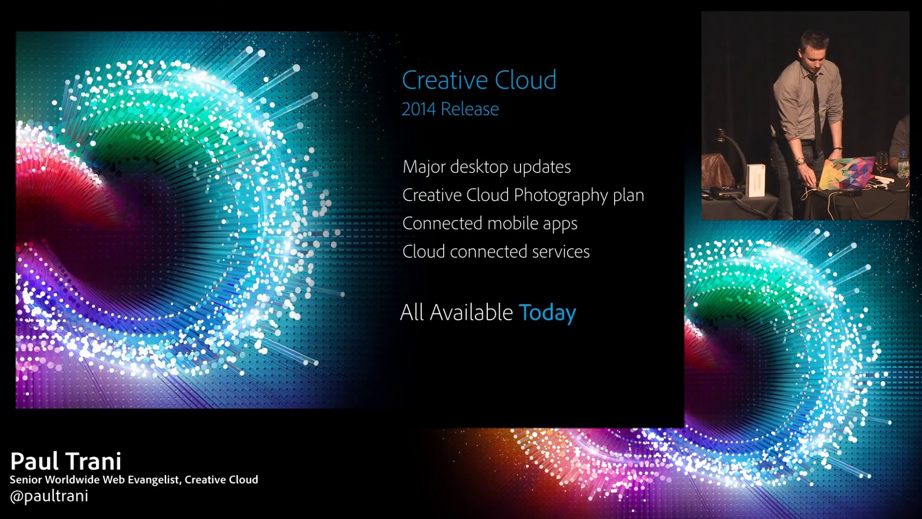
key("Right")
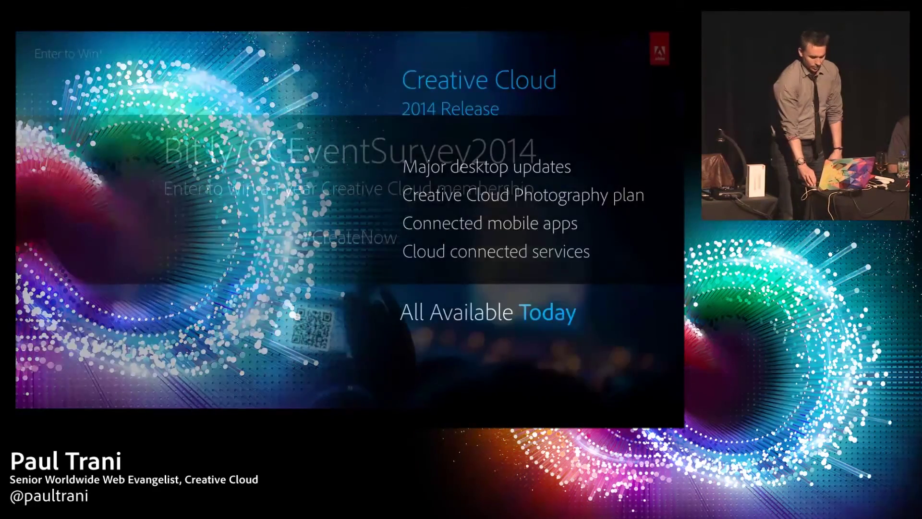